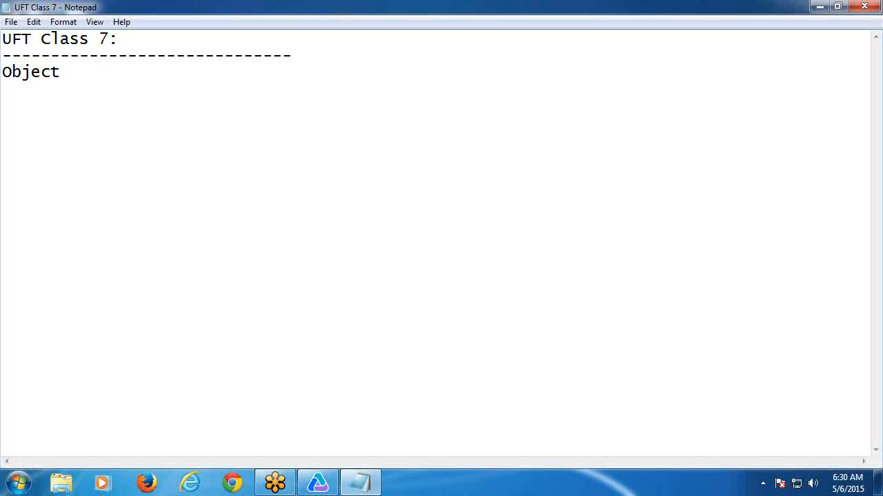
Complete the heading as "Object Repository" and underline it with a row of dashes.
type("Repository")
key("Return")
type("-------------------------------")
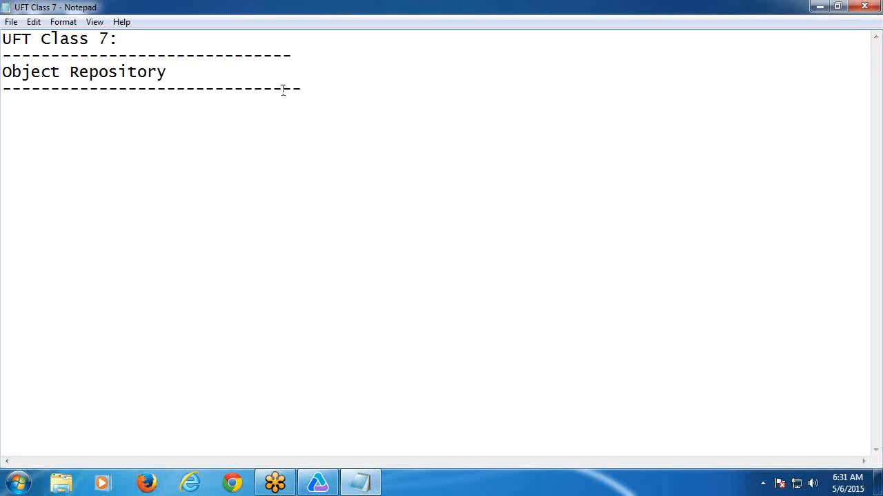
Add the definition "It is a storage place for storing Test Objects information." below the heading, followed by a blank line.
key("Return")
type("It is a storage place ")
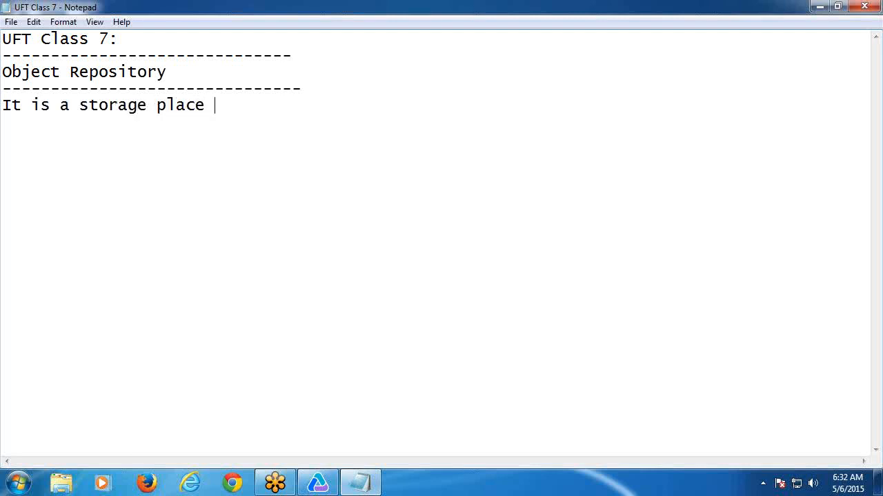
type("for storing Test Objects information.")
key("Return")
key("Return")
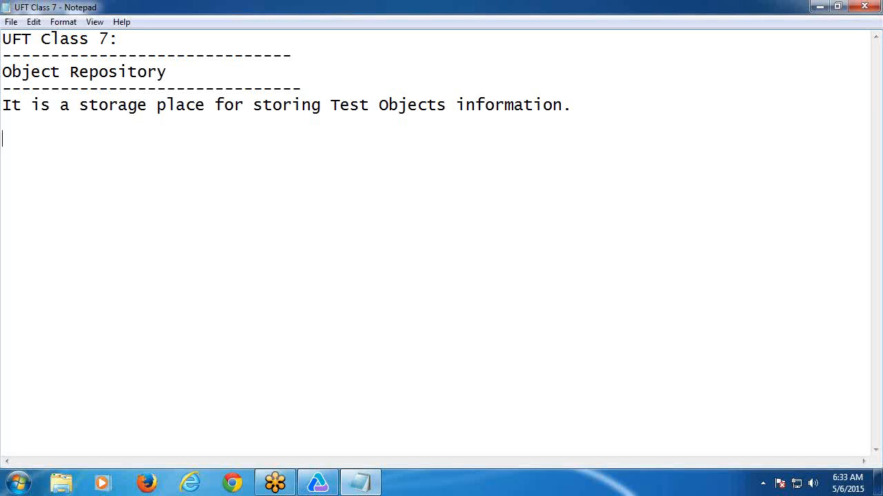
Write the introductory line "UFT has 2 types of Object Repository:" ending in a colon, with a blank line after it.
type("UFT has 2 ty")
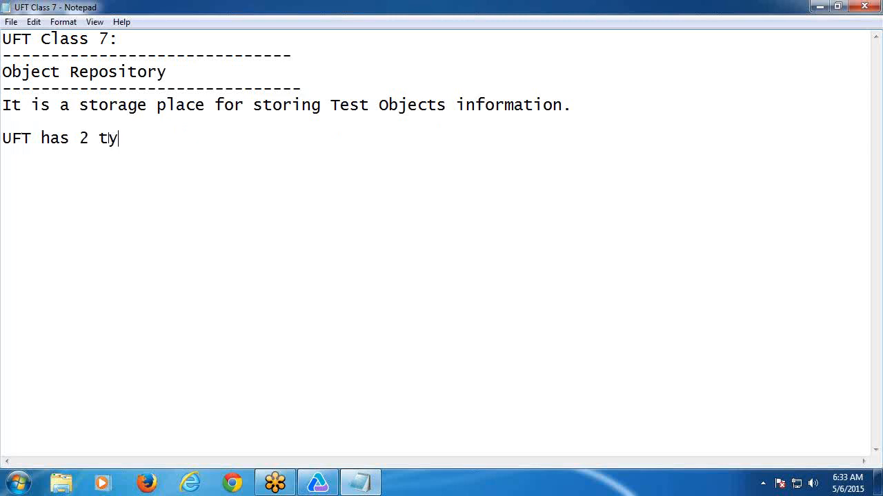
type("pes of Object Repository.")
key("Return")
key("Return")
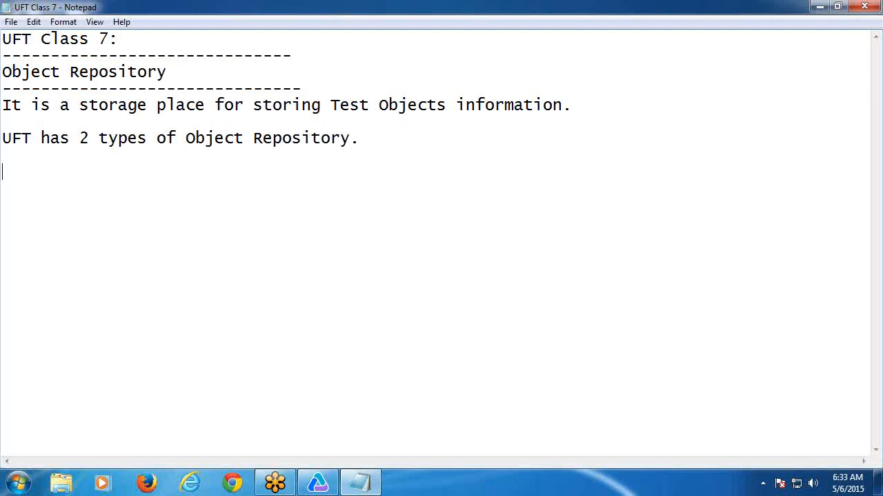
left_click(369, 144)
type(":")
key("Return")
key("Return")
List the two types as "i) Local Object Repository" and "ii) Shared Object Repository (.tsr)", separated by a blank line.
type("i) Local Object Re")
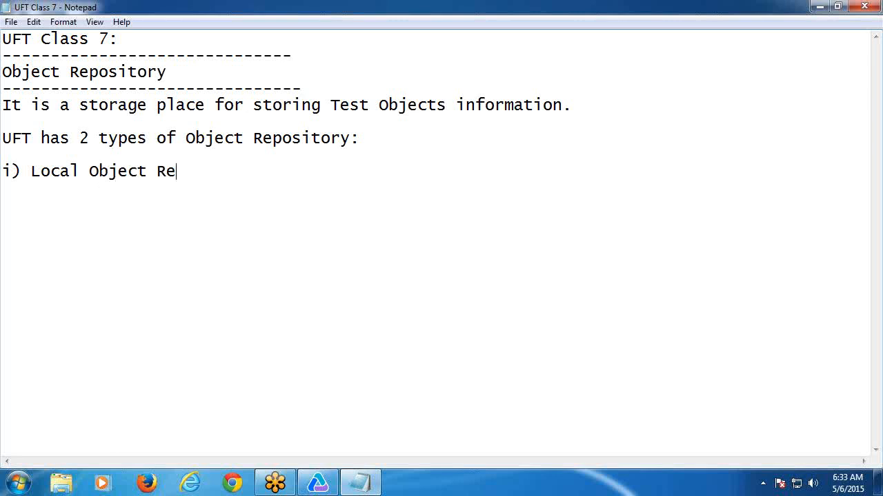
type("pository")
key("Return")
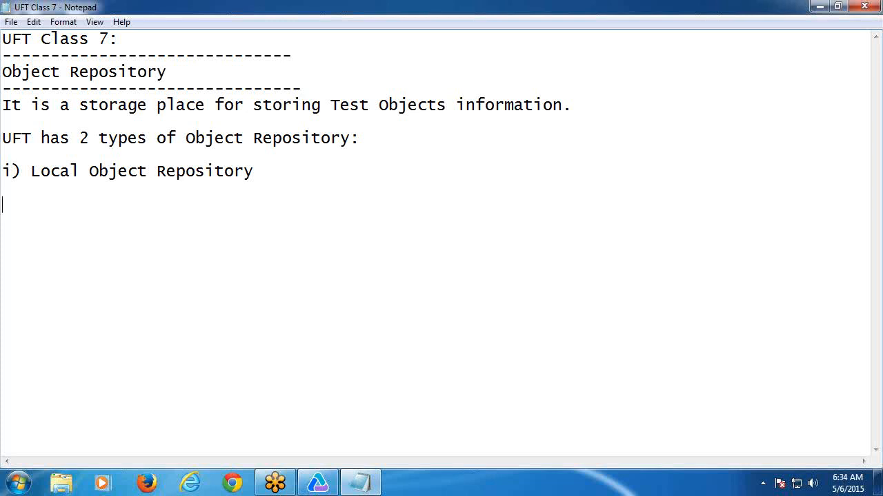
type("ii) Shared ")
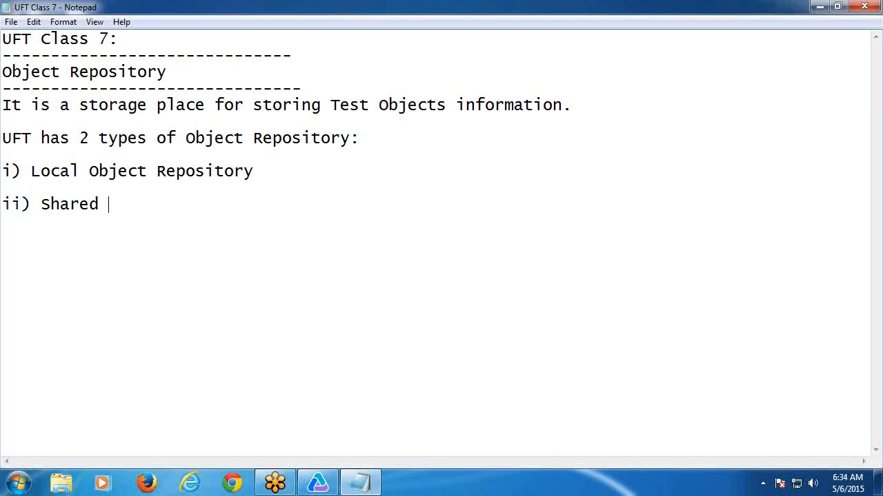
type("Object R")
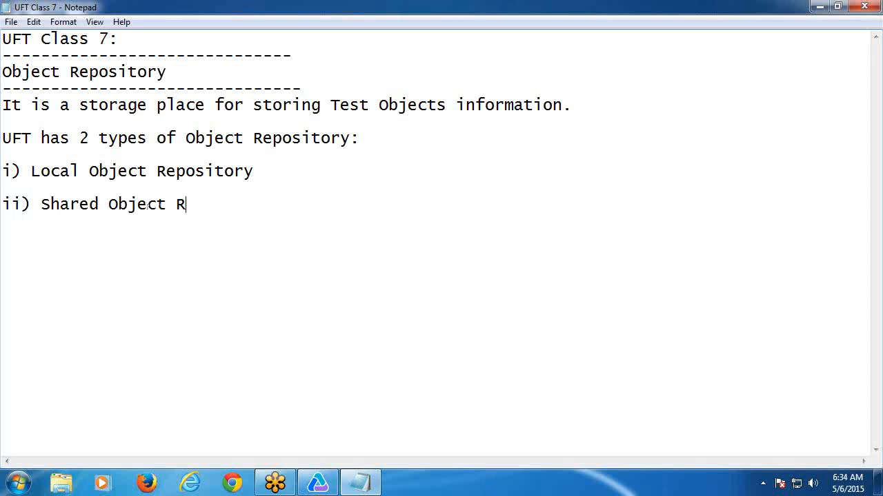
type("epository")
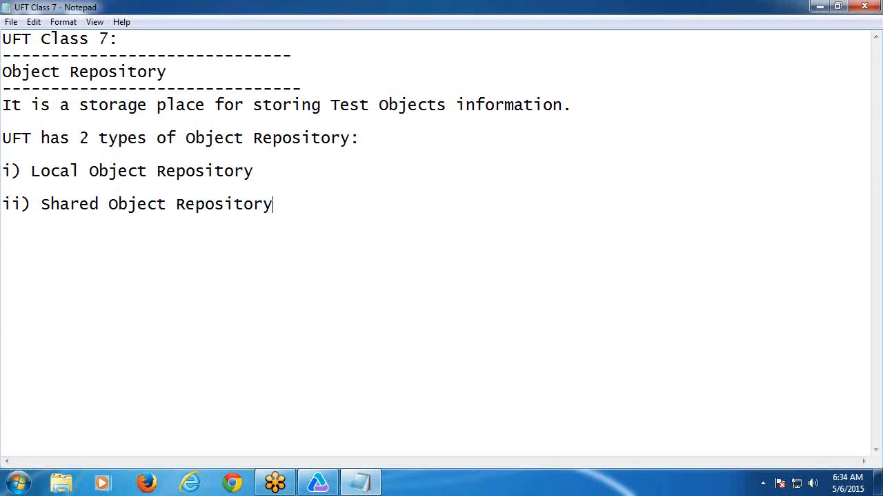
type(" (.tsr)")
Insert 12 more blank lines between the Local and Shared Object Repository entries.
left_click(269, 172)
key("Return")
key("Return")
key("Return")
key("Return")
key("Return")
key("Return")
key("Return")
key("Return")
key("Return")
key("Return")
key("Return")
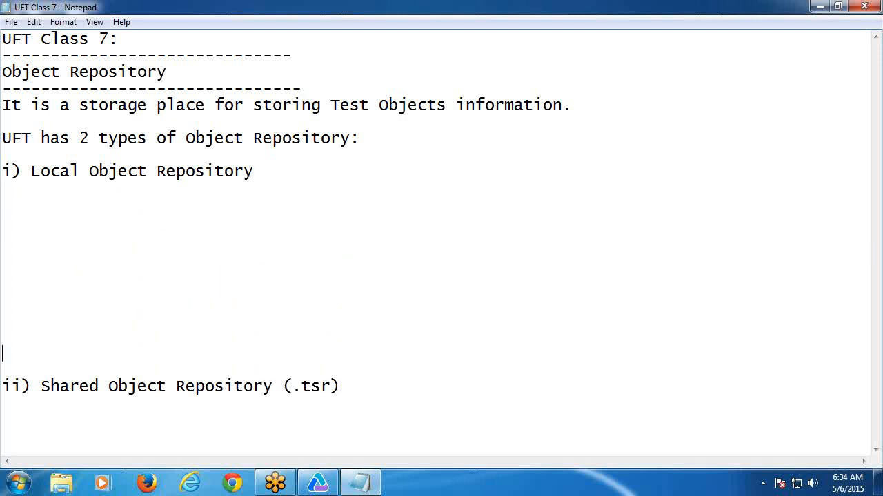
key("Return")
Under Local Object Repository, write "UFT creates a local repository for every action during Recording.".
left_click(24, 200)
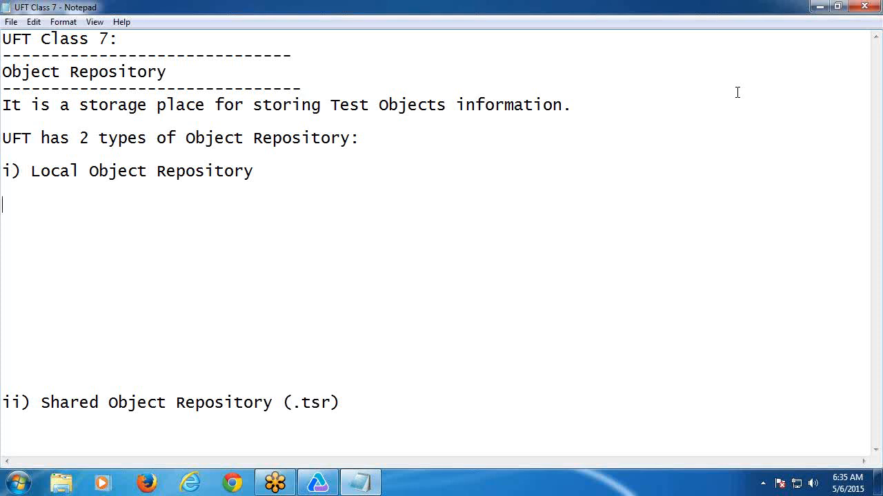
type("UFT creates")
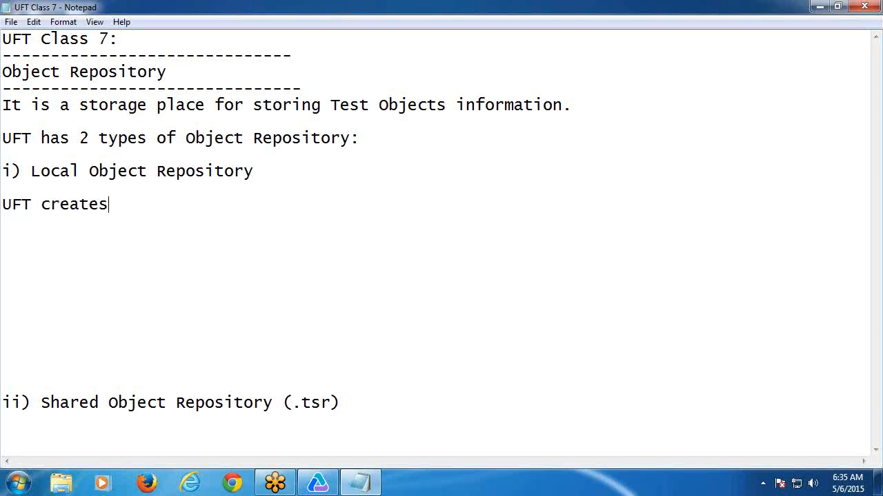
type(" a local re")
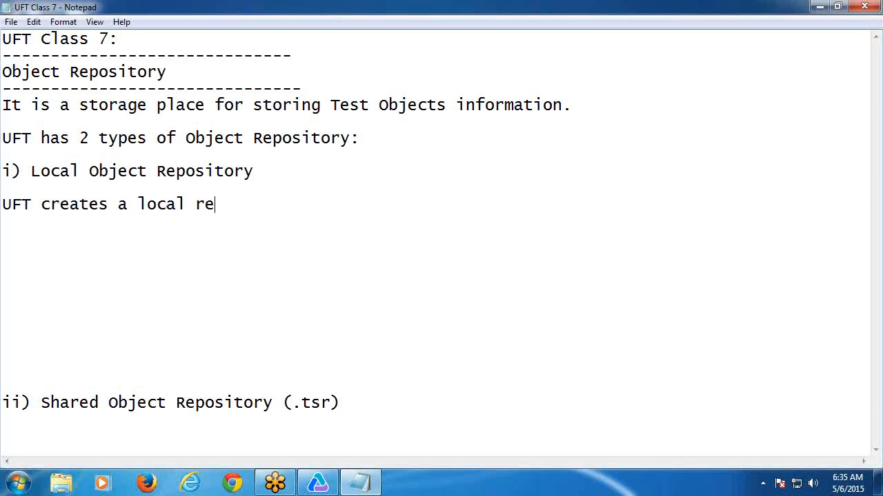
type("pository fo")
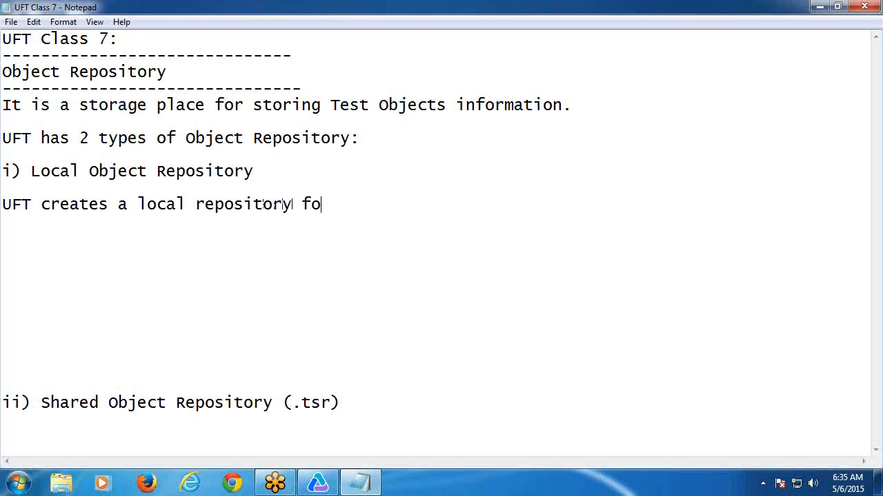
type("r every actio")
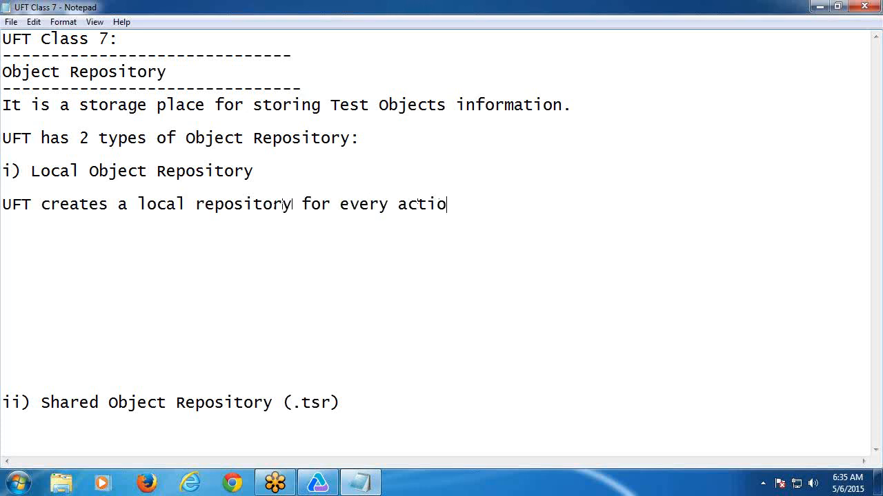
type("n durin")
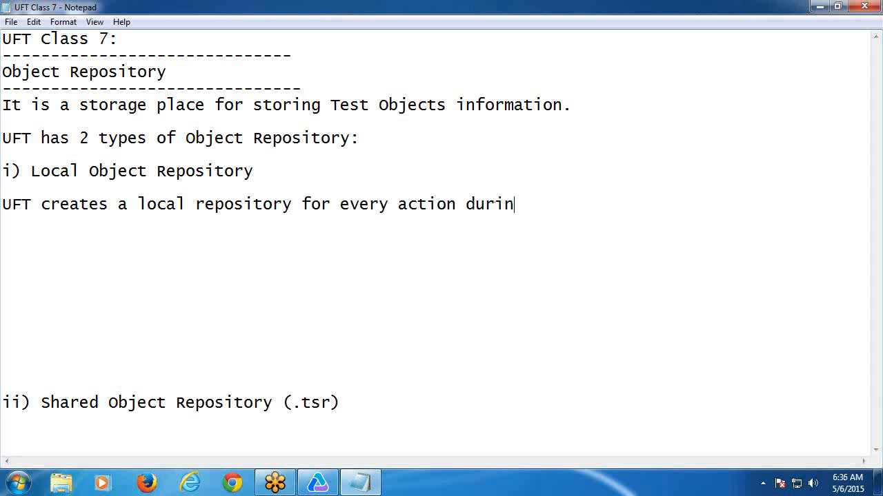
type("g Recording.")
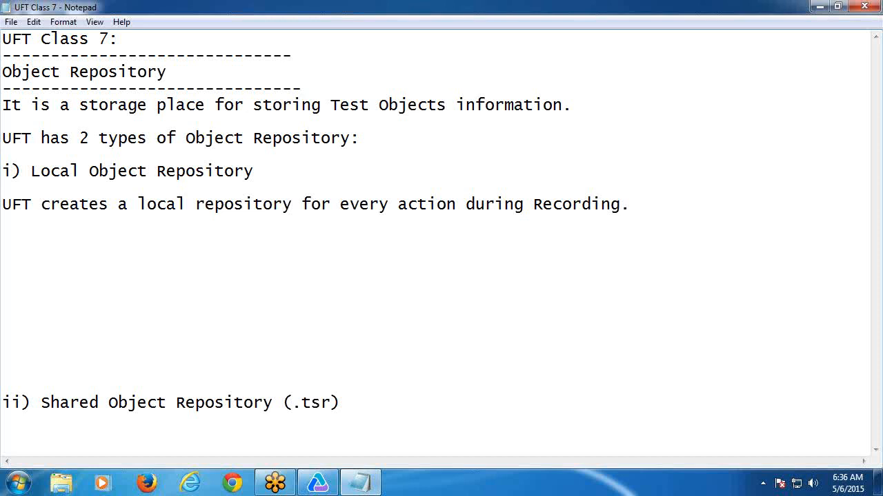
Add the note "User (Tester) can edit local objects." below the recording note, leaving a blank line after it.
left_click(35, 244)
type("User (Tester")
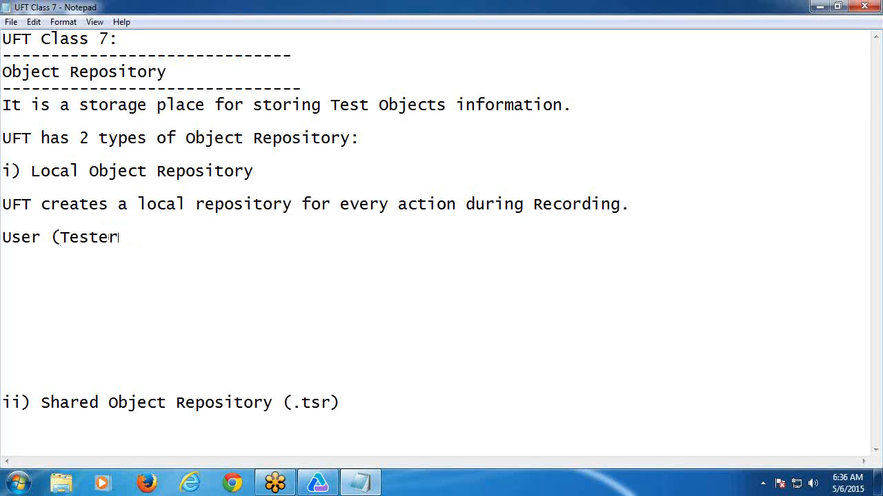
type(") can edit local repositories.")
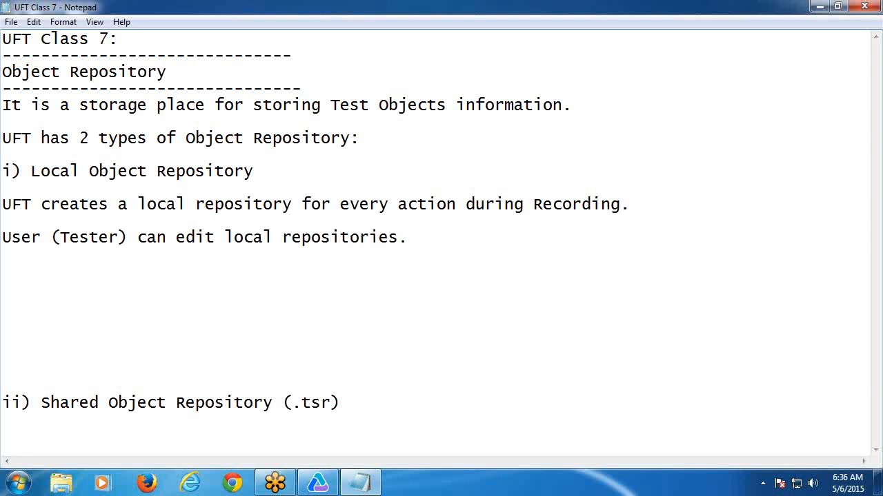
key("BackSpace")
key("BackSpace")
key("BackSpace")
key("BackSpace")
key("BackSpace")
key("BackSpace")
key("BackSpace")
key("BackSpace")
key("BackSpace")
key("BackSpace")
key("BackSpace")
key("BackSpace")
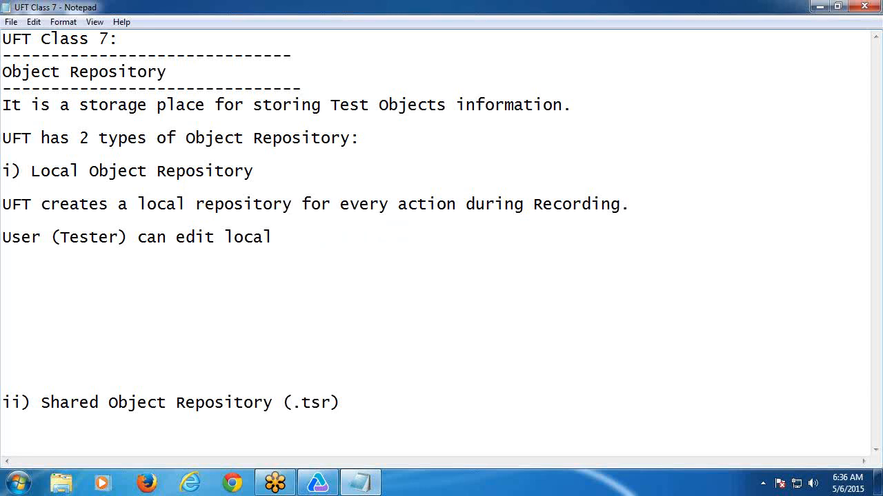
type("objects.")
key("Return")
key("Return")
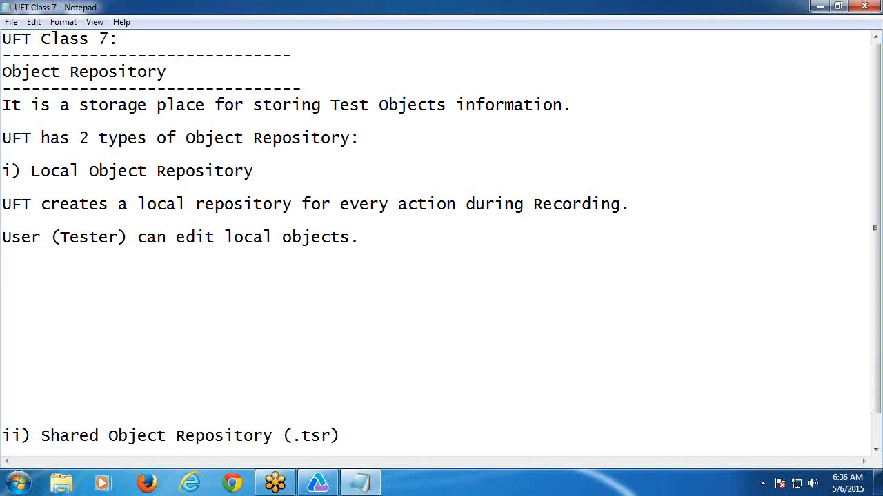
Add the third local repository note "UFT maintains Local repositories along with the Test script".
type("UFT main")
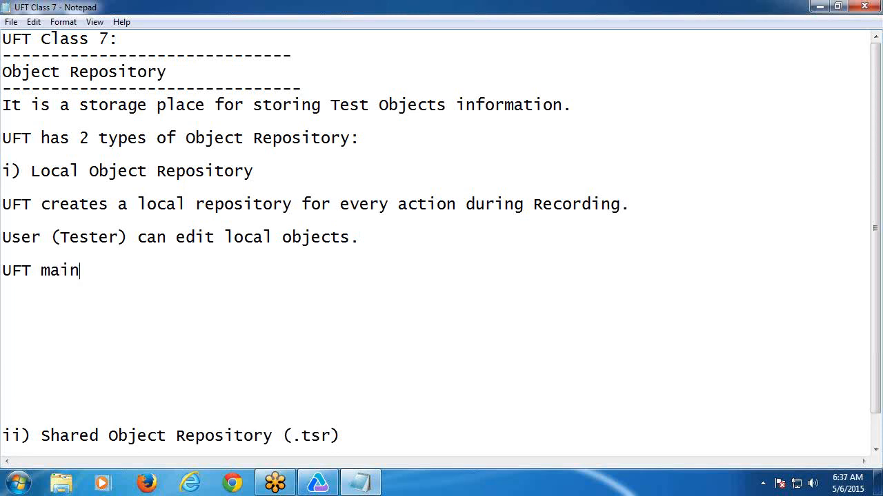
type("tains Local ")
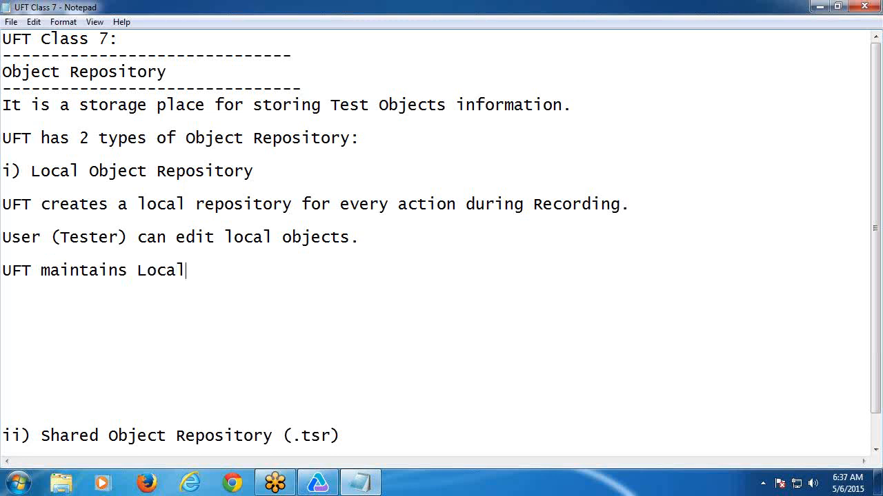
type("reposit")
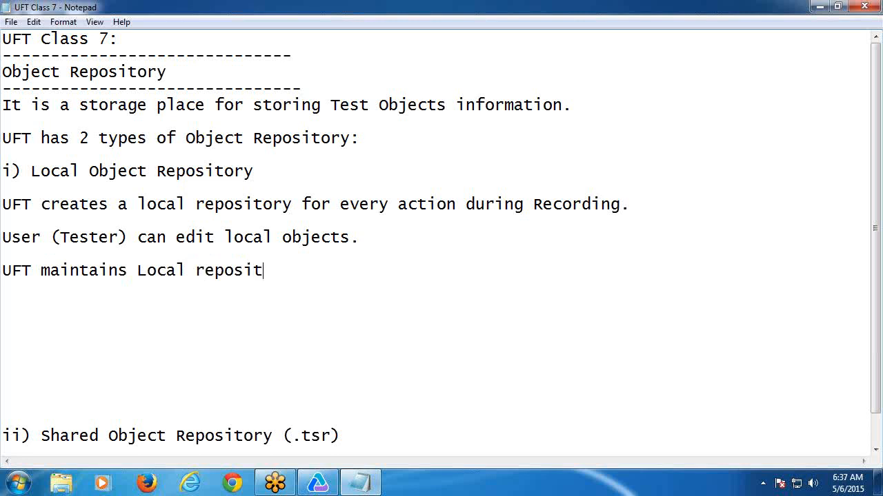
type("ories alon")
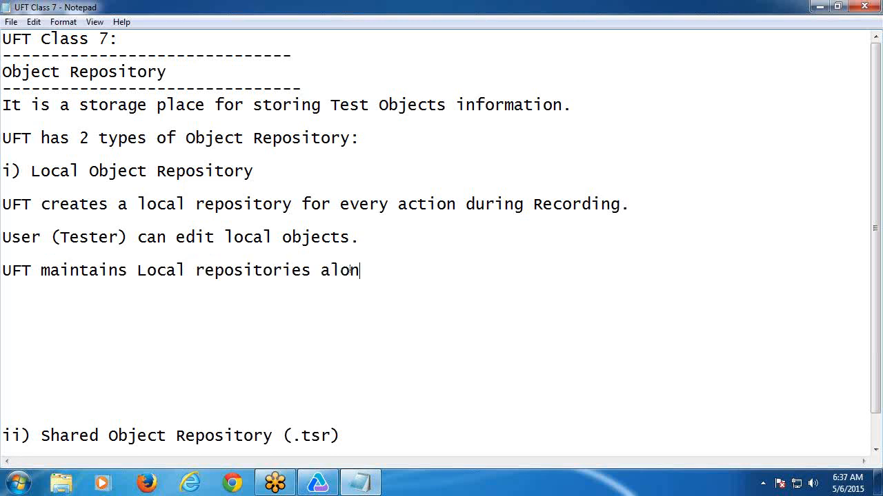
type("g with the T")
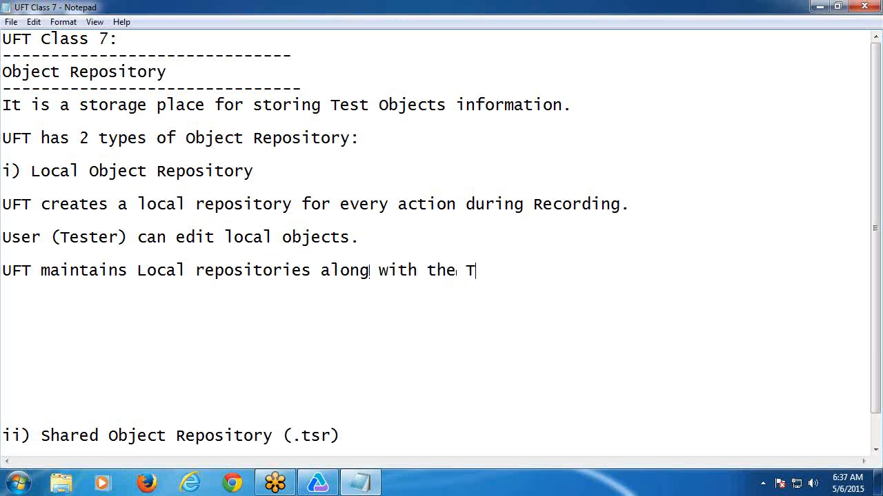
type("est script")
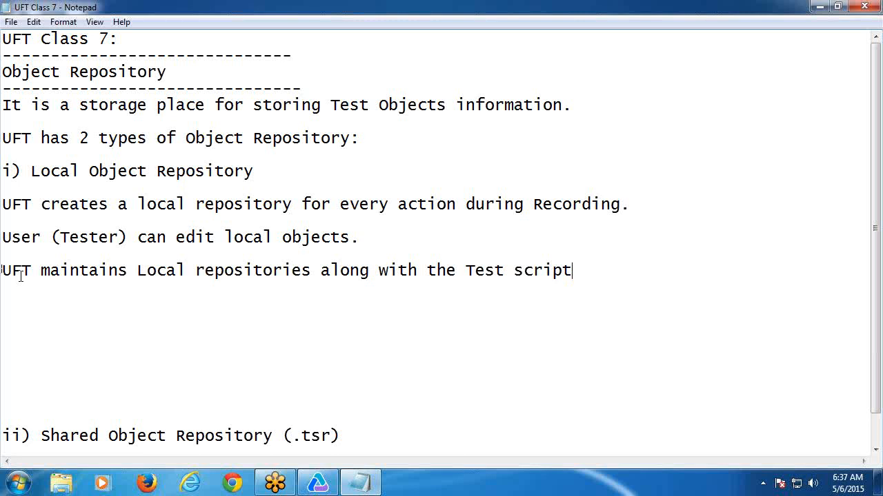
Mark each of the three notes under Local Object Repository with a leading ">".
left_click(5, 206)
type(">")
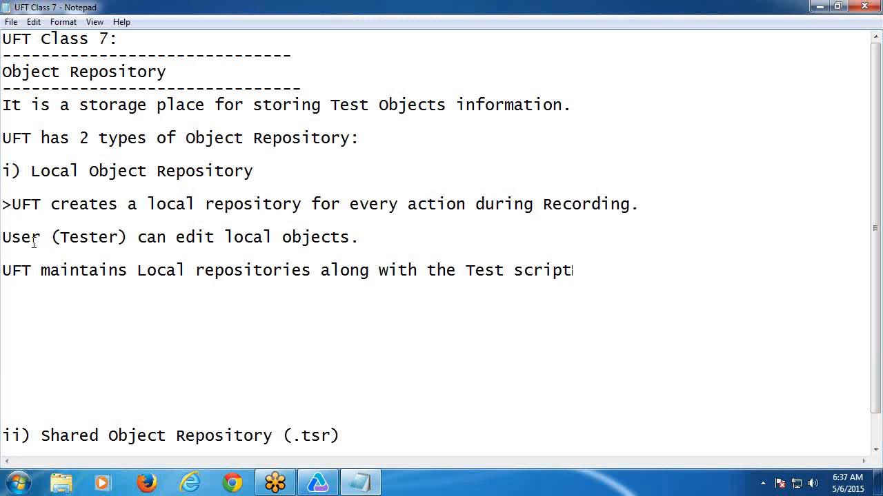
left_click(3, 237)
type(">")
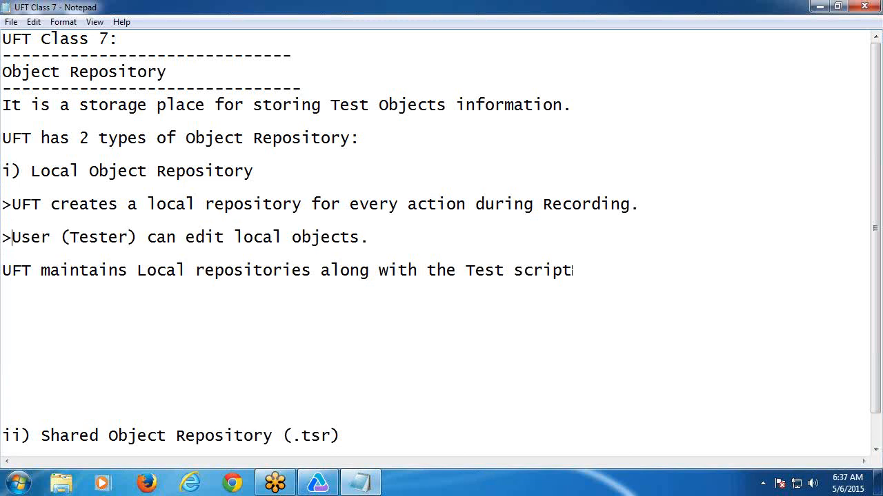
left_click(3, 270)
type(">")
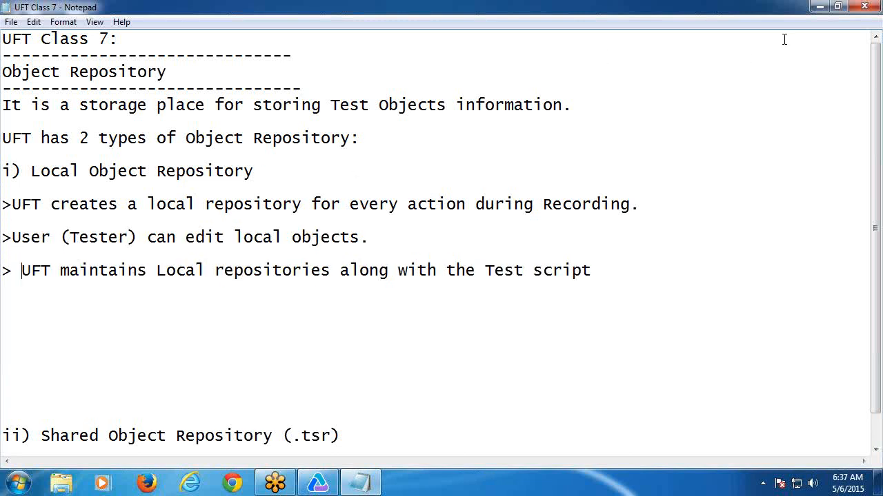
Switch to HP Unified Functional Testing to view Action1 of GUITest1, and return to the UFT Class 7 notes in Notepad.
left_click(819, 7)
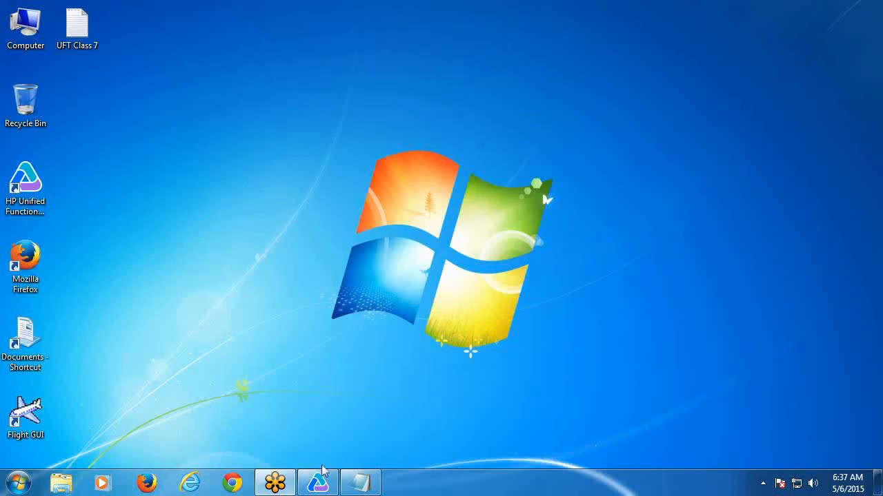
left_click(321, 480)
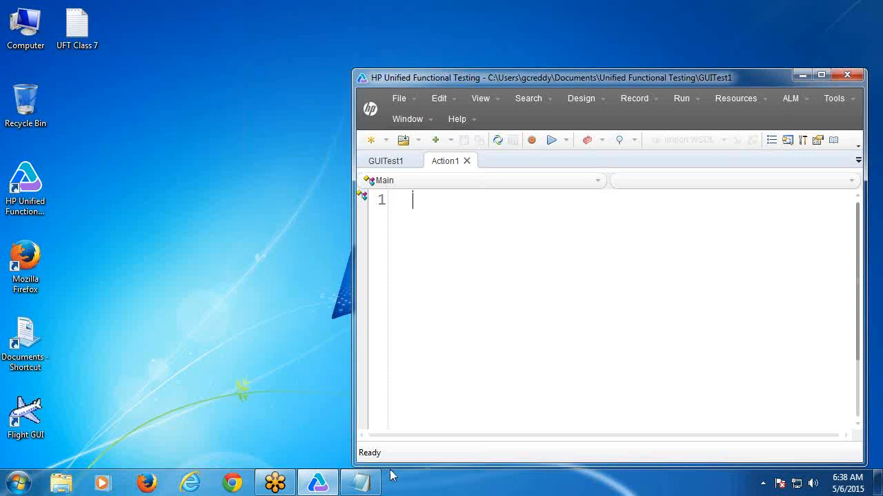
mouse_move(361, 480)
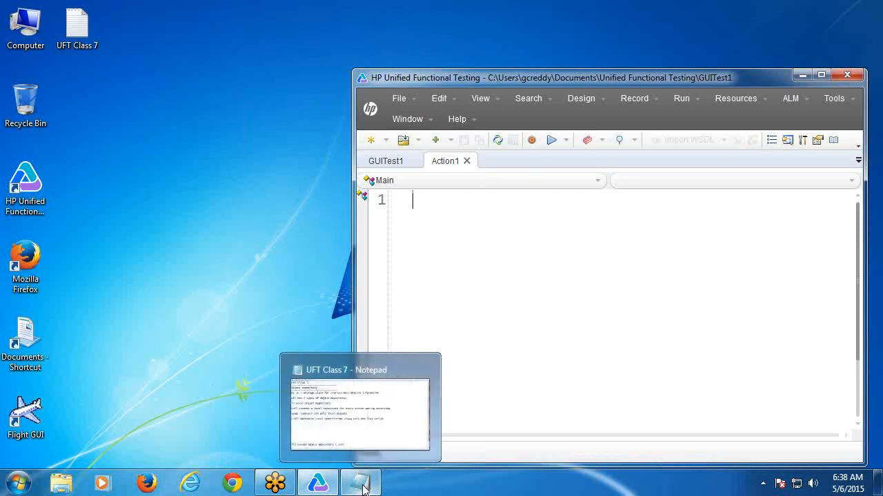
left_click(356, 440)
scroll(134, 341, "down", 1)
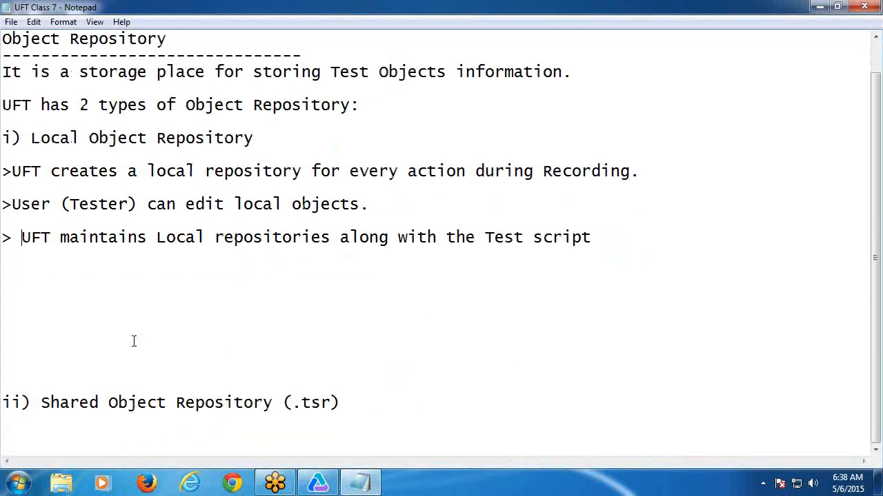
Add the fourth local repository note "> User also can create Local object Repositories." with a new line after it.
left_click(23, 265)
type(">")
type("User also ")
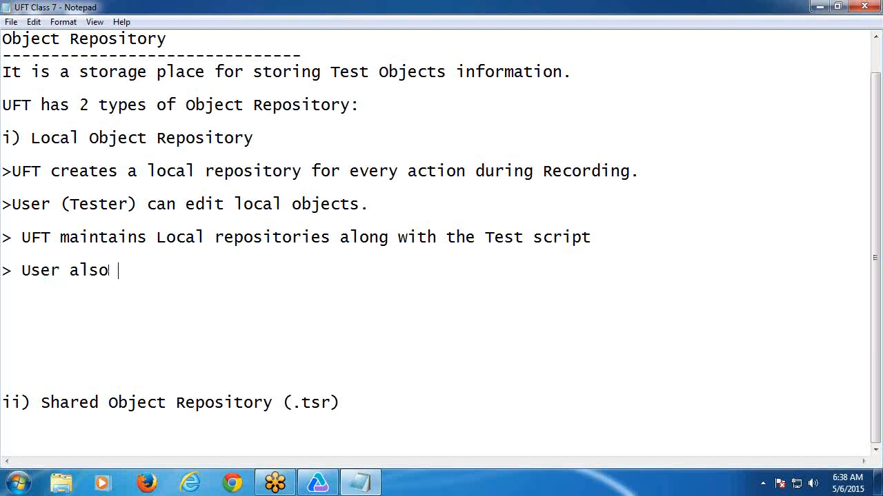
type("can create Local object Re")
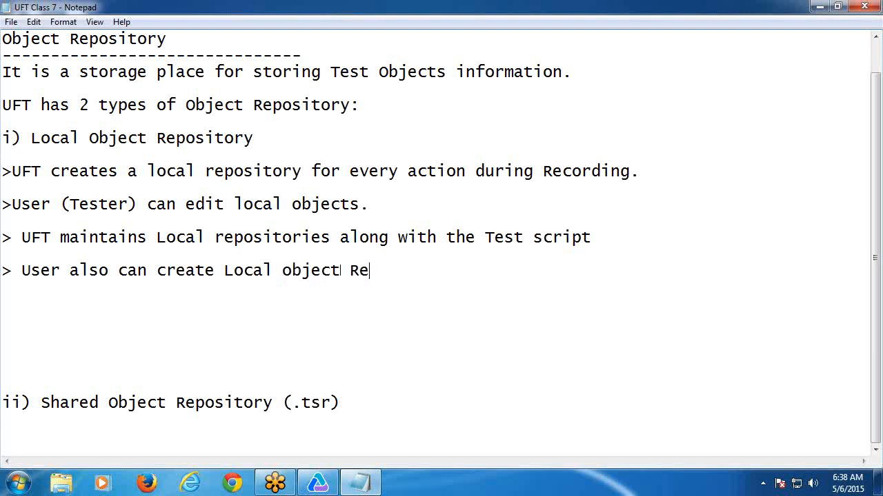
type("positories.")
key("Return")
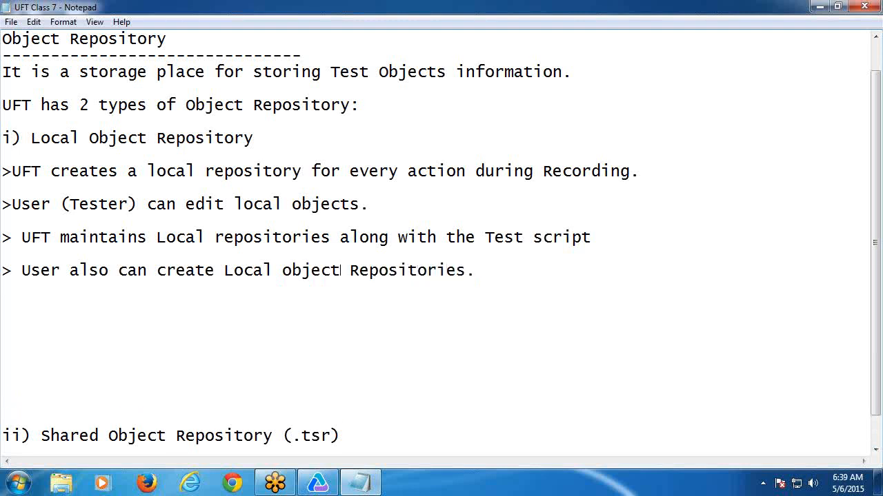
Add the note "> Local objects can be exported as Shared objects." and close the section with a line of dashes beneath it.
scroll(20, 263, "down", 1)
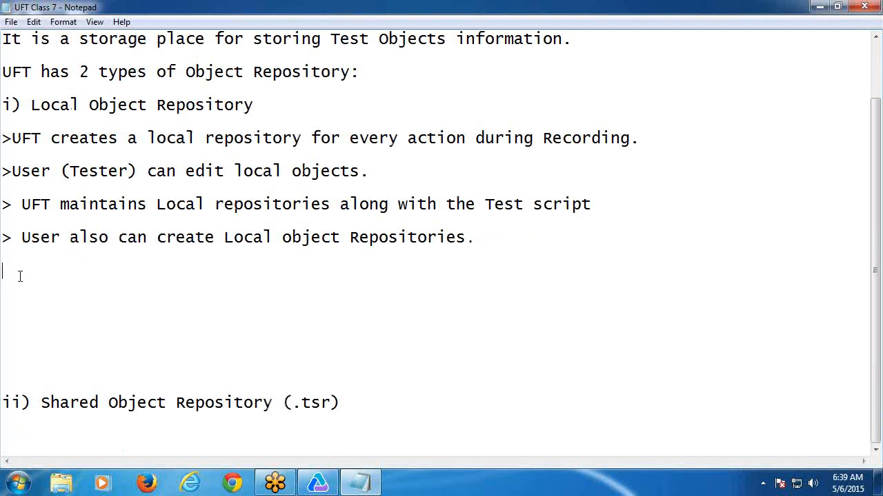
left_click(20, 276)
type("> Local object")
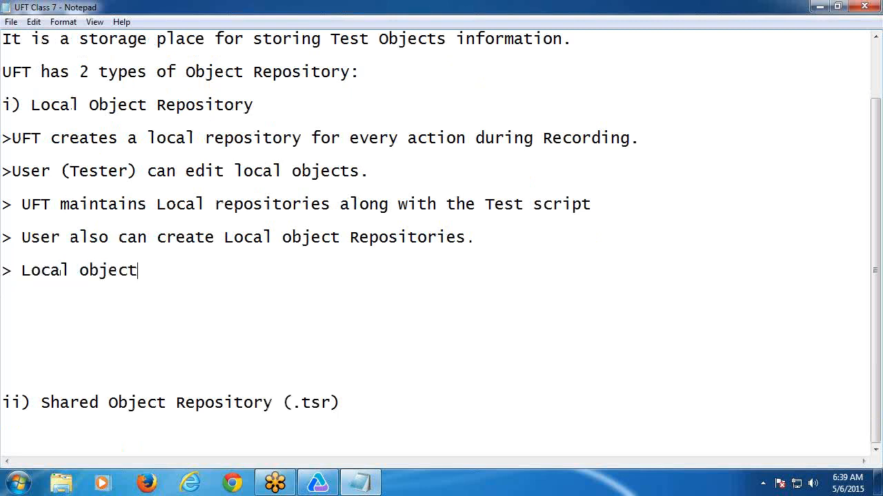
type("s can be exported a")
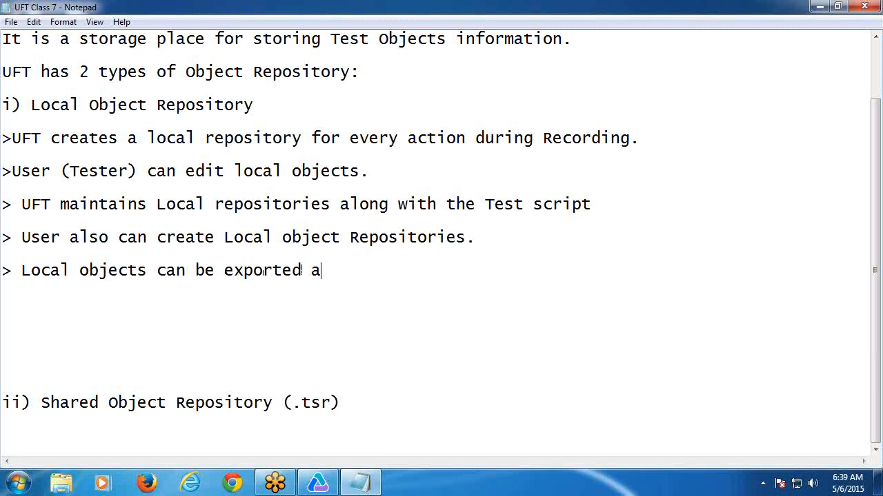
type("s Shared objects.")
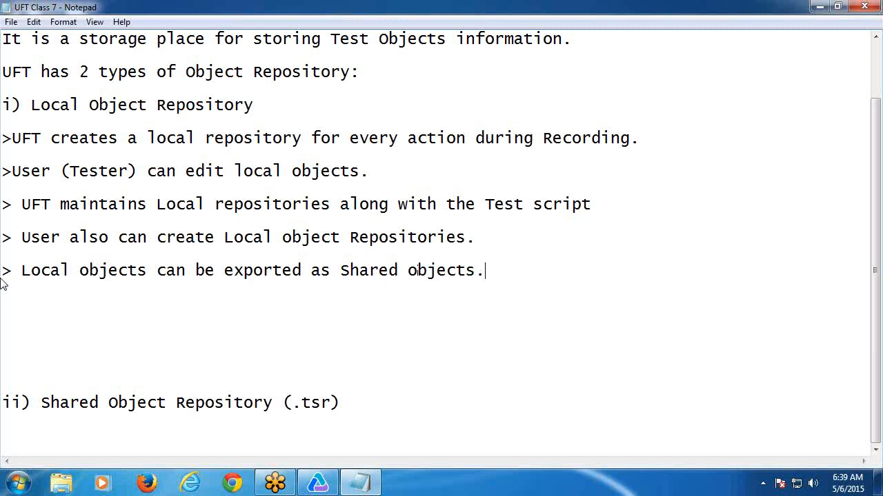
left_click(16, 287)
type("-----------------------------------------------------")
Minimize the notes, launch the Flight GUI application from the desktop, and place its Login dialog beside the HP Unified Functional Testing window.
left_click(820, 8)
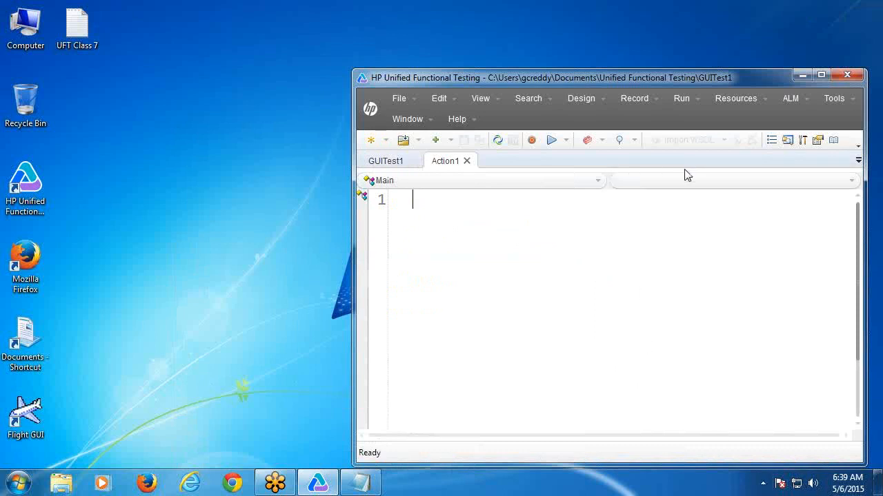
double_click(25, 414)
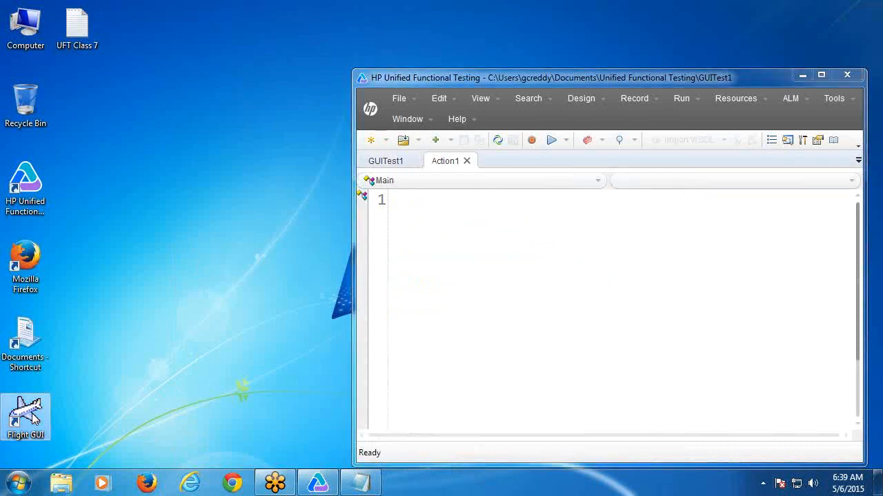
left_click_drag(403, 188, 121, 156)
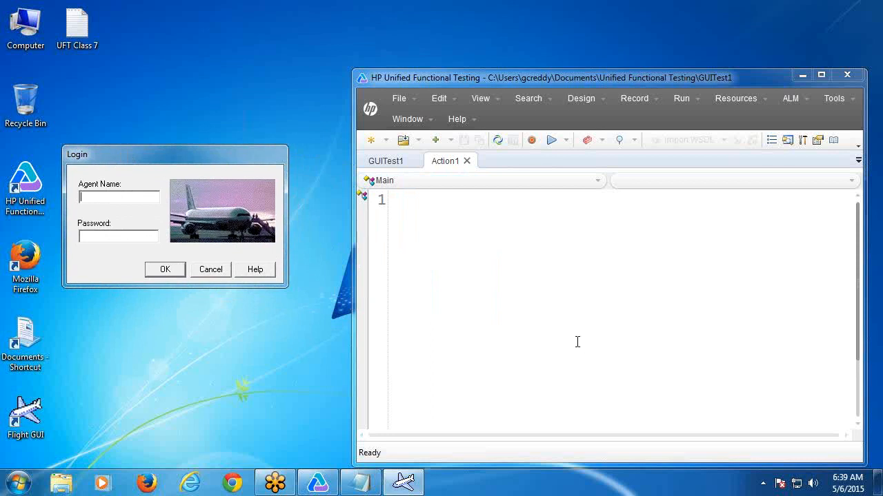
Open the Object Repository of Action1 to check its test objects before recording, and close it.
left_click(721, 101)
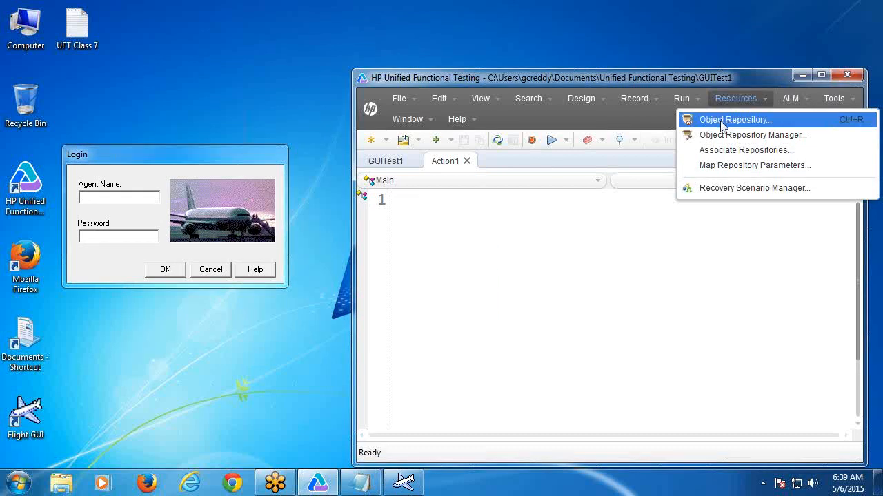
left_click(722, 121)
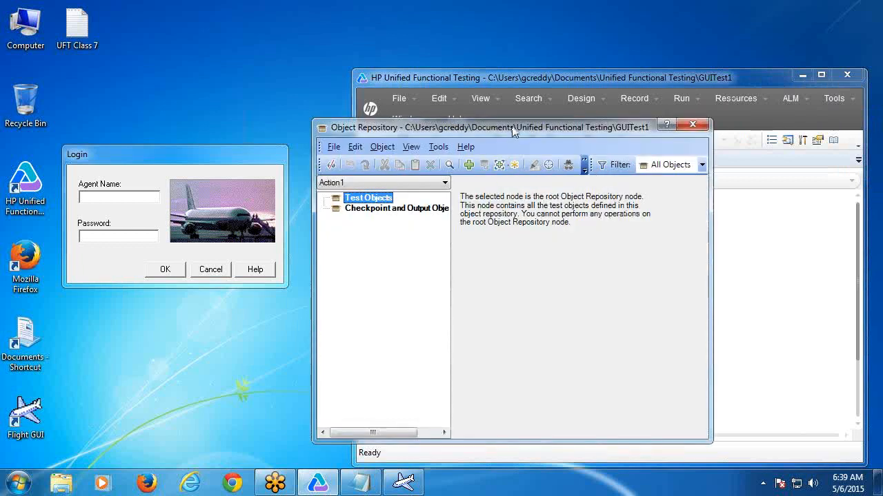
left_click_drag(511, 133, 517, 71)
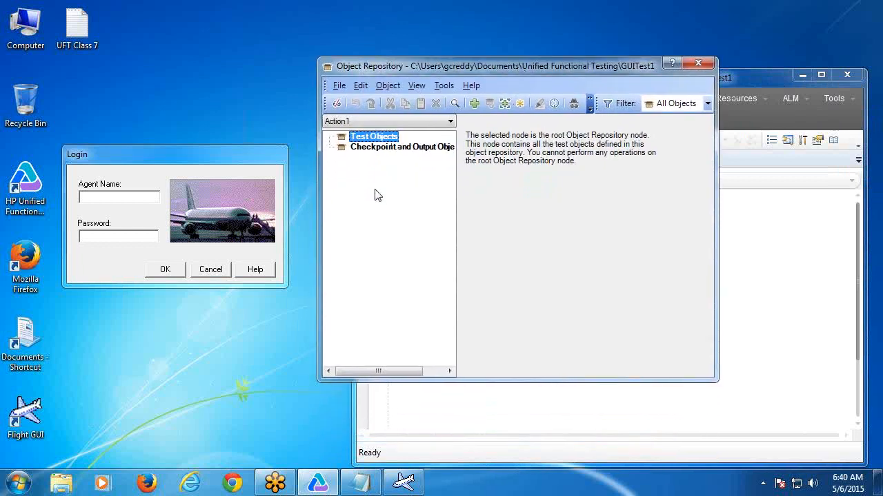
left_click(698, 64)
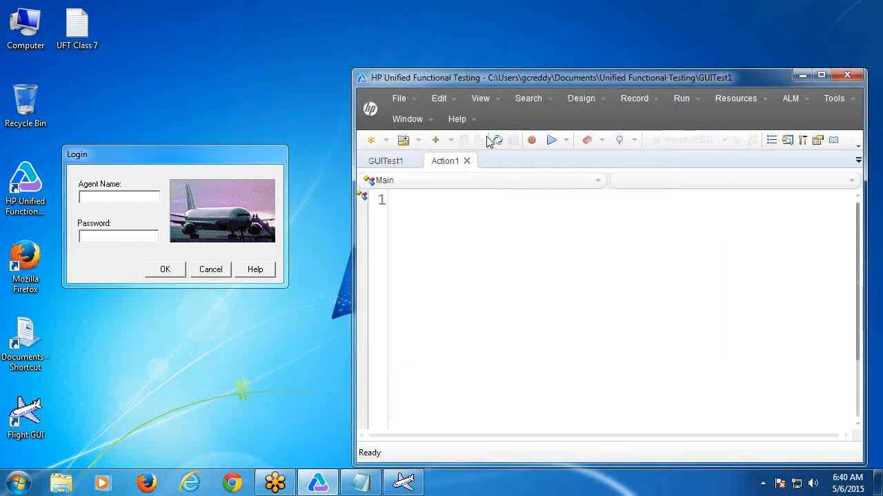
Start recording GUITest1 with the Web setting "Record and run test on any open browser", and activate the Login dialog.
left_click(532, 141)
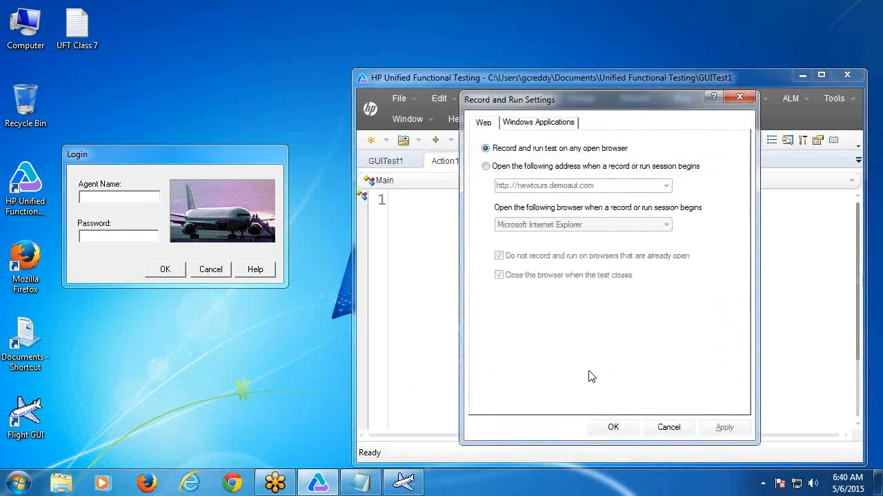
left_click(611, 428)
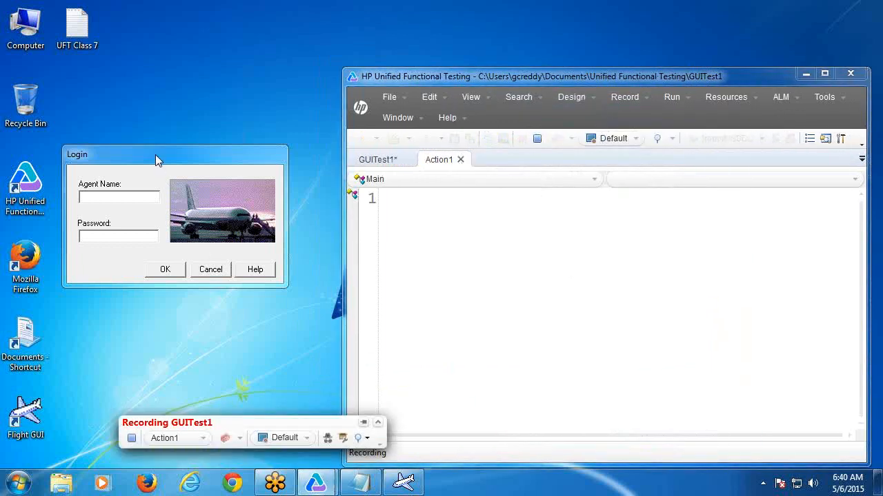
left_click(155, 158)
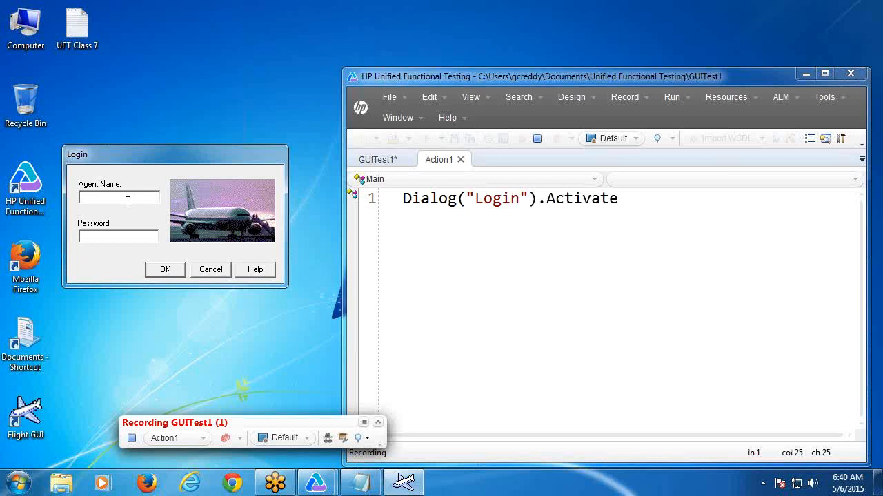
Record logging in to the flight application with agent name "asdf" and the account password, and stop the recording.
left_click(127, 199)
type("asdf")
left_click(120, 235)
type("mercury")
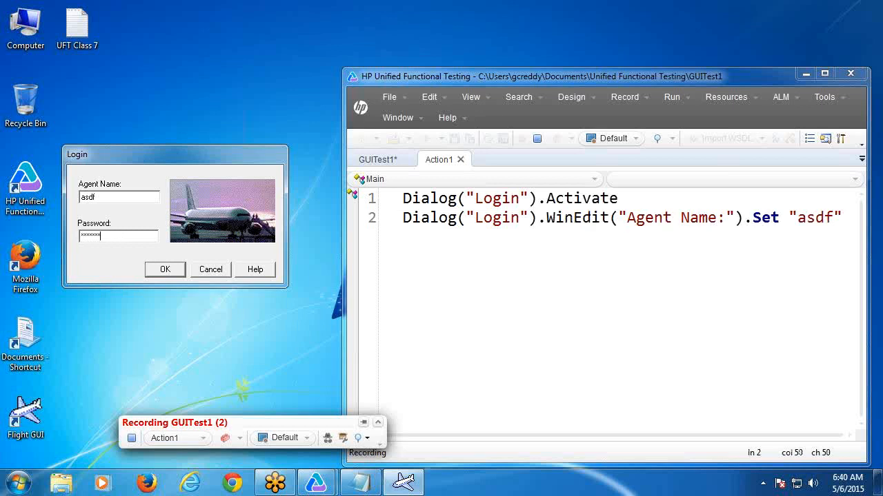
left_click(164, 274)
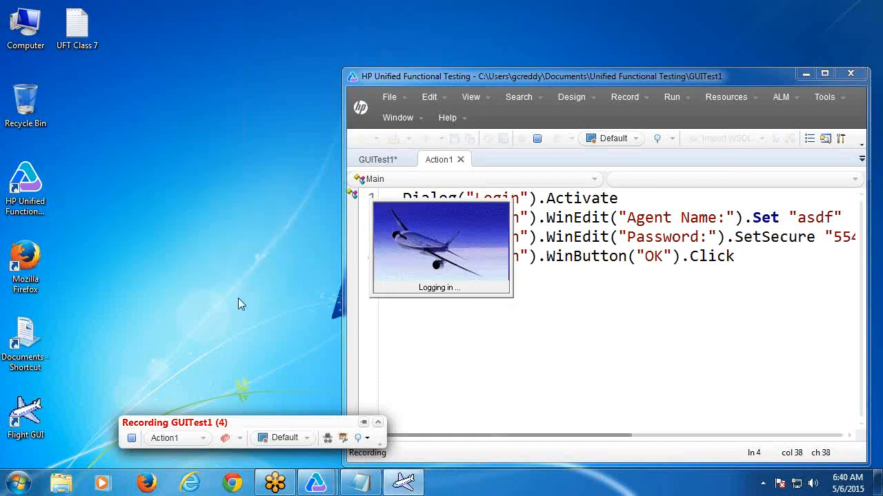
left_click(707, 77)
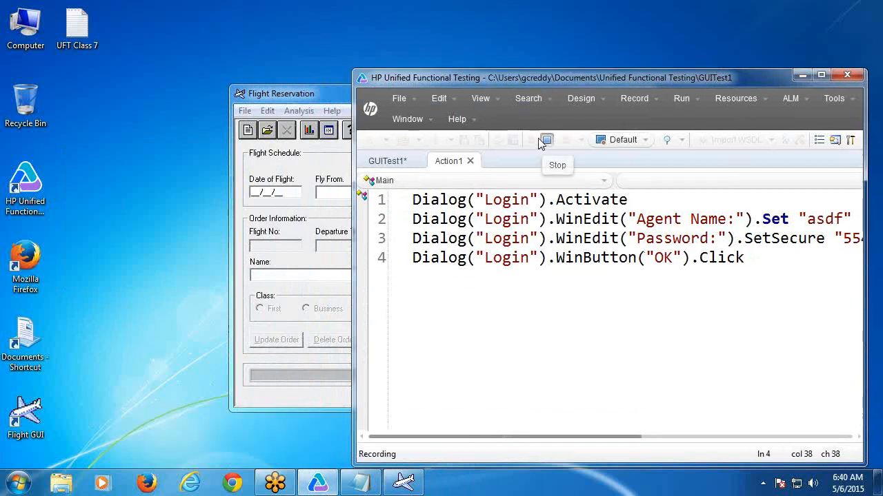
left_click(544, 141)
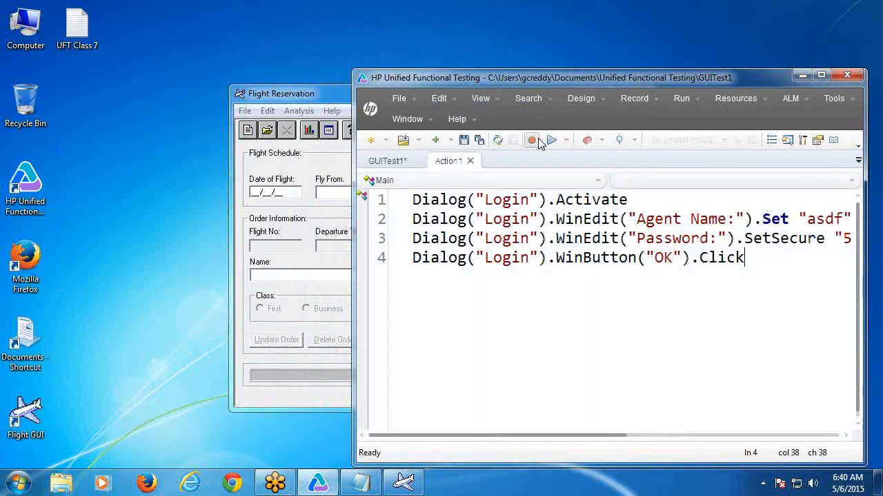
Open the Object Repository to examine the local objects recorded for the Login dialog in Action1, and close it.
left_click(729, 97)
left_click(726, 119)
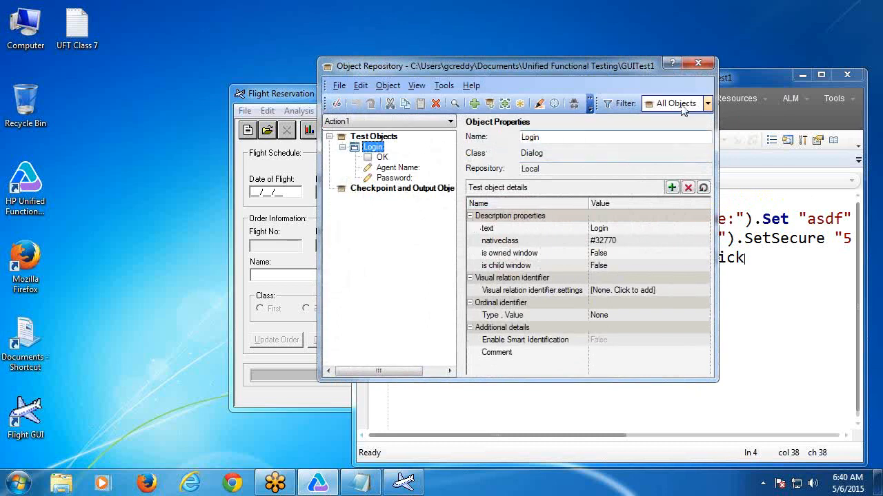
left_click(698, 65)
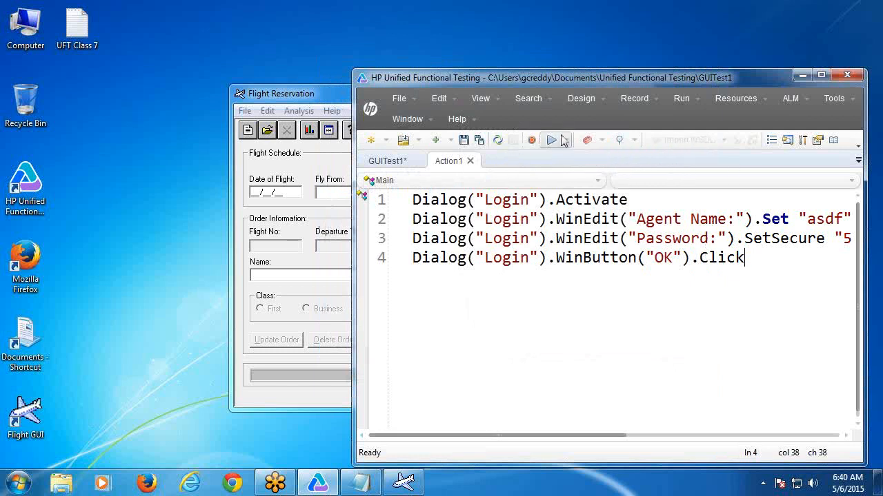
Insert a call to a new reusable action named Action2 at the end of the test.
left_click(583, 100)
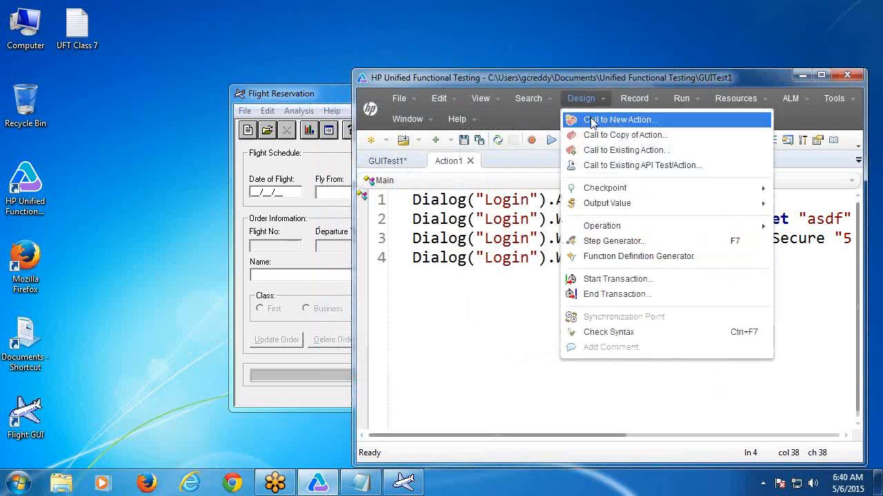
left_click(590, 119)
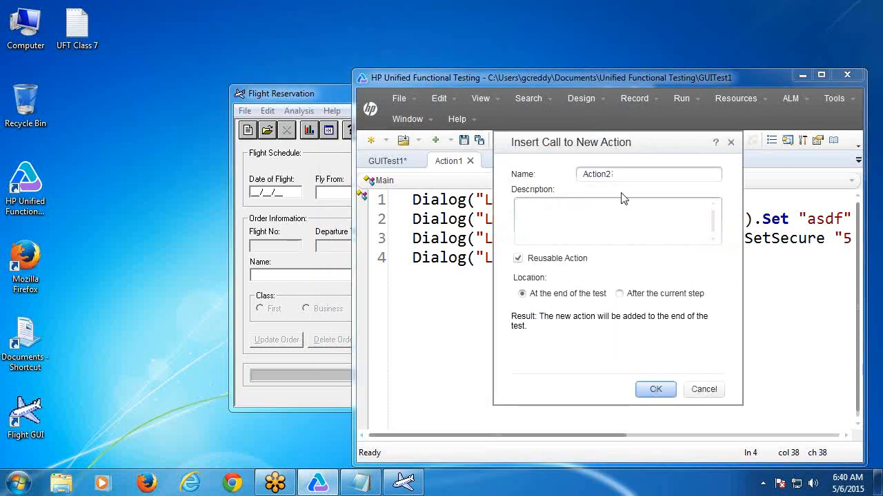
left_click(657, 390)
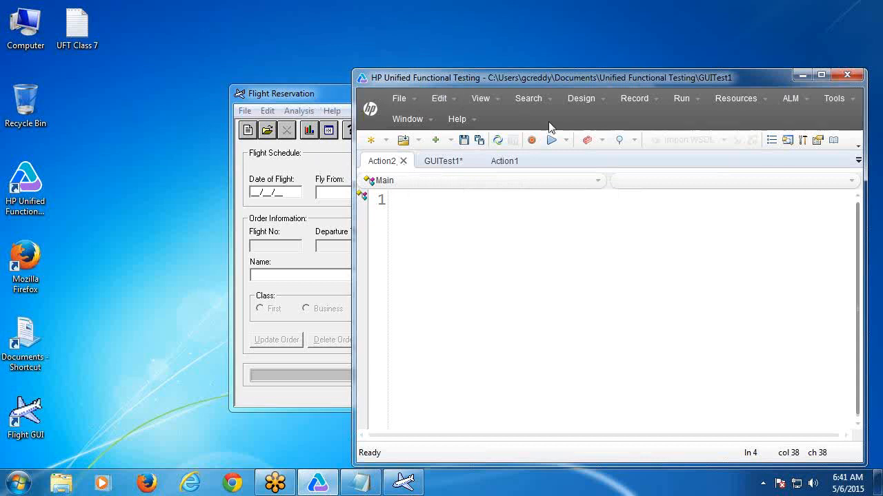
Record opening an existing order by its order number in Flight Reservation into Action2, and stop the recording.
left_click(531, 140)
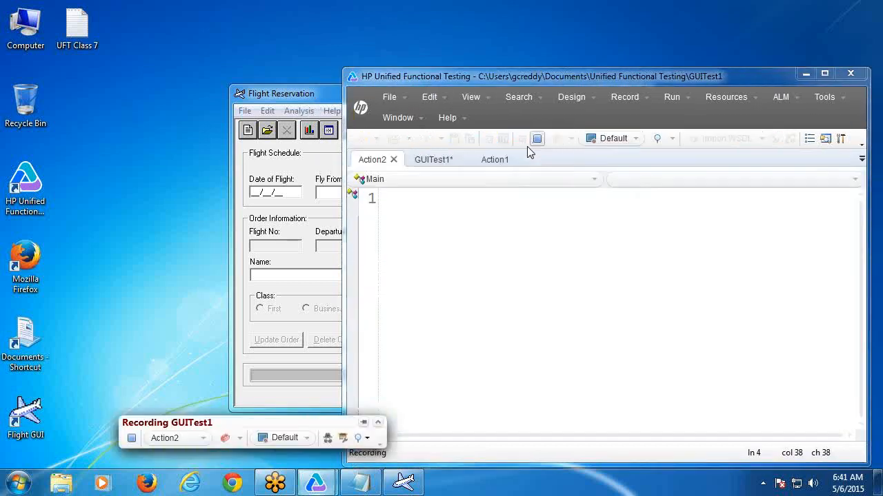
left_click(313, 96)
left_click(251, 132)
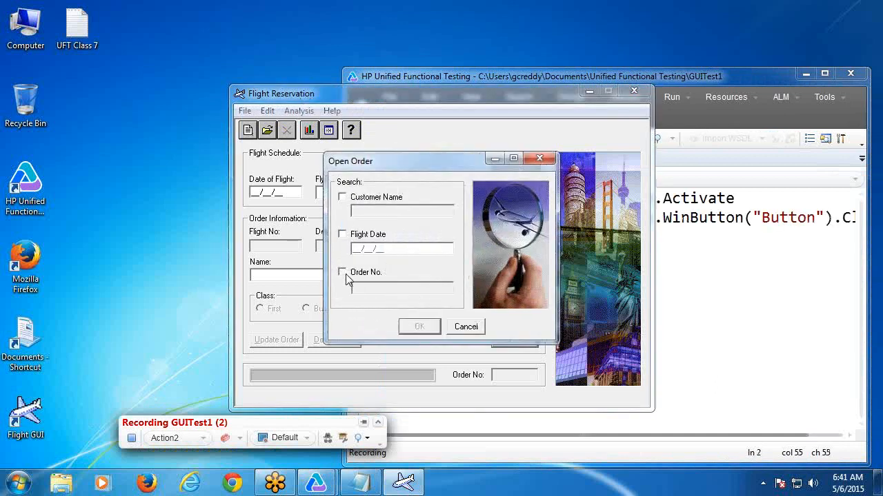
left_click(347, 276)
type("1")
left_click(417, 329)
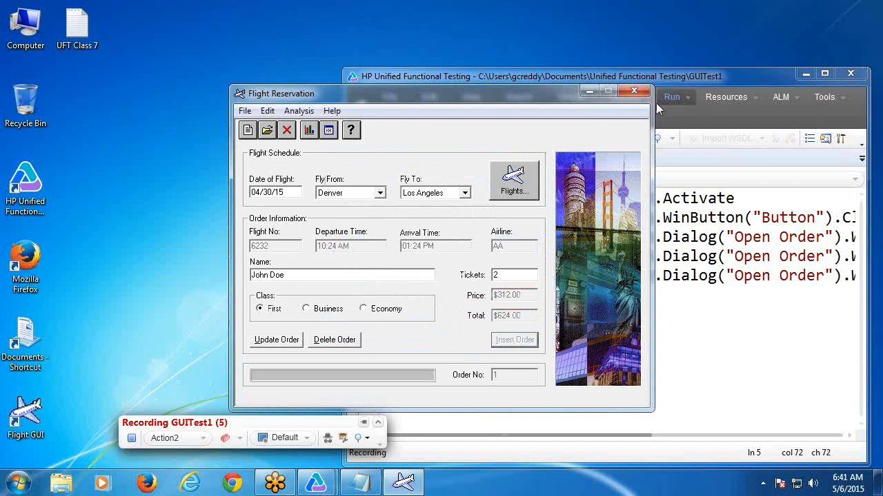
left_click(661, 78)
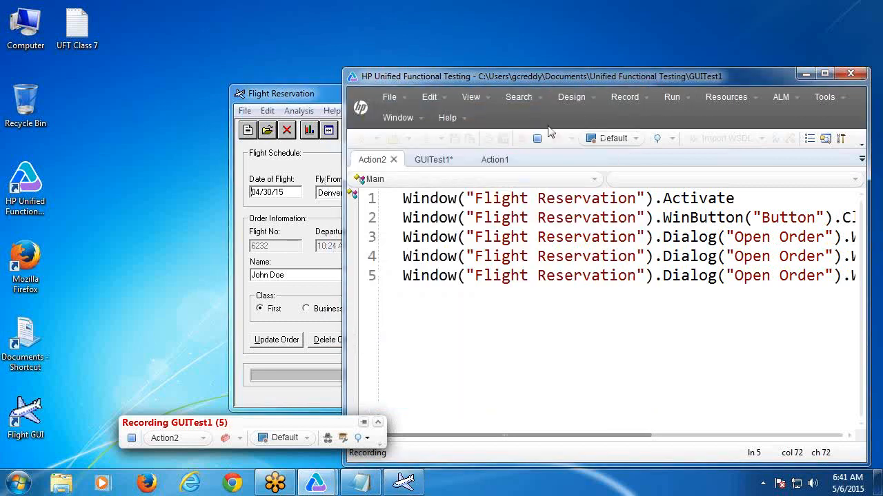
left_click(538, 138)
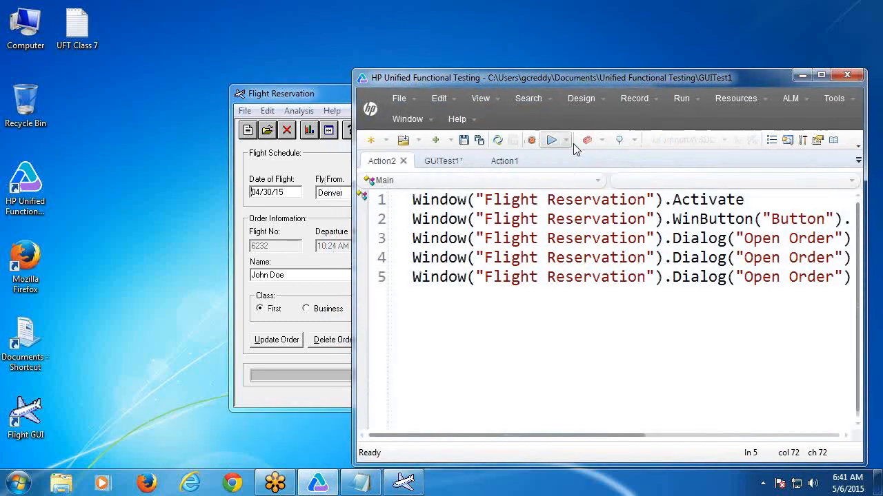
Open the Object Repository from Action2 and compare its local objects with those of Action1, returning to Action2.
left_click(732, 99)
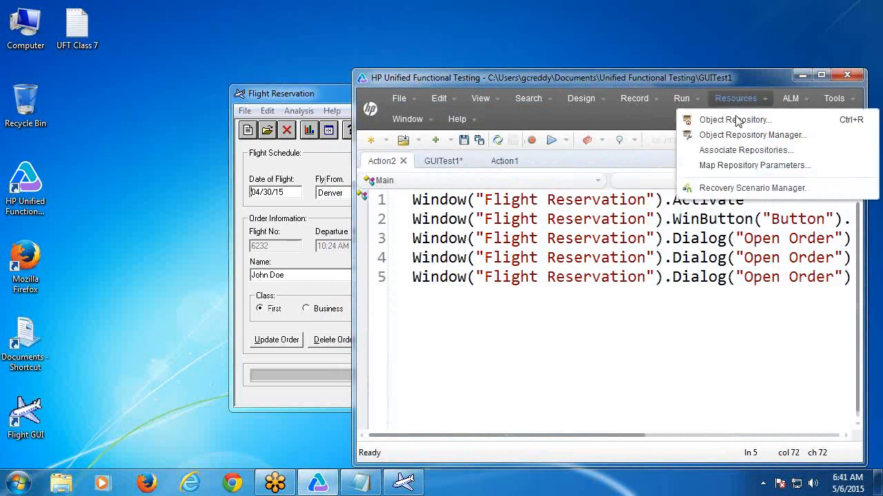
left_click(735, 119)
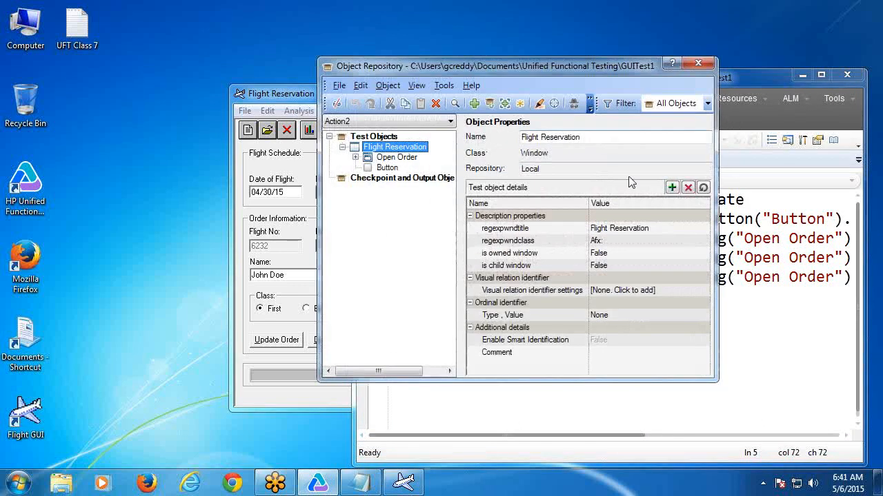
left_click(449, 122)
left_click(440, 135)
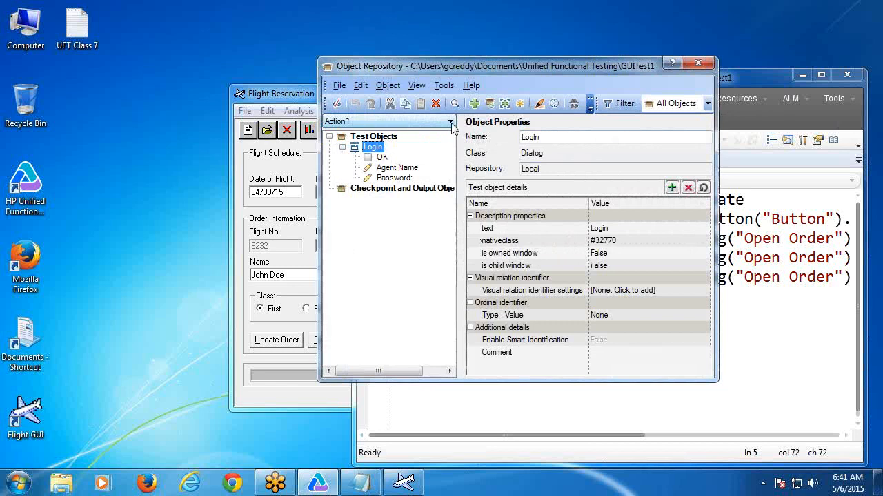
left_click(450, 122)
left_click(442, 145)
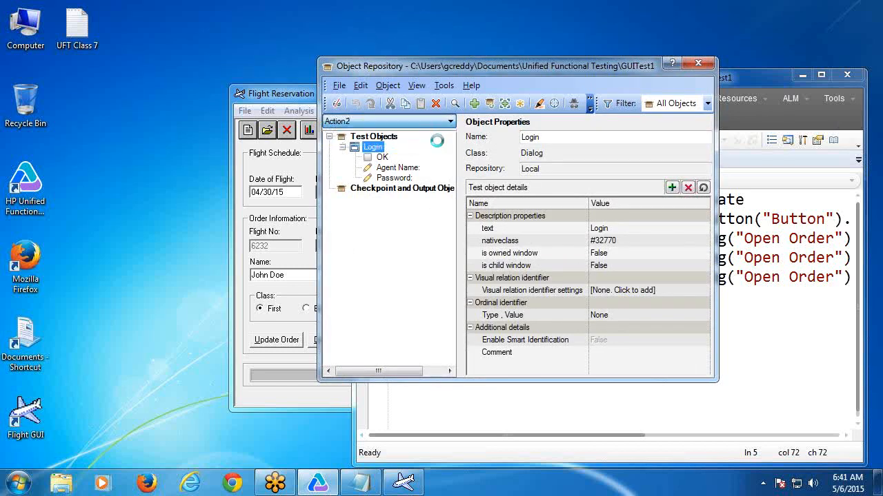
Examine Action2's local objects under the Flight Reservation window, then close the Object Repository and the Flight Reservation application.
left_click(355, 157)
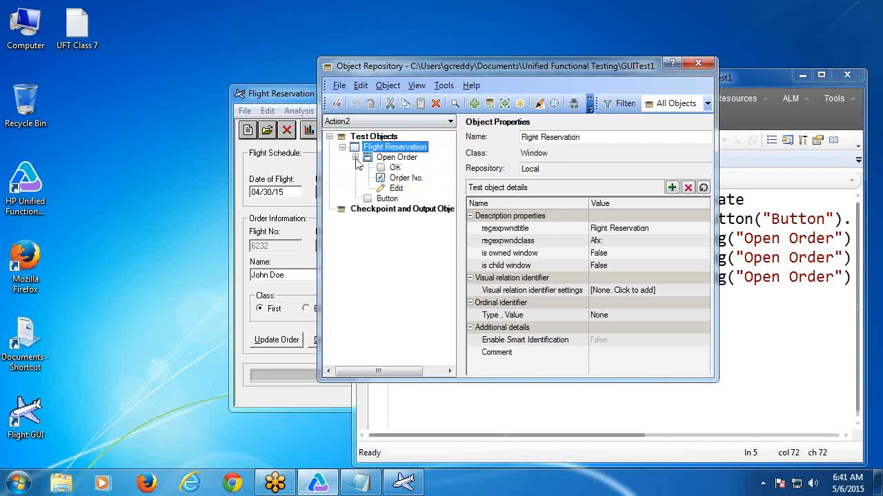
left_click(698, 64)
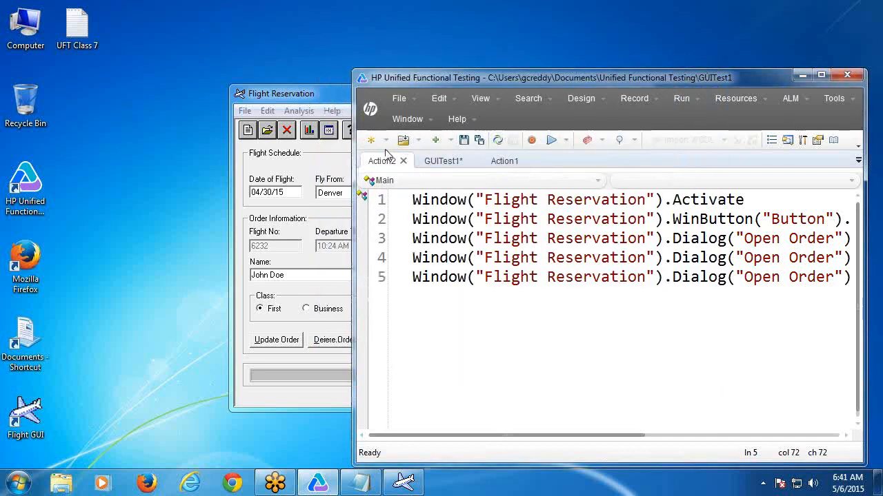
left_click(320, 96)
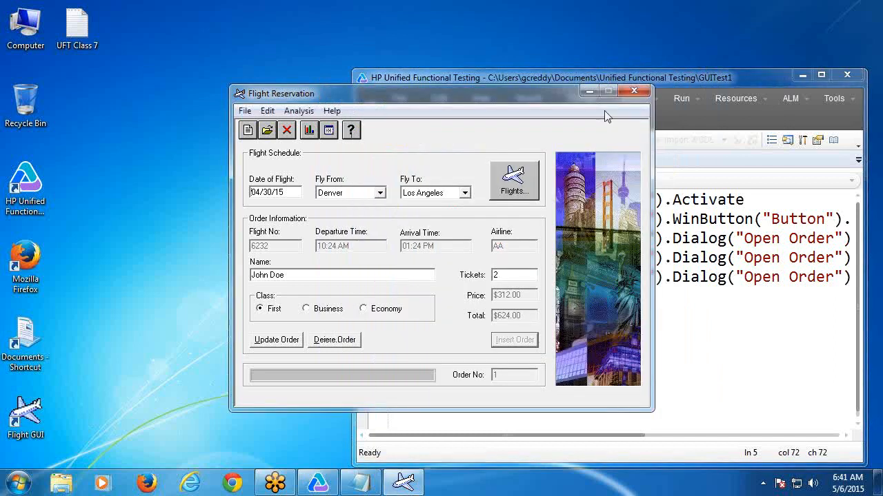
left_click(633, 92)
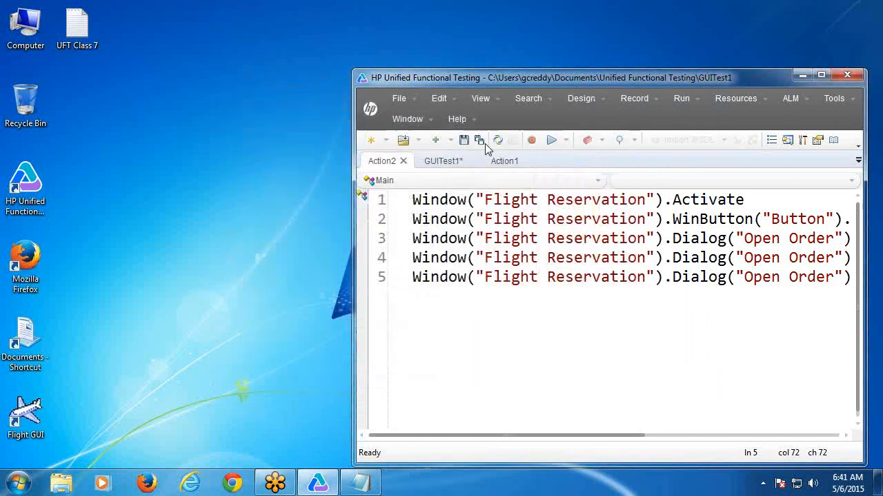
Create a new GUI test named GUITest2 without saving GUITest1, and open its Action1 script.
left_click(375, 143)
left_click(550, 356)
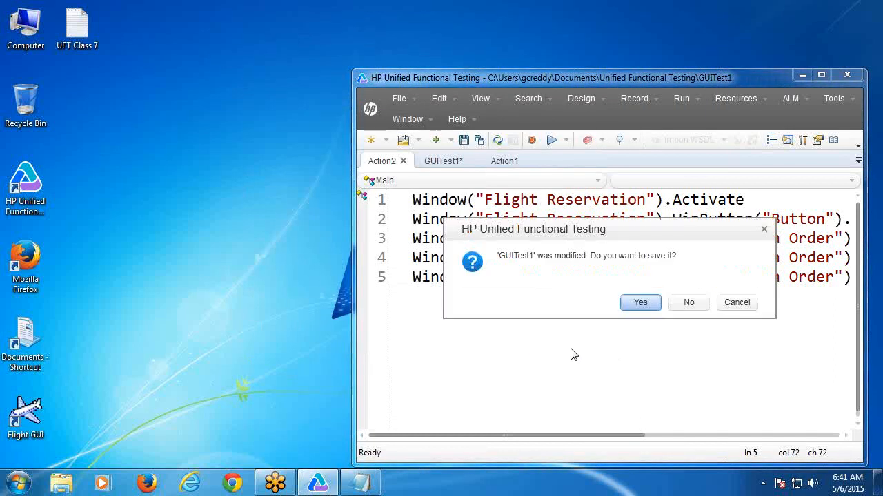
left_click(673, 304)
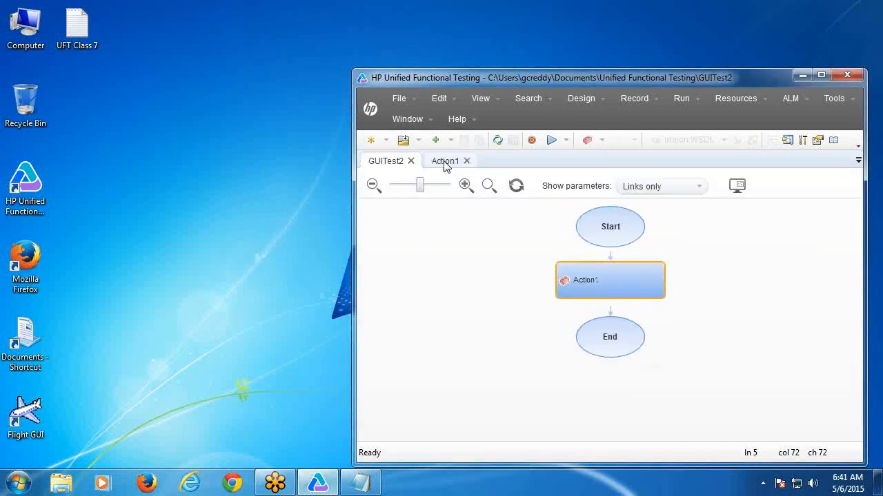
left_click(446, 164)
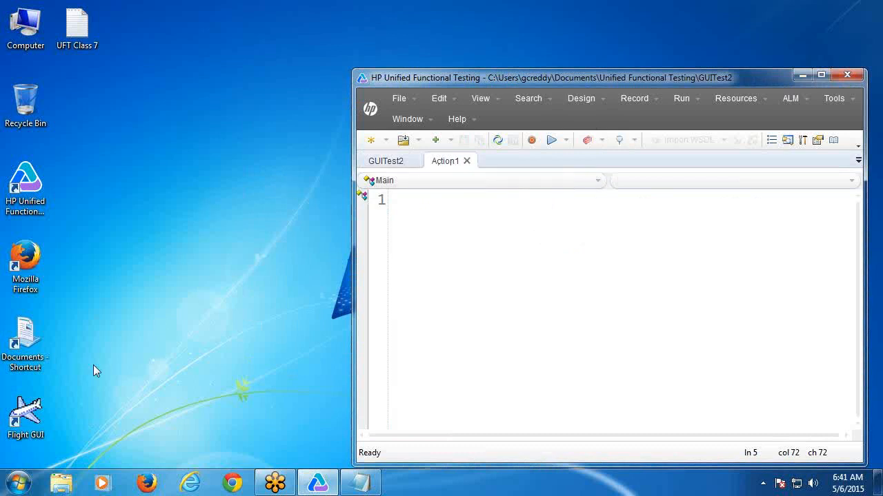
Launch Flight GUI, move its Login dialog clear of the script, and start recording into Action1 with the existing Record and Run Settings.
double_click(26, 413)
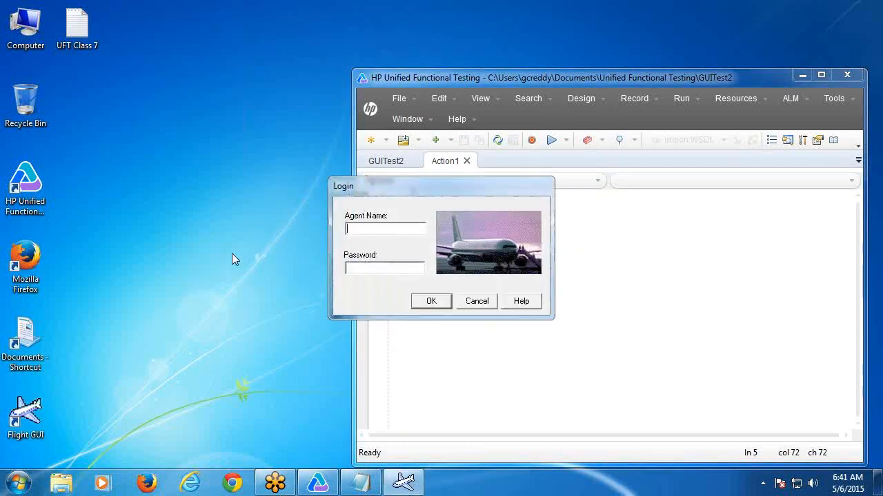
left_click_drag(392, 192, 200, 144)
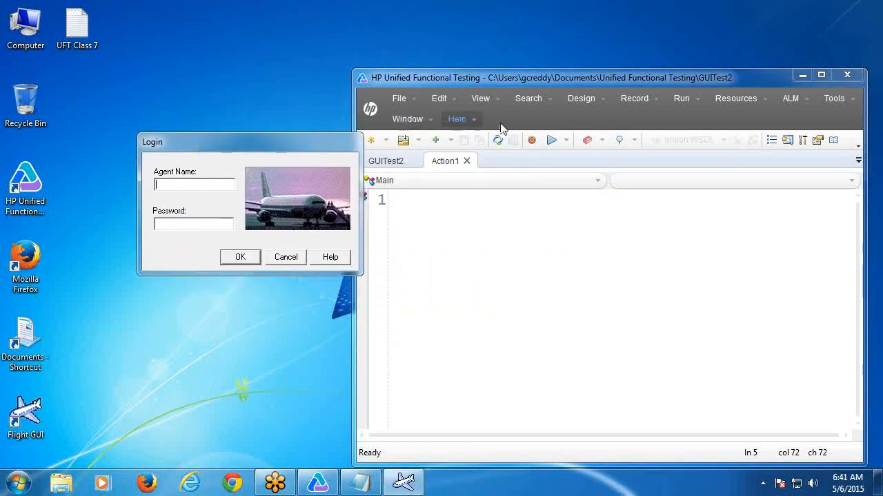
left_click(533, 140)
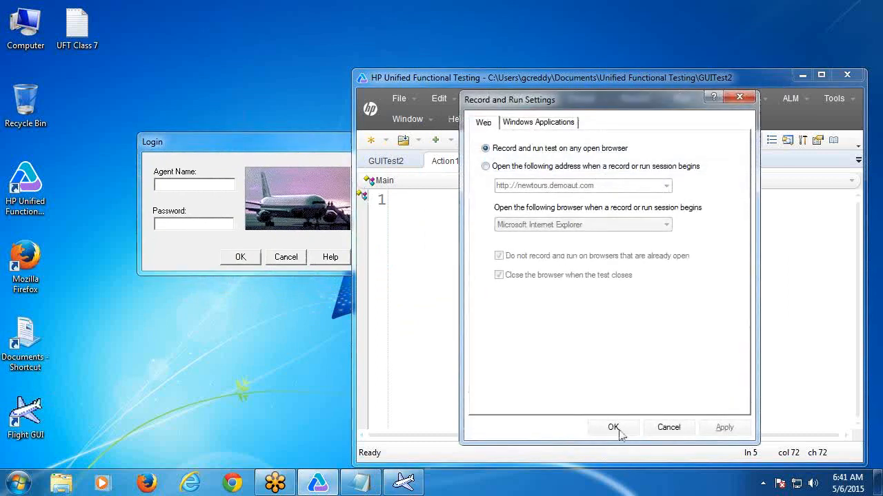
left_click(607, 428)
Record logging in with agent name asdf and the account password, stop the recording, and close Flight Reservation.
left_click(196, 138)
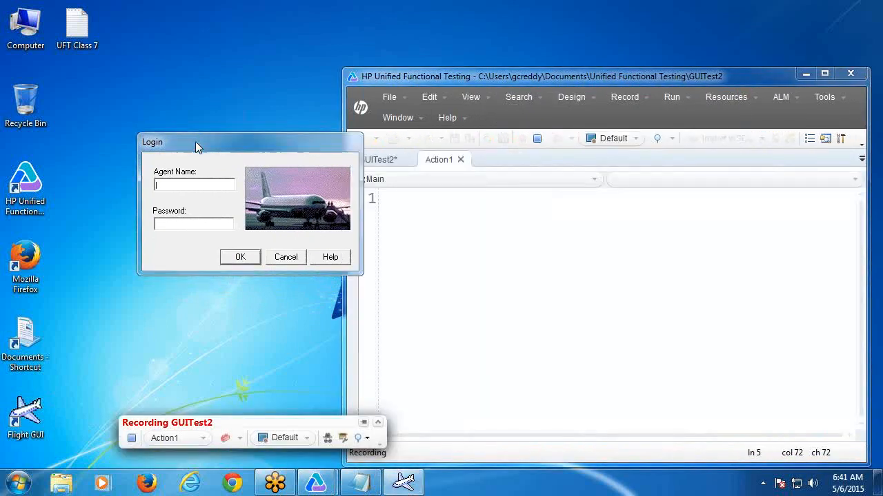
type("asdf")
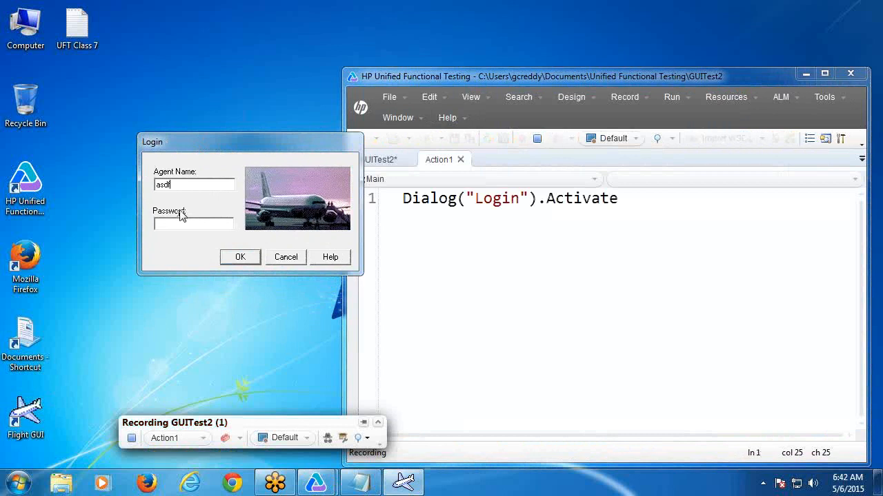
left_click(180, 225)
type("******")
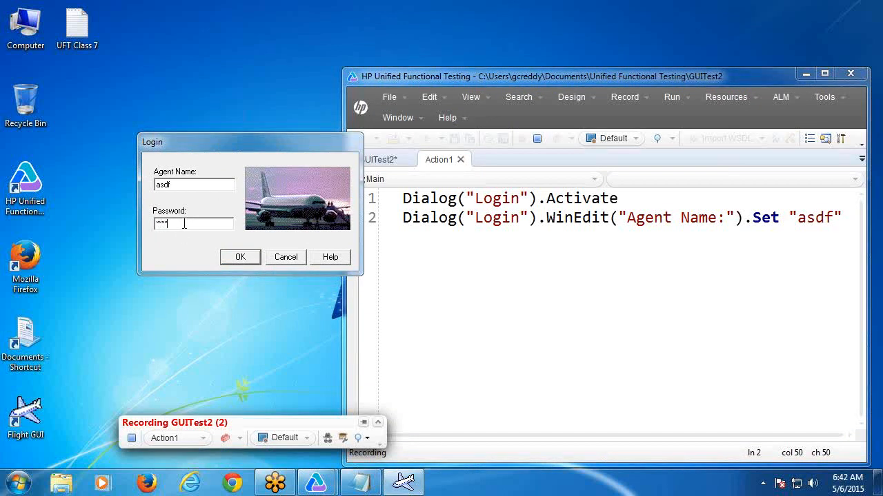
type("*")
left_click(233, 256)
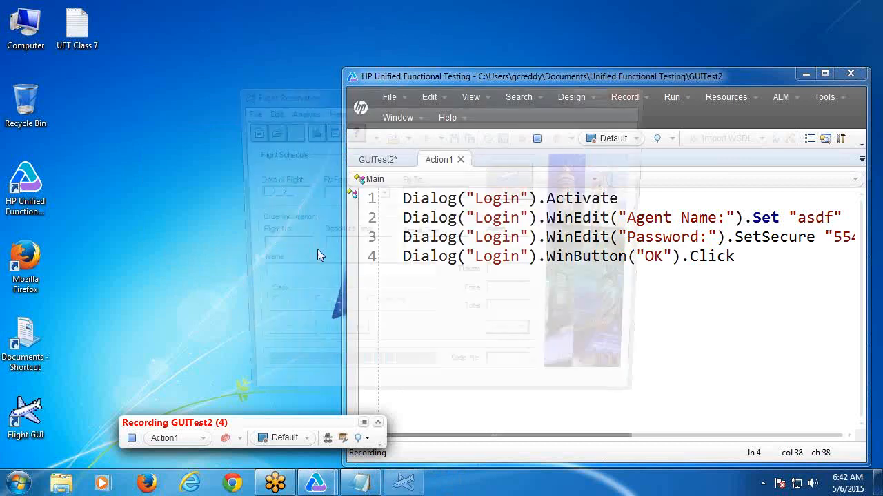
left_click(672, 75)
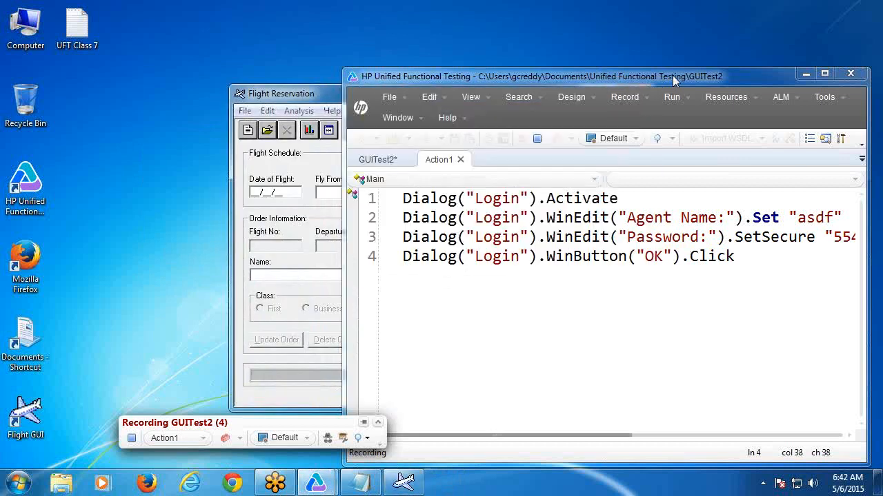
left_click(545, 140)
left_click(334, 96)
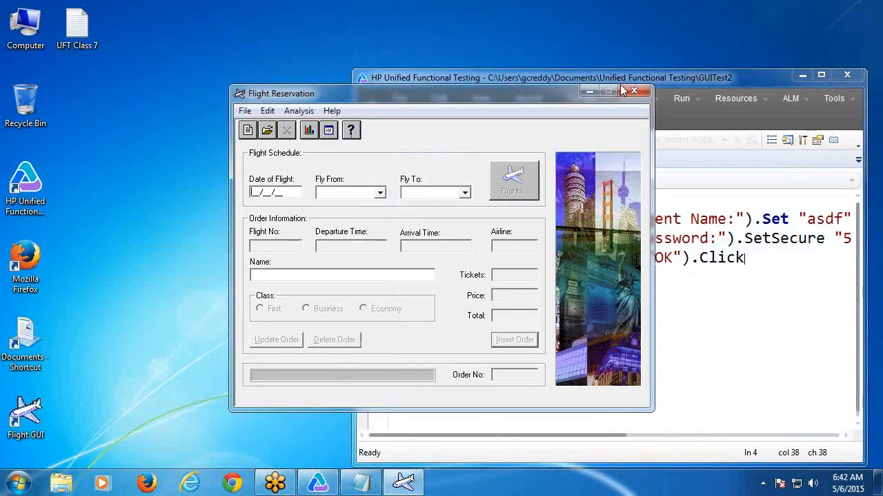
left_click(634, 93)
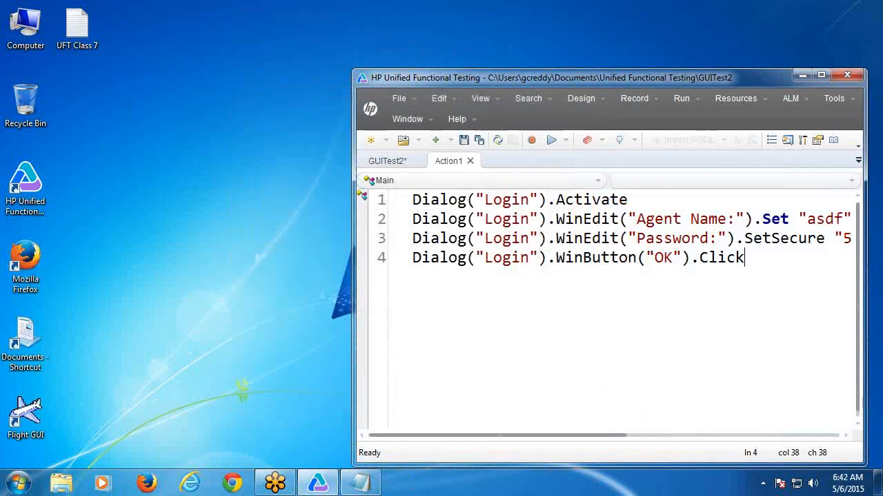
Switch to the UFT Class 7 notes in Notepad and remove the blank lines above the "ii) Shared Object Repository (.tsr)" heading.
left_click(363, 484)
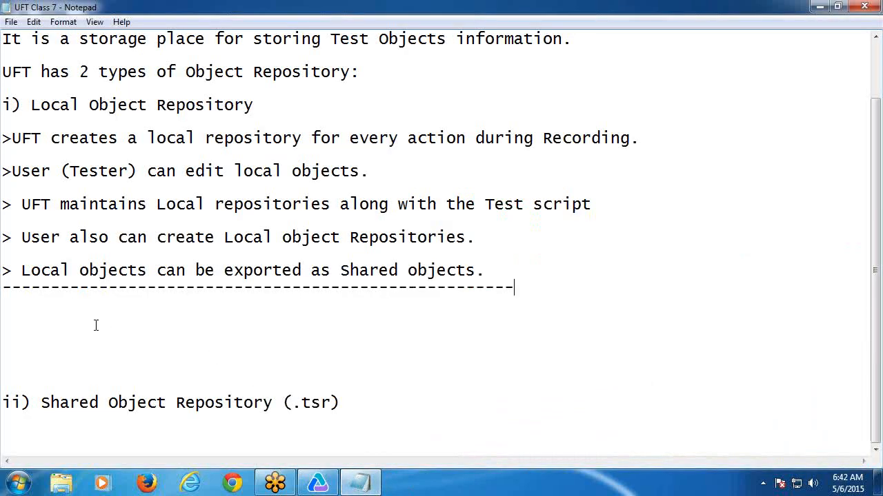
left_click(61, 307)
key("Delete")
key("Delete")
key("Delete")
key("Delete")
key("Delete")
key("Delete")
key("Delete")
key("Delete")
key("Delete")
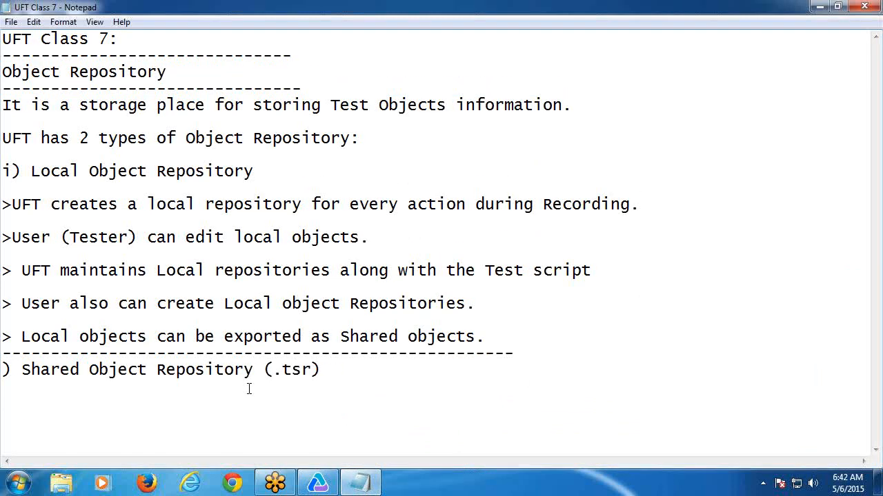
type("ii")
Add a long run of blank lines below the Shared Object Repository heading as writing space.
left_click(386, 378)
key("Return")
key("Return")
key("Return")
key("Return")
key("Return")
key("Return")
key("Return")
key("Return")
key("Return")
key("Return")
key("Return")
key("Return")
key("Return")
key("Return")
key("Return")
key("Return")
key("Return")
key("Return")
key("Return")
key("Return")
key("Return")
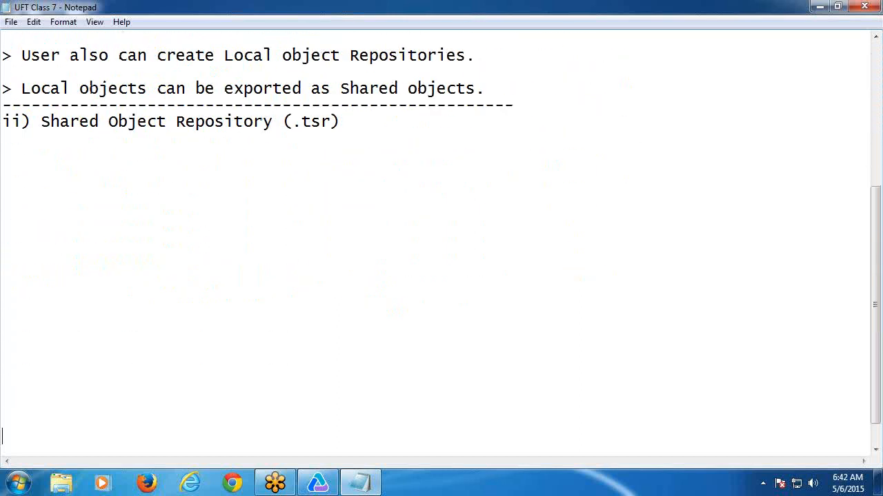
key("Return")
Write "User creats shared object repositories either by Adding objects or by exporting local objects." below the Shared Object Repository heading.
left_click(23, 86)
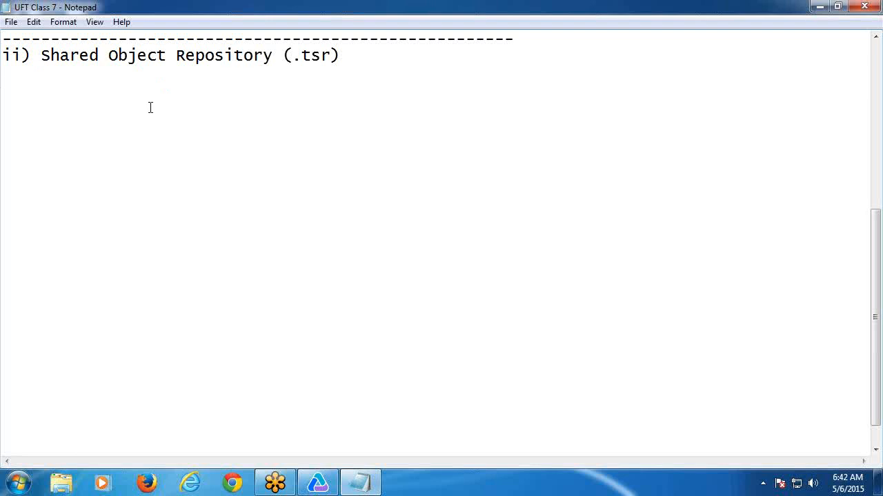
type("Us")
type("er")
type("creats ")
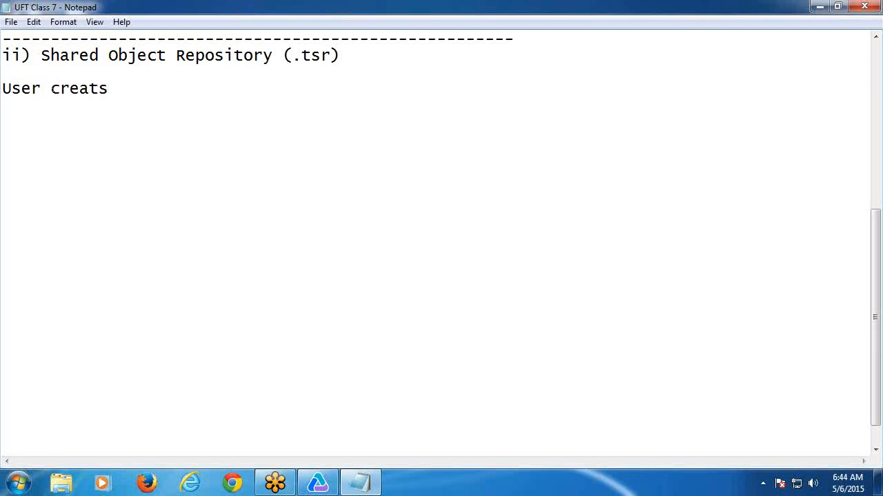
type("shared ob")
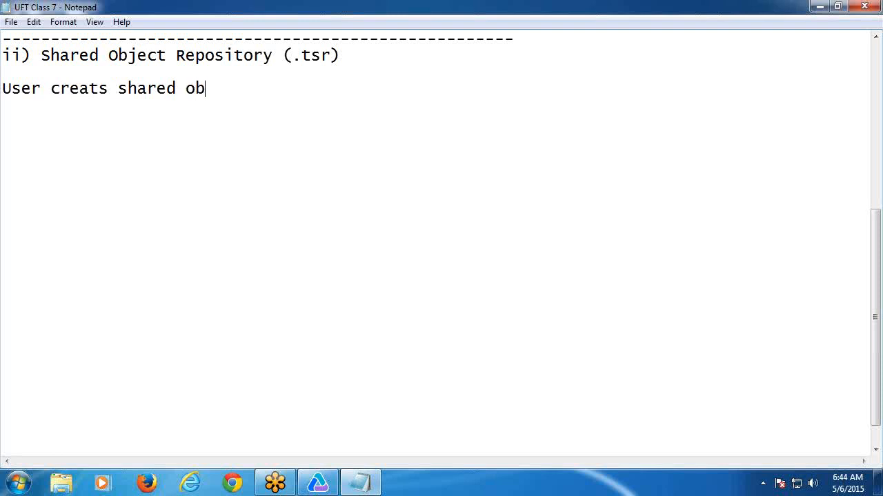
type("ject reposi")
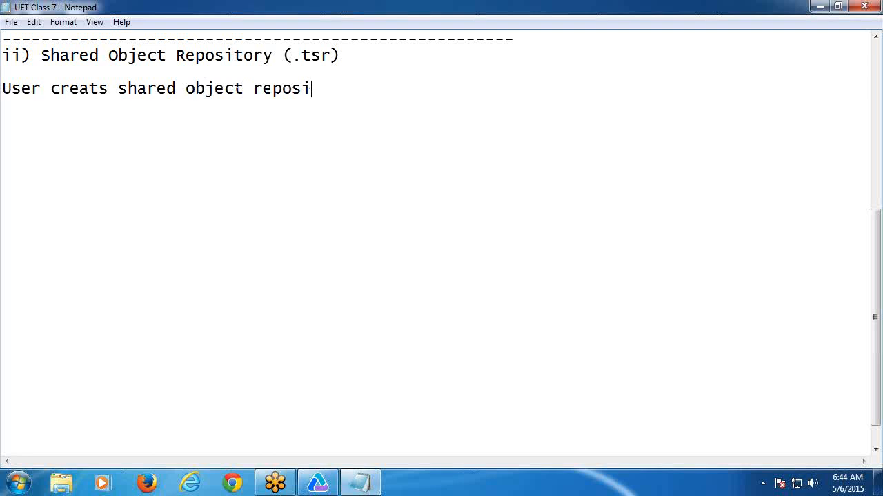
type("tories either ")
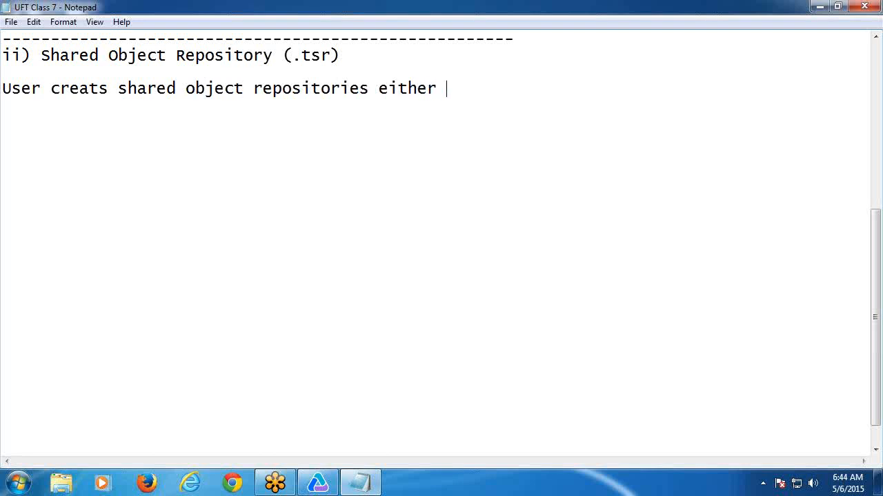
type("by Adding objects or by export")
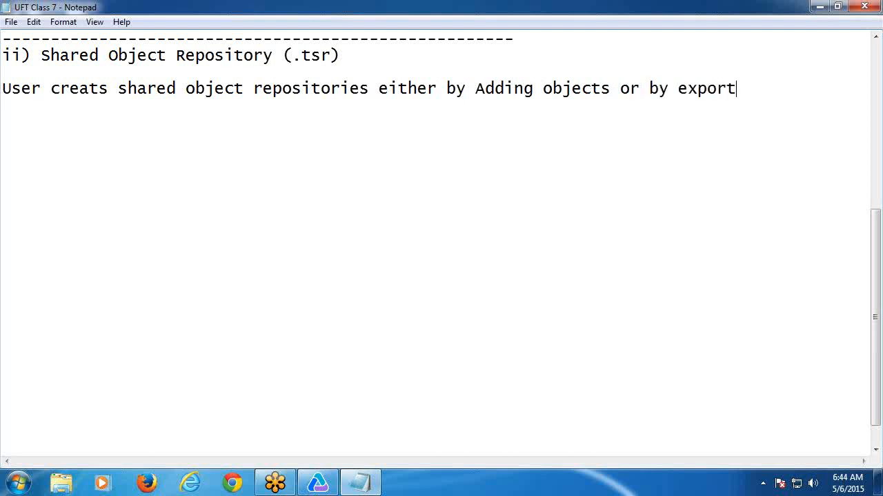
type("ing local o")
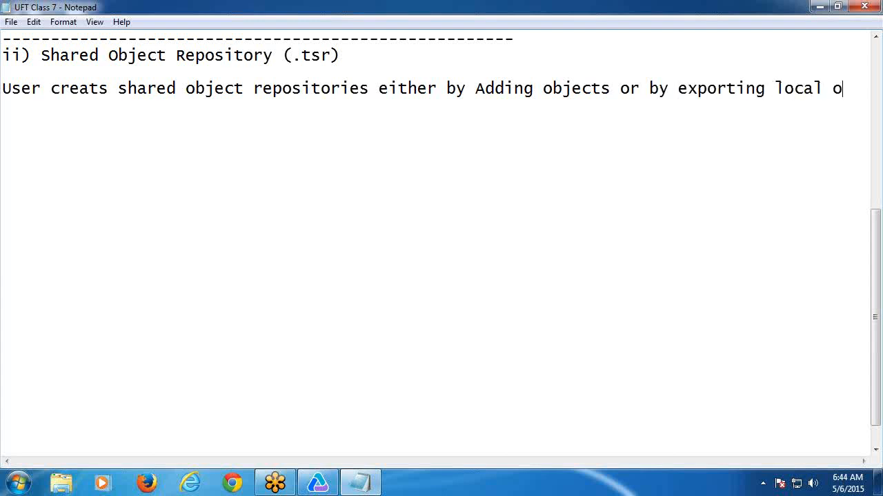
type("bjects.")
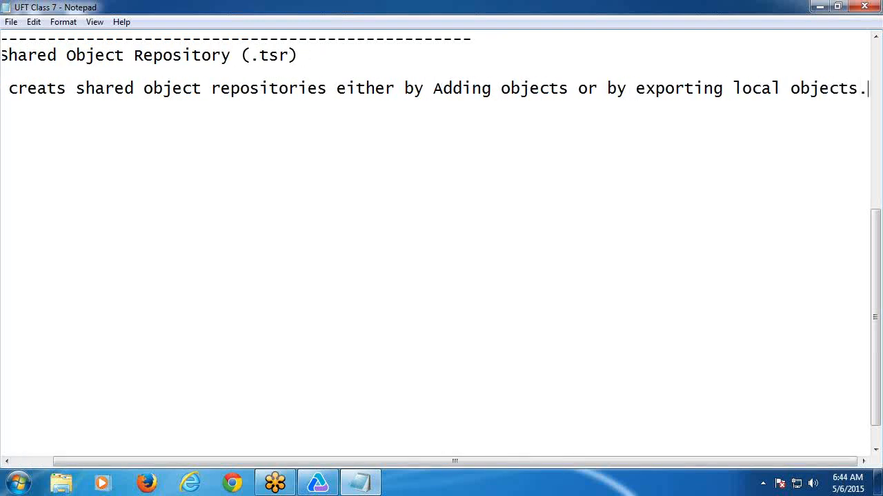
key("Return")
key("Return")
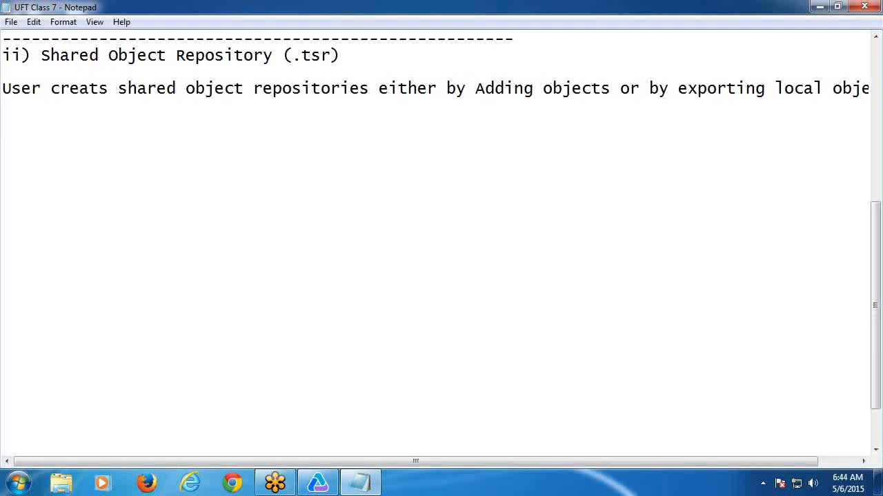
Add the line "In two ways Shared objectories can be created:" below the sentence on creating shared repositories.
type("In two ways ")
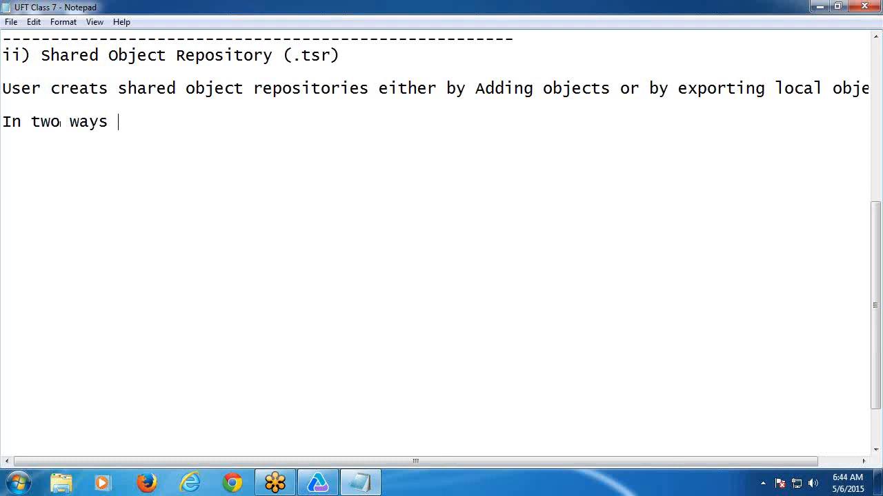
type("Shared object")
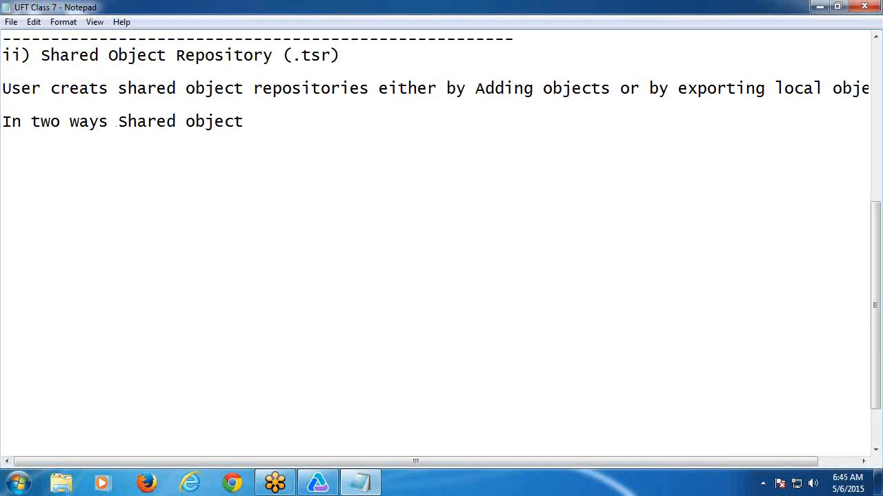
type("ories can be created:")
key("Return")
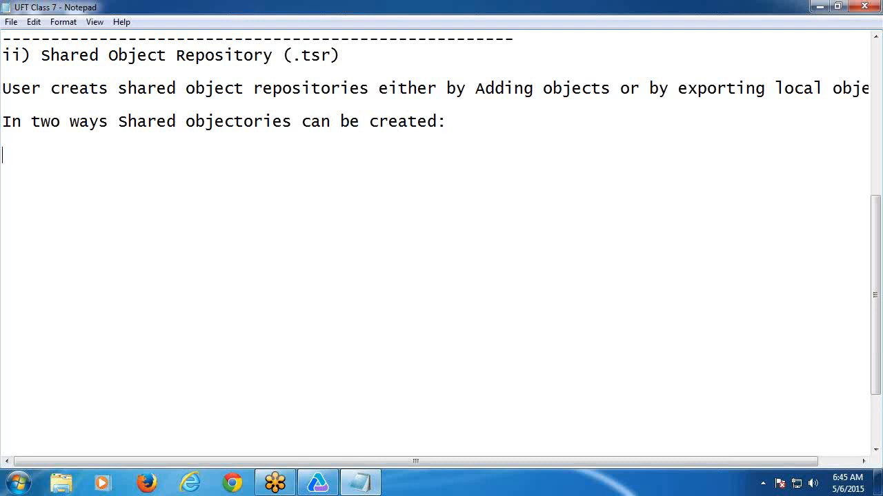
Add the list items "a) By Add Objects" and "b) By export Local objects" below the line on the two ways of creating shared repositories.
type("a) By Add ")
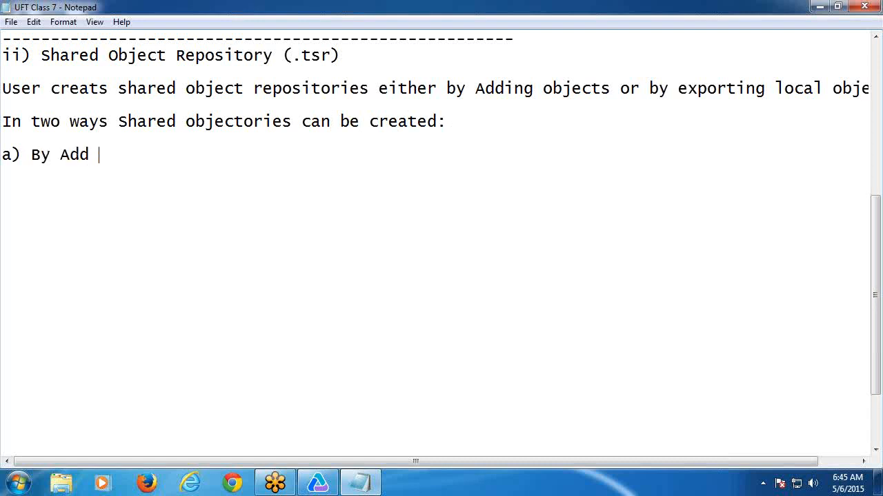
type("Objects")
key("Return")
key("Return")
type("b) By e")
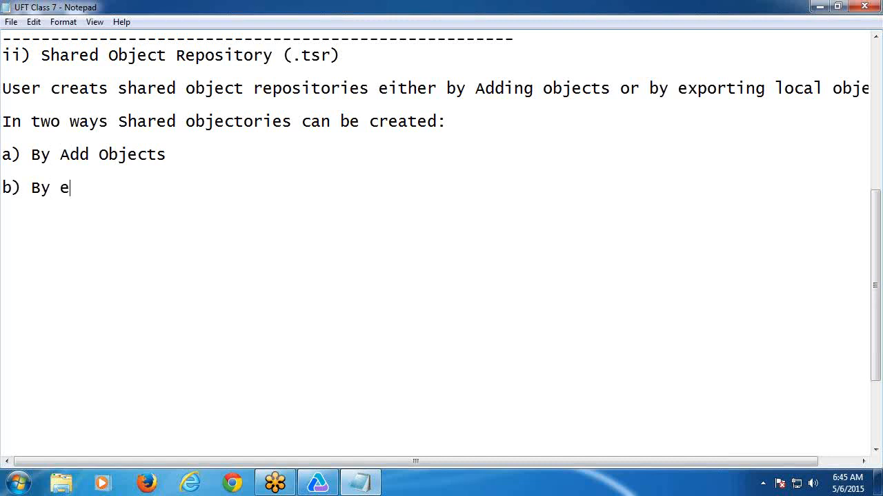
type("xport Loca")
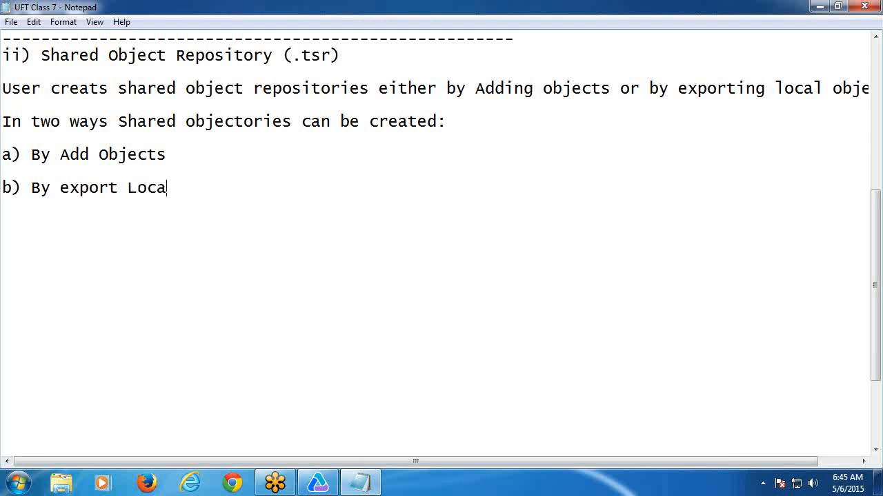
type("l object")
key("Return")
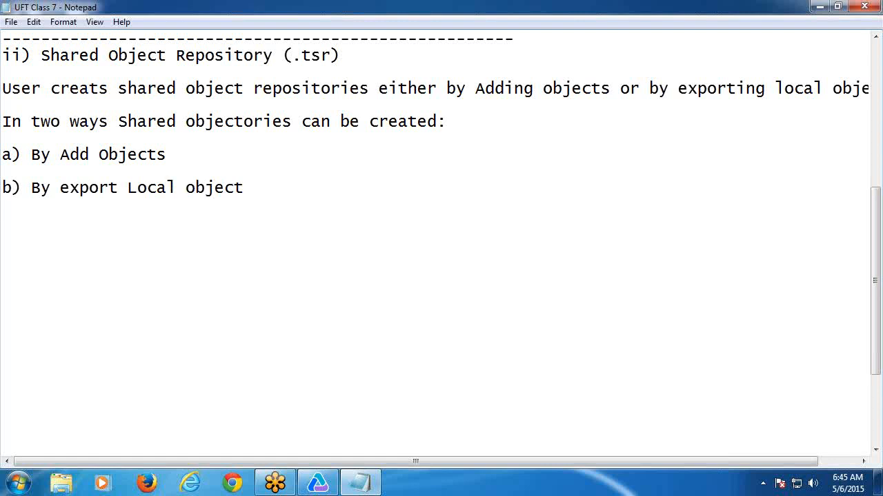
left_click(248, 191)
type("s")
Write "Shared object repository file is external file, user need to maintain shared repositories." below item b).
left_click(47, 222)
type("Shared o")
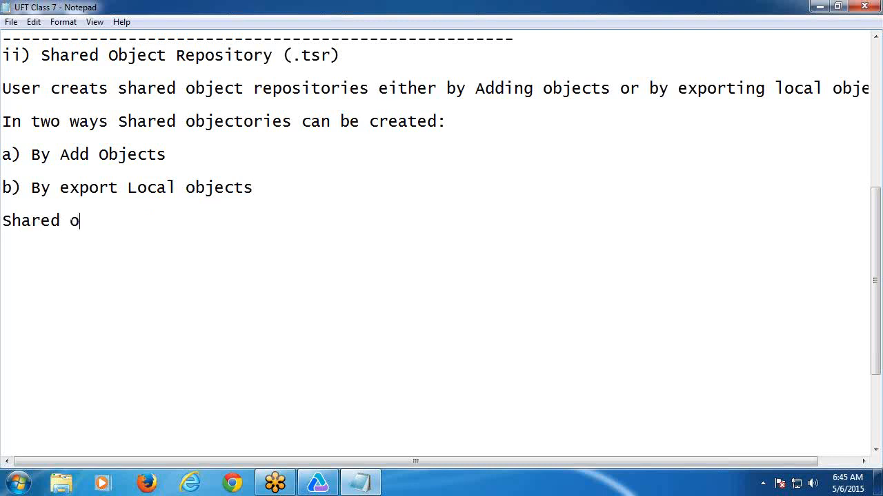
type("bject repo")
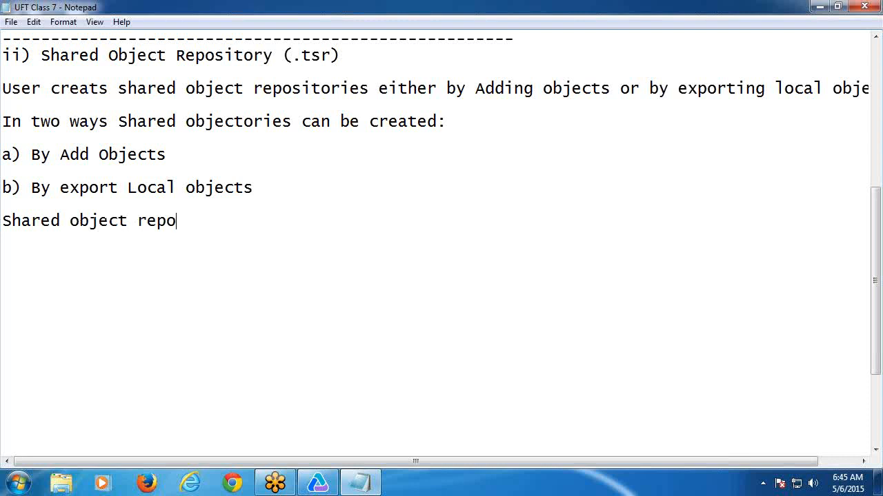
type("sitory file is e")
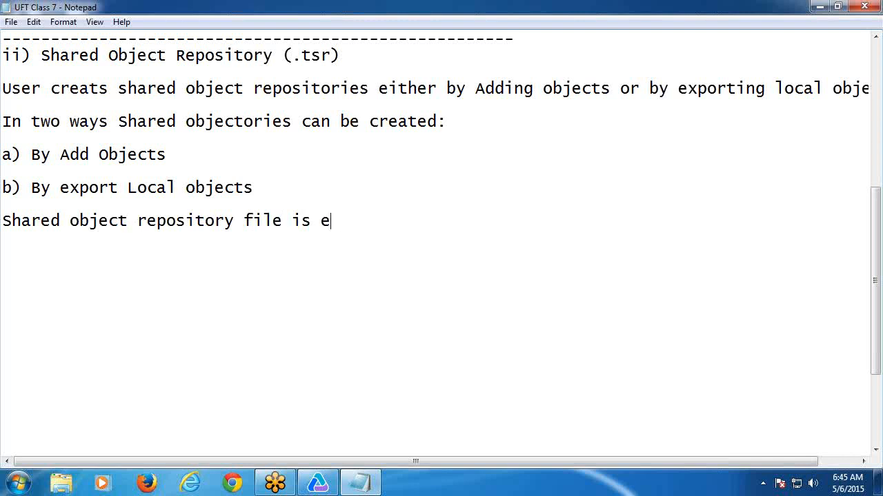
type("xternal file,")
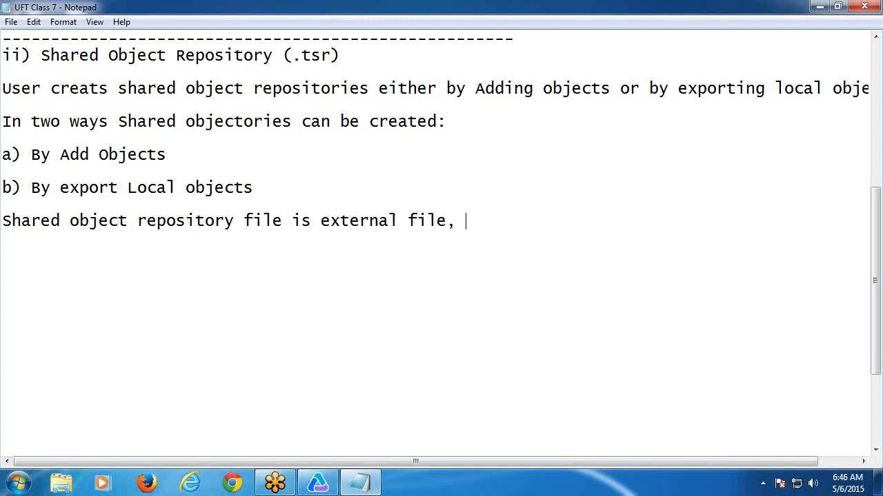
type(" user need")
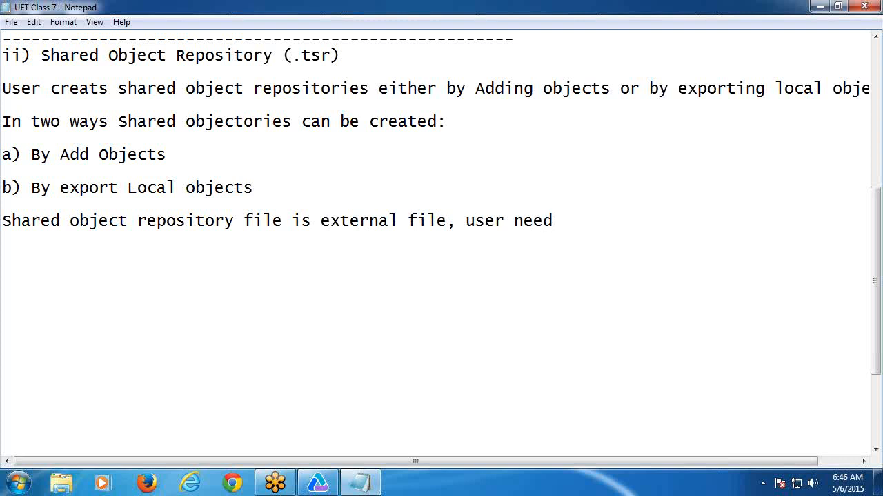
type(" to maintain")
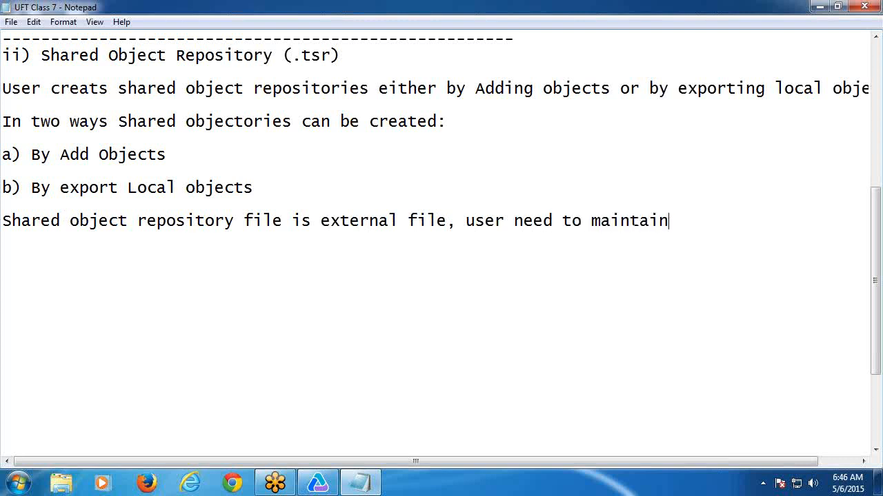
type(" shared repositories.")
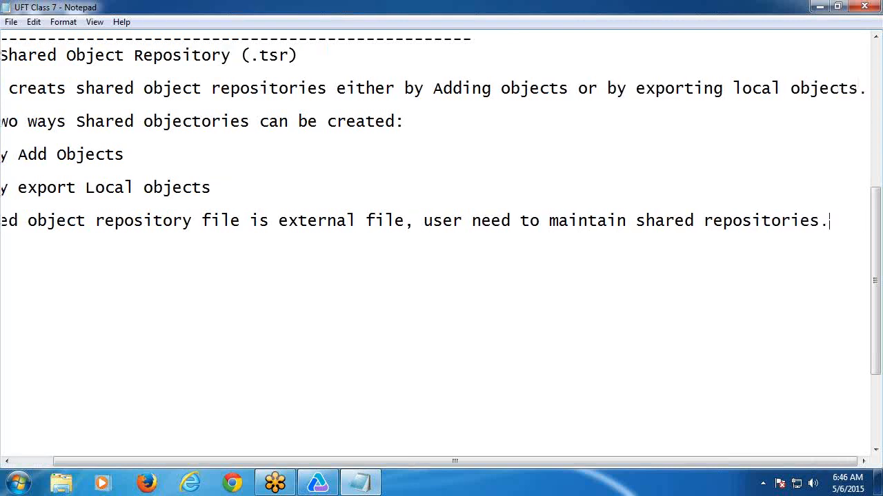
key("Return")
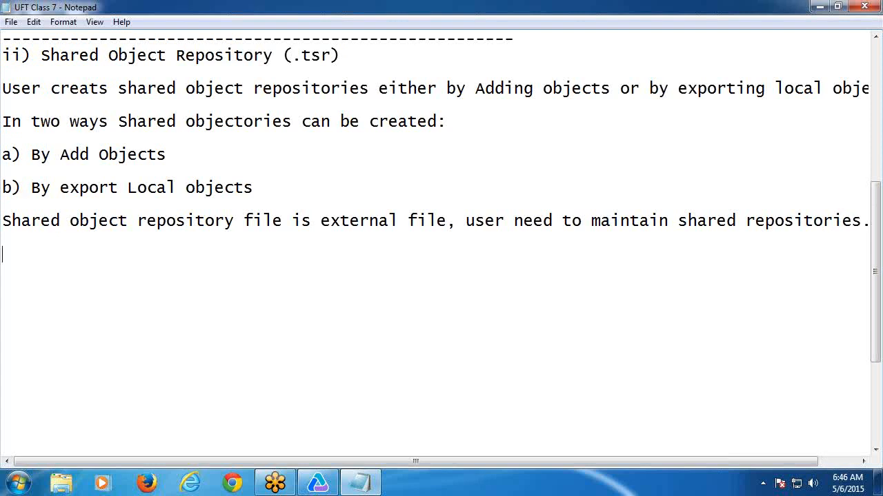
Add the line "User can edit shared objects." below the sentence on maintaining shared repositories.
type("Use")
type("r can edit shared objects.")
key("Return")
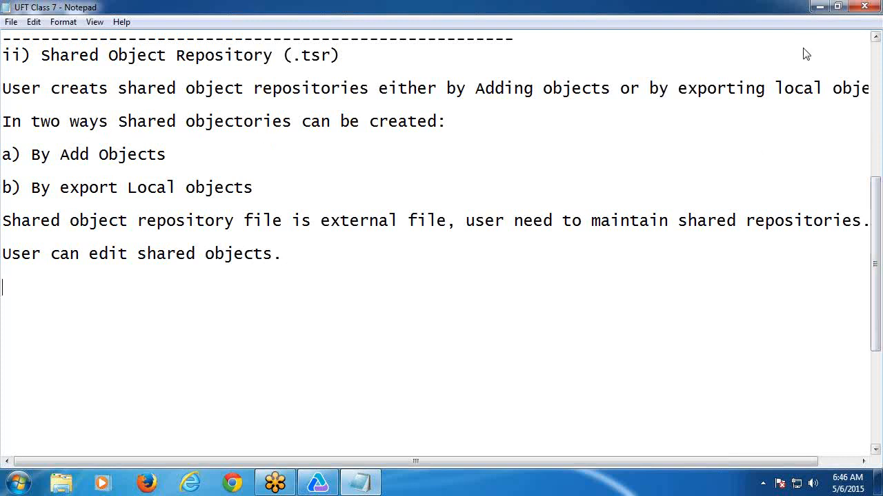
Minimize the notes, launch the Flight GUI application from the desktop, and place its Login dialog beside the UFT window.
left_click(819, 7)
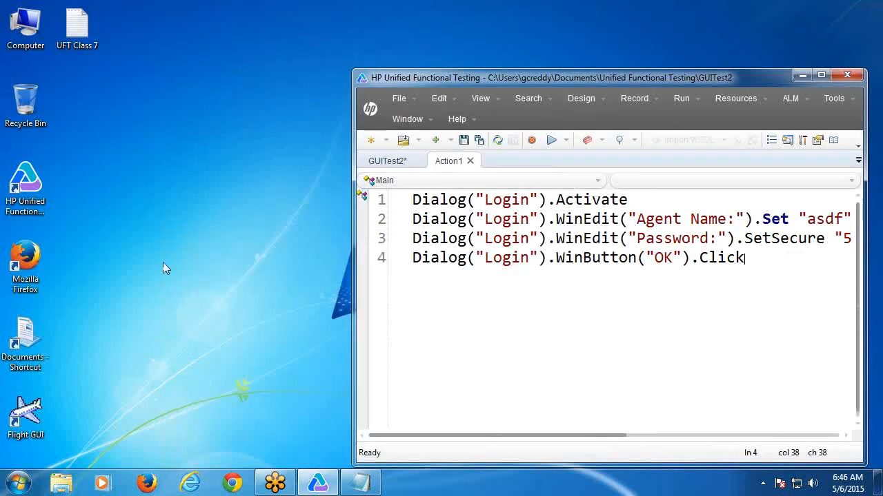
double_click(34, 403)
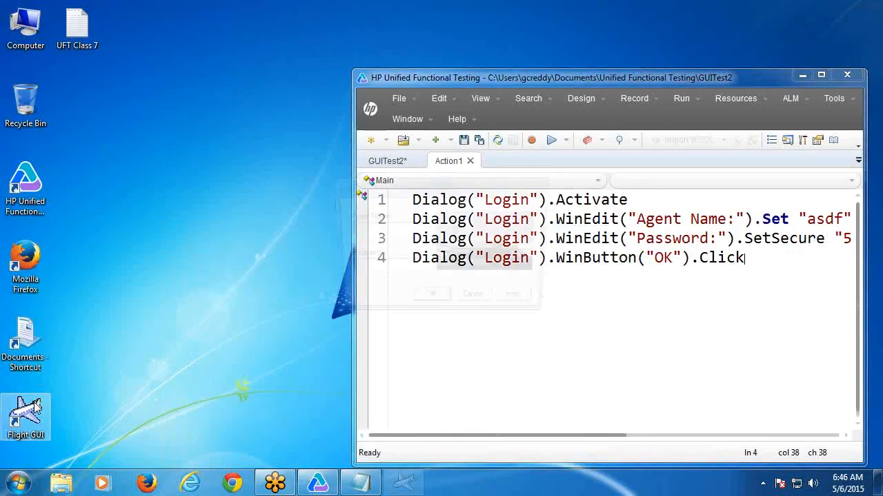
left_click_drag(387, 187, 151, 135)
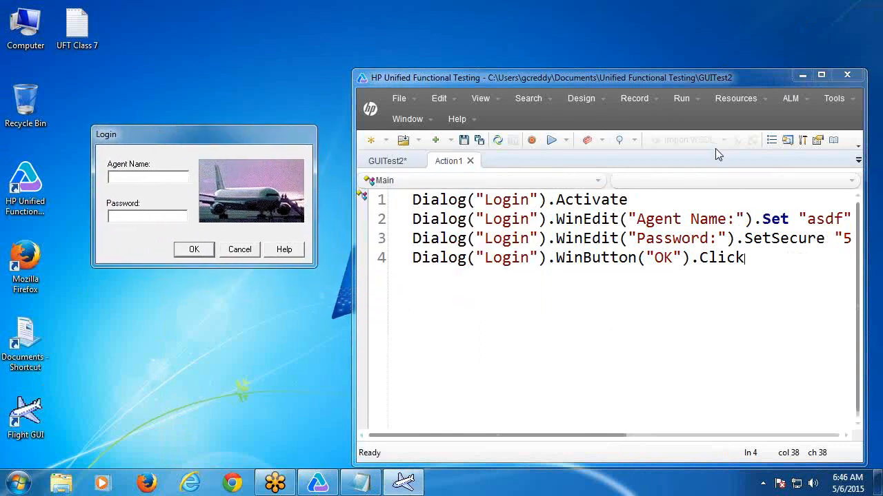
Open the Object Repository Manager from UFT and shrink its window so the desktop applications remain accessible.
left_click(722, 99)
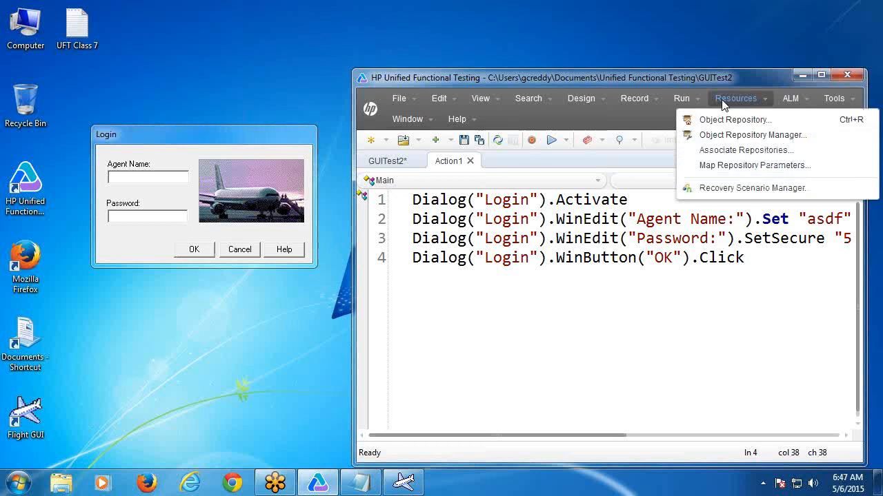
left_click(722, 137)
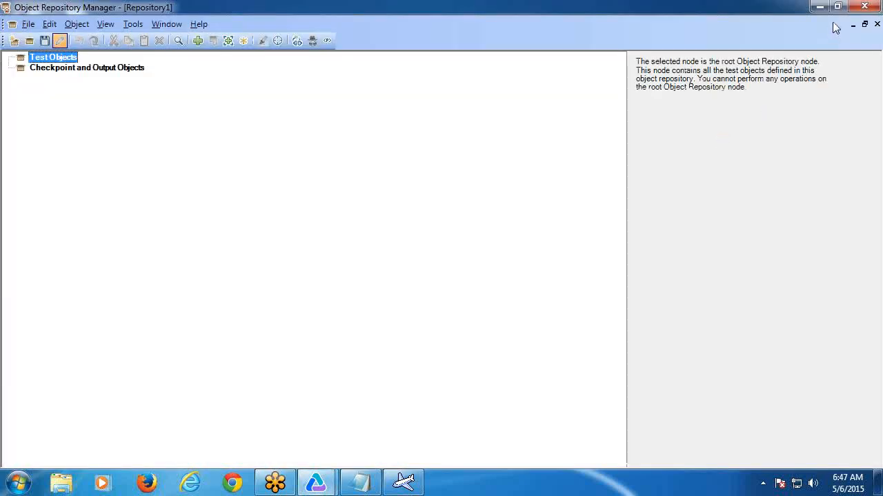
left_click(847, 11)
left_click_drag(132, 11, 415, 79)
left_click_drag(285, 155, 115, 160)
left_click_drag(268, 80, 404, 81)
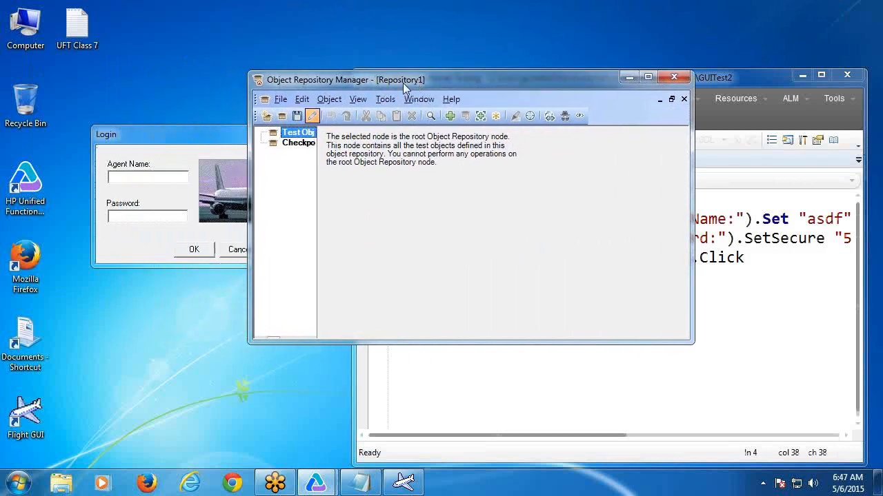
left_click(329, 101)
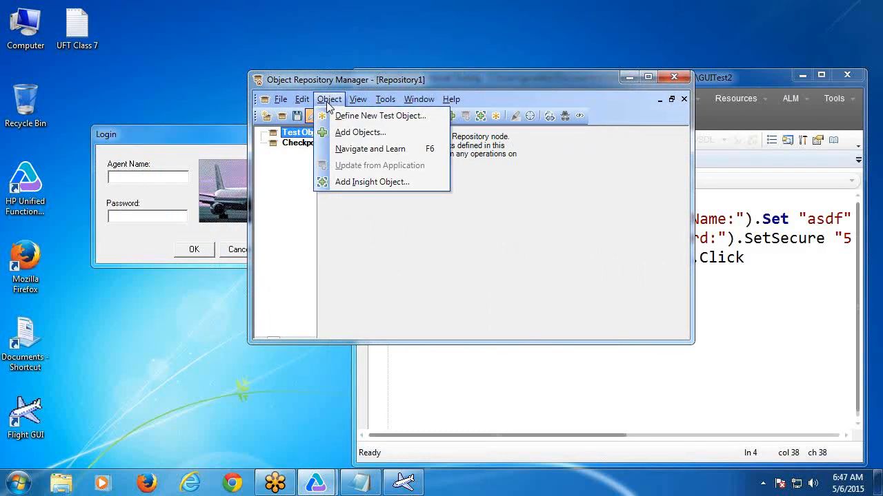
left_click(358, 99)
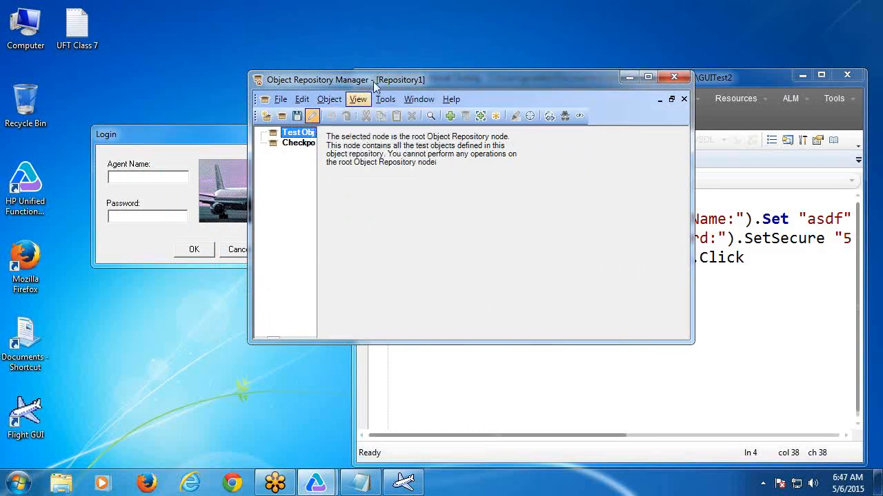
left_click(326, 101)
left_click(451, 99)
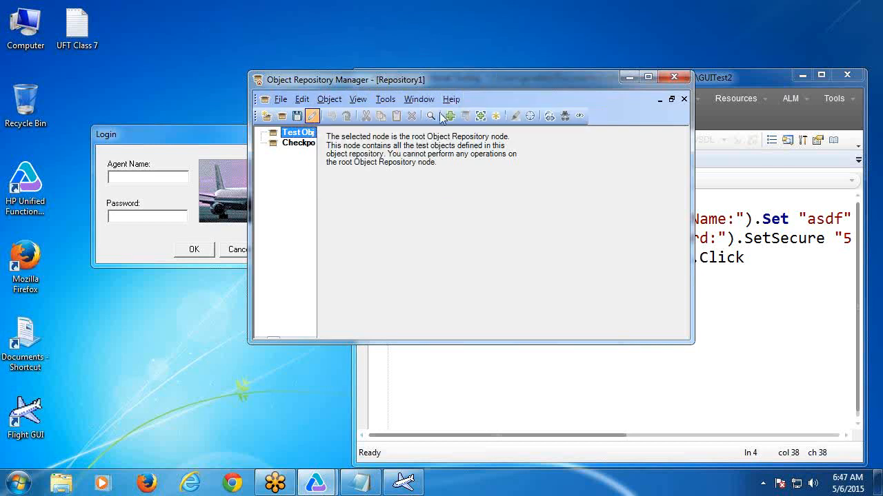
Add the Flight GUI Login dialog with its default object types to the new shared repository, and widen the object tree pane.
left_click(330, 100)
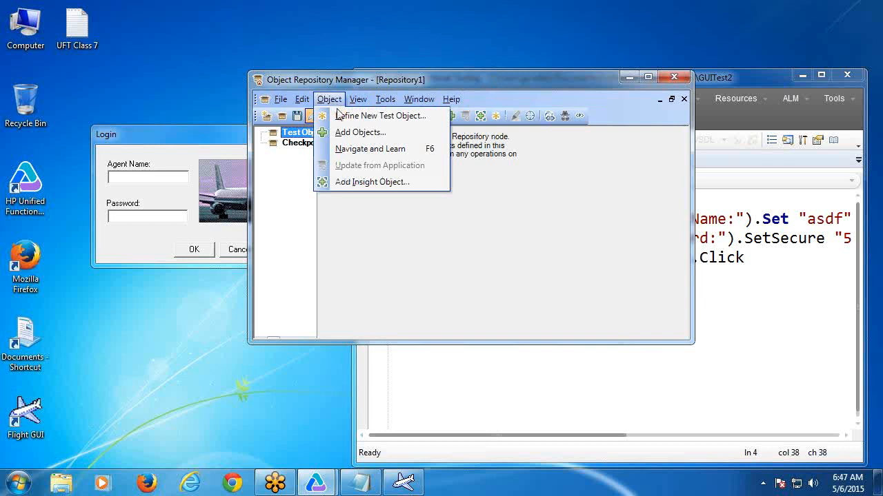
left_click(321, 131)
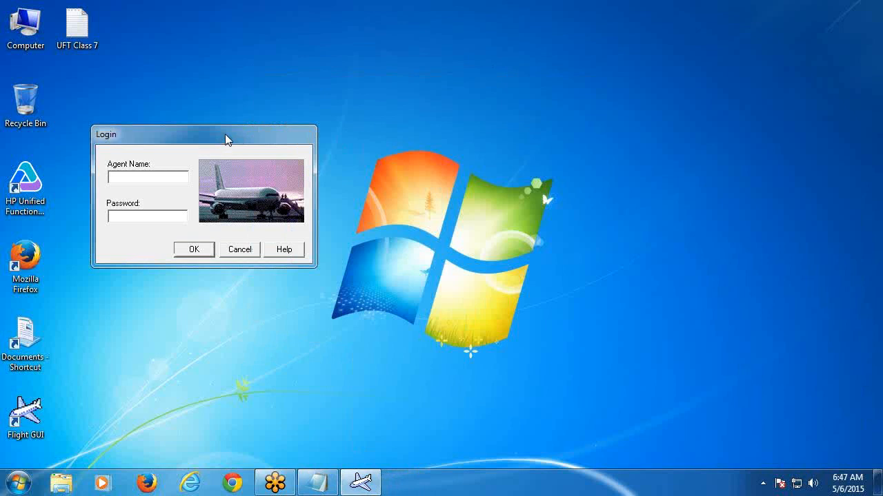
left_click(225, 133)
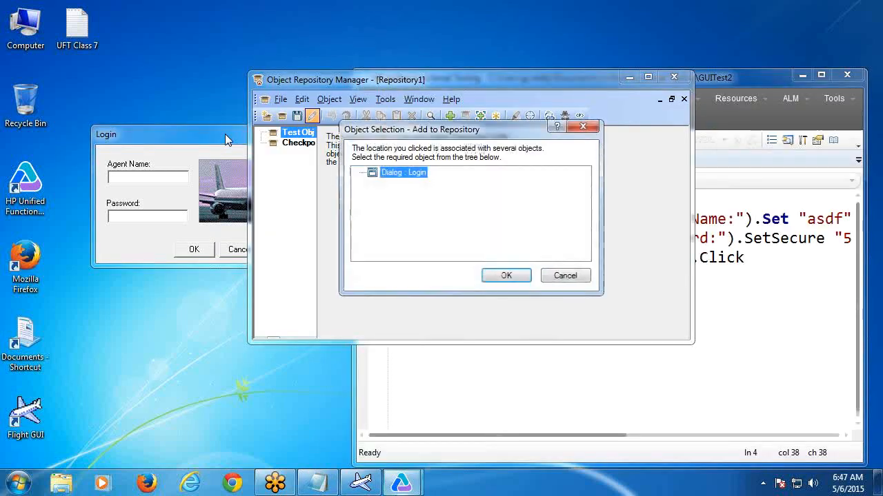
left_click(506, 276)
left_click_drag(435, 172, 431, 142)
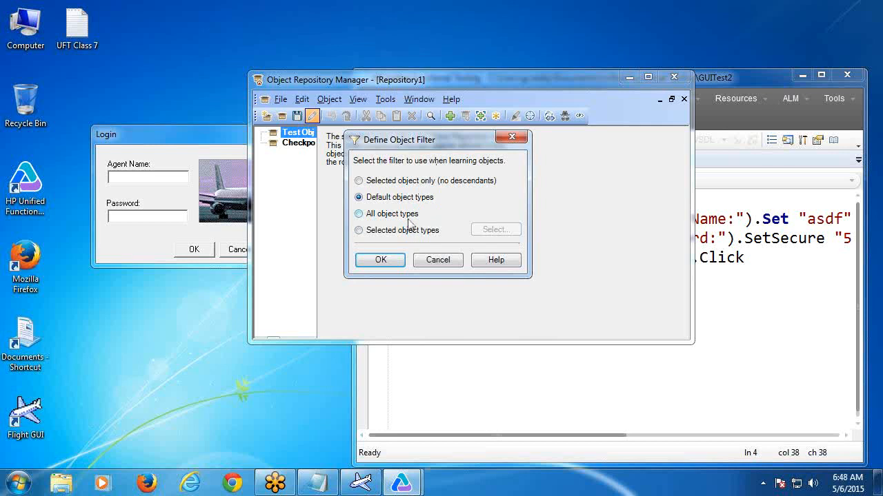
left_click(381, 260)
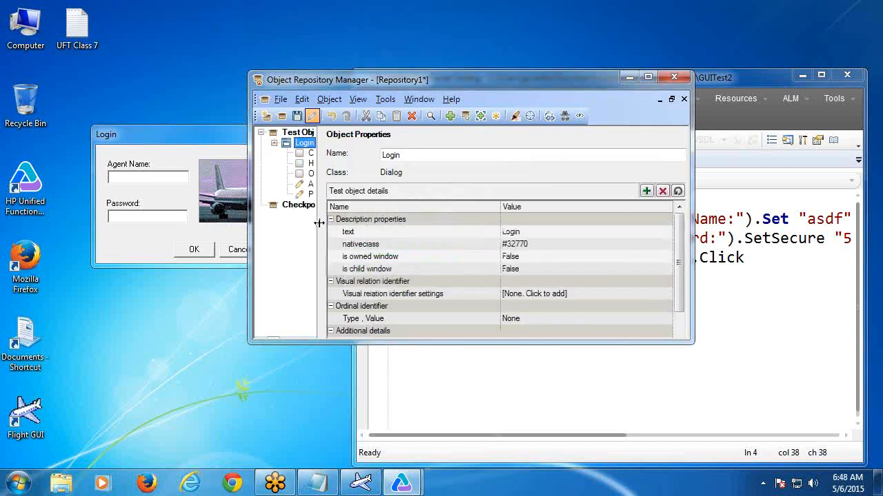
left_click_drag(319, 230, 447, 236)
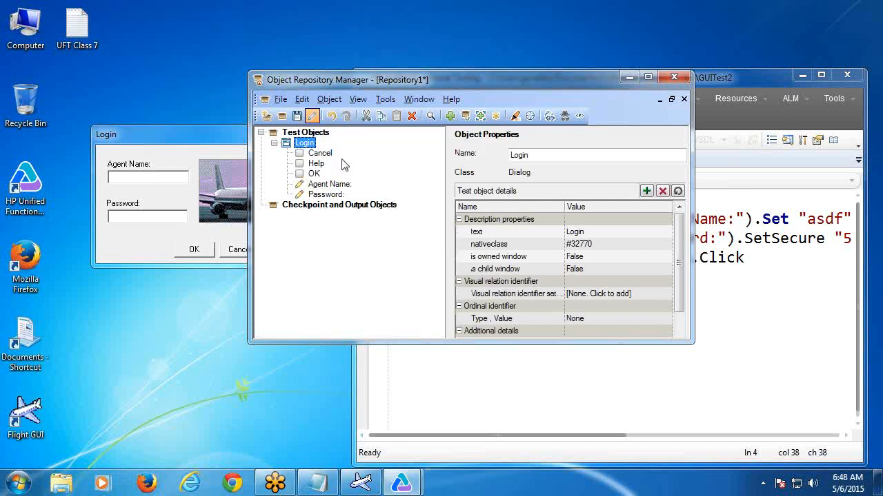
Save the shared object repository on the Desktop as Login, close the Object Repository Manager, and reposition the Login dialog.
left_click(296, 118)
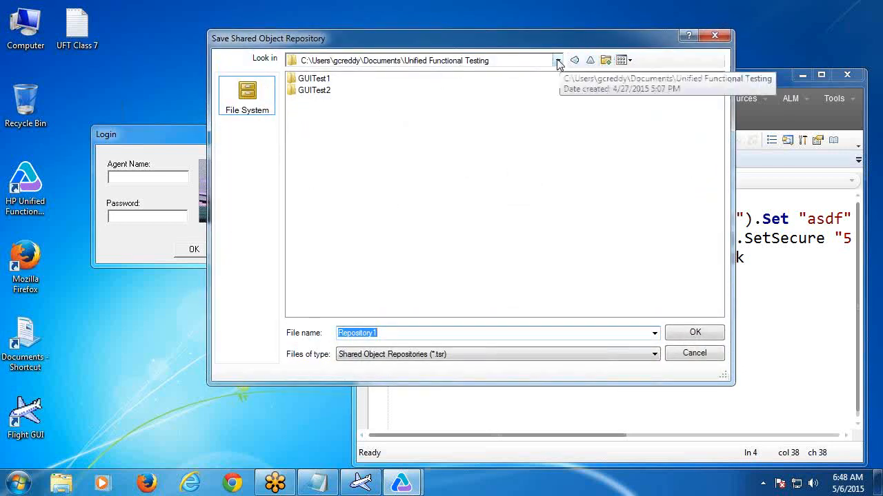
left_click(557, 60)
scroll(441, 138, "up", 2)
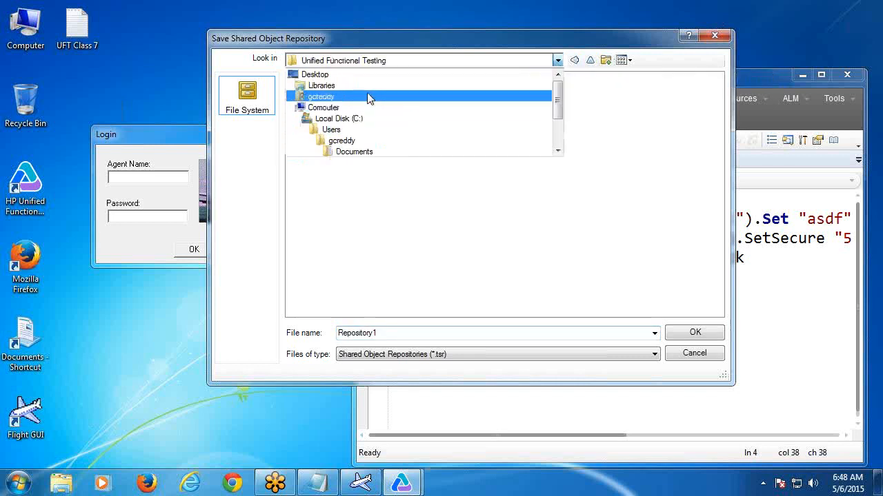
left_click(364, 74)
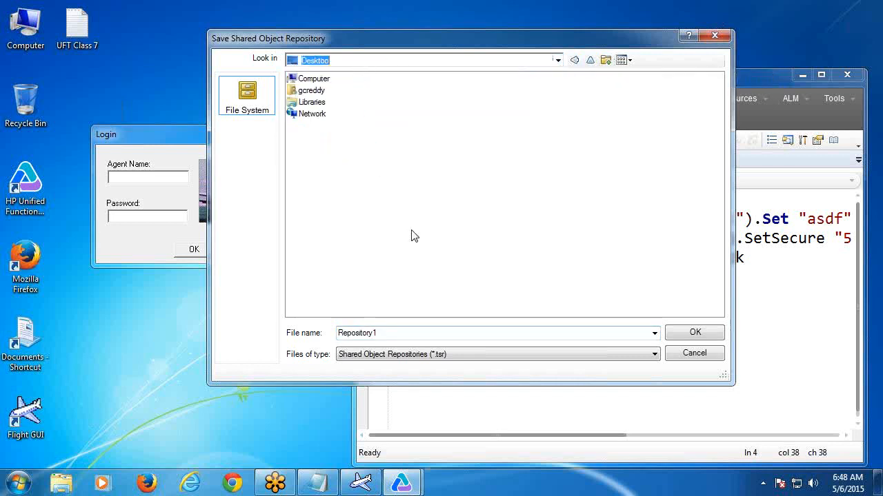
left_click(411, 335)
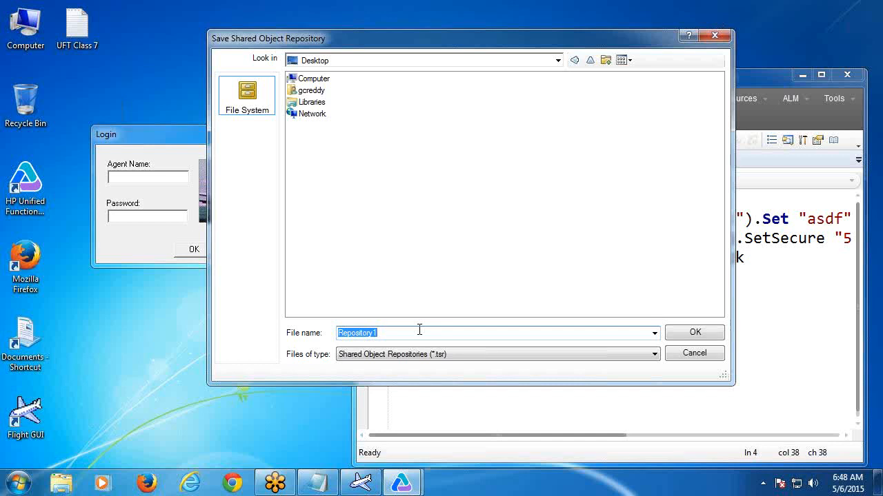
type("Login")
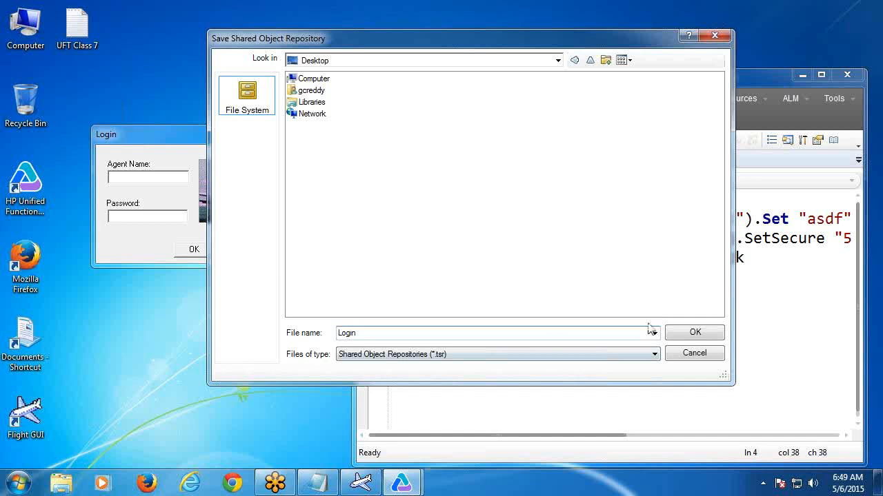
left_click(694, 333)
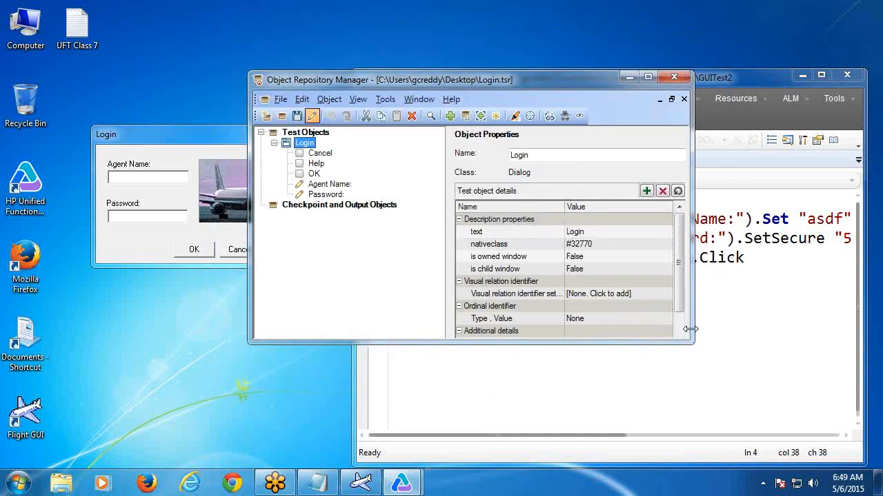
left_click(675, 78)
left_click_drag(203, 136, 304, 122)
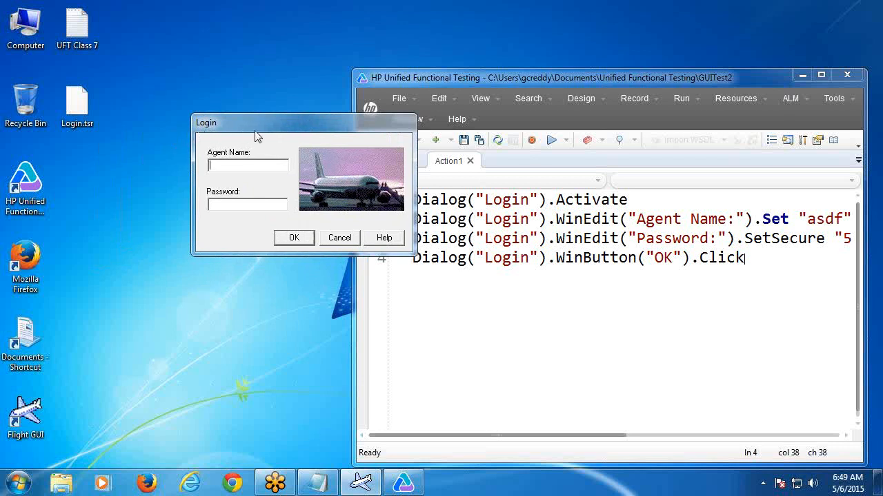
Shift the Login dialog clear of the UFT window, then return to the Notepad notes and add the heading "Navigation to create Shared object Repository:".
left_click_drag(253, 127, 132, 132)
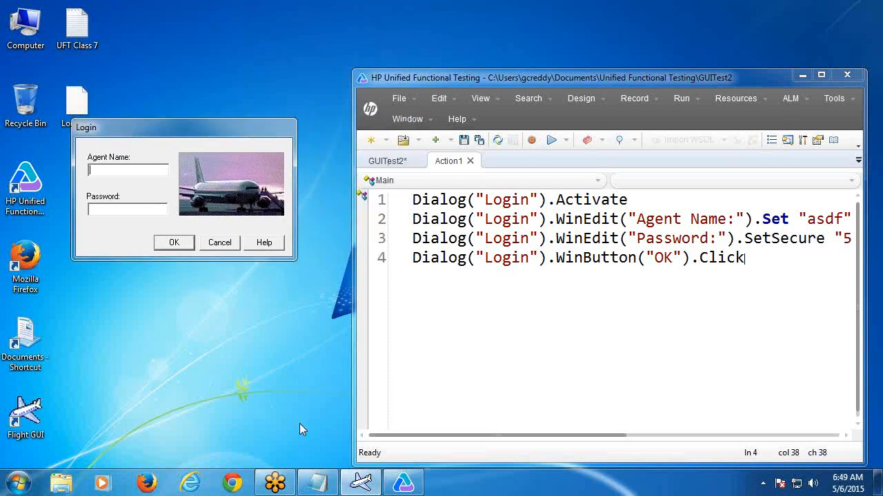
left_click(316, 483)
scroll(185, 290, "down", 1)
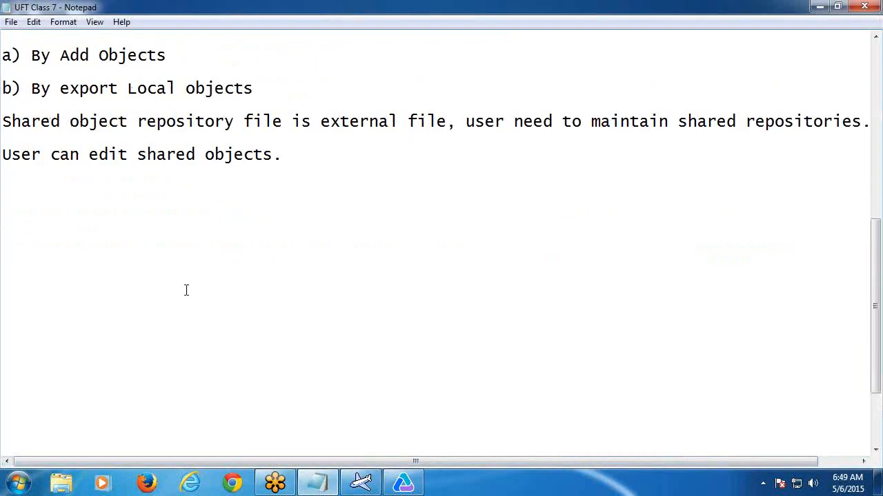
type("Navigatio")
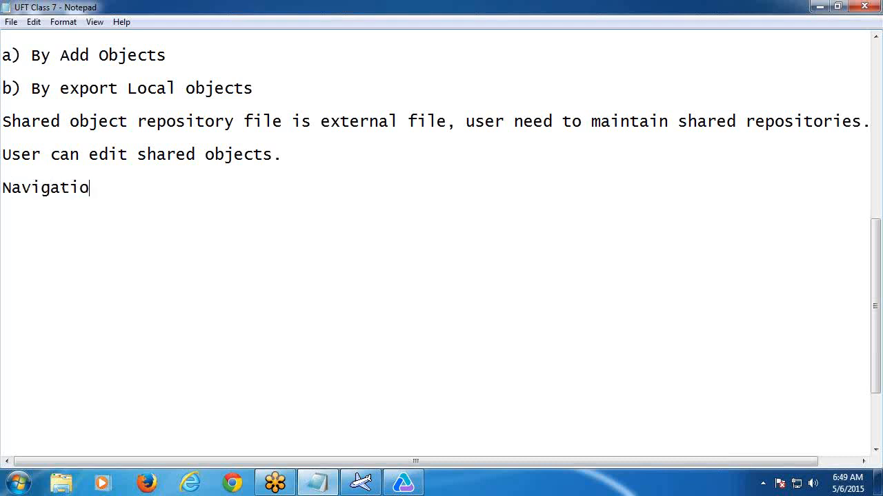
type("n to create ")
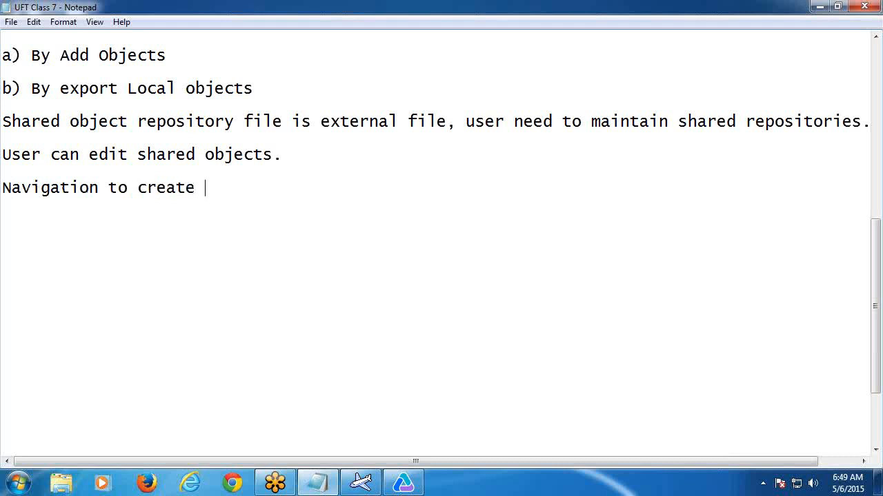
type("Shared obj")
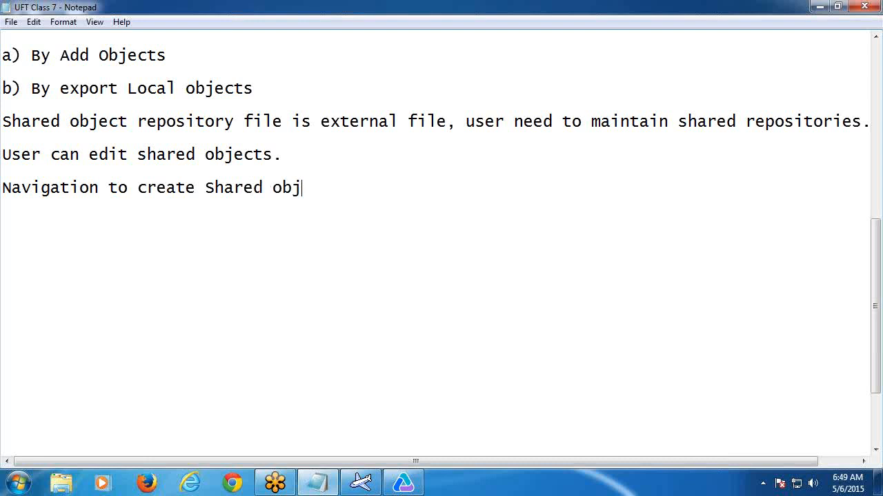
type("ect Reposito")
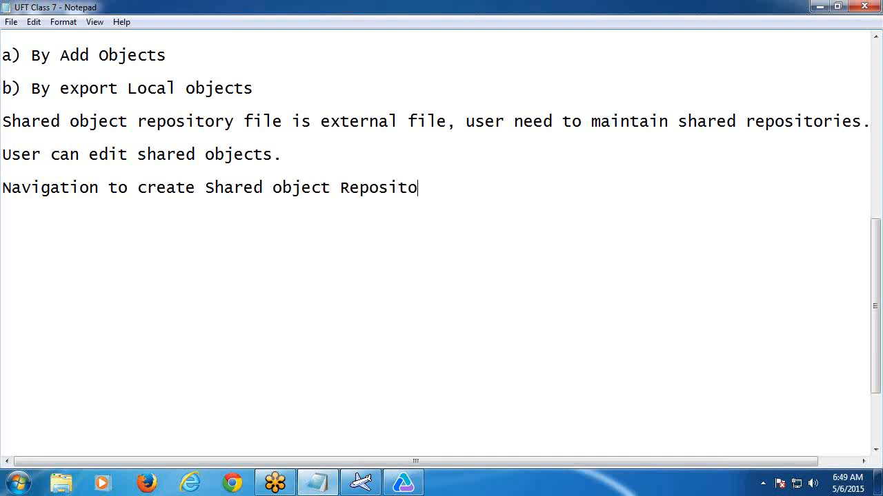
type("ry:")
key("Return")
Write the first navigation line "Resources menu -> Object Repository Manager" under the heading.
type("R")
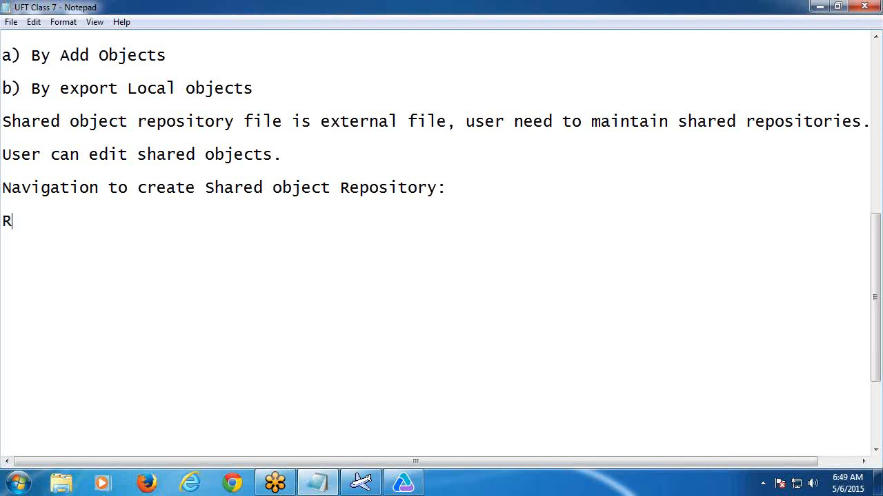
type("esources menu")
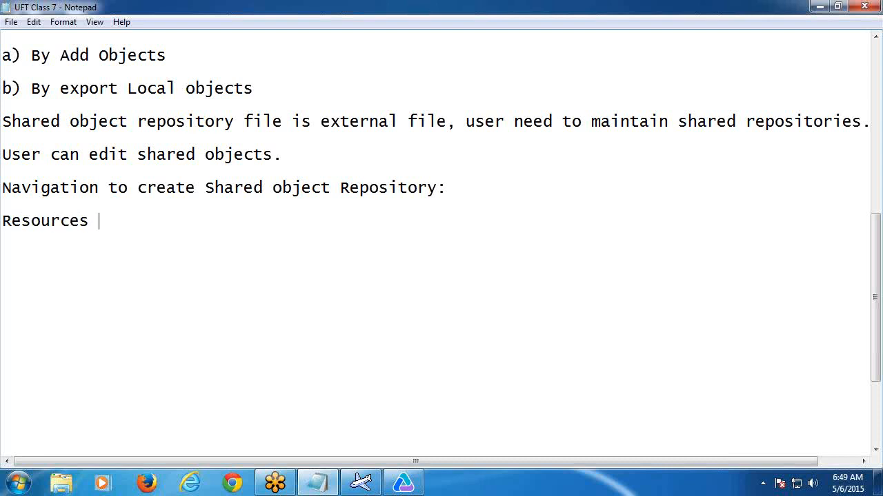
type(" -> Obje")
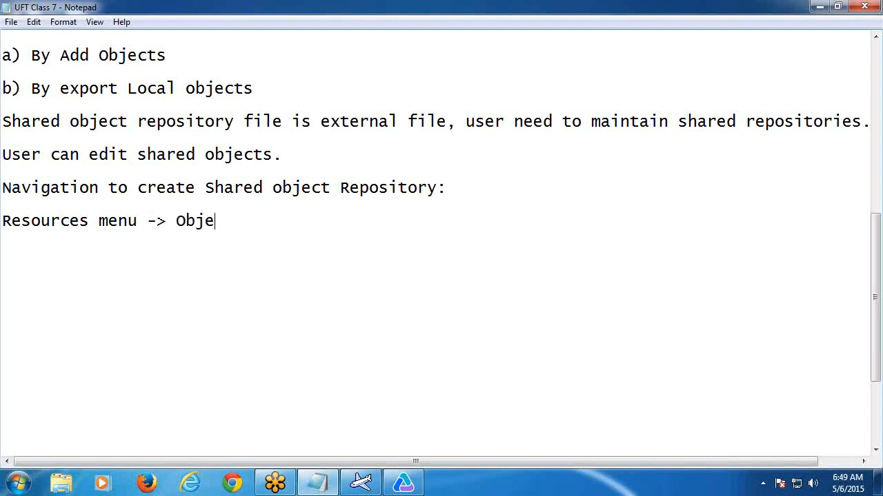
type("ct Repositor")
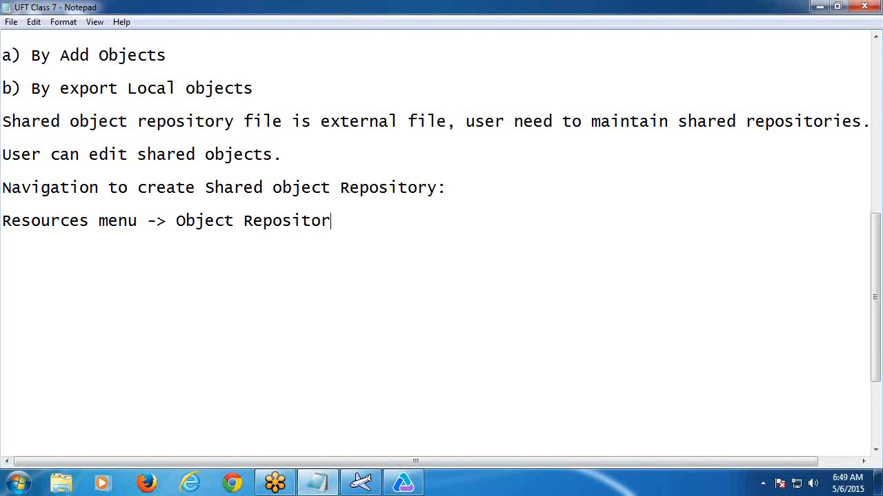
type("y Manager")
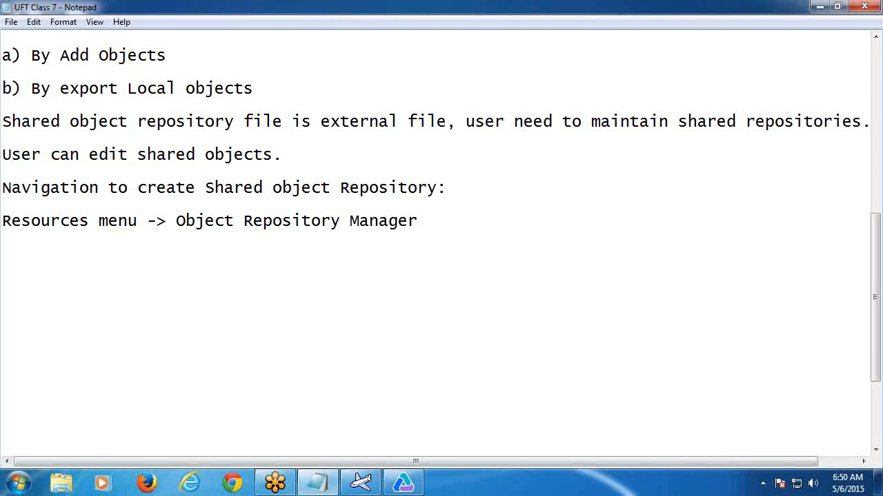
Add the navigation line "-> Object menu-> Add objects (Or use Tool bar option)" to the notes.
key("Return")
type("-> Obje")
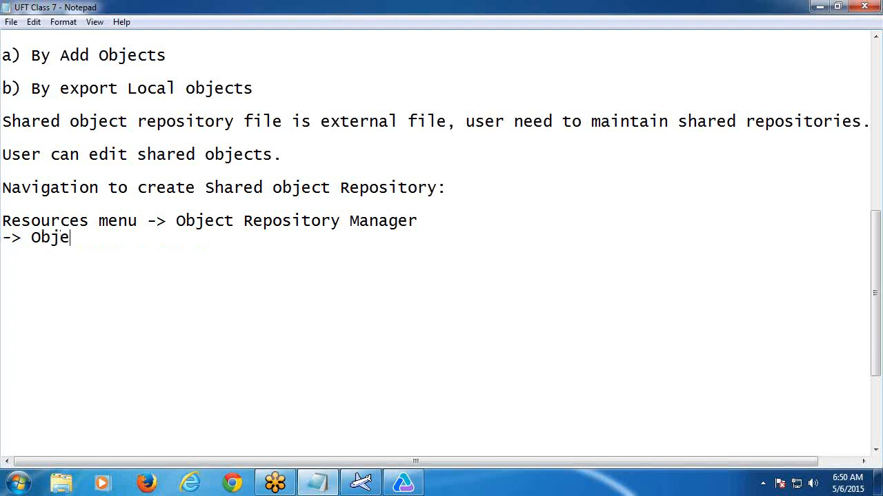
type("ct menu-")
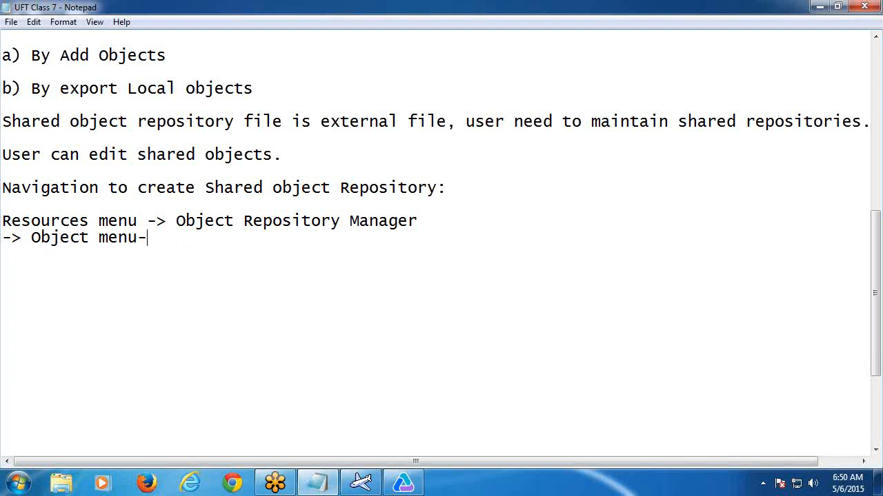
type("> Add object")
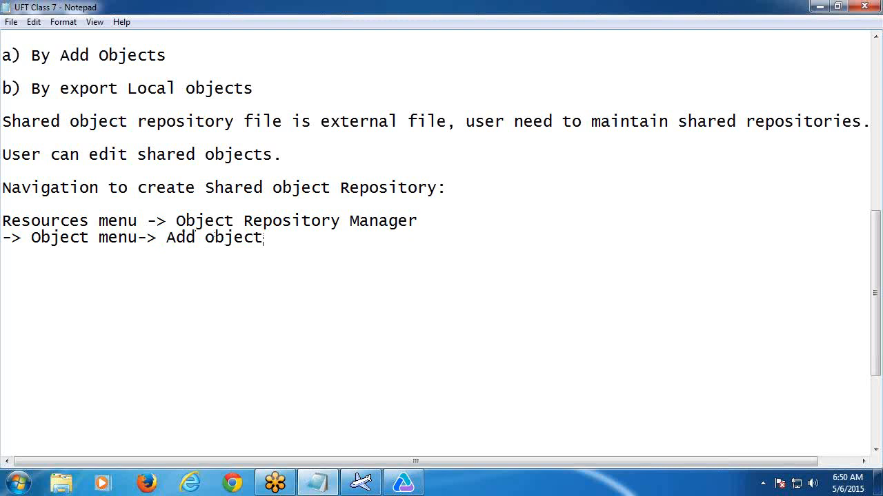
type("s (Or use Tool")
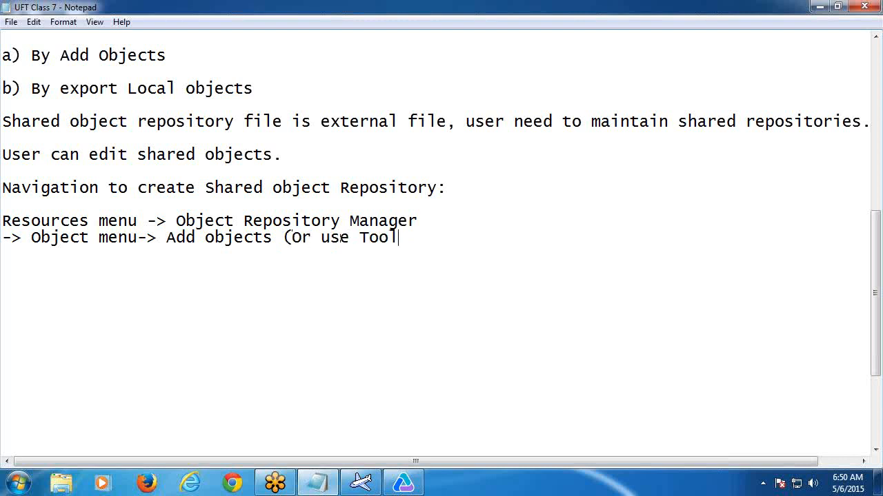
type(" bar option")
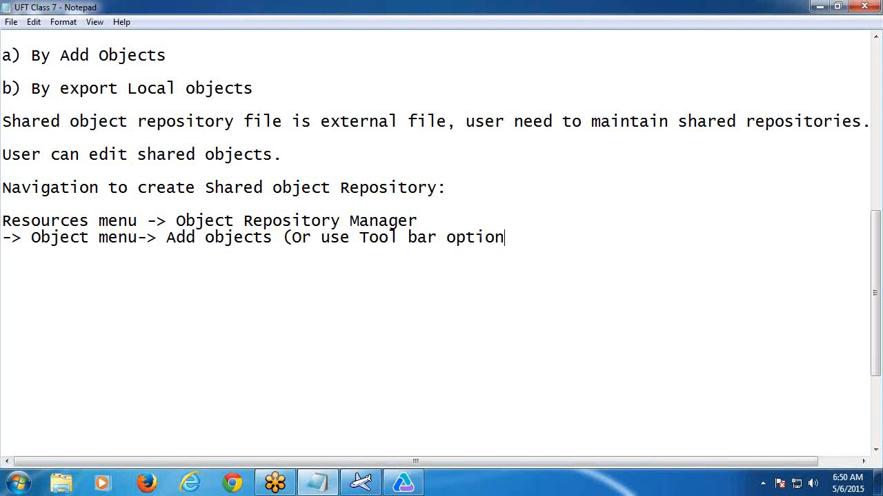
type(")")
key("Return")
Add the navigation line "-> Show the Dialog box/window/web page -> OK" to the notes.
type("-> Show t")
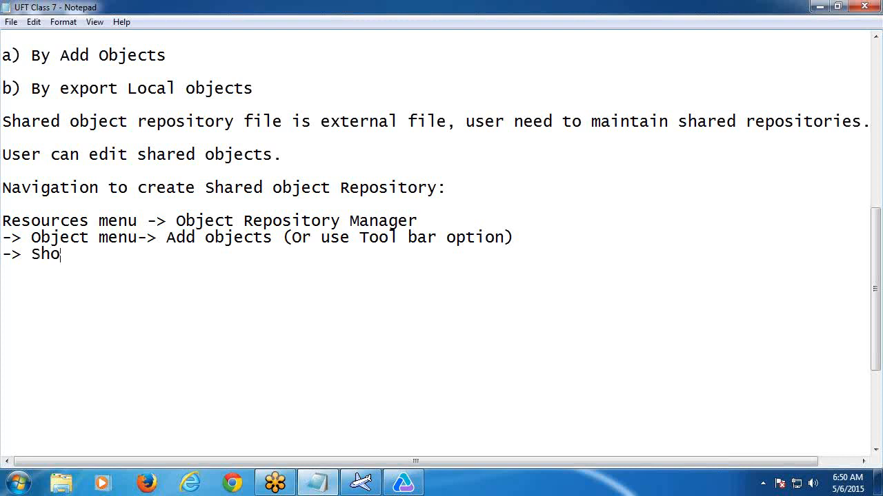
type("e Dia")
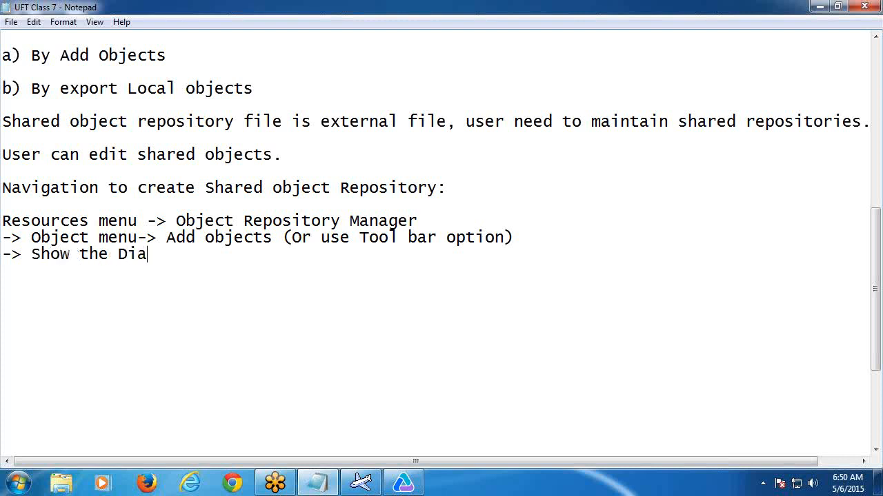
type("log box/w")
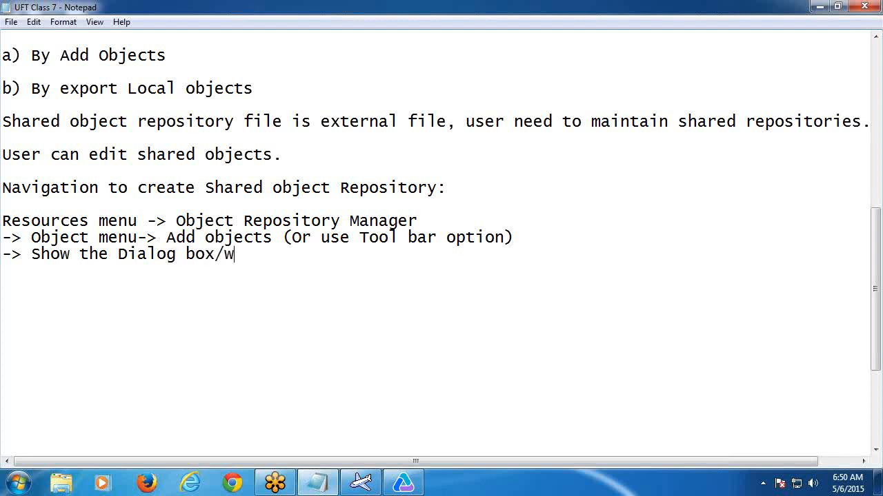
type("indoe")
key("BackSpace")
type("w/web page")
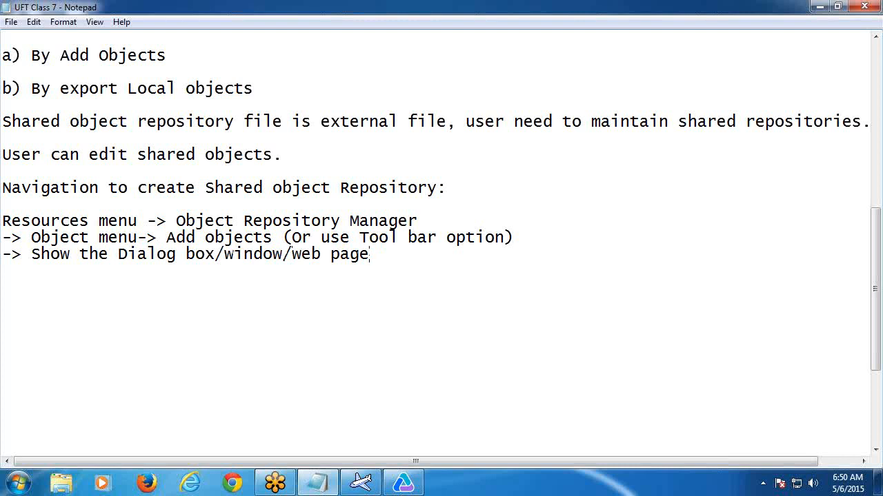
type(" -> OK")
key("Return")
Add the note lines "-> Select required option-> click OK -Save->" and "browse path to store-> enter file name and Save".
type("-> Select re")
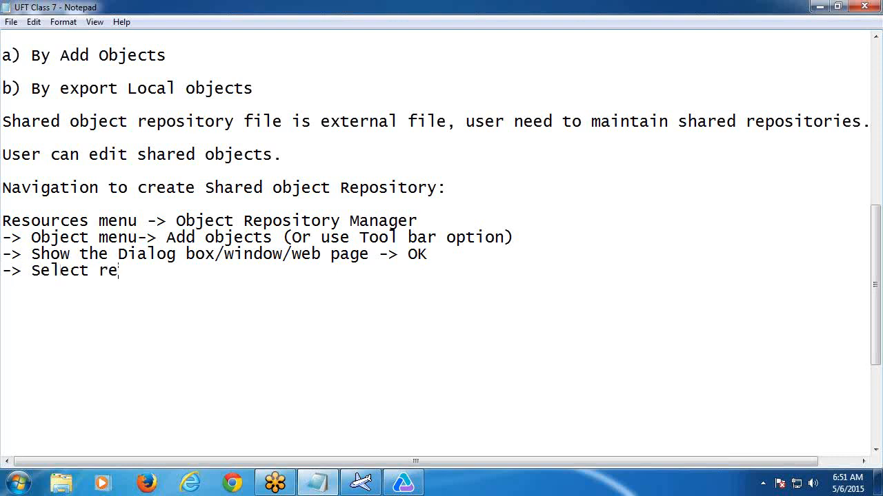
type("quired opt")
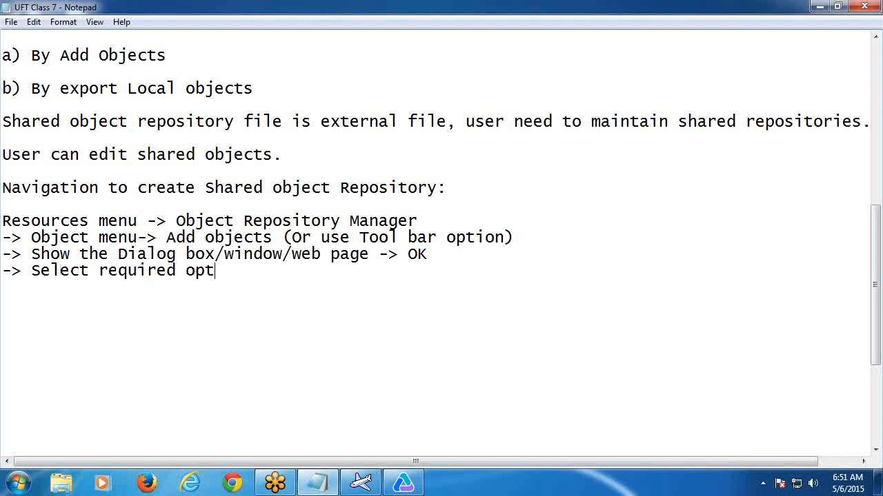
type("ion-> click OK")
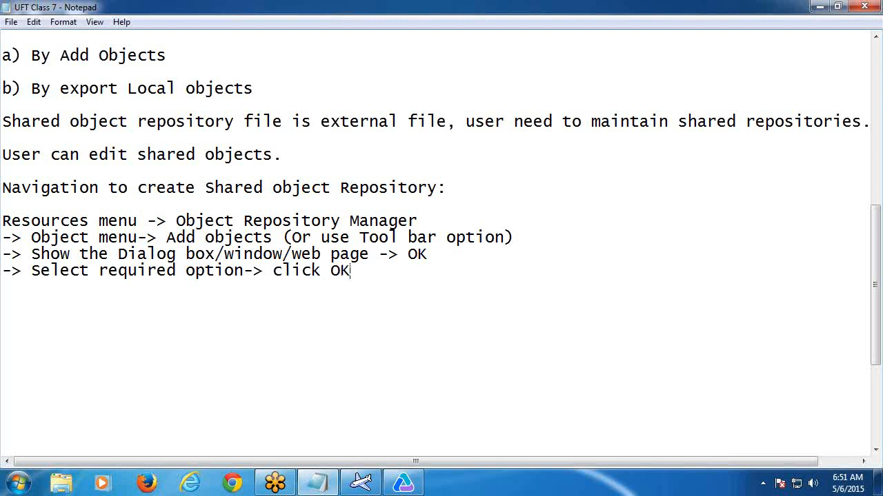
type(" -Save->")
key("Return")
type("browse")
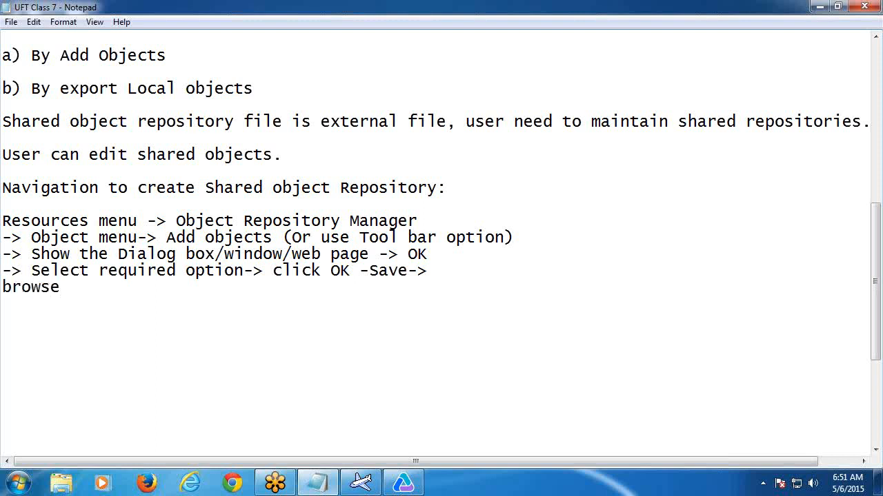
type(" path to st")
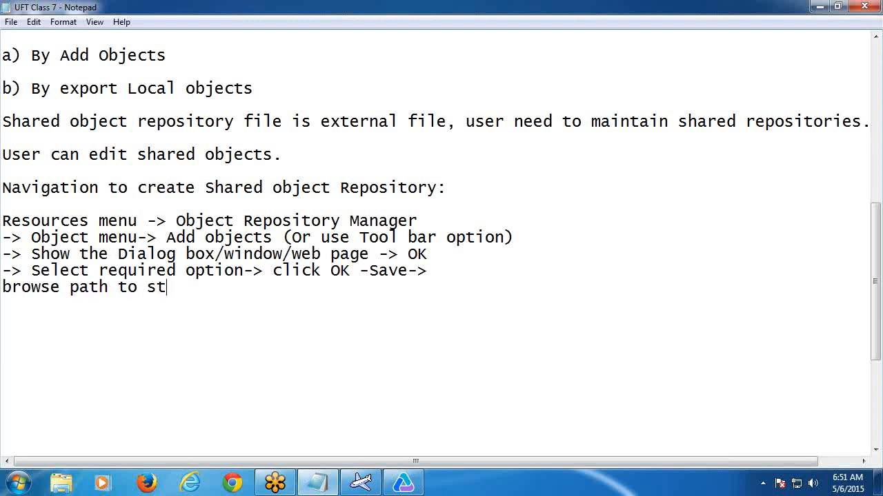
type("ore-> enter file ")
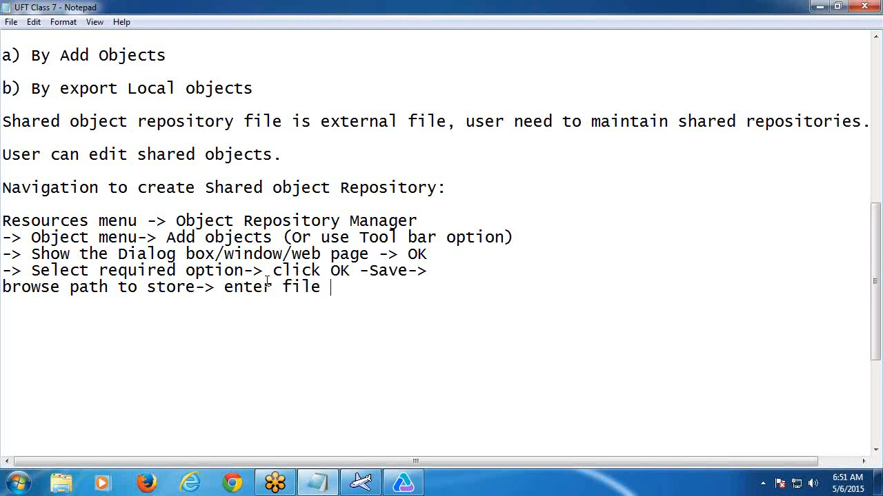
type("name and Save")
key("Return")
Finish the navigation notes with "-> Cloase Object Repository Manager" and a long dashed separator line below it.
type("-")
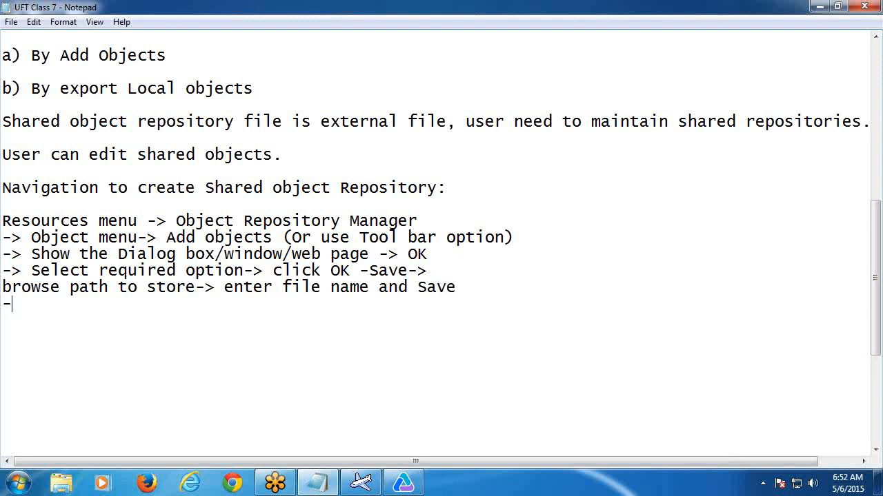
type("> Cloase Object Repo")
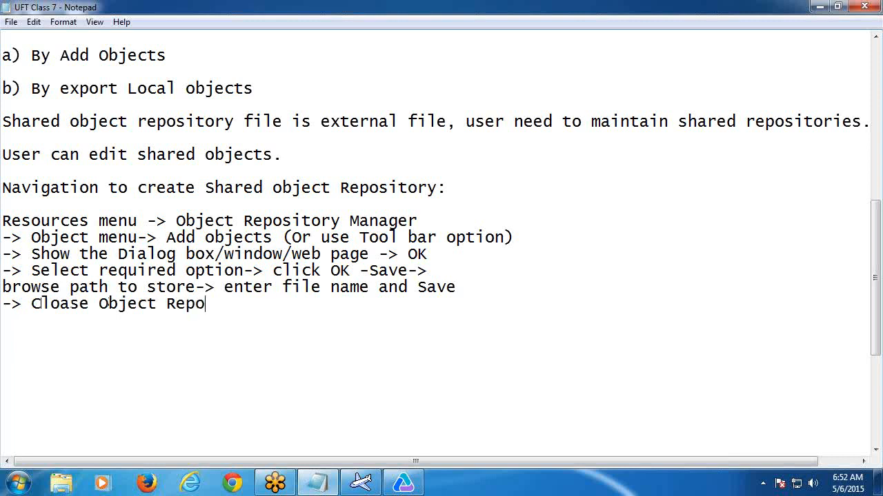
type("sitory Manager")
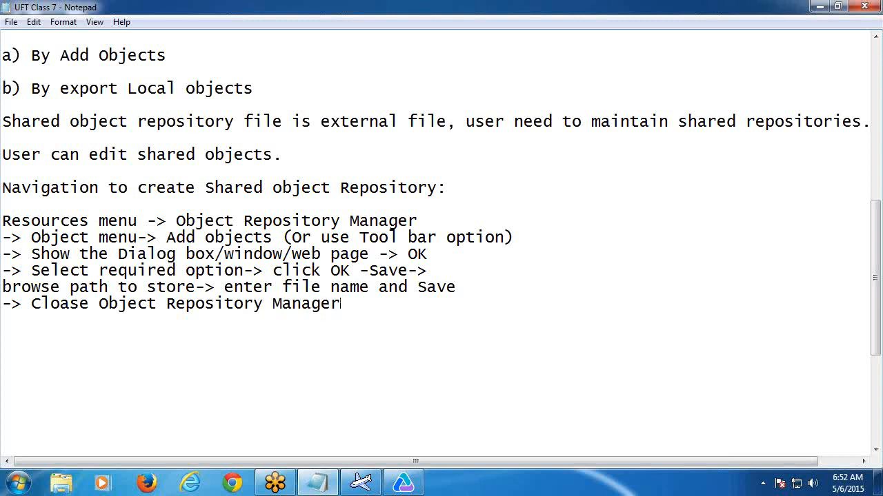
key("Return")
type("-----------------------------------------")
scroll(577, 164, "down", 3)
key("Return")
Add the heading "Options:" with a dashed underline below the separator in the notes.
type("Op")
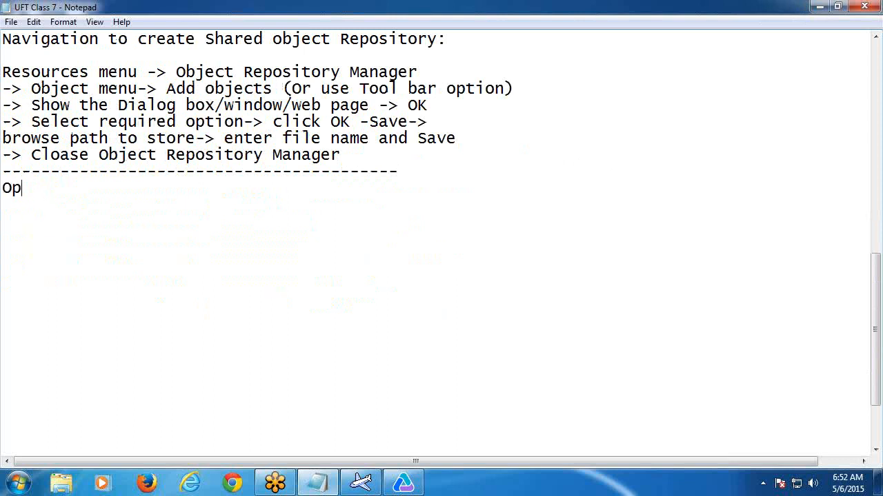
type("tions:")
key("Return")
type("----------")
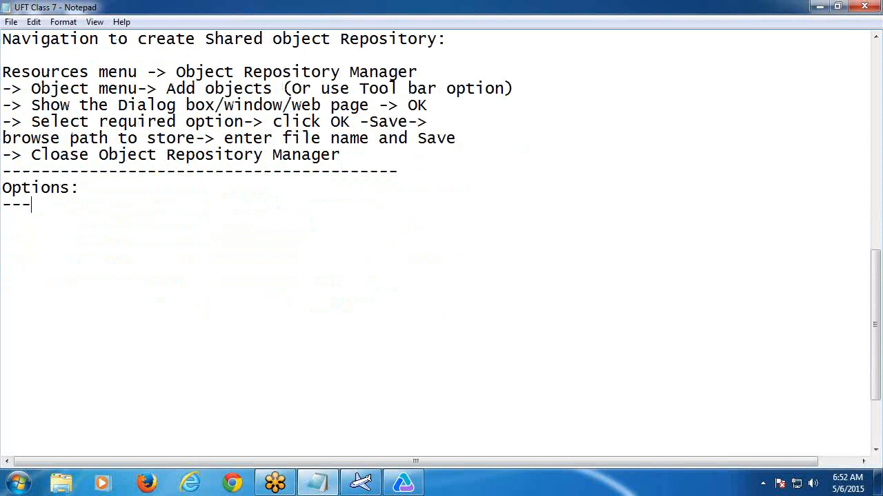
Minimize the notes, nudge the Login dialog sideways, and open the Object Repository Manager from UFT.
left_click(820, 10)
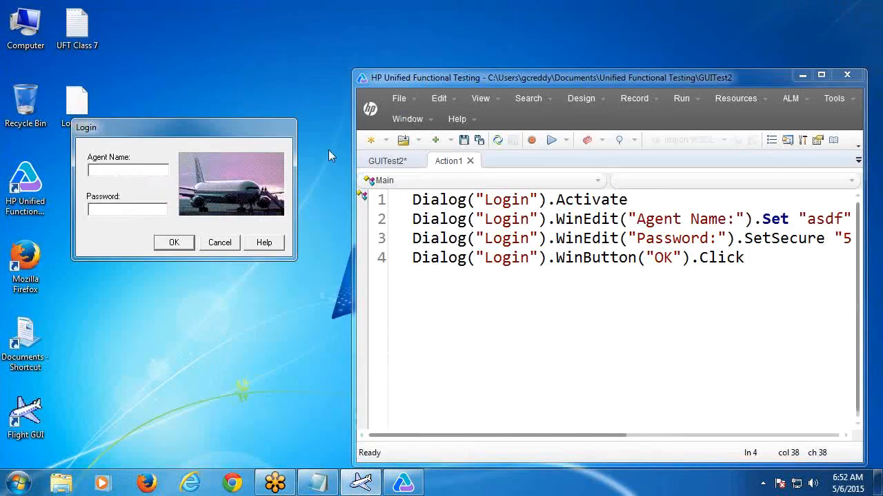
left_click_drag(153, 125, 162, 126)
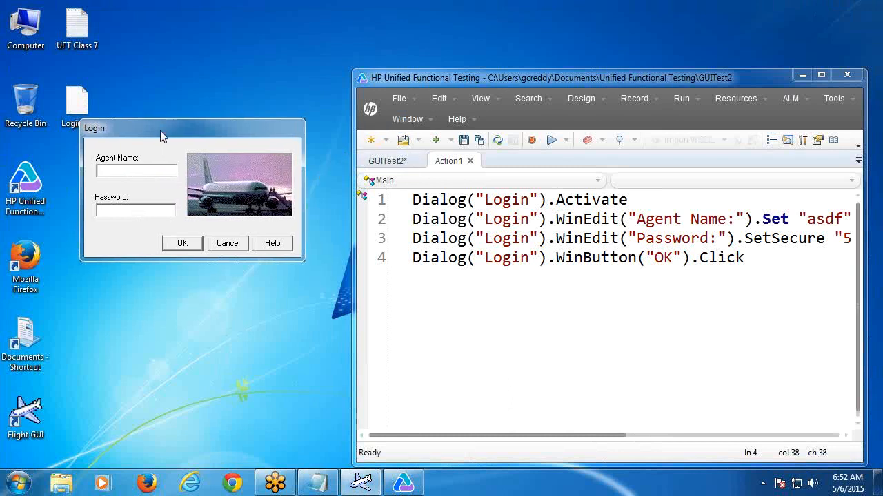
left_click(730, 99)
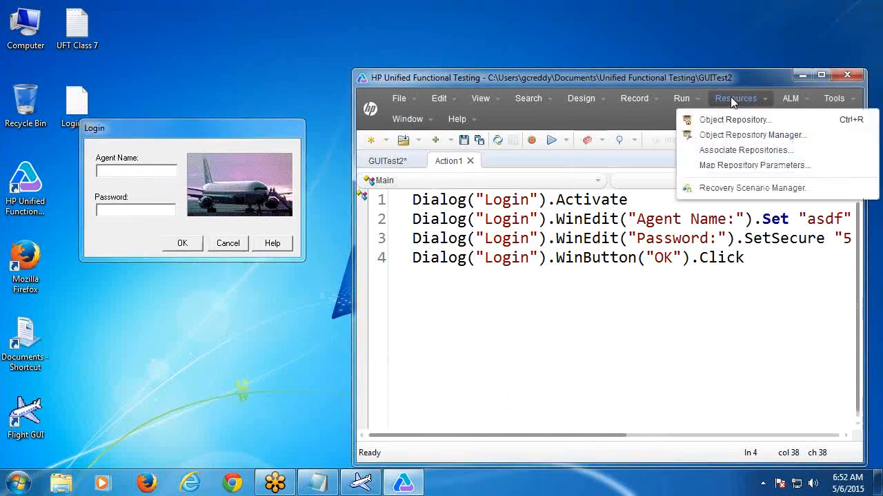
left_click(726, 135)
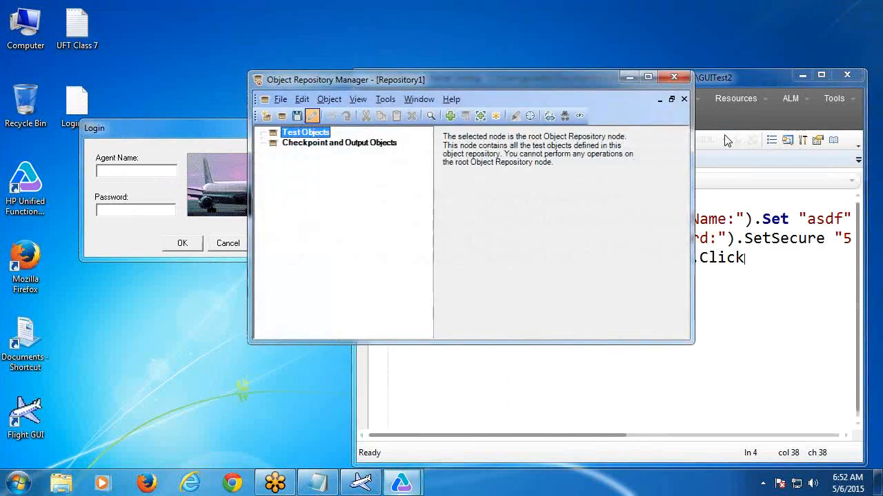
Start adding the Login dialog's objects to the shared repository and set the object filter to Selected object only (no descendants).
left_click(329, 99)
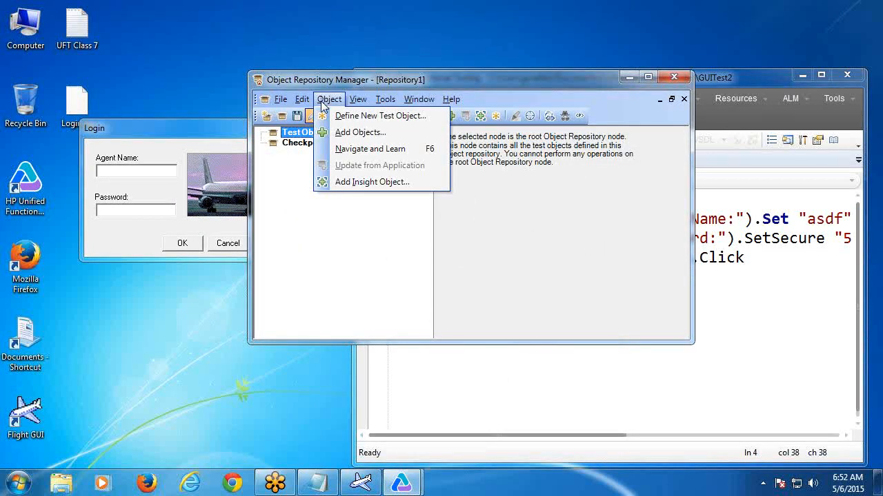
left_click(339, 131)
left_click(211, 137)
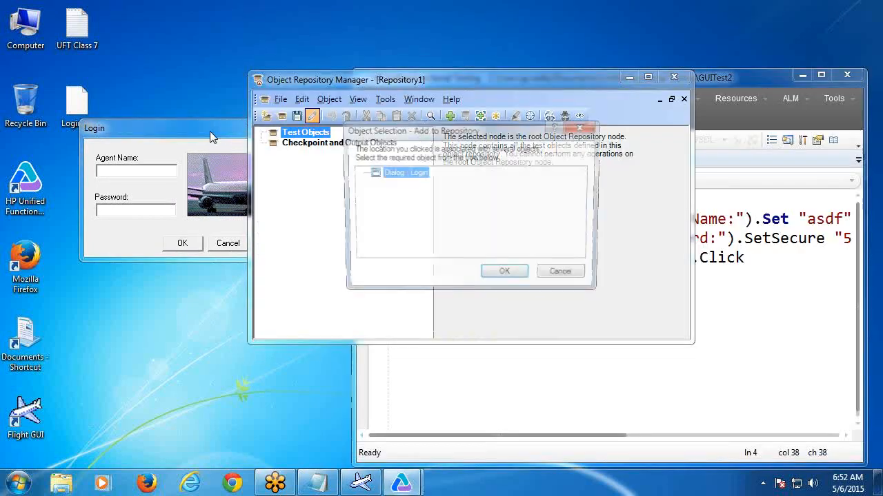
left_click_drag(441, 130, 384, 100)
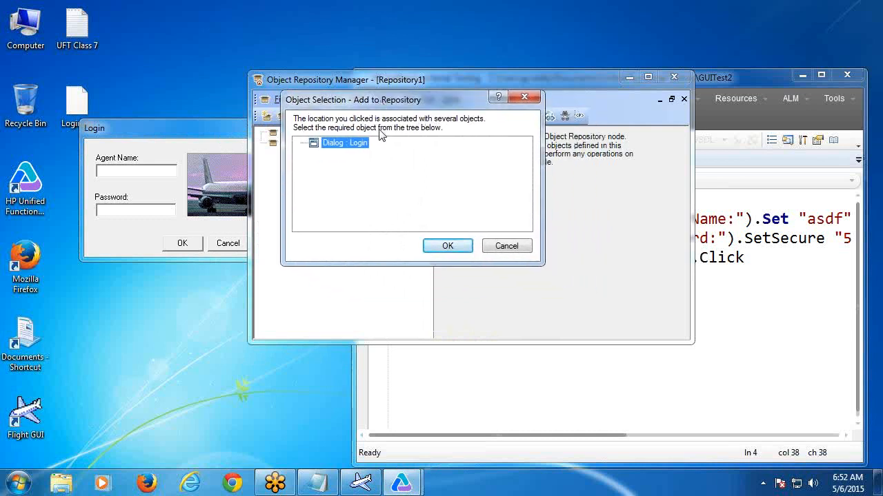
left_click(446, 246)
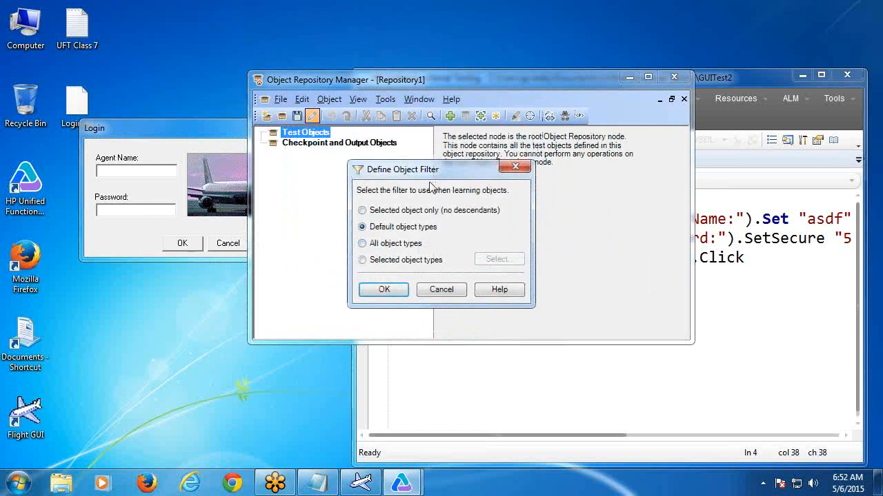
left_click_drag(430, 172, 405, 112)
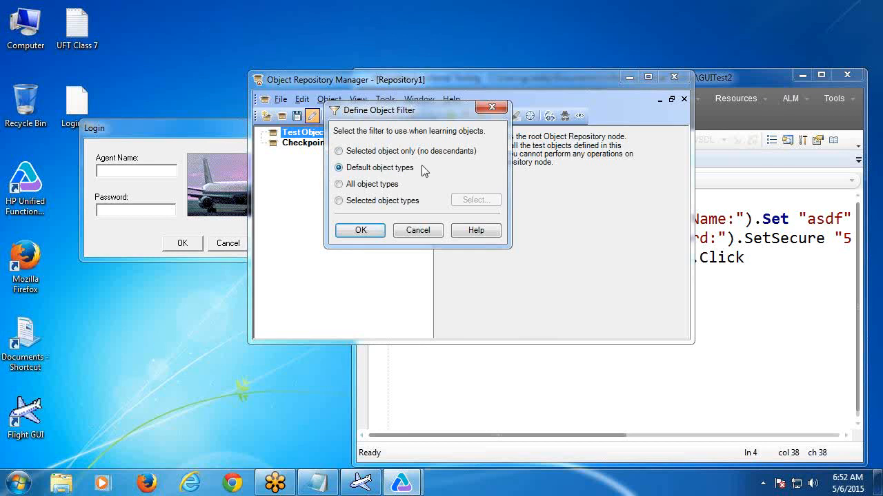
left_click(339, 150)
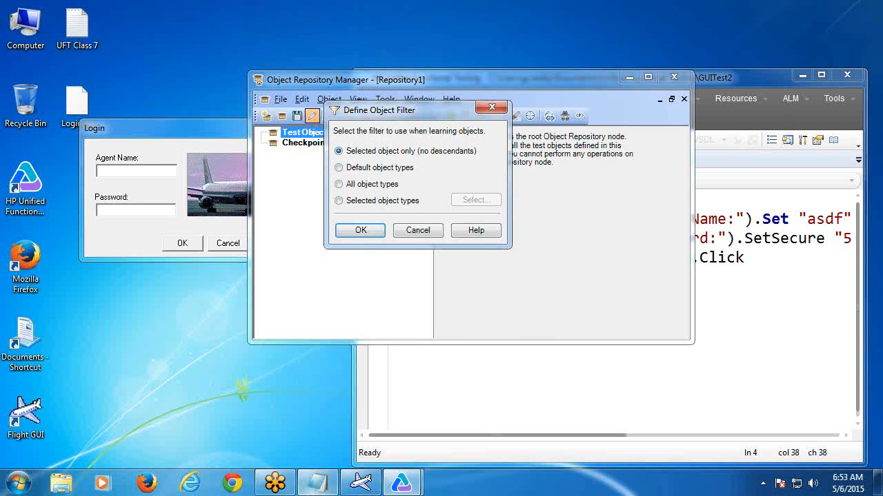
Switch to the notes and write "Selected Object only - Stores selected object only, no child objects." below the Options heading.
left_click(315, 487)
left_click(20, 230)
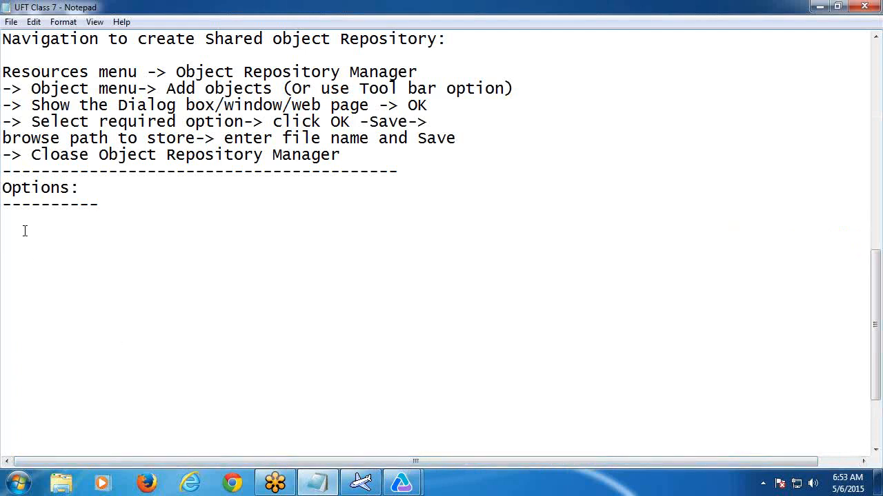
type("Selected Obje")
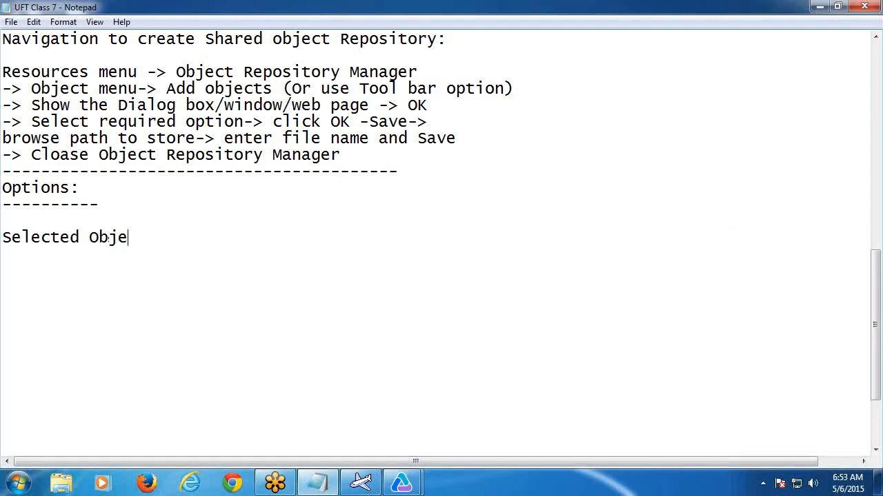
type("ct only -")
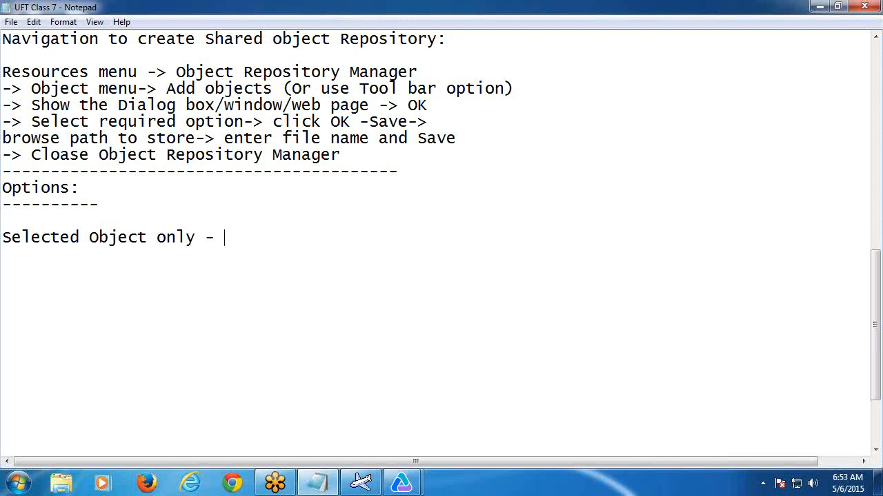
type("Stores selected ")
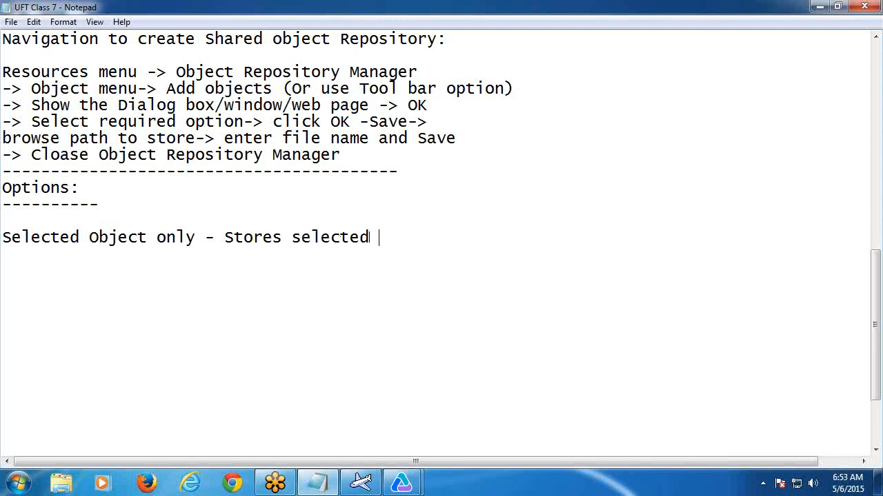
type("object only")
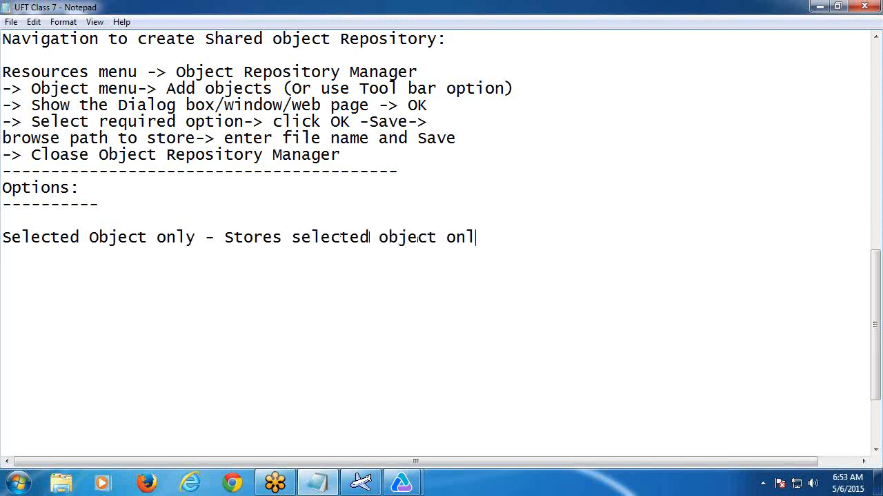
type(", no chil")
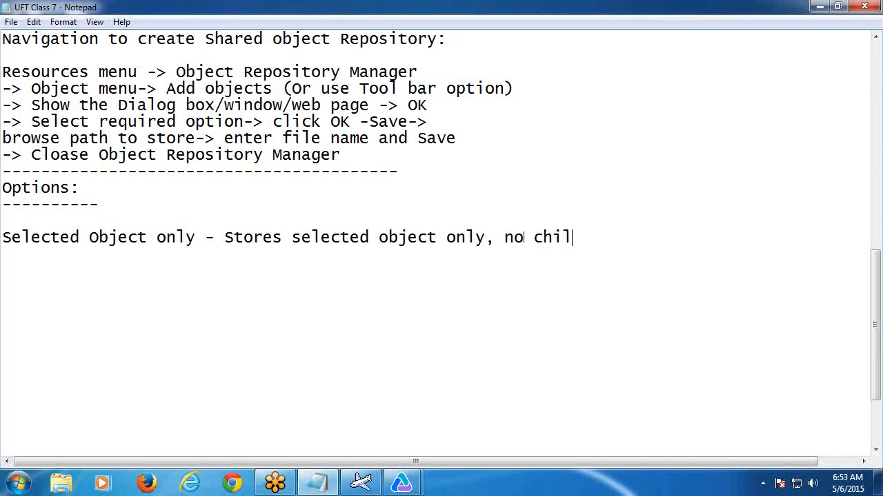
type("d objects.")
key("Return")
key("Return")
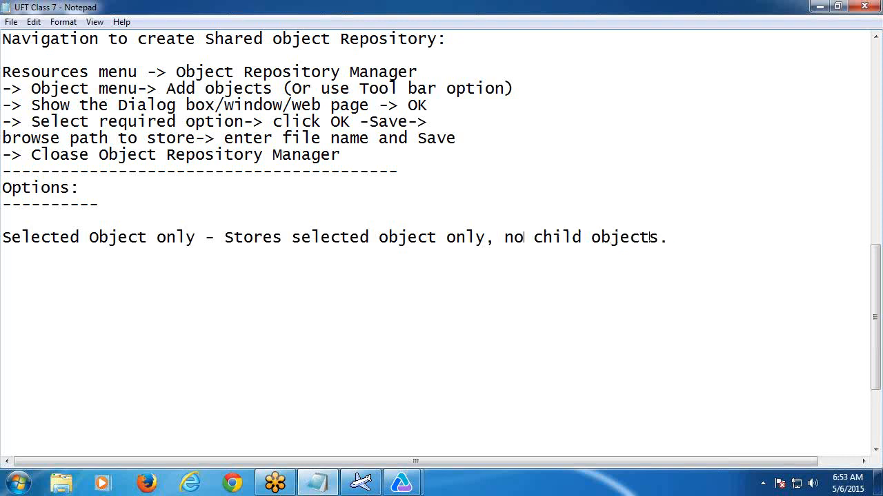
Prefix the Selected Object only line with an "o" bullet and start another "o" bullet below it.
left_click(5, 237)
type("o")
left_click(7, 259)
type("o")
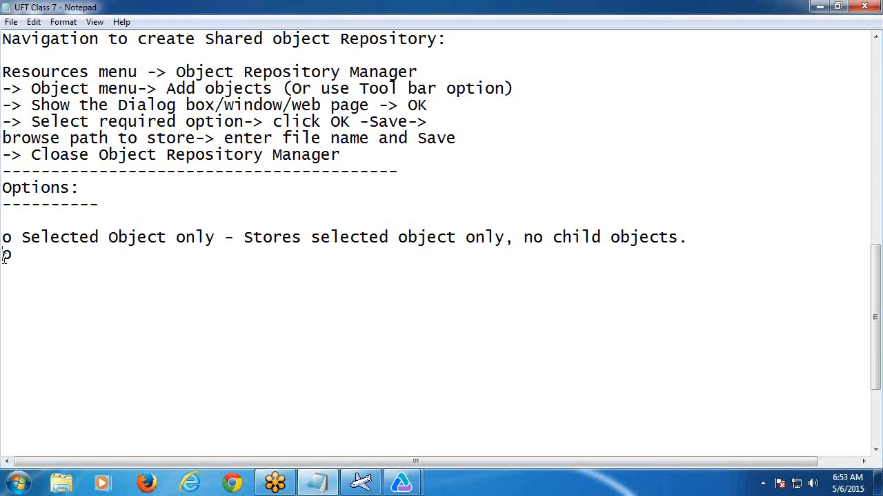
Choose Default object types in the object filter and add the note "default object types -stores all default objects, which are having functionality".
left_click(818, 7)
left_click(338, 169)
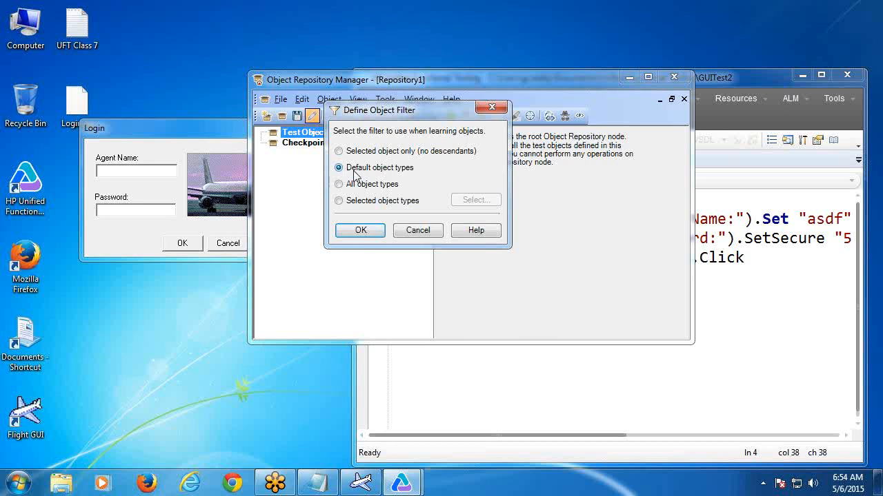
left_click(322, 482)
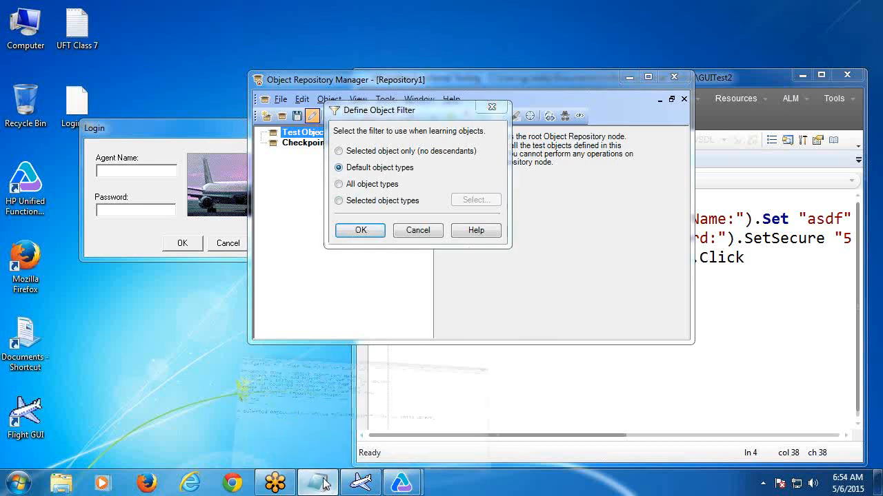
type("default object types ")
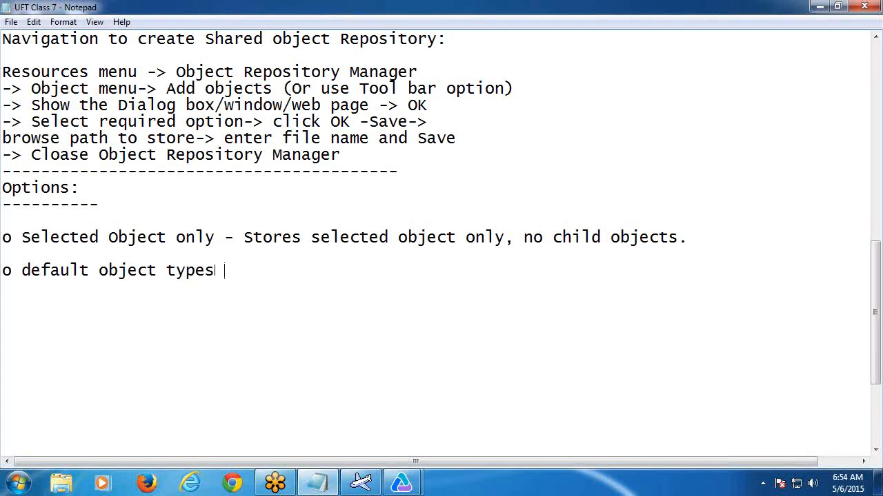
type("-stores ")
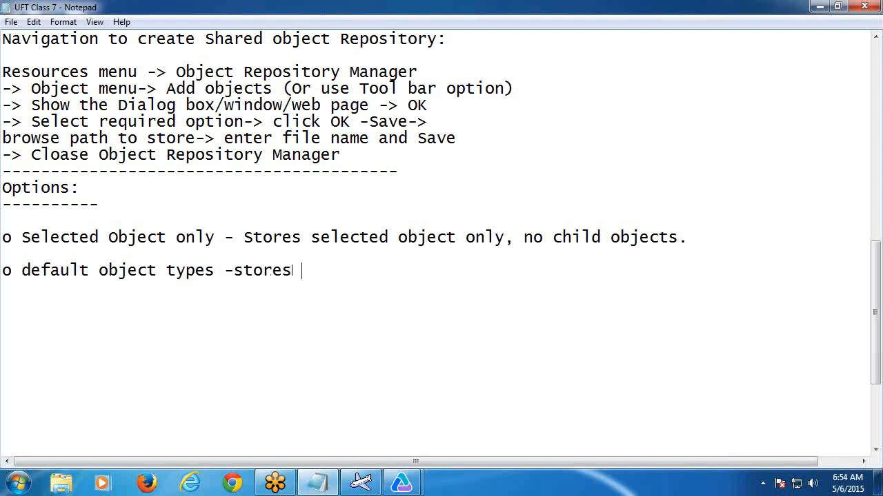
type("all default objects")
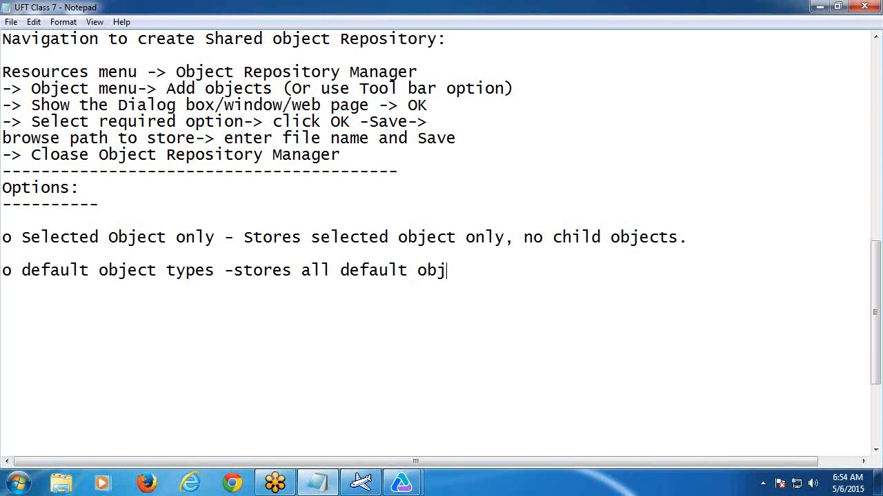
type(", whic")
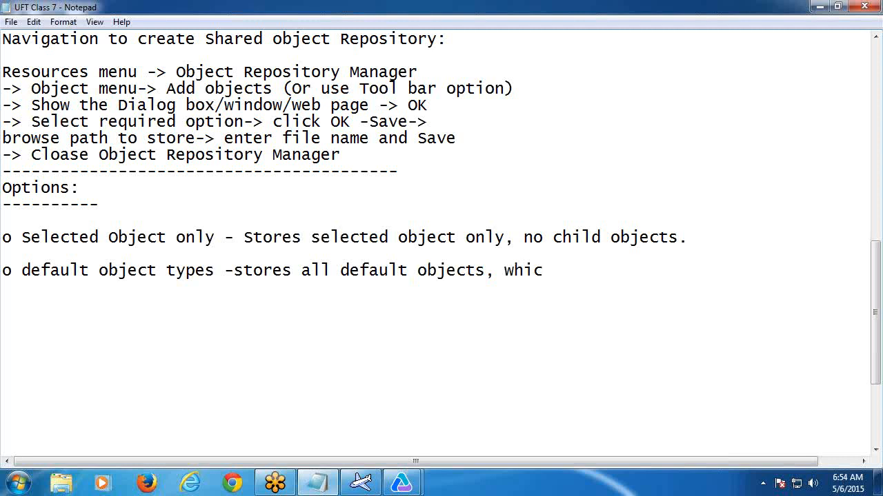
type("h are hav")
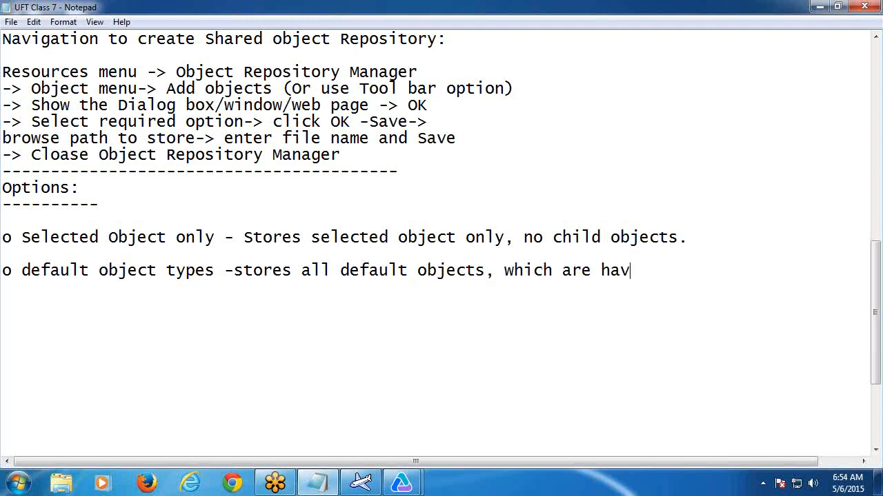
type("ing functio")
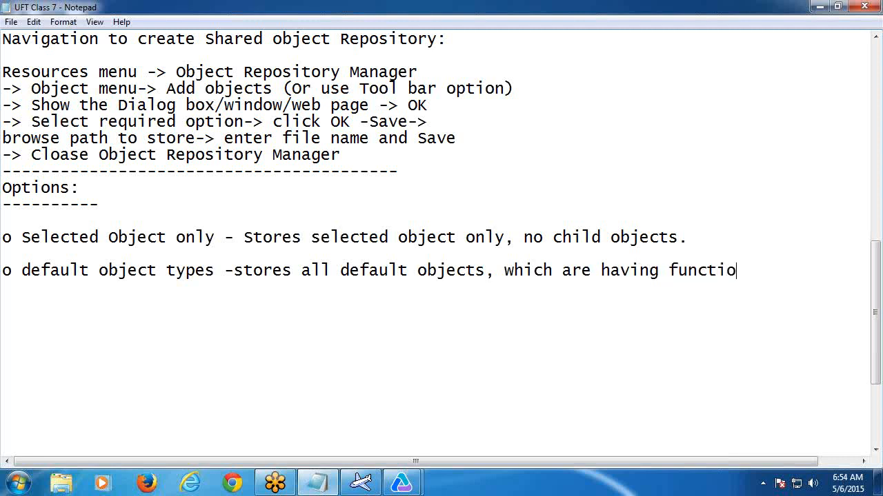
type("nality")
key("Return")
key("Return")
Start a third "o" bullet in the notes, and set the object filter to All object types.
type("O")
key("BackSpace")
type("o")
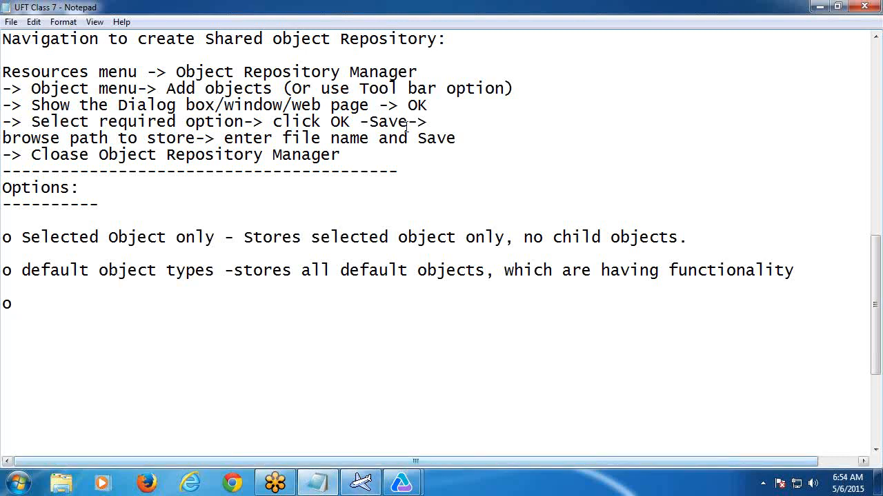
mouse_move(404, 486)
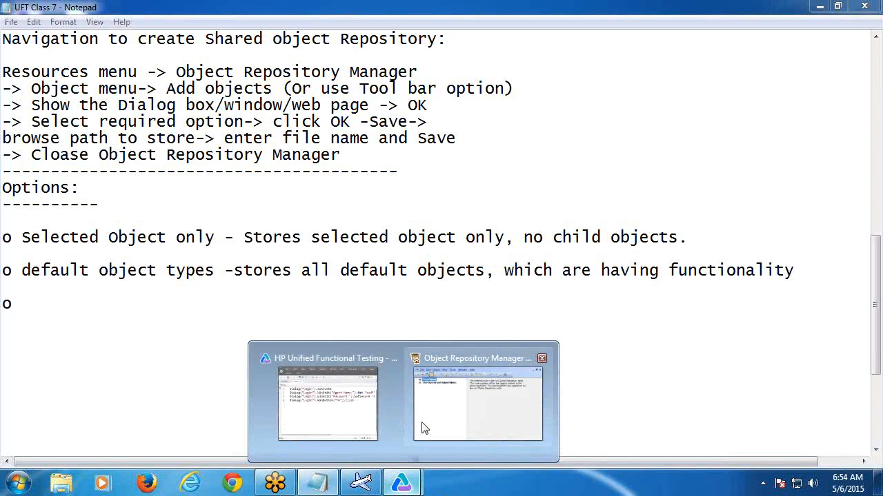
left_click(415, 351)
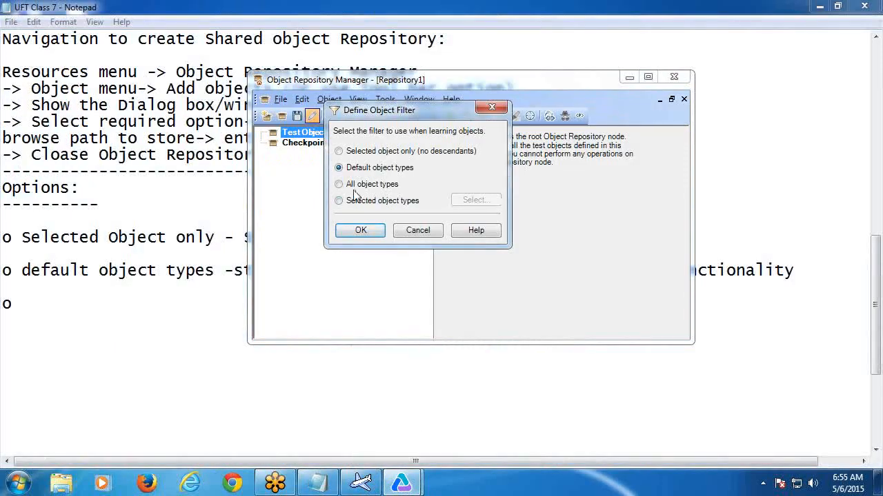
left_click(819, 6)
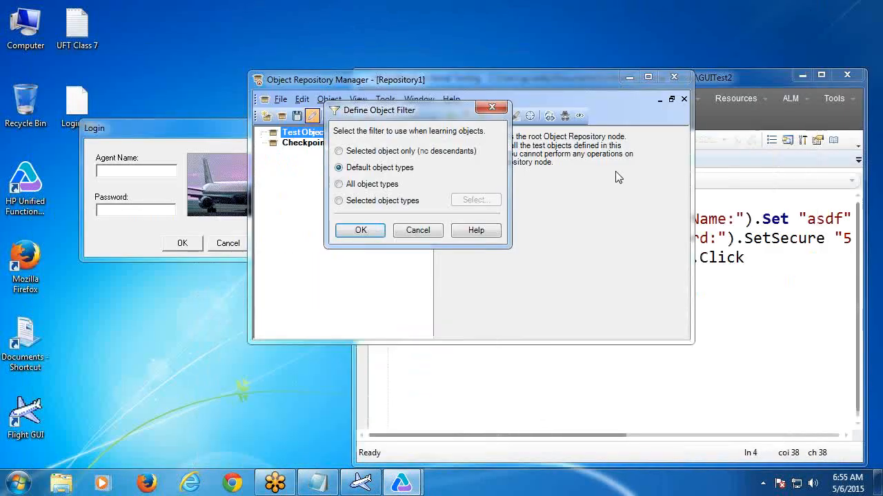
left_click(340, 186)
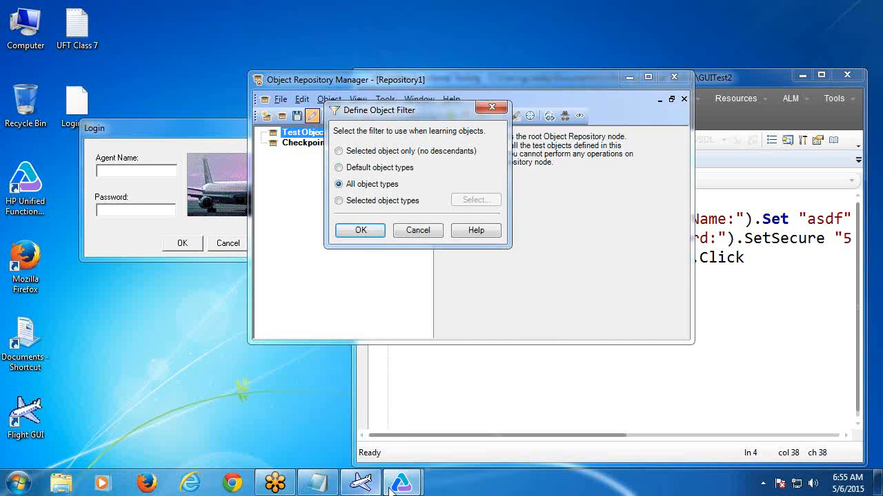
Switch to the notes and write "All object types" after the third "o" bullet.
left_click(316, 483)
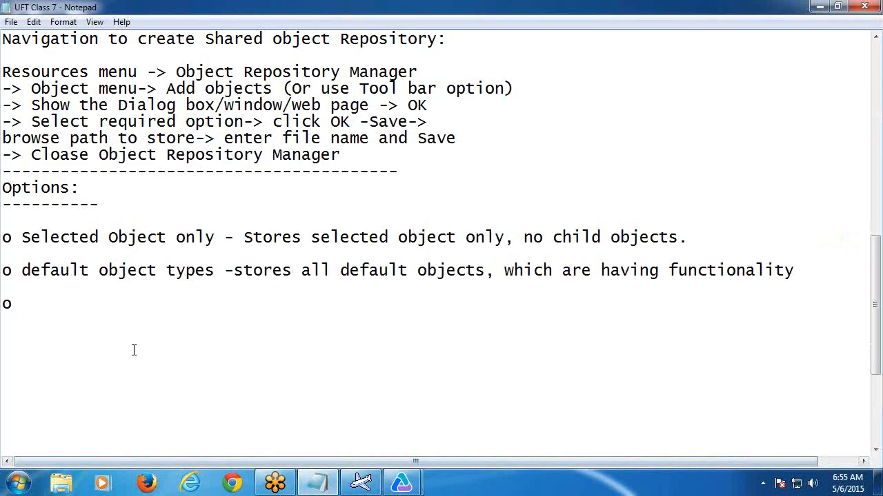
type("All ob")
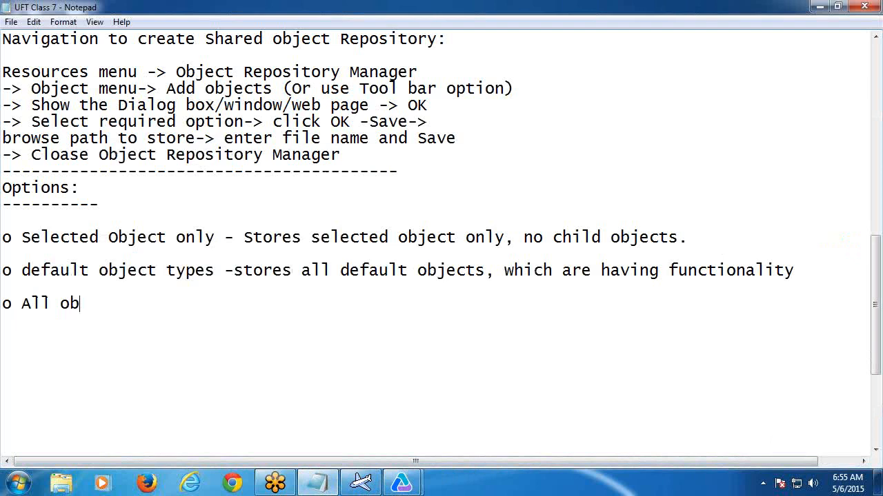
type("jects")
key("BackSpace")
key("BackSpace")
type("types")
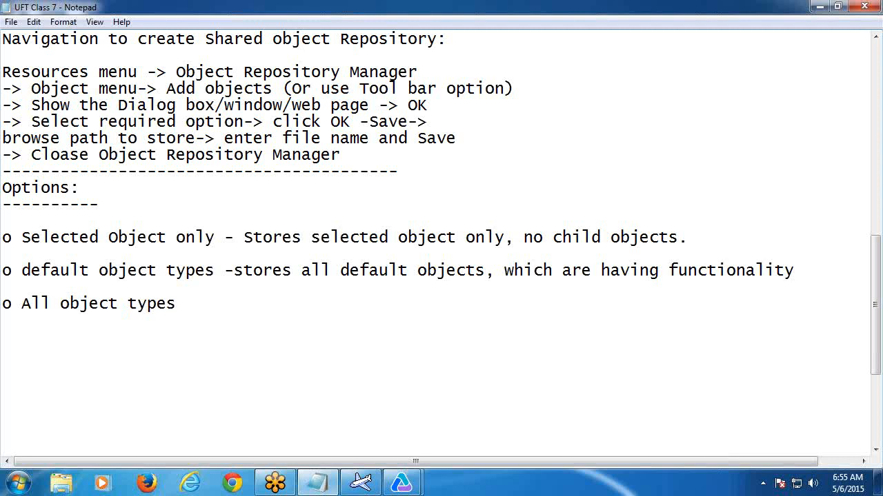
Continue the All object types line with "- stores all objects including static objects".
type(" - st")
type("ores ")
type("all ")
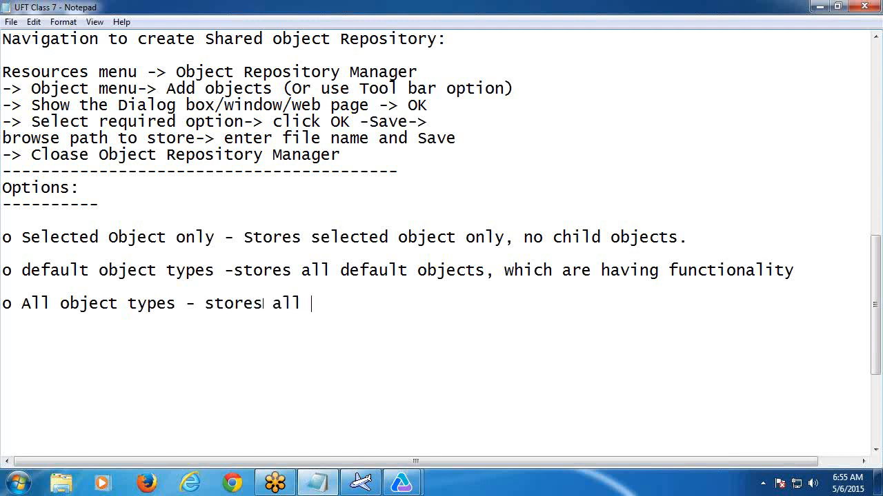
type("object")
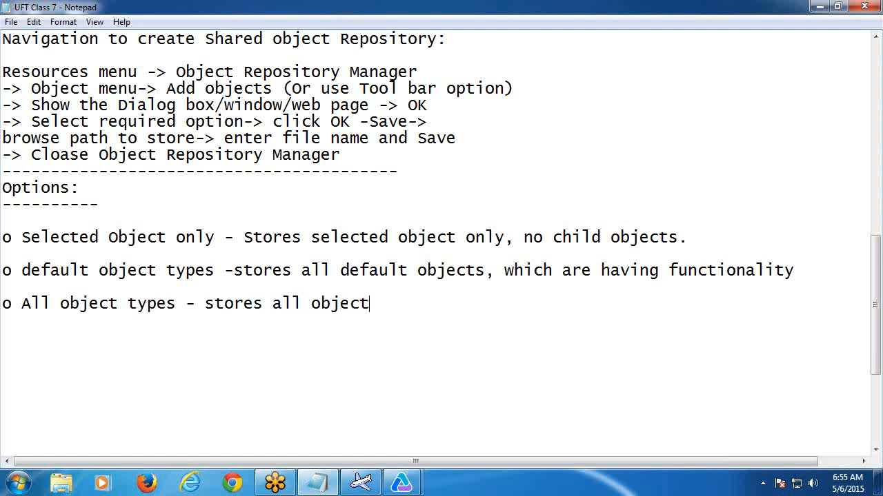
type("s includ")
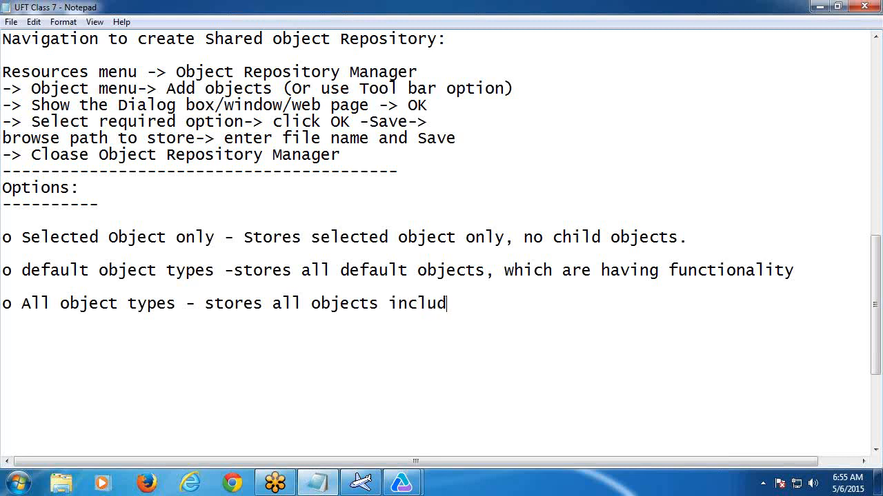
type("ing static o")
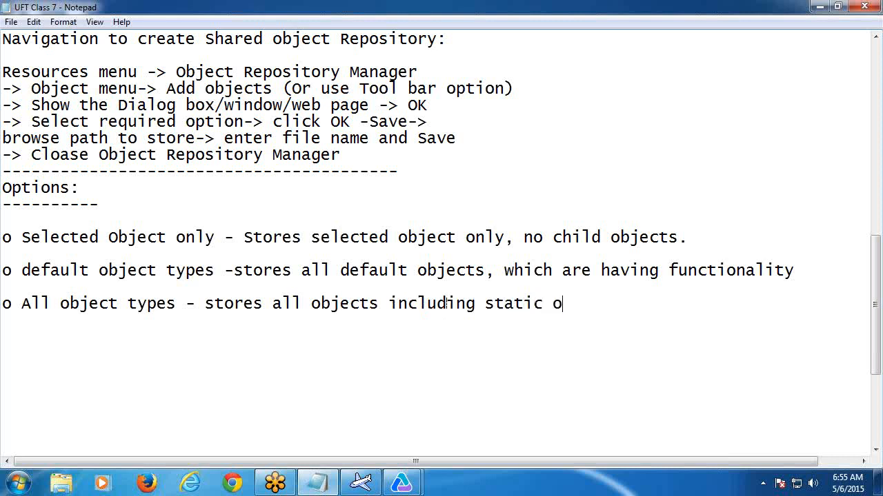
type("bjects (")
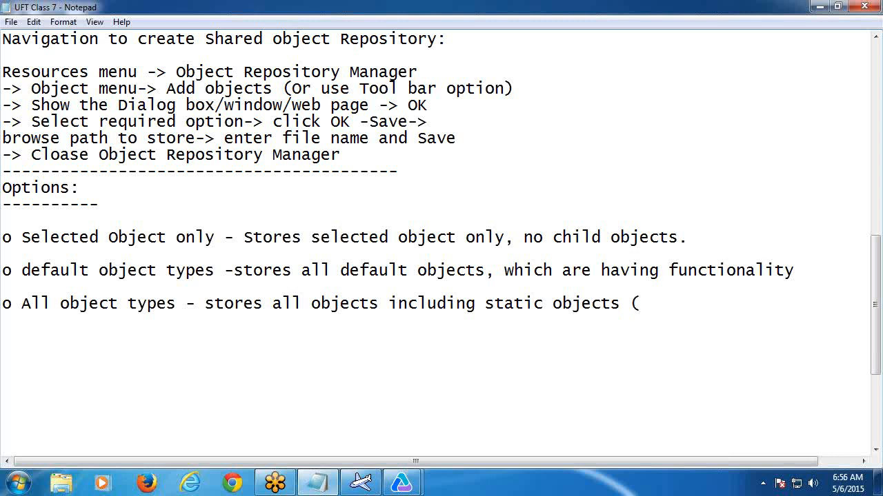
Complete the All object types line with the bracketed remark "(which are not having functionality)".
type("which are ")
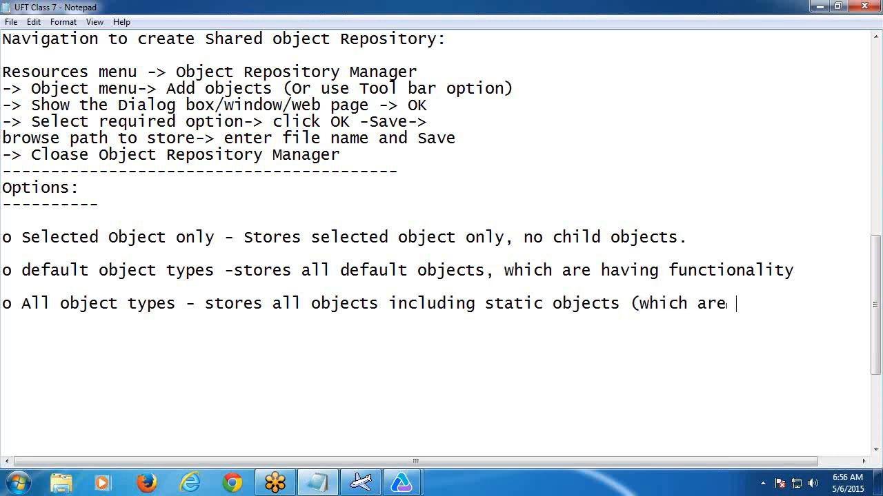
type("not having ")
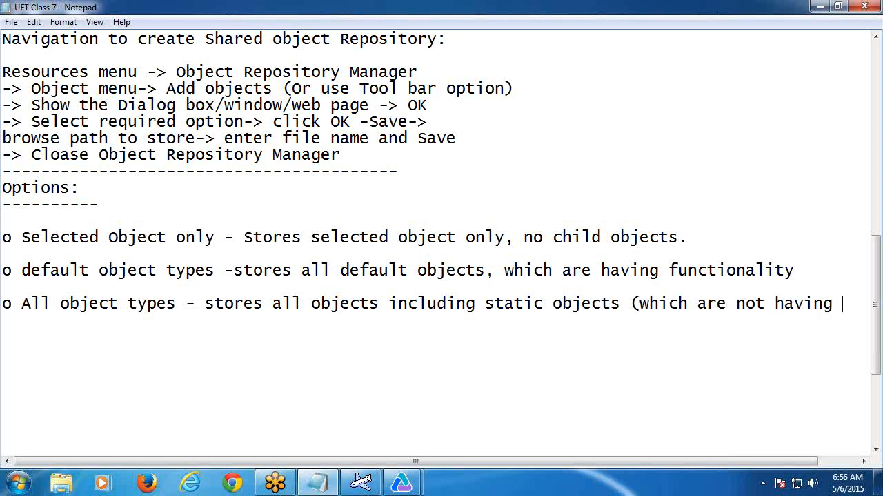
type("functi")
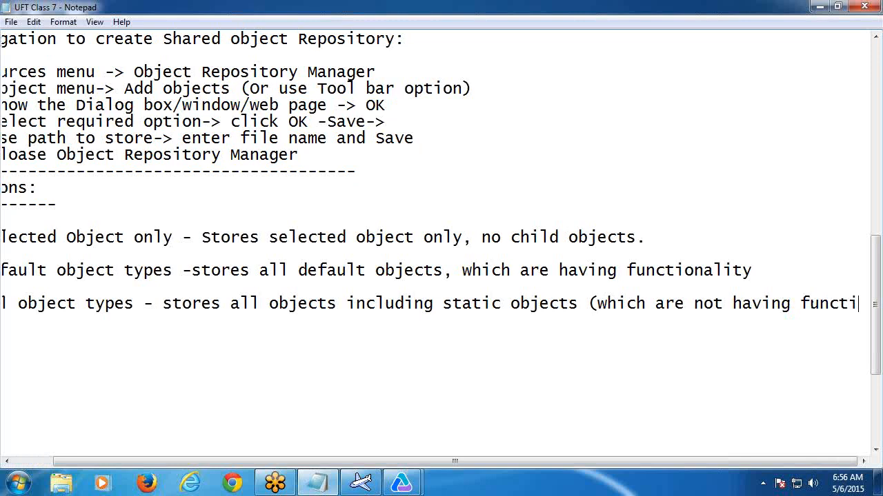
type("onalit")
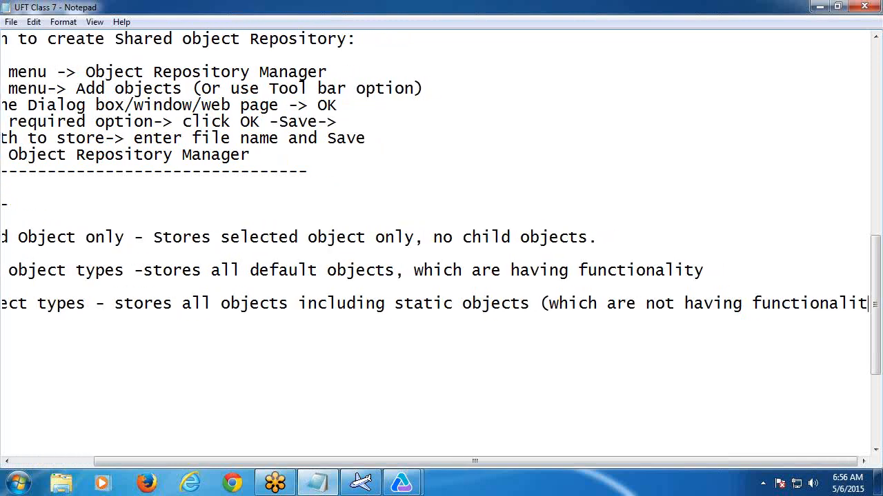
type("y)")
Start a fourth "o" bullet in the notes, and set the object filter to Selected object types.
key("Return")
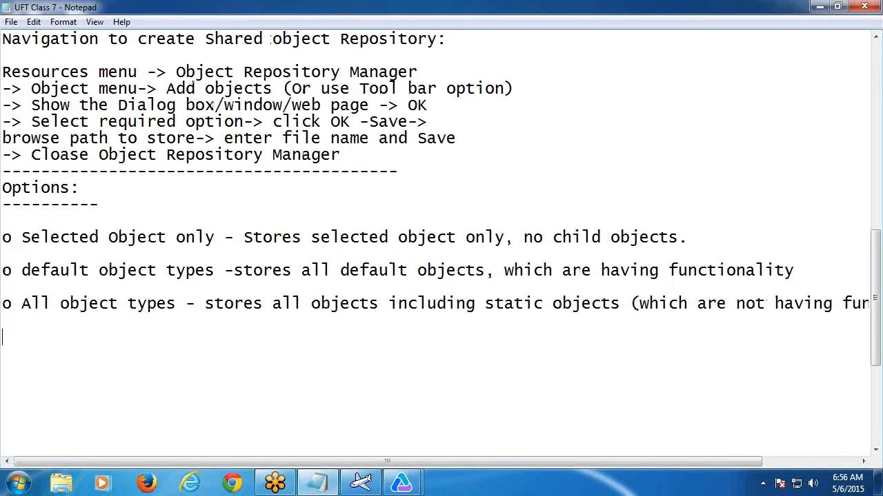
key("Return")
type("o")
left_click(819, 6)
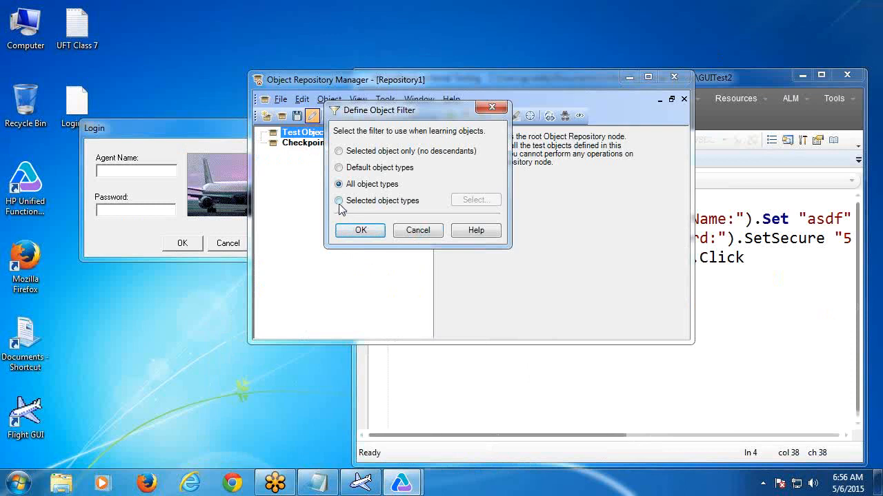
left_click(338, 201)
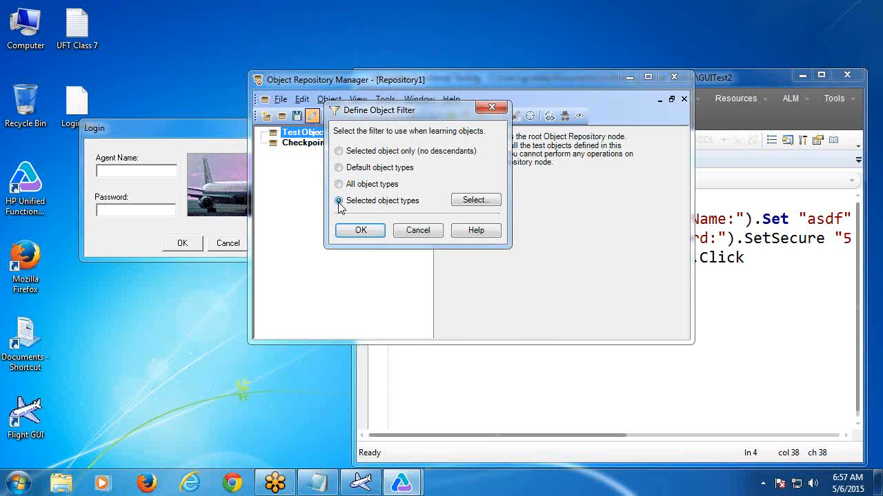
Switch to the notes and capitalize the first letter of the "default object types" bullet.
left_click(321, 485)
left_click_drag(31, 272, 24, 275)
type("D")
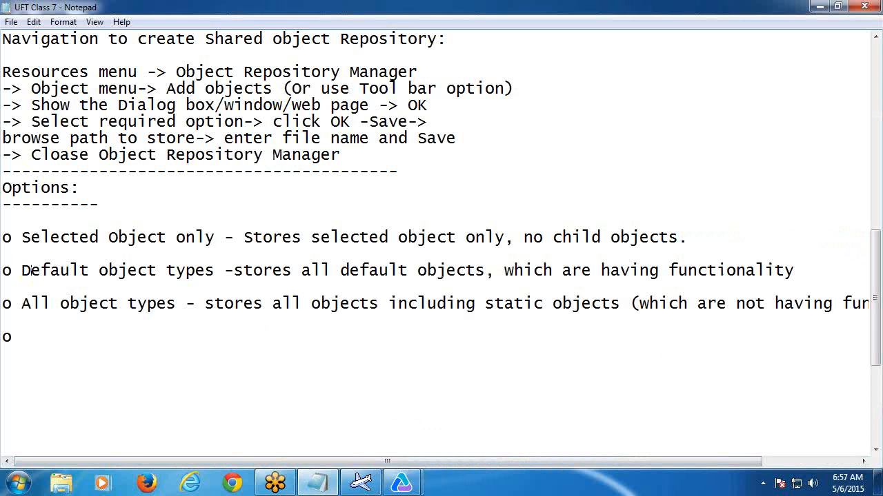
Write "Selected objects types (user has to select Object class" after the fourth "o" bullet.
left_click(37, 337)
type("Selected objects")
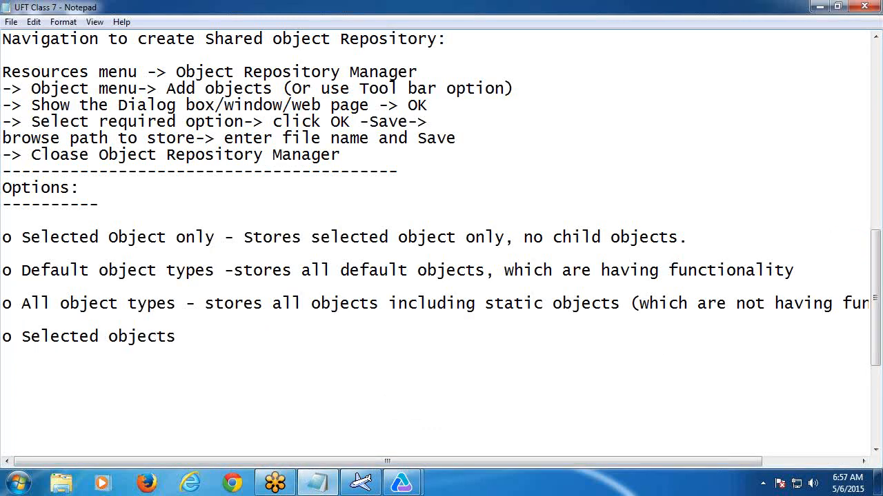
type(" ty")
type("pes (user")
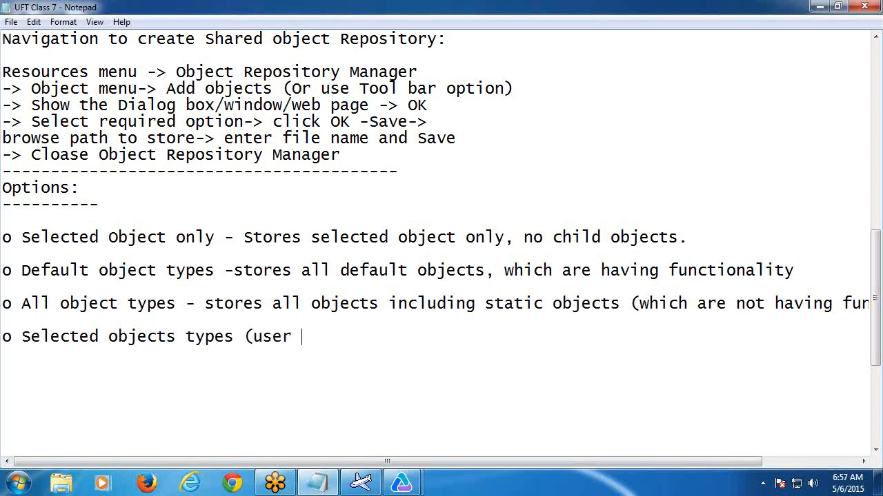
type(" has to select")
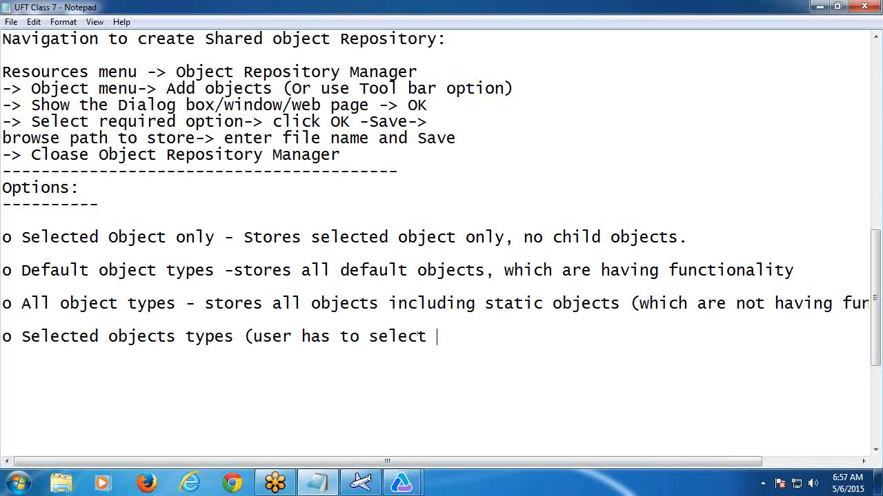
type(" Object class")
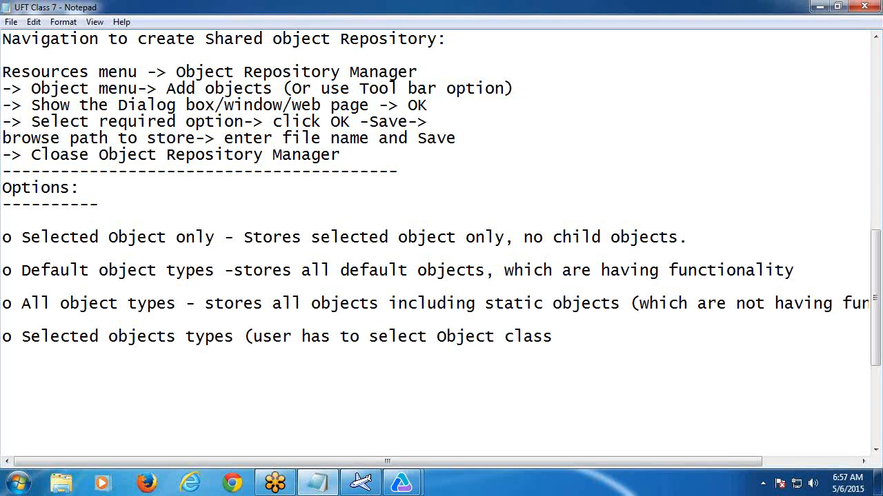
Finish the fourth bullet with "/s, then it will store objects from those classes)", continuing on a second line.
type("/s, then it ")
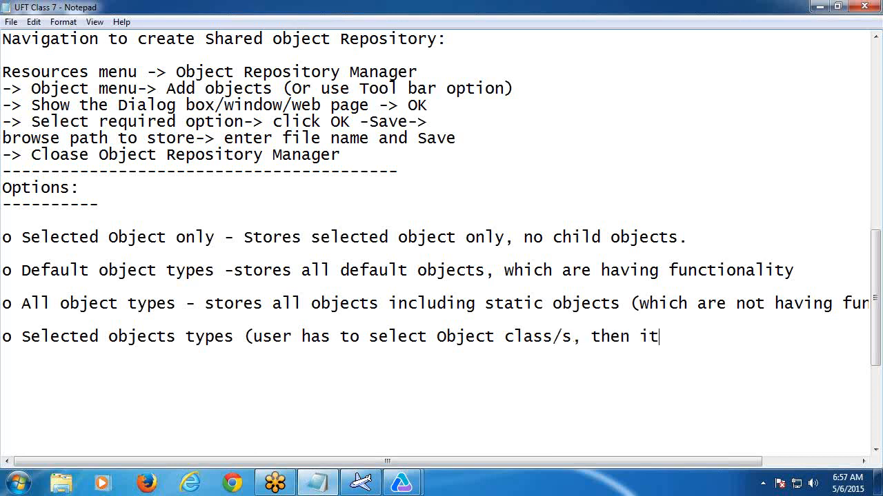
type("will store")
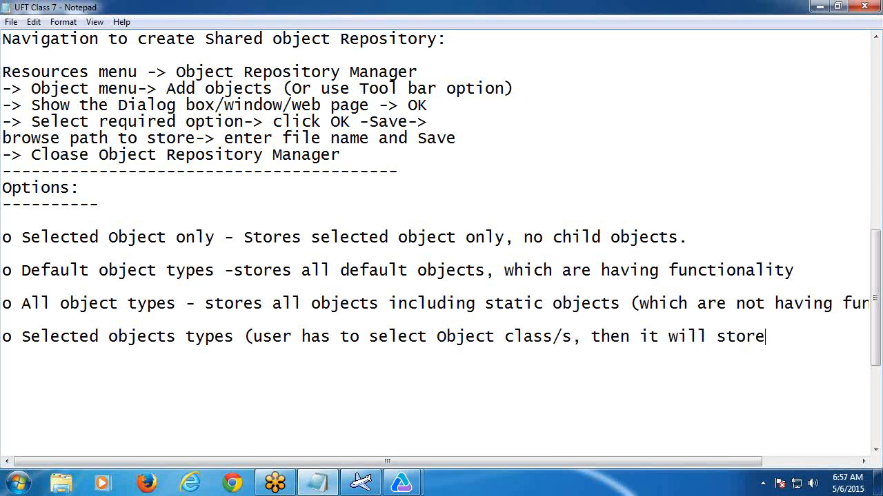
type(" objects")
key("Return")
type("from those classes)")
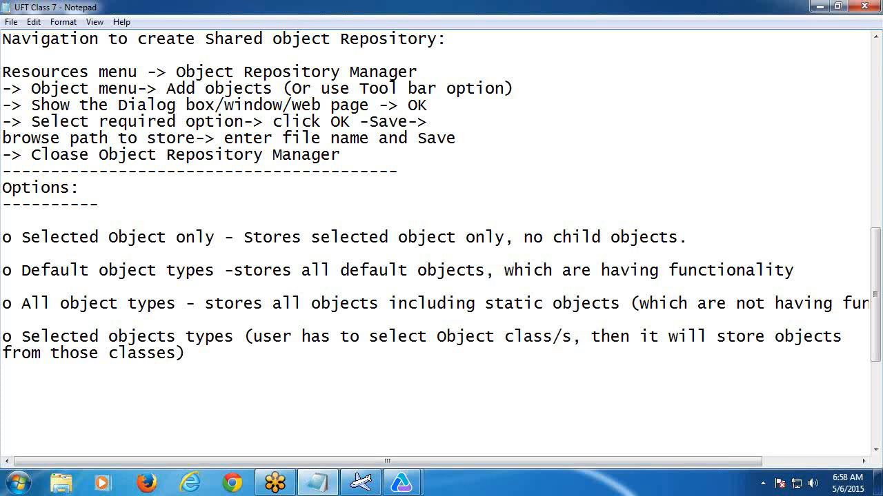
Add a dashed separator line below the four options and save the notes.
scroll(79, 378, "down", 3)
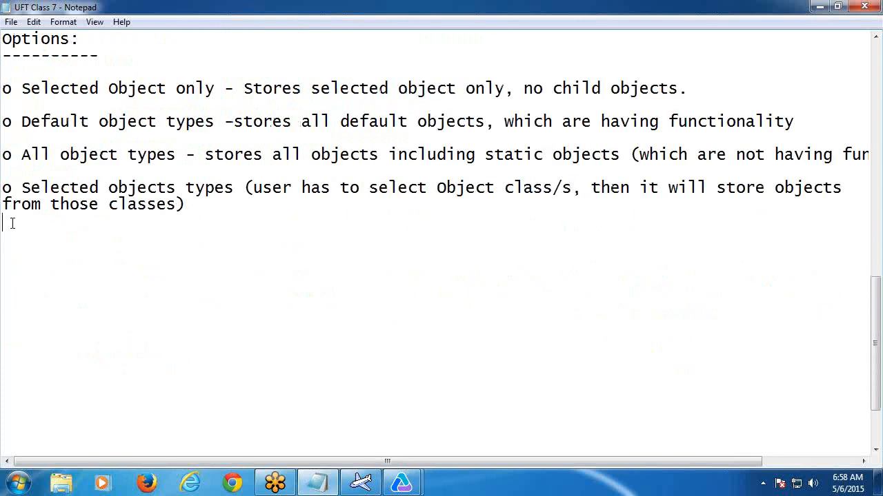
type("--------------------------------------------------")
left_click(11, 22)
left_click(36, 65)
Return to the Object Repository Manager and learn the Login dialog with the Selected object only filter.
left_click_drag(20, 122, 159, 122)
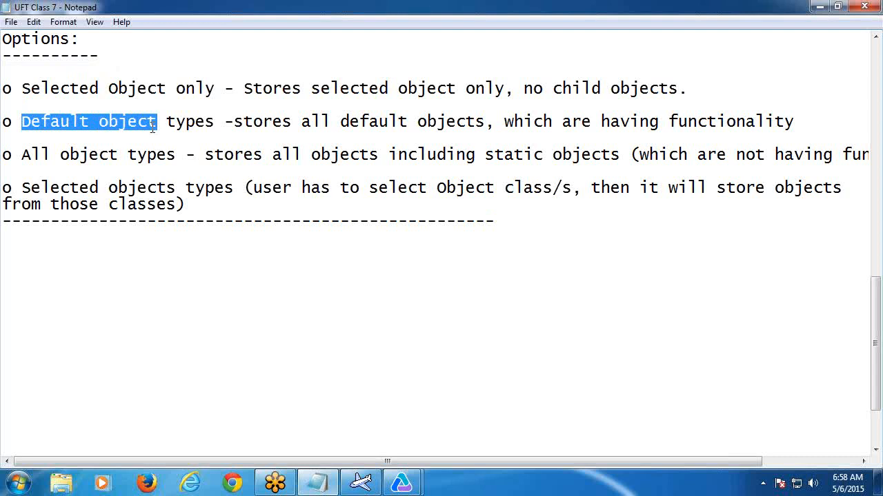
left_click(818, 8)
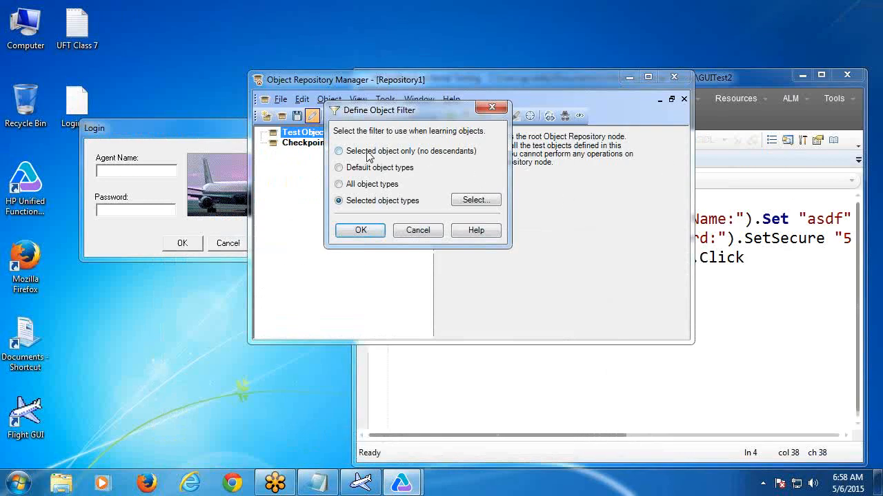
left_click(339, 151)
left_click_drag(389, 115, 305, 116)
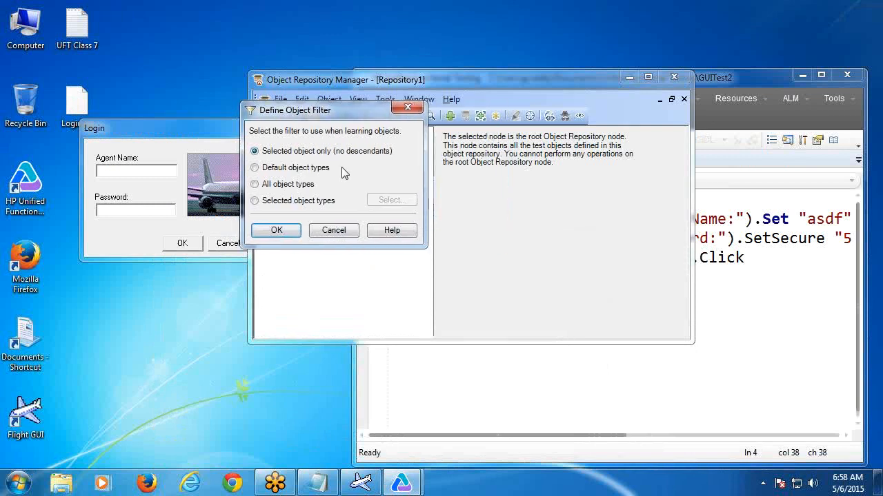
left_click(284, 230)
left_click_drag(468, 81, 508, 71)
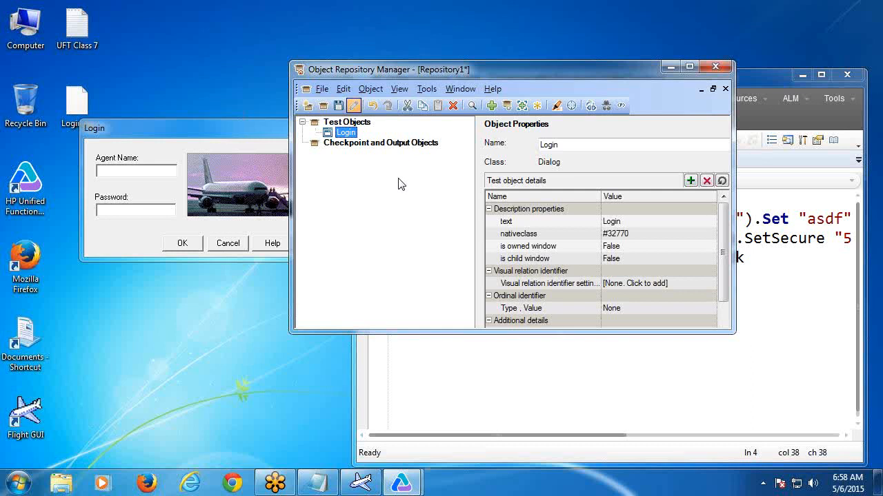
Create a new shared repository and pick the Flight application's Login dialog as the object to add.
left_click(320, 89)
left_click(326, 110)
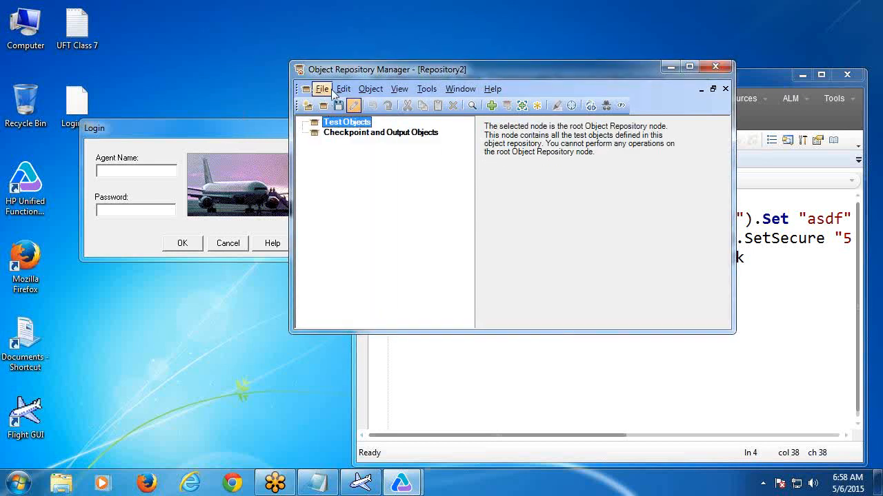
left_click(370, 89)
left_click(393, 120)
left_click(232, 138)
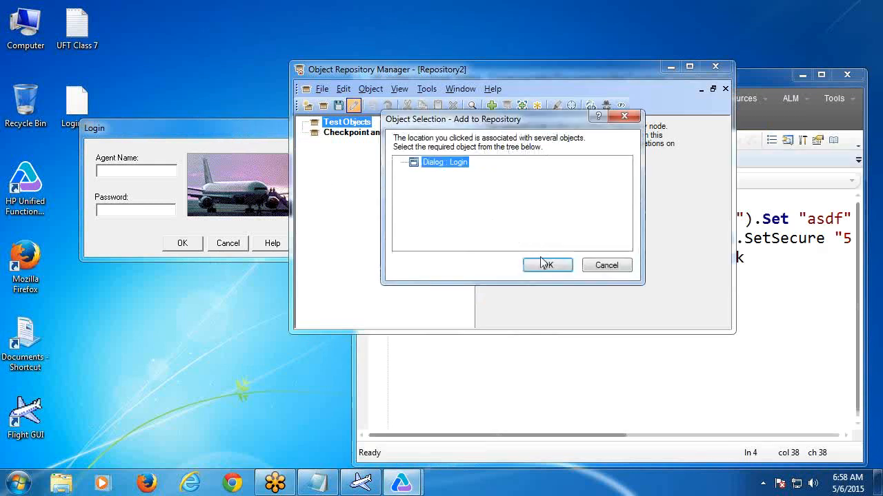
left_click(544, 259)
Learn the Login dialog into the new repository with the Default object types filter.
left_click(362, 227)
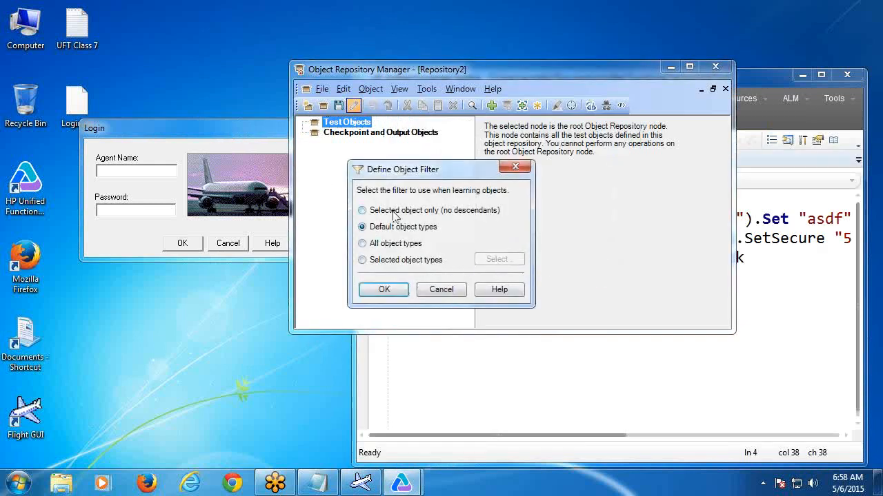
left_click_drag(422, 173, 388, 98)
left_click(351, 211)
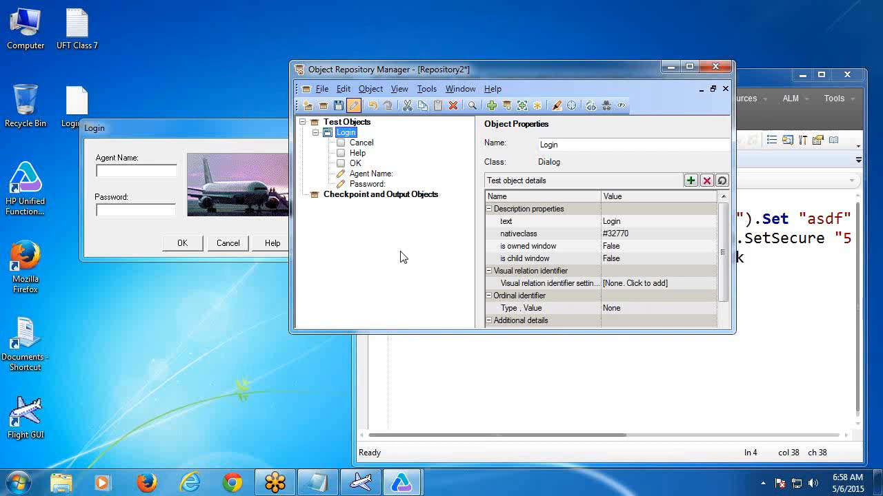
Create another new shared repository and pick the Flight application's Login dialog as the object to add.
left_click(322, 89)
left_click(324, 102)
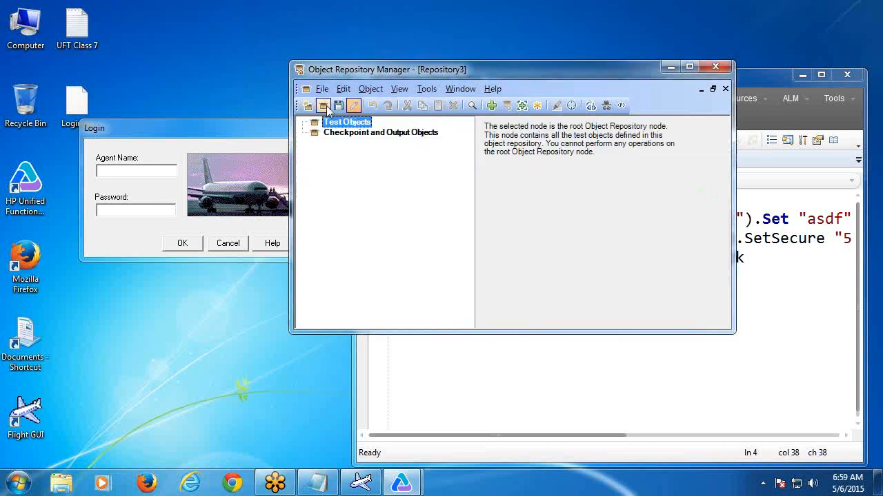
left_click(370, 89)
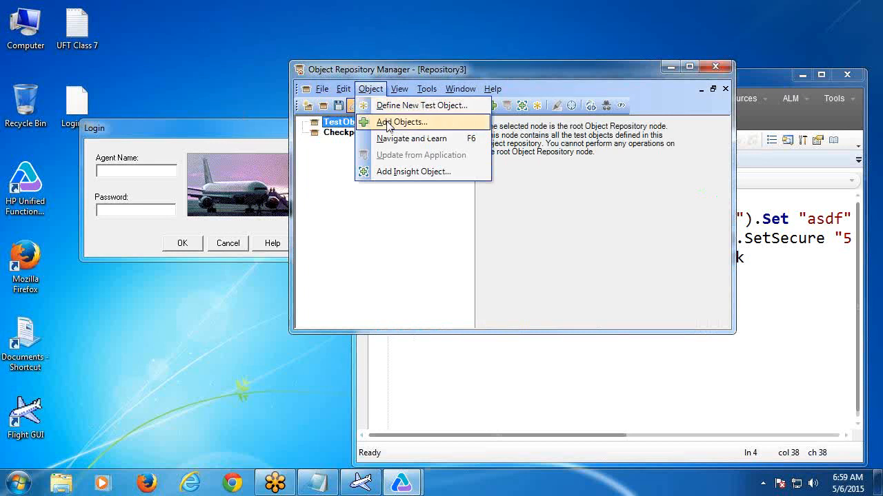
left_click(387, 124)
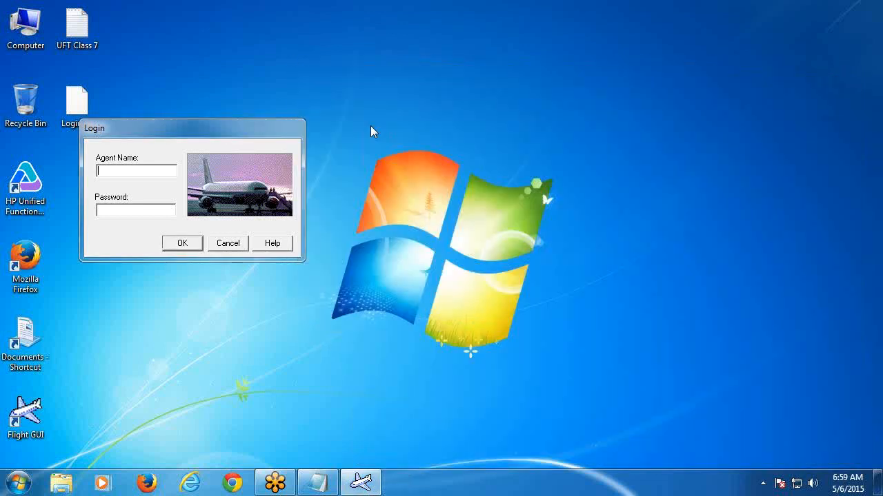
left_click(228, 125)
left_click(545, 264)
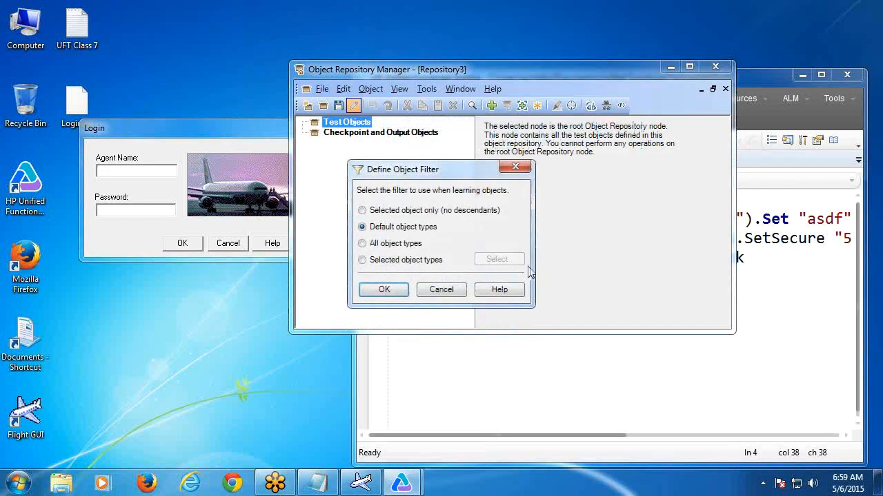
Learn the Login dialog into the new repository with the All object types filter.
left_click(363, 244)
left_click_drag(434, 173, 431, 114)
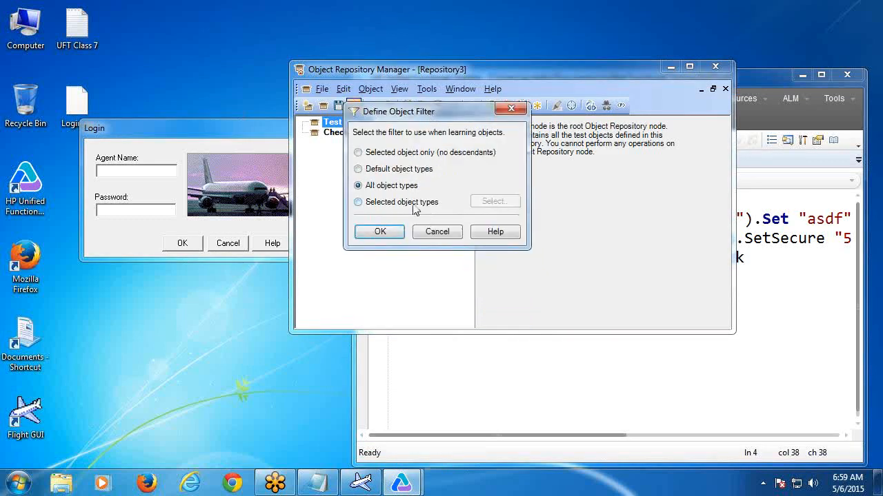
left_click(393, 233)
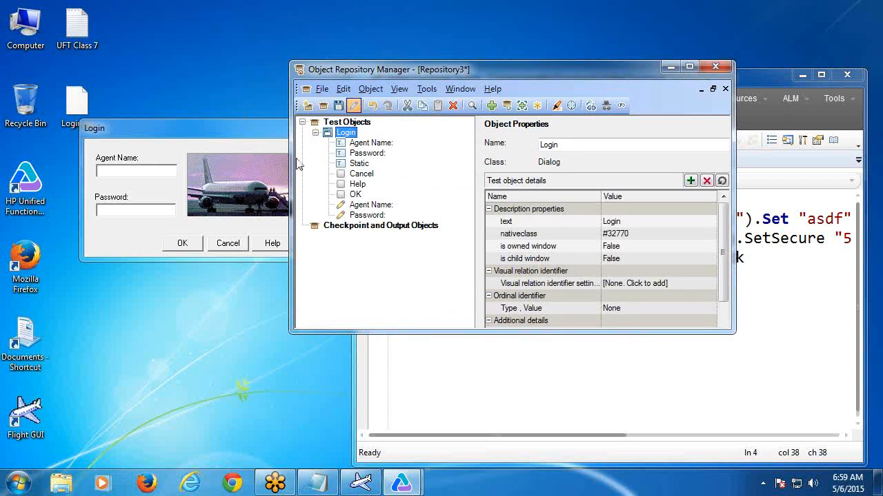
Highlight the Agent Name: static text object in the application's Login dialog.
left_click(366, 143)
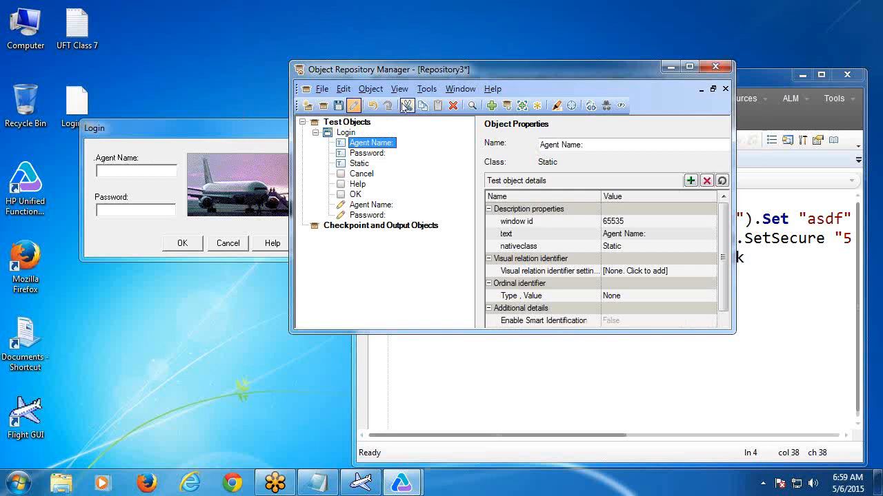
left_click(399, 90)
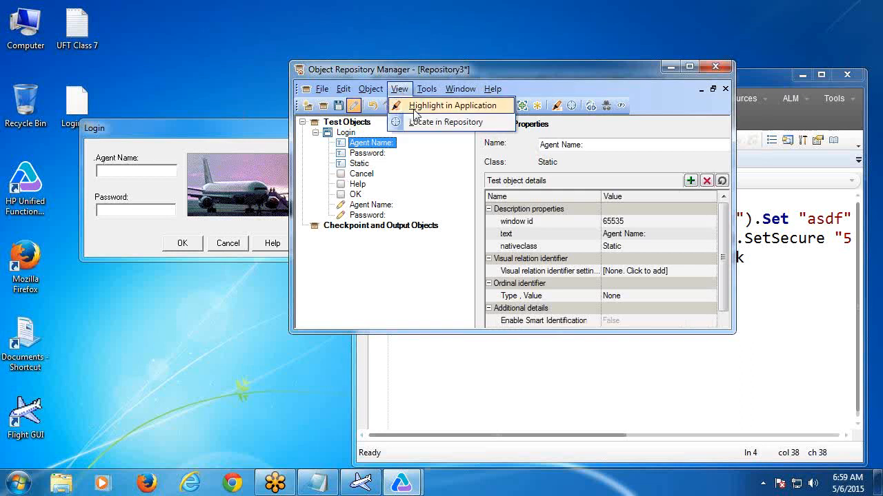
left_click(416, 109)
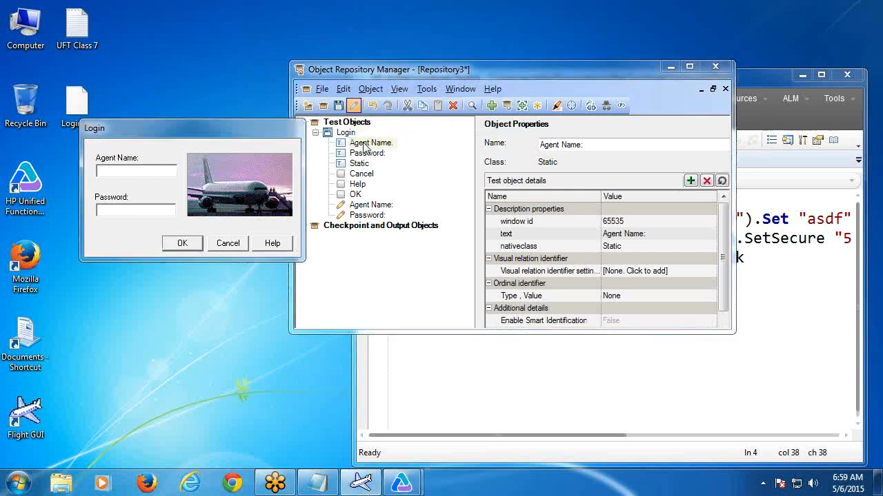
Highlight the unnamed Static object in the application repeatedly to see which Login dialog element it represents.
left_click(360, 166)
left_click(371, 89)
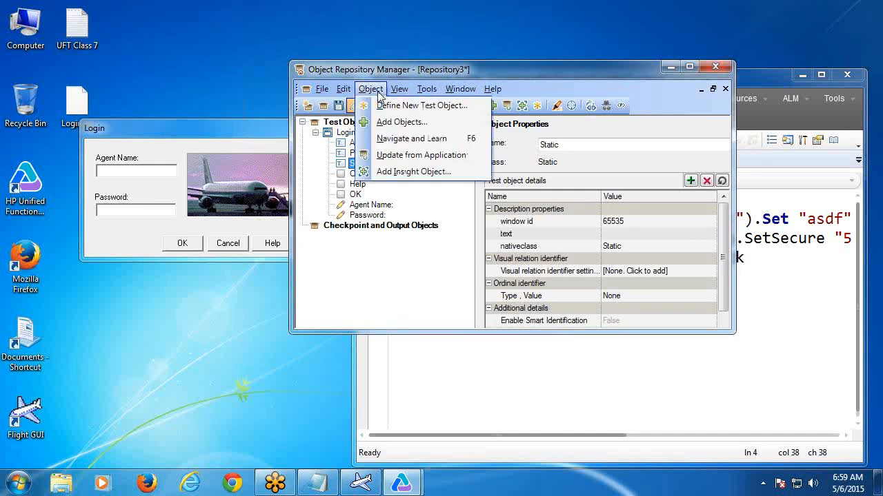
mouse_move(399, 89)
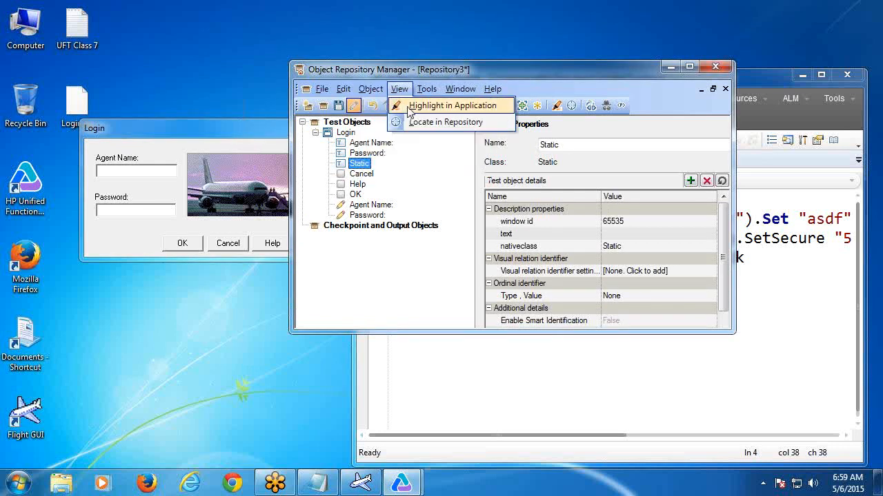
left_click(408, 108)
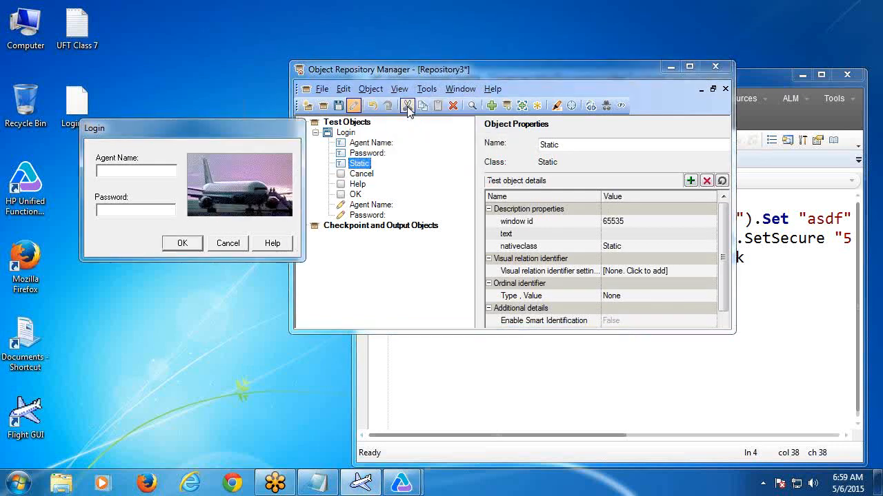
left_click(400, 92)
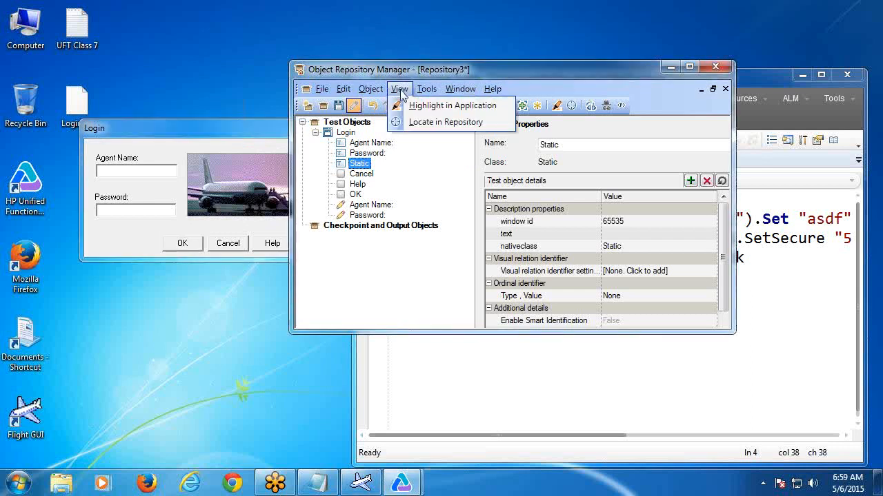
left_click(410, 104)
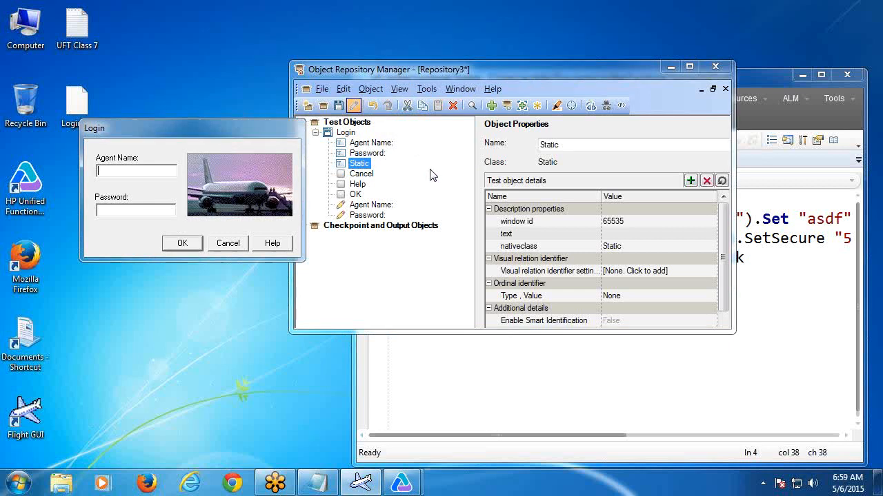
left_click(400, 91)
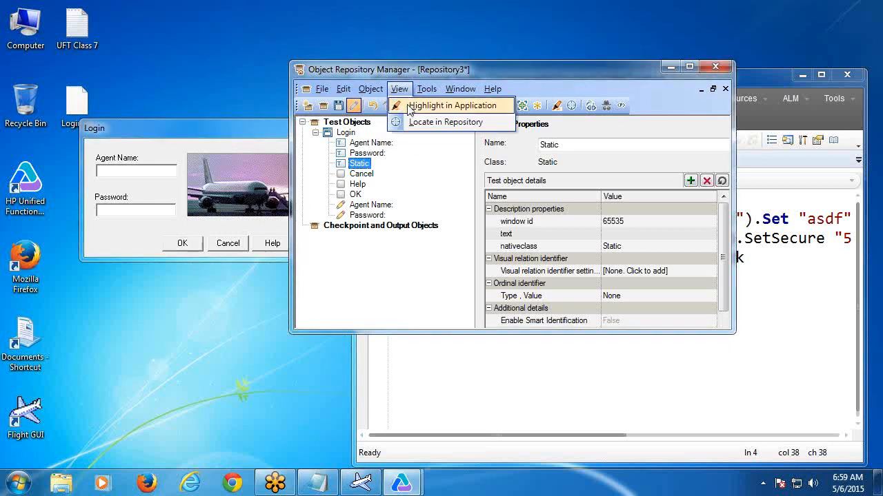
left_click(410, 106)
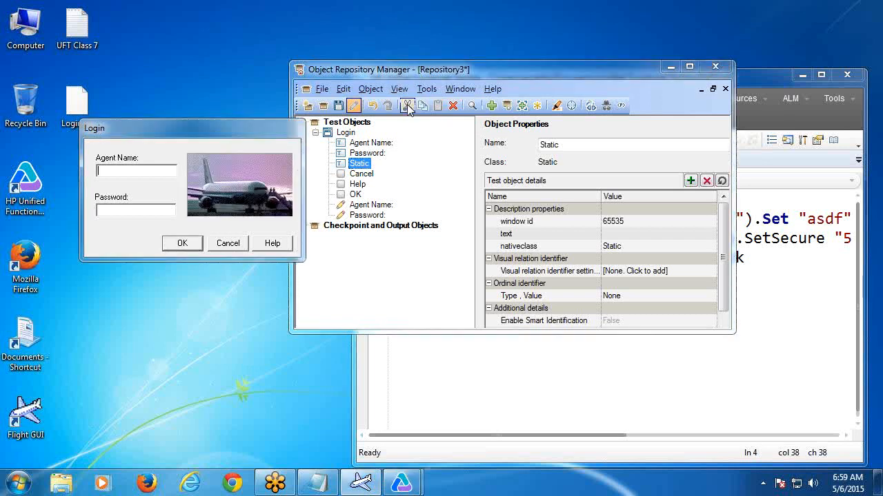
left_click(400, 89)
left_click(410, 106)
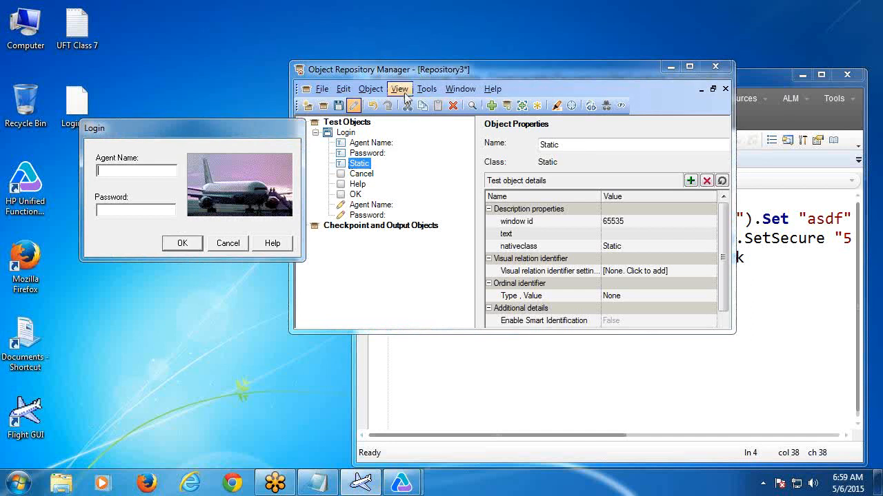
left_click(400, 91)
left_click(409, 106)
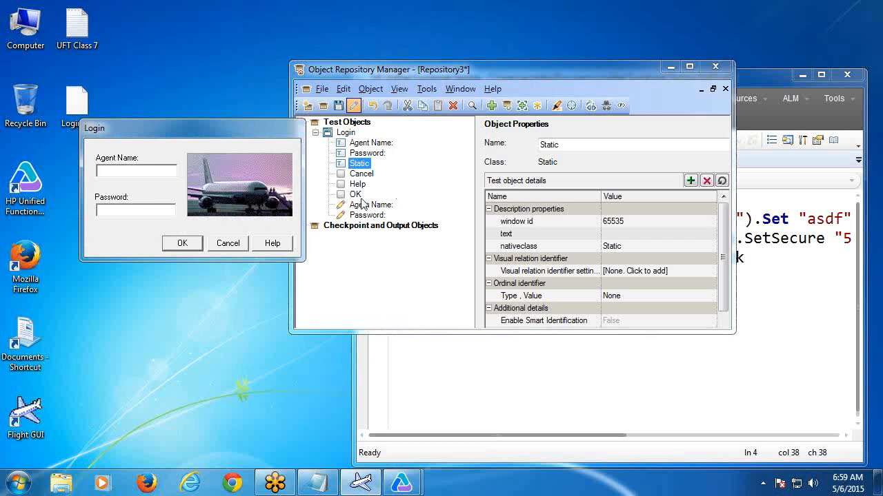
Submit the Login dialog with blank fields to raise the Flight Reservations message, and create a new shared repository.
left_click(182, 243)
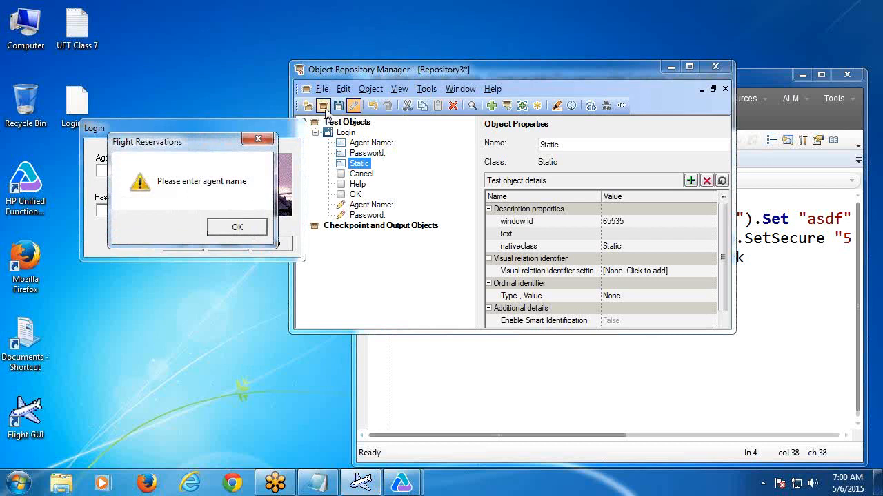
left_click(322, 89)
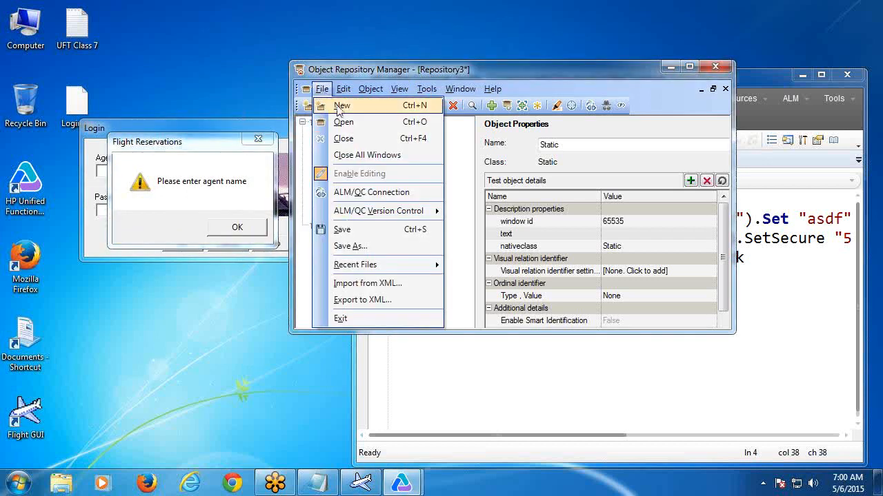
left_click(331, 106)
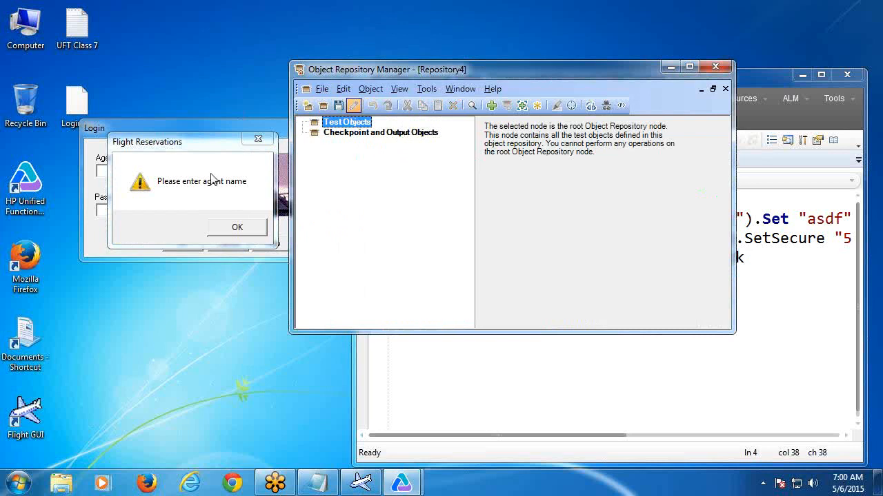
Move and dismiss the Flight Reservations message, and submit the blank Login dialog again to bring it back.
left_click_drag(184, 147, 182, 77)
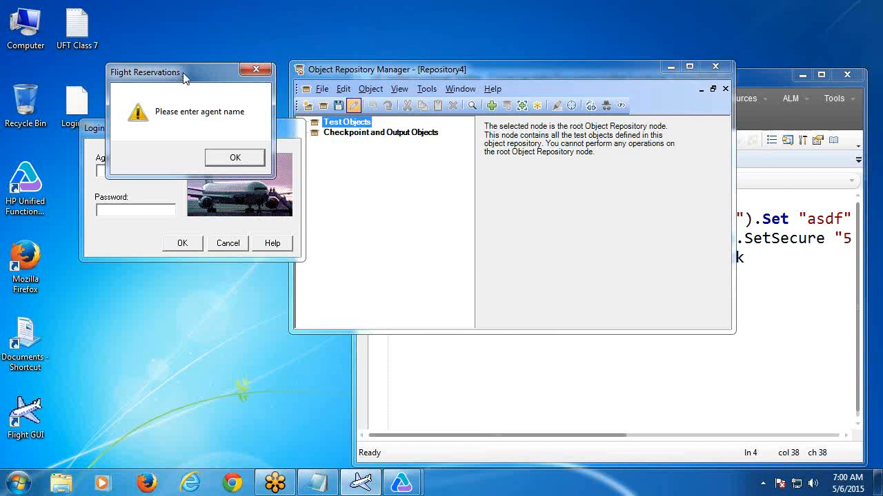
left_click(222, 158)
left_click(182, 243)
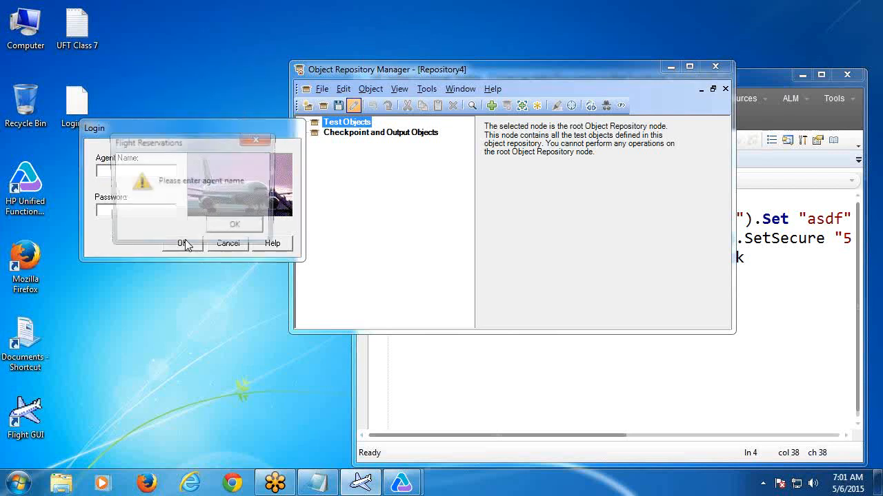
Add the Flight Reservations message dialog to the new repository with the All object types filter.
left_click(370, 88)
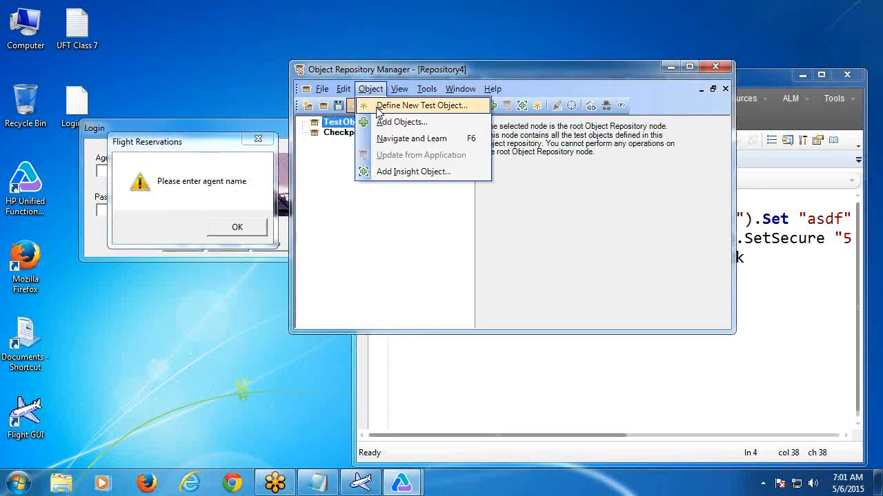
left_click(384, 122)
left_click(202, 152)
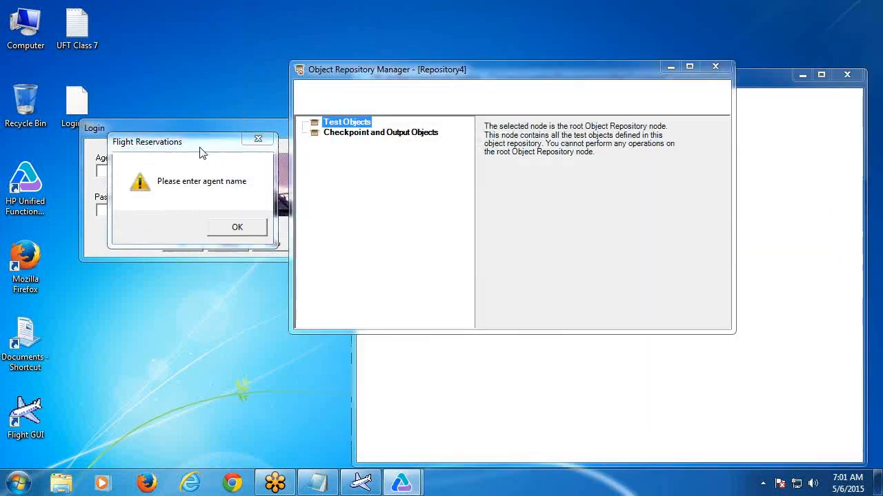
left_click(547, 265)
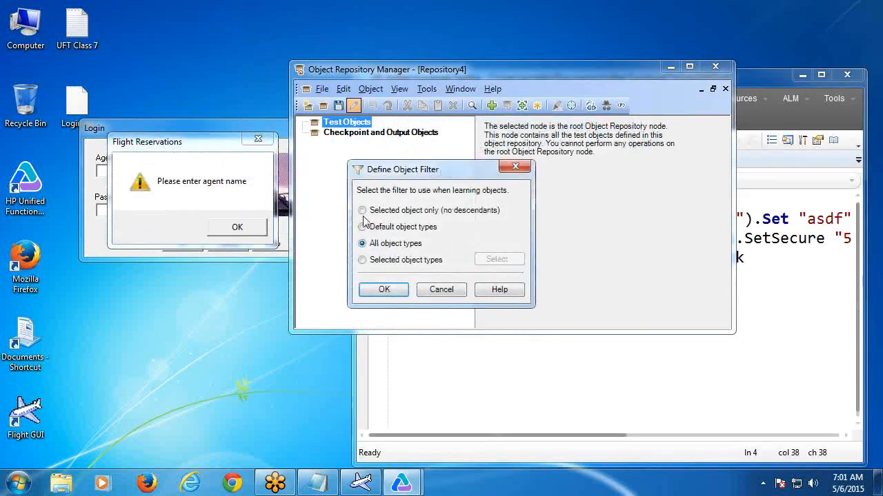
left_click_drag(415, 178, 422, 88)
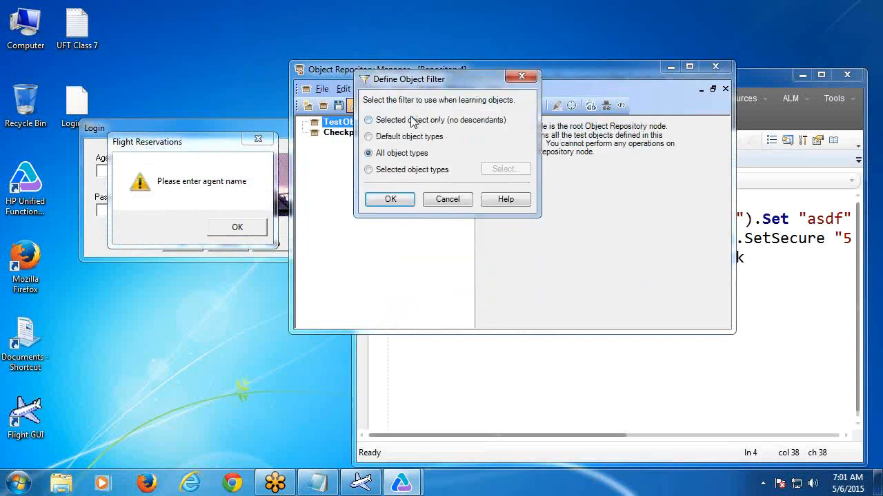
left_click(394, 199)
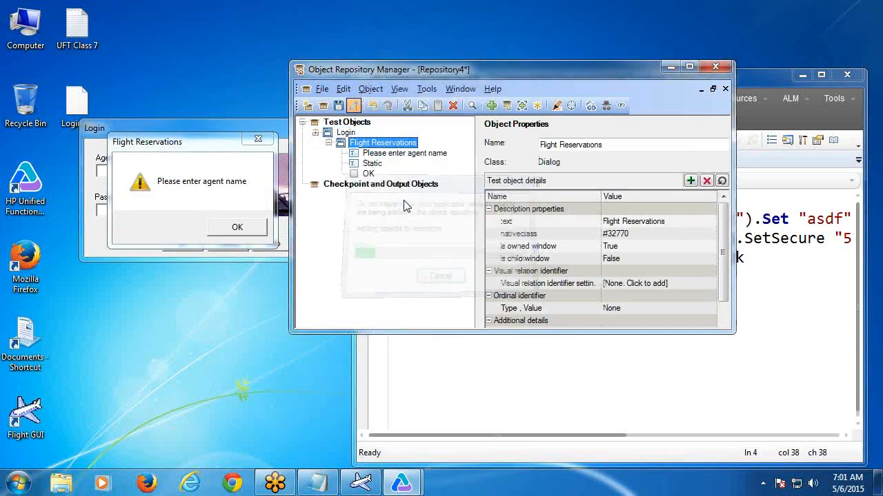
Highlight the "Please enter agent name" static object in the application's message dialog.
left_click(405, 153)
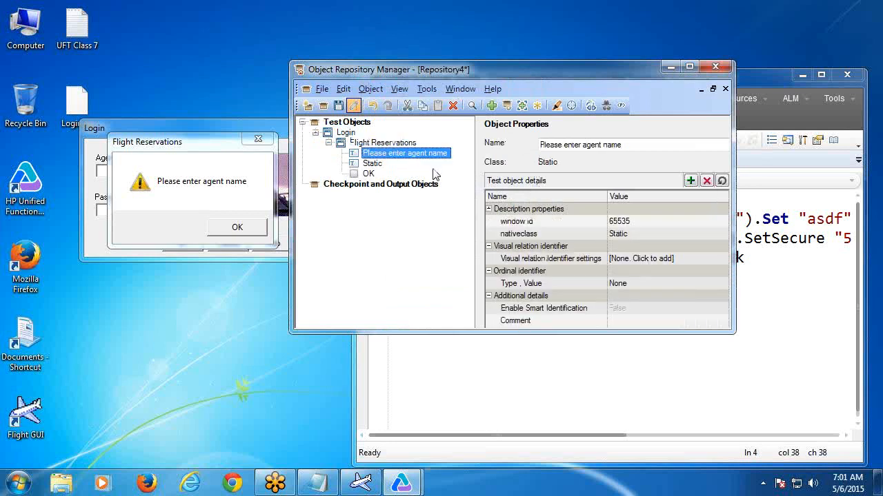
left_click(400, 90)
left_click(411, 107)
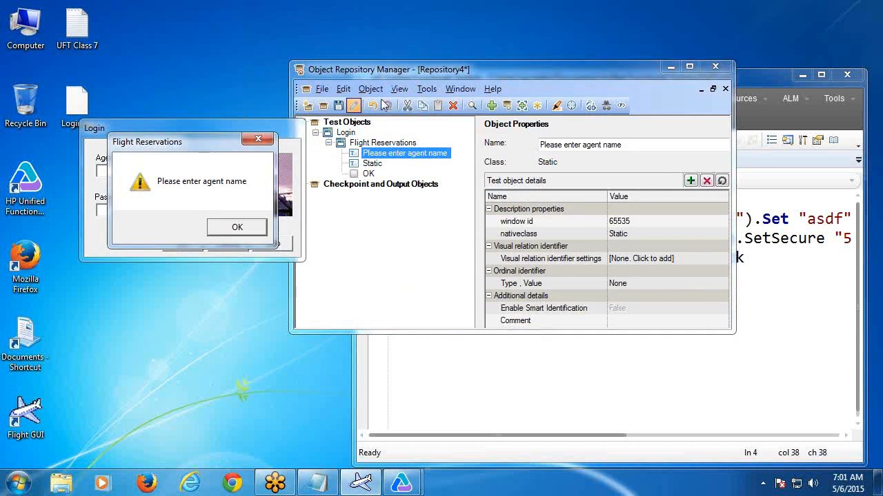
Create a further shared repository and pick the Flight Reservations message dialog as the object to add.
left_click(321, 89)
left_click(335, 103)
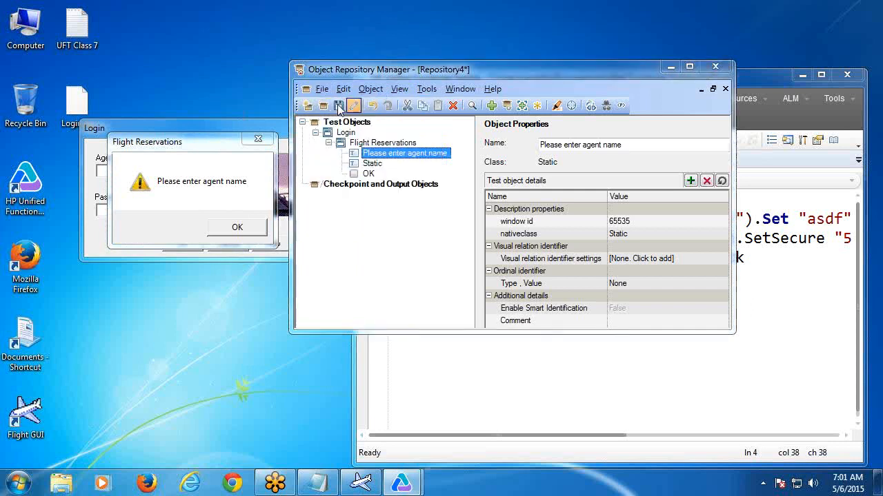
left_click(370, 89)
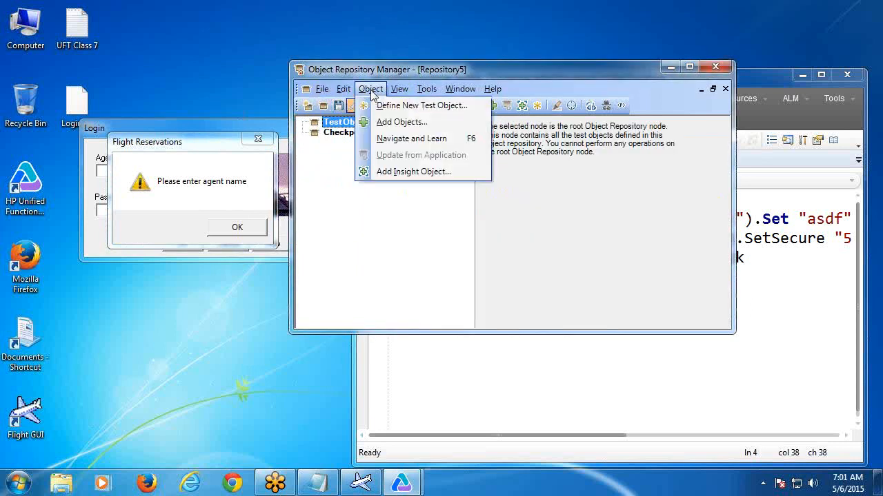
left_click(388, 122)
left_click(198, 143)
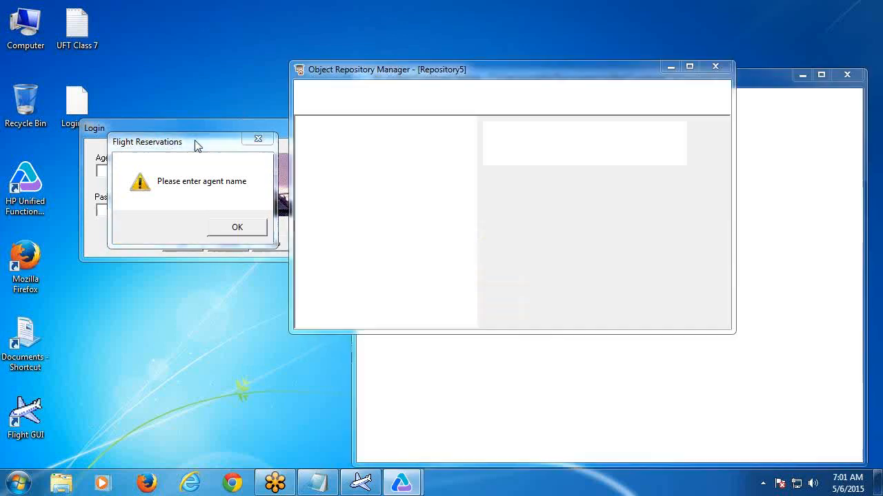
left_click(539, 264)
Learn the Flight Reservations message dialog into the repository with the Default object types filter.
left_click(362, 227)
left_click_drag(437, 170, 427, 107)
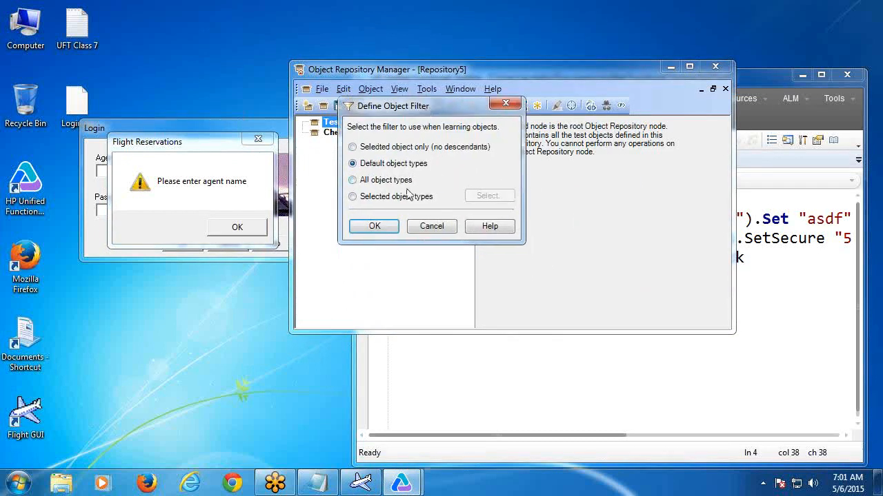
left_click(374, 227)
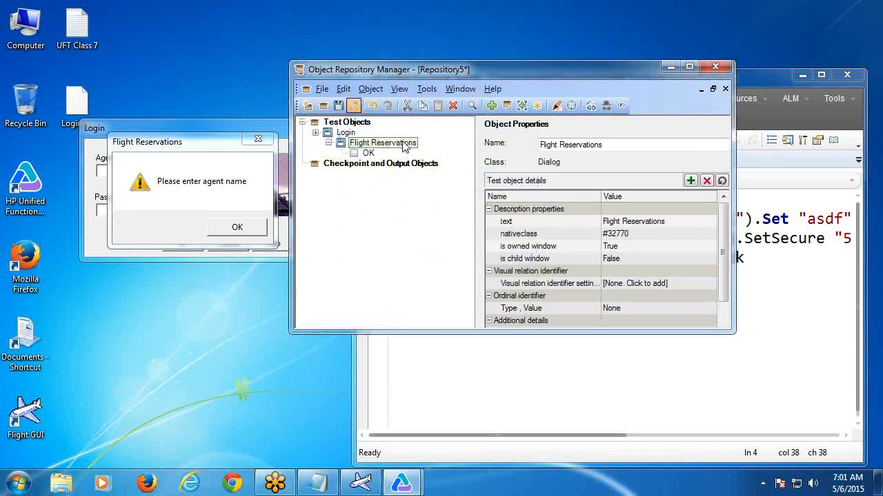
Close the Object Repository Manager and discard the unsaved changes in all open repositories.
left_click(717, 66)
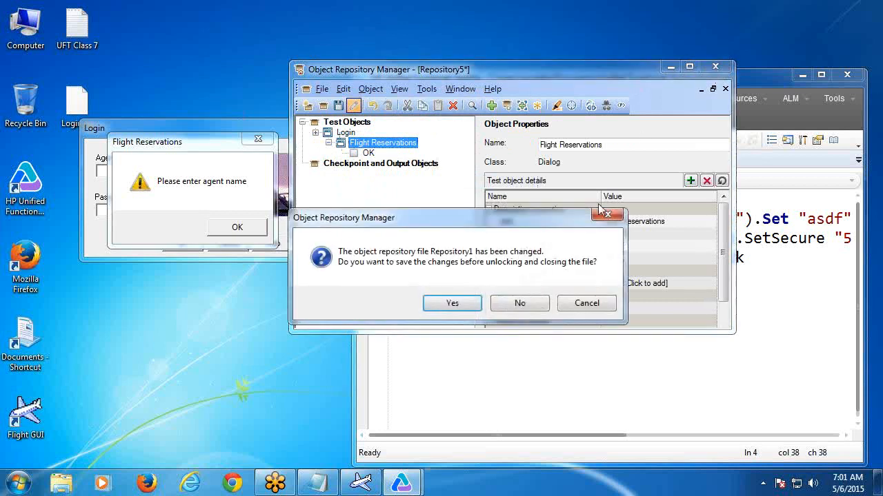
left_click(519, 304)
left_click(520, 303)
left_click(520, 303)
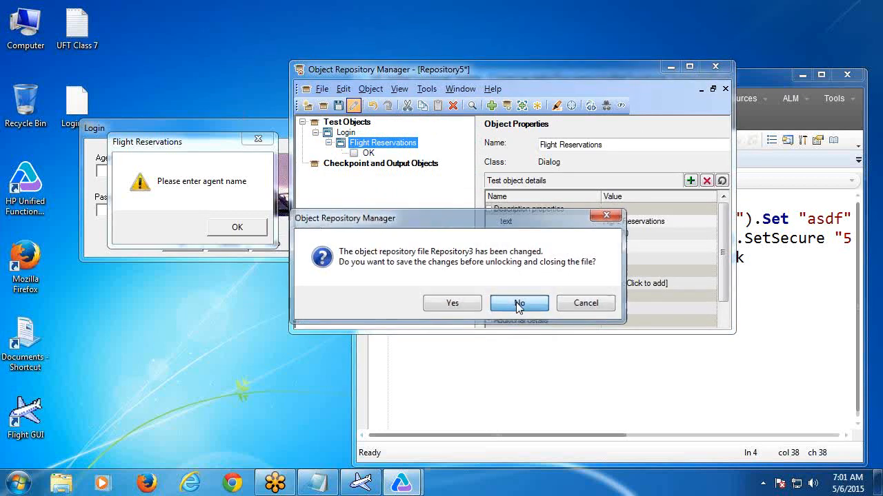
left_click(519, 303)
left_click(520, 303)
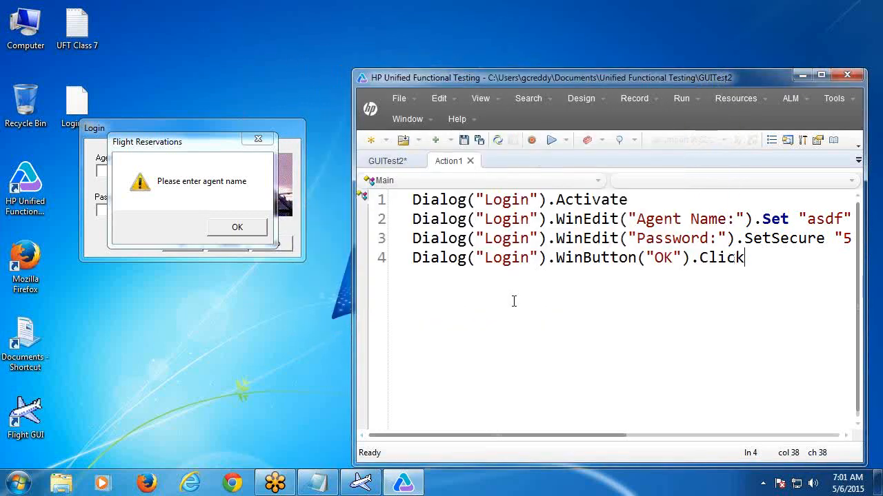
Dismiss the agent name message, log in to Flight Reservation with agent name "fffff" and the account password, and move its window clear of the script.
left_click(237, 227)
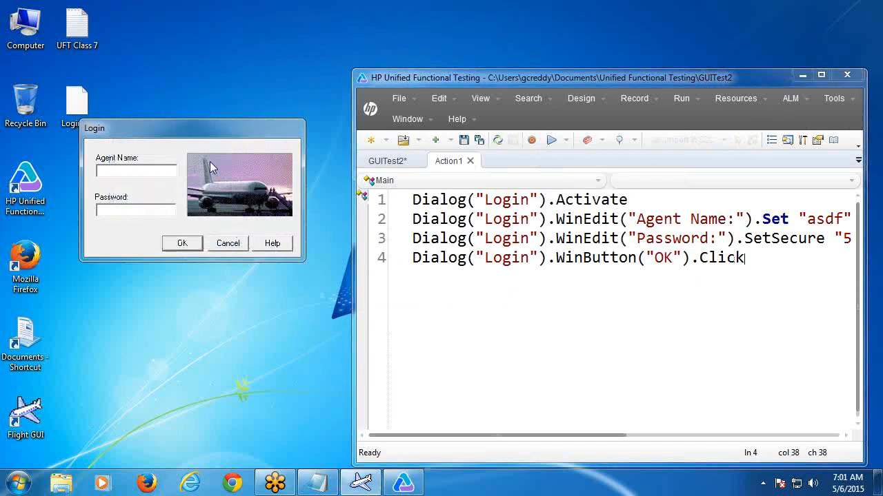
left_click_drag(203, 134, 205, 109)
type("fffff")
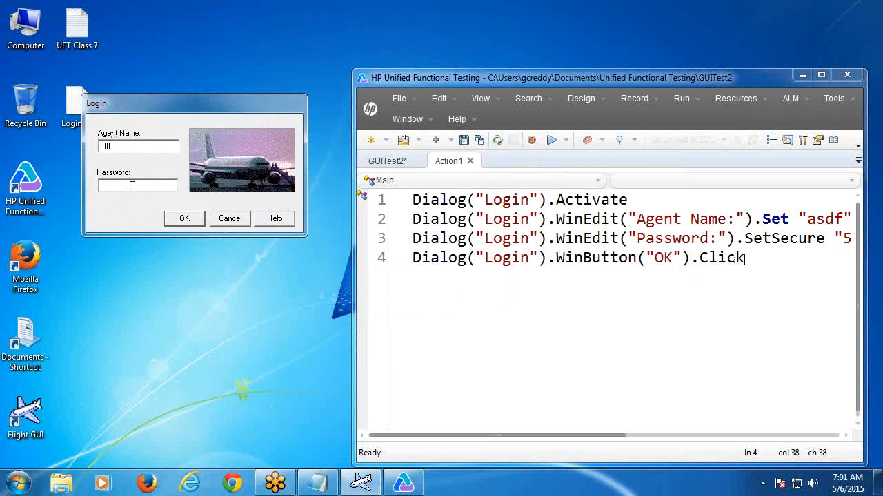
left_click(132, 187)
key("Return")
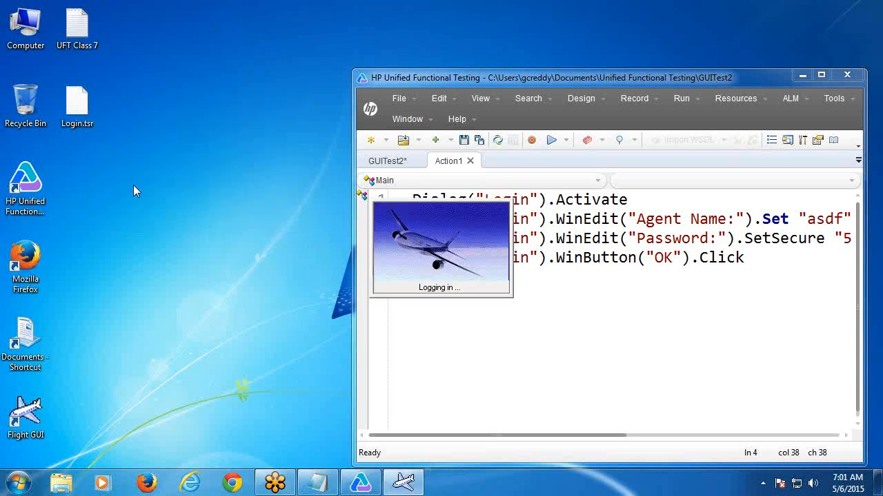
left_click_drag(417, 101, 198, 79)
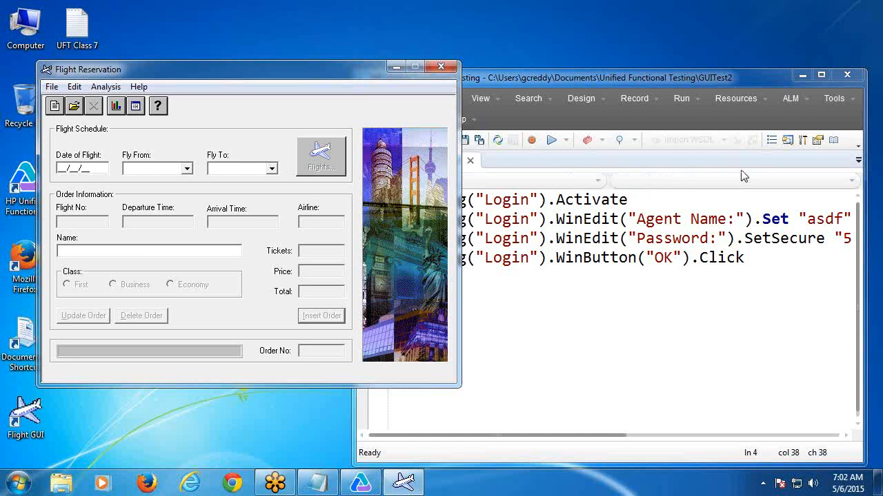
Open the Object Repository Manager and pick the Flight Reservation window as the object to add to the new repository.
left_click(729, 99)
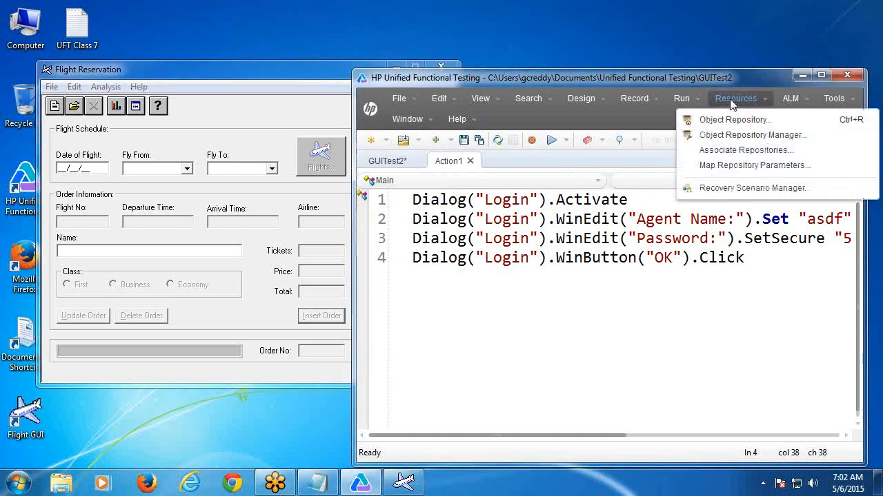
left_click(729, 135)
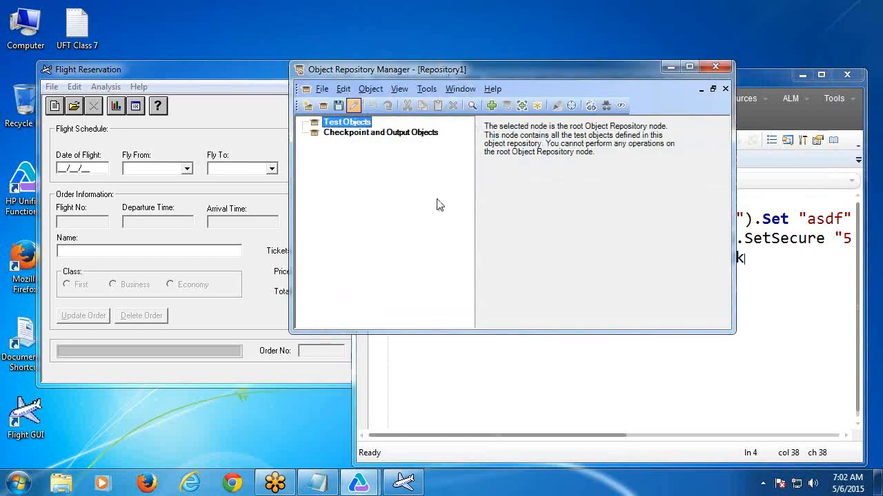
left_click(370, 89)
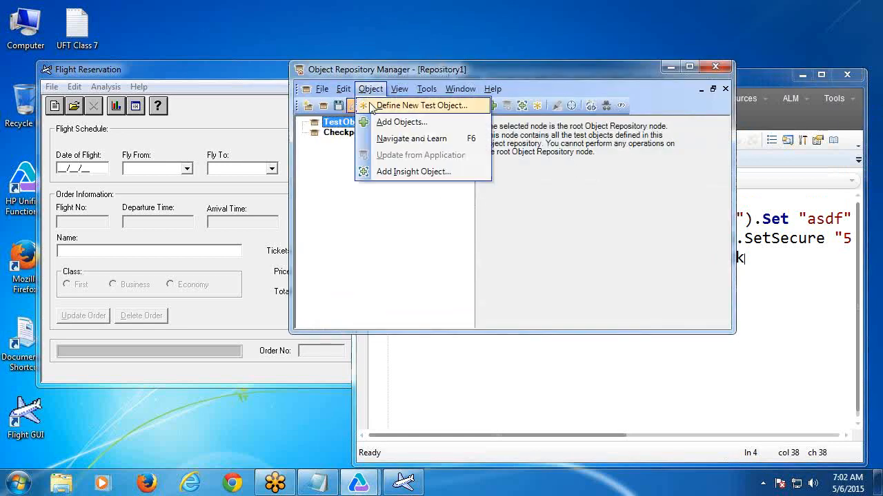
left_click(380, 122)
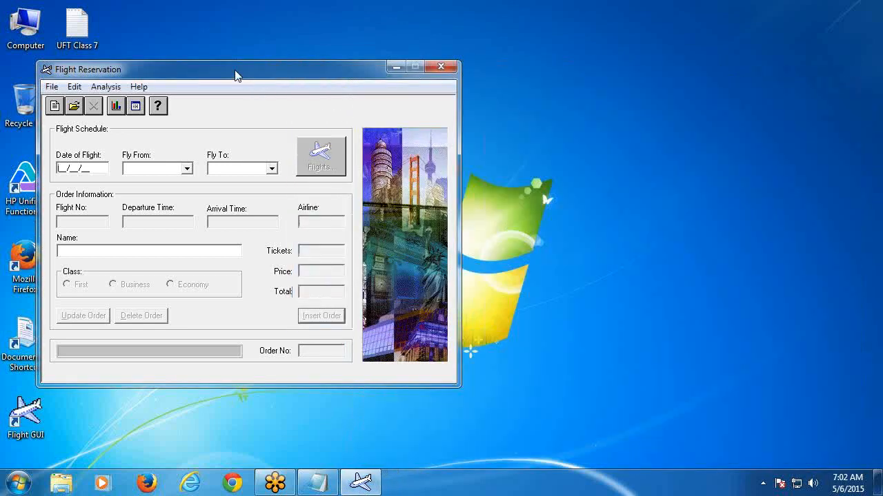
left_click(235, 71)
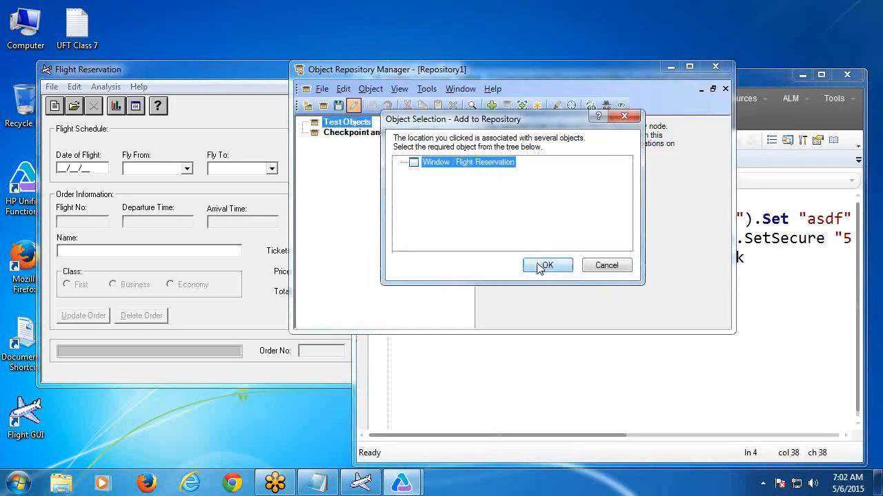
left_click(541, 268)
Learn the Flight Reservation window with the Selected object types filter limited to Button and Radio Button.
left_click_drag(434, 171, 462, 81)
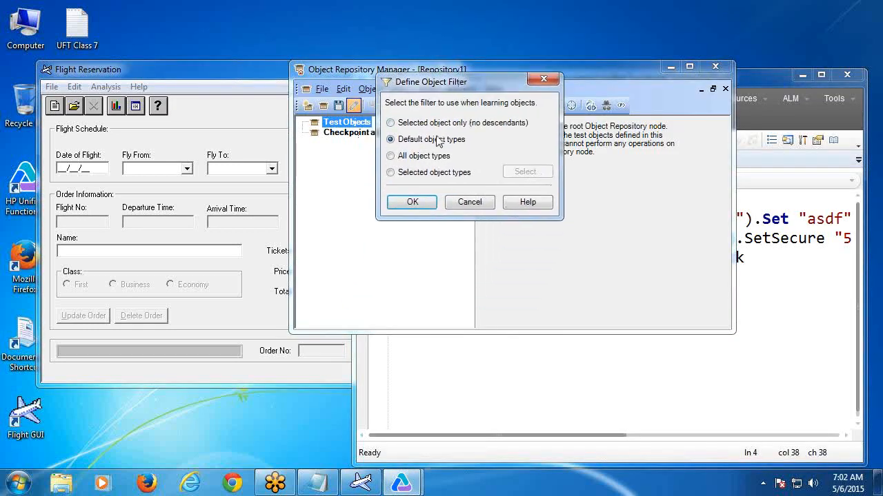
left_click(391, 173)
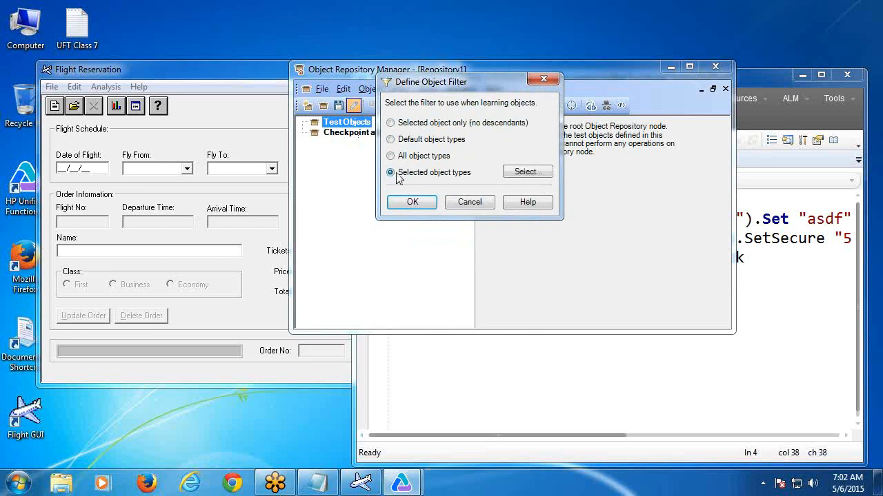
left_click(524, 172)
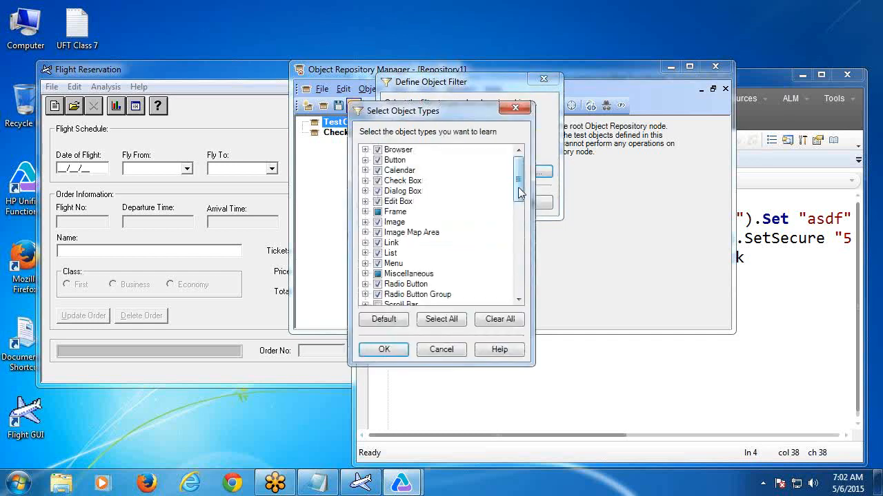
left_click(498, 319)
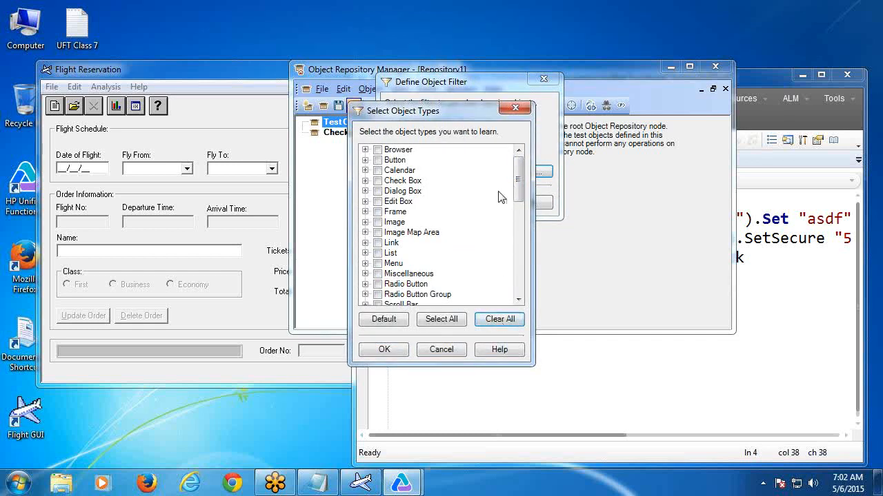
left_click(377, 160)
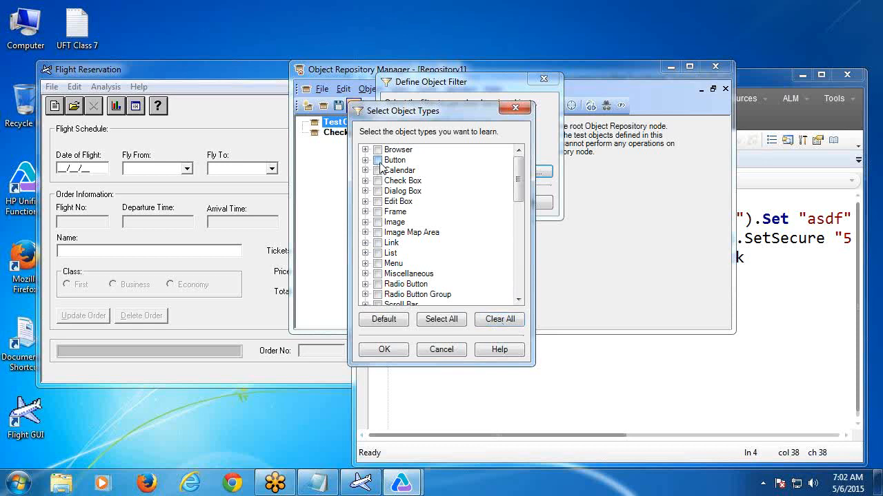
left_click(377, 284)
left_click(384, 350)
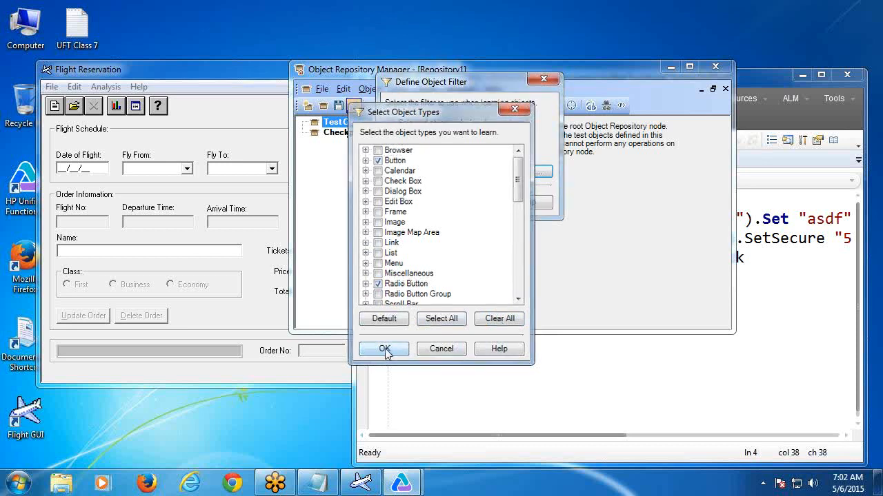
left_click(411, 203)
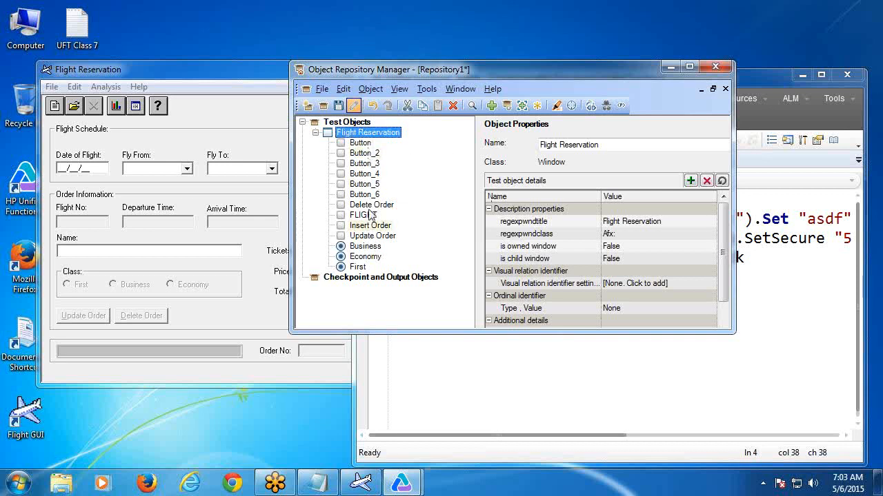
Close the Object Repository Manager without saving the repository and close the Flight Reservation application.
left_click(715, 72)
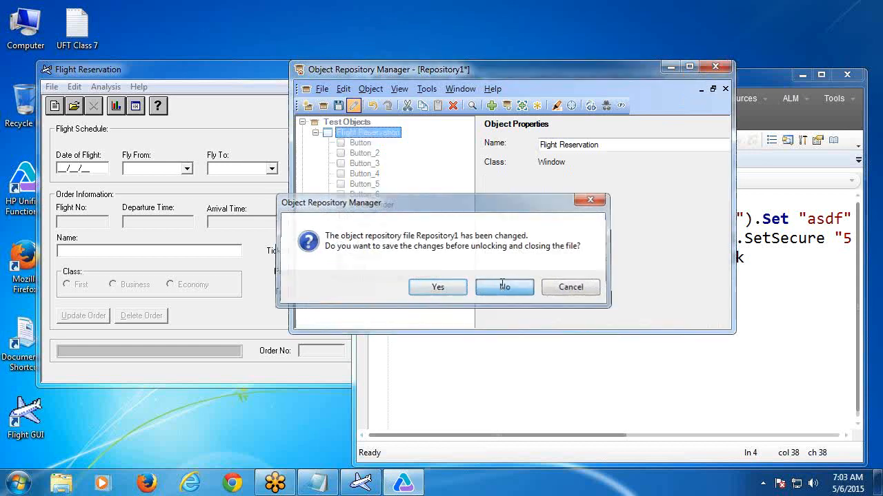
left_click(504, 287)
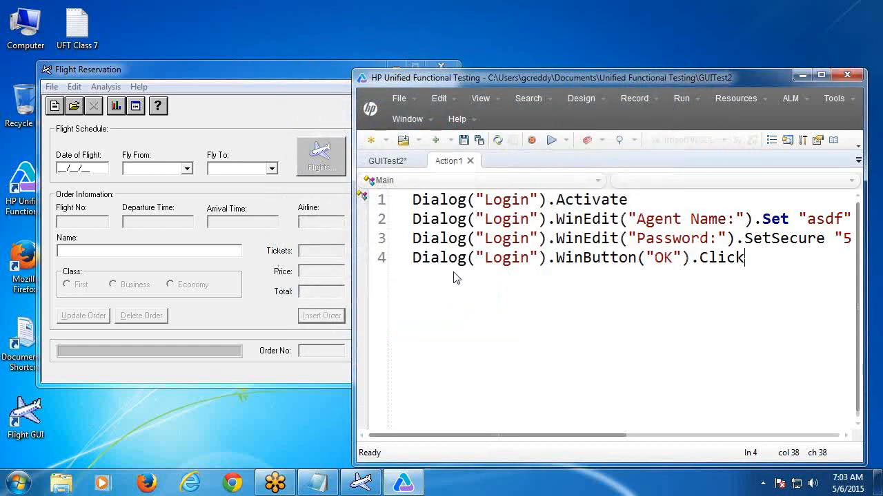
left_click(333, 81)
left_click(433, 67)
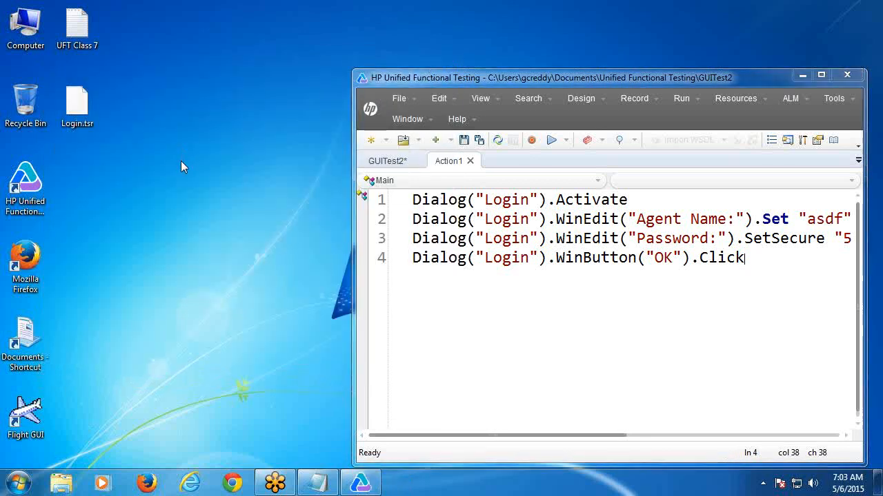
Switch to the UFT Class 7 notes in Notepad and delete the blank line beneath the underlined "Options:" heading.
left_click(315, 482)
scroll(90, 213, "down", 2)
scroll(91, 213, "up", 2)
scroll(50, 183, "down", 2)
left_click(40, 133)
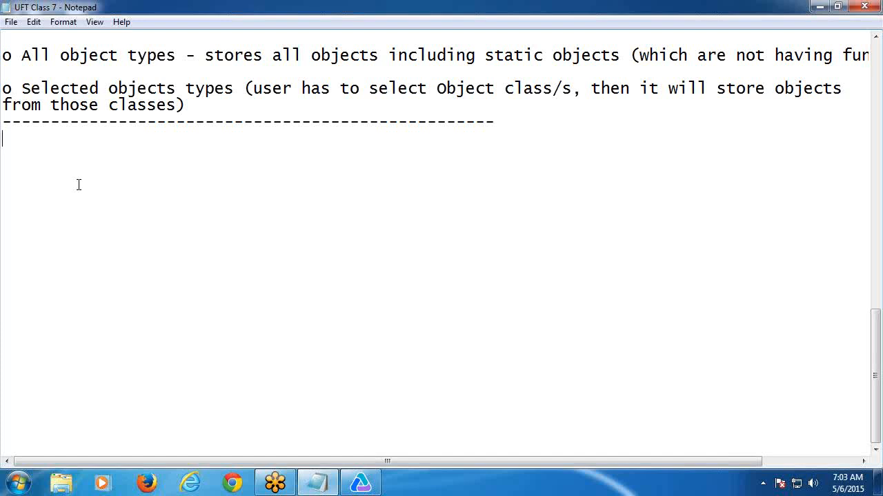
scroll(140, 214, "up", 7)
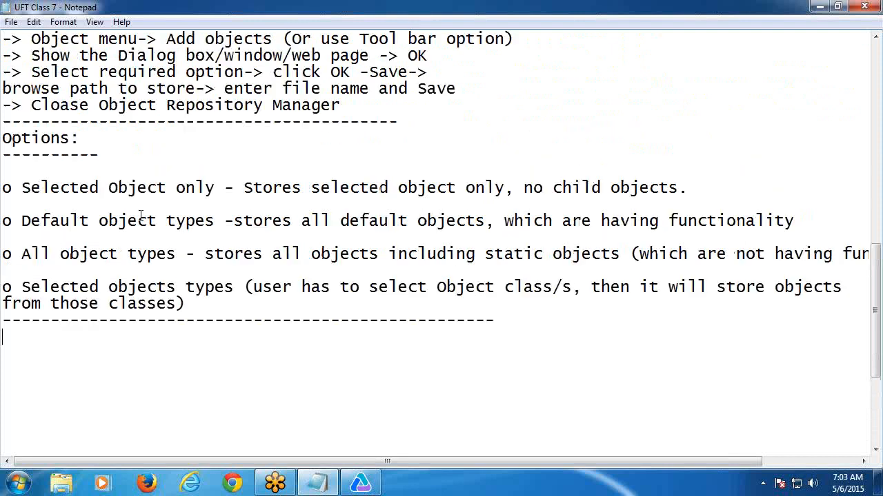
left_click(28, 317)
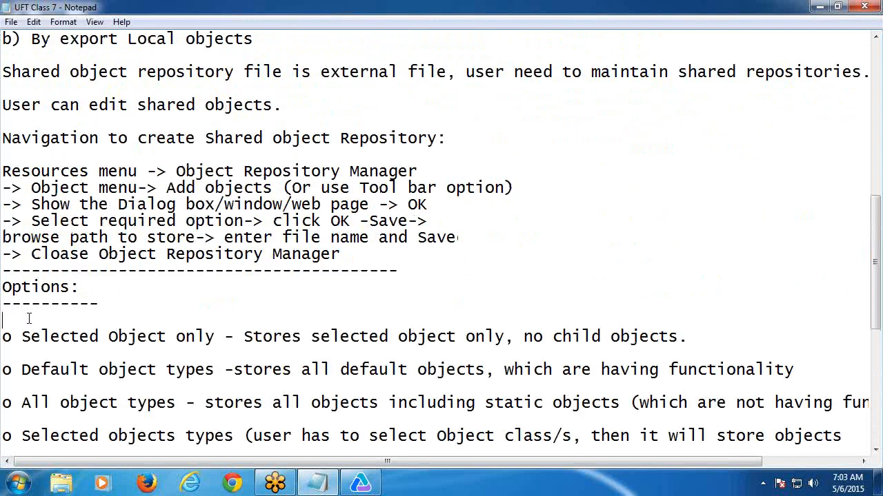
key("Delete")
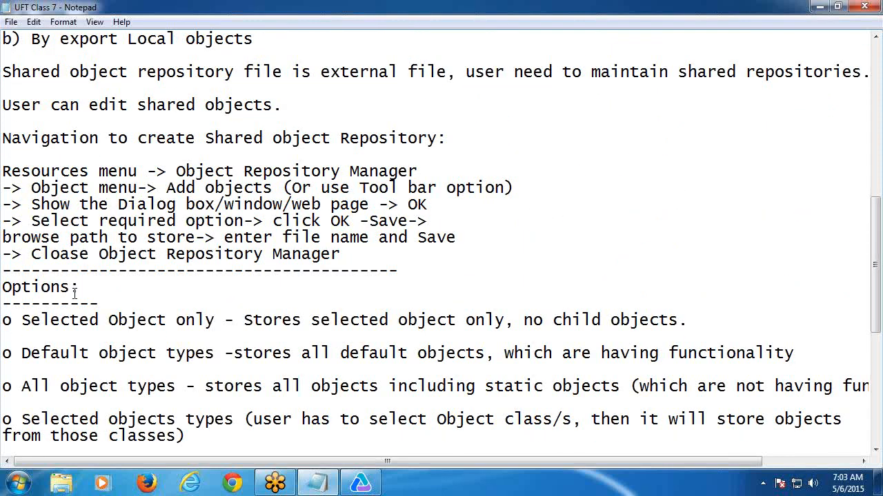
Add the heading "Operations on Object Repository:" with a dashed underline at the end of the notes.
scroll(75, 292, "up", 4)
scroll(74, 292, "up", 6)
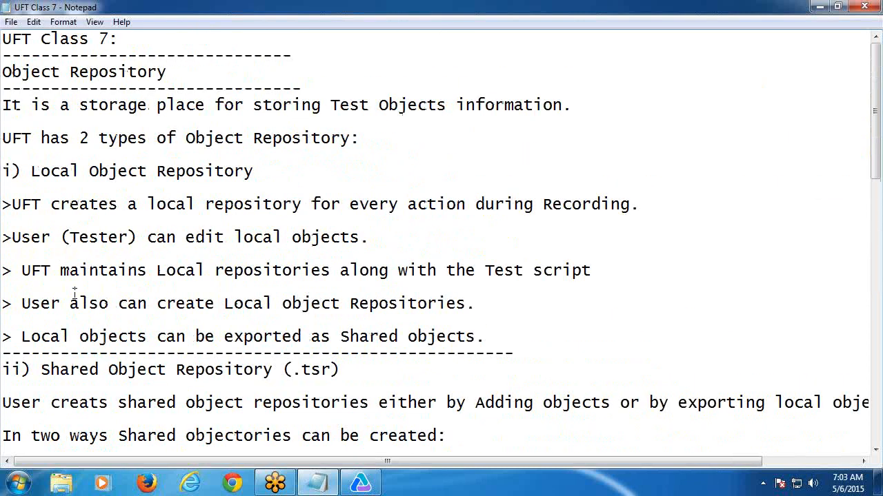
scroll(62, 282, "down", 14)
scroll(59, 278, "down", 2)
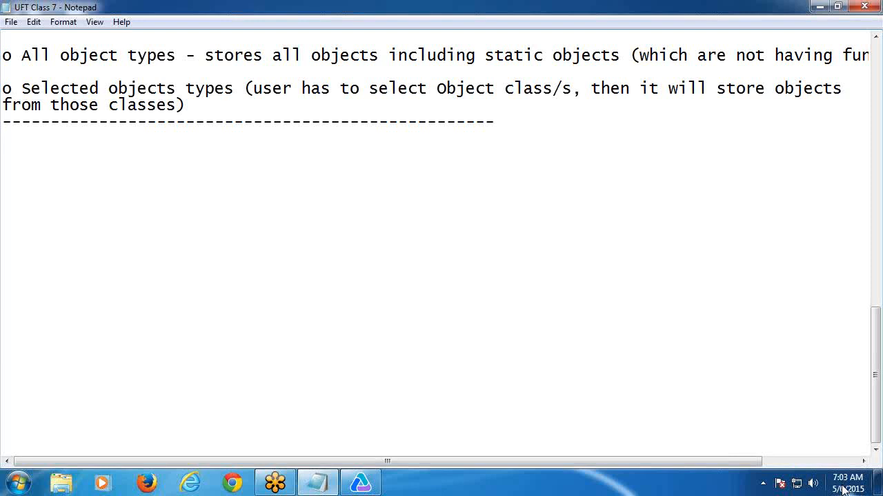
type("Operations ")
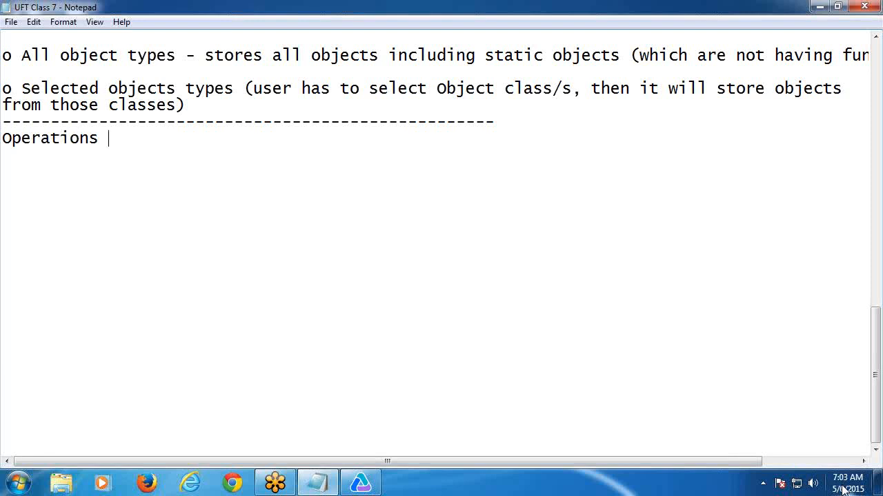
type("on Object Re")
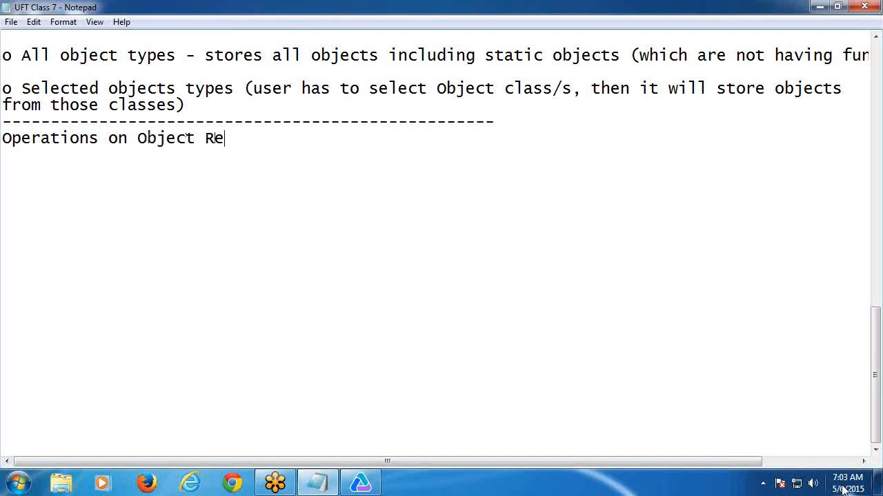
type("pository")
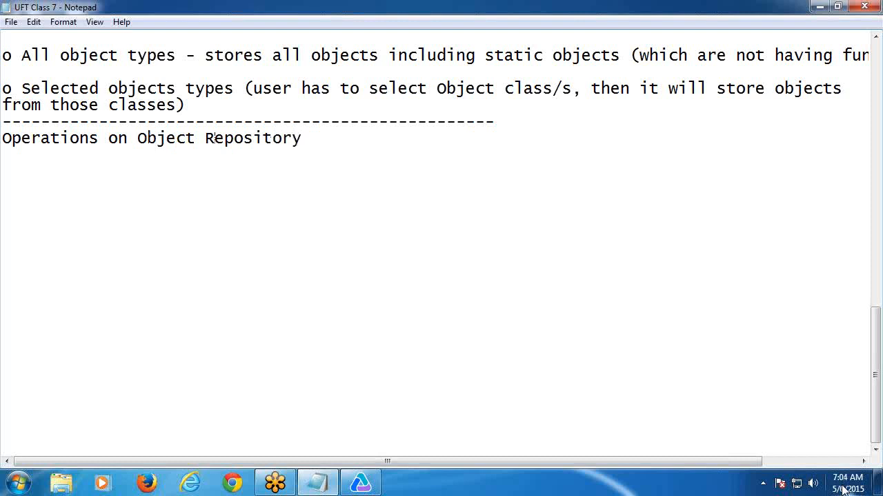
type(":")
key("Return")
key("Return")
type("-------------------------------")
key("Return")
key("Return")
Add the items "i) Add objects (Local, Shared)" and "ii) Rename Objects (Local, Shared)" under the Operations on Object Repository heading, separated by a blank line.
type("i) Add objects")
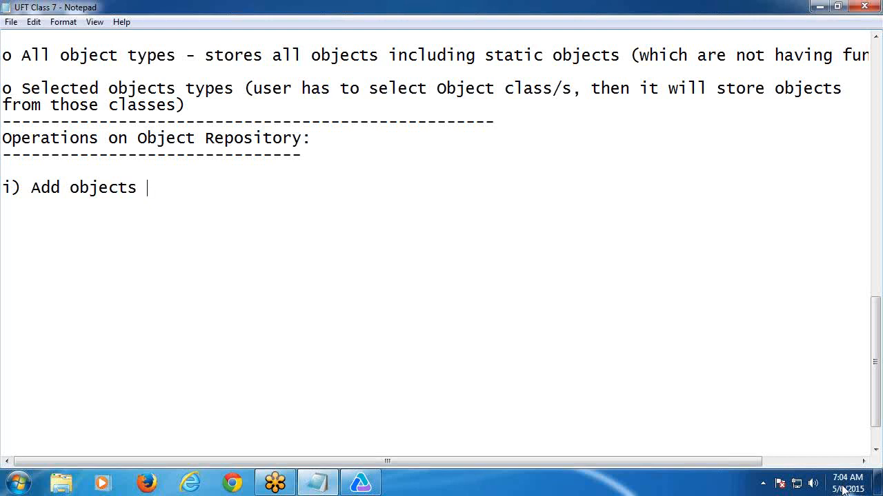
type("(Local, Shared)")
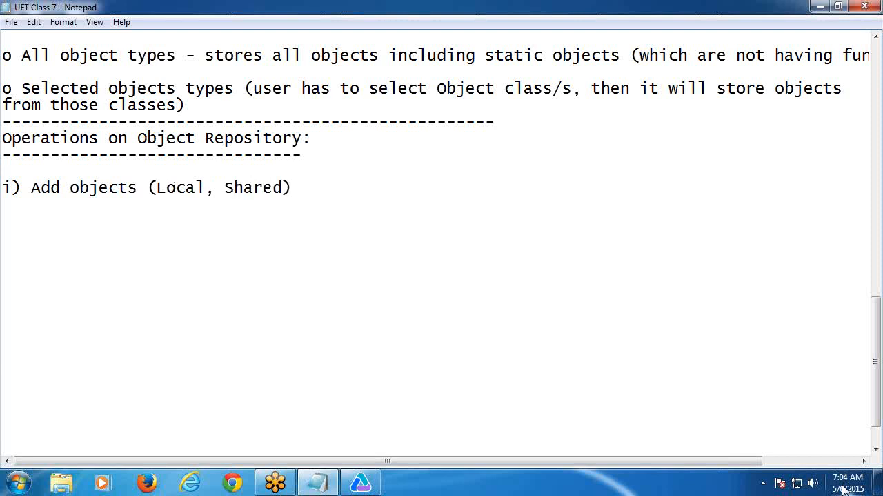
key("Return")
key("Return")
type("ii) ")
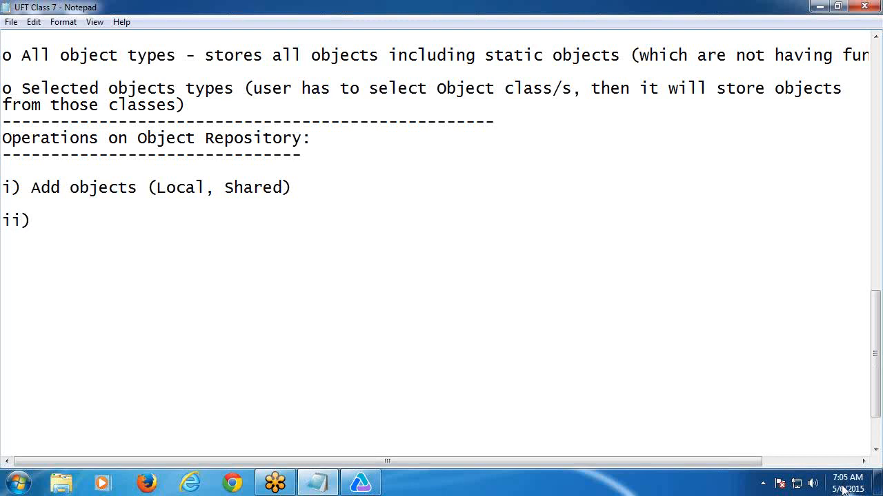
type("Rename O")
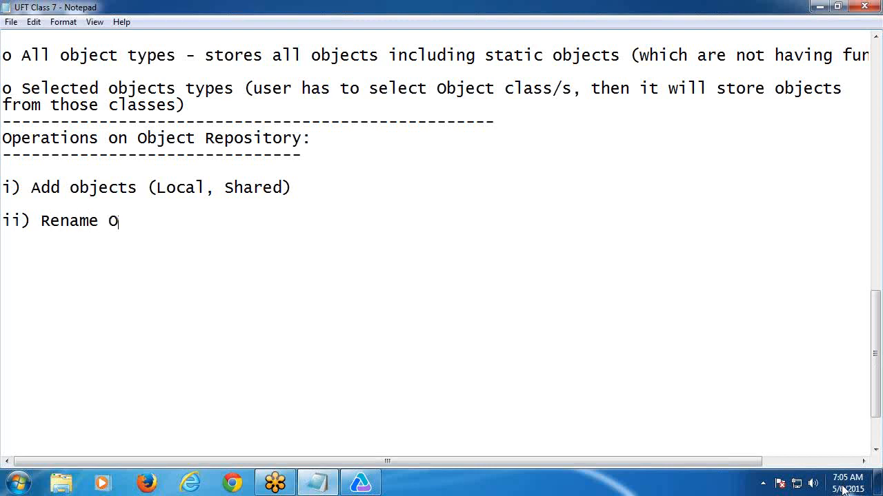
type("bjects (")
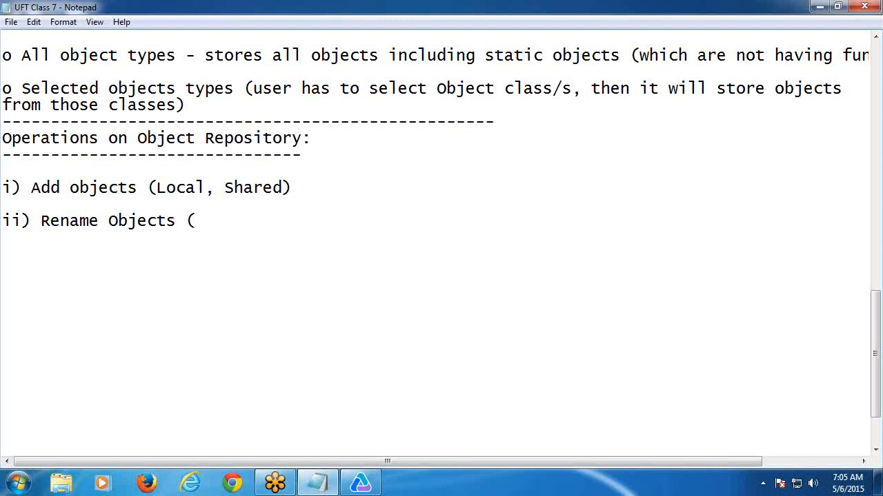
left_click_drag(158, 189, 294, 189)
key("ctrl+c")
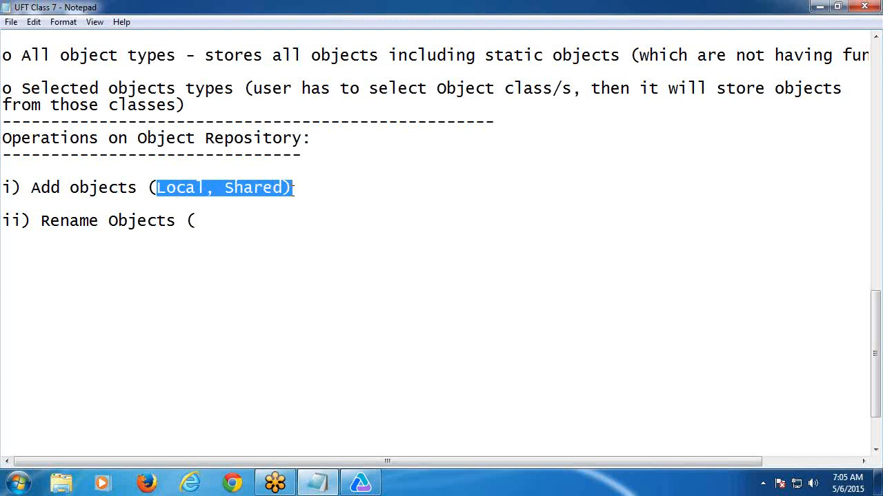
left_click(210, 222)
key("ctrl+v")
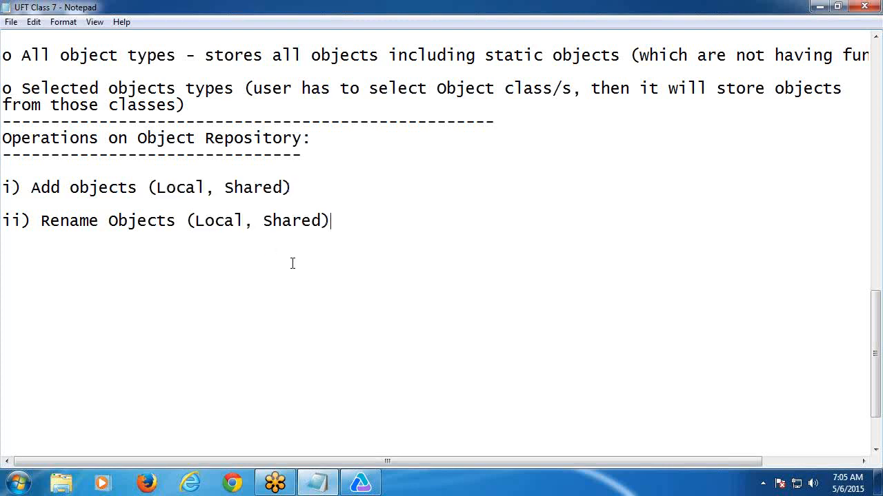
Add the list item "iii) Delete Objects (Local, Shared)" below the Rename Objects item, leaving a blank line between them.
key("Return")
key("Return")
type("iii) ")
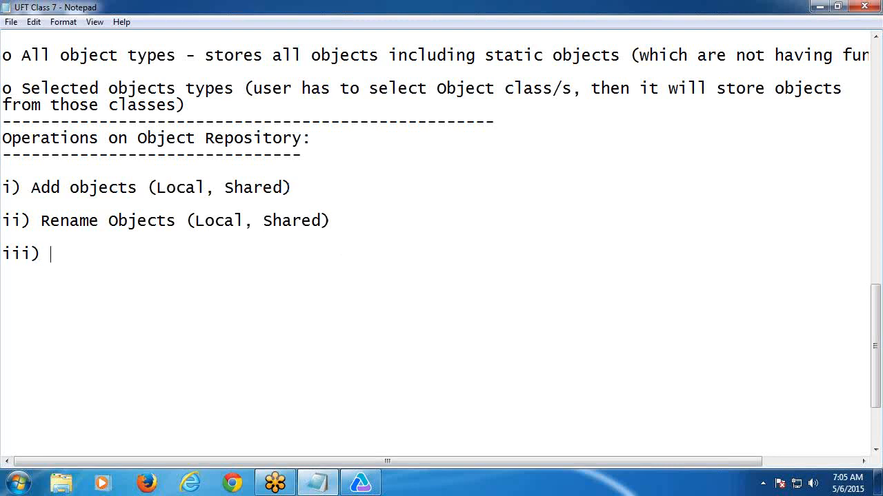
type("Delete ")
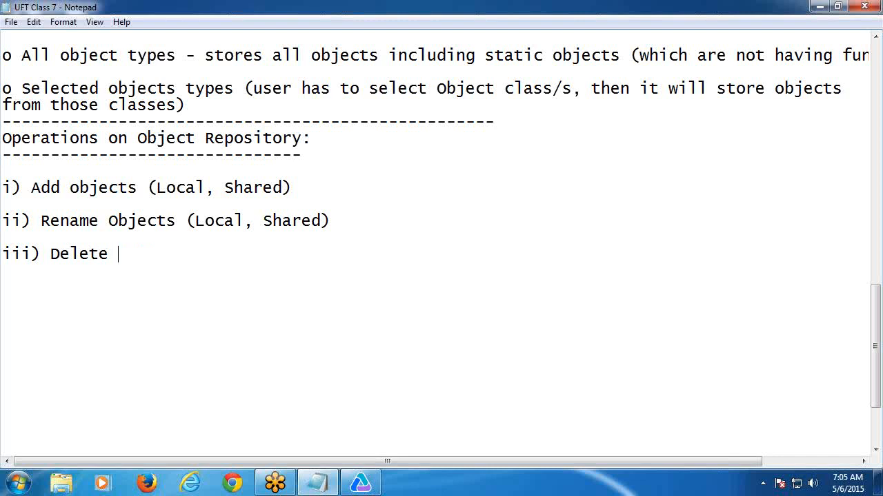
type("Objects (")
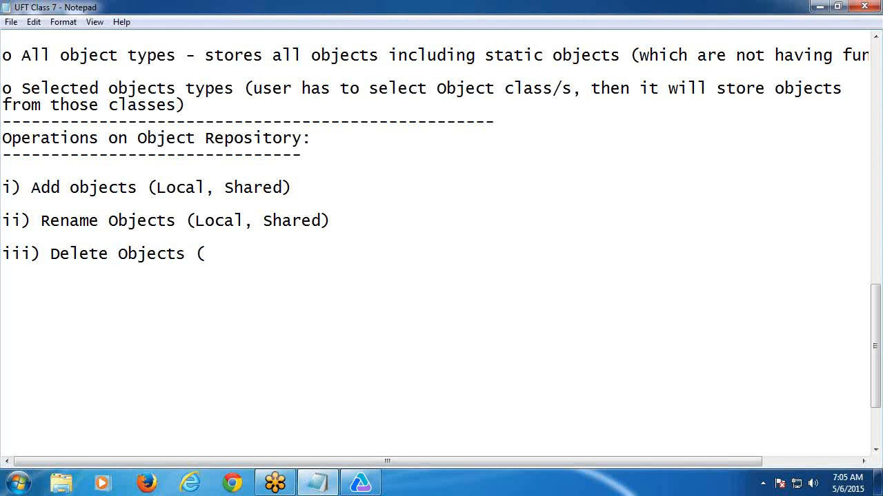
type("Local, Shared)")
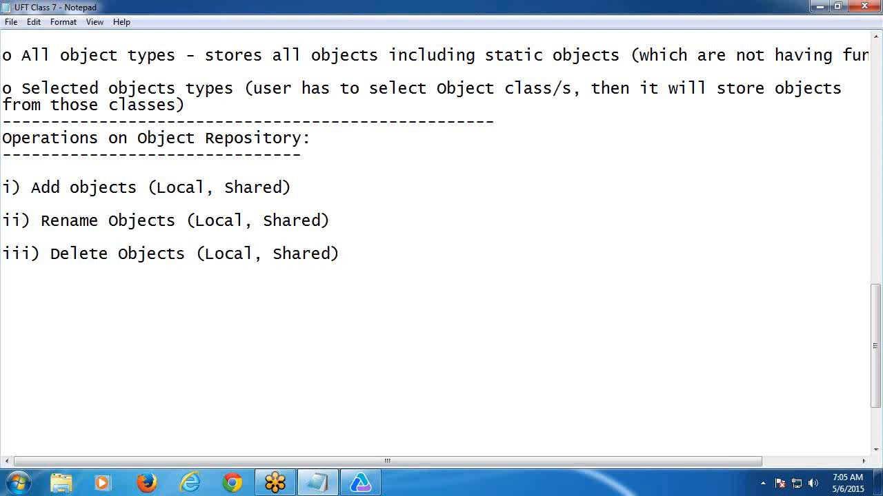
Add the list item "iv) Export Local objects" below the Delete Objects item, with Export capitalized.
key("Return")
key("Return")
type("iv) export")
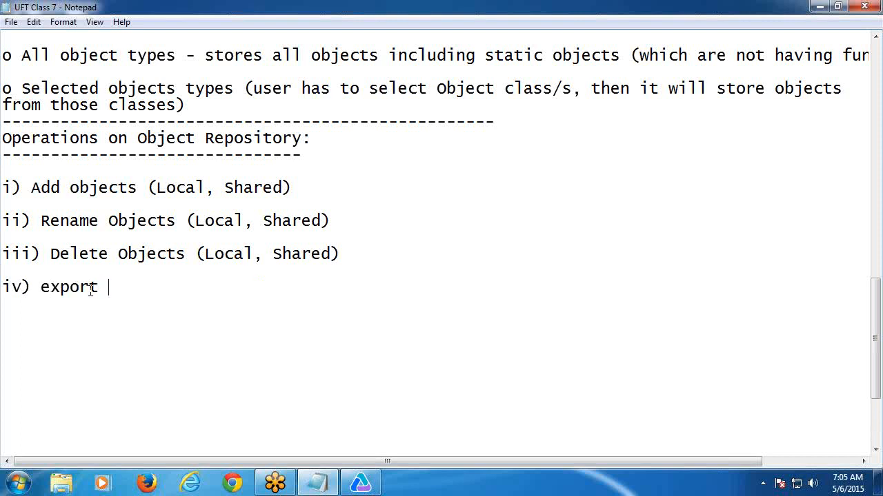
left_click_drag(40, 288, 50, 288)
type("E")
left_click(115, 294)
type("(Local, Shared)")
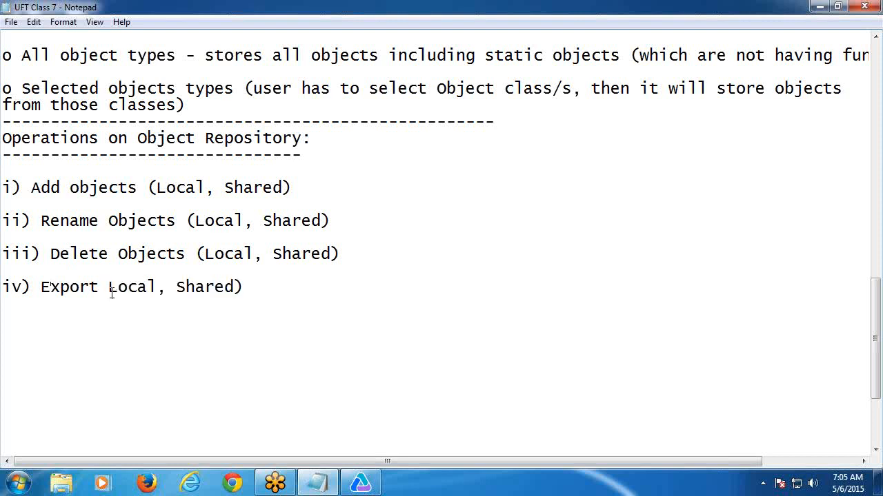
left_click_drag(109, 286, 250, 285)
type("Loc")
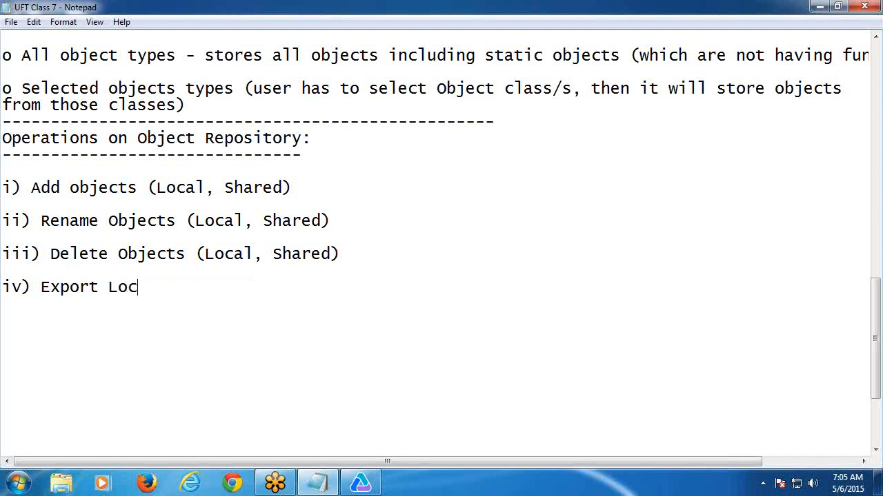
type("al objects")
key("Return")
Add the list item "v) Merge Repositories" below the Export Local objects item, with Merge capitalized.
scroll(205, 258, "down", 2)
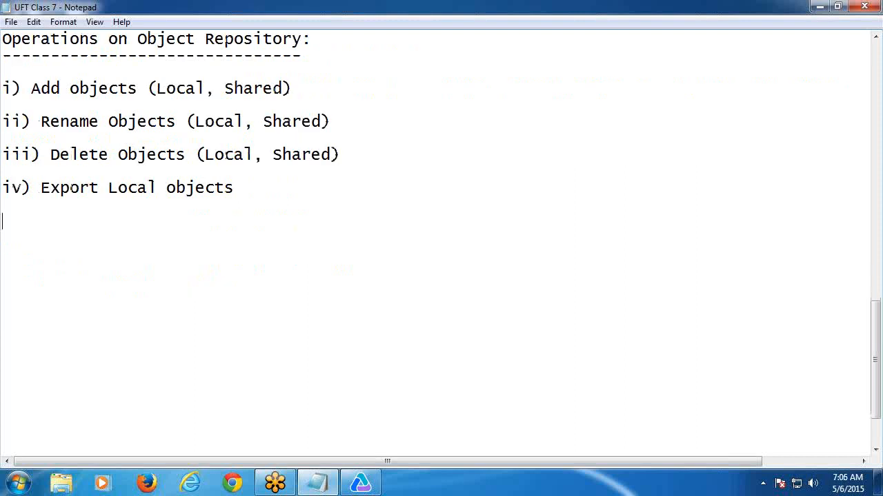
type("v) merge")
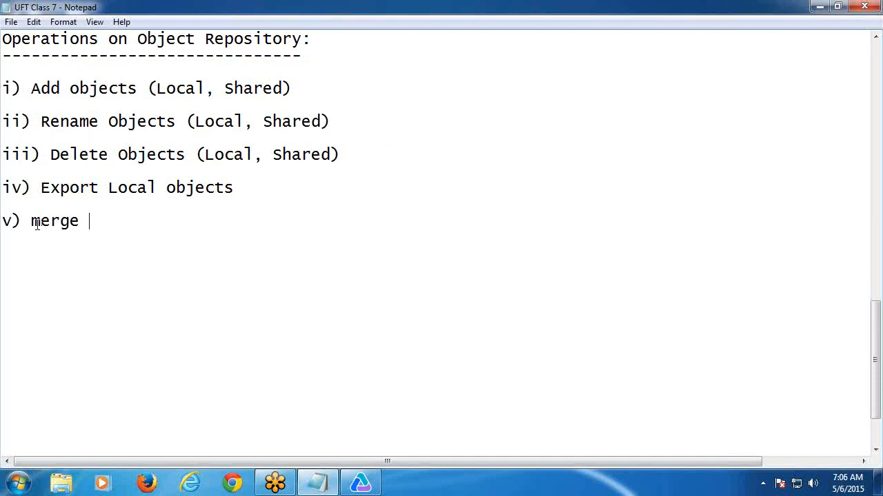
left_click_drag(31, 221, 41, 220)
type("M")
left_click(93, 221)
type("Repos")
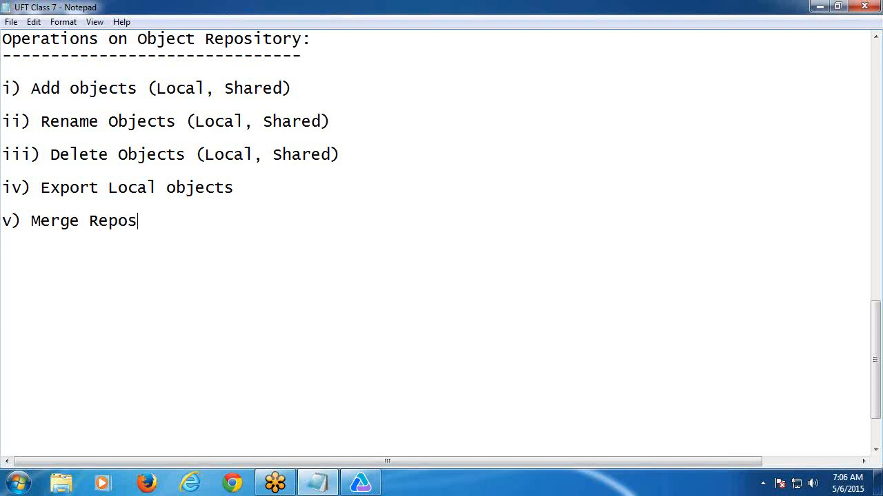
type("itories")
key("Return")
key("Return")
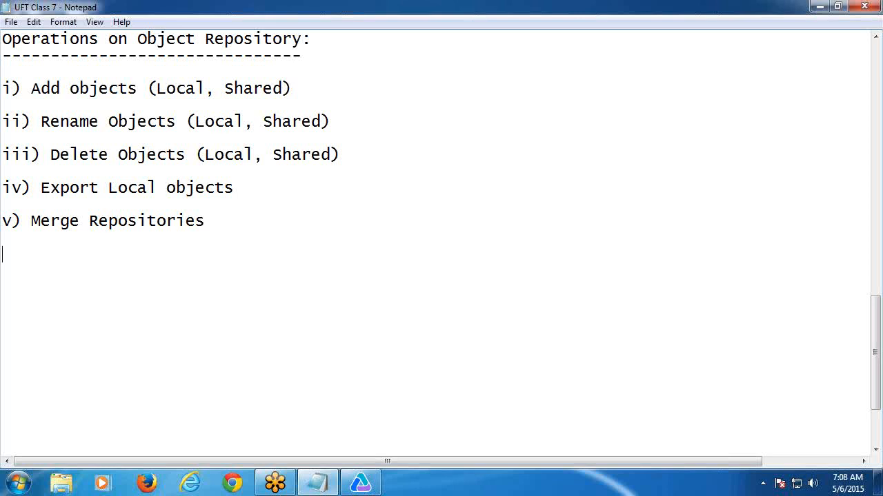
Add the list item "vi) Associate shared object Repositories" below Merge Repositories, with a capital R in Repositories.
scroll(108, 239, "down", 1)
scroll(109, 240, "down", 1)
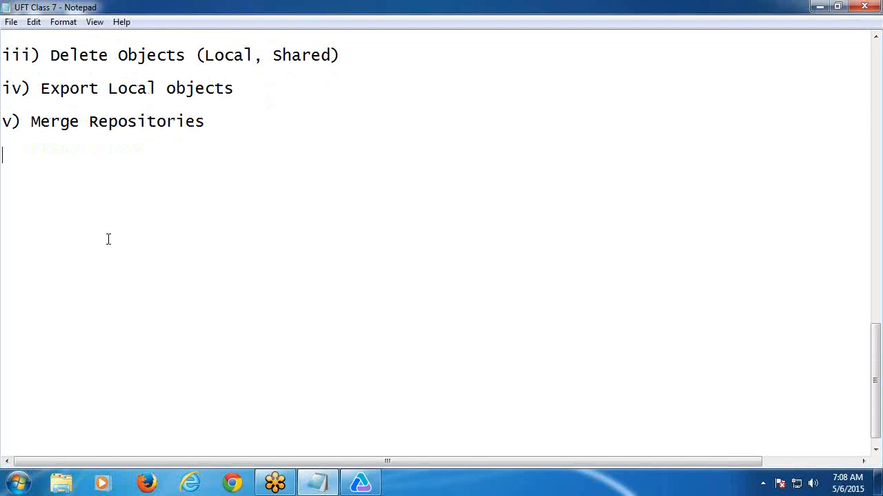
type("vi)")
type("Assi")
key("BackSpace")
type("oci")
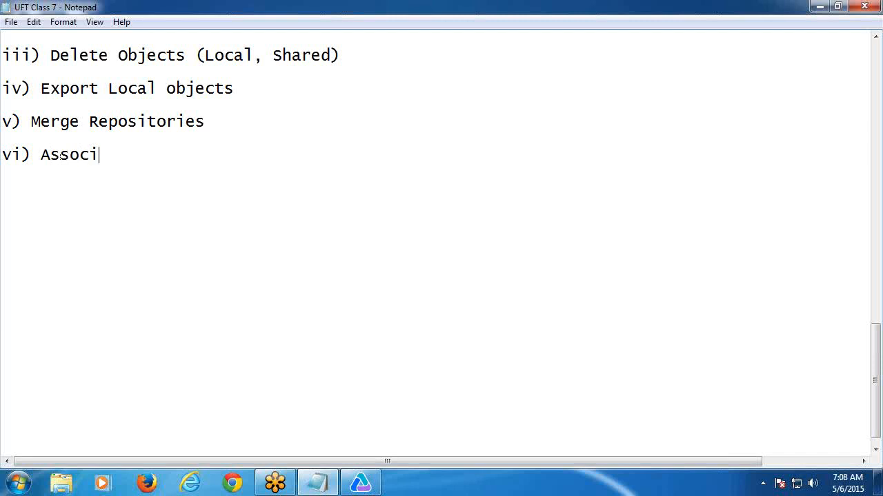
type("ate shared ")
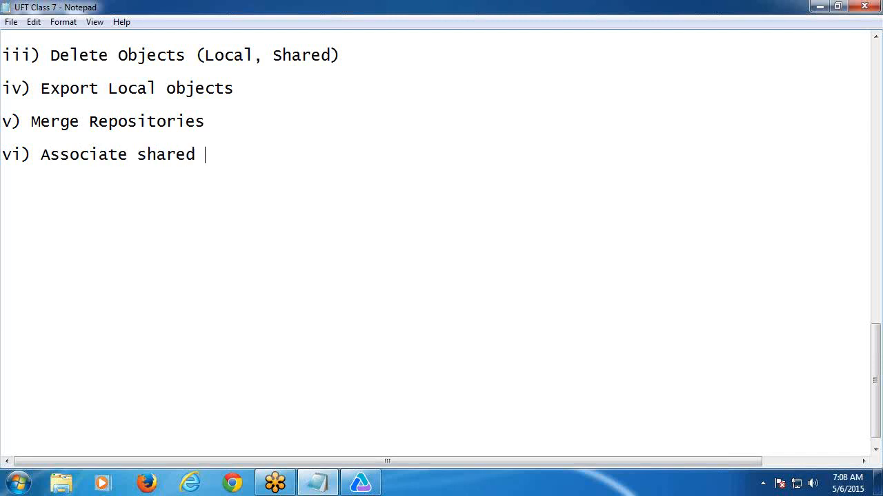
type("object ")
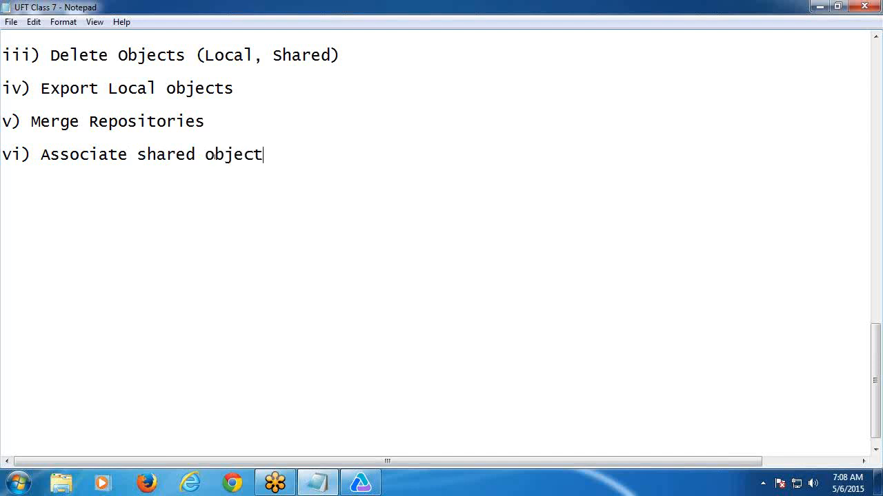
type("reposito")
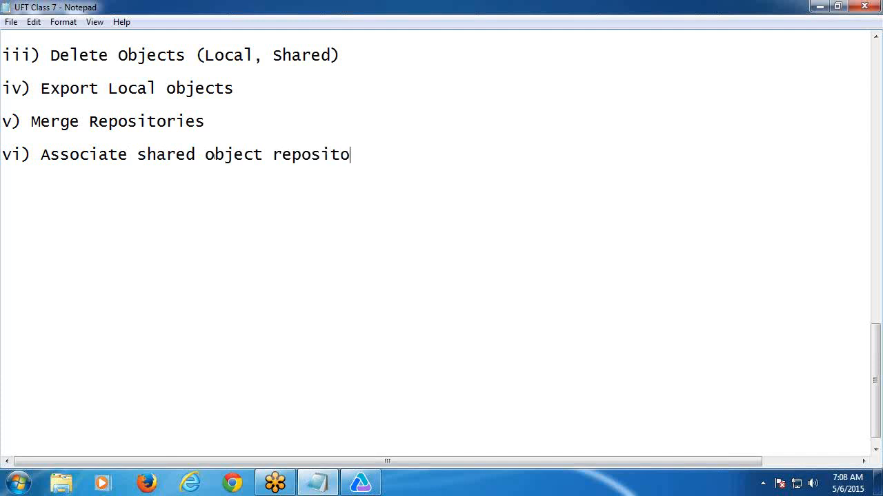
type("ries")
key("Return")
key("Return")
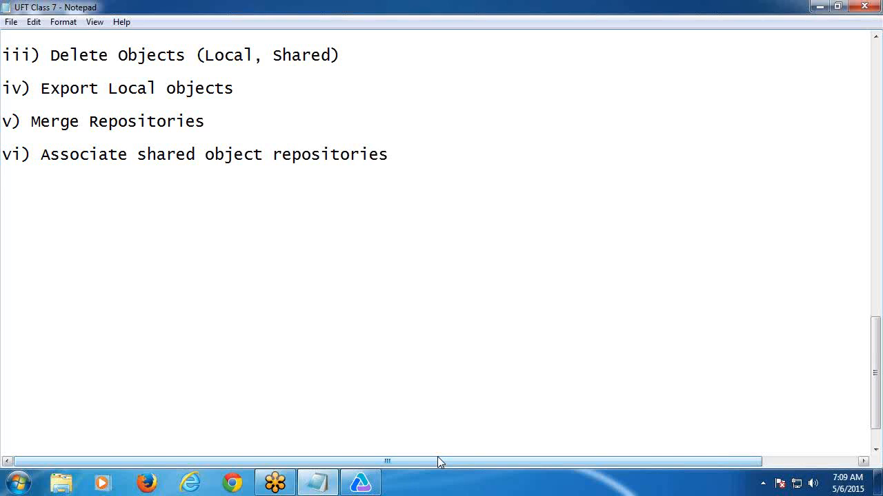
left_click_drag(273, 153, 279, 148)
type("R")
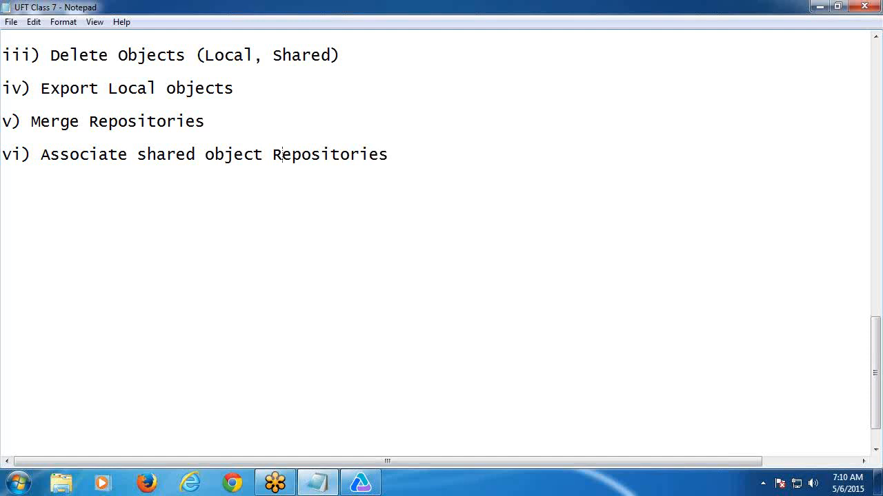
Add the list item "vii) Load Shared Repositories during execution." below the item on associating shared object repositories.
left_click(13, 184)
type("vii)")
type("Load S")
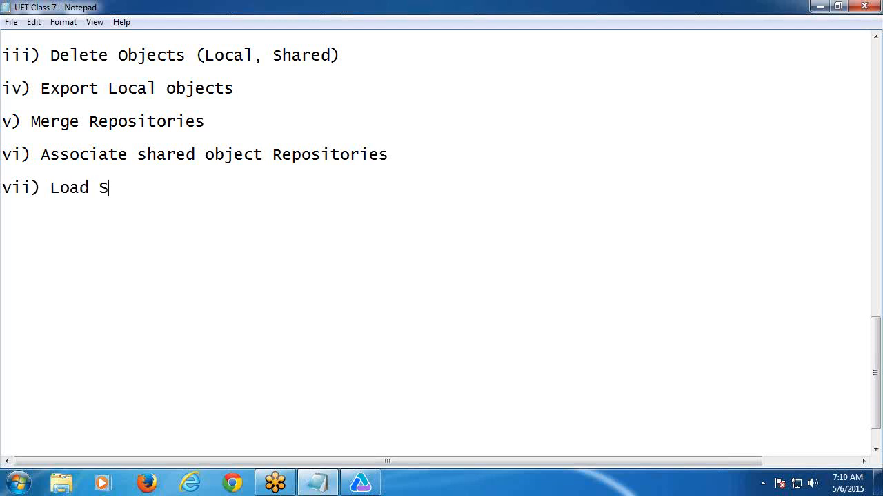
type("hared R")
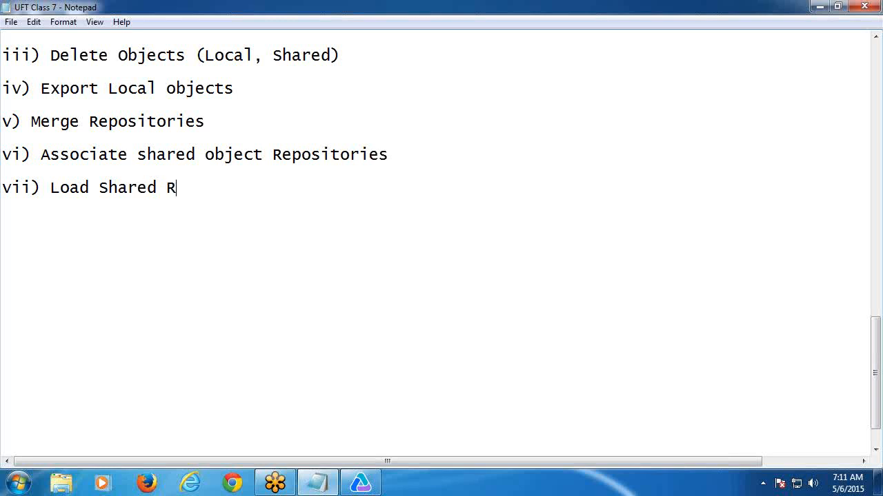
type("epositorie")
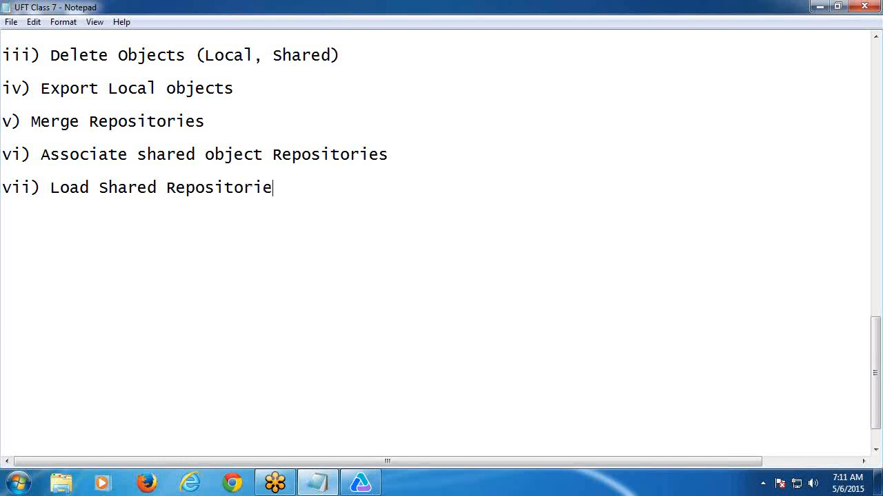
type("s ar")
key("BackSpace")
key("BackSpace")
type("during ")
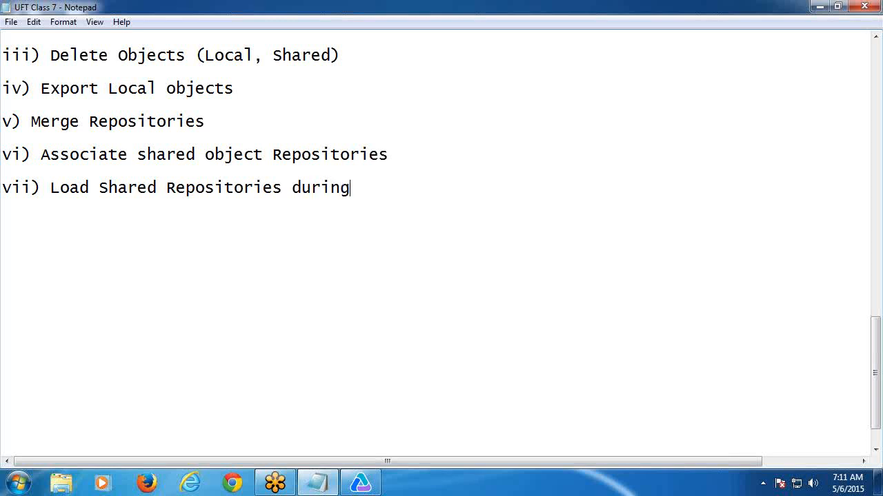
type("execution.")
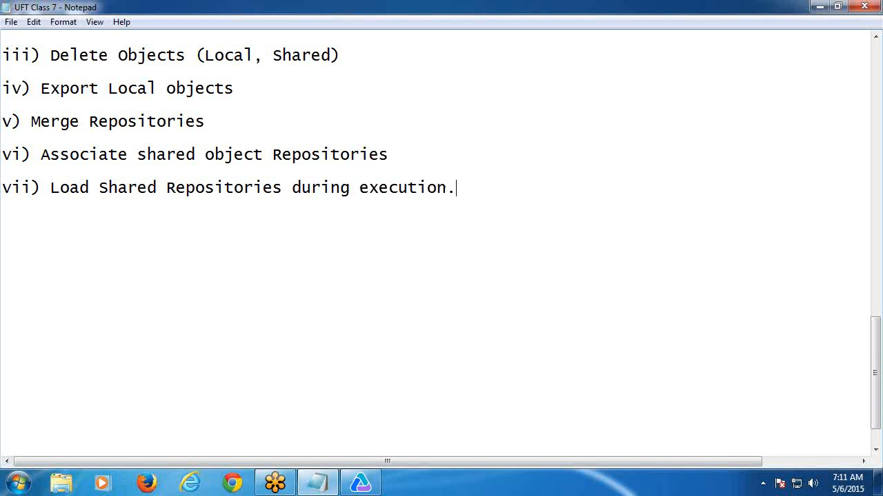
Add the list item "viii) Map objects in between OR and AUT." at the end of the operations list.
key("Return")
type("viii)")
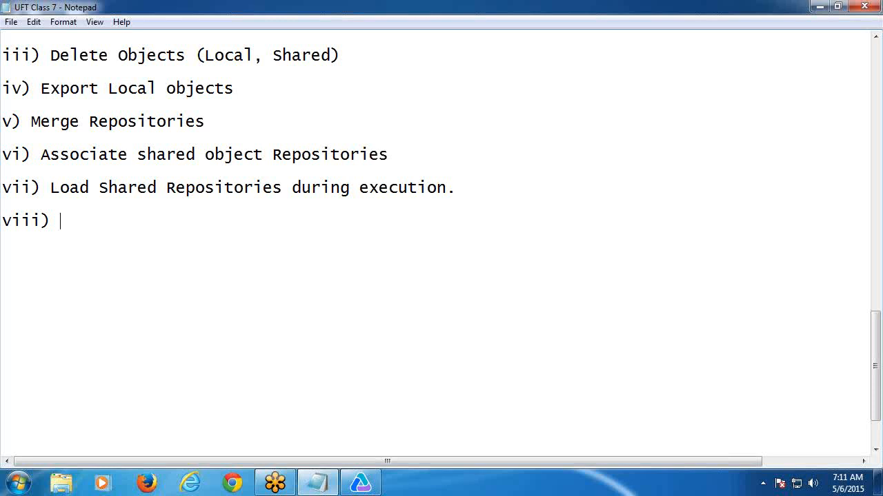
type("Map objects in between OR and AUT.")
key("Return")
key("Return")
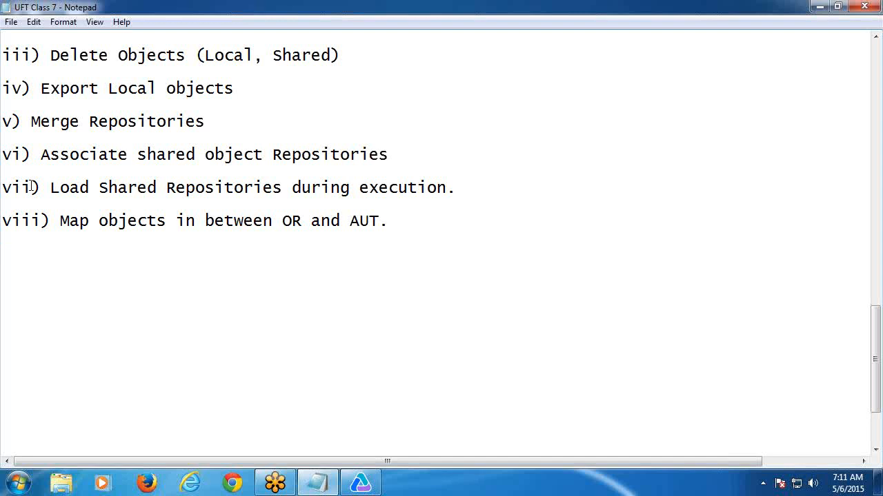
Add the list item "ix) Export Test objects to XML/Import Test objects from XML" below the item on mapping objects.
type("ix)")
scroll(177, 343, "up", 1)
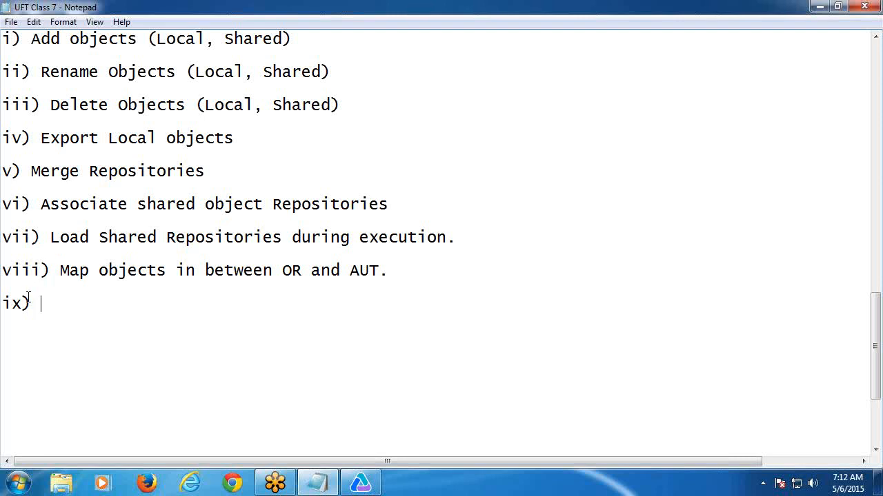
scroll(94, 342, "up", 1)
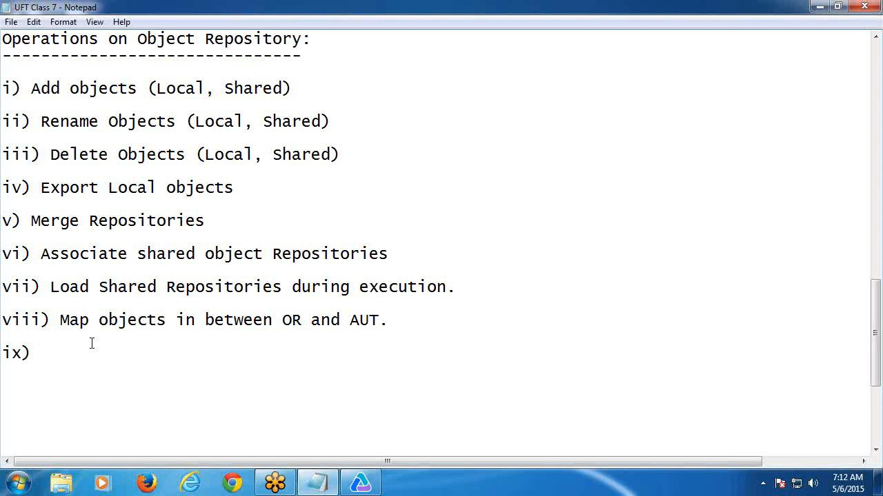
scroll(89, 342, "down", 3)
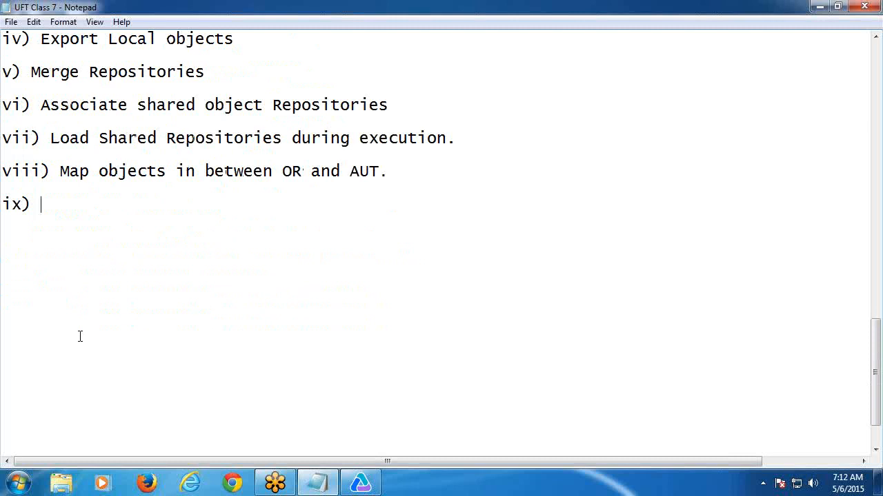
type("Export Test objects to XML/")
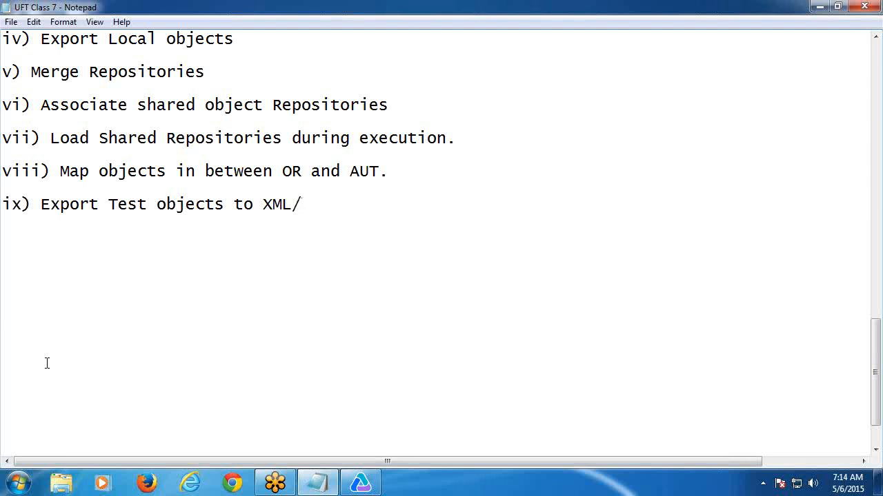
type("Impo")
type("rt T")
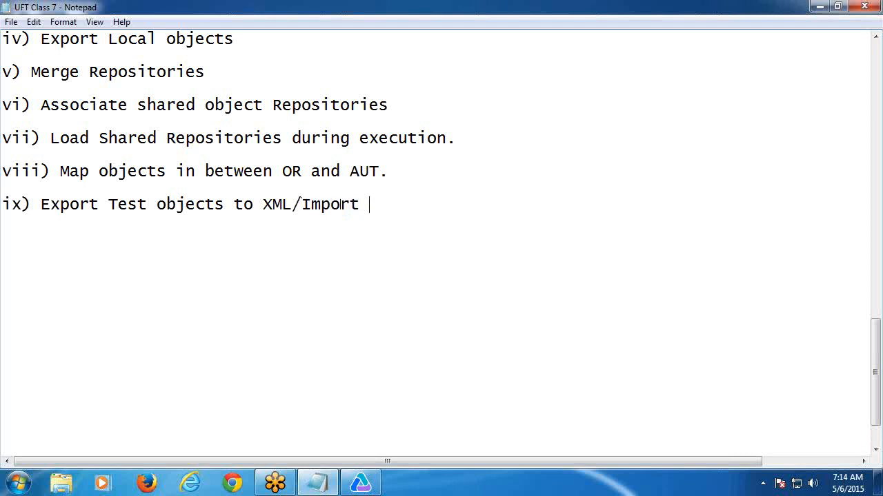
type("est objec")
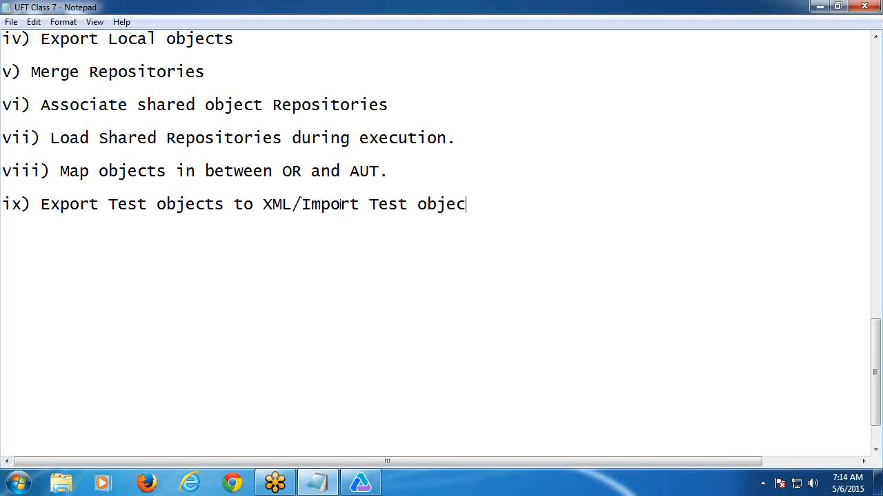
type("ts from ")
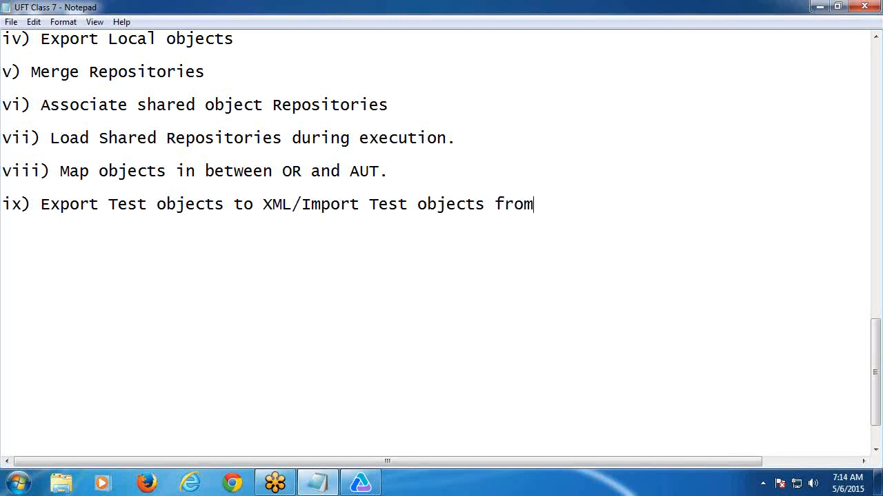
type("XML")
key("Return")
key("Return")
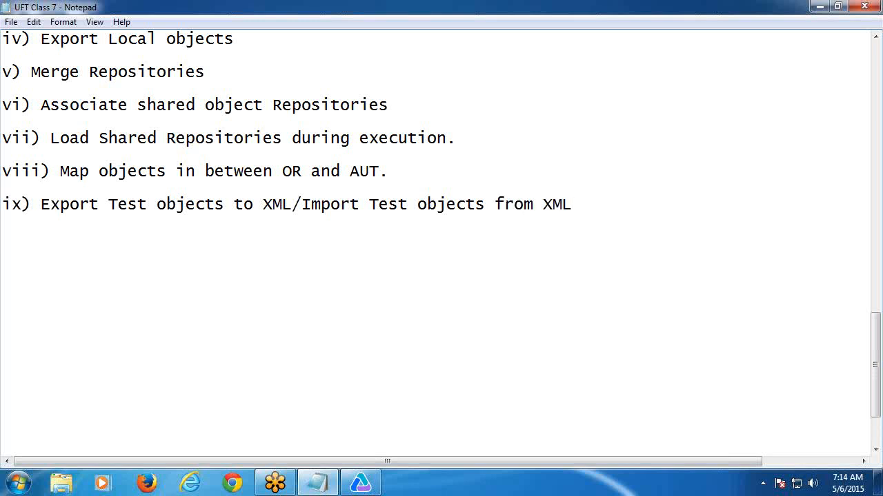
Add the list item "x) Define New Test Objects" and close the operations list with a dashed line beneath it.
type("x) Defin")
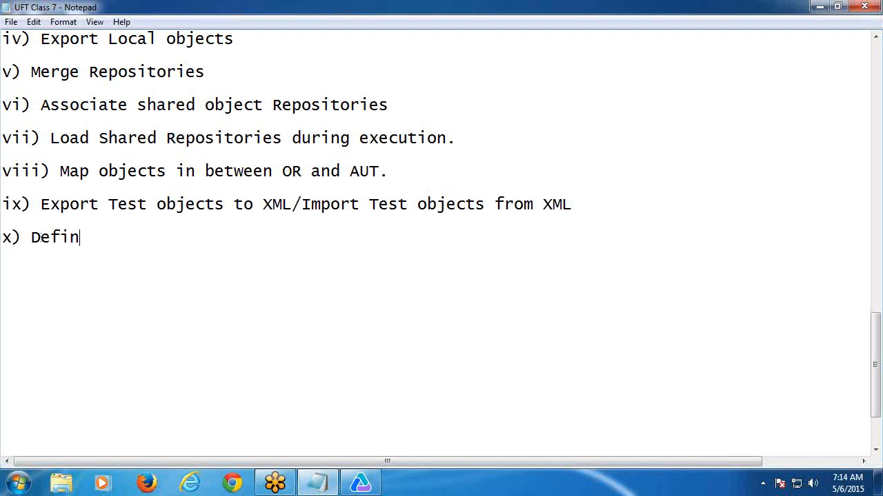
type("e New Test")
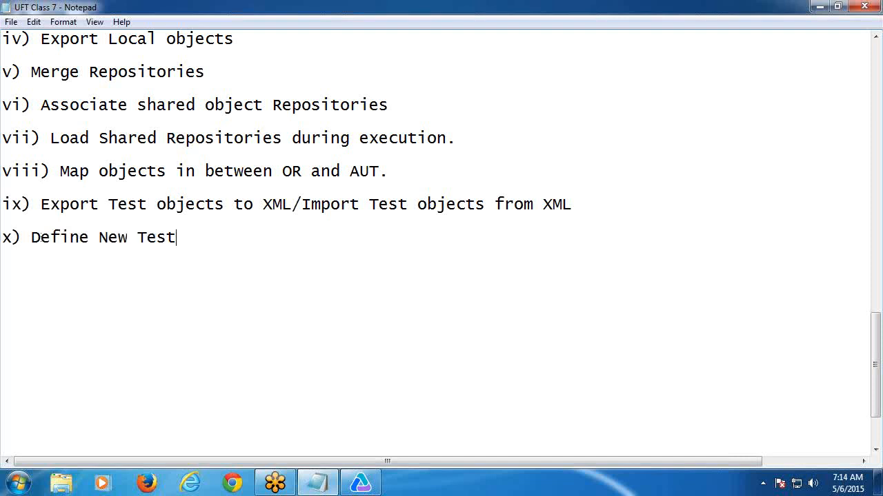
type(" Objects")
key("Return")
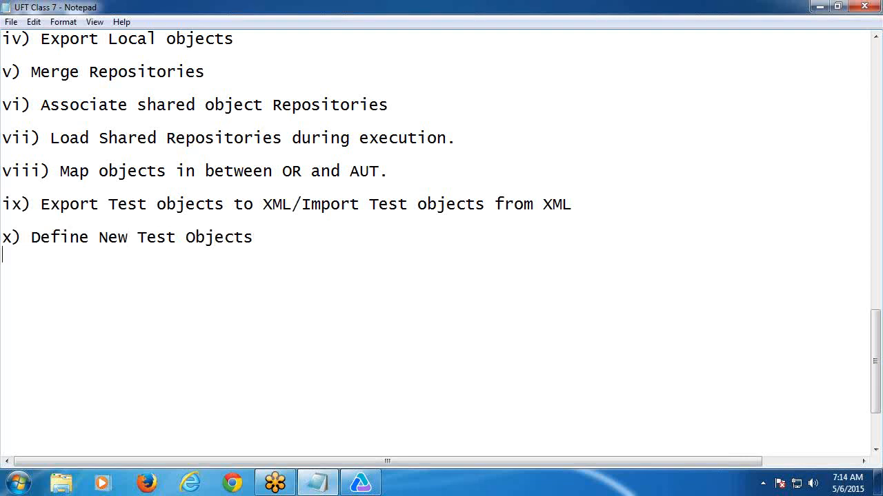
type("---------------------------------------")
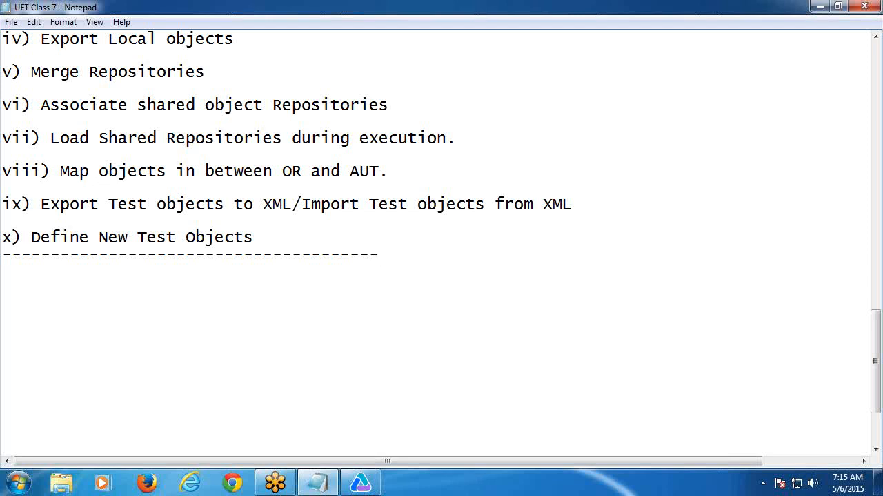
Remove the blank line between the Operations on Object Repository heading's dashed underline and item i.
scroll(65, 345, "up", 1)
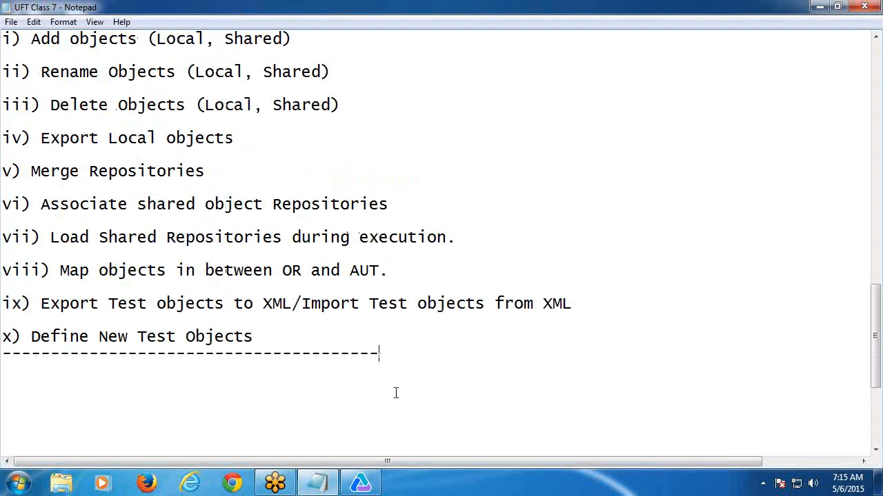
scroll(396, 393, "up", 2)
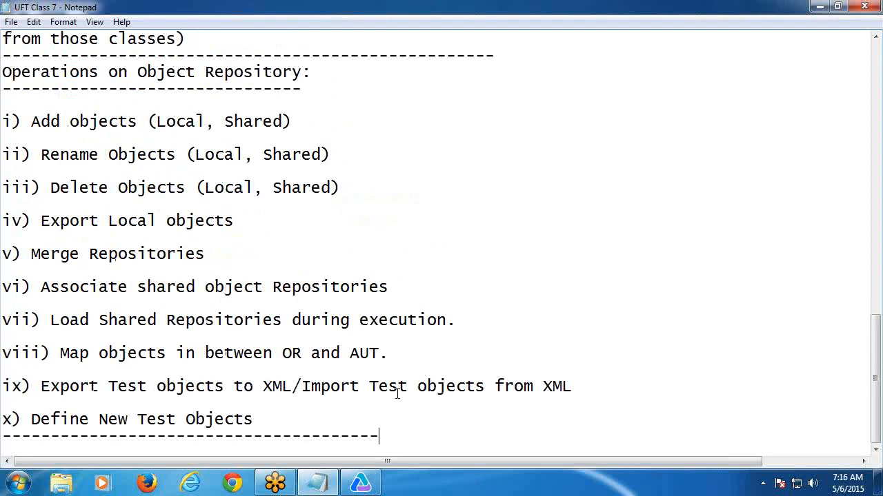
left_click(41, 101)
key("Delete")
left_click(310, 126)
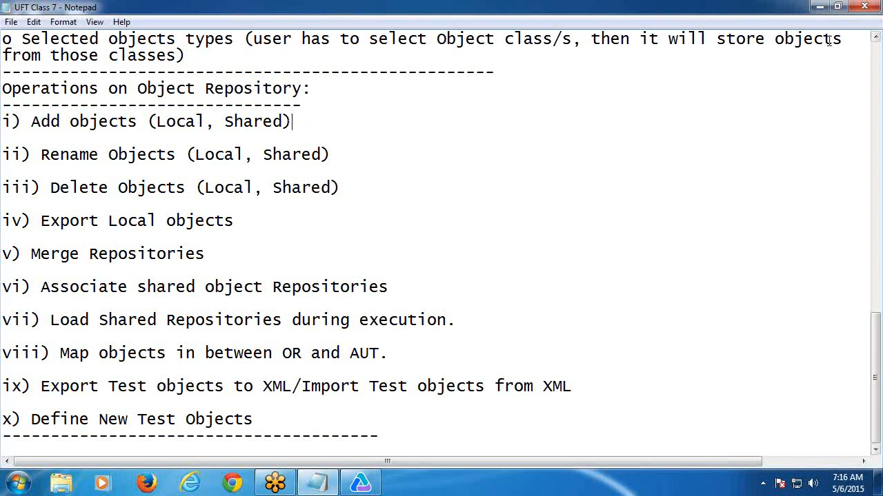
Launch the Flight GUI application from the desktop and place its Login dialog clear of the UFT window.
left_click(820, 8)
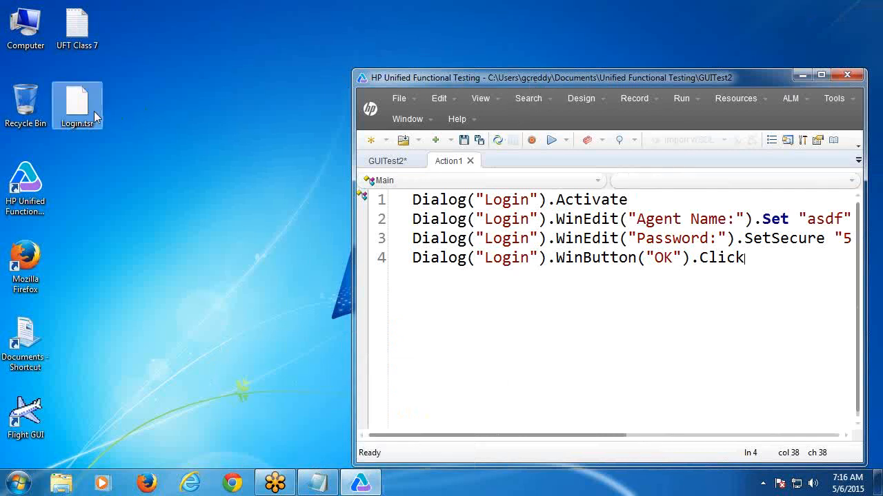
double_click(34, 408)
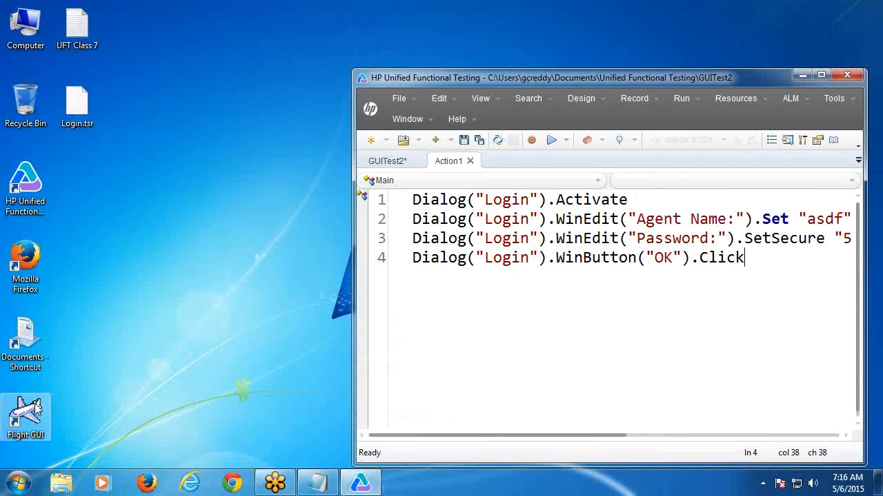
left_click_drag(389, 188, 163, 148)
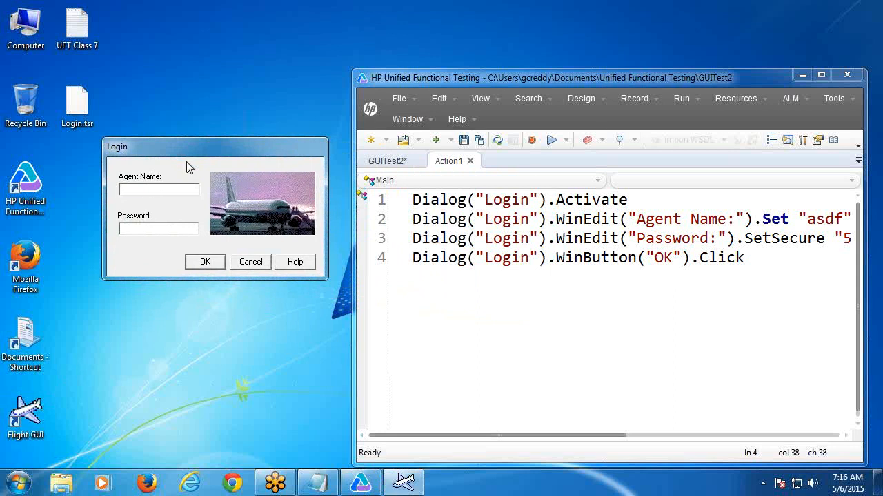
Open the Object Repository of GUITest2 in UFT and position its window beside the Login dialog.
left_click(733, 100)
left_click(729, 118)
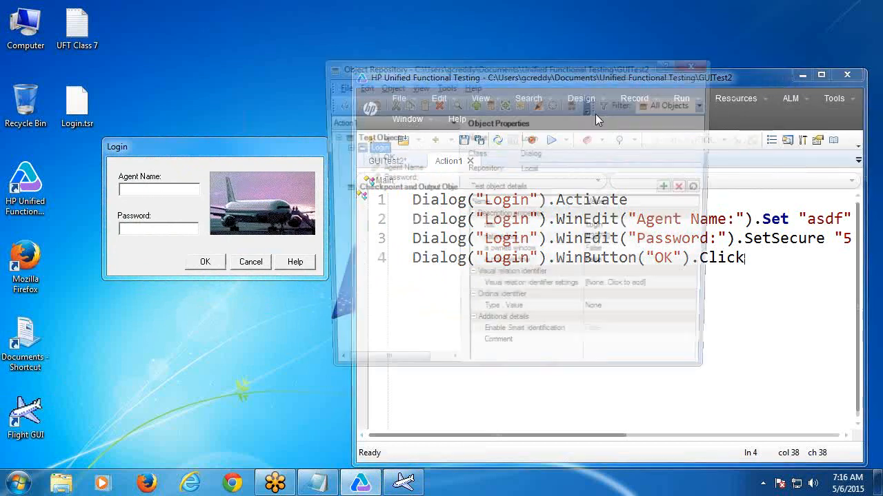
left_click_drag(482, 66, 528, 73)
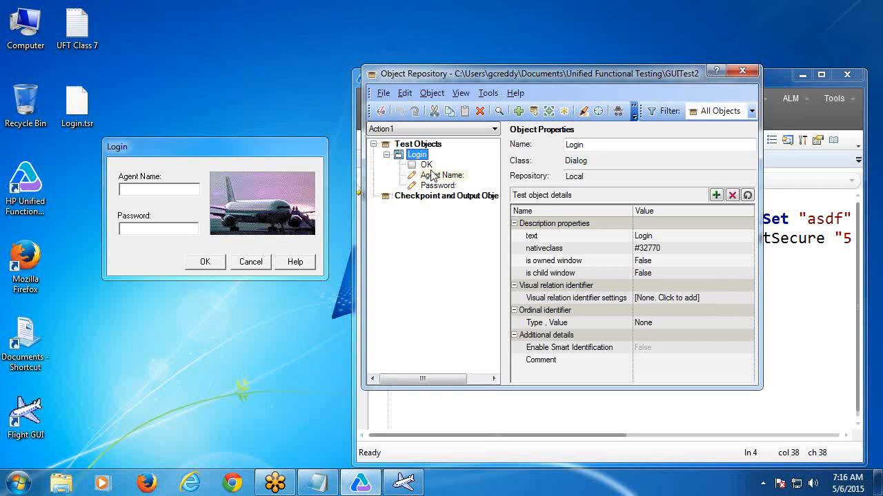
Add the Login dialog's Cancel button to the local object repository, and close the Object Repository window.
left_click(428, 98)
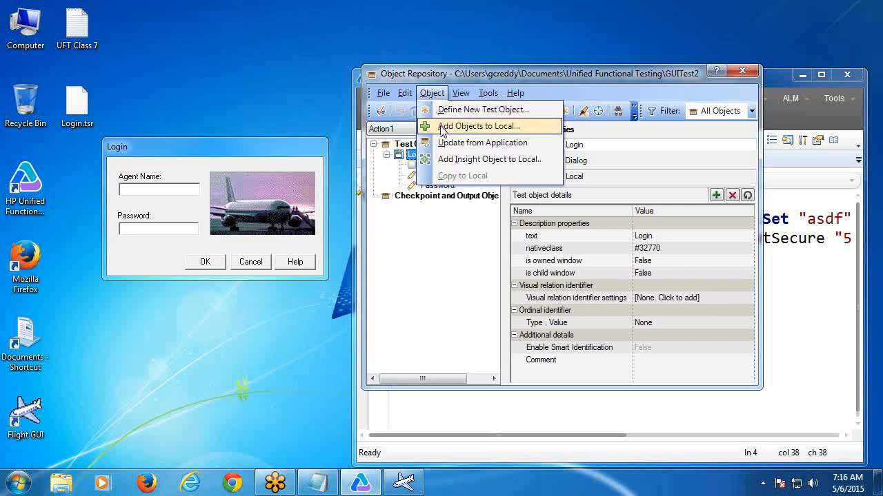
left_click(440, 126)
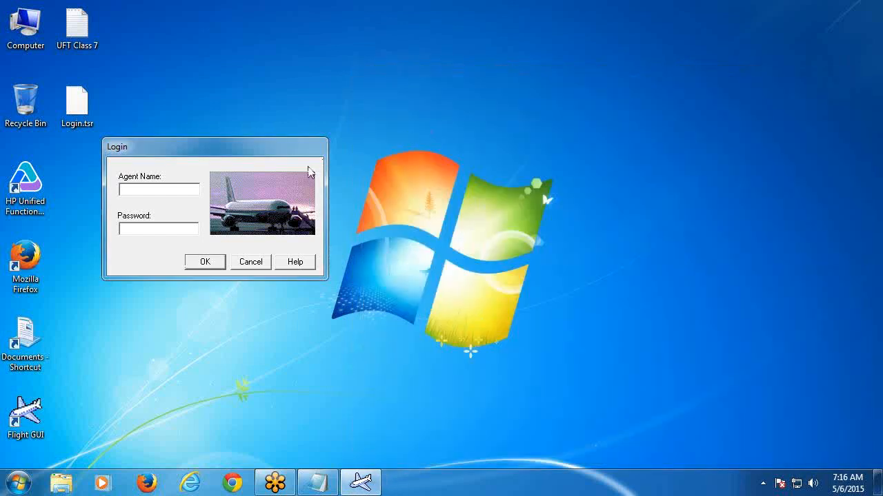
left_click(243, 262)
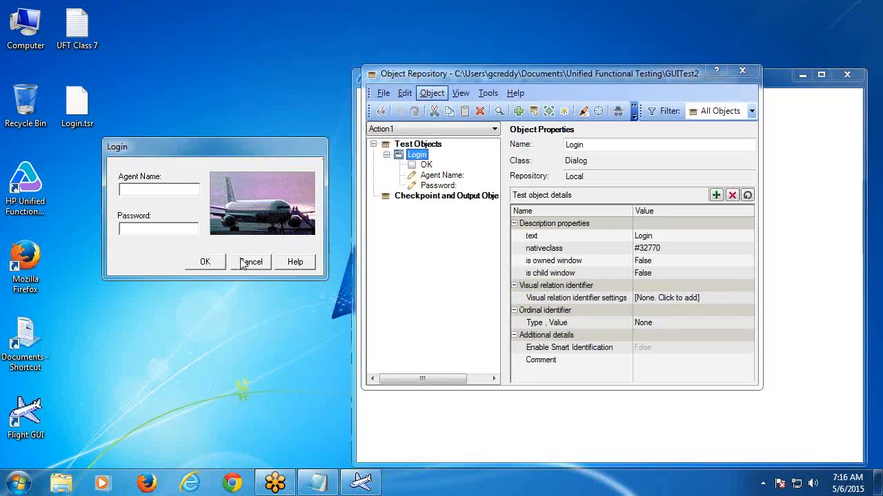
left_click(591, 295)
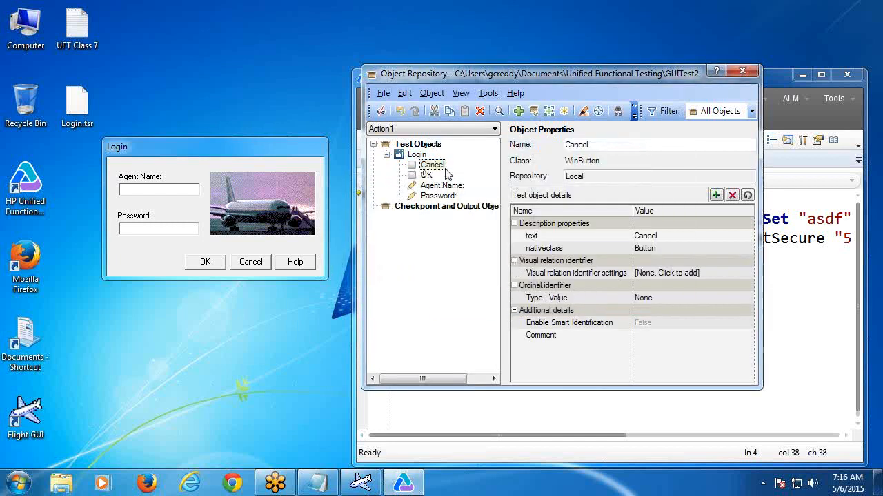
left_click(382, 93)
left_click(450, 253)
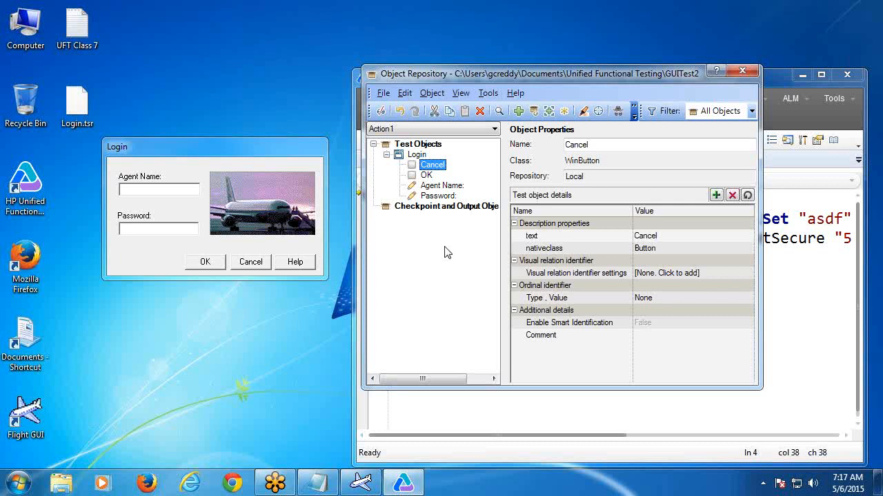
left_click(741, 71)
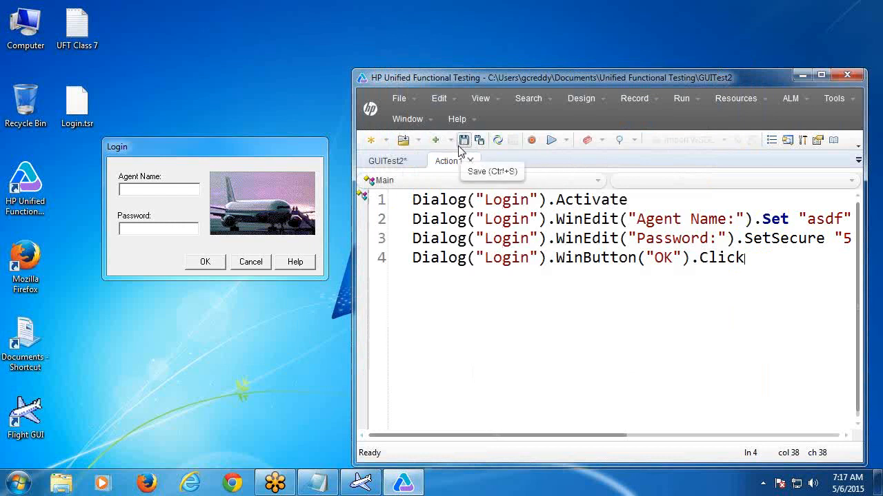
Switch to the Notepad notes and add the subheading "Add object to Local Repository:" below item i, followed by a blank line.
left_click(322, 487)
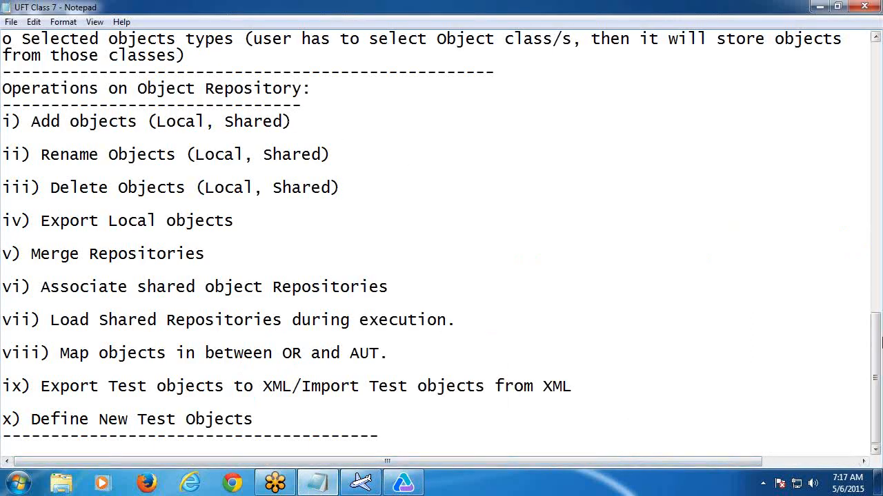
key("Return")
key("Return")
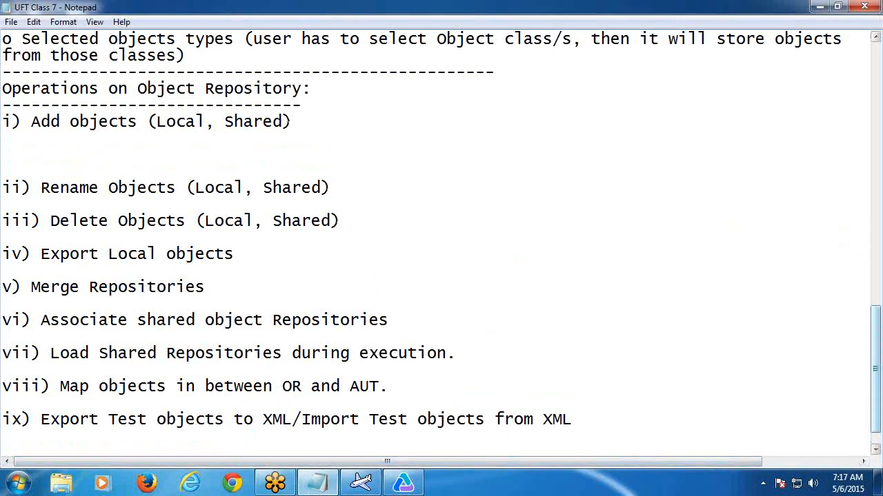
type("Add object")
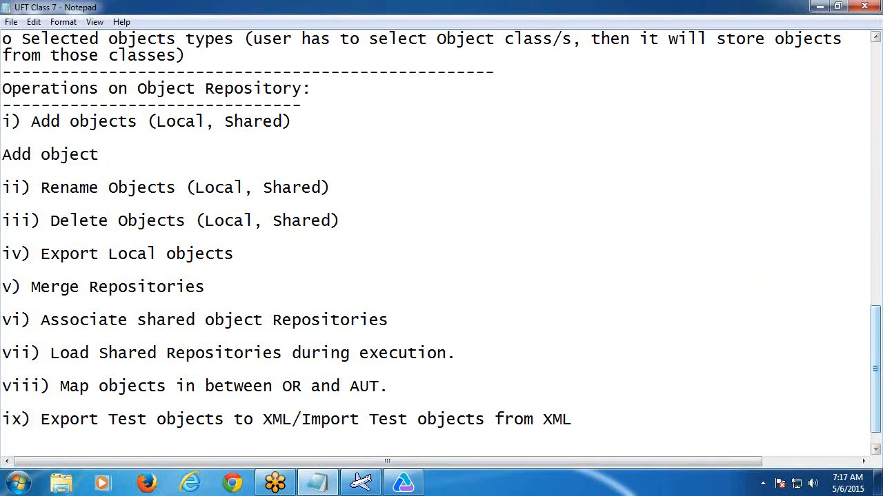
key("BackSpace")
type("to Local Re")
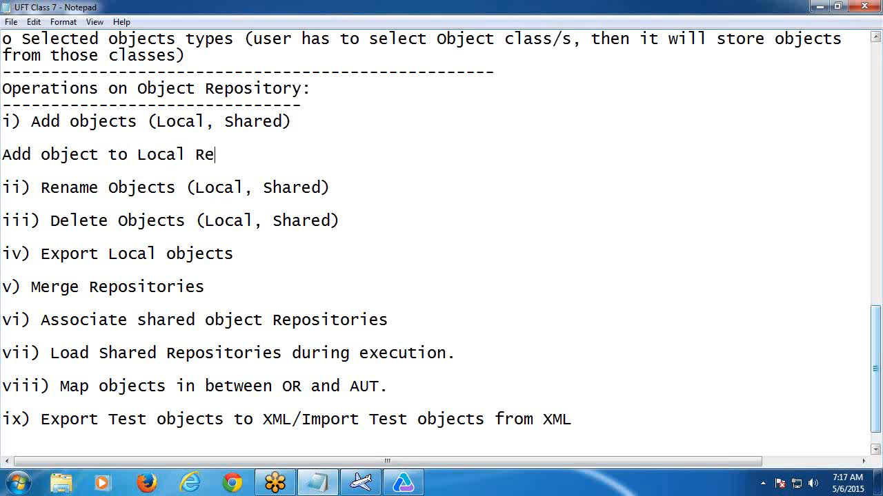
type("pository")
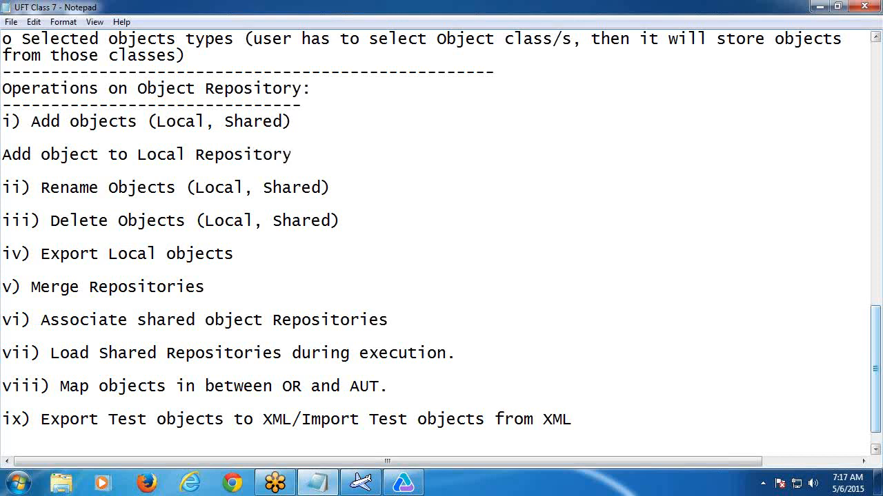
type(":")
key("Return")
key("Return")
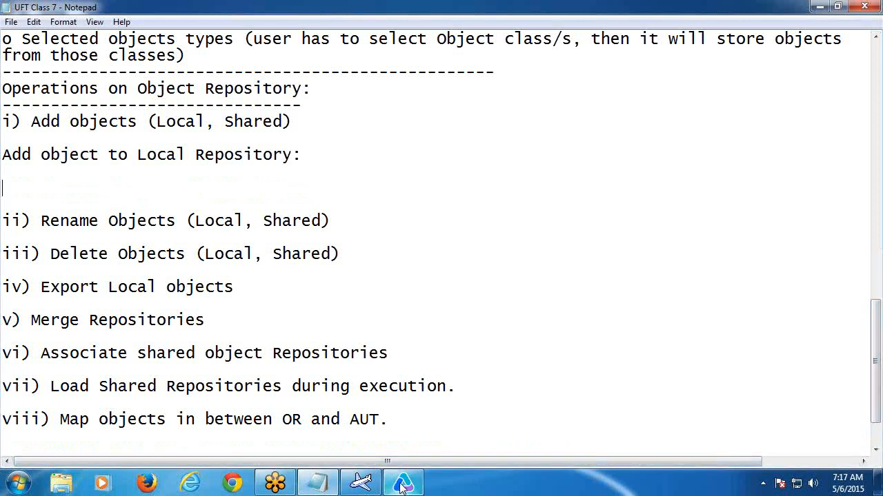
Switch to UFT and open the Object Repository of GUITest2 over the notes.
mouse_move(399, 486)
left_click(389, 430)
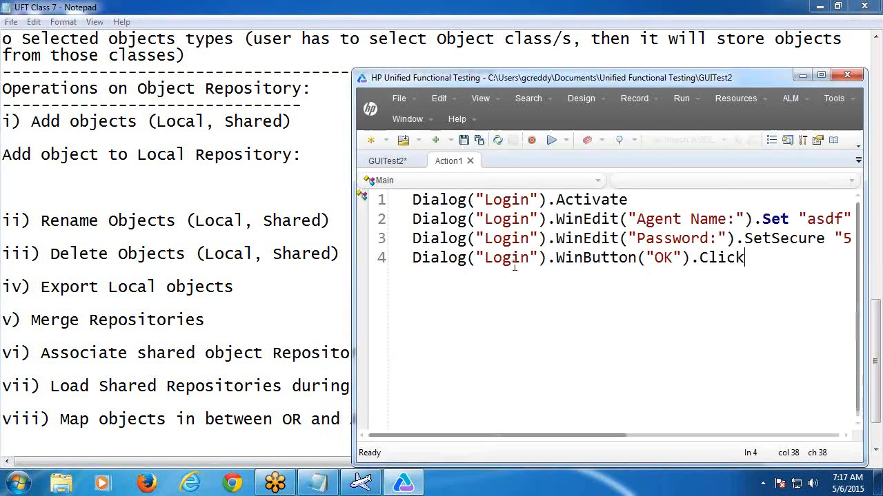
left_click(727, 100)
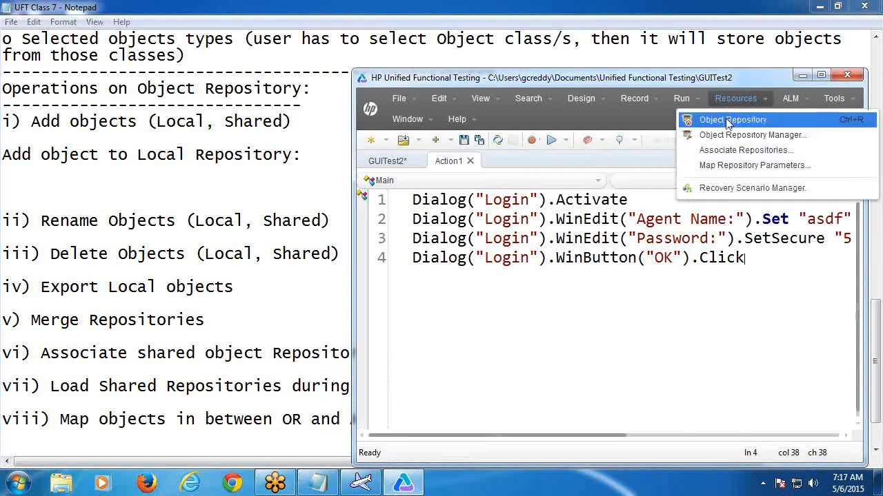
left_click(725, 119)
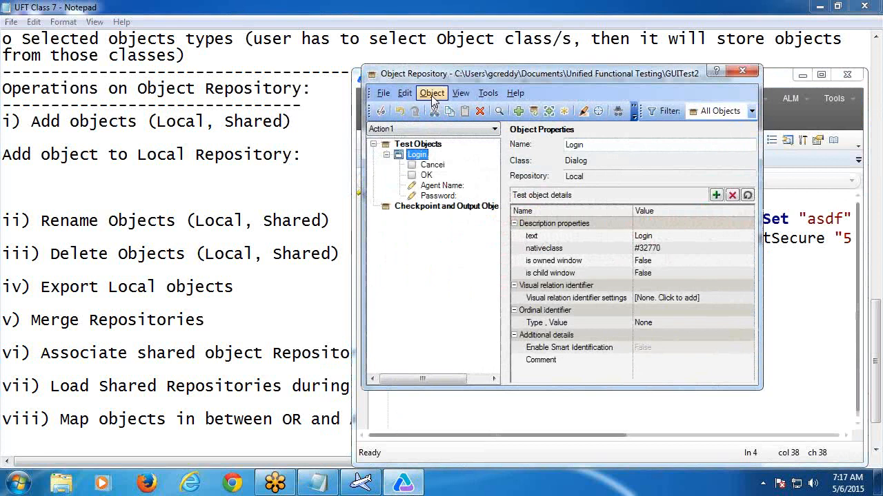
Add the Notepad window's WinEditor Edit object to the local object repository and view its entry.
left_click(432, 93)
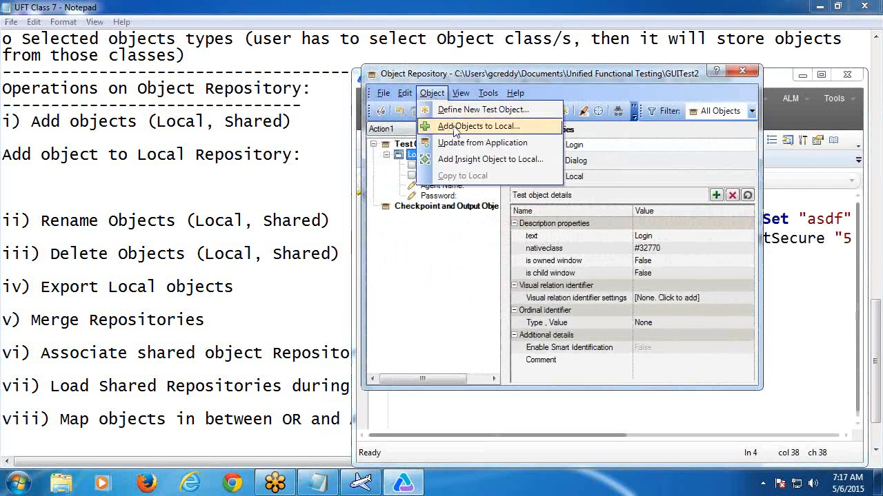
left_click(455, 127)
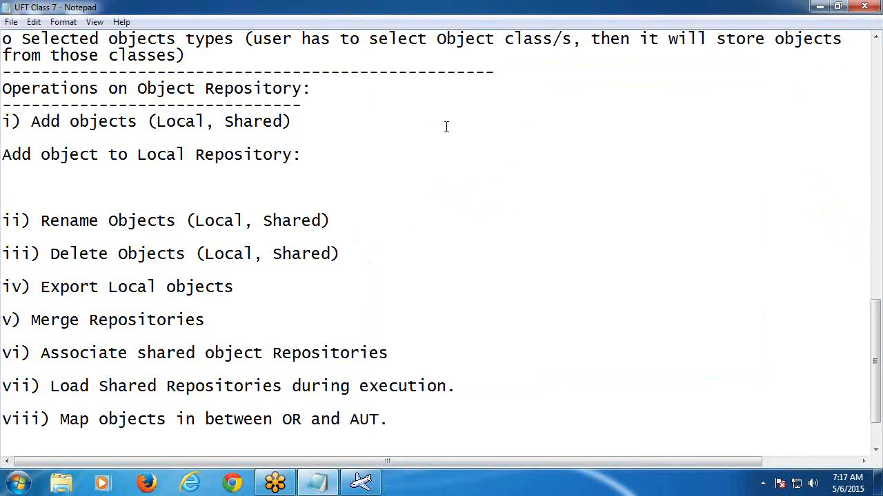
left_click(422, 130)
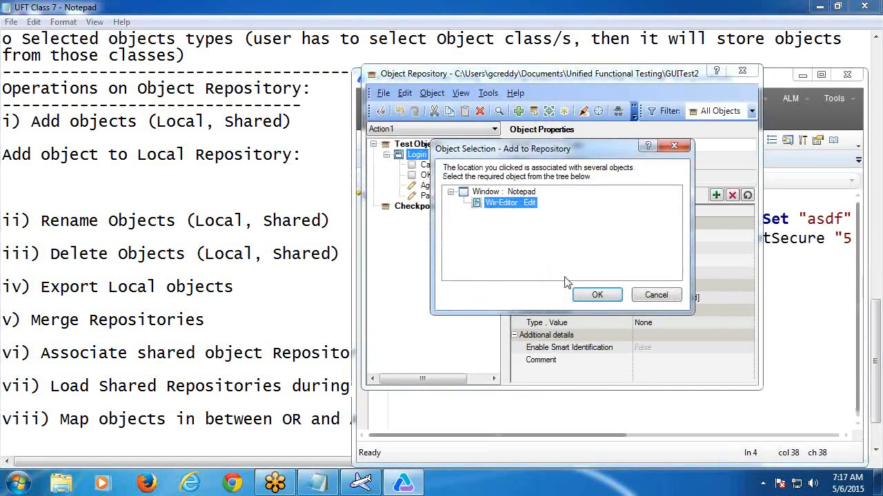
left_click(597, 293)
left_click(417, 216)
Delete the Notepad object and its children from the local repository, and close the Object Repository window.
left_click(421, 207)
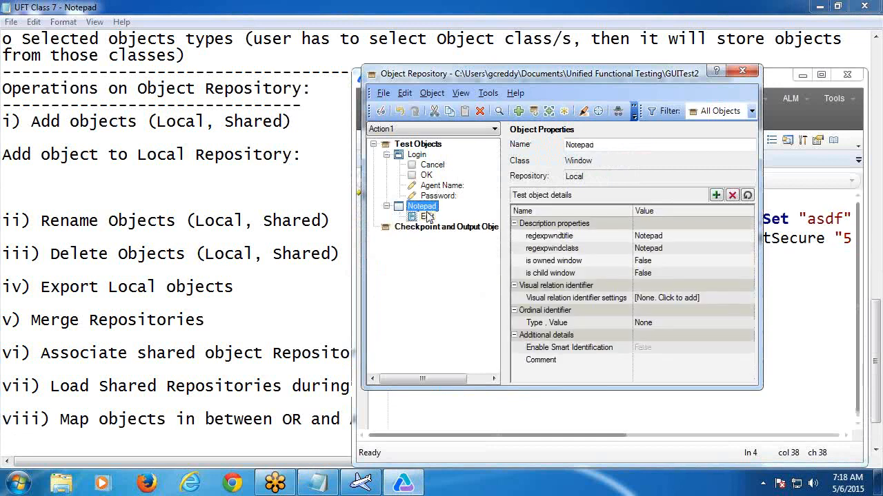
key("Delete")
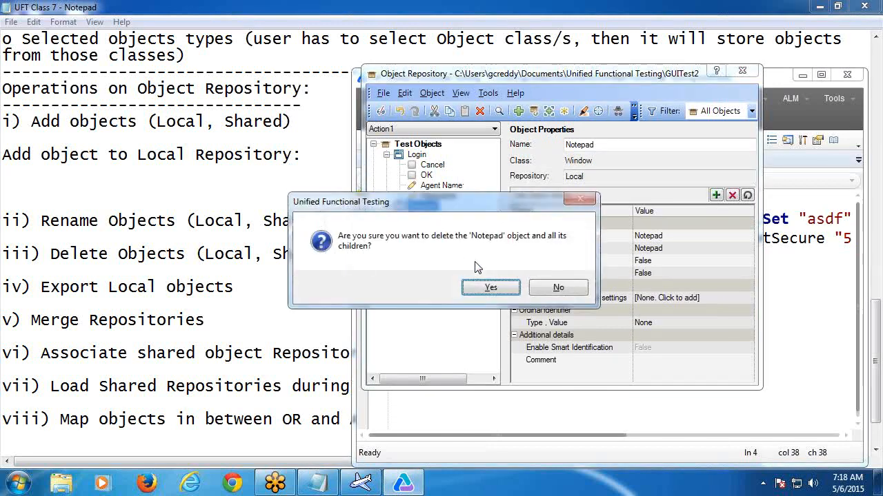
left_click(486, 289)
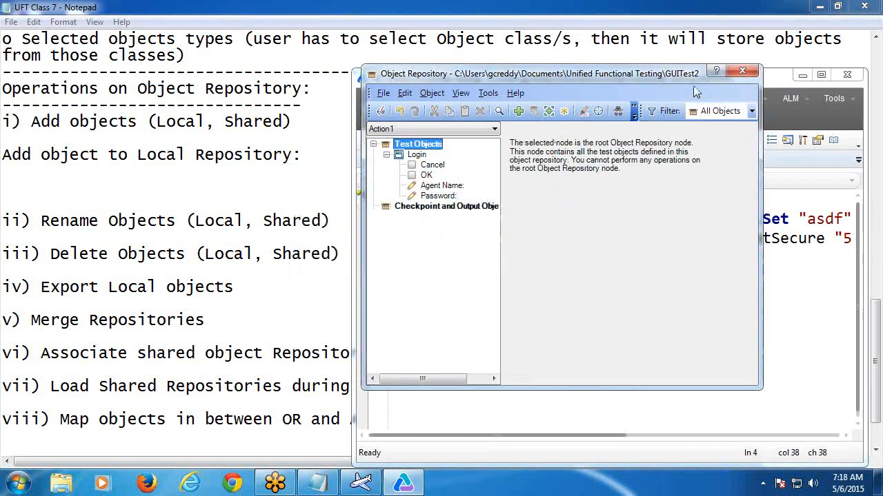
left_click(742, 74)
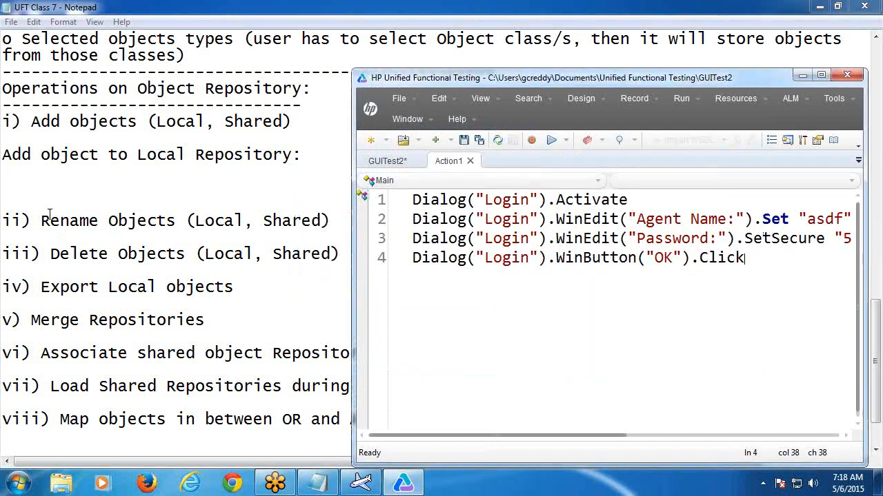
In the Notepad notes, write "Resources menu -> Object Repository -> Object -> Add objects to Local" under the Local Repository subheading.
left_click(28, 183)
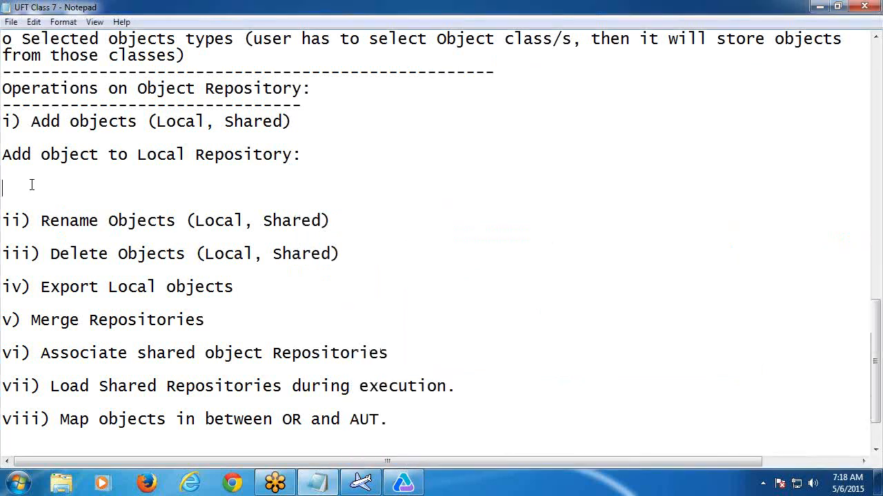
type("Ob")
key("BackSpace")
key("BackSpace")
type("Resources menu-_")
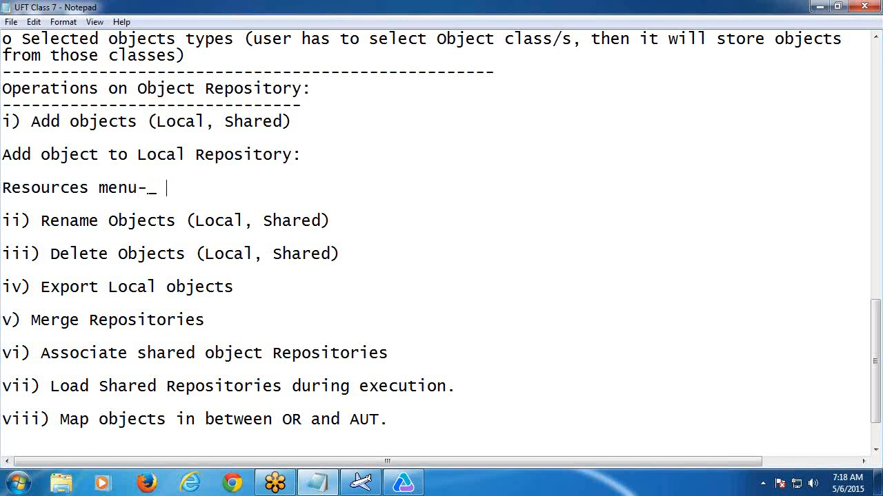
key("BackSpace")
key("BackSpace")
key("BackSpace")
type("-> Object Re")
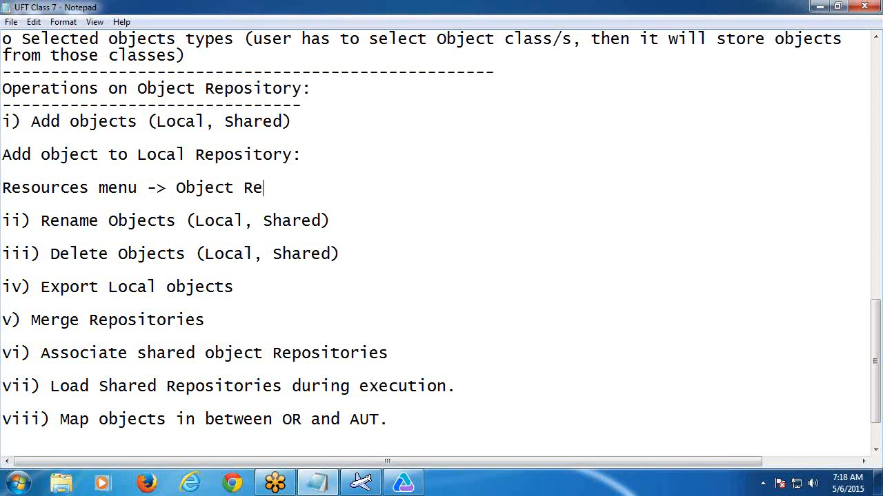
type("pository->")
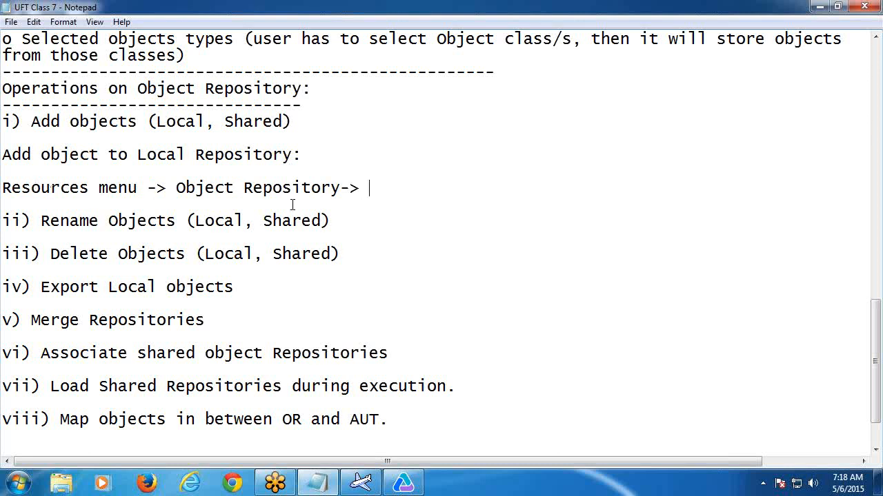
left_click(340, 188)
left_click(372, 189)
type("Object")
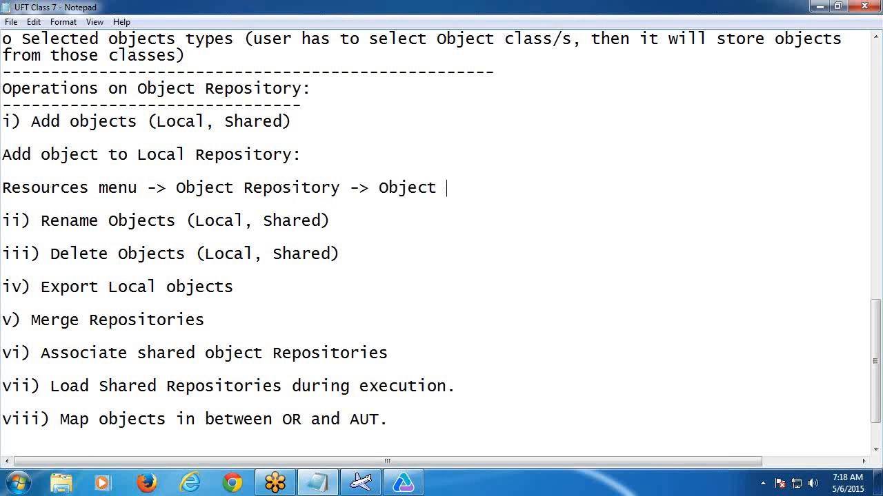
type(" -> Add objects ")
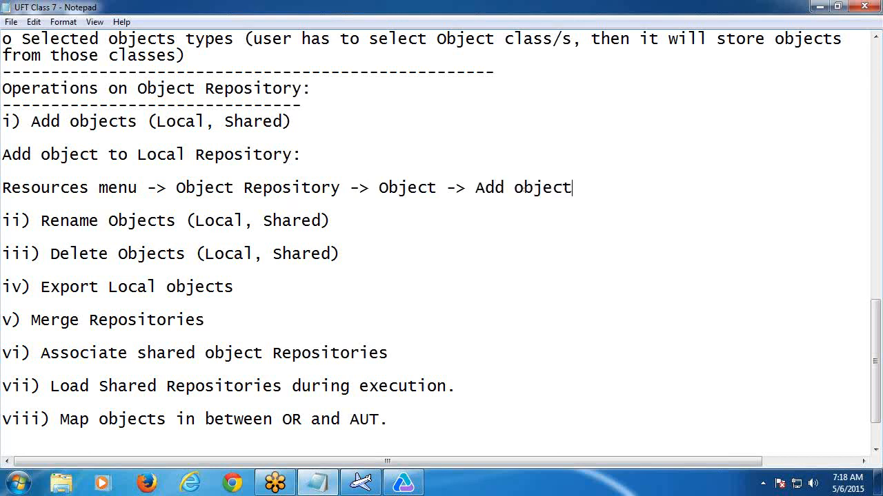
type("to Local")
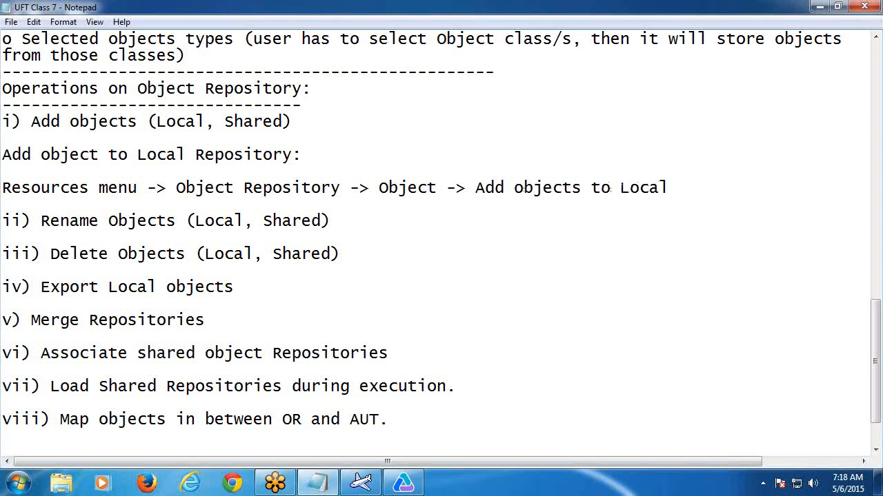
Continue the procedure on a new line with "-> Show the object -> click OK." and add blank lines below it.
key("Return")
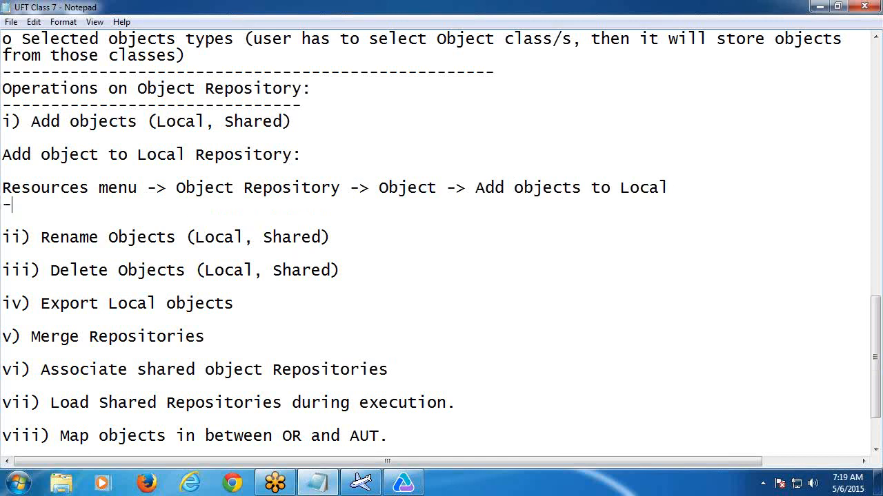
type("-> Show the")
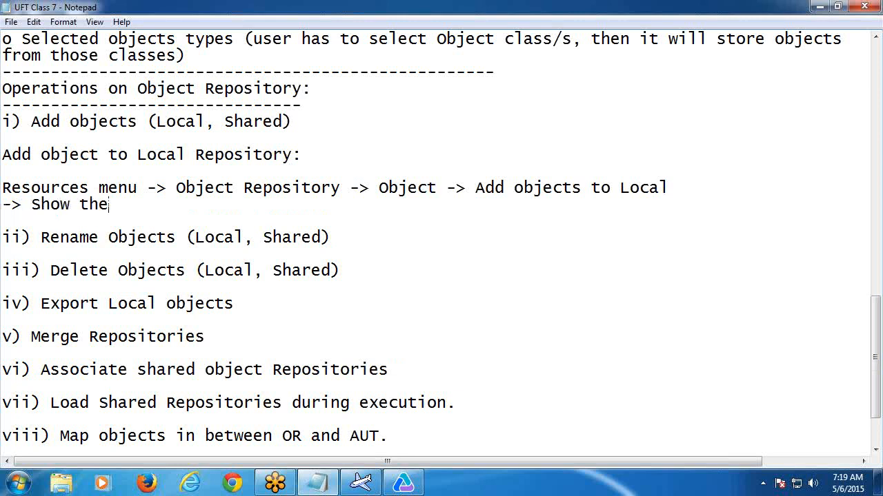
type(" object -> cli")
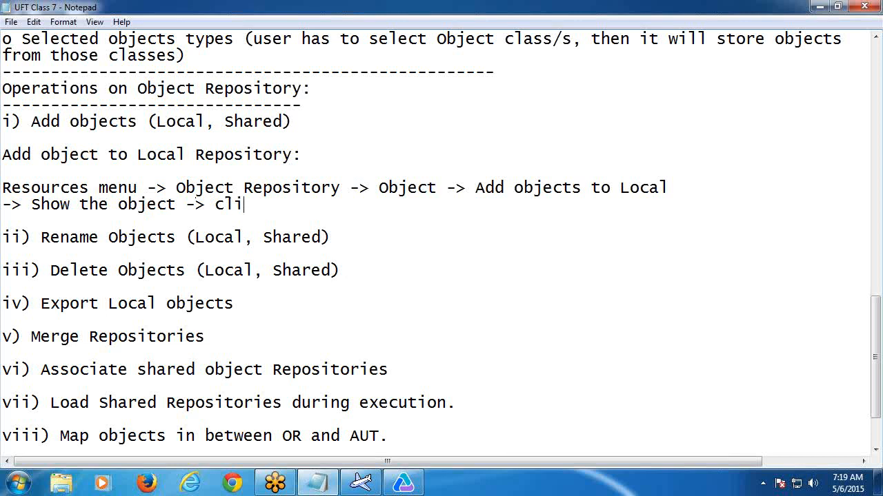
type("ck OK.")
key("Return")
key("Return")
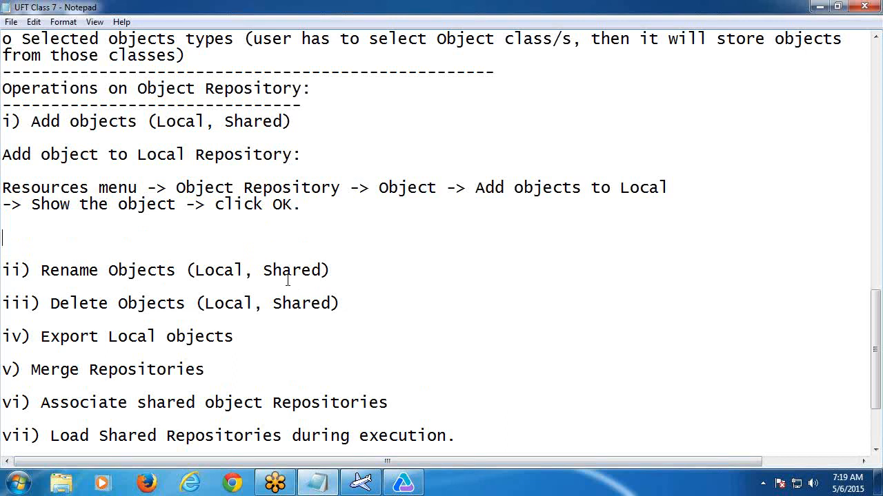
Copy the subheading "Add object to Local Repository:" and paste it below the finished procedure.
left_click(5, 155)
key("shift+Right")
key("shift+Right")
key("shift+Right")
key("shift+Right")
key("shift+Right")
key("shift+Right")
key("shift+Right")
key("shift+Right")
key("shift+Right")
key("shift+Right")
key("shift+Right")
key("shift+Right")
key("shift+Right")
key("shift+Right")
key("shift+Right")
key("shift+Right")
key("shift+Right")
key("shift+Right")
key("shift+Right")
key("shift+Right")
key("shift+Right")
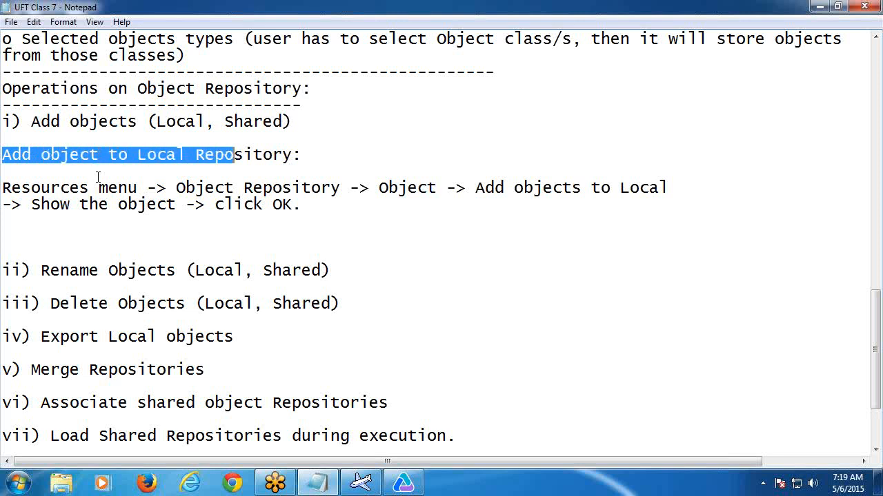
key("shift+Right")
key("shift+Right")
key("shift+Right")
key("shift+Right")
key("ctrl+c")
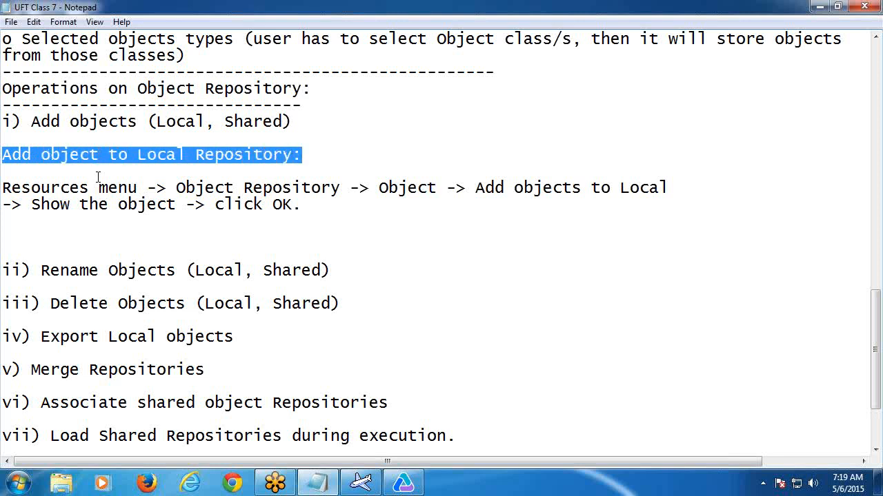
left_click(24, 229)
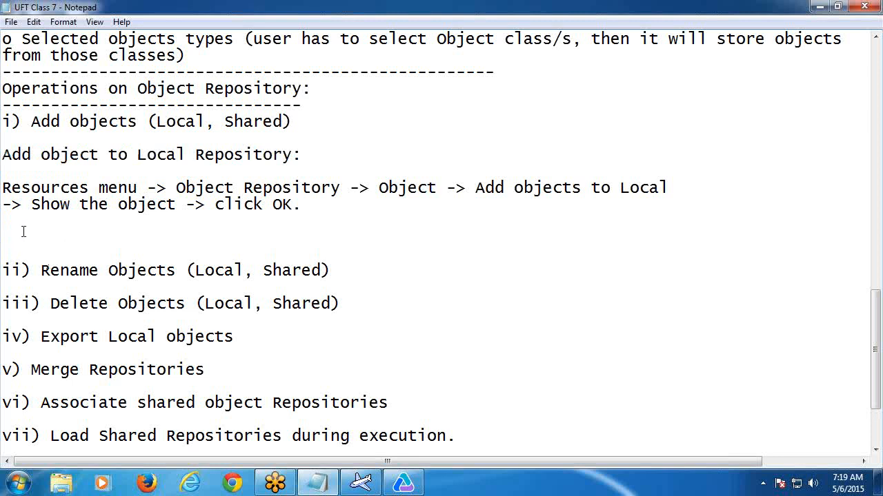
key("ctrl+v")
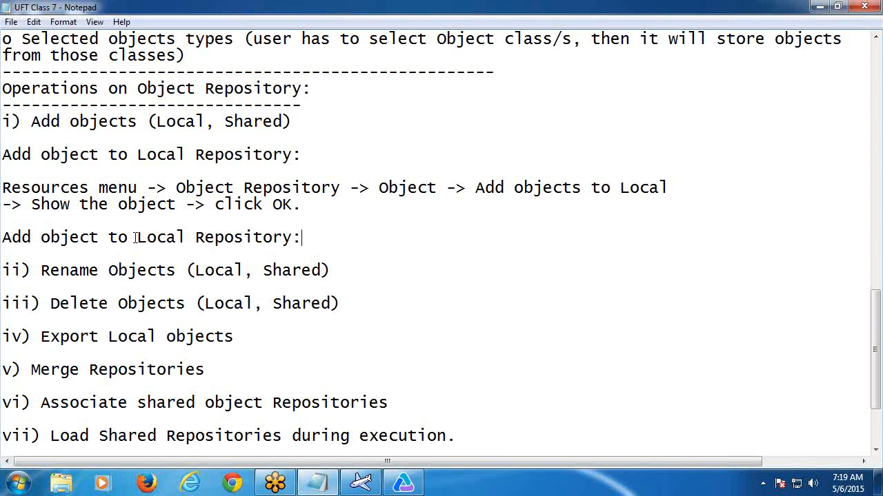
Change "Local" to "Shared" in the pasted subheading and underline it with a row of dashes.
left_click_drag(138, 238, 185, 237)
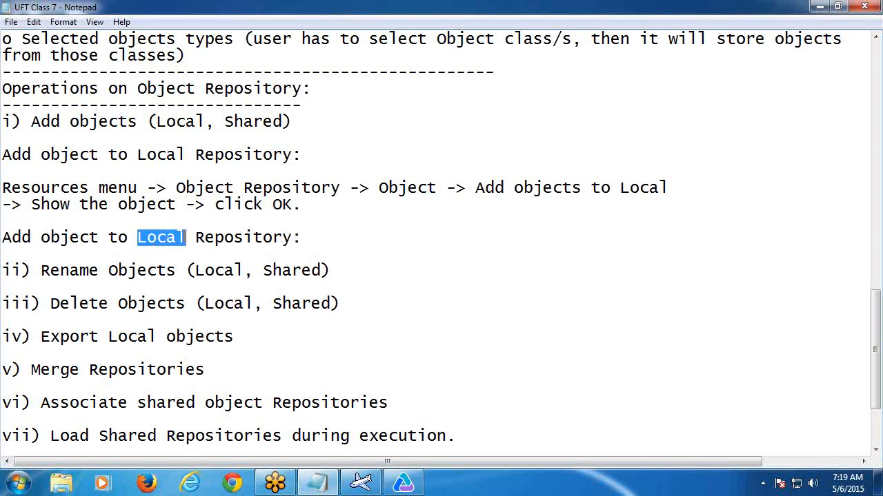
type("S")
type("hared")
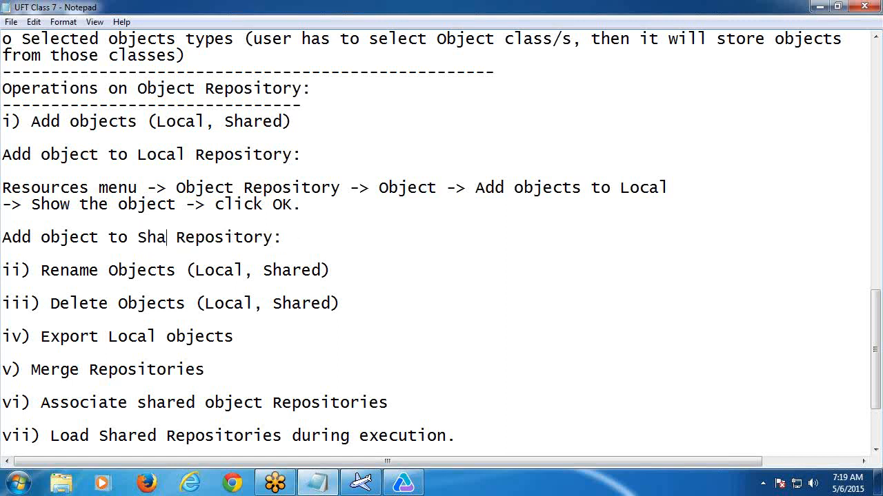
left_click(338, 237)
key("Return")
type("--------------------------------")
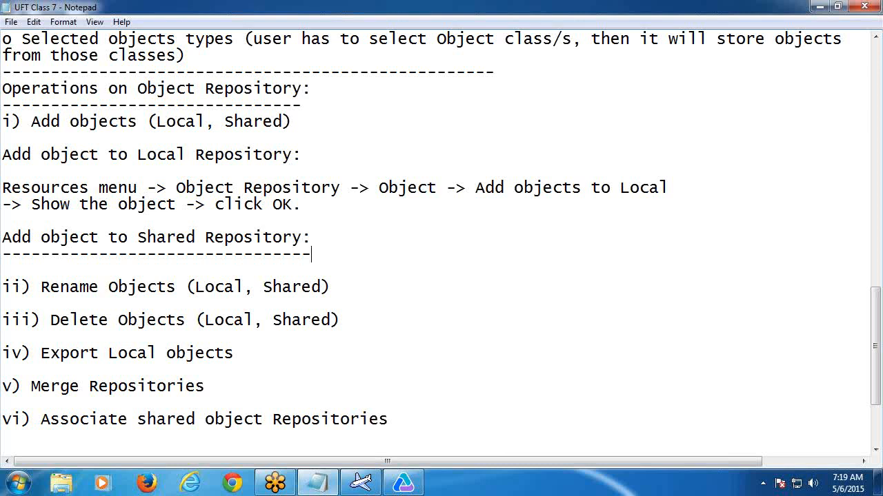
Underline the "Add object to Local Repository:" subheading with a row of dashes and prefix it with "a)".
left_click(58, 168)
type("-------------------------------")
left_click(2, 154)
type("a)")
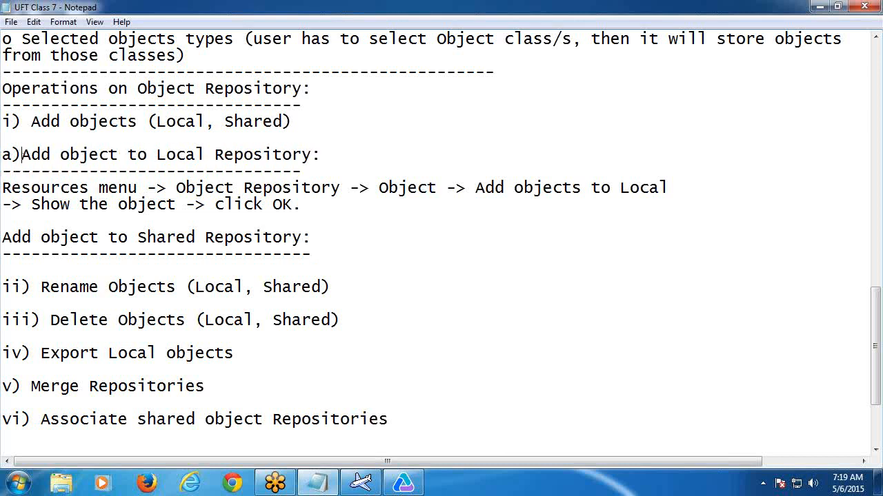
Prefix the "Add object to Shared Repository:" heading with "b) " and insert blank lines below its dashed underline.
left_click(3, 238)
type("b")
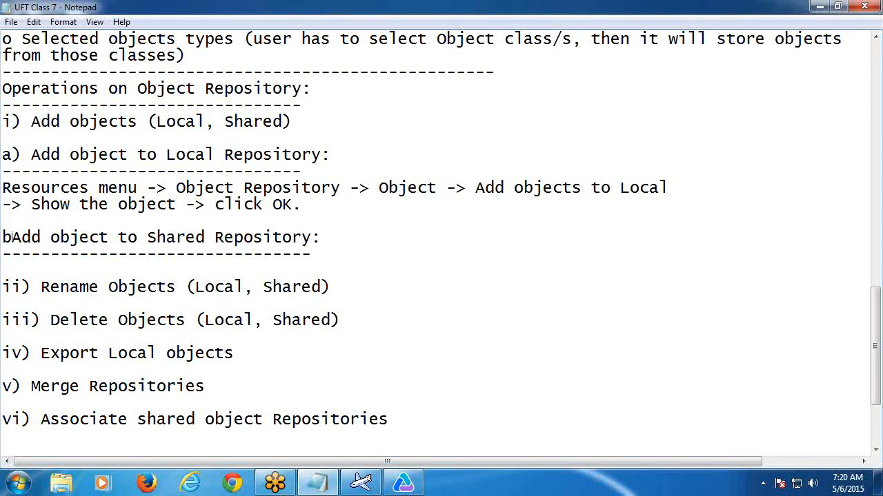
type(")")
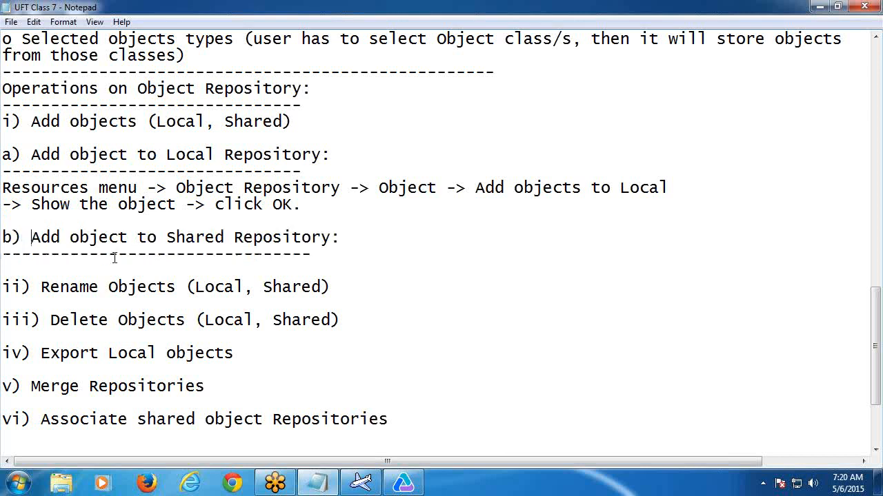
scroll(32, 237, "down", 1)
left_click(340, 203)
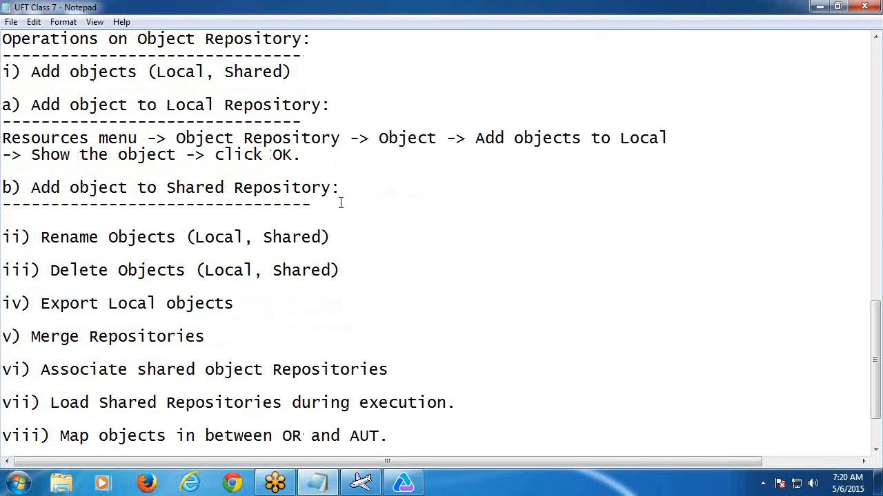
key("Return")
key("Return")
key("Return")
Switch to HP Unified Functional Testing, move the Login dialog lower on the desktop, and open the Object Repository Manager.
left_click(819, 7)
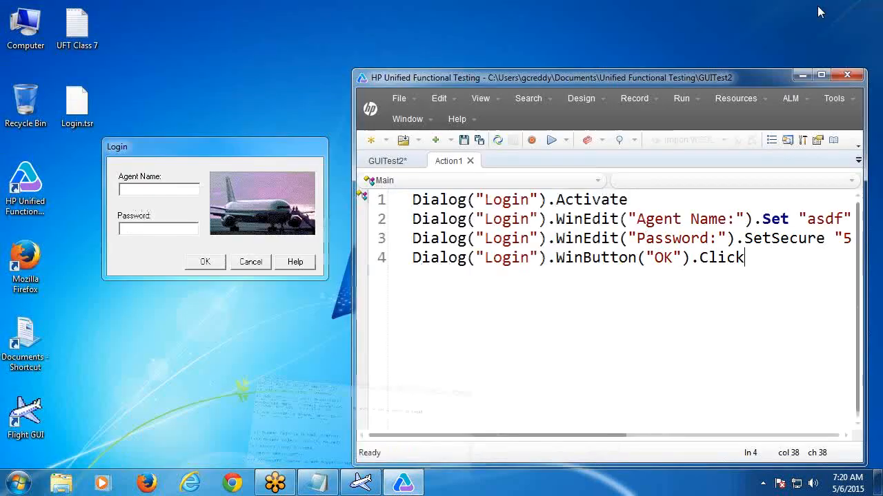
left_click_drag(218, 147, 193, 222)
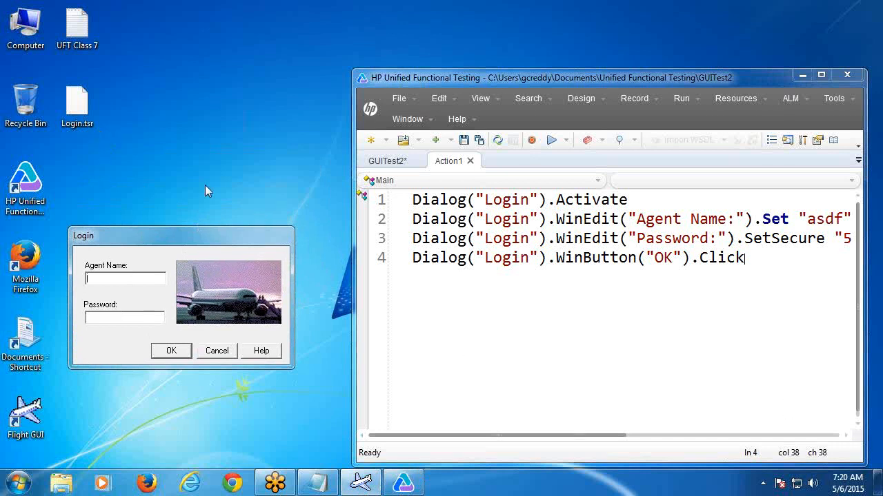
left_click(725, 100)
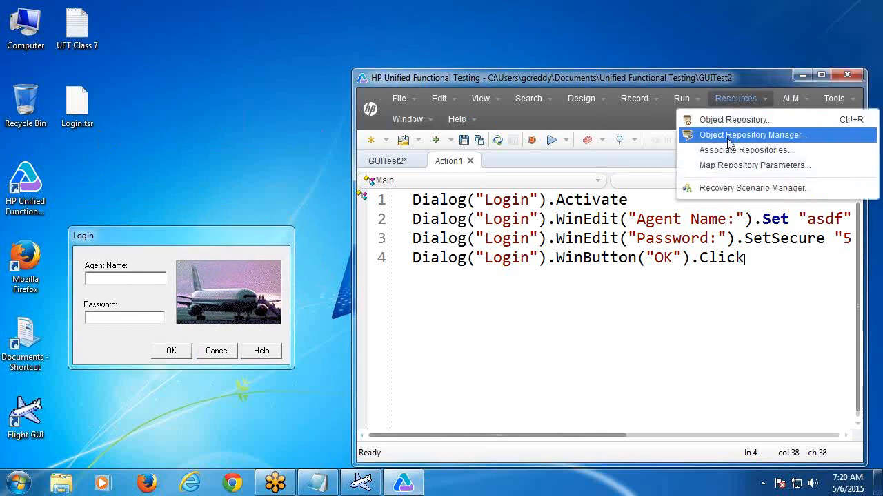
left_click(750, 135)
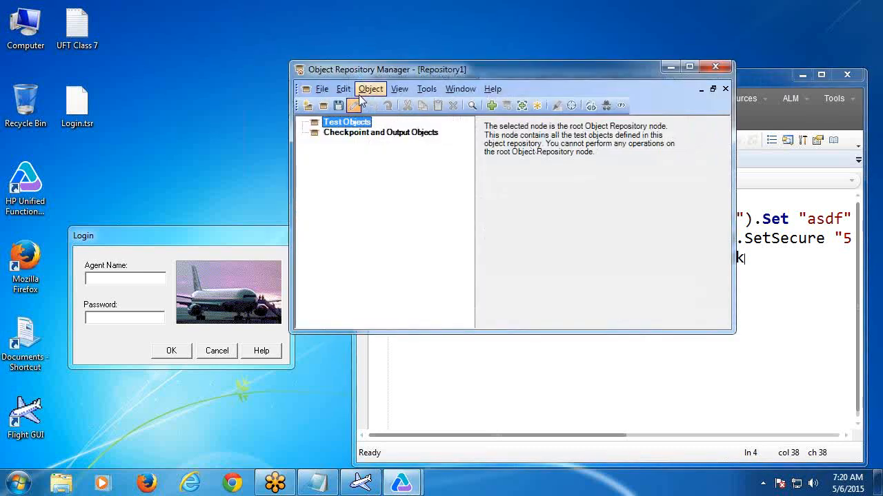
Open the shared object repository file Login.tsr from the Desktop folder.
left_click(322, 89)
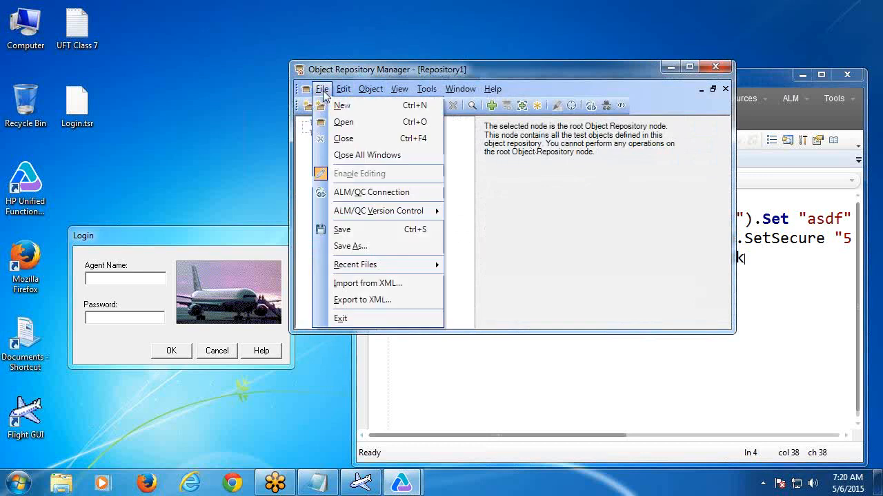
left_click(341, 123)
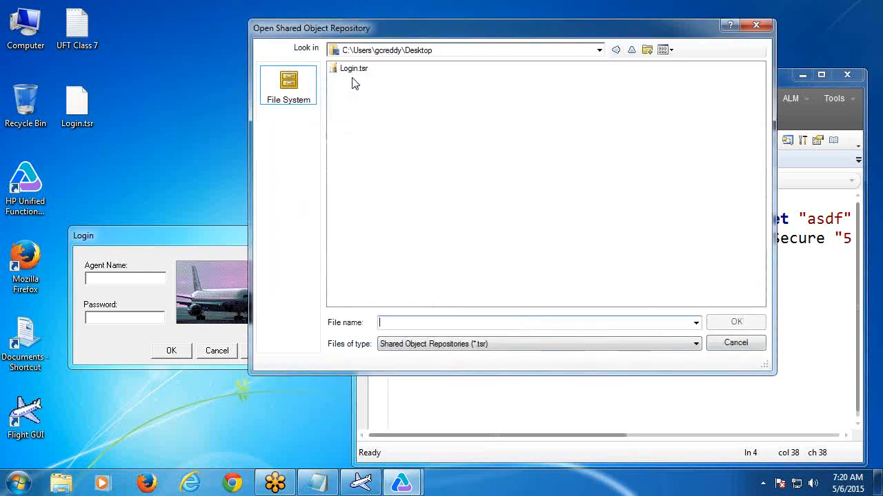
left_click(355, 71)
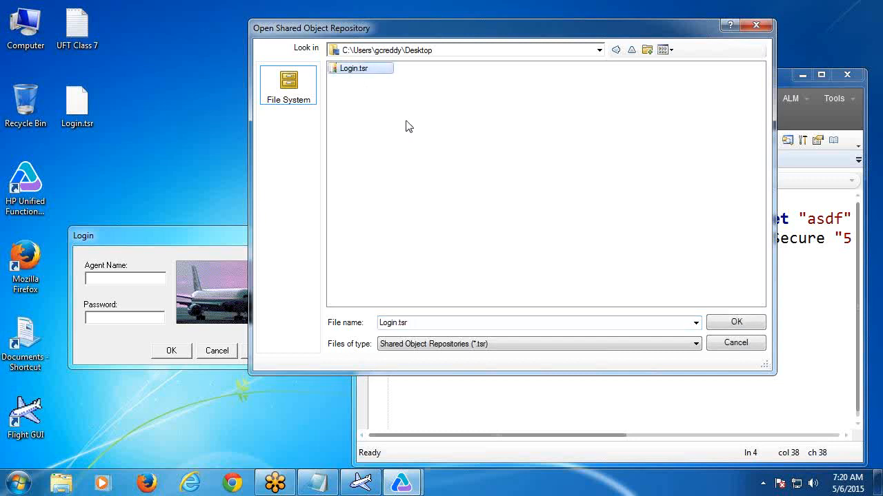
left_click(734, 324)
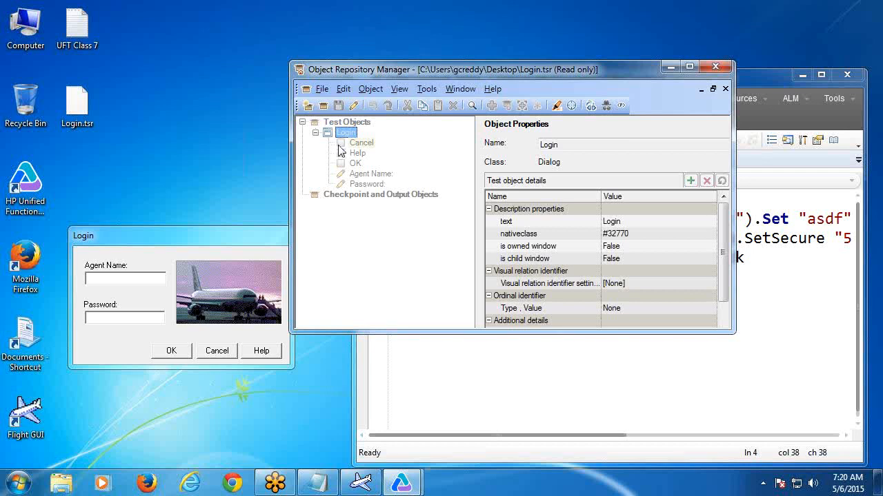
Enable editing of the Login.tsr repository and select the Agent Name: object.
left_click(321, 90)
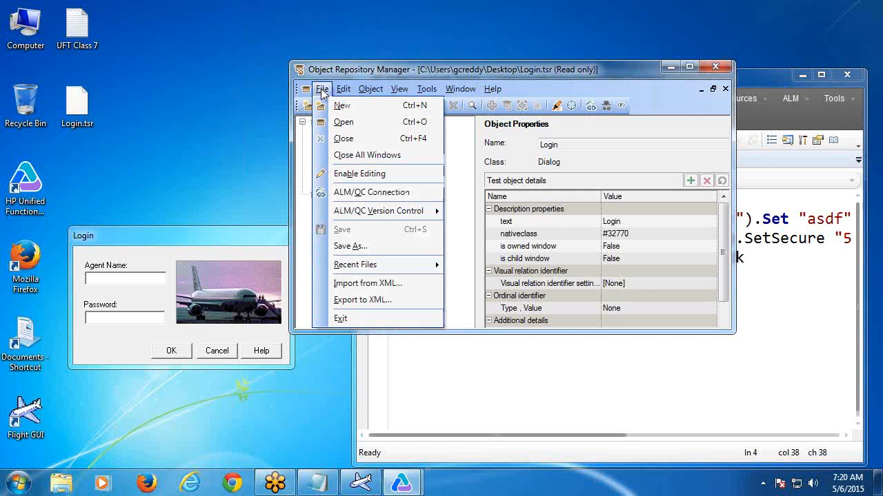
left_click(350, 173)
left_click(365, 174)
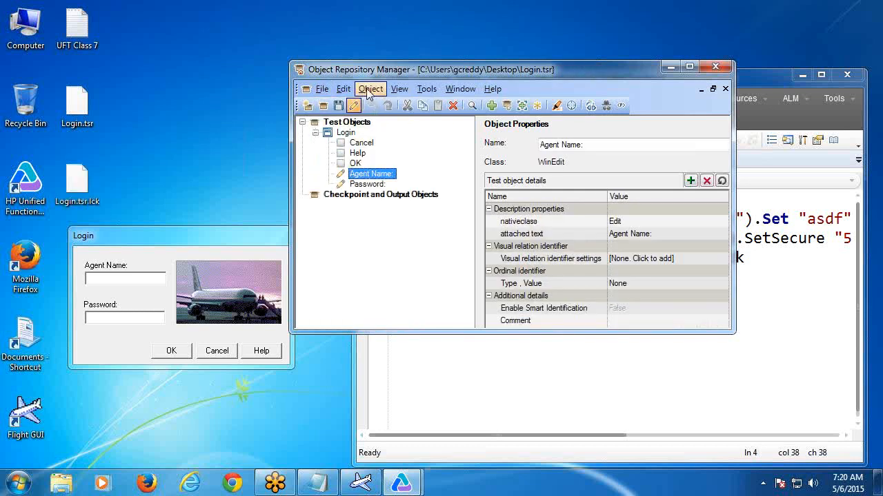
Add the Login dialog's airplane picture to the repository as a Static object, then save Login.tsr and close the manager.
left_click(369, 90)
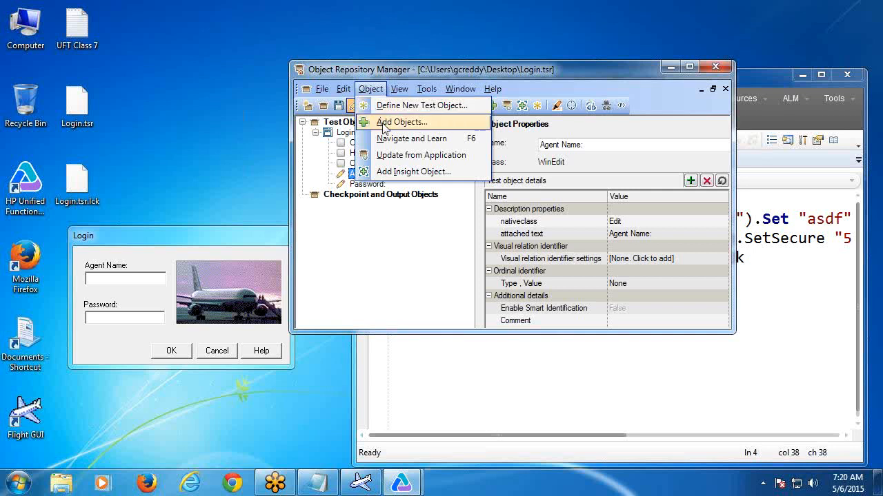
left_click(384, 123)
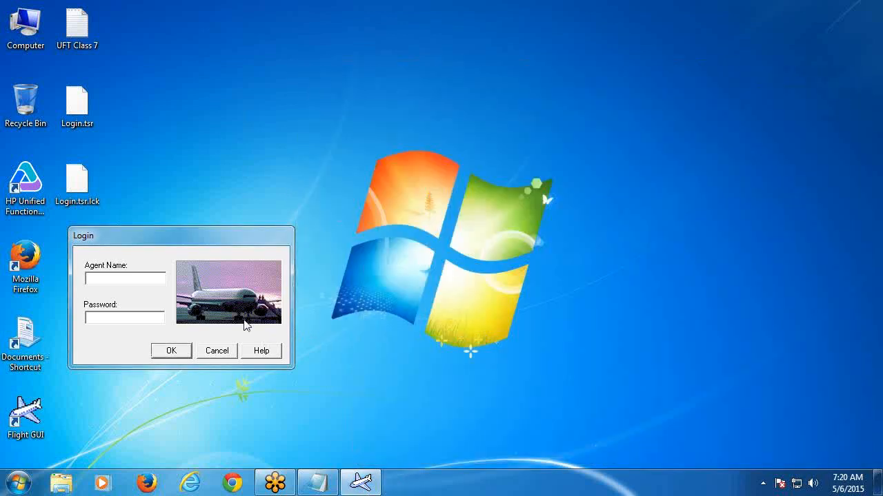
left_click(225, 293)
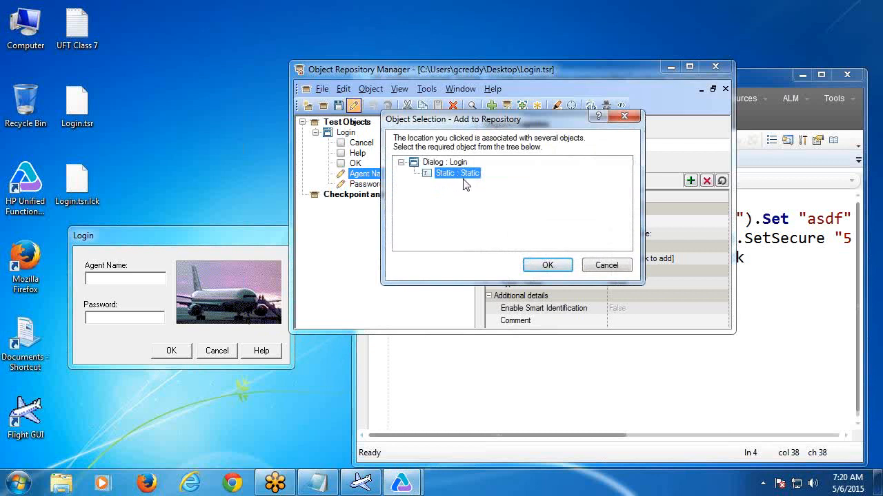
left_click(539, 267)
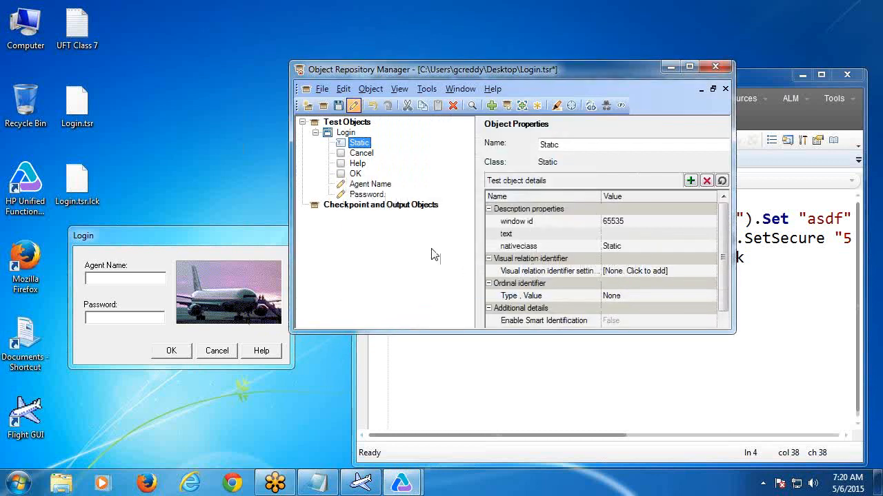
left_click(338, 106)
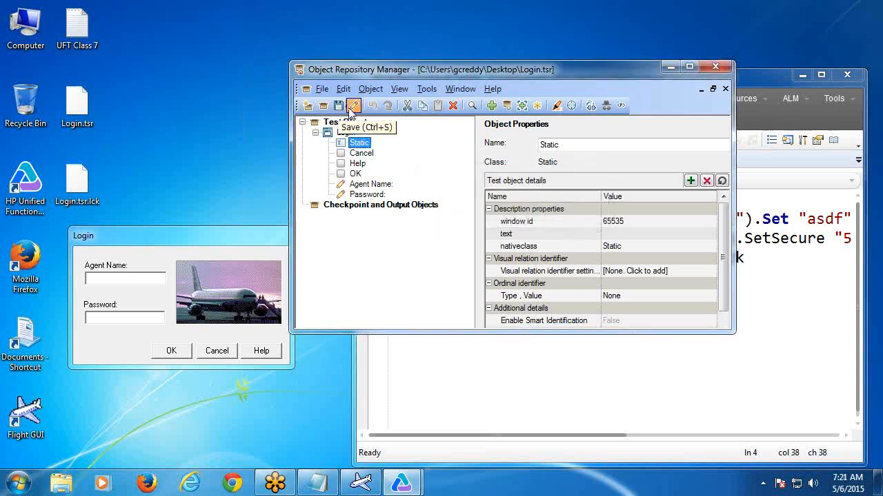
left_click(716, 68)
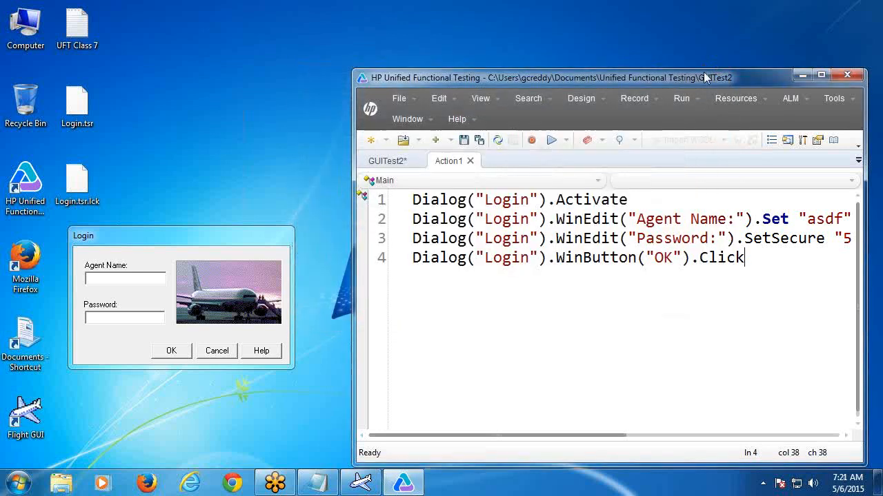
In the Notepad notes, write "Resources menu-> Object Repository manager -> File -> Open" under the Shared Repository heading.
left_click(311, 467)
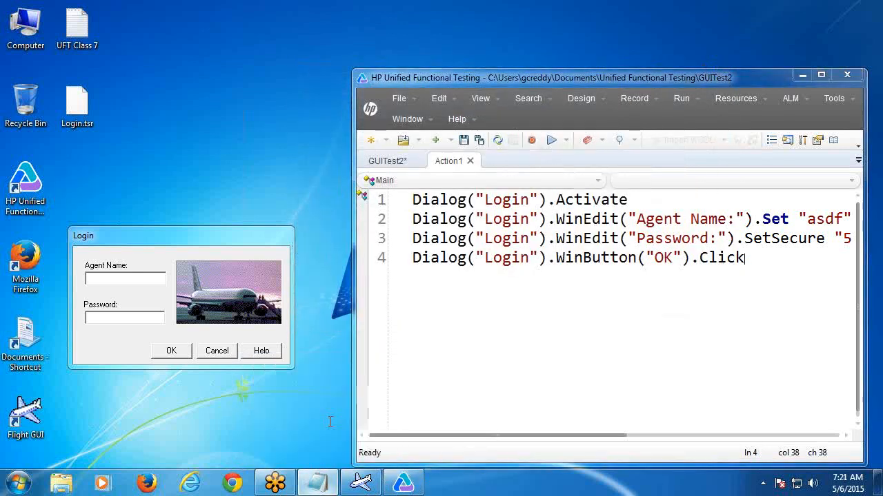
scroll(69, 207, "down", 1)
left_click(20, 123)
scroll(48, 165, "up", 1)
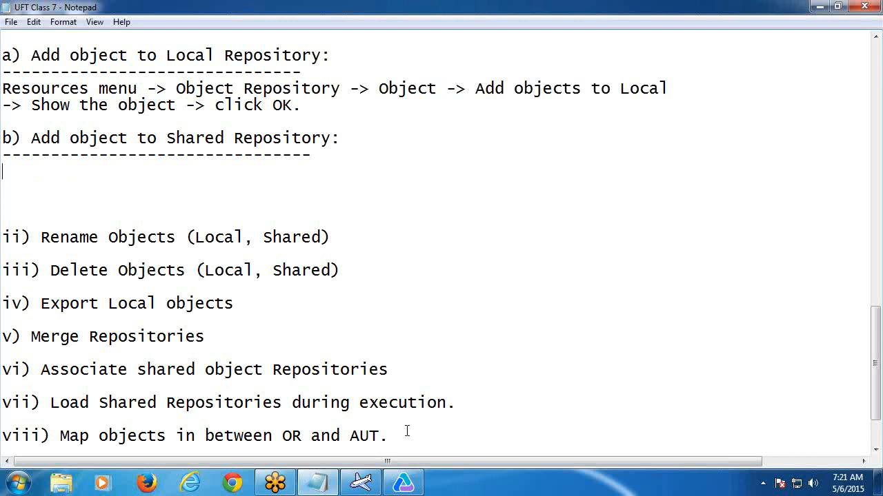
type("Resources ")
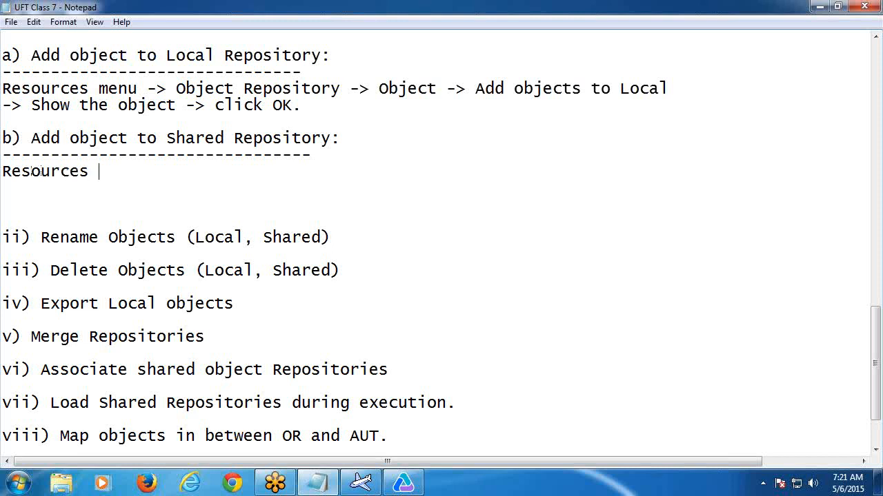
type("menu-> Object Repository manager -")
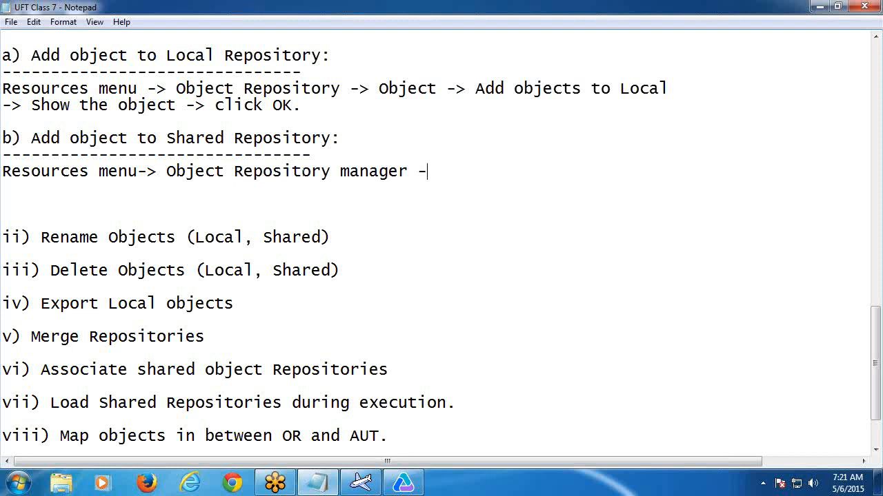
type("> File -> Open")
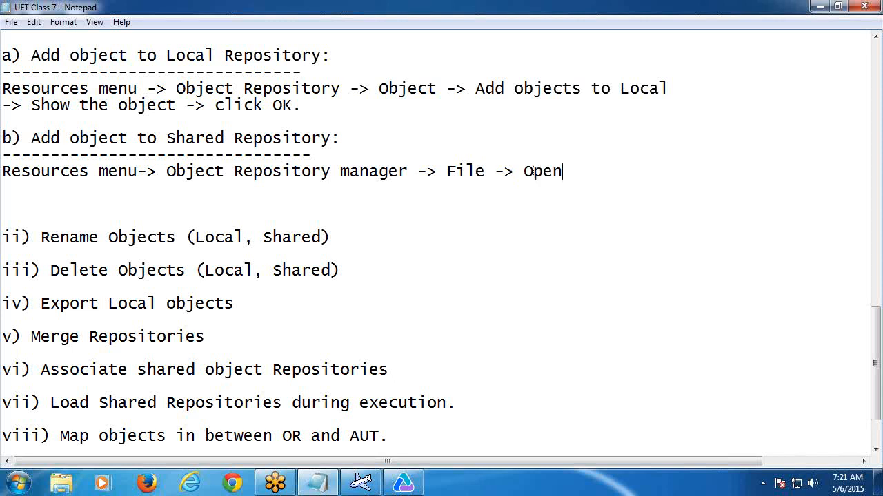
Continue the procedure on a new line with "-> Browser path of the file -> File menu-> Enable editing -> Object".
key("Return")
type("-> ")
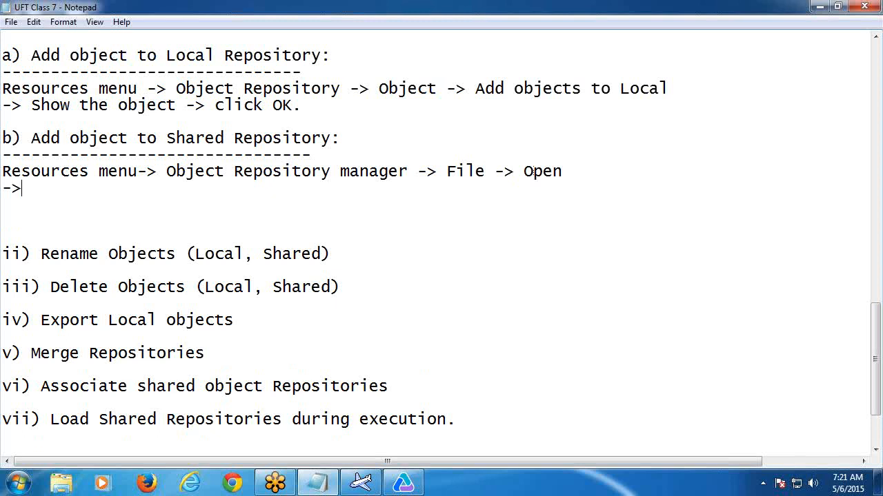
type("Browse")
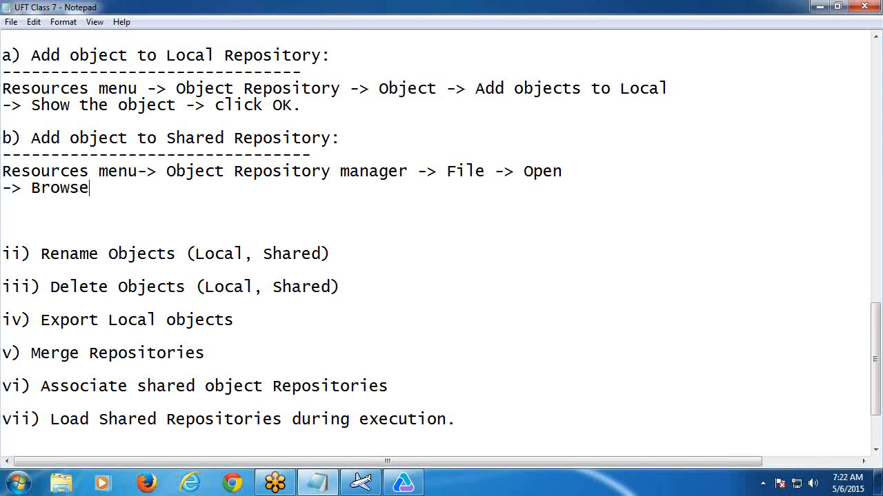
type("r path of th")
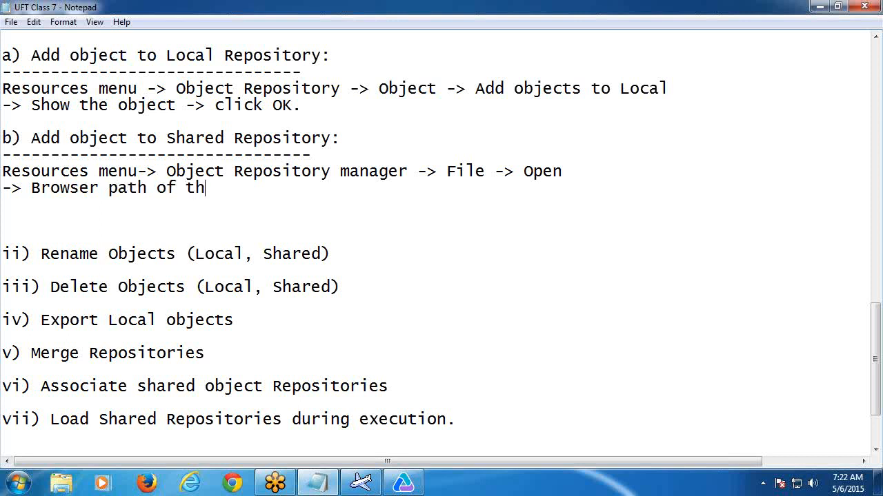
type("e file -> Fi")
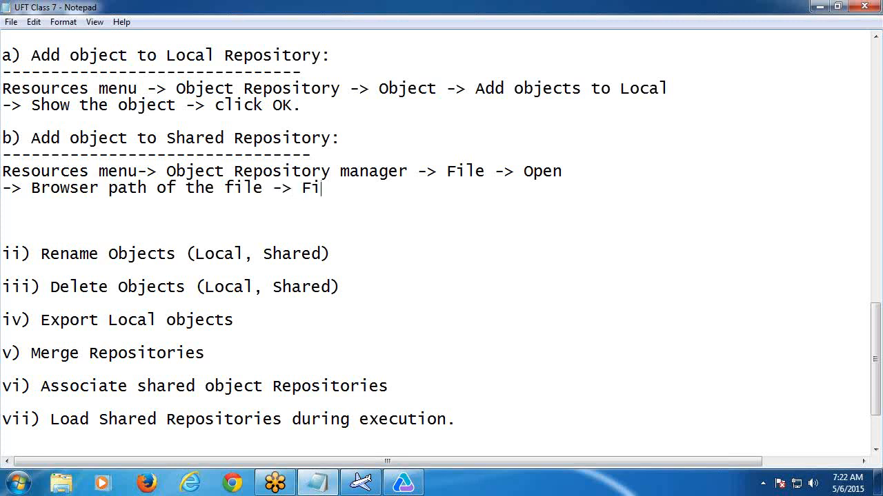
type("le menu-> ")
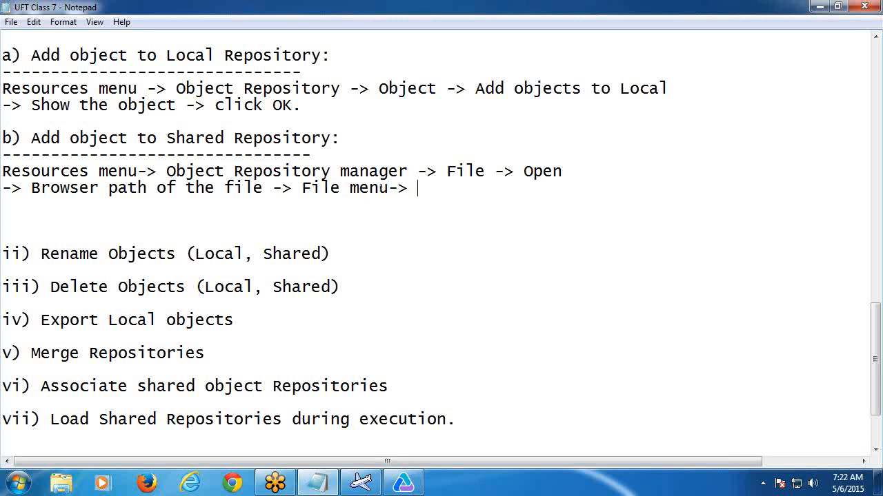
type("Enable ed")
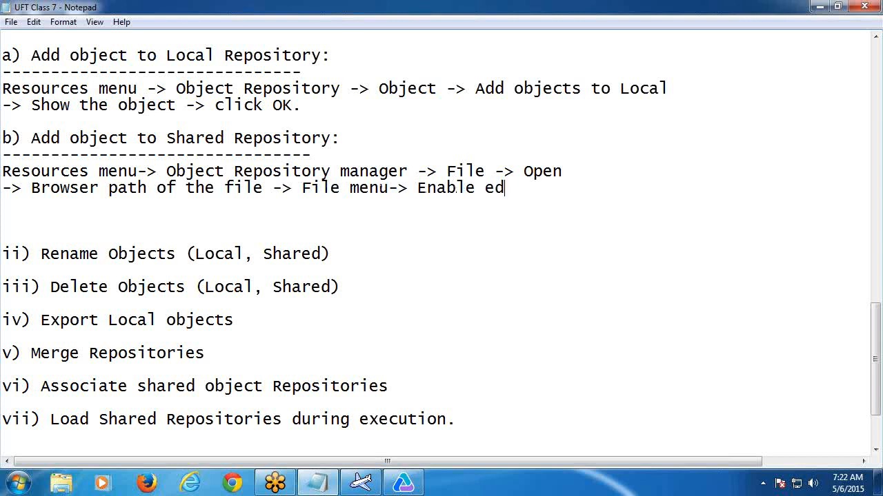
type("iting -> Object")
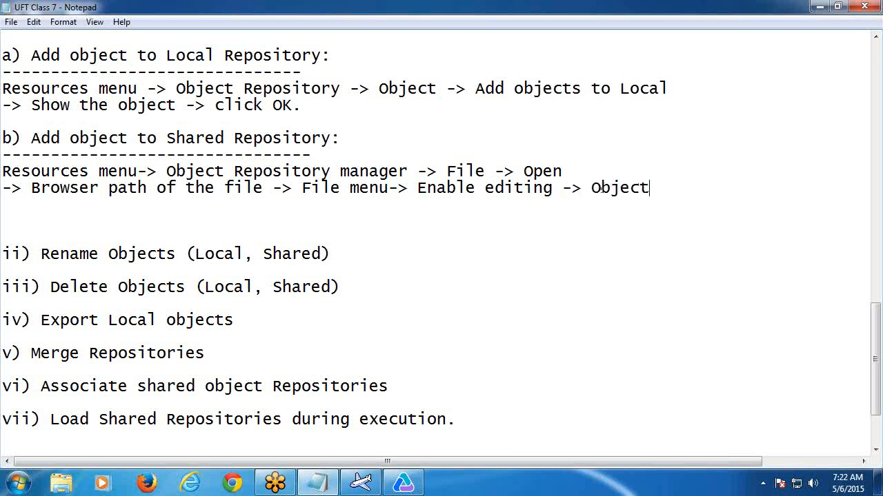
Add a line to the shared repository procedure reading "-> Add objects-> Show the object -> OK -> Save -> Close".
key("Return")
type("-> ")
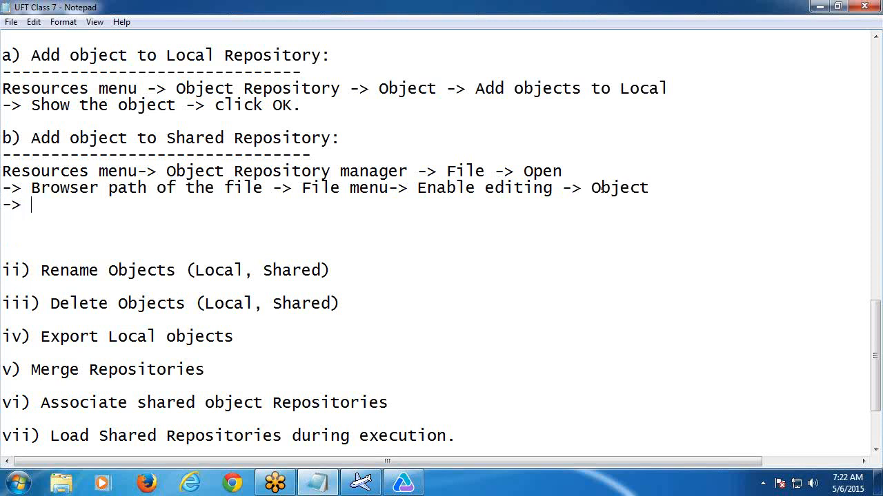
type("Add objects-> ")
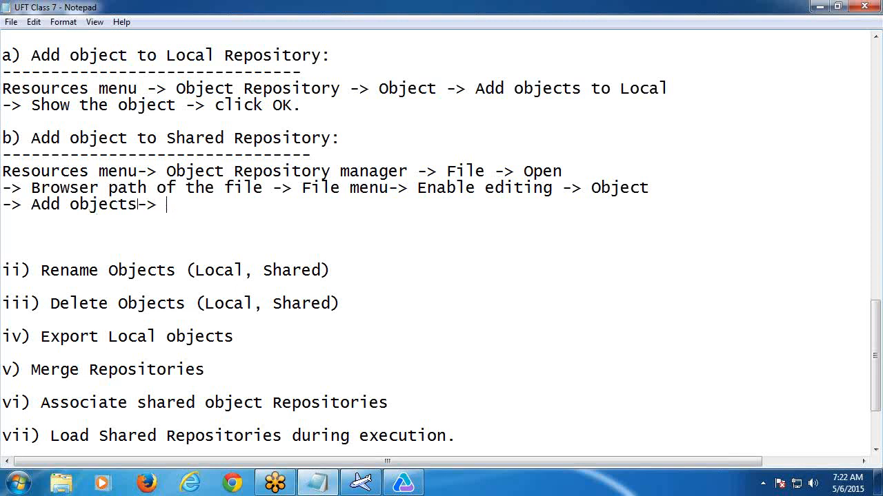
type("Show the ")
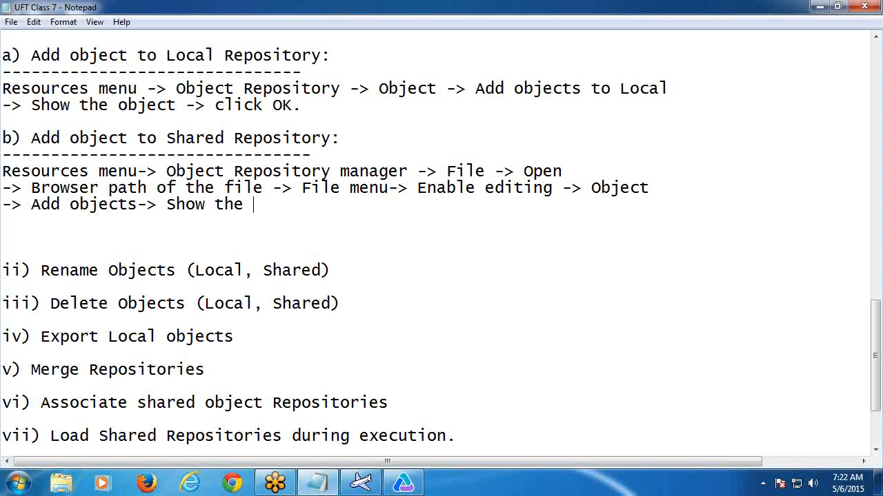
type("object -")
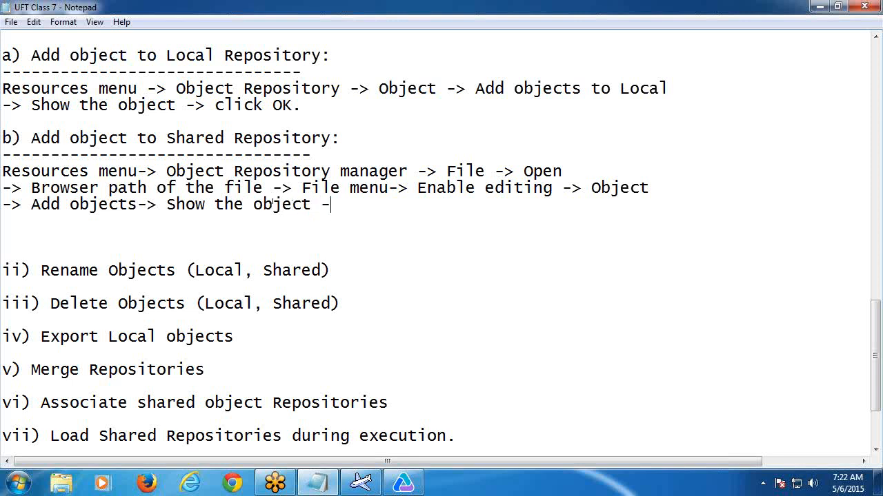
type("> OK")
key("Return")
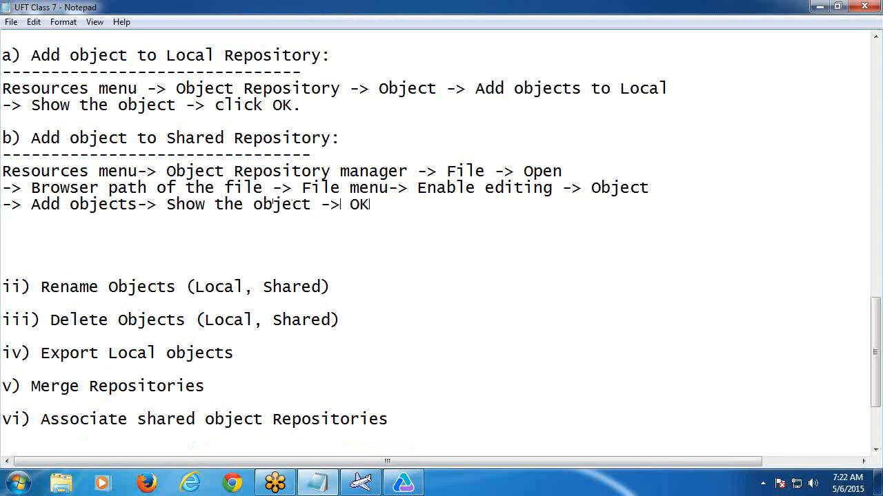
left_click(383, 212)
type("-> Save -> Close")
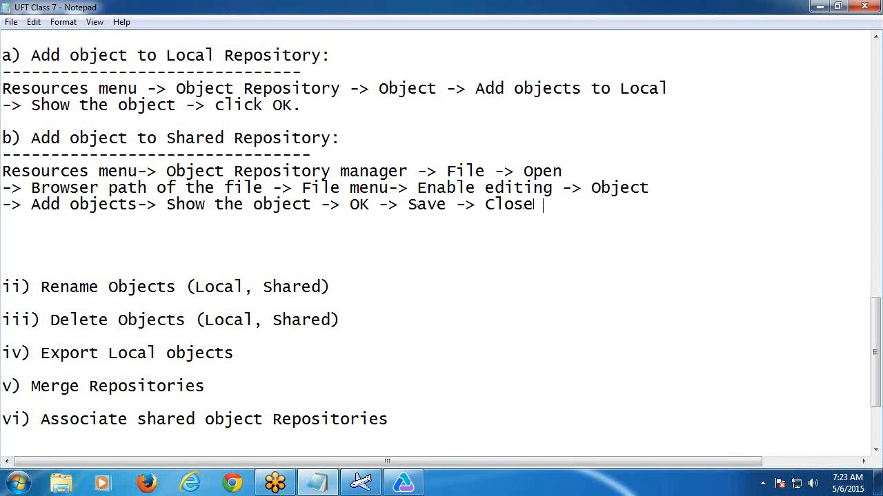
Copy "Object Repository manager" from the procedure's first line and append it after "Close".
left_click_drag(166, 171, 407, 170)
key("ctrl+c")
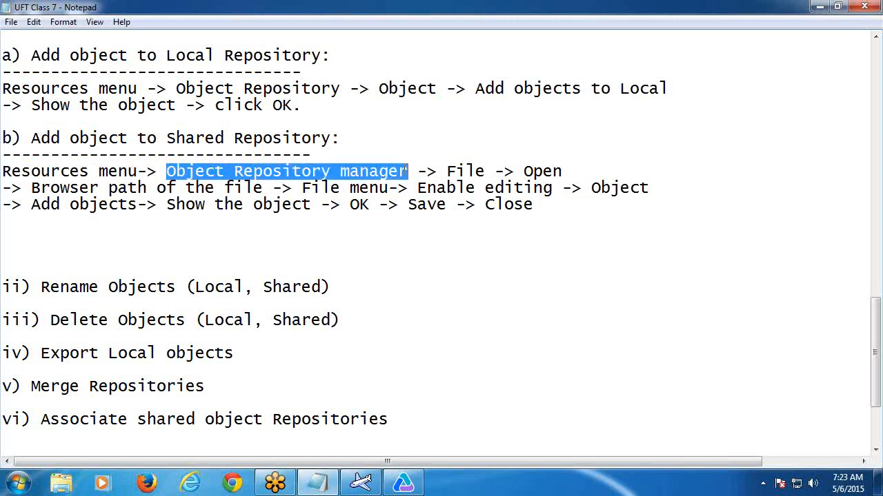
left_click(573, 207)
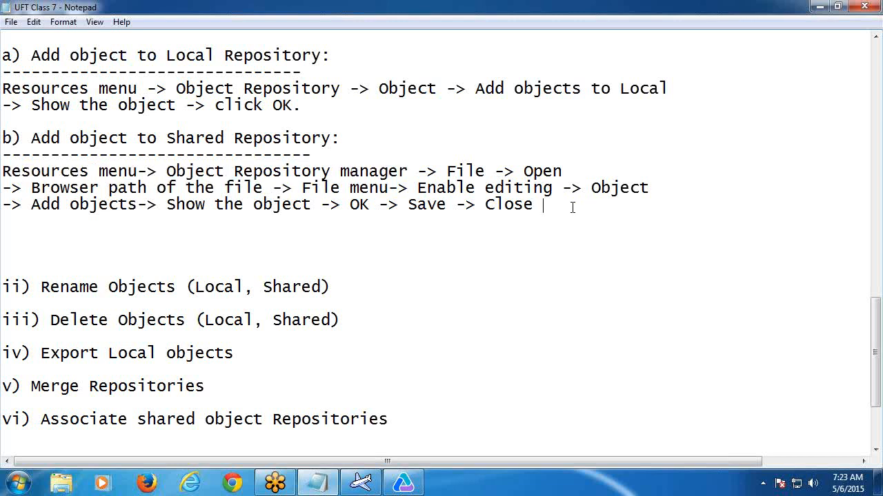
key("ctrl+v")
Add a dashed separator line below the shared repository procedure and remove the blank lines before "ii) Rename Objects (Local, Shared)".
left_click(20, 226)
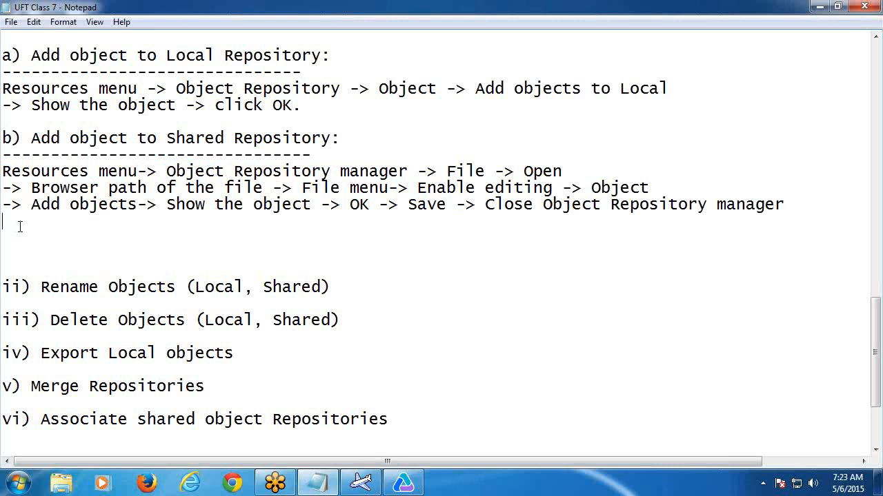
type("-------------------------------------------")
left_click(9, 234)
key("Delete")
key("Delete")
key("Delete")
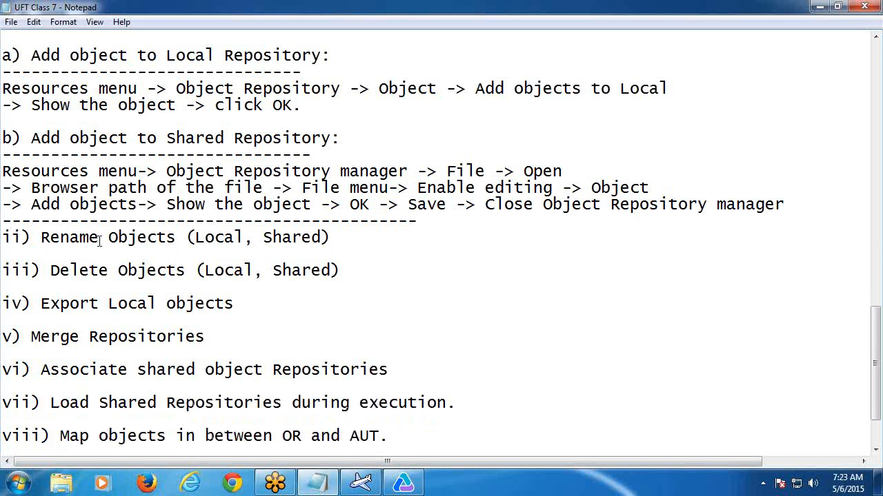
Insert five blank lines below the "ii) Rename Objects (Local, Shared)" heading.
scroll(100, 240, "down", 1)
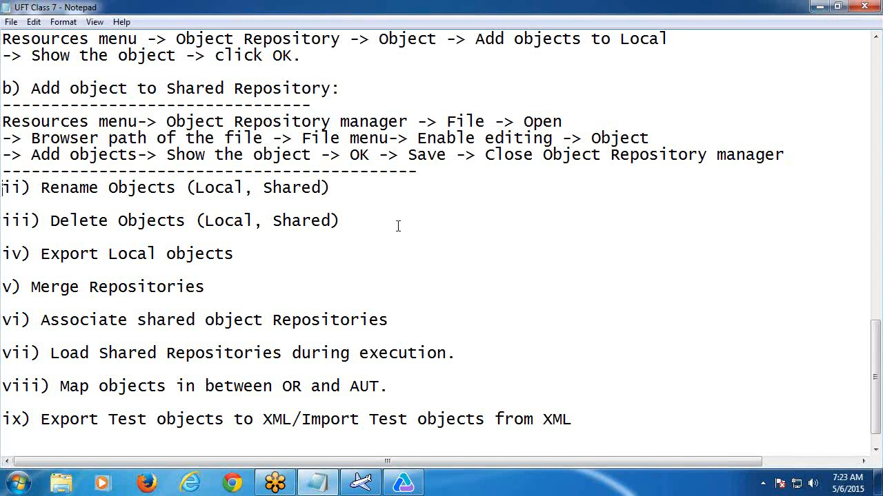
left_click(354, 189)
key("Return")
key("Return")
key("Return")
key("Return")
key("Return")
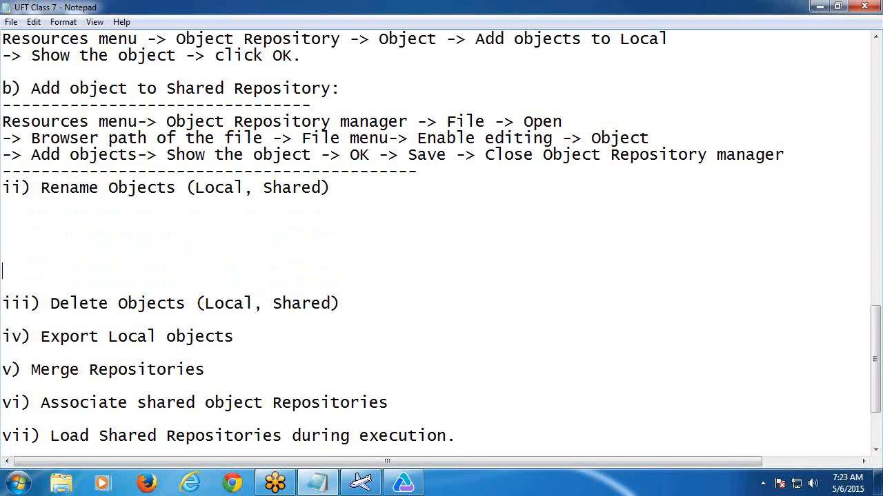
Move the flight application's Login dialog higher on the desktop, then return to the UFT Class 7 notes.
left_click(818, 6)
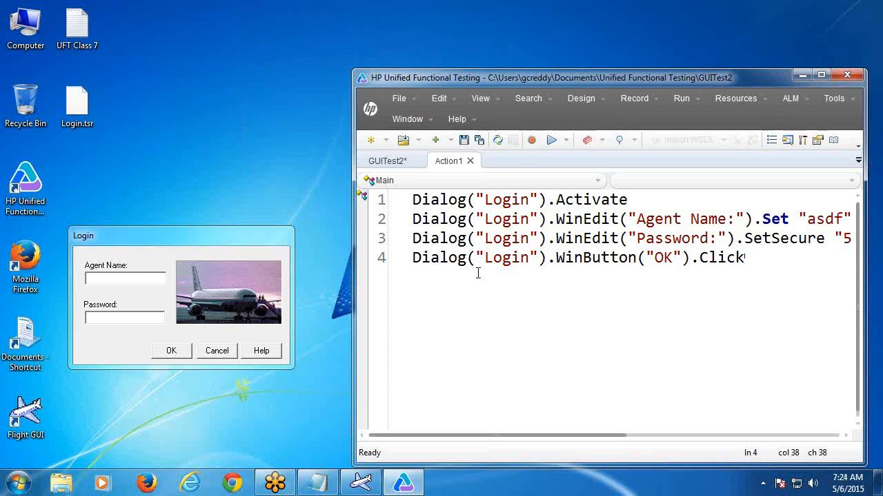
left_click_drag(187, 243, 211, 153)
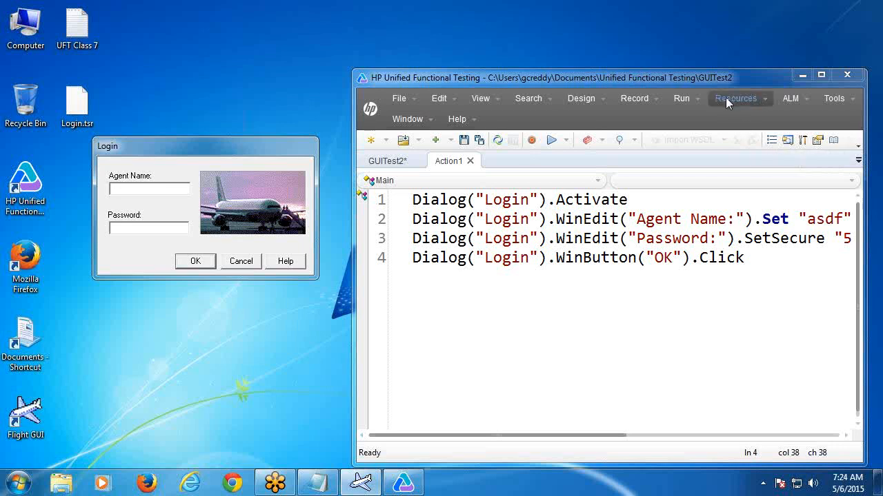
left_click(316, 483)
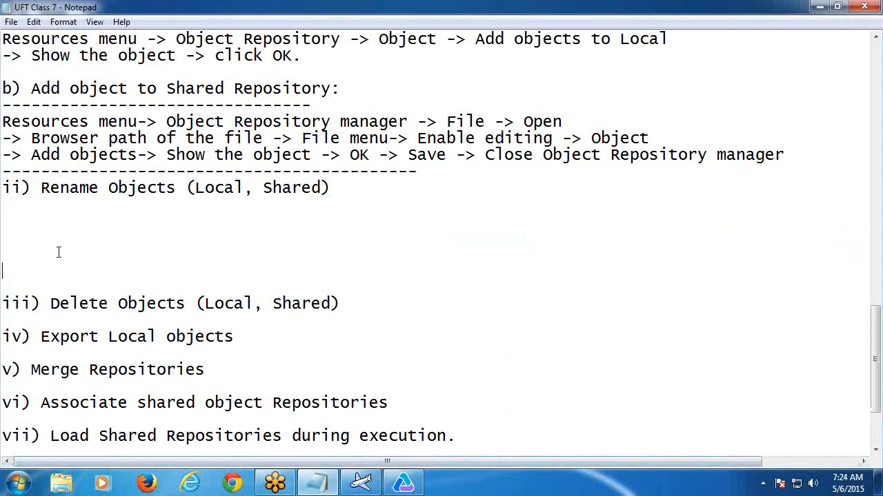
Under the Rename Objects heading, write the subheadings "a) Rename Local Objects" and "b) Rename Shared objects" with a blank line between them.
left_click(27, 219)
type("a) Rename Local Objects")
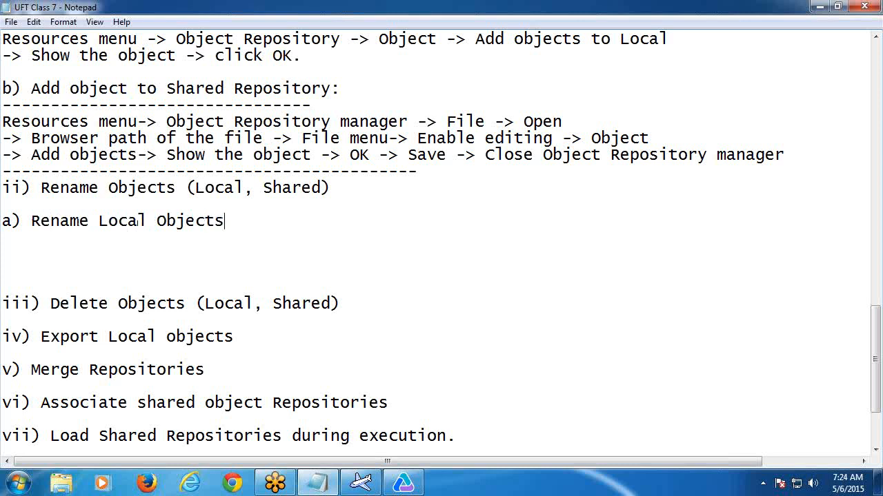
key("Return")
key("Return")
type("b) Rename Shared objects")
key("Return")
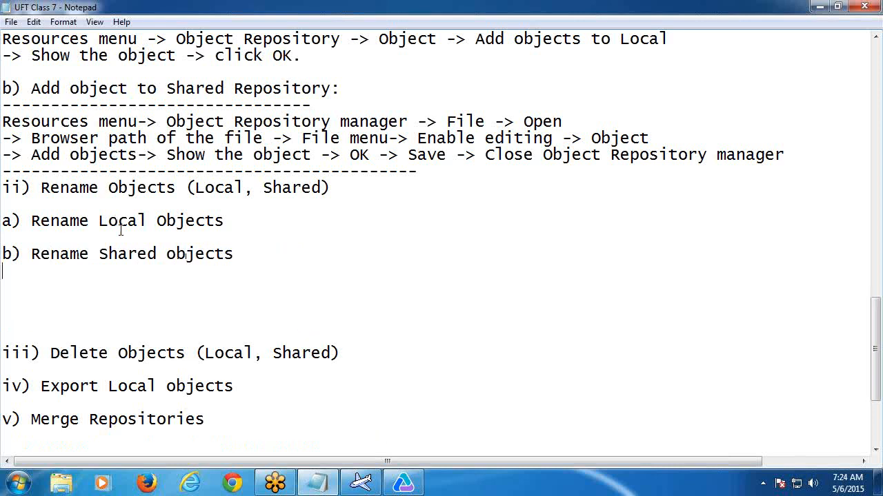
Add a dashed separator line below "b) Rename Shared objects" and save the notes.
type("---------------------------------------------")
left_click(11, 22)
left_click(27, 67)
Switch to HP Unified Functional Testing, open GUITest2's Object Repository and move its window away from the script.
left_click(818, 6)
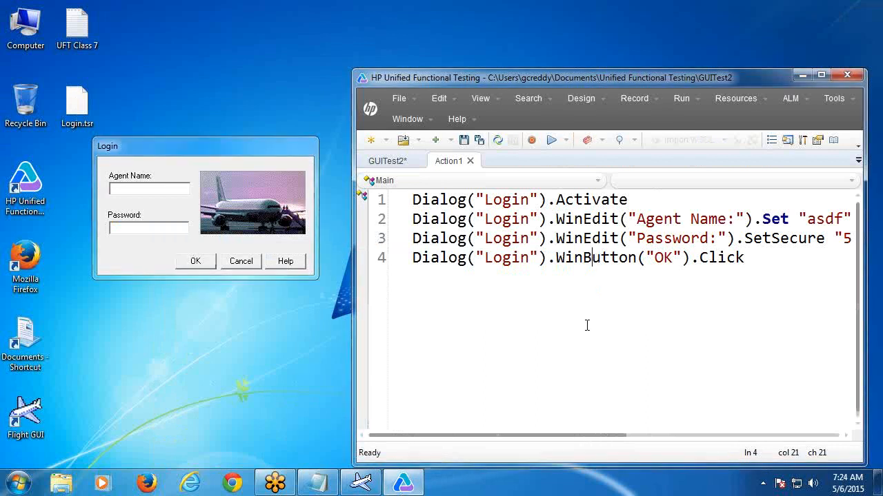
left_click(732, 98)
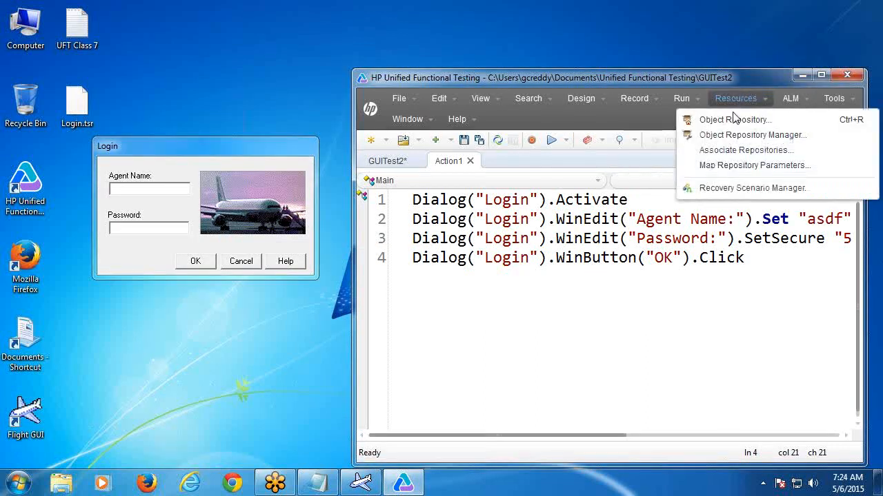
left_click(733, 120)
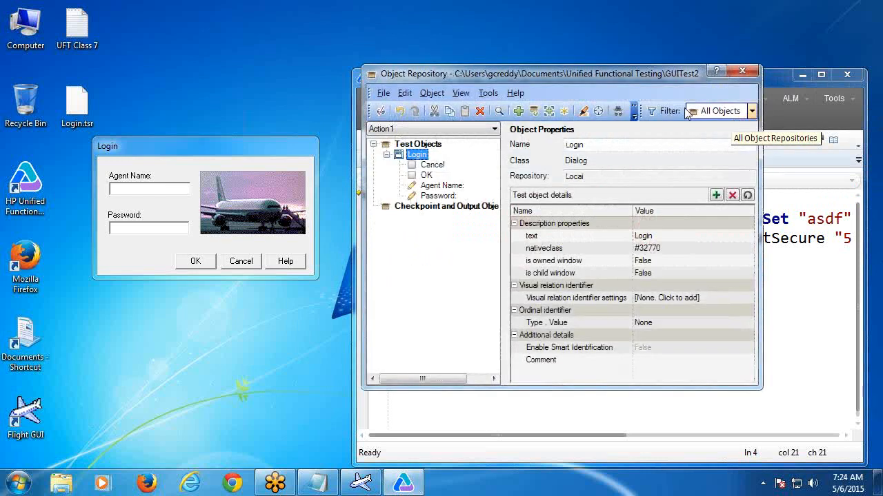
left_click_drag(624, 76, 536, 62)
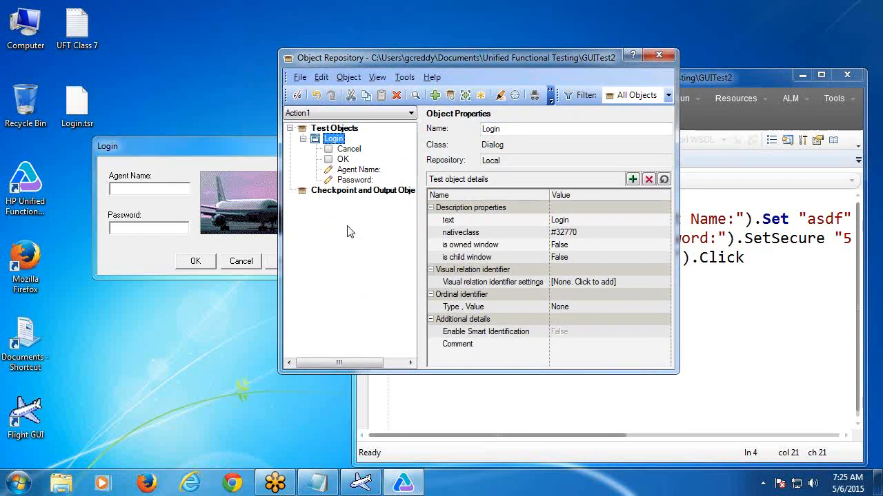
Rename the OK button object under the Login dialog in the local repository to "Monkey".
left_click(343, 160)
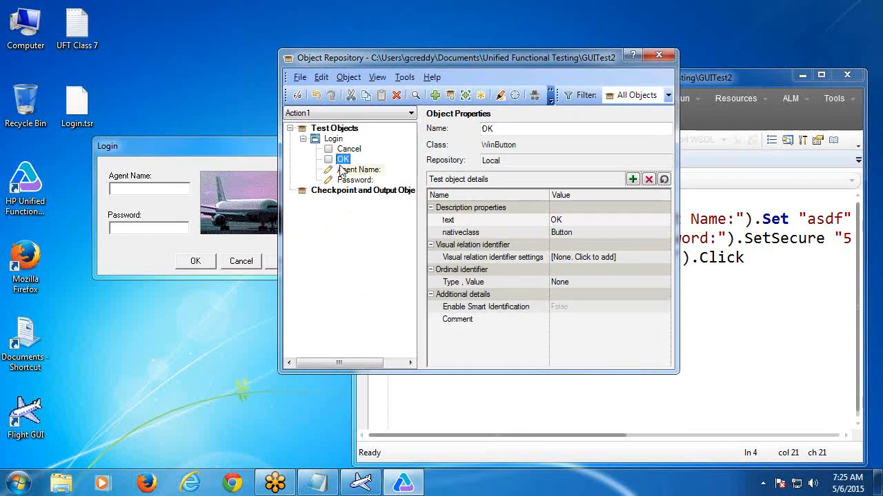
key("shift+F10")
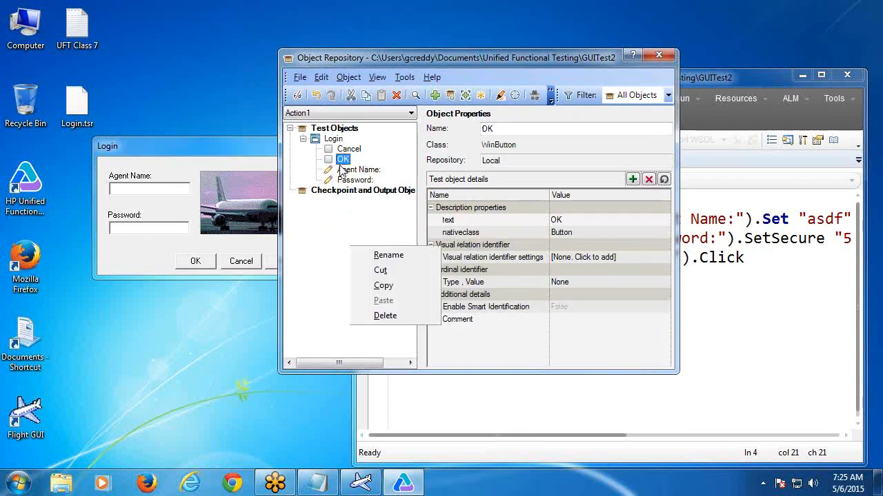
left_click(378, 257)
type("Mo")
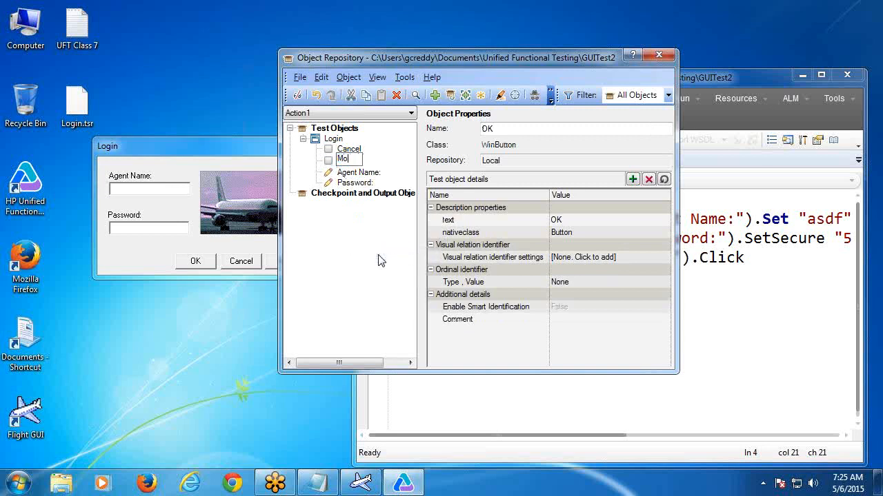
type("nkey")
key("Return")
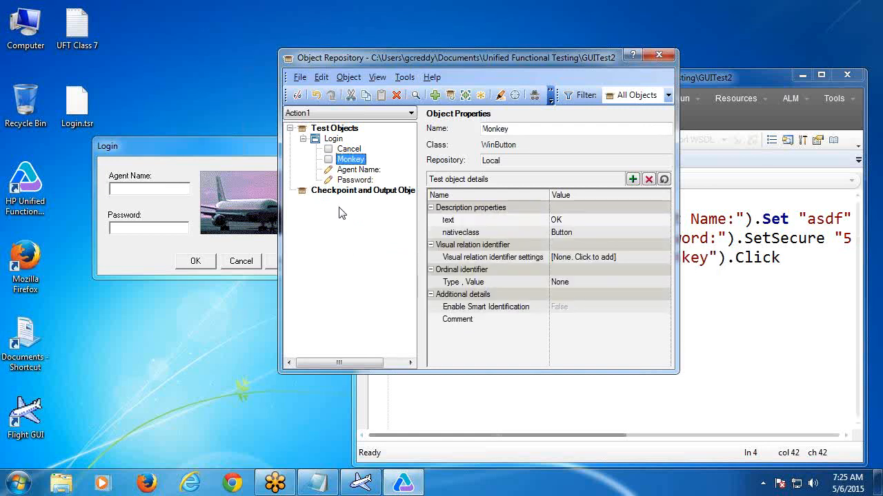
Close the Object Repository and run the GUITest2 test.
left_click(658, 57)
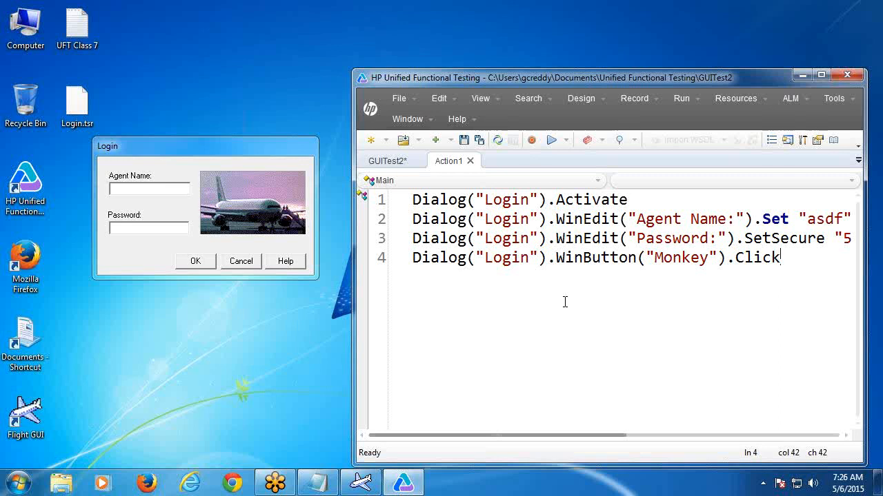
left_click(551, 140)
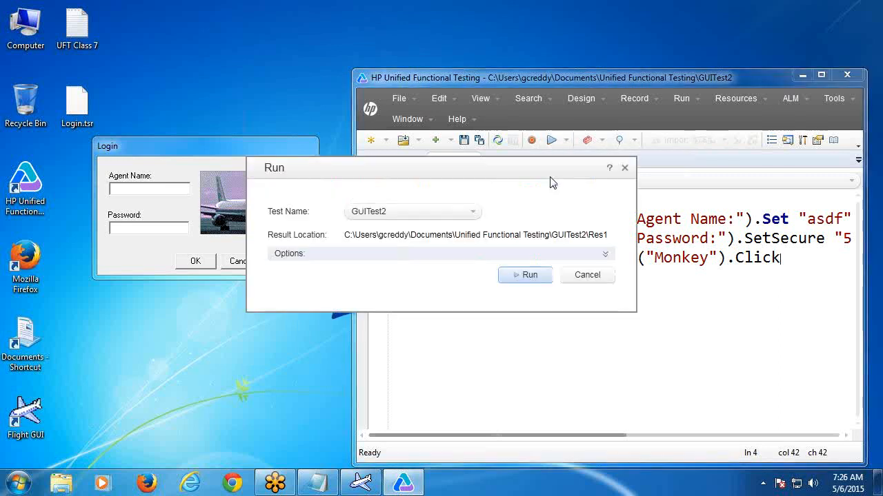
left_click(535, 275)
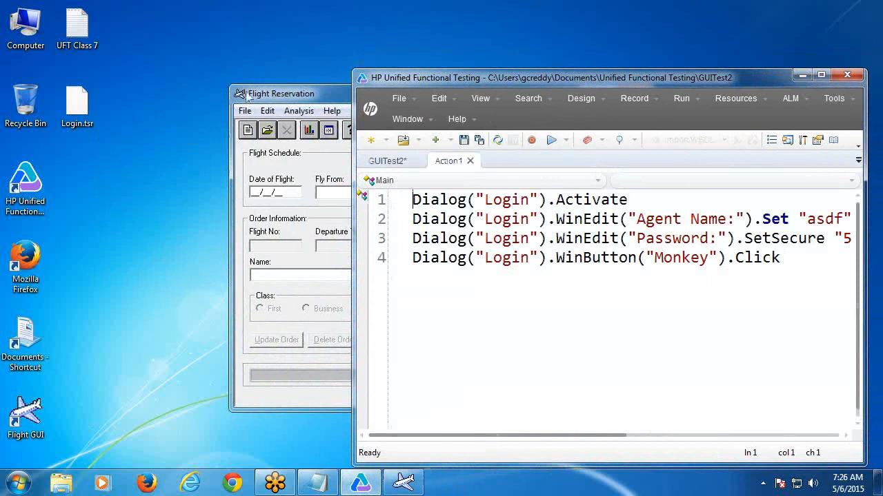
Close the Flight Reservation window, relaunch Flight GUI and place its Login dialog beside the UFT window.
left_click(276, 96)
left_click(638, 93)
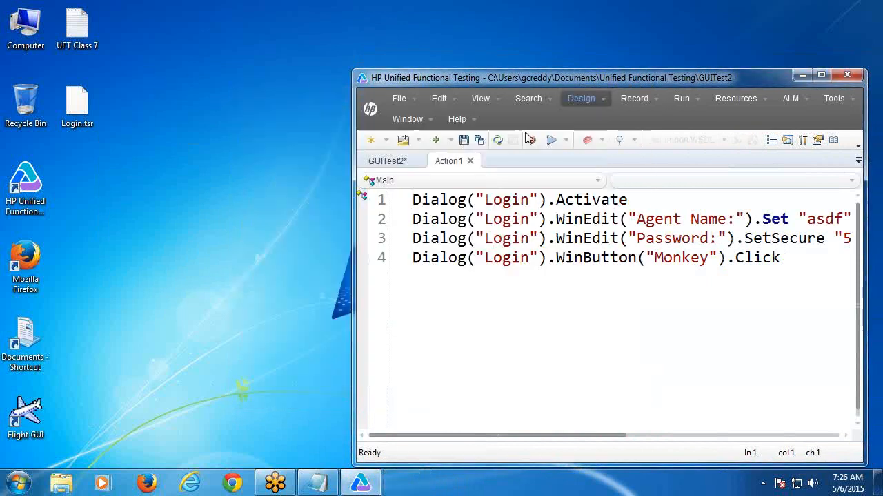
double_click(26, 414)
left_click_drag(410, 183, 164, 143)
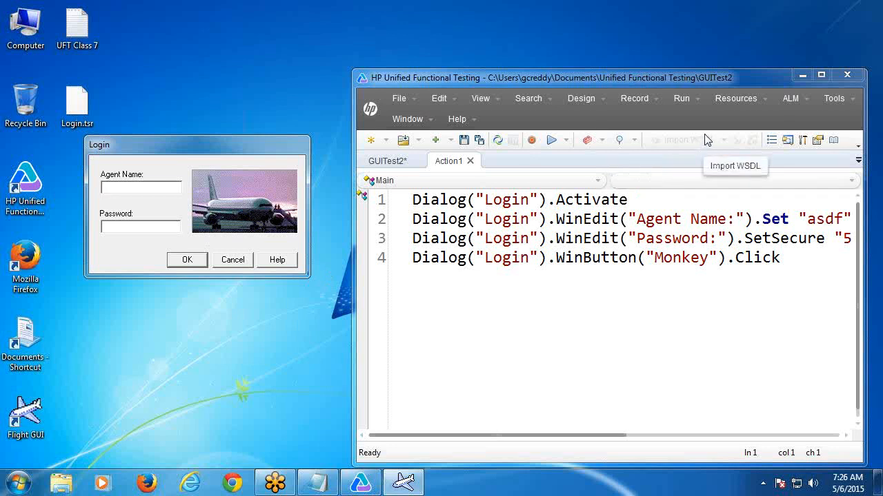
Open the Object Repository and set the Monkey button object's text description property to the constant "Monkey".
left_click(722, 97)
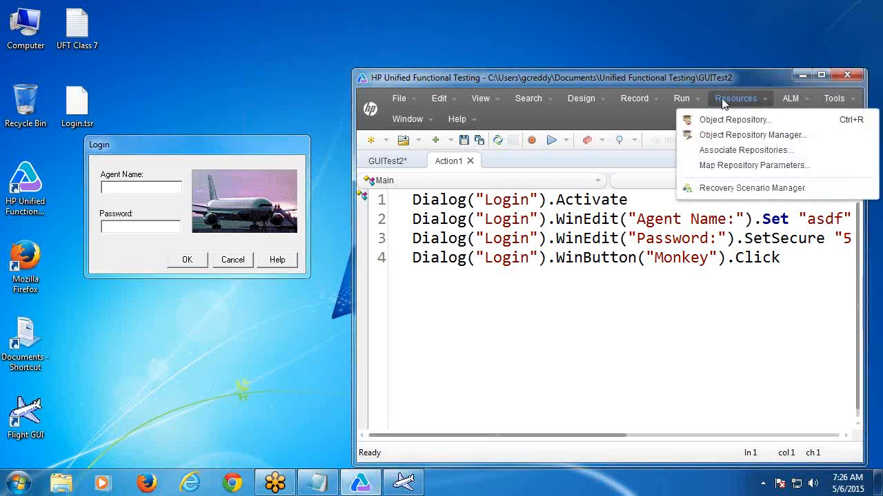
left_click(726, 120)
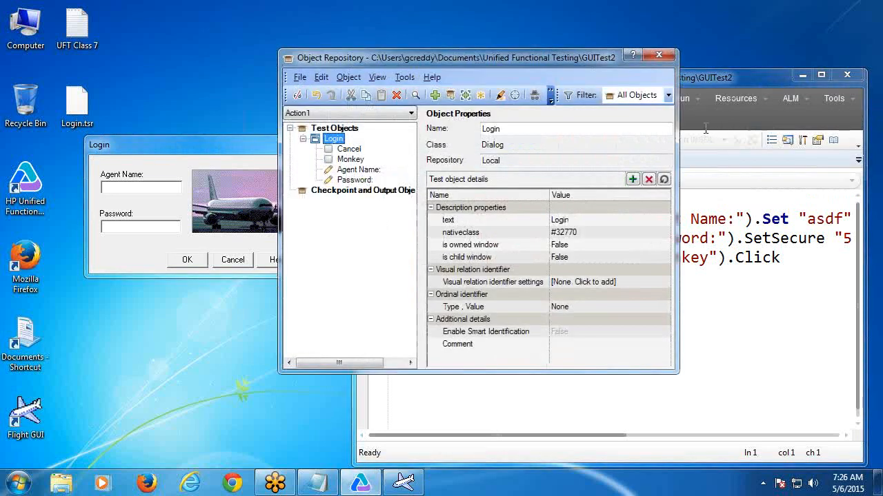
left_click(355, 161)
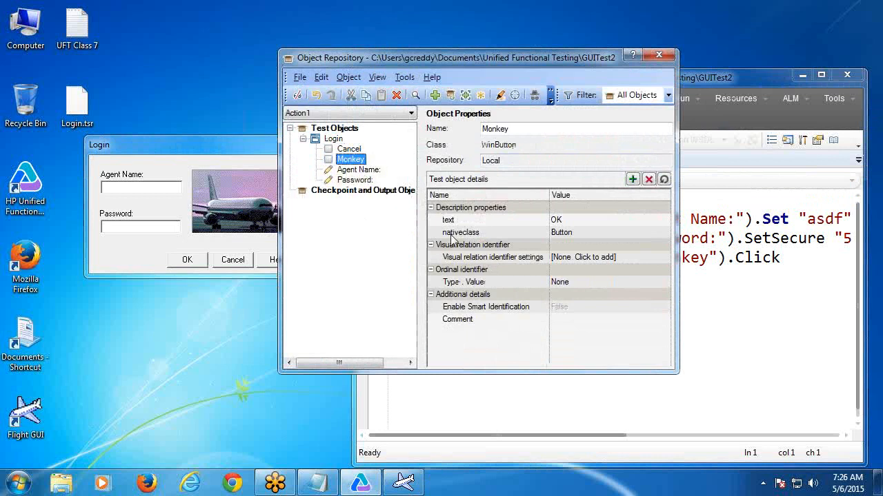
left_click(560, 222)
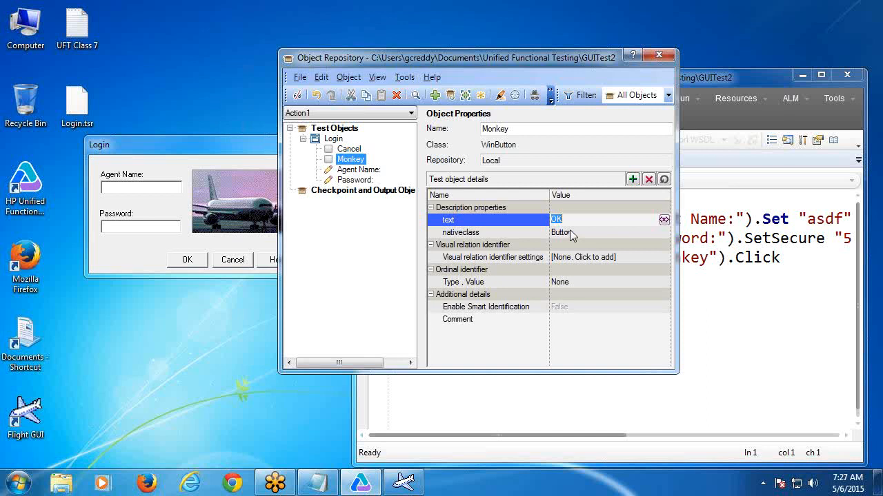
left_click(663, 221)
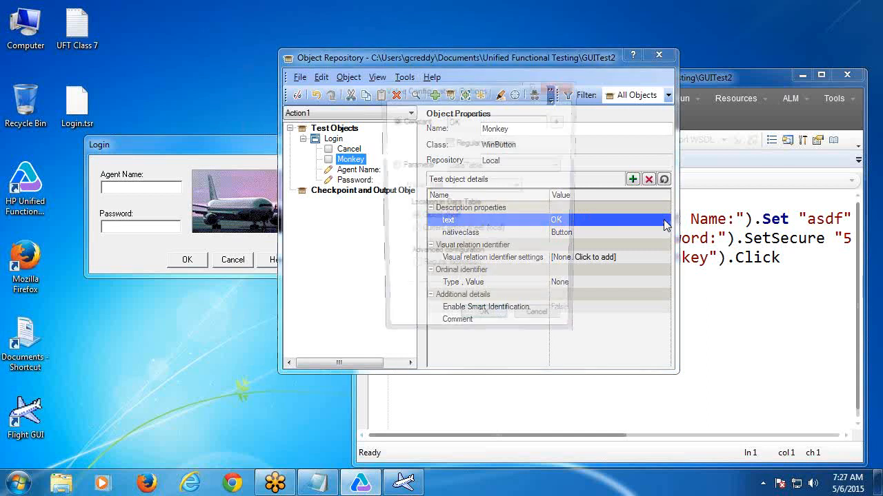
double_click(469, 120)
type("M")
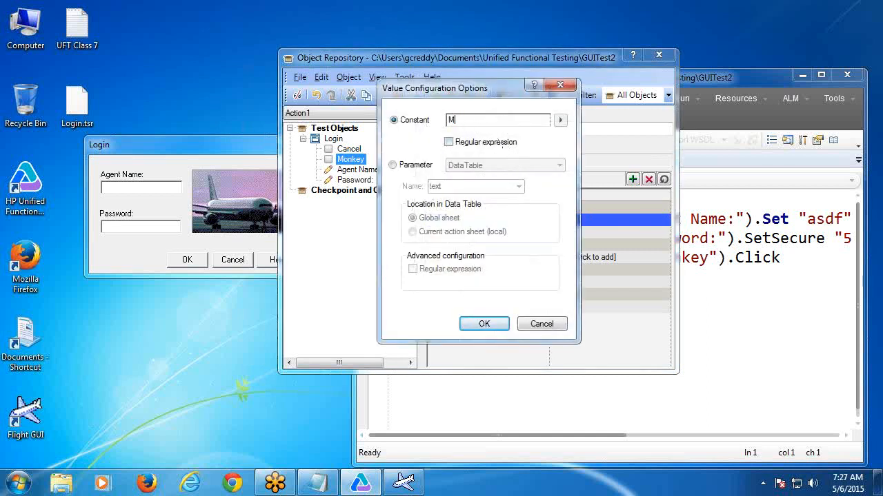
type("onkey")
left_click(485, 323)
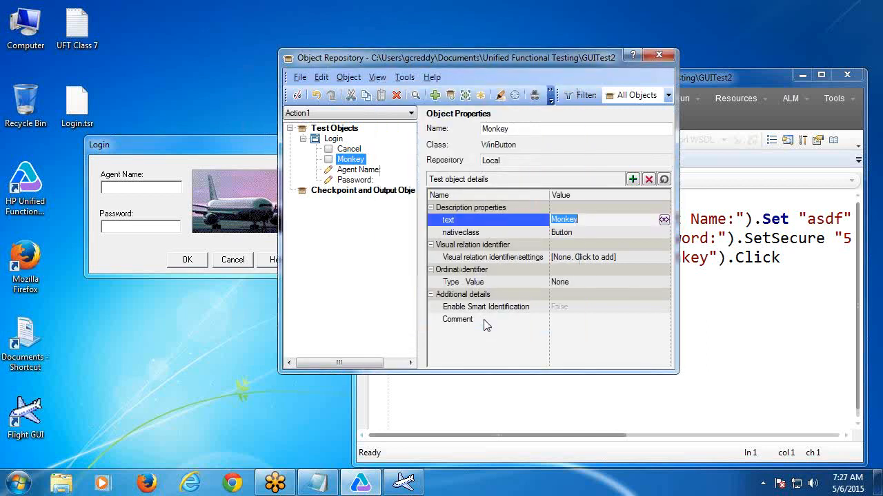
Close the Object Repository, run the GUITest2 test and stop the run at the run error.
left_click(659, 57)
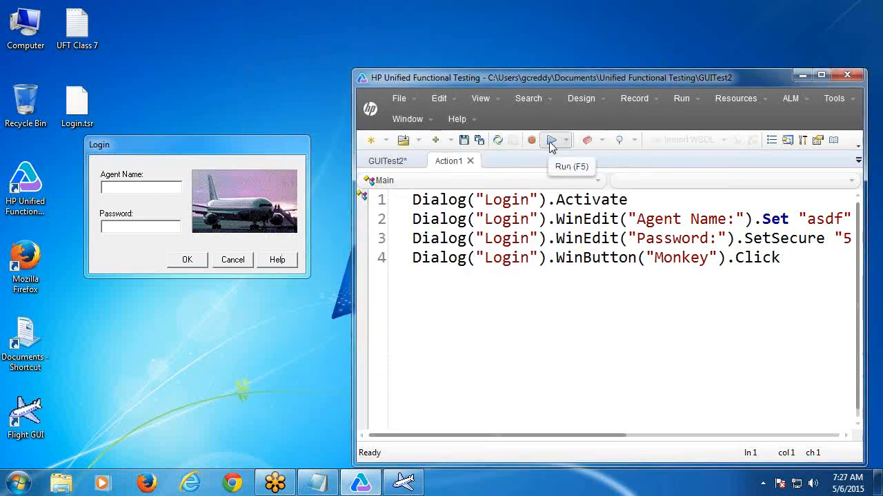
left_click(551, 142)
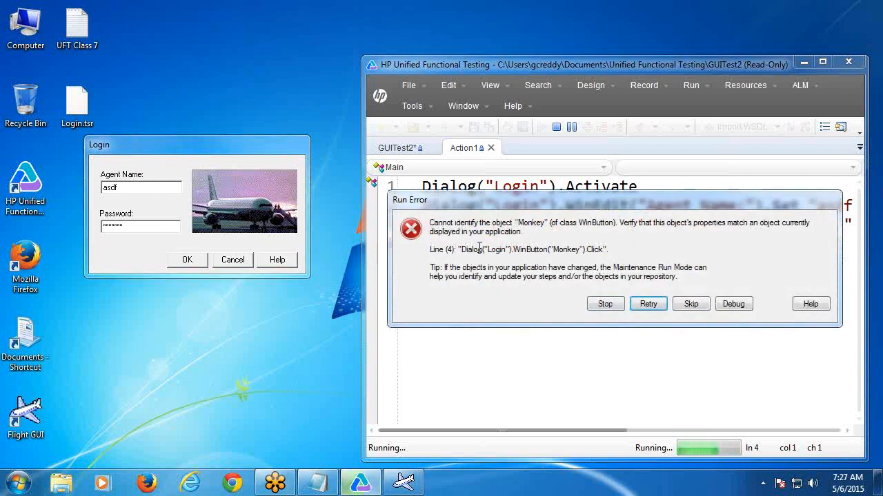
left_click(604, 304)
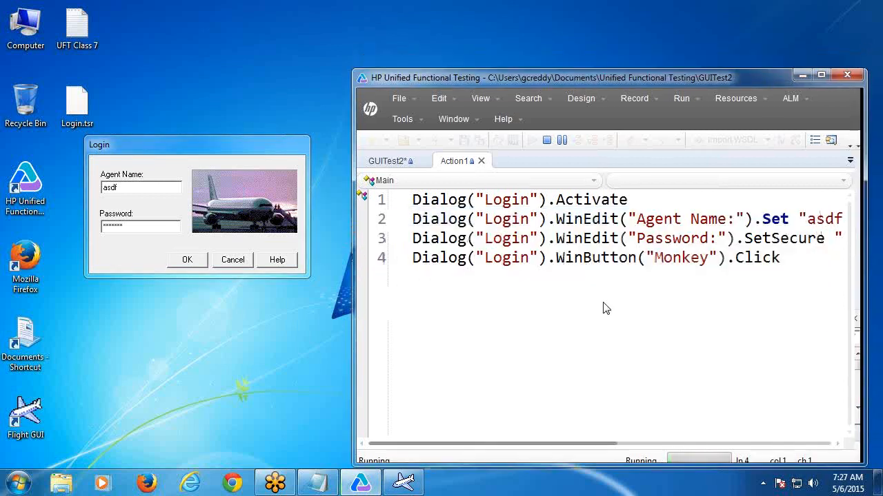
Set the Monkey button object's text property to the constant "OK" in the Object Repository, and close the repository.
left_click(742, 99)
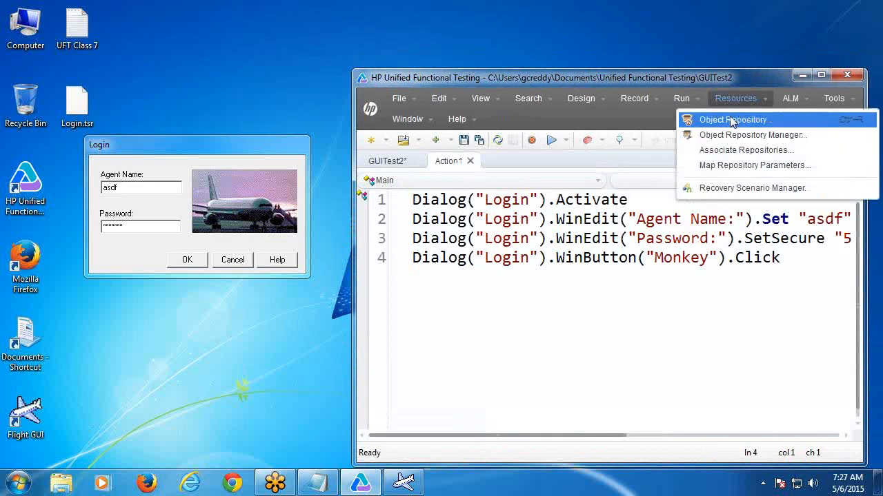
left_click(732, 121)
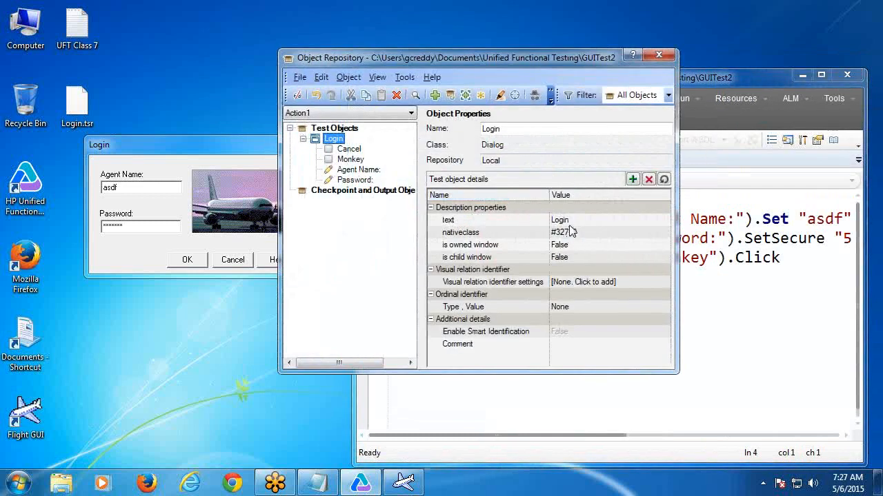
left_click(353, 159)
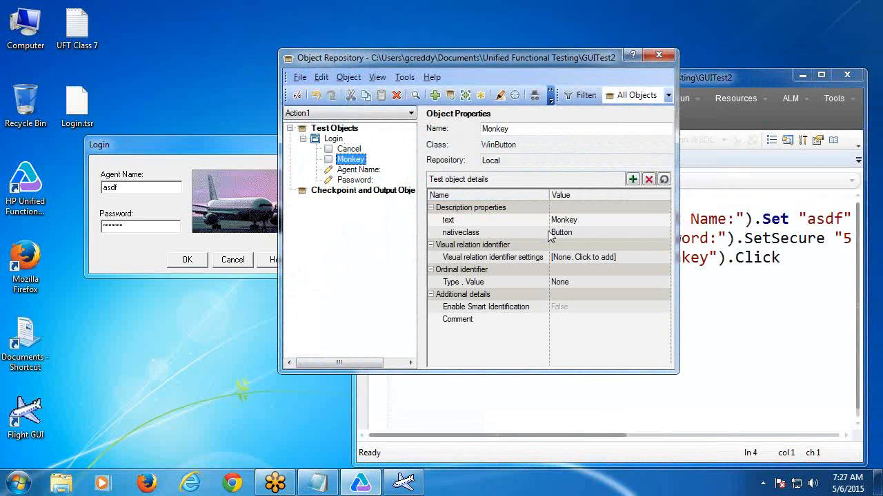
left_click(551, 233)
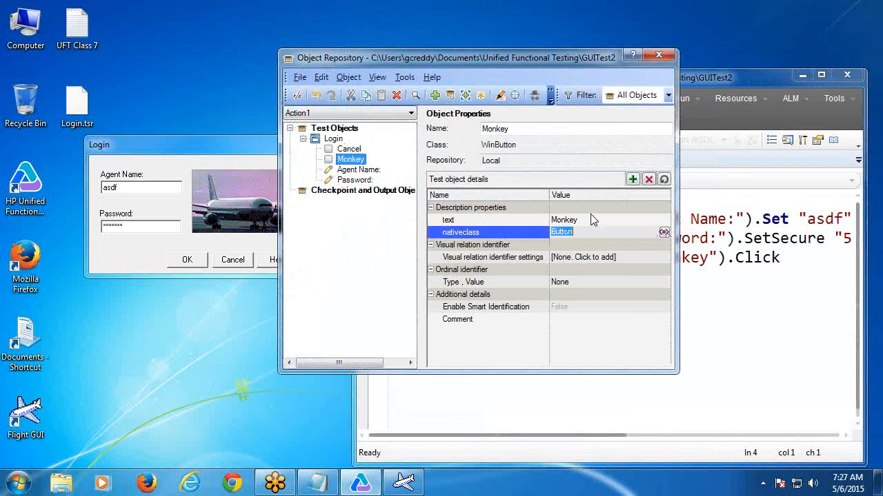
left_click(585, 221)
left_click(663, 221)
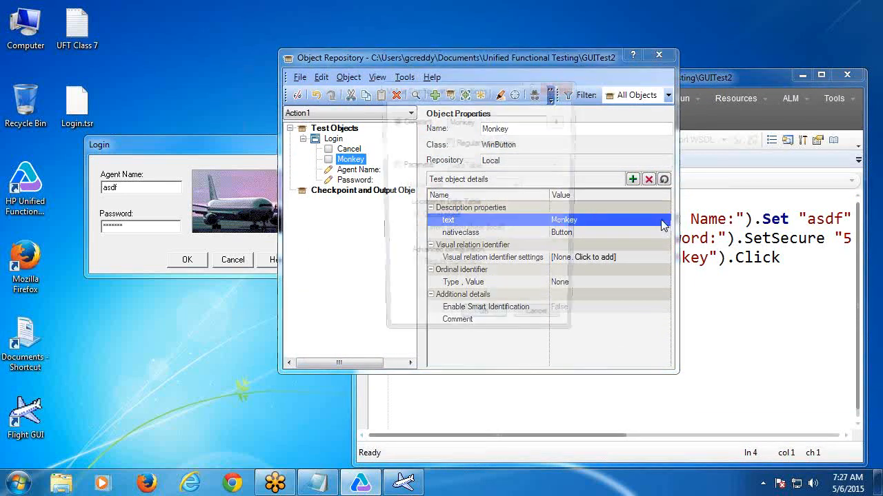
double_click(483, 121)
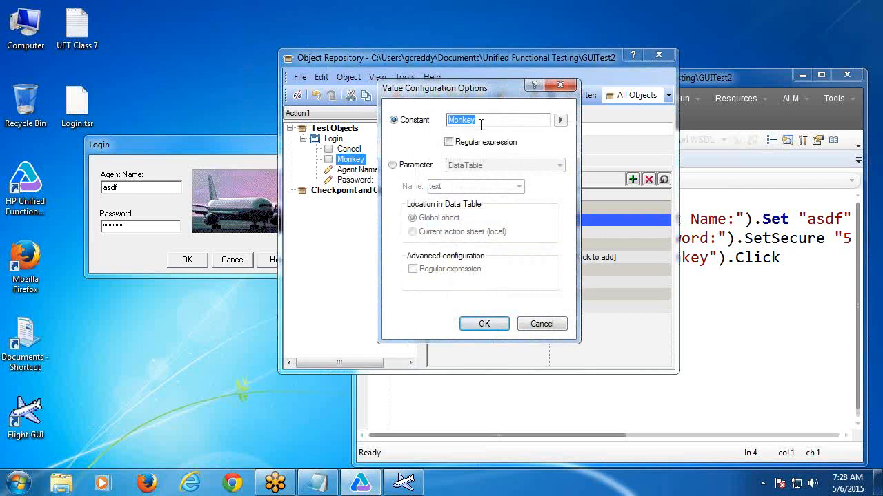
type("OK")
left_click(485, 323)
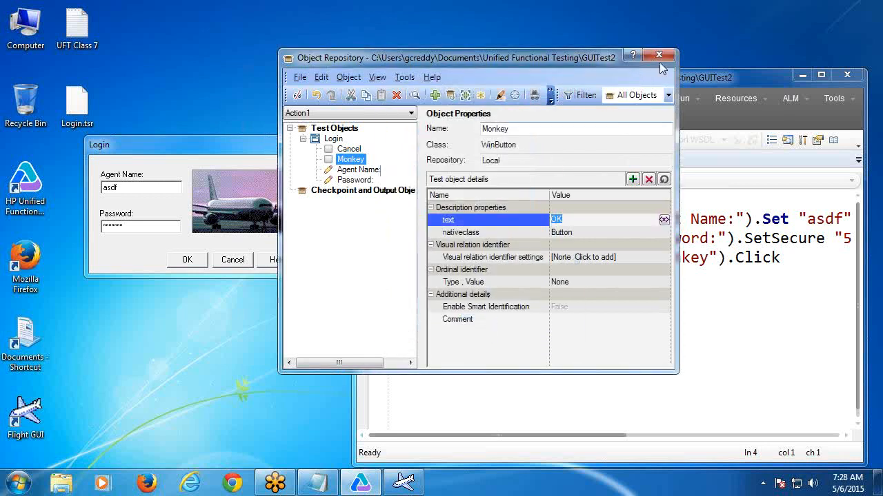
left_click(659, 55)
Cancel the Login dialog, relaunch Flight GUI with its dialog beside the UFT window, and run the GUITest2 test.
left_click(232, 259)
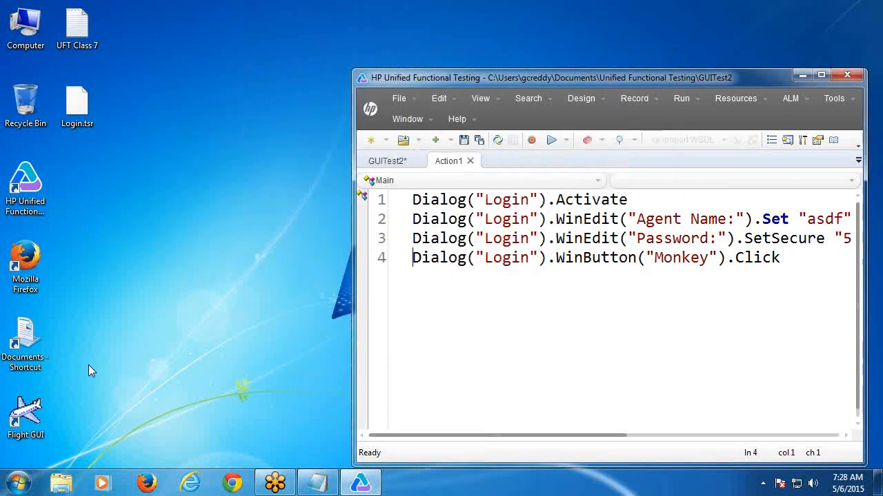
double_click(26, 414)
left_click_drag(384, 184, 191, 153)
left_click(551, 140)
left_click(530, 275)
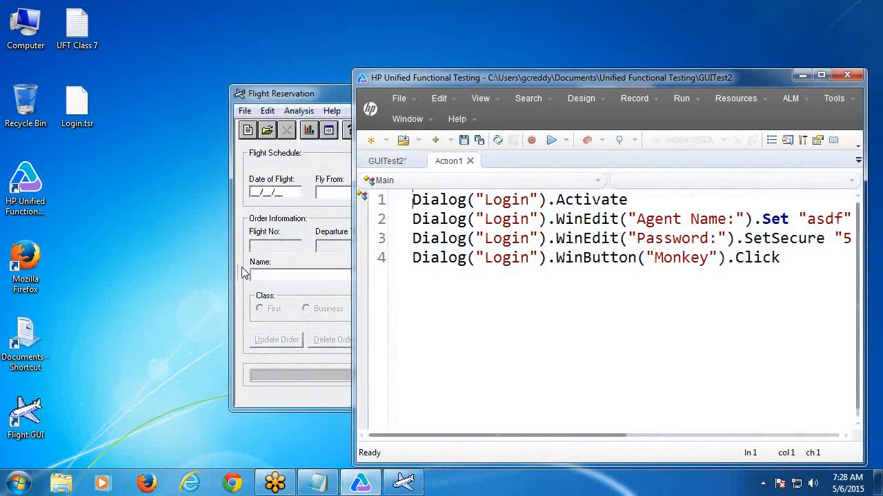
Close the Flight Reservation window opened by the test, relaunch Flight GUI and move its Login dialog clear of the script.
left_click(298, 98)
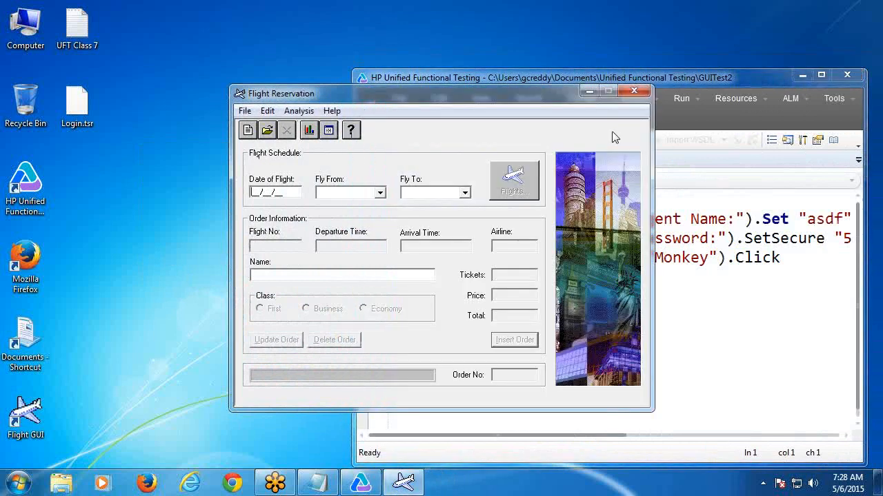
left_click(639, 92)
double_click(25, 418)
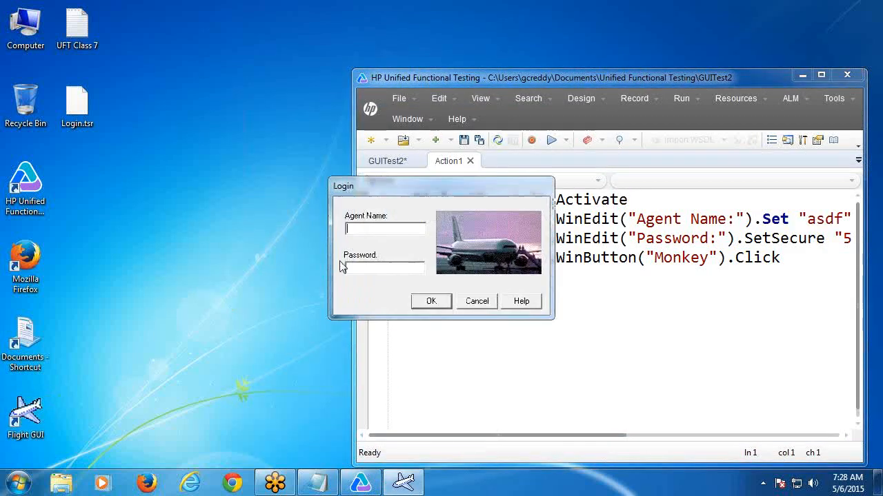
left_click_drag(411, 184, 191, 147)
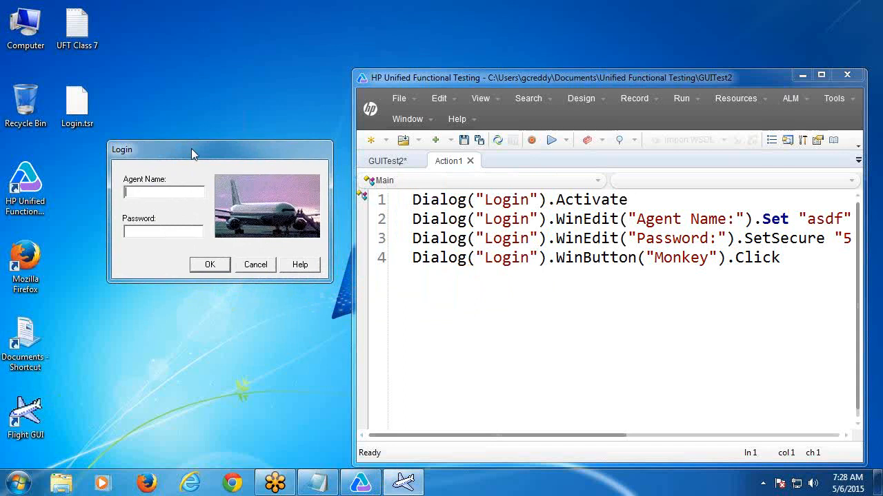
Switch to the UFT Class 7 notes in Notepad and copy "Resources menu -> Object Repository ->" from the local repository instructions.
left_click(311, 491)
scroll(148, 296, "up", 3)
scroll(62, 210, "down", 1)
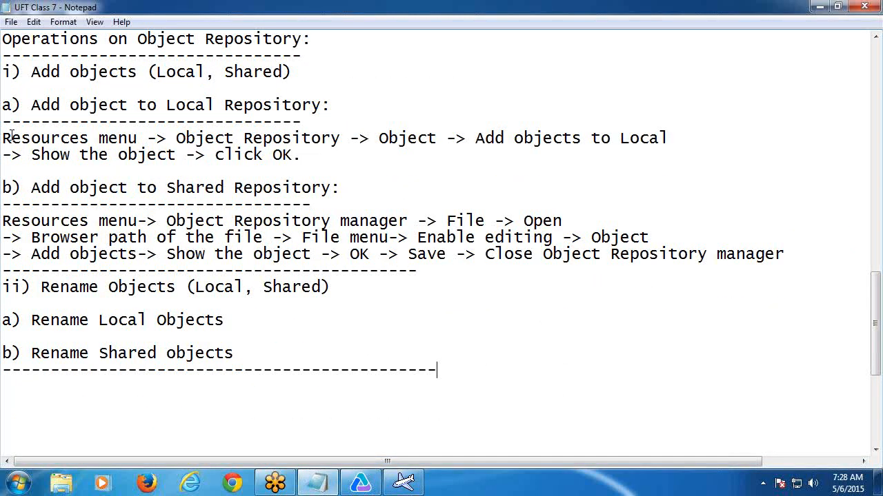
key("shift+Right")
key("shift+Right")
key("shift+Right")
key("shift+Right")
key("shift+Right")
key("shift+Right")
key("shift+Right")
key("shift+Right")
key("shift+Right")
key("shift+Right")
key("shift+Right")
key("shift+Right")
key("shift+Right")
key("shift+Right")
key("shift+Right")
key("shift+Right")
key("shift+Right")
key("shift+Right")
key("shift+Right")
key("shift+Right")
key("shift+Right")
key("shift+Right")
key("shift+Right")
key("shift+Right")
key("shift+Right")
key("shift+Right")
key("shift+Right")
key("shift+Right")
key("shift+Right")
key("shift+Right")
key("shift+Right")
key("shift+Right")
key("shift+Right")
key("shift+Right")
key("shift+Right")
key("shift+Right")
key("shift+Right")
key("shift+Right")
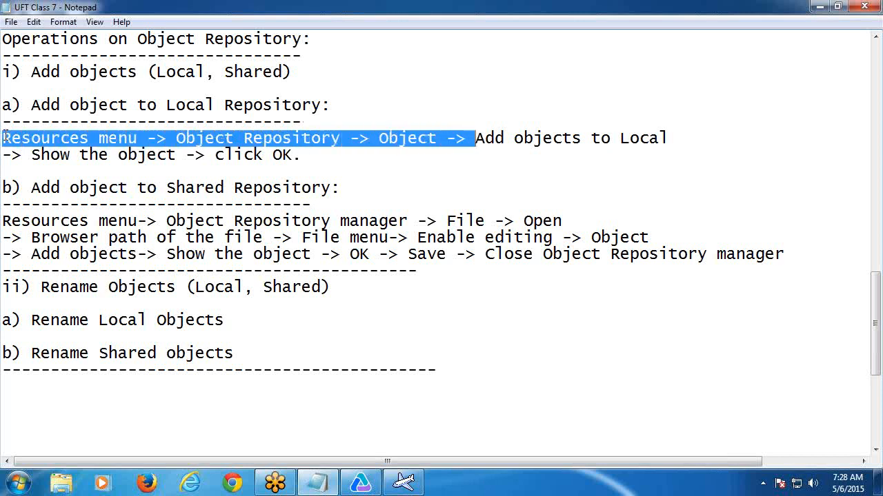
key("shift+Left")
key("shift+Left")
key("shift+Left")
key("shift+Left")
key("shift+Left")
key("shift+Left")
key("shift+Left")
key("shift+Left")
key("shift+Left")
key("shift+Left")
key("shift+Left")
key("shift+Left")
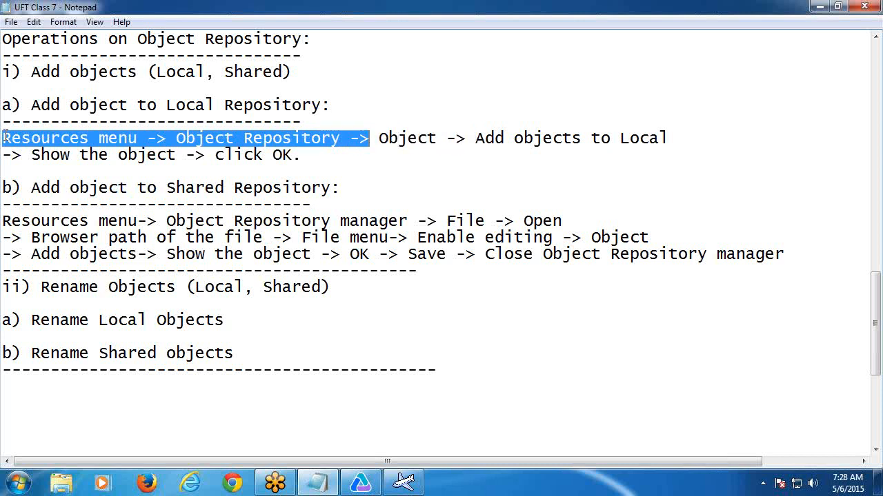
key("shift+Right")
key("ctrl+c")
Paste the copied "Resources menu -> Object Repository ->" path below the "a) Rename Local Objects" heading, leaving a blank line between.
scroll(7, 190, "down", 2)
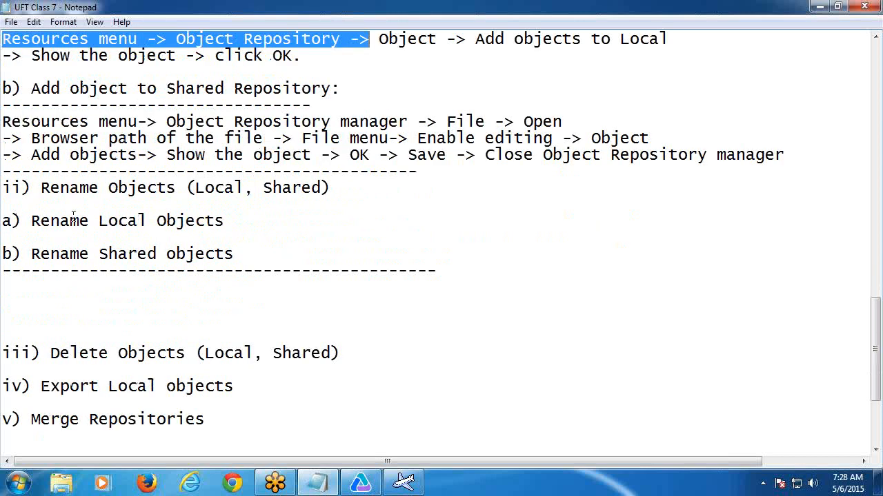
double_click(230, 220)
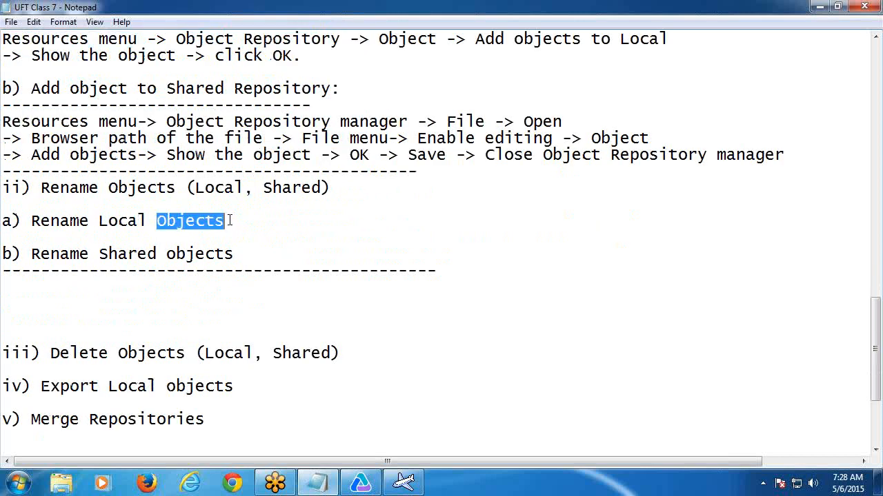
left_click(230, 221)
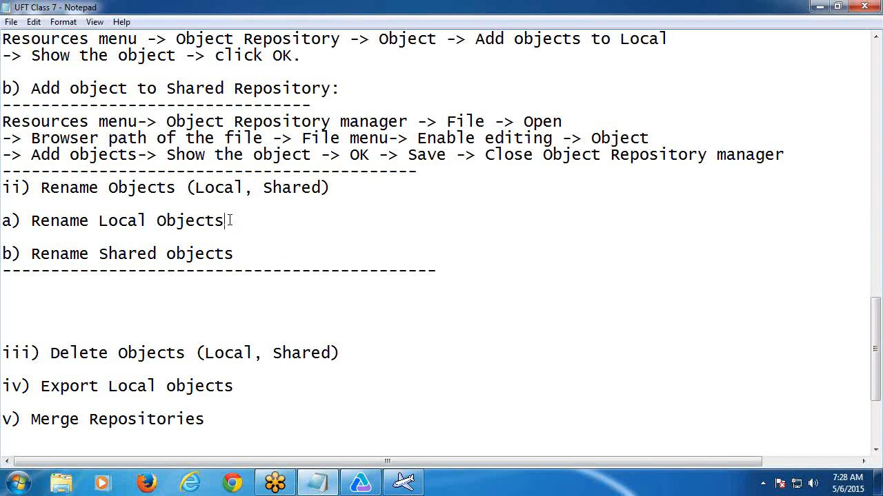
key("Return")
key("Return")
key("ctrl+v")
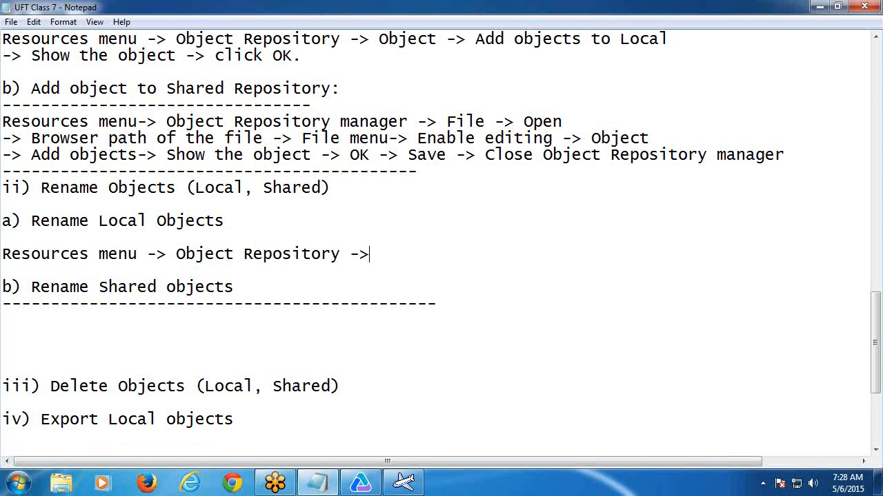
Switch to UFT, rename the Monkey button to Abc in the local Object Repository, and close the repository.
left_click(818, 6)
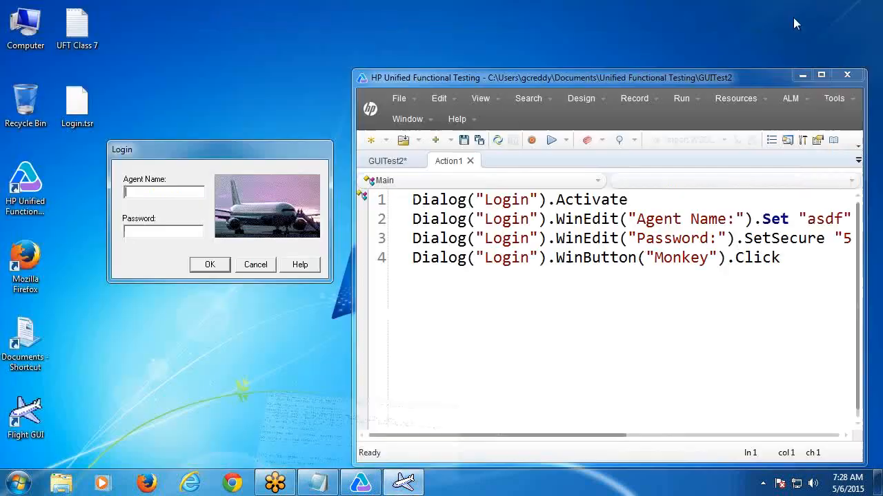
left_click(718, 95)
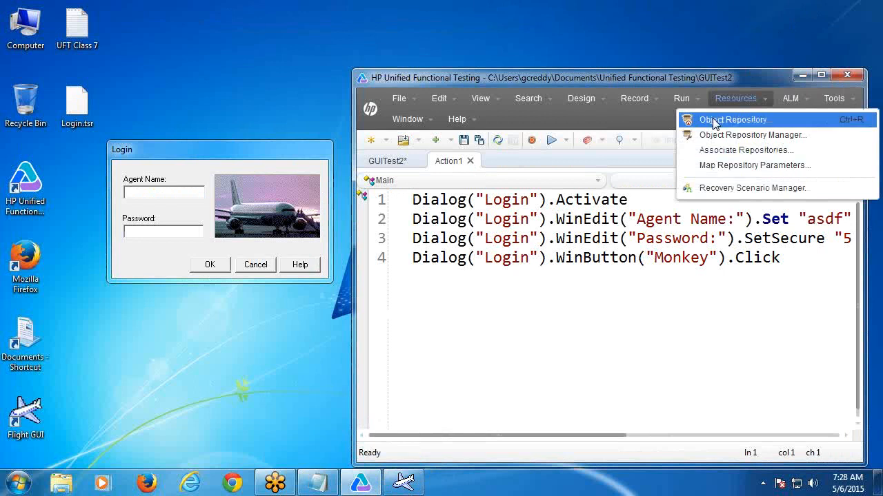
left_click(712, 118)
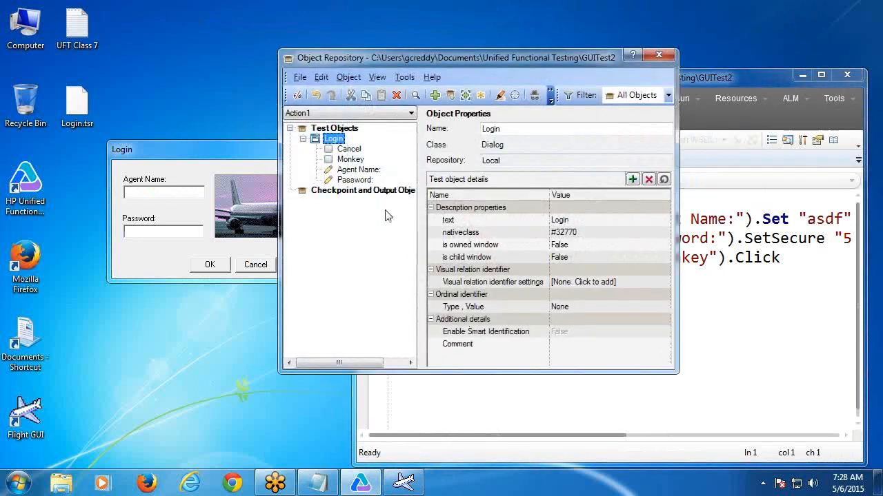
left_click(358, 161)
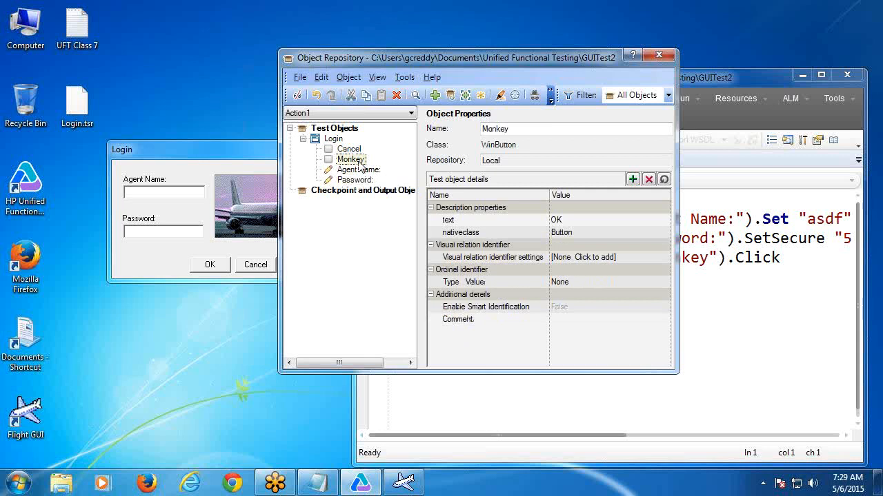
right_click(359, 163)
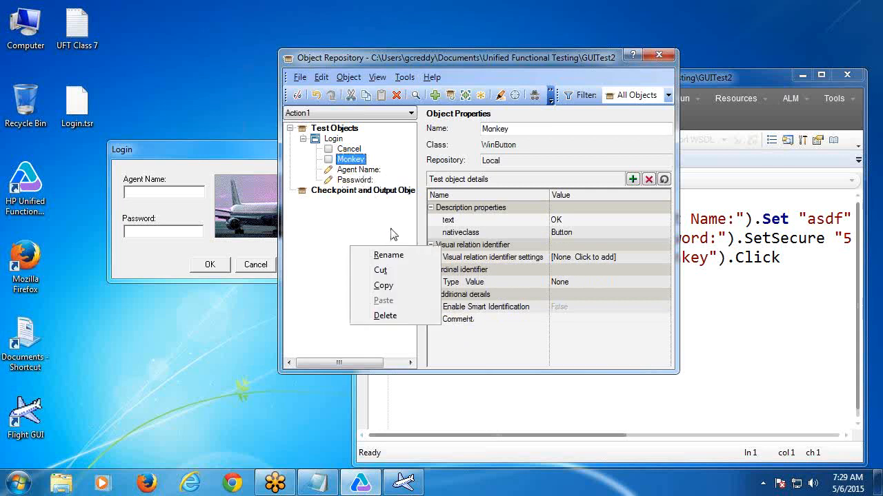
left_click(389, 257)
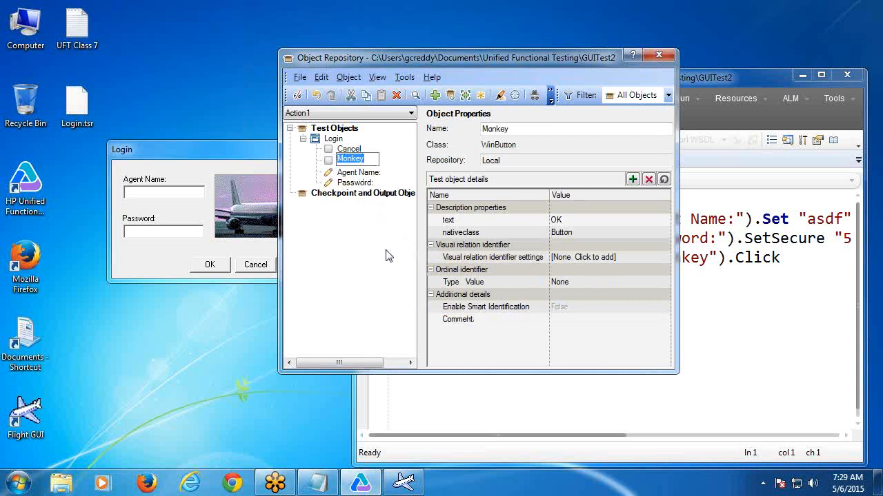
type("Abc")
key("Return")
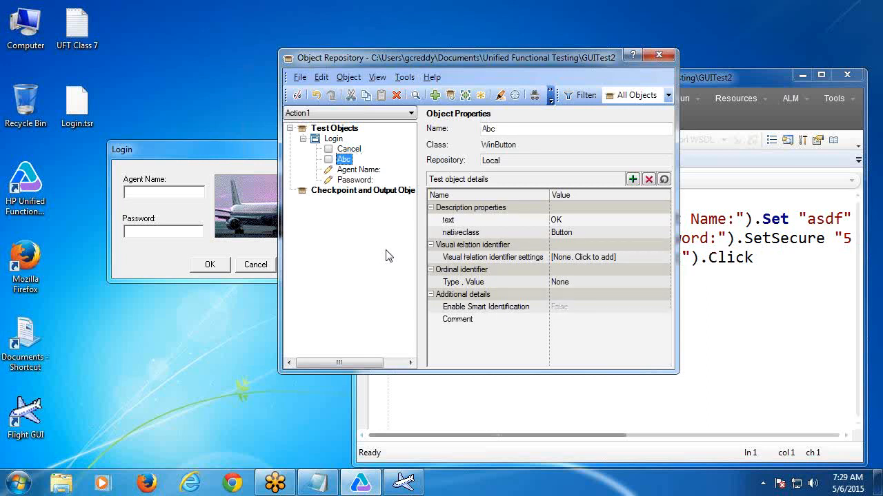
left_click(660, 56)
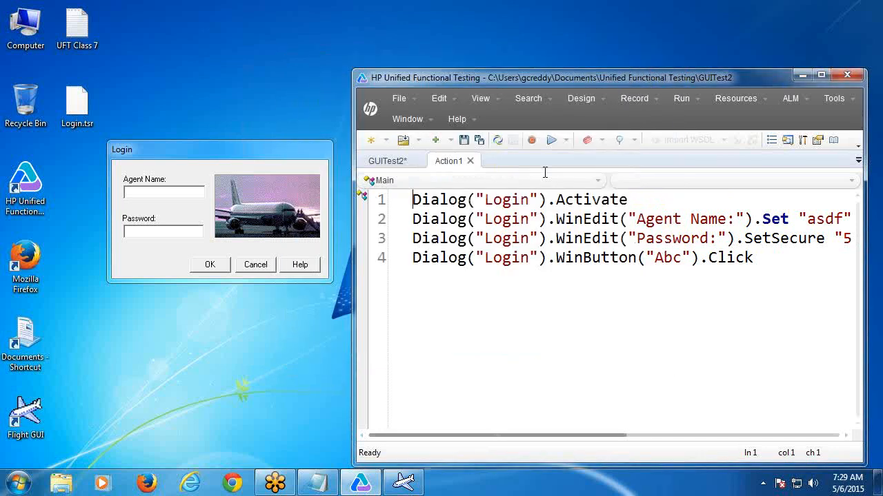
Switch to the UFT Class 7 notes and append "Select the object and right click" to the path under "a) Rename Local Objects".
left_click(318, 483)
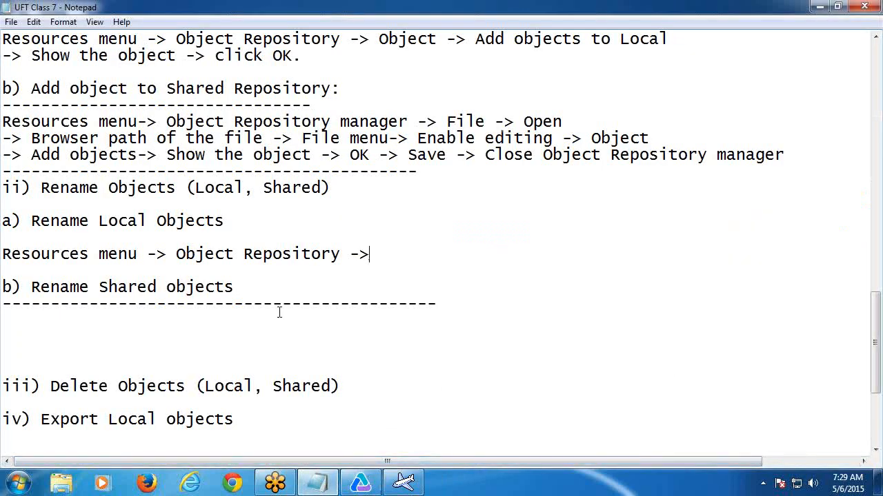
scroll(297, 306, "down", 2)
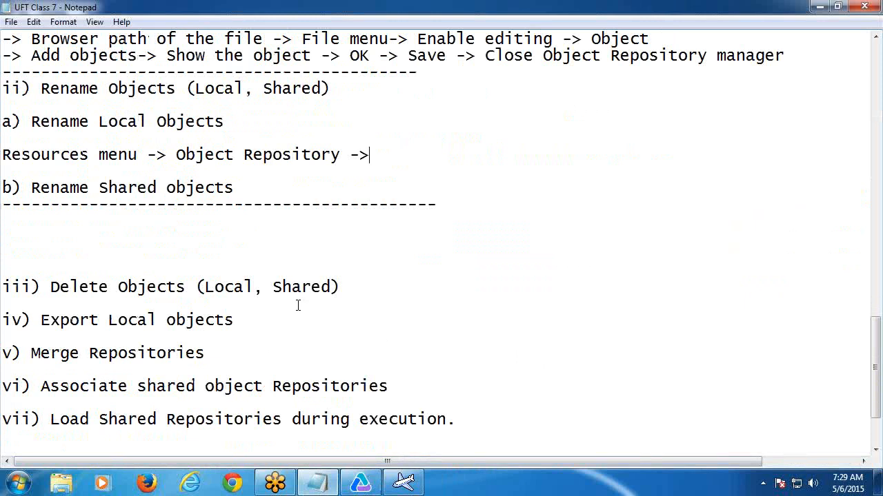
type("Select the object and right")
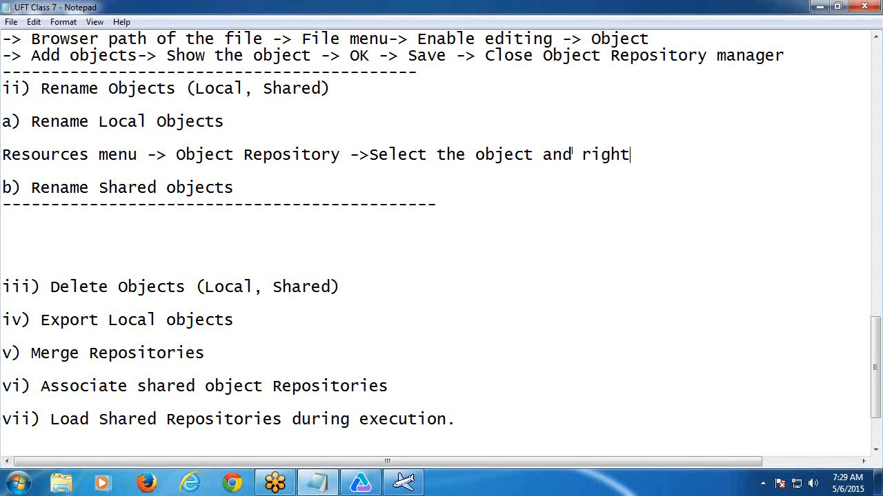
type(" click")
Add a second line to the local rename instructions reading "-> Rename -> rename the value-> Close Object Repository".
key("Return")
type("->")
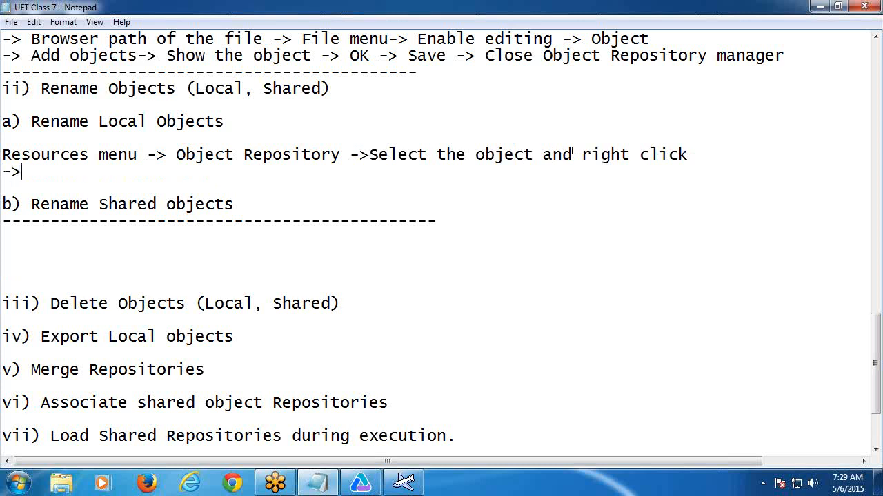
type(" Rename")
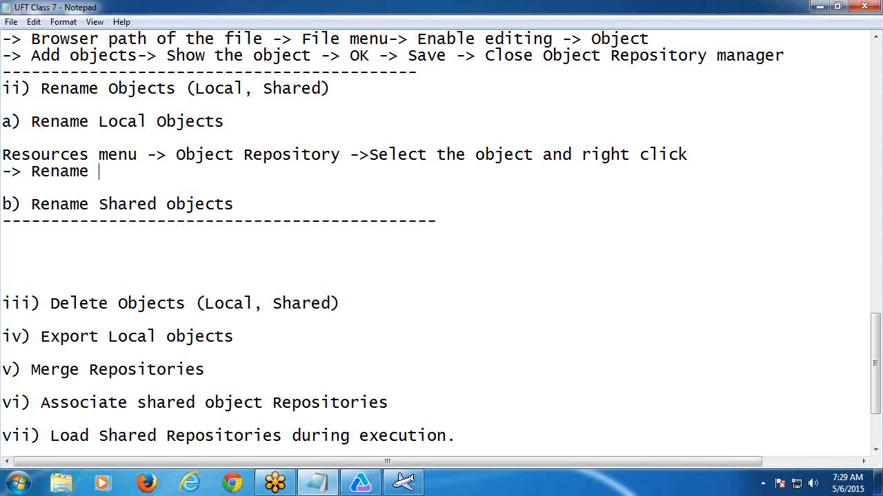
type(" -> rename the val")
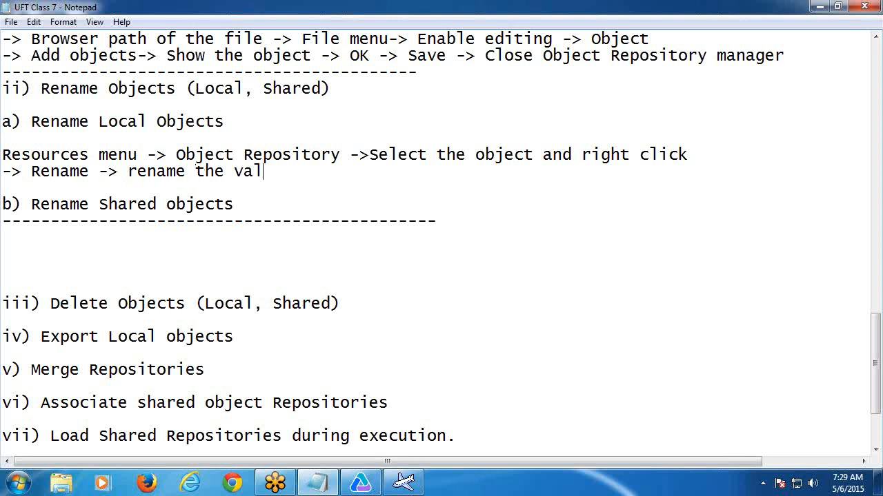
type("ue-> Close")
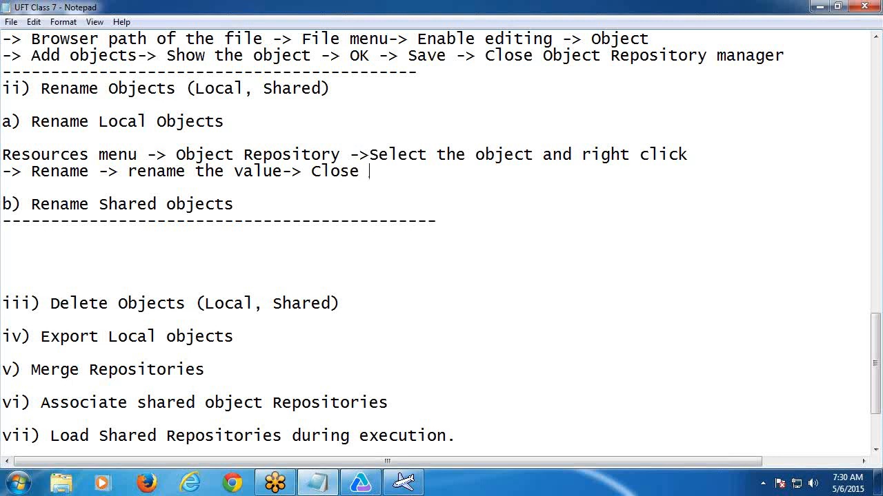
type(" Object Repos")
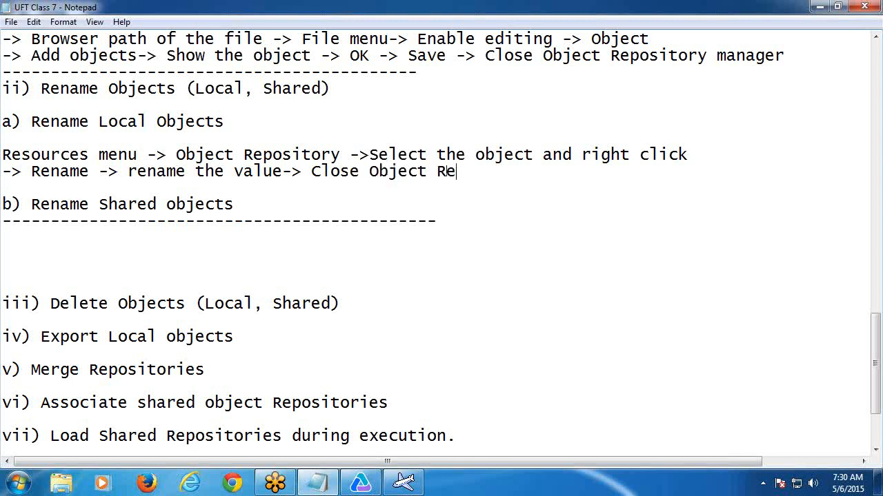
type("itory")
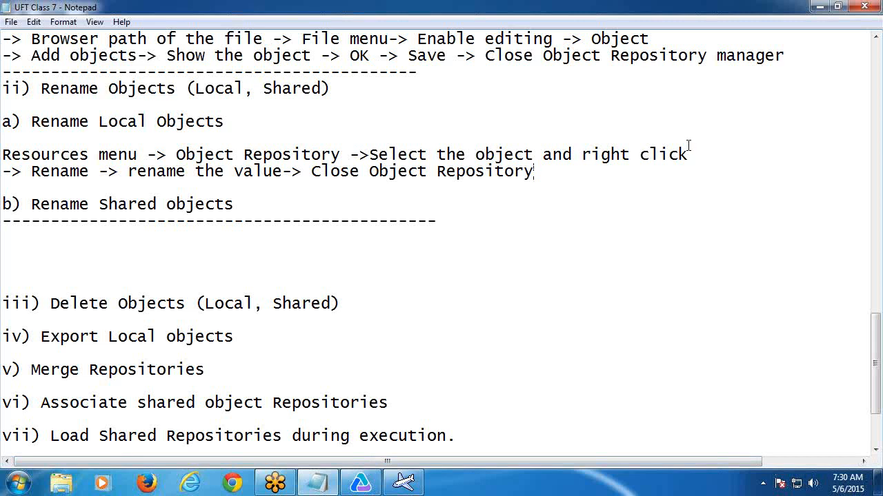
Remove two blank lines between the dashed line under "b) Rename Shared objects" and the "iii) Delete Objects" heading.
left_click(32, 234)
key("Delete")
key("Delete")
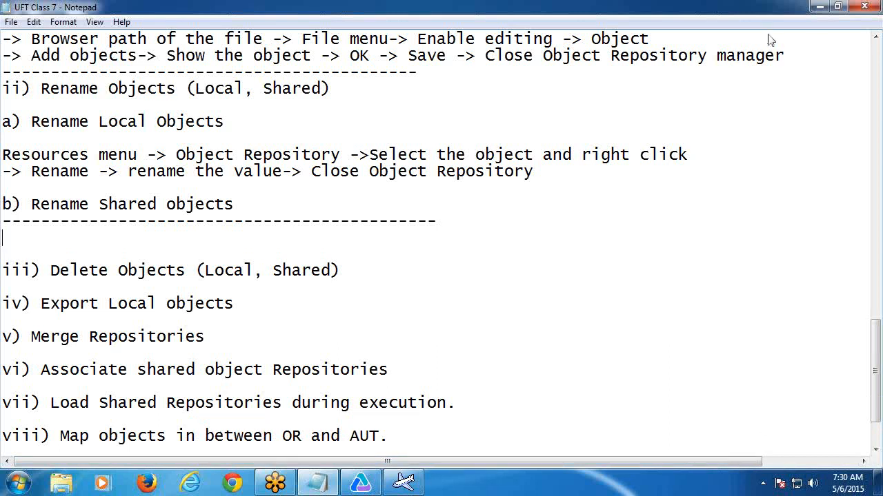
Return to UFT, look through the menus of the local Object Repository window, and close it.
left_click(820, 7)
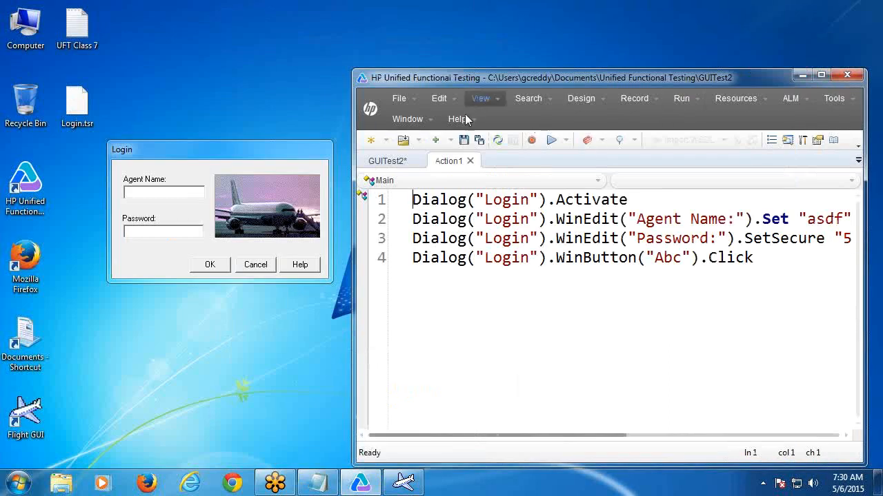
left_click(736, 98)
left_click(731, 122)
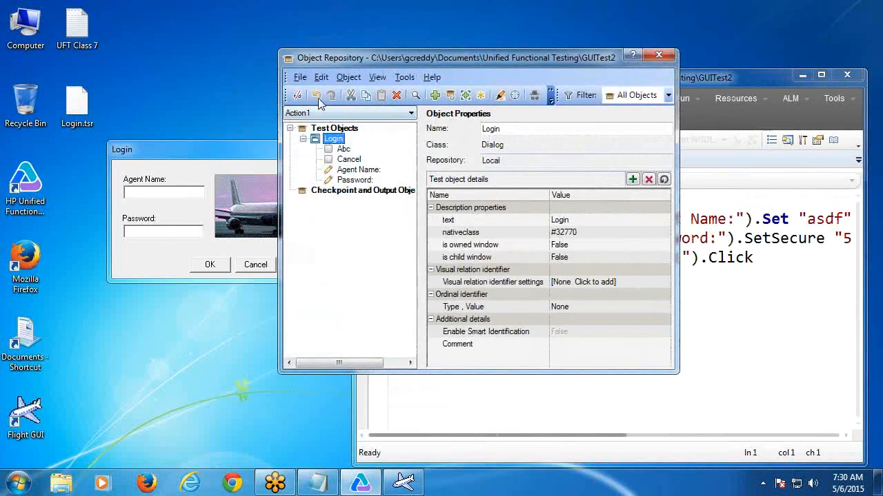
left_click(299, 77)
mouse_move(377, 78)
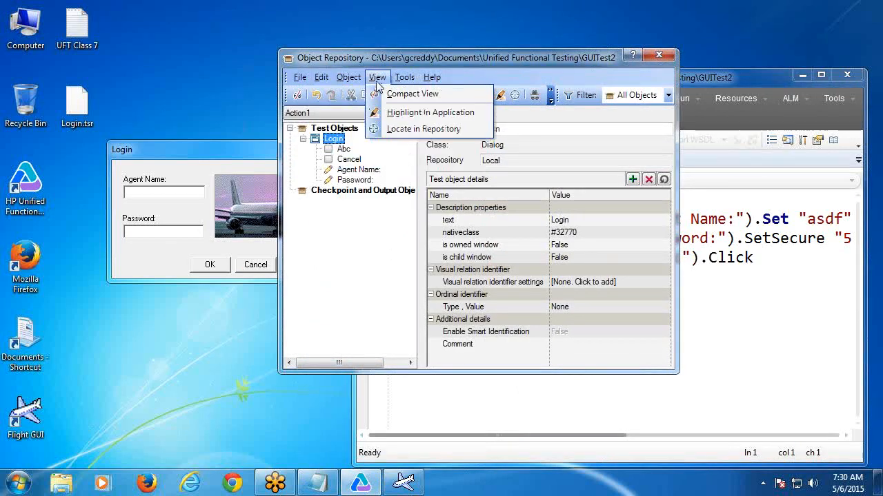
left_click(381, 241)
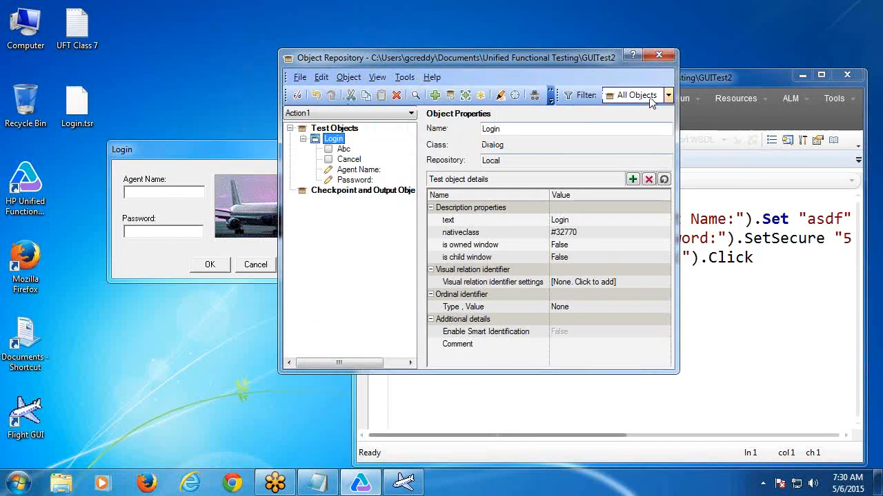
left_click(658, 55)
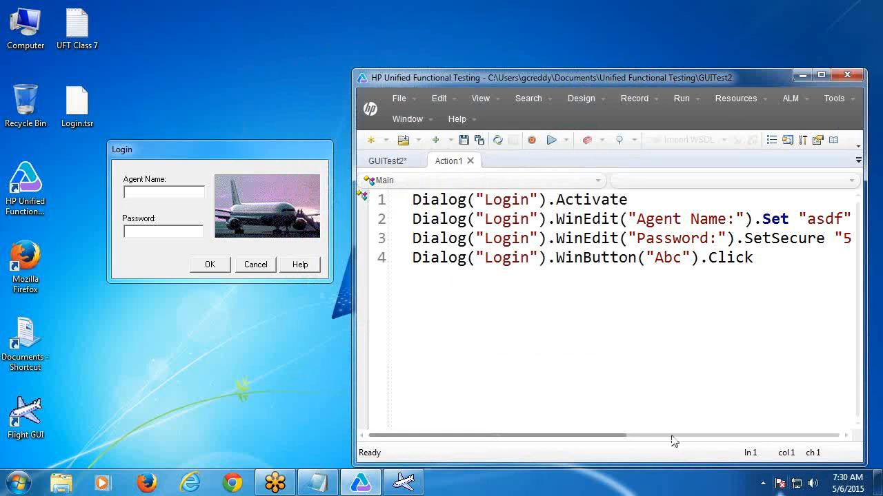
Move the Login dialog clear of the Login.tsr desktop file and open Login.tsr from the Desktop in the Object Repository Manager.
left_click_drag(247, 153, 215, 181)
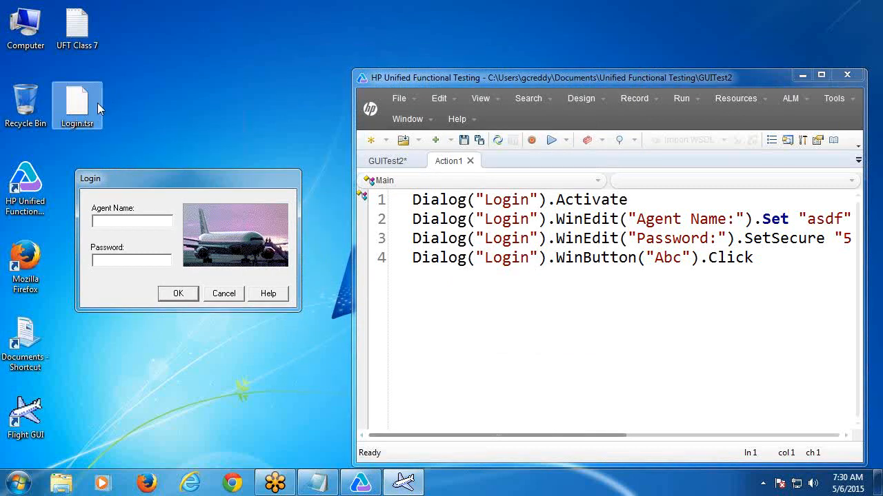
left_click(719, 102)
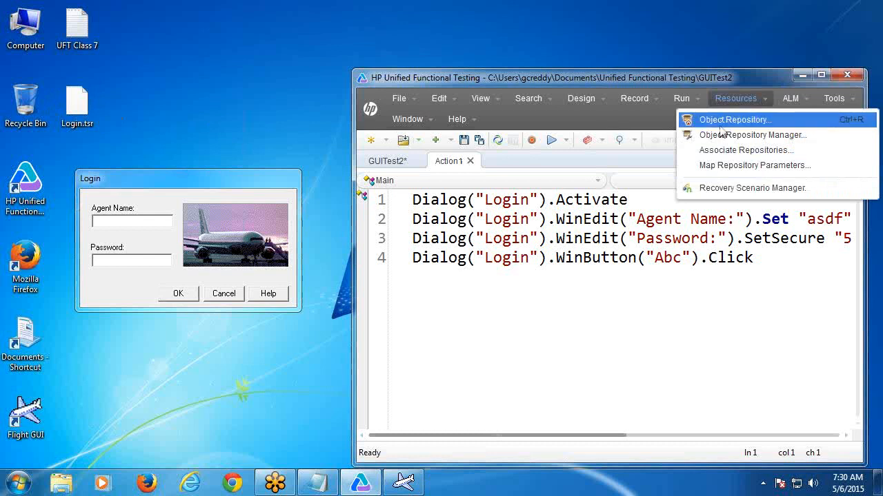
left_click(720, 135)
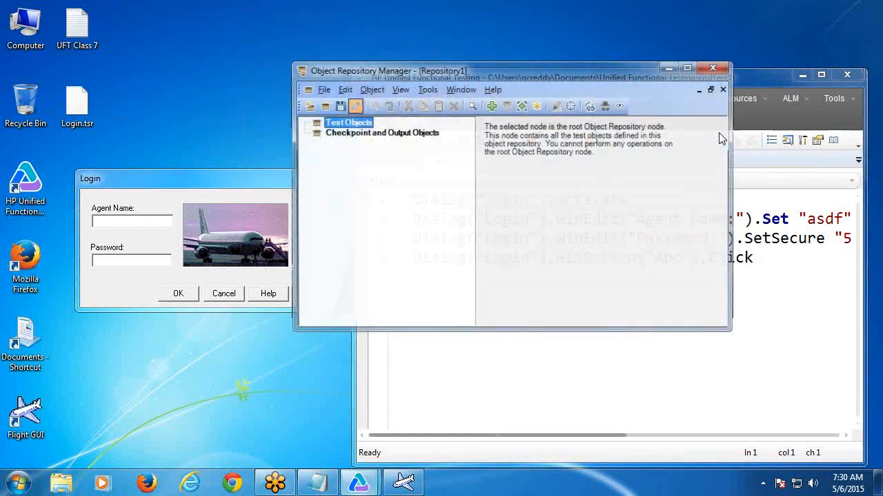
left_click(323, 91)
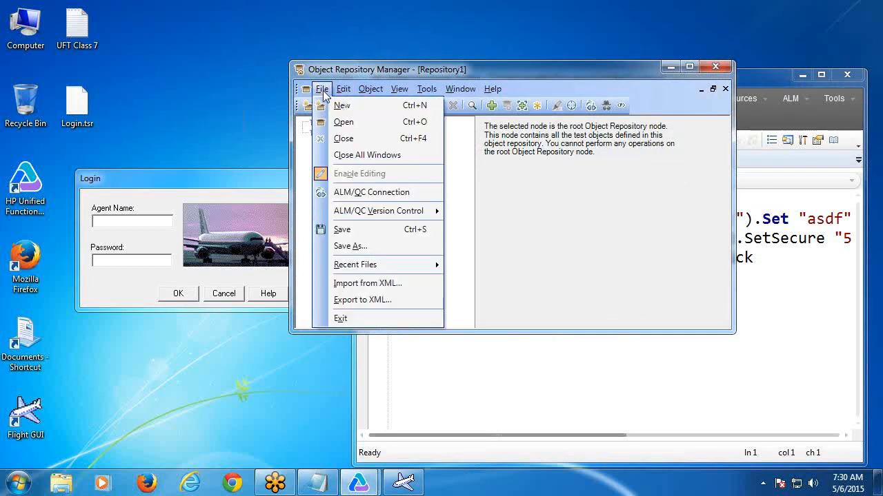
left_click(342, 123)
left_click(357, 72)
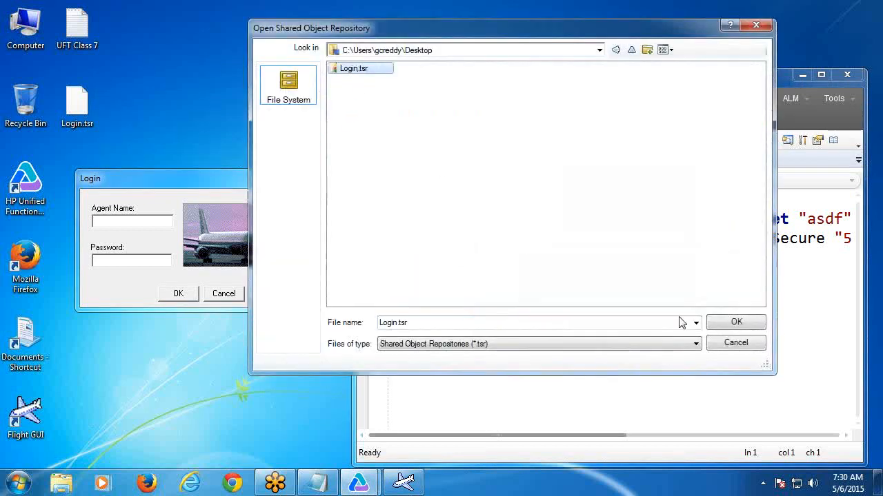
left_click(737, 321)
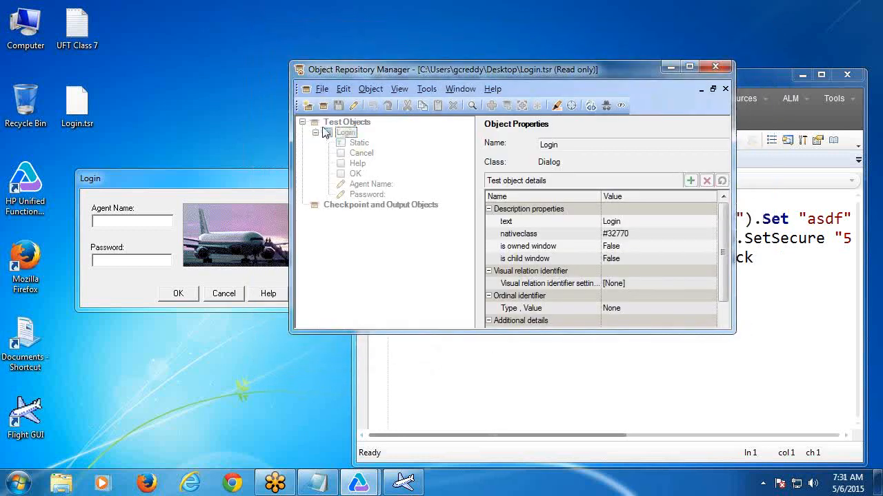
Enable editing of the Login.tsr shared repository and rename its Cancel button object to Clear.
left_click(321, 89)
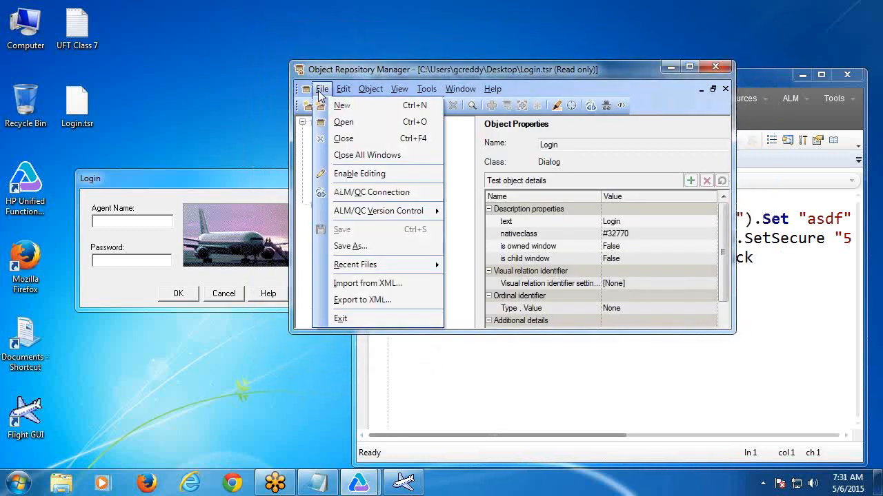
left_click(354, 174)
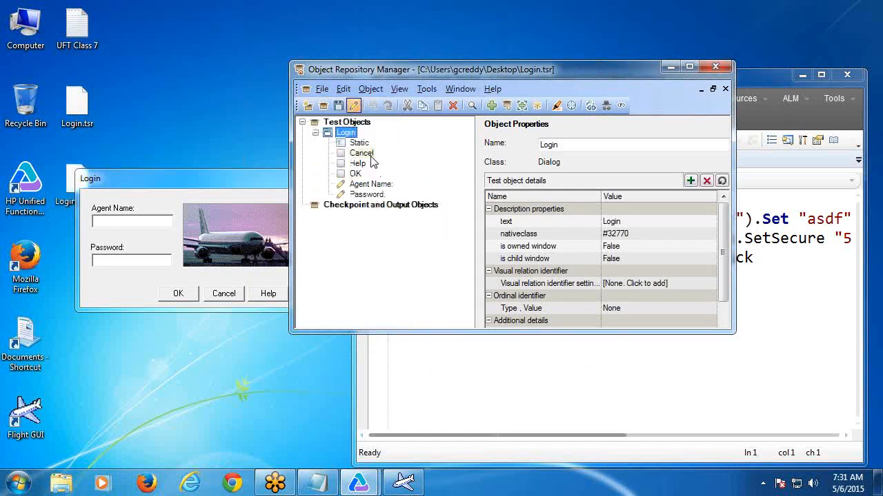
left_click(371, 154)
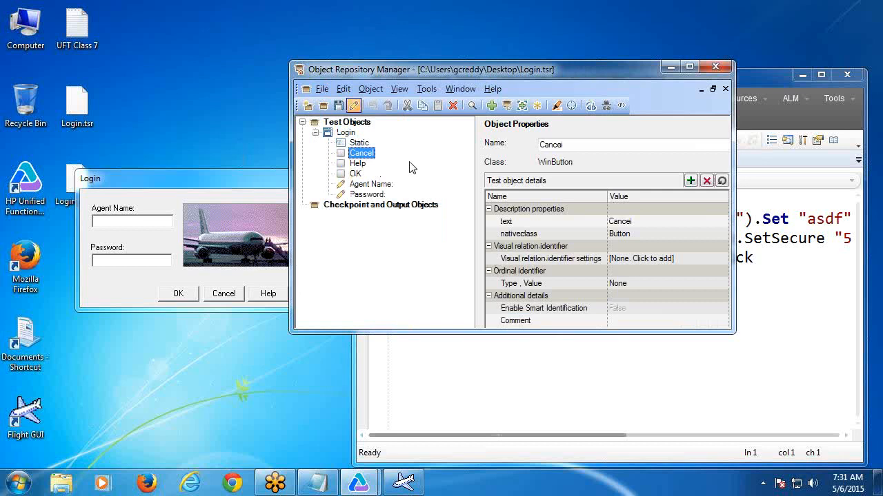
key("shift+F10")
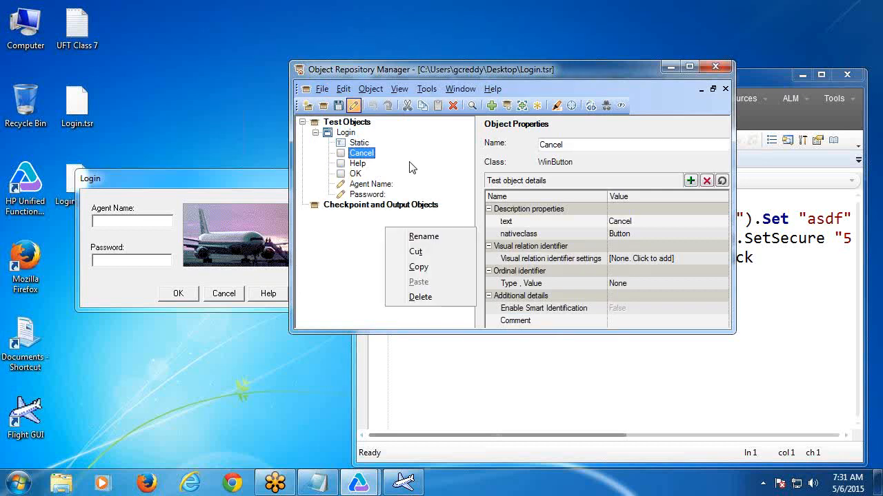
left_click(446, 236)
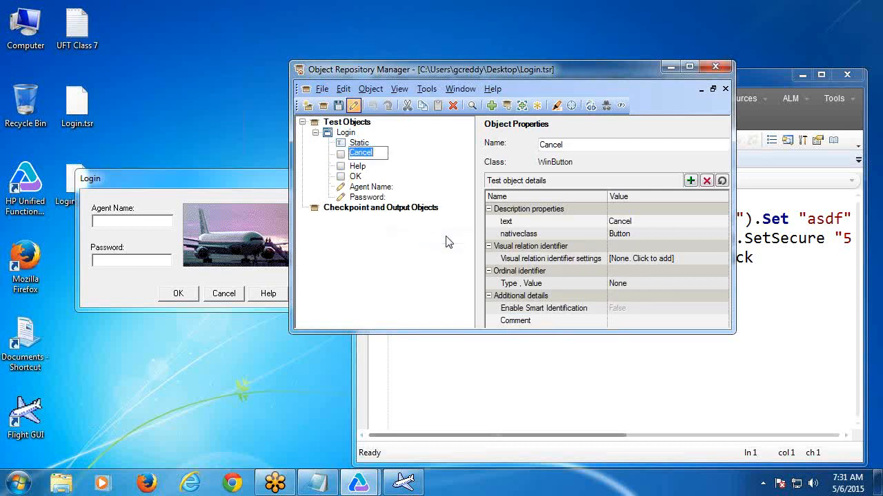
type("Clear")
key("Return")
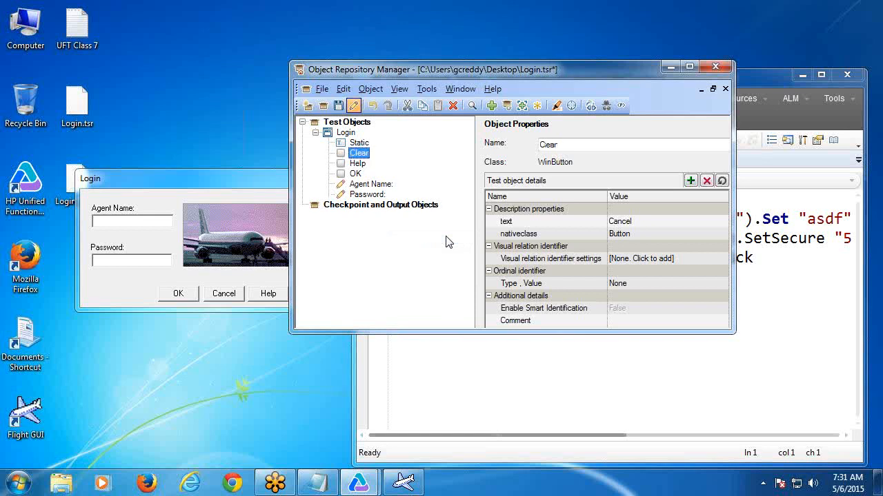
Close the Object Repository Manager, switch to the UFT Class 7 notes in Notepad, and insert blank lines below "b) Rename Shared objects".
left_click(714, 69)
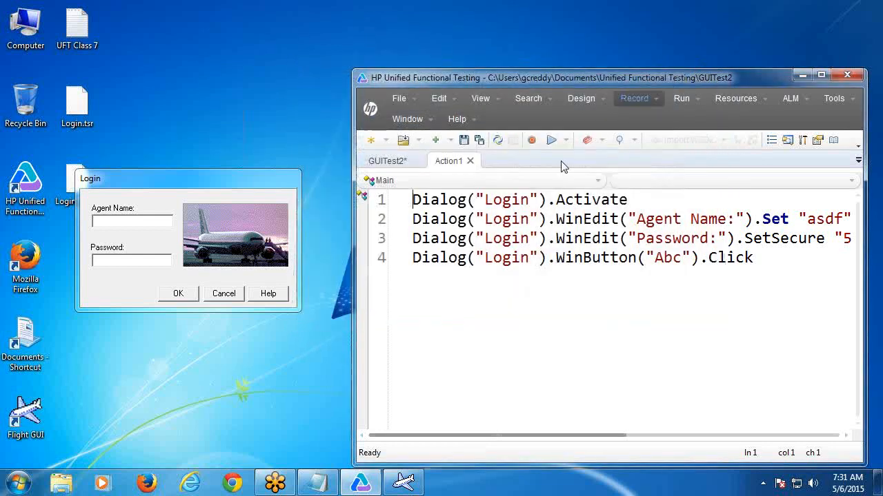
left_click(316, 483)
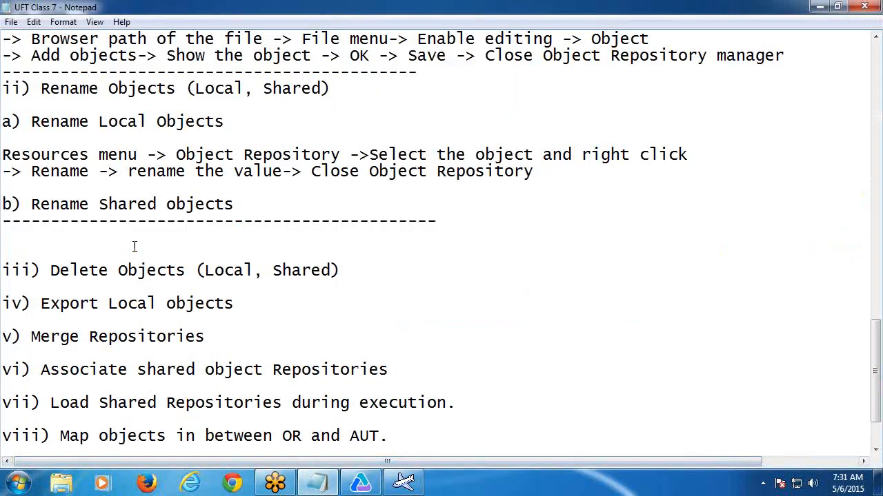
left_click(251, 204)
key("Return")
key("Return")
key("Return")
Copy the shared repository procedure from "Resources menu" through "Enable editing ->" and paste it under "b) Rename Shared objects".
scroll(53, 155, "up", 1)
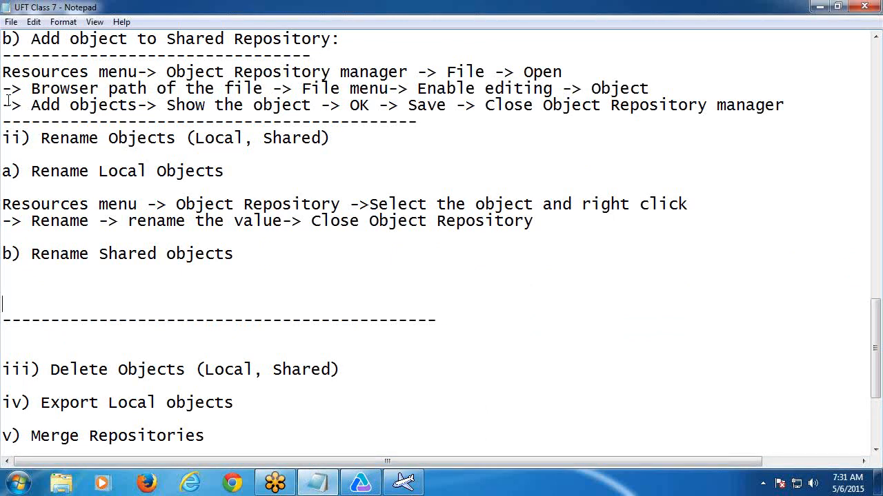
scroll(8, 100, "up", 1)
double_click(5, 122)
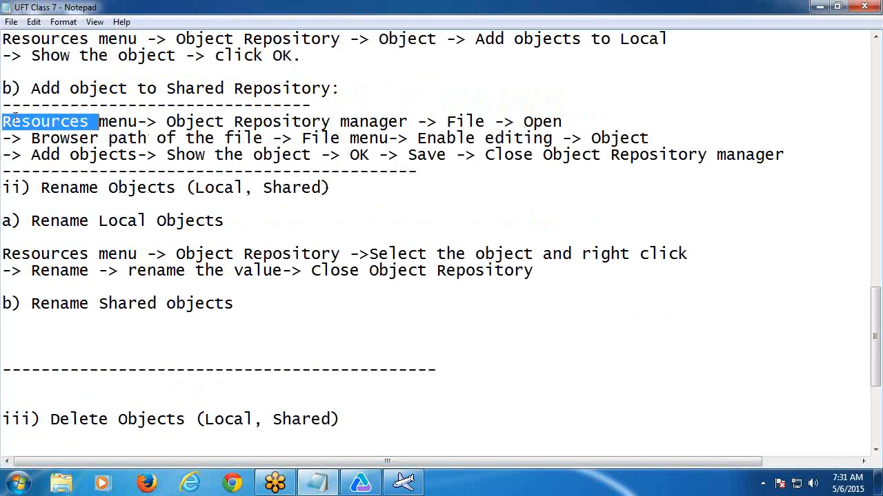
left_click(5, 122)
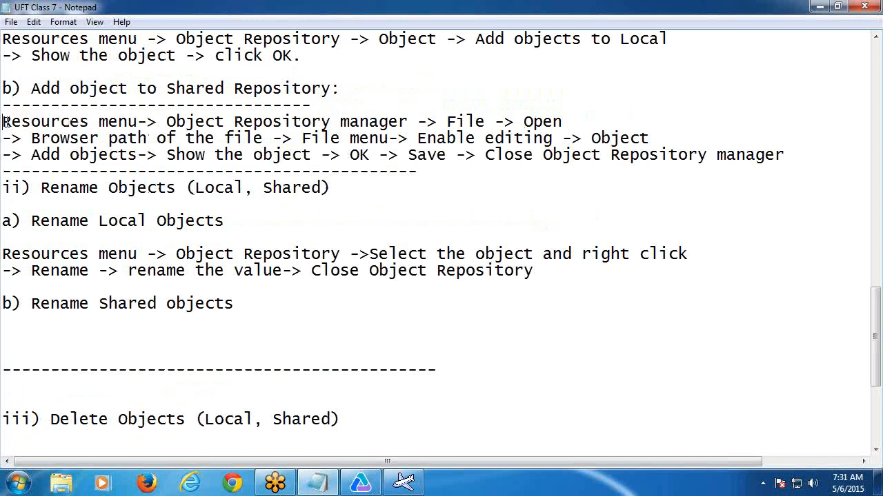
left_click_drag(5, 121, 321, 122)
key("shift+Right")
key("shift+Right")
key("shift+Right")
key("shift+Right")
key("shift+Right")
key("shift+Right")
key("shift+Right")
key("shift+Right")
key("shift+Right")
key("shift+Right")
key("shift+Right")
key("shift+Right")
key("shift+Right")
key("shift+Right")
key("shift+Right")
key("shift+Right")
key("shift+Right")
key("shift+Right")
key("shift+Right")
key("shift+Right")
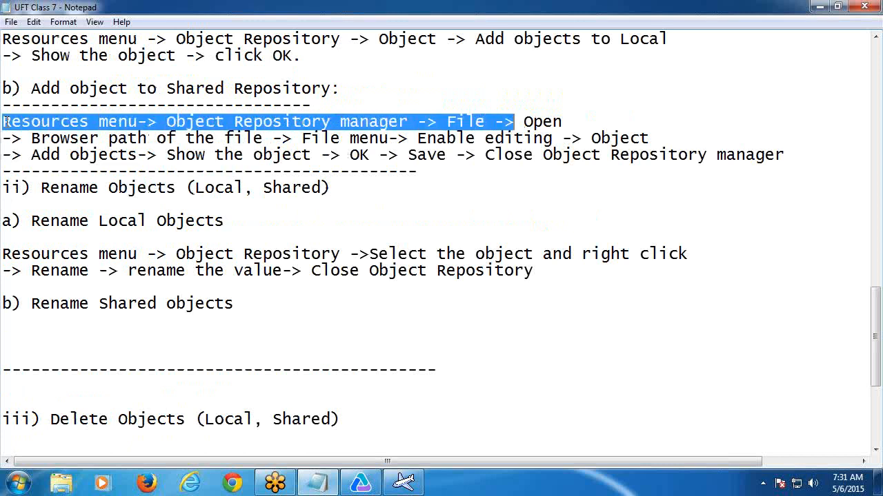
key("shift+Right")
key("shift+Right")
key("shift+Right")
key("shift+Right")
key("shift+Right")
key("shift+Right")
key("shift+Right")
key("shift+Right")
key("shift+Right")
key("shift+Right")
key("shift+Right")
key("shift+Right")
key("shift+Right")
key("shift+Right")
key("shift+Right")
key("shift+Right")
key("shift+Right")
key("shift+Right")
key("shift+Right")
key("shift+Right")
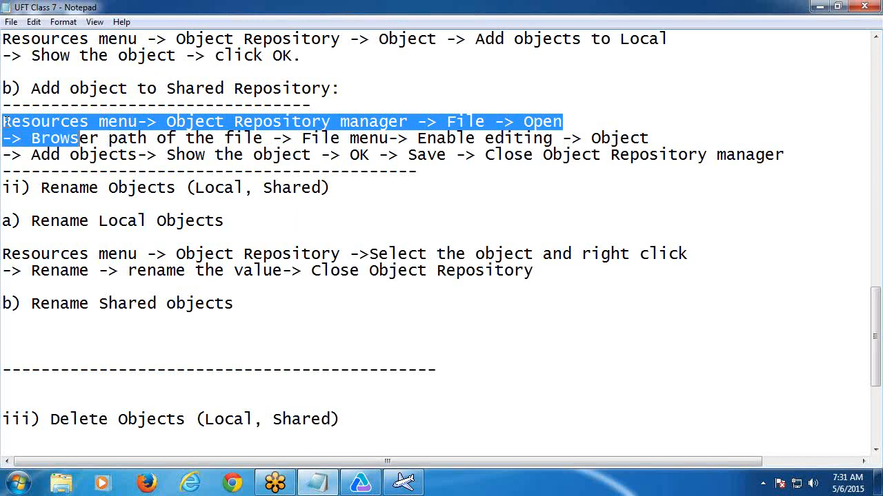
key("shift+Right")
key("shift+Right")
key("shift+Right")
key("shift+Right")
key("shift+Right")
key("shift+Right")
key("shift+Right")
key("shift+Right")
key("shift+Right")
key("shift+Right")
key("shift+Right")
key("shift+Right")
key("shift+Right")
key("shift+Right")
key("shift+Right")
key("shift+Right")
key("shift+Right")
key("shift+Right")
key("shift+Right")
key("shift+Right")
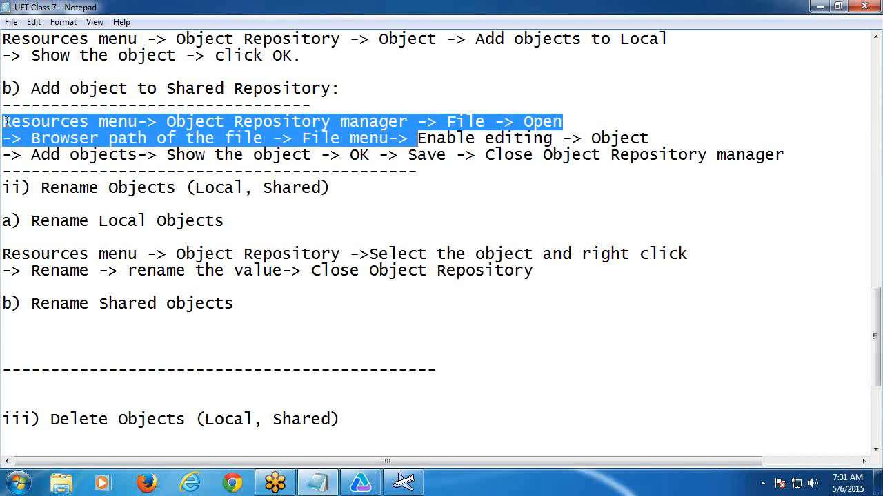
key("shift+Right")
key("shift+Right")
key("shift+Right")
key("shift+Right")
key("shift+Right")
key("shift+Right")
key("shift+Right")
key("shift+Right")
key("shift+Right")
key("shift+Right")
key("shift+Right")
key("shift+Right")
key("shift+Right")
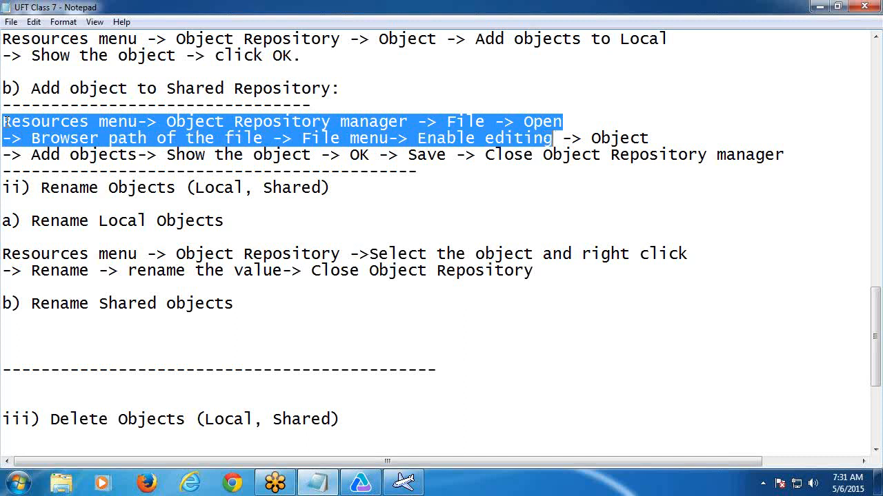
key("shift+Right")
key("ctrl+c")
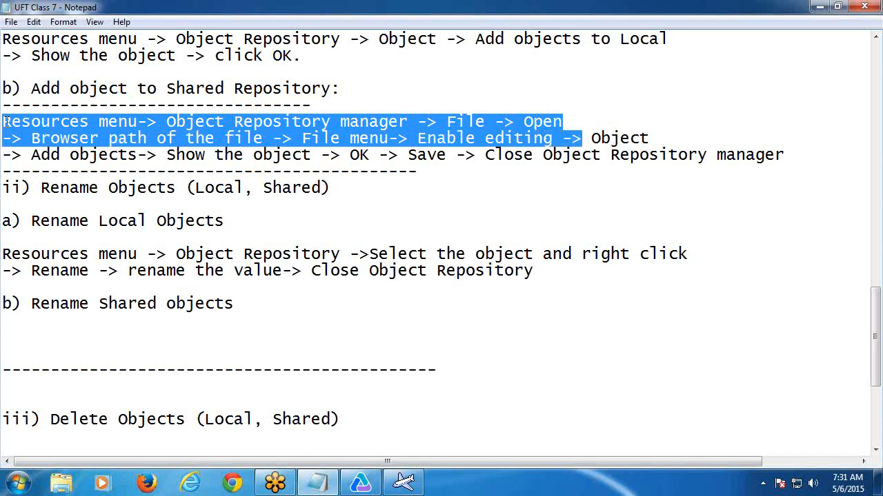
left_click(34, 334)
key("ctrl+v")
scroll(427, 310, "down", 2)
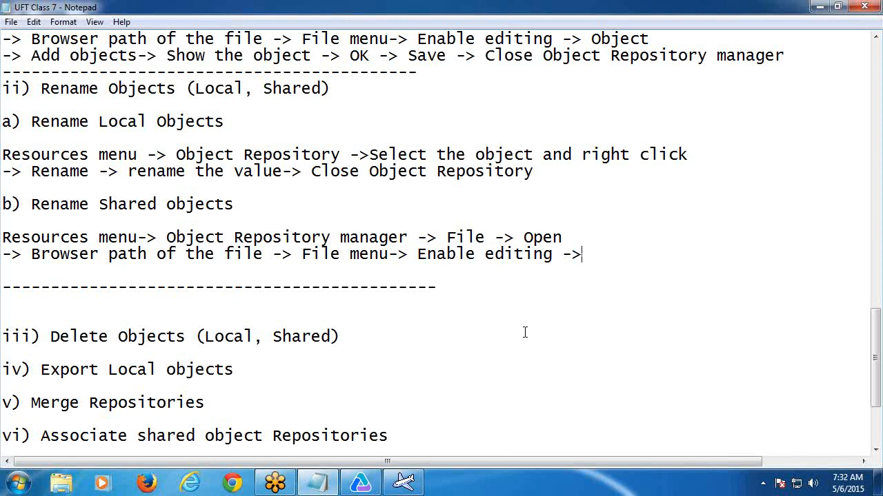
Append "Select" and the copied local steps "Select the object and right click -> Rename -> rename the value->", starting a new line after "Enable editing".
type("Select")
left_click_drag(372, 153, 302, 173)
key("ctrl+c")
left_click(379, 177)
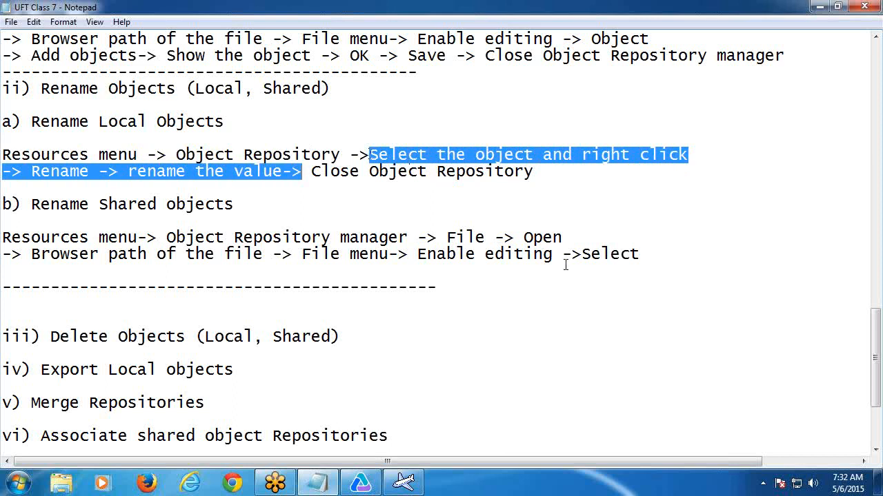
left_click_drag(583, 253, 641, 254)
left_click(641, 254)
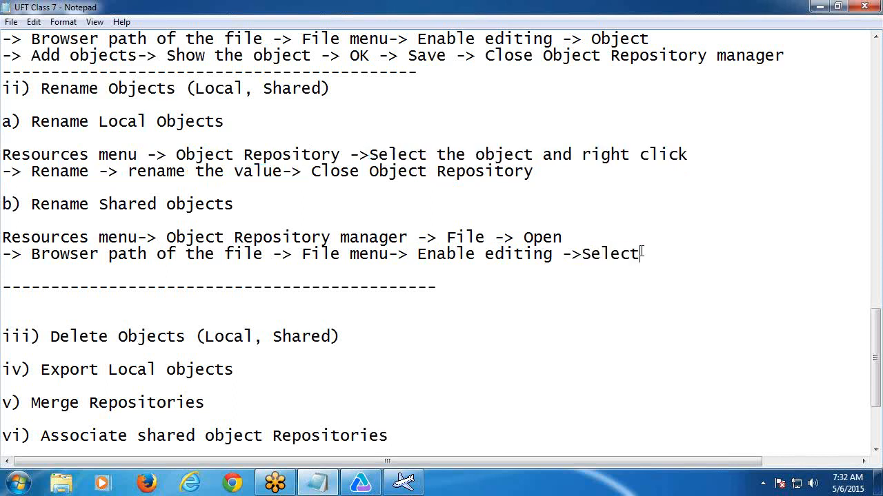
key("ctrl+v")
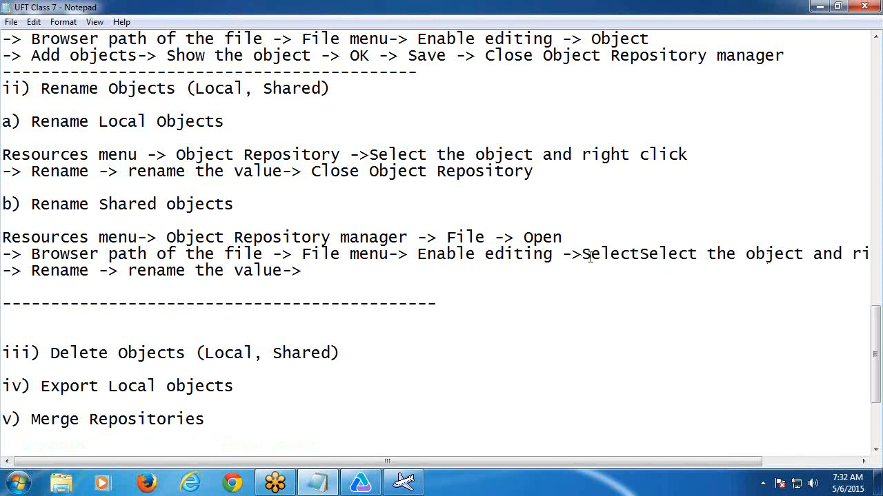
left_click(560, 254)
key("Return")
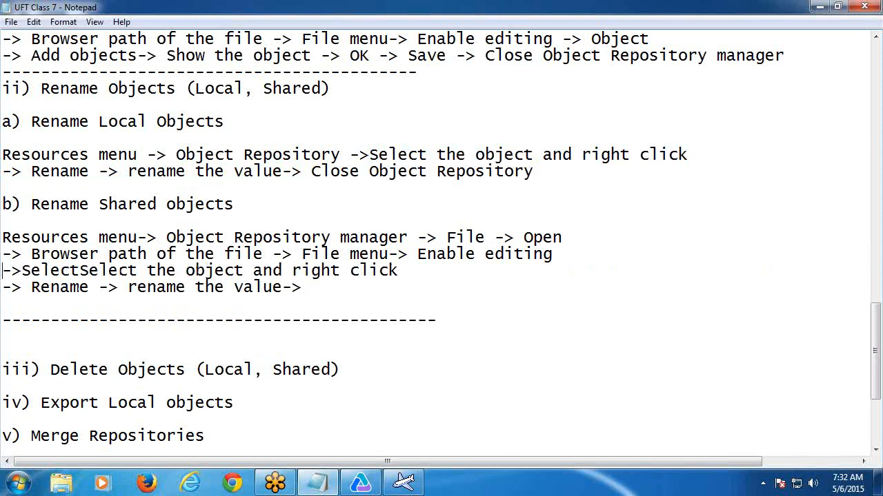
Complete the shared rename procedure with "Save -> Close Object Repository manager", reusing the closing phrase from the local procedure.
left_click(341, 290)
type("Save ->")
left_click_drag(312, 171, 541, 175)
key("ctrl+c")
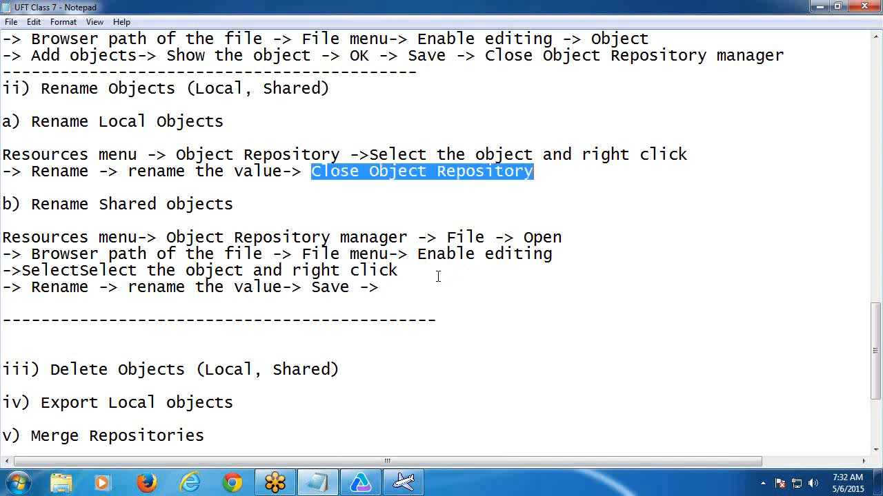
left_click(418, 286)
key("ctrl+v")
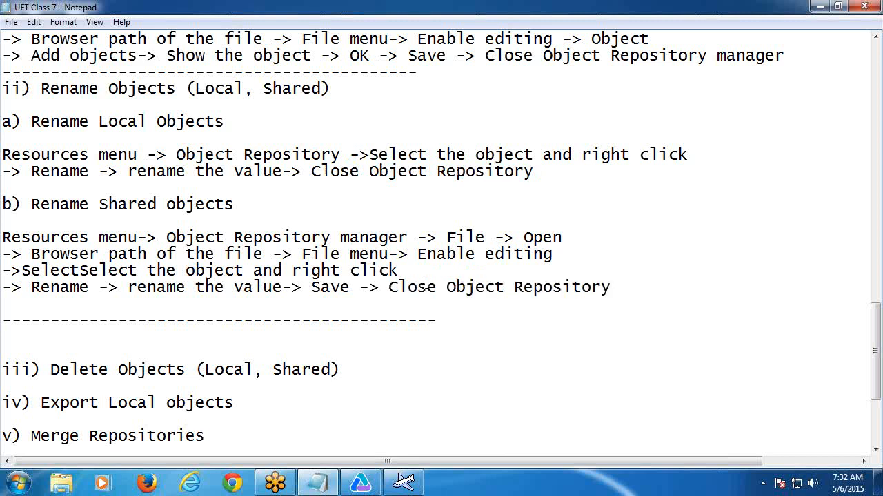
type("manager")
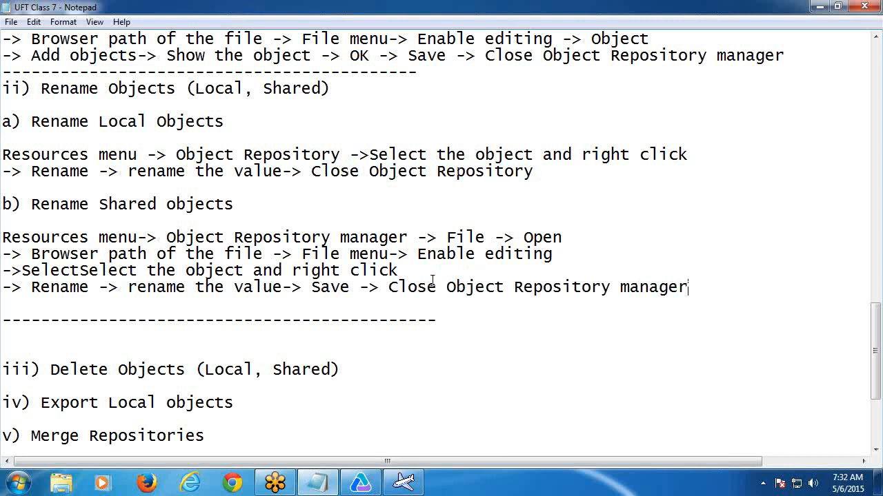
Remove the blank lines around the dashed line above "iii) Delete Objects (Local, Shared)" and add blank lines below that heading.
scroll(432, 280, "down", 2)
left_click(32, 218)
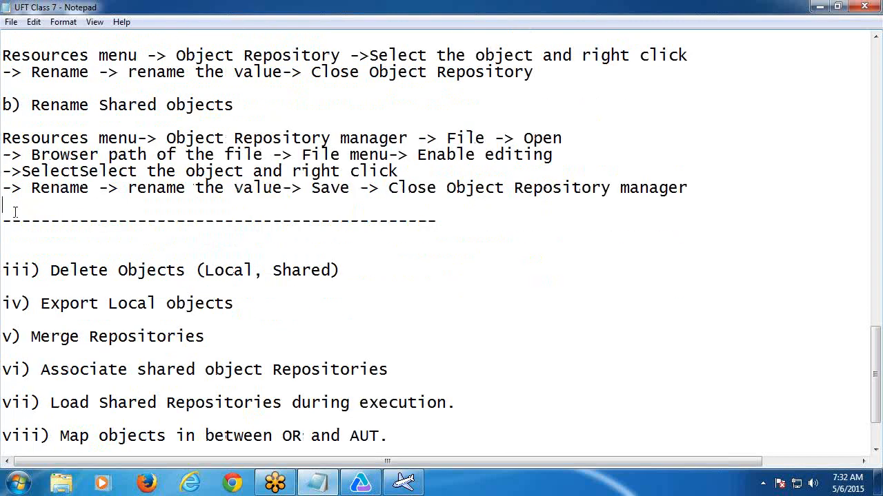
key("BackSpace")
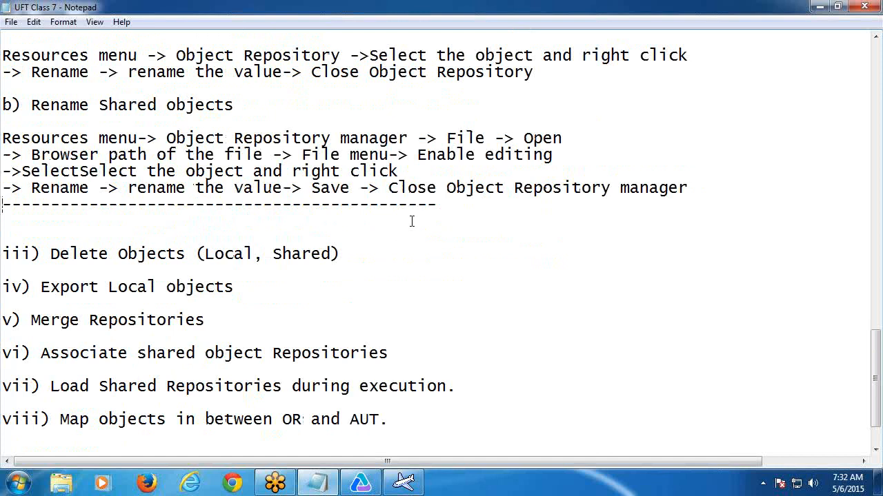
scroll(411, 220, "down", 2)
left_click(24, 153)
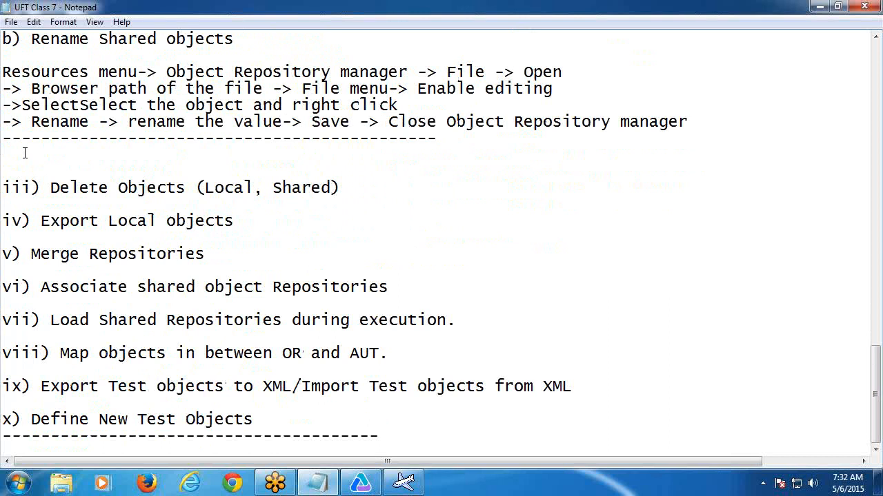
key("Delete")
key("Delete")
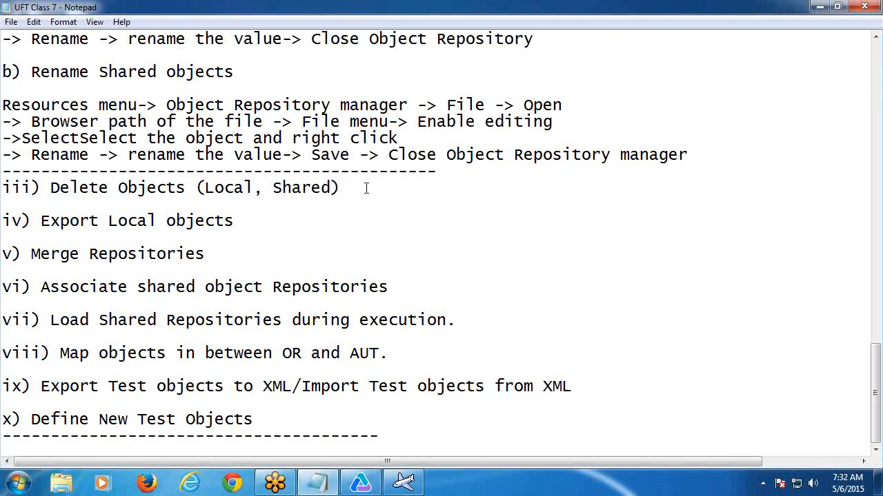
key("Return")
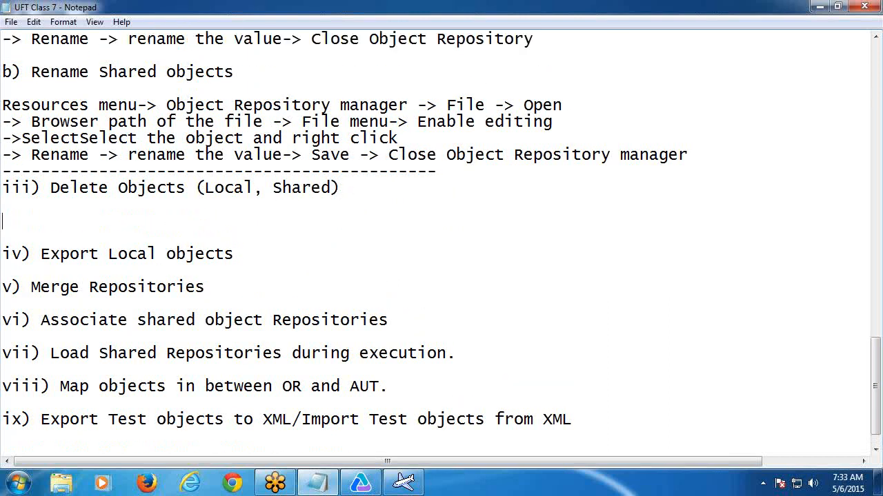
Return to UFT, open the local Object Repository, delete the Cancel button object from the Login dialog, and close the repository.
left_click(821, 7)
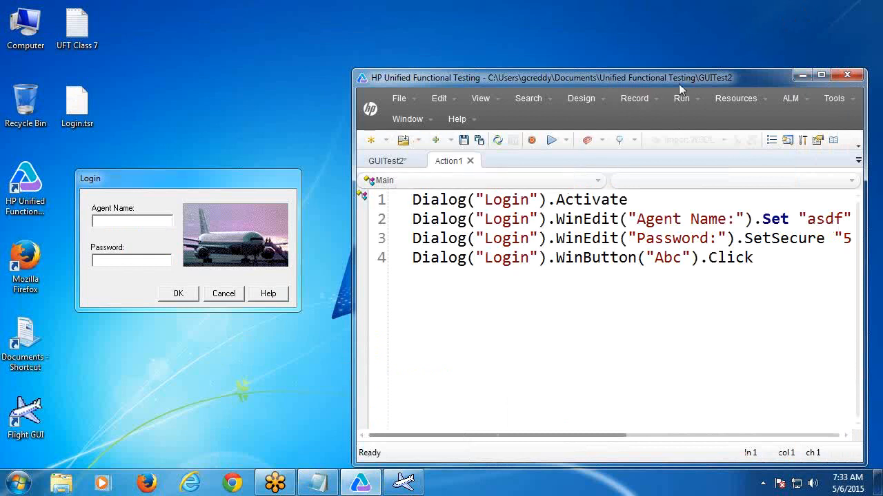
left_click(732, 98)
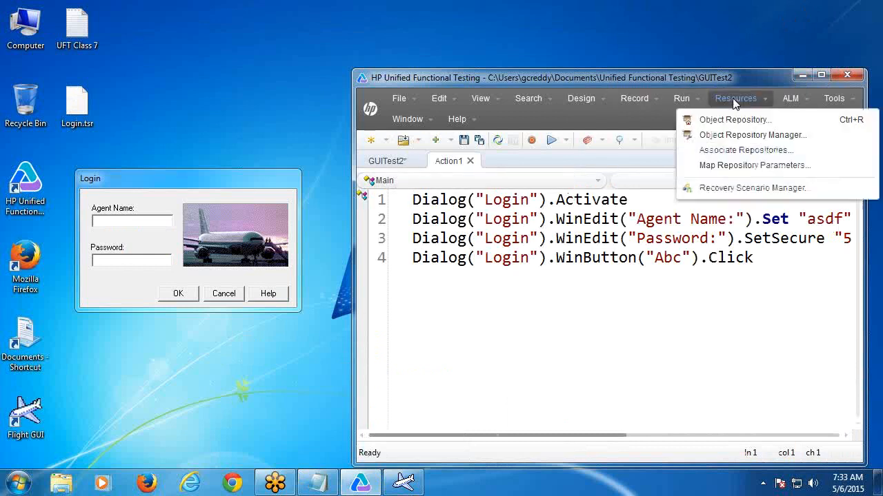
left_click(731, 119)
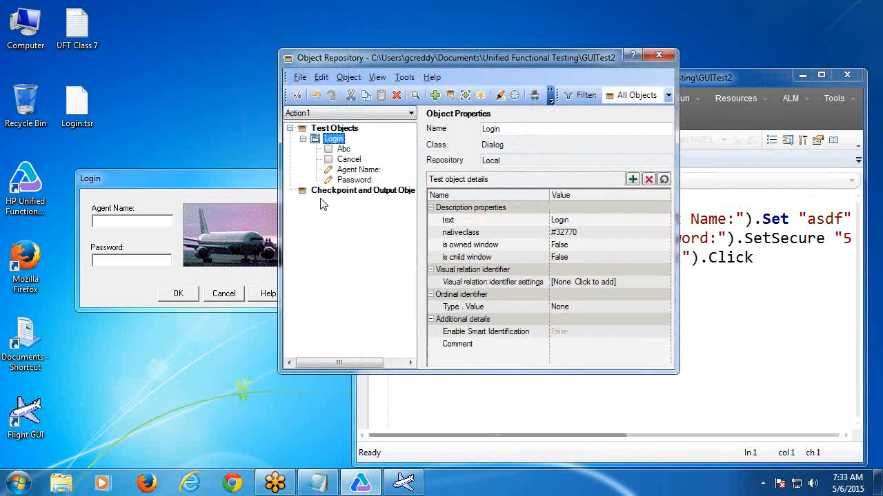
left_click(350, 160)
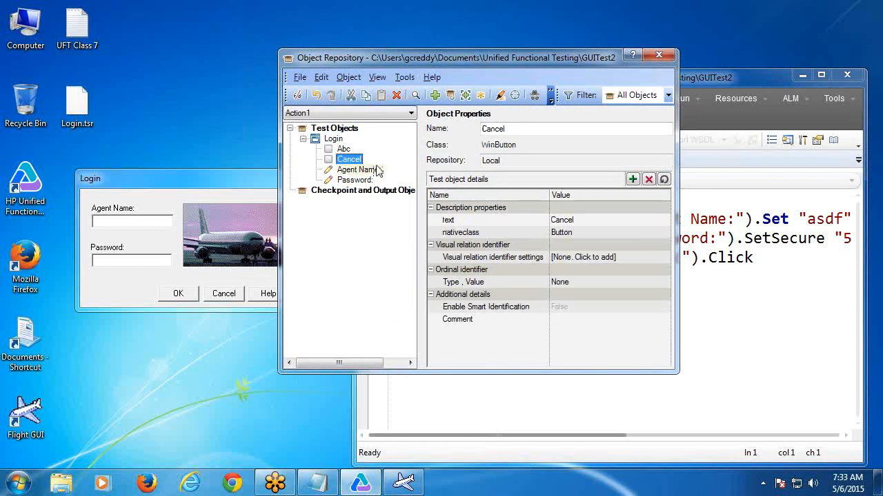
left_click(354, 159)
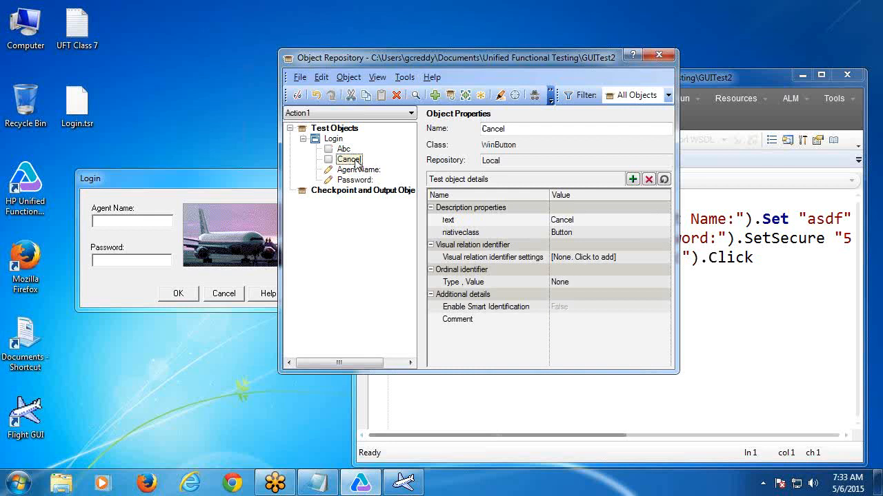
right_click(355, 164)
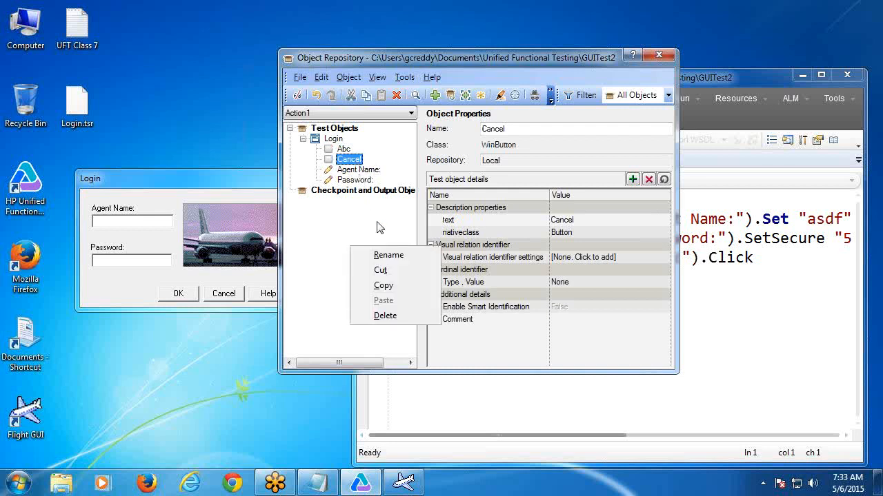
left_click(396, 317)
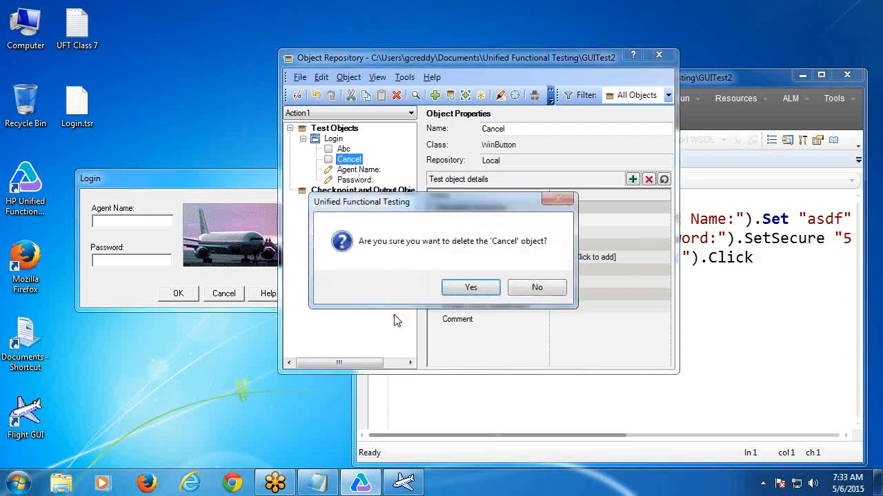
left_click(471, 287)
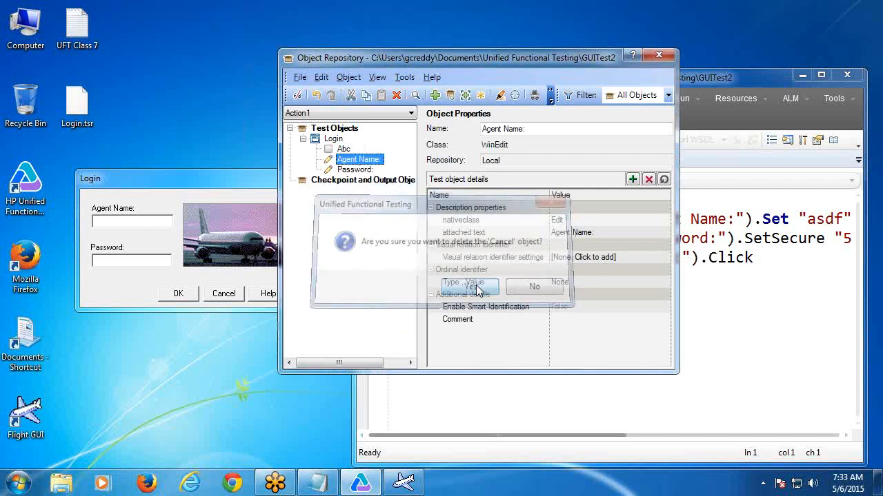
left_click(657, 55)
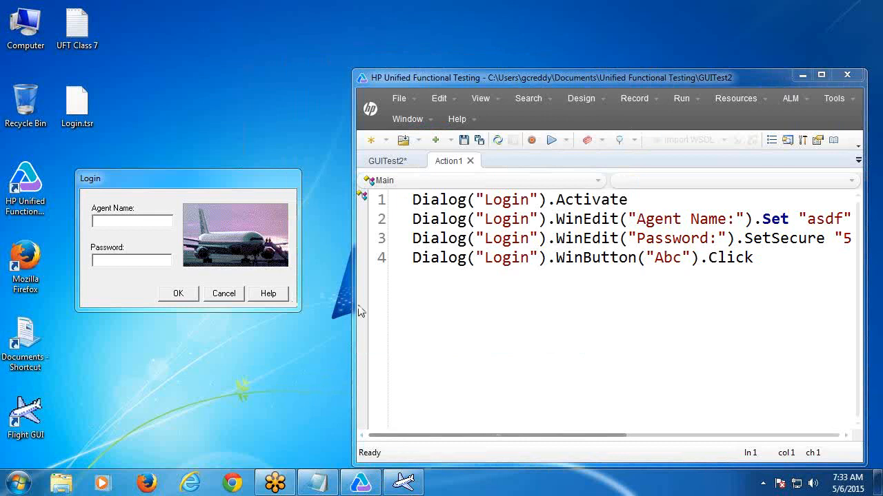
Switch to the class notes in Notepad and add the heading "Delete Local Object/s:" with blank lines under "iii) Delete Objects (Local, Shared)".
left_click(315, 486)
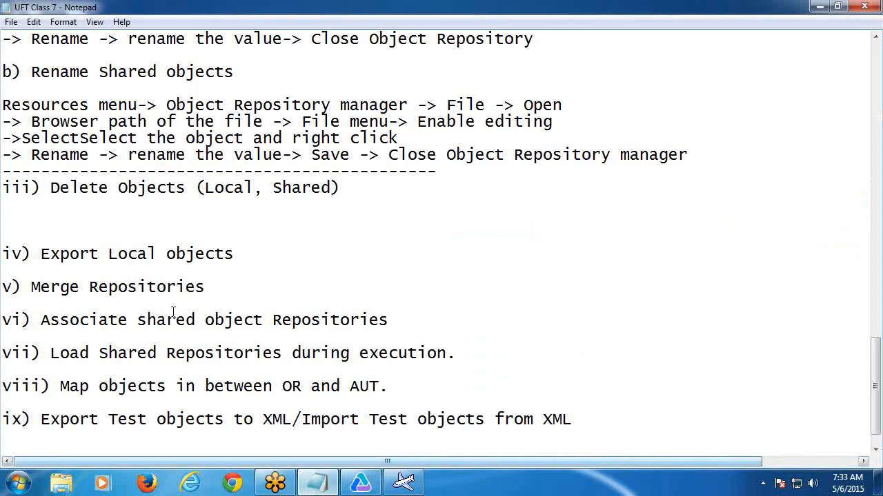
left_click(81, 214)
type("Delete")
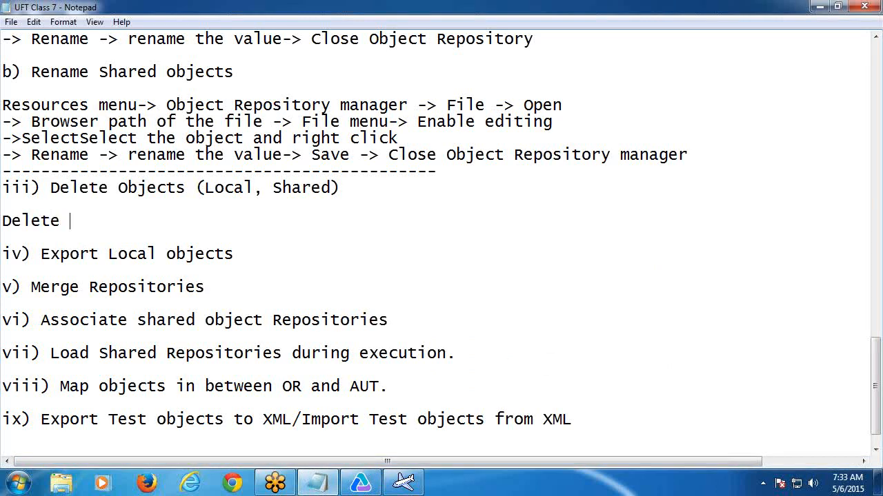
type(" Local Object")
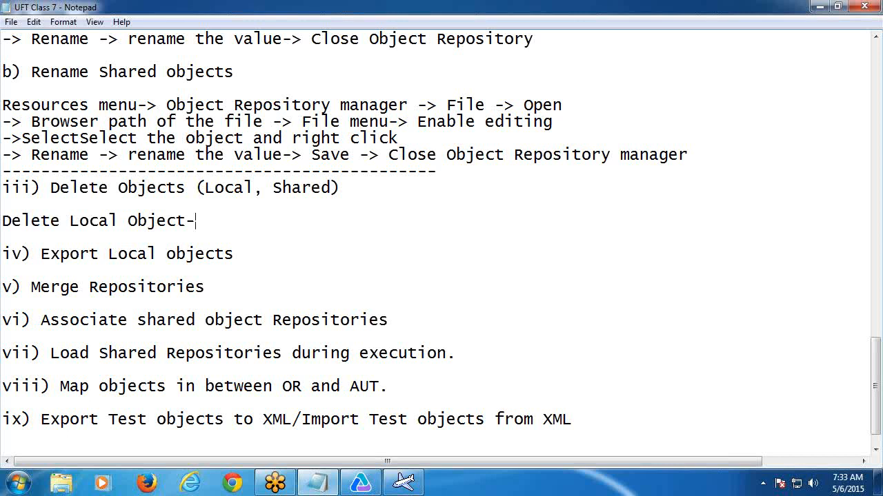
type("/s:")
key("Return")
key("Return")
Copy "Resources menu -> Object Repository ->Select the object and right click" from the local rename procedure to below the "Delete Local Object/s:" heading.
scroll(110, 220, "up", 2)
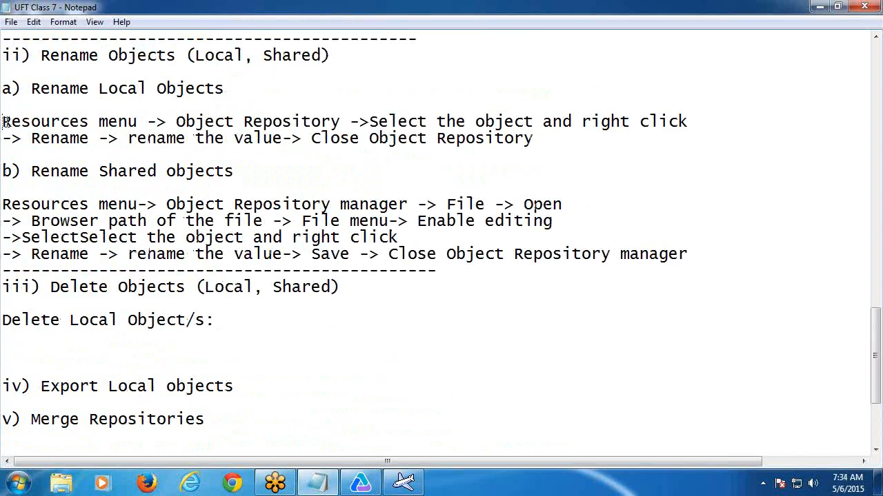
left_click_drag(5, 122, 10, 122)
key("shift+Right")
key("shift+Right")
key("shift+Right")
key("shift+Right")
key("shift+Right")
key("shift+Right")
key("shift+Right")
key("shift+Right")
key("shift+Right")
key("shift+Right")
key("shift+Right")
key("shift+Right")
key("shift+Right")
key("shift+Right")
key("shift+Right")
key("shift+Right")
key("shift+Right")
key("shift+Right")
key("shift+Right")
key("shift+Right")
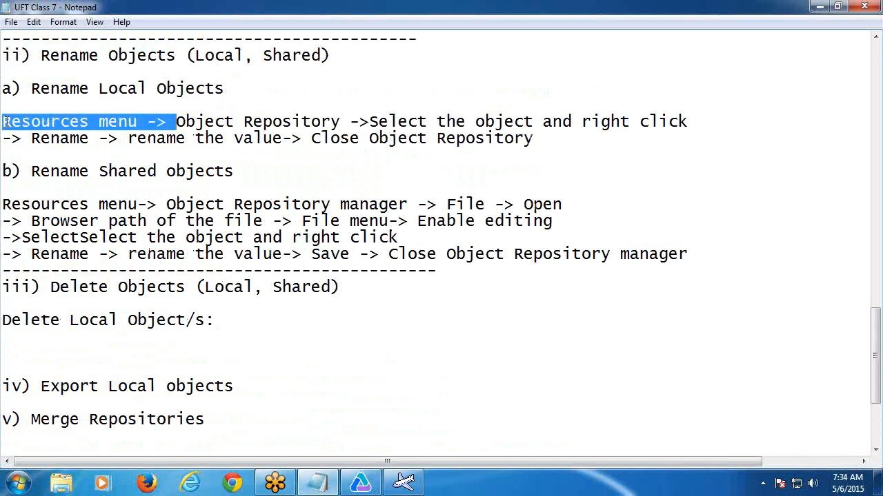
key("shift+Right")
key("shift+Right")
key("shift+Right")
key("shift+Right")
key("shift+Right")
key("shift+Right")
key("shift+Right")
key("shift+Right")
key("shift+Right")
key("shift+Right")
key("shift+Right")
key("shift+Right")
key("shift+Right")
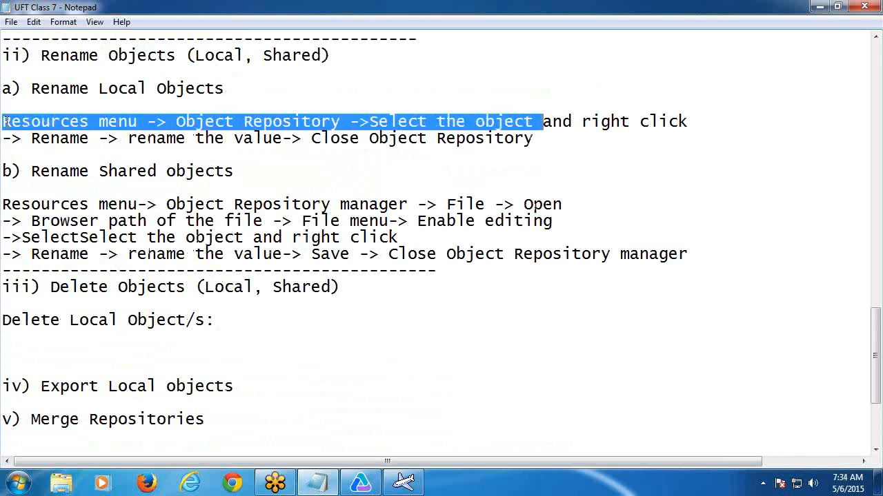
key("shift+Right")
key("shift+Right")
key("shift+Right")
key("shift+Right")
key("shift+Right")
key("shift+Right")
key("shift+Right")
key("shift+Right")
key("shift+Right")
key("shift+Right")
key("shift+Right")
key("shift+Right")
key("shift+Right")
key("shift+Right")
key("shift+Right")
key("ctrl+c")
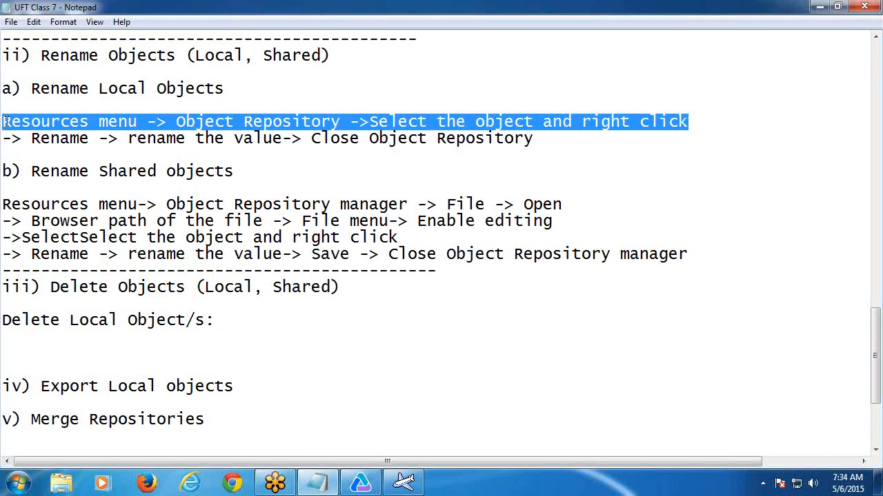
left_click(23, 345)
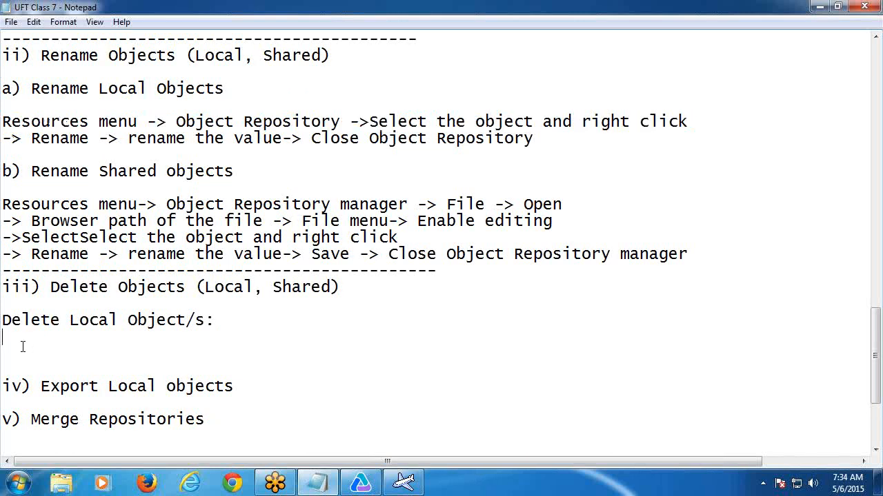
key("ctrl+v")
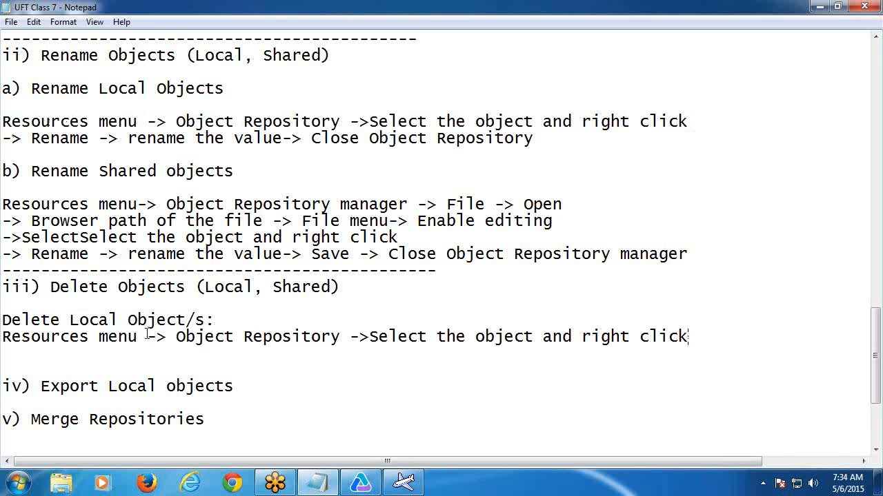
Continue the local delete procedure on a new line with "-> delete -> conform the Deletion->".
key("Return")
type("-")
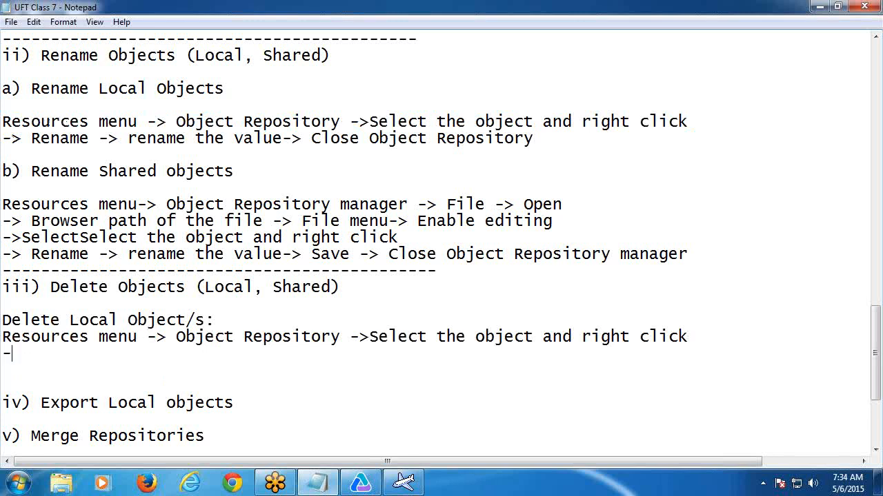
type("> delete -> c")
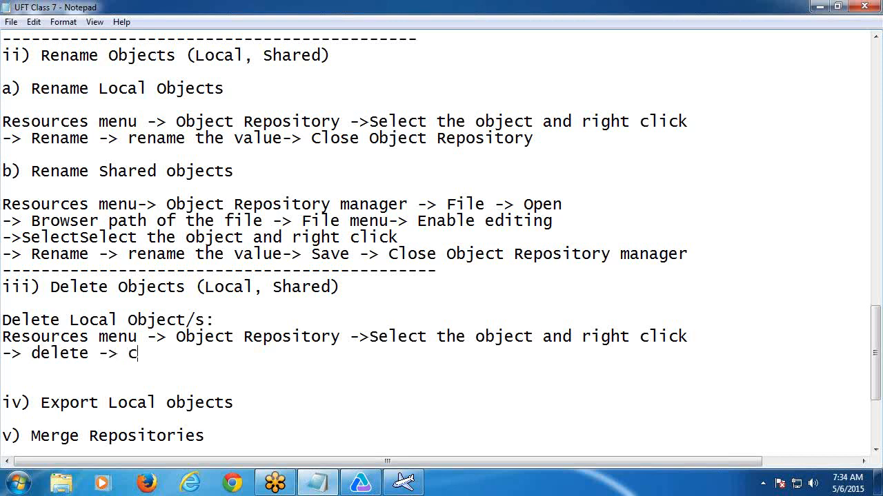
type("onform ")
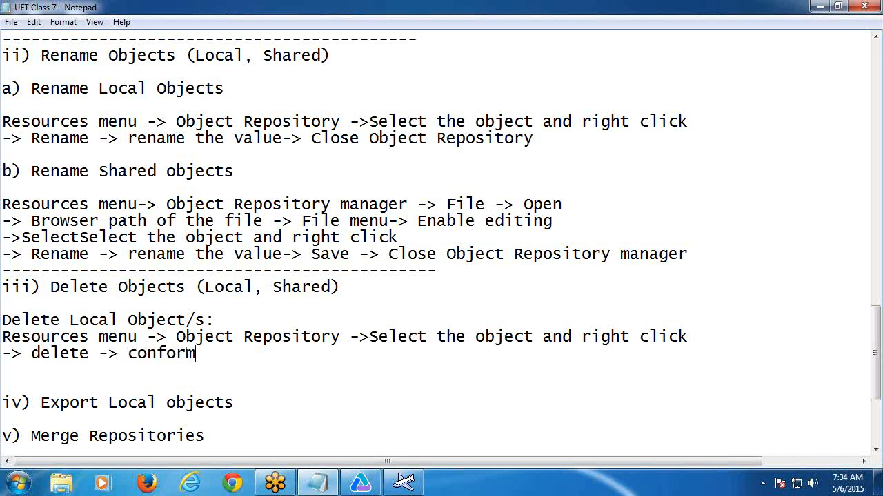
type("the Deletio")
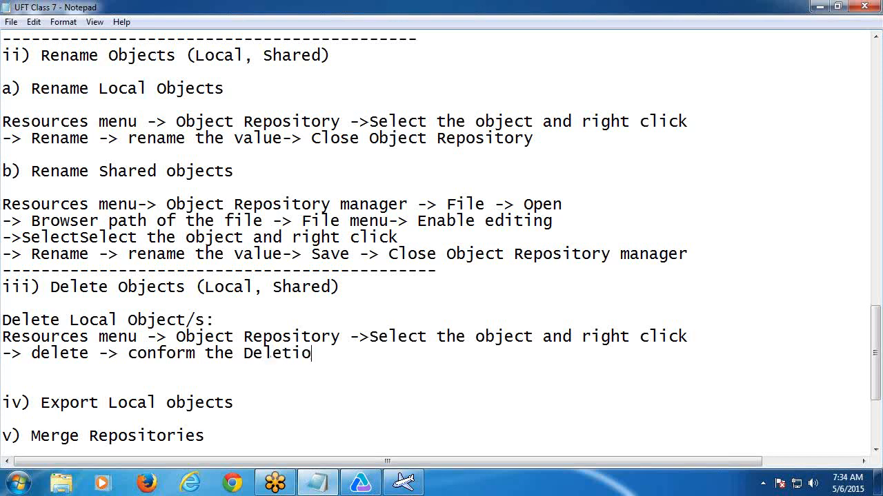
type("n->")
Finish the local delete procedure with "Close Object Repository", copied from the local rename procedure.
left_click_drag(307, 139, 552, 135)
key("ctrl+c")
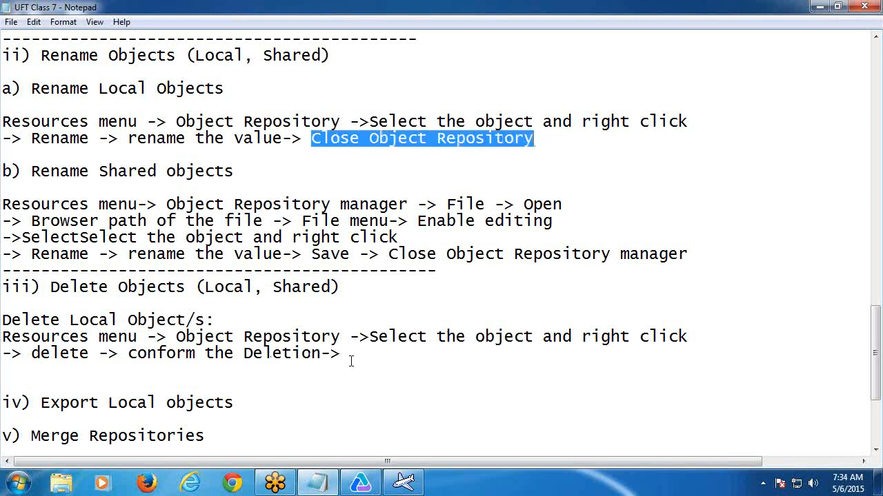
left_click(351, 357)
key("ctrl+v")
Number the "Delete Local Object/s:" heading with the prefix "a)".
scroll(355, 357, "down", 4)
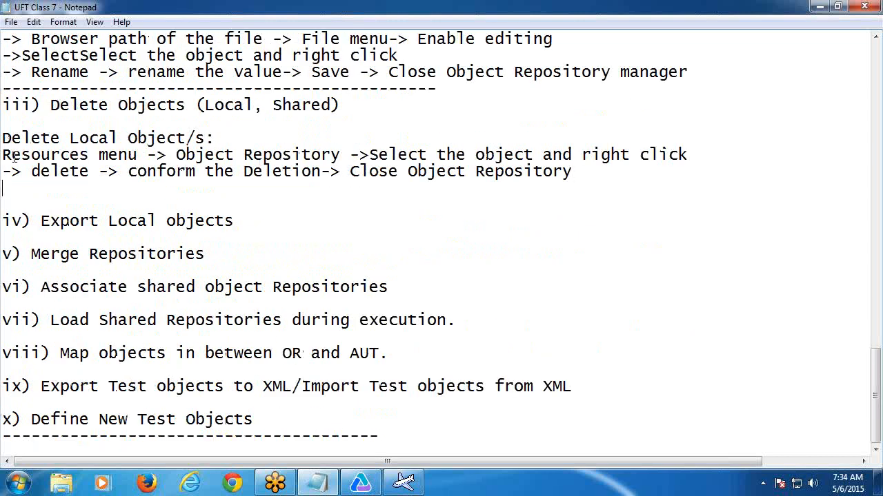
scroll(15, 158, "up", 3)
scroll(18, 194, "down", 2)
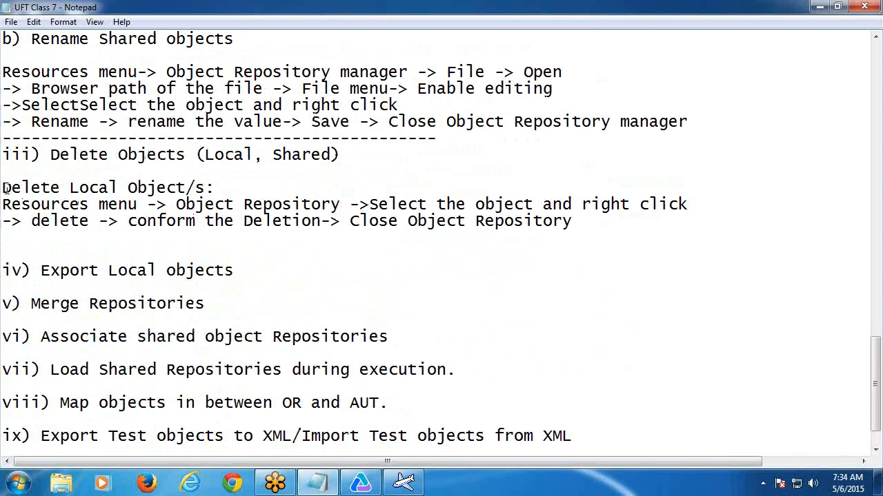
left_click(3, 187)
type("a)")
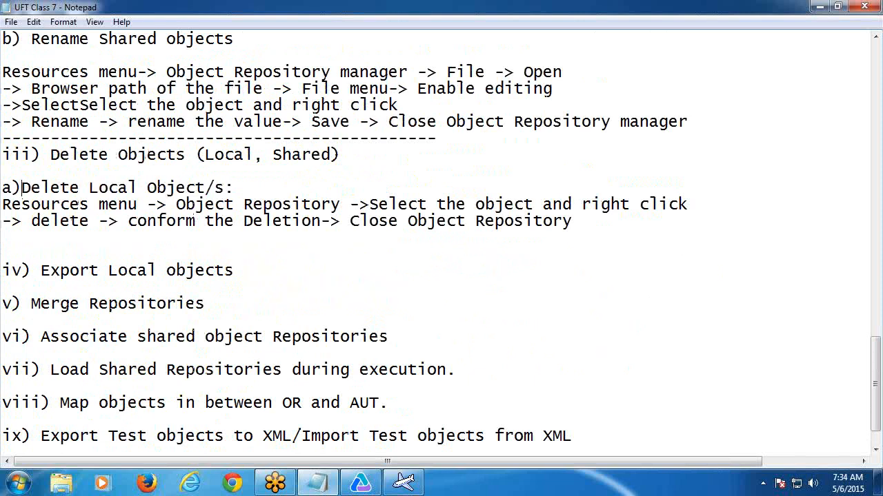
Add the heading "b) Delete Shared objects:" below the local delete procedure, followed by blank lines.
left_click(20, 249)
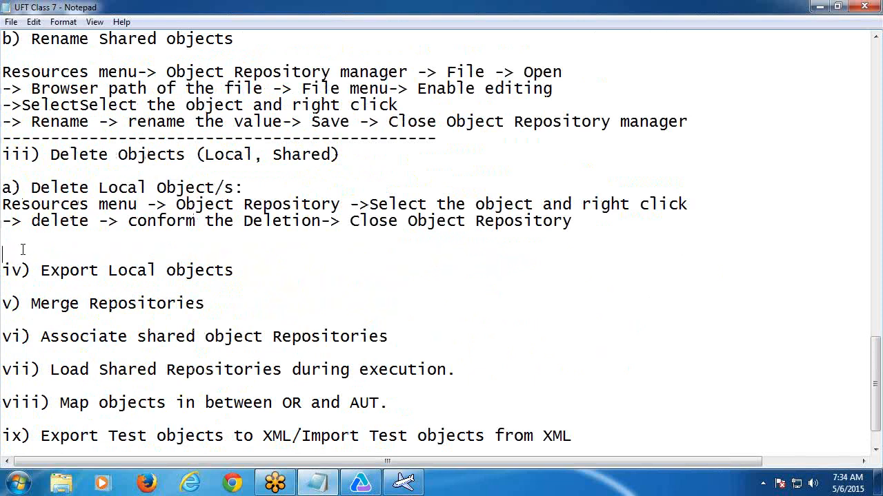
type("b)")
key("Return")
key("Return")
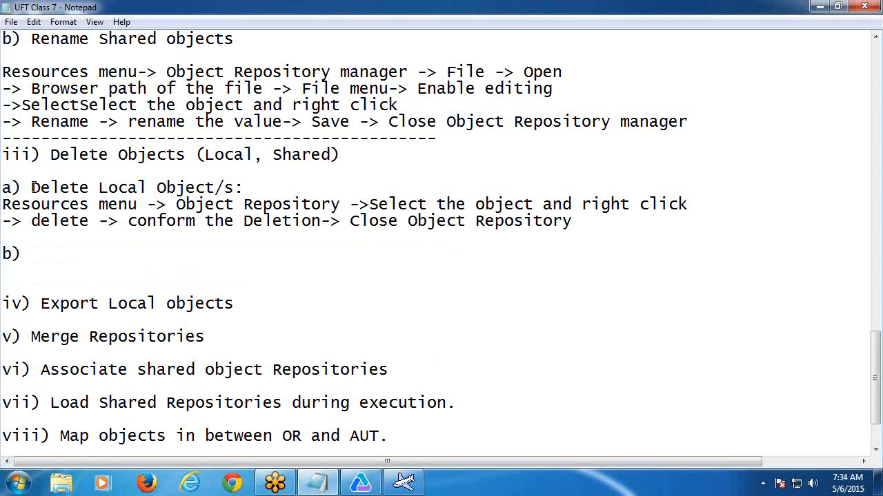
left_click(59, 262)
type("Delete Shared objects")
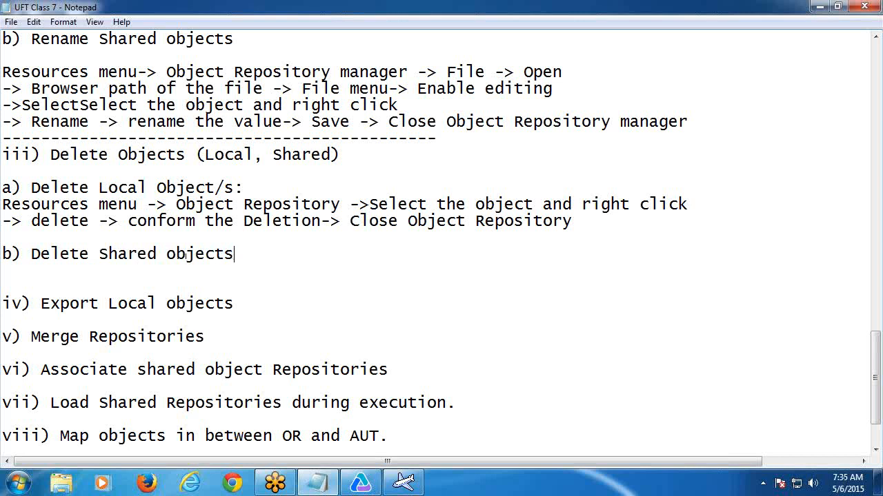
type(":")
key("Return")
key("Return")
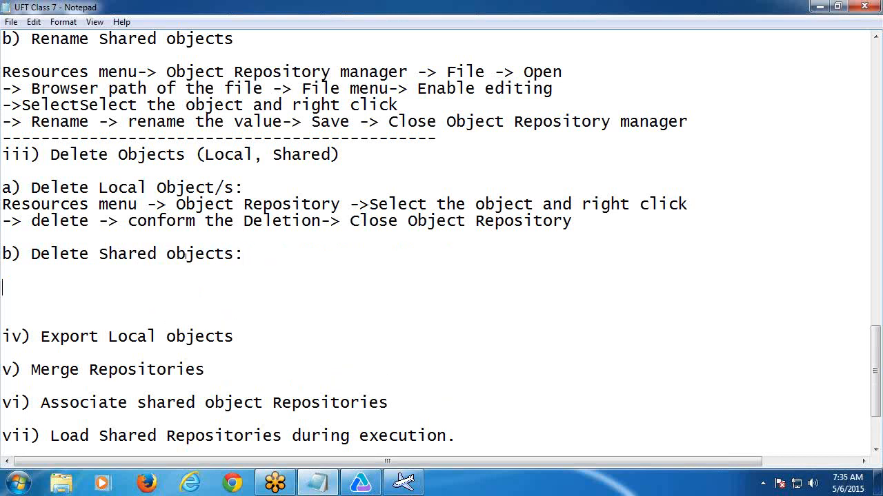
Return to UFT and open the shared repository Login.tsr from the Desktop in the Object Repository Manager.
left_click(820, 6)
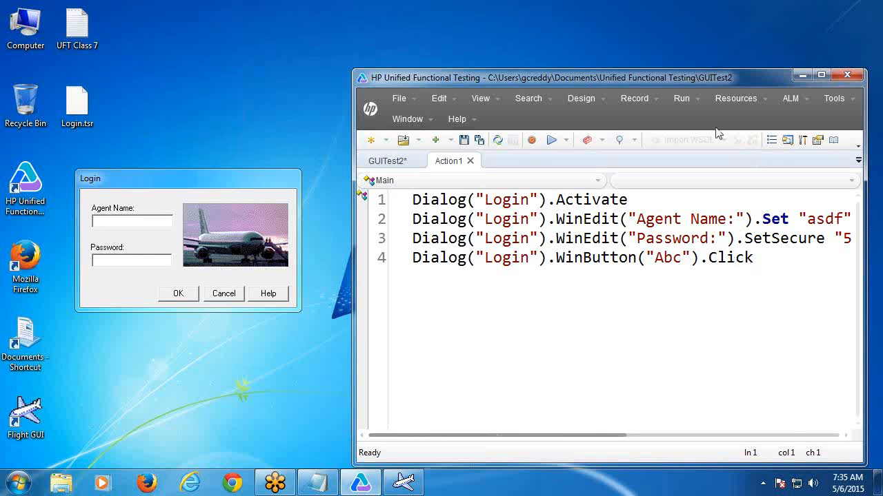
left_click(724, 100)
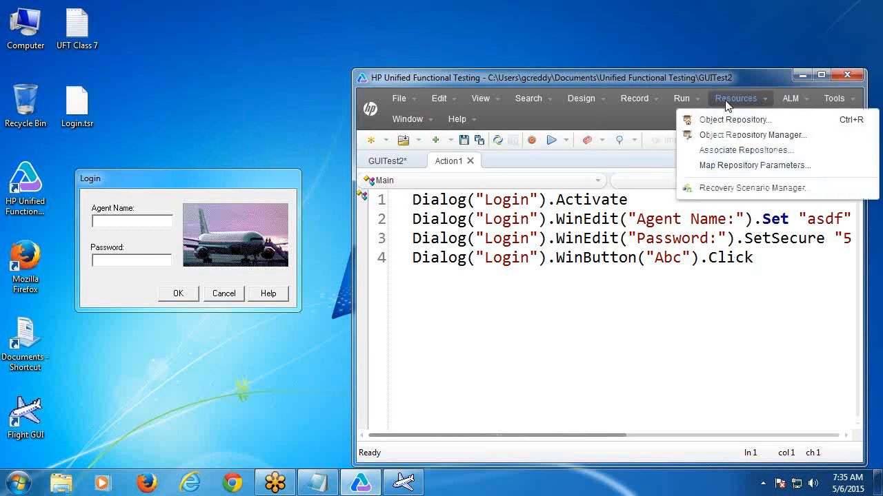
left_click(730, 136)
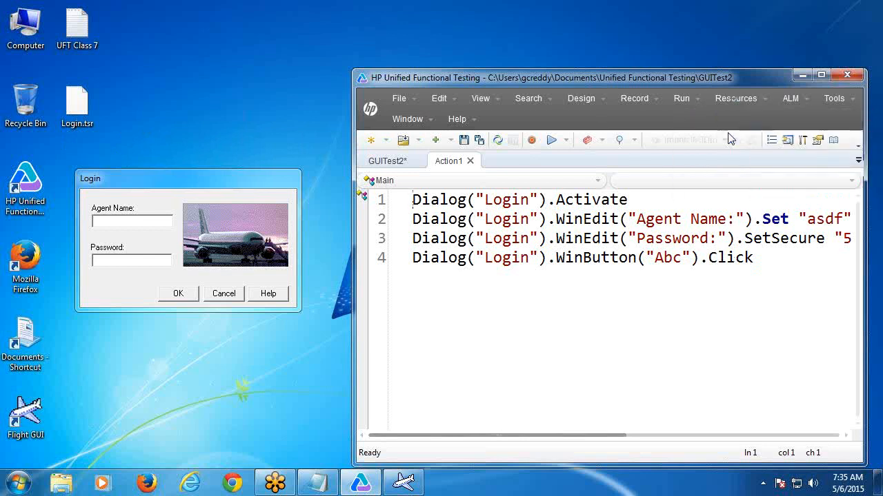
left_click(322, 89)
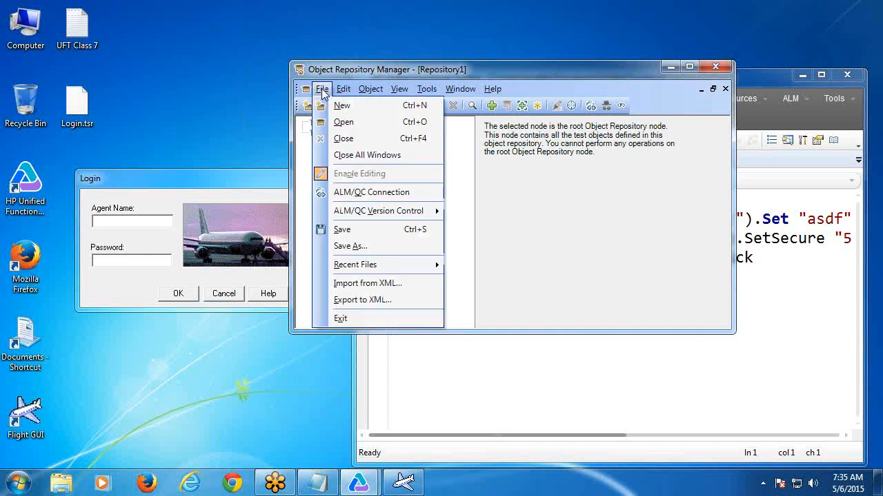
left_click(339, 121)
left_click(348, 69)
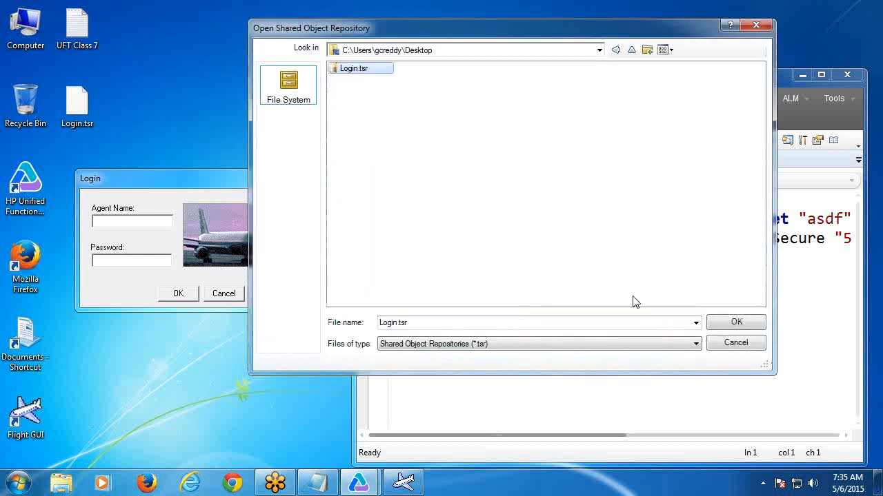
left_click(735, 322)
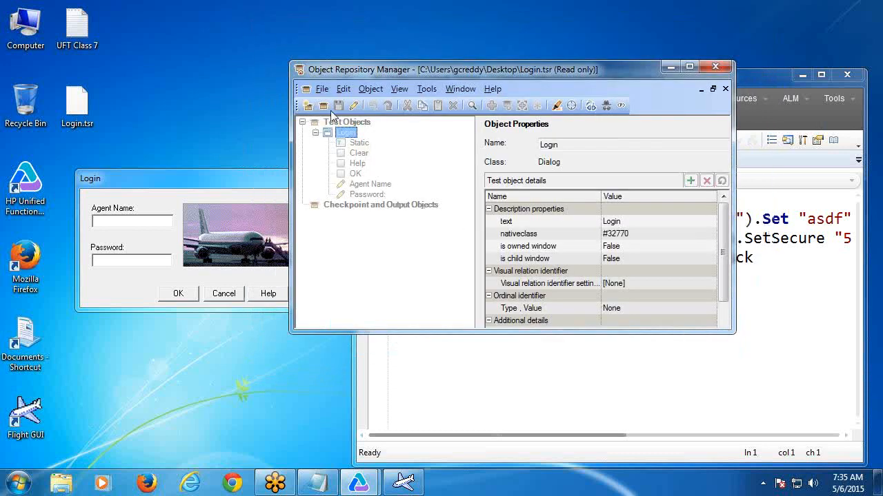
Enable editing for the read-only Login.tsr repository.
left_click(322, 90)
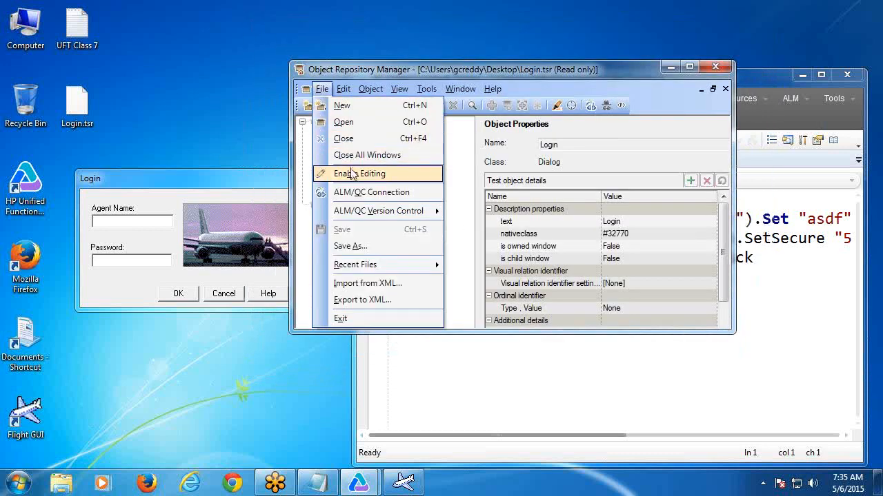
left_click(459, 89)
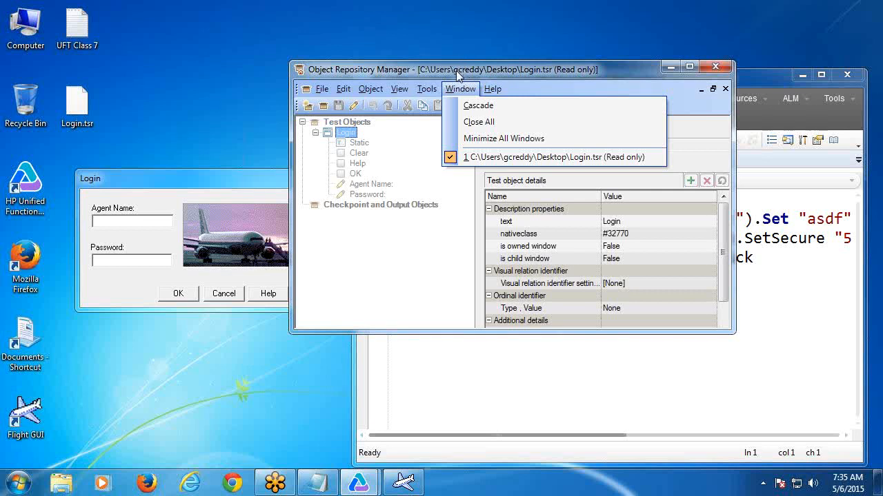
left_click(460, 87)
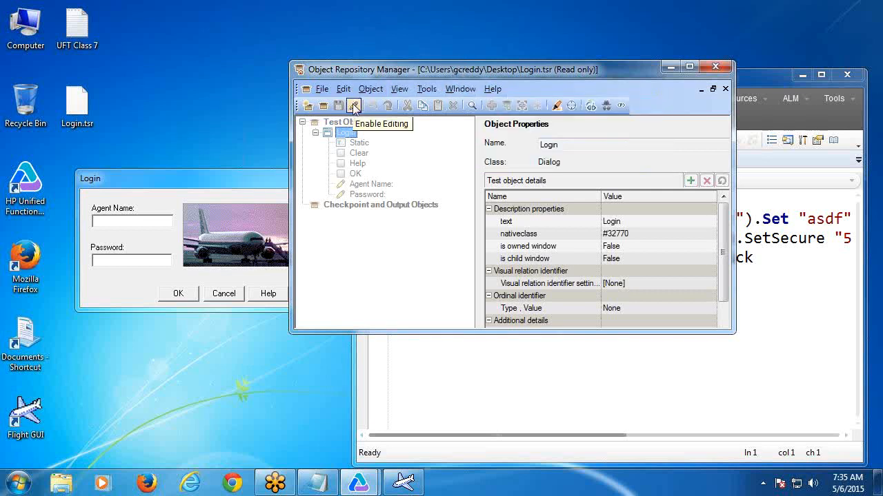
left_click(354, 105)
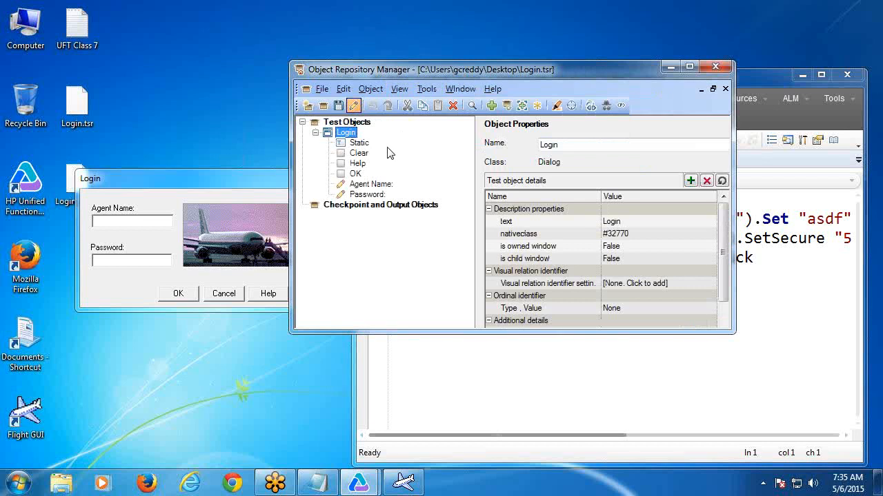
Delete the Static object from the Login dialog, save the shared repository, and close the Object Repository Manager.
left_click(361, 144)
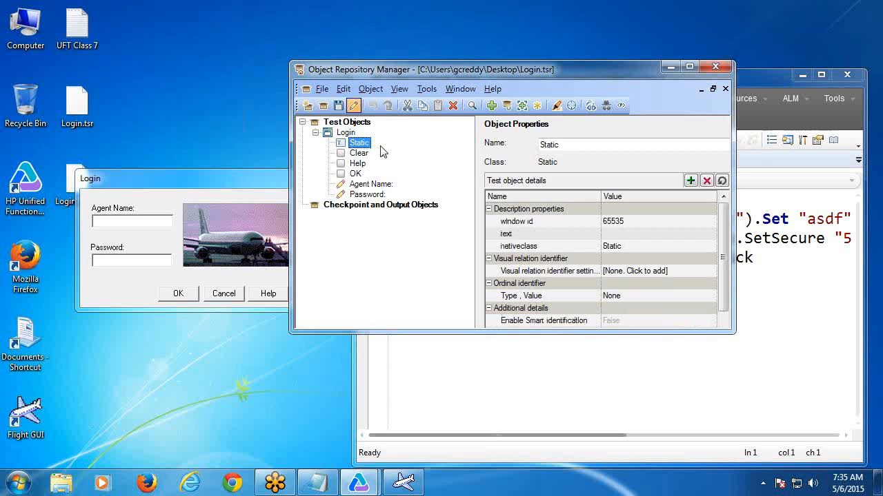
right_click(383, 151)
left_click(434, 299)
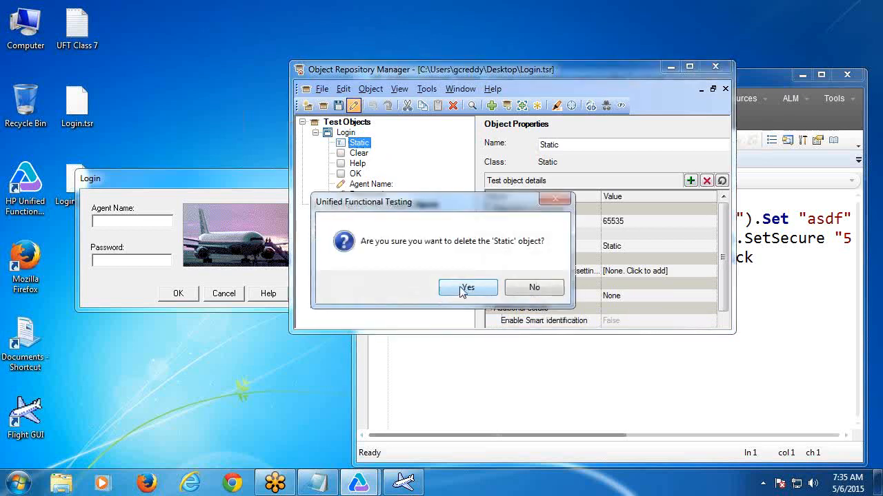
left_click(465, 288)
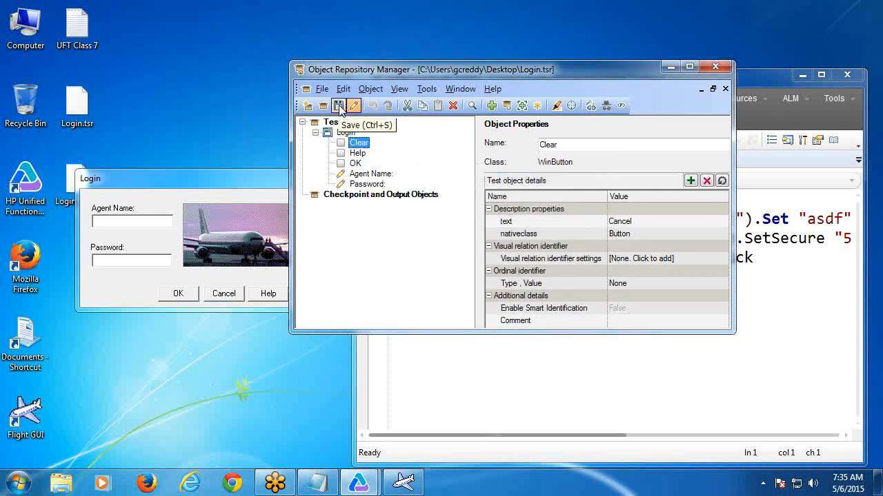
left_click(339, 106)
left_click(715, 66)
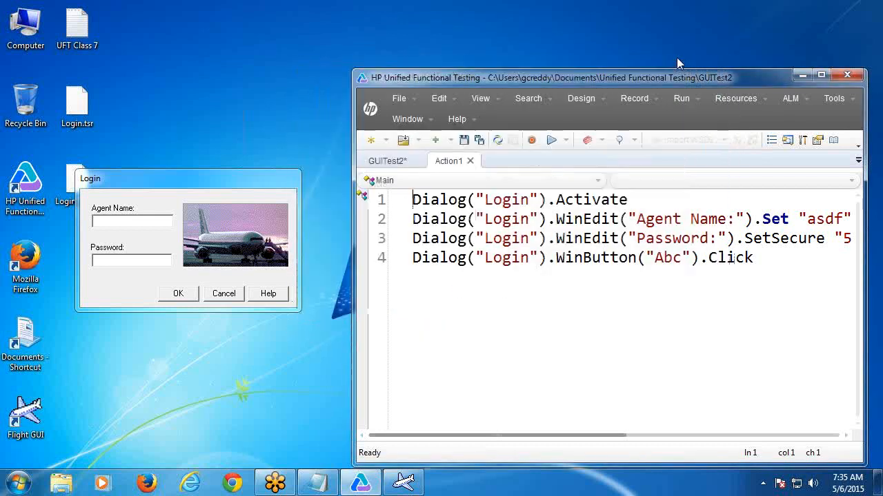
Switch to the Notepad class notes and copy the shared rename procedure's first three lines, through "right click", under "b) Delete Shared objects:".
left_click(327, 485)
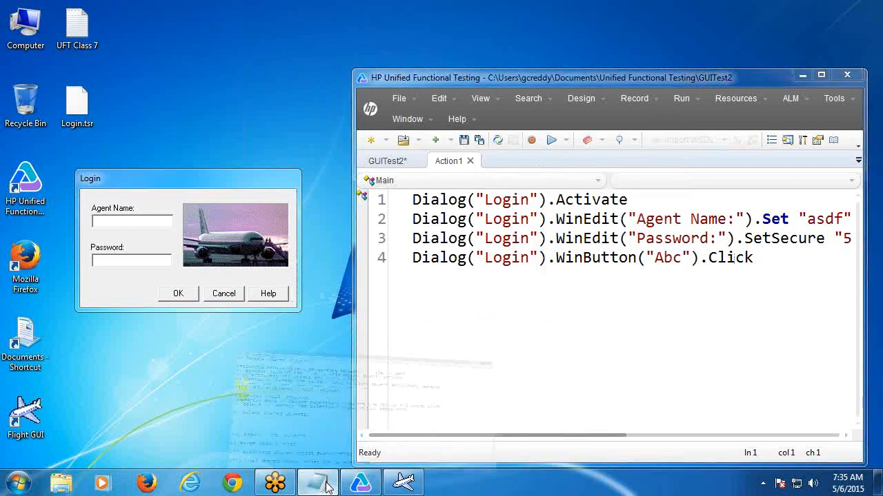
left_click(95, 287)
scroll(69, 270, "down", 1)
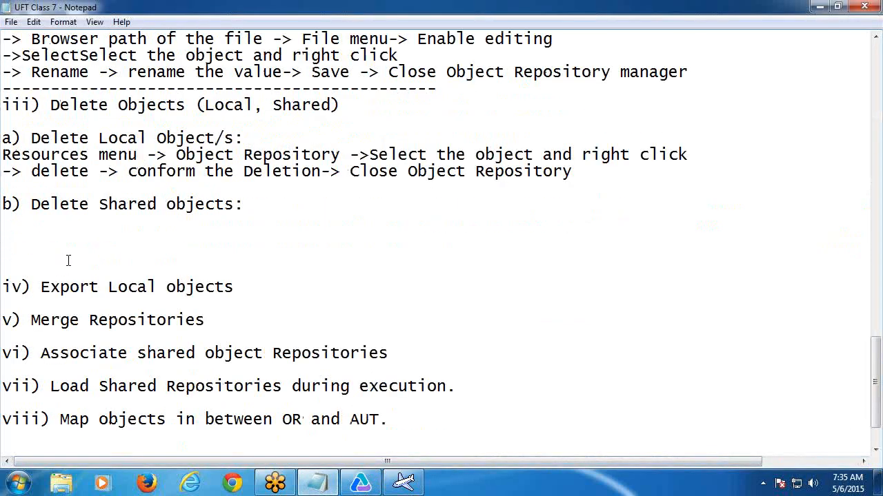
scroll(66, 256, "up", 1)
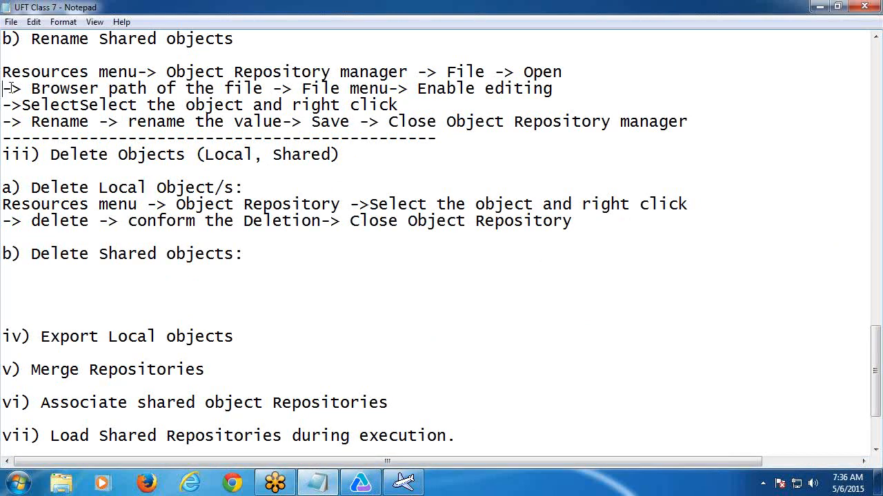
scroll(7, 88, "up", 1)
left_click_drag(4, 123, 428, 138)
key("shift+Right")
key("shift+Right")
key("shift+Right")
key("shift+Right")
key("shift+Right")
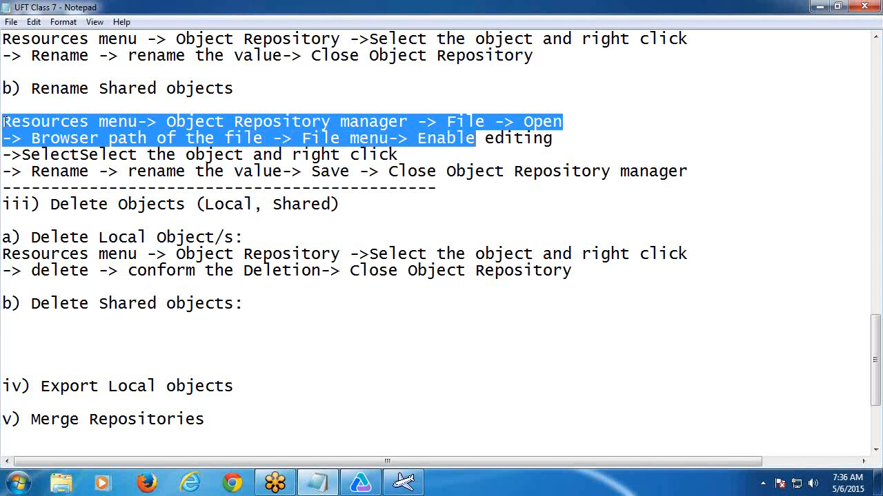
key("shift+Right")
key("shift+Right")
key("shift+Right")
key("shift+Right")
key("shift+Right")
key("shift+Right")
key("shift+Right")
key("shift+Right")
key("shift+Right")
key("shift+Right")
key("shift+Right")
key("shift+Right")
key("shift+Right")
key("shift+Right")
key("shift+Right")
key("shift+Right")
key("shift+Right")
key("shift+Right")
key("shift+Right")
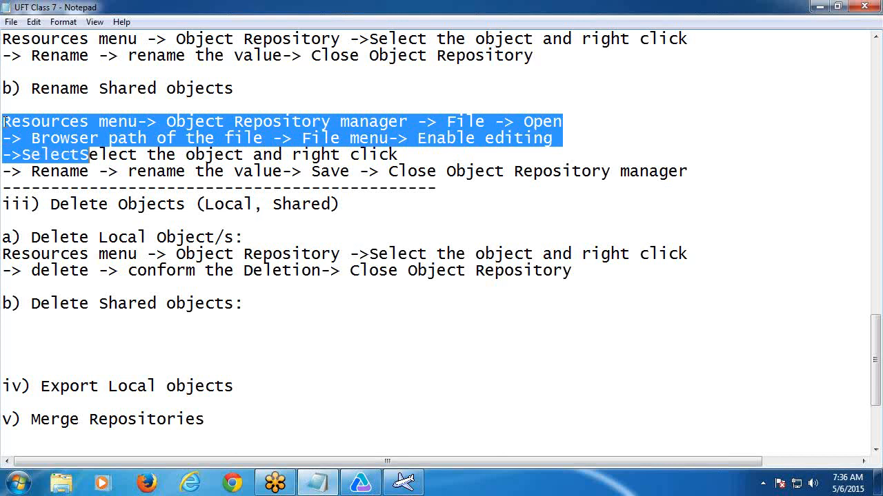
key("shift+Right")
key("shift+Right")
key("shift+Right")
key("shift+Right")
key("shift+Right")
key("shift+Right")
key("shift+Right")
key("shift+Right")
key("shift+Right")
key("shift+Right")
key("shift+Right")
key("shift+Right")
key("shift+Right")
key("shift+Right")
key("shift+Right")
key("shift+Right")
key("shift+Right")
key("shift+Right")
key("shift+Right")
key("shift+Right")
key("ctrl+c")
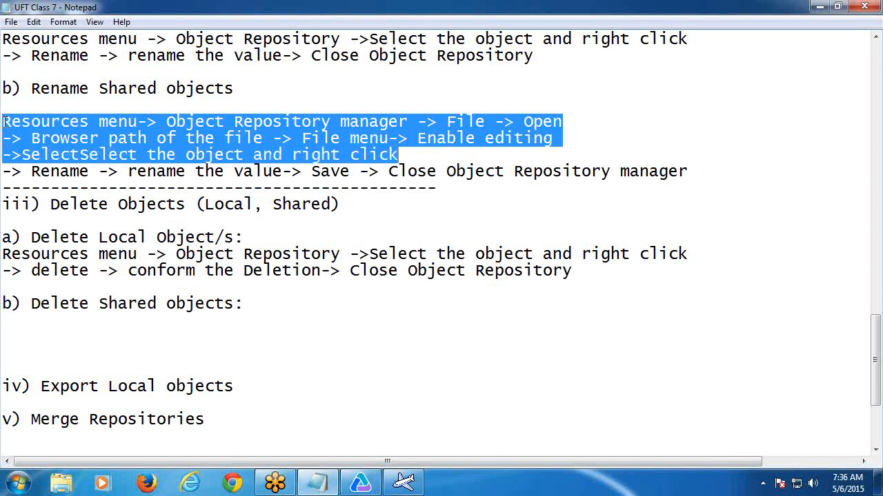
left_click(18, 333)
key("ctrl+v")
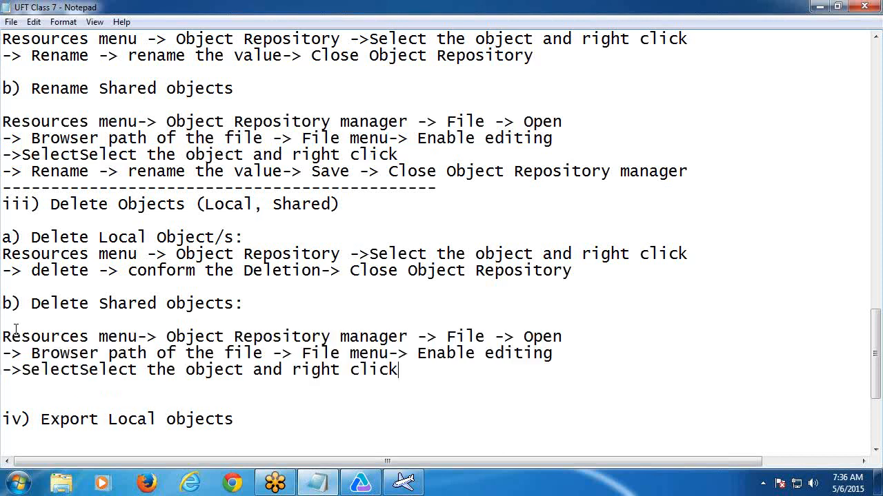
Copy the line "-> delete -> conform the Deletion-> Close Object Repository" from the local delete procedure to the end of the shared delete procedure.
scroll(32, 332, "down", 1)
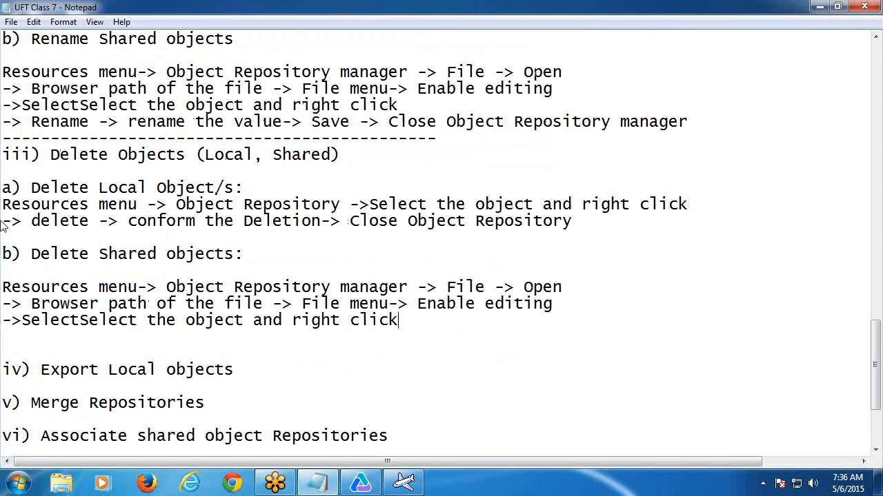
key("shift+Right")
key("shift+Right")
key("shift+Right")
key("shift+Right")
key("shift+Right")
key("shift+Right")
key("shift+Right")
key("shift+Right")
key("shift+Right")
key("shift+Right")
key("shift+Right")
key("shift+Right")
key("shift+Right")
key("shift+Right")
key("shift+Right")
key("shift+Right")
key("shift+Right")
key("shift+Right")
key("shift+Right")
key("shift+Right")
key("shift+Right")
key("shift+Right")
key("shift+Right")
key("shift+Right")
key("shift+Right")
key("shift+Right")
key("shift+Right")
key("shift+Right")
key("shift+Right")
key("shift+Right")
key("shift+Right")
key("shift+Right")
key("shift+Right")
key("shift+Right")
key("shift+Right")
key("shift+Right")
key("shift+Right")
key("shift+Right")
key("shift+Right")
key("shift+Right")
key("shift+Right")
key("shift+Right")
key("shift+Right")
key("shift+Right")
key("shift+Right")
key("shift+Right")
key("shift+Right")
key("shift+Right")
key("shift+Right")
key("ctrl+c")
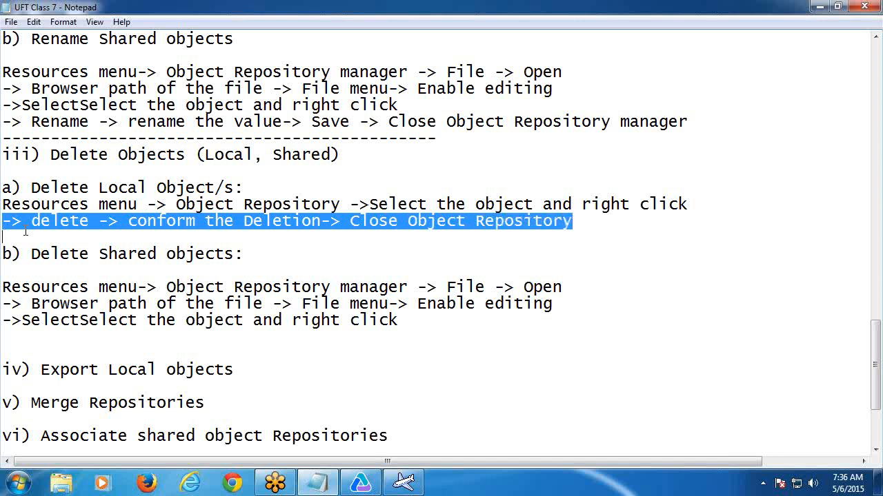
left_click(26, 338)
key("ctrl+v")
Change the ending of the shared delete procedure's last line to "Save -> Close Object Repository Manager".
scroll(237, 293, "down", 2)
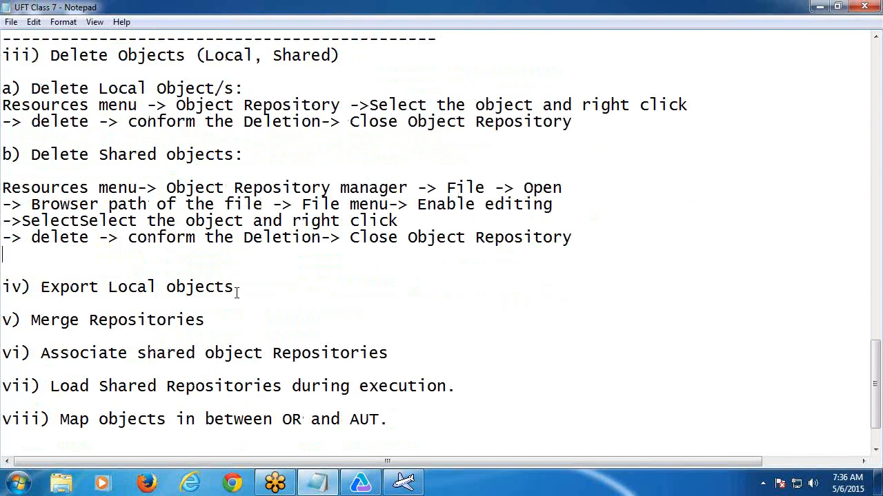
left_click(349, 238)
type("Save ")
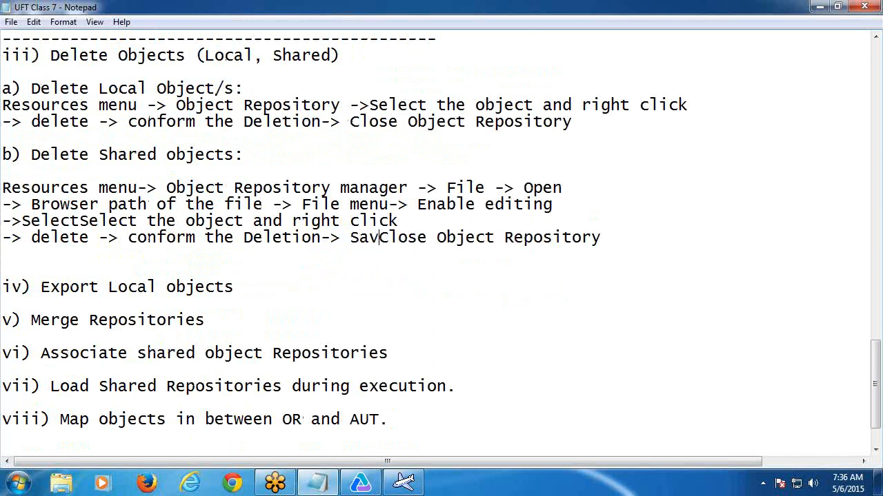
type("-> ")
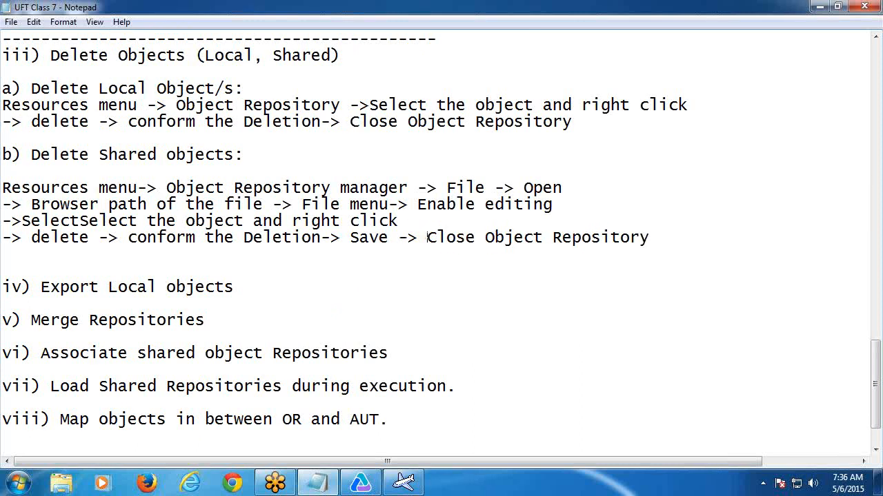
type(" Manager")
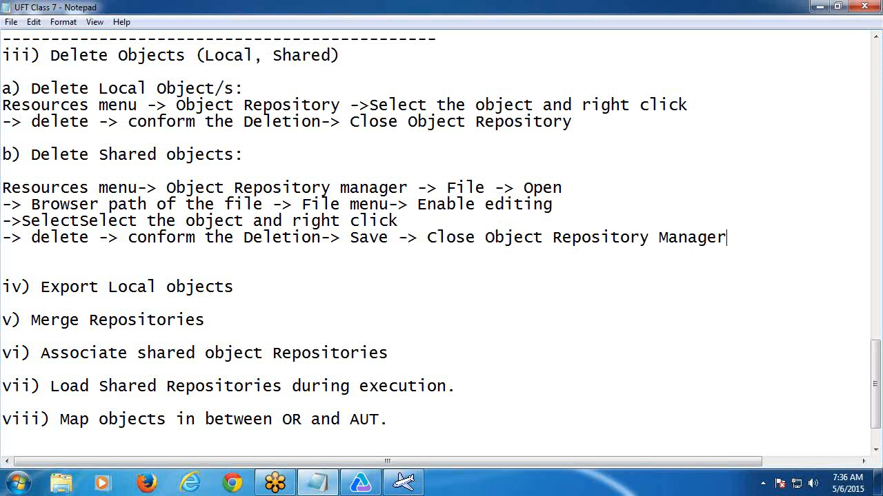
Add a dashed separator line directly above "iv) Export Local objects", save the notes, and minimize them.
left_click(44, 257)
type("-------------------------------------------")
key("Delete")
scroll(126, 268, "down", 1)
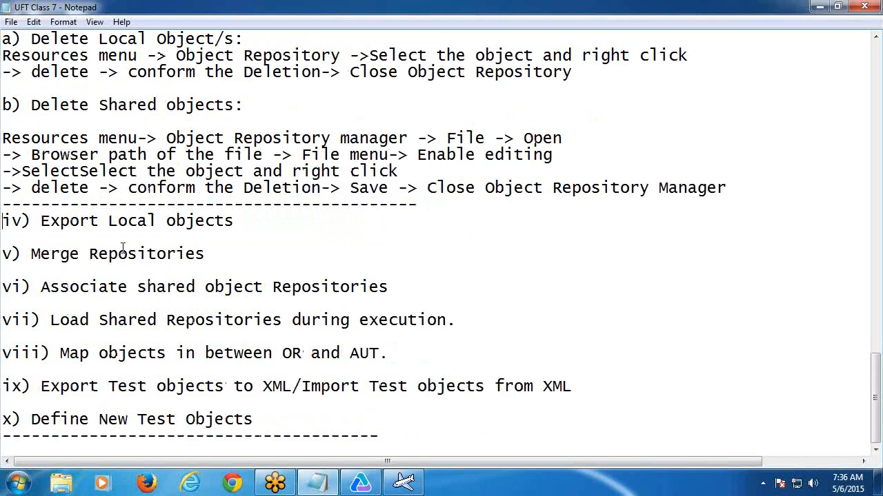
left_click(11, 22)
left_click(33, 67)
left_click(819, 7)
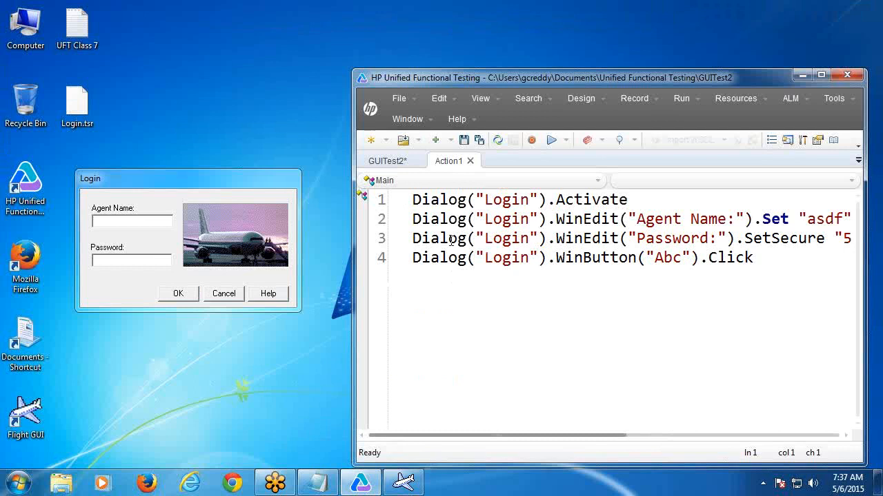
In UFT, export Action1's local objects to the Desktop as the shared repository abcd.tsr, close the Object Repository, and uncover the exported file.
left_click_drag(157, 180, 184, 158)
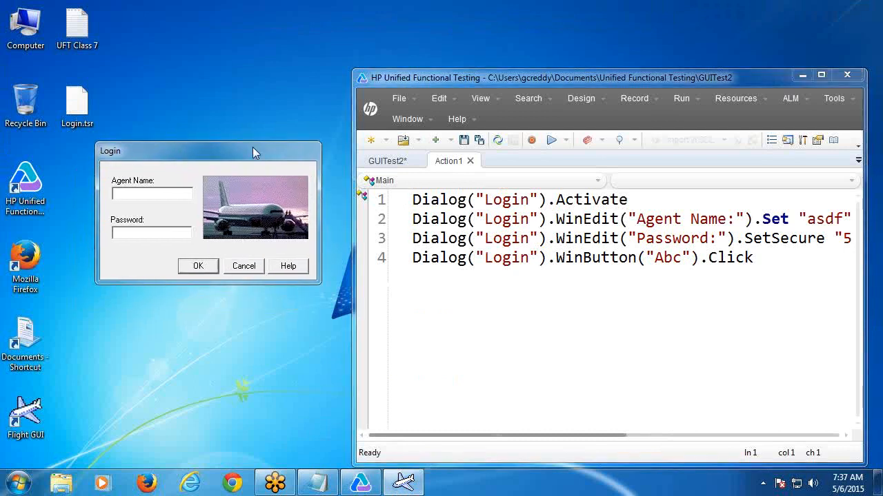
left_click_drag(252, 146, 228, 181)
left_click(737, 98)
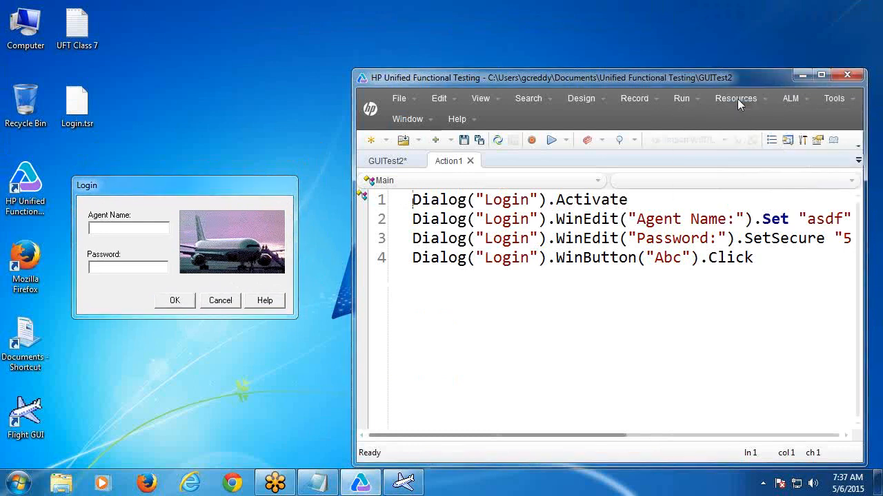
left_click(737, 98)
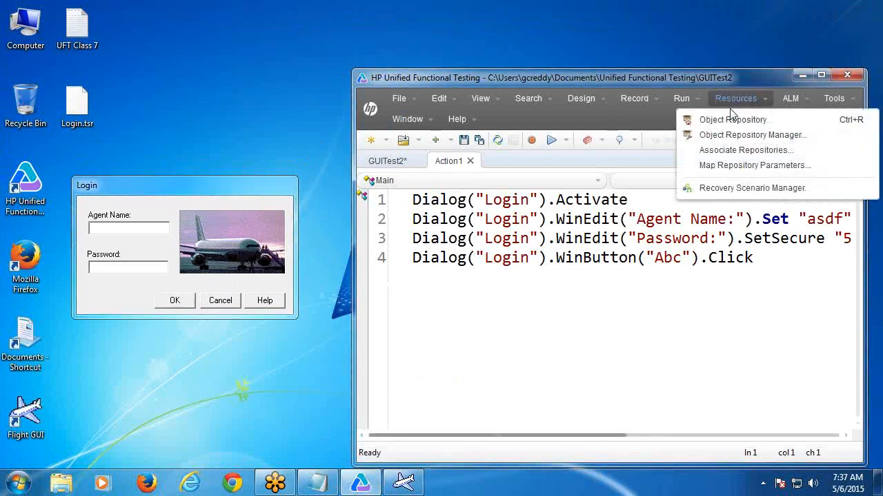
left_click(731, 119)
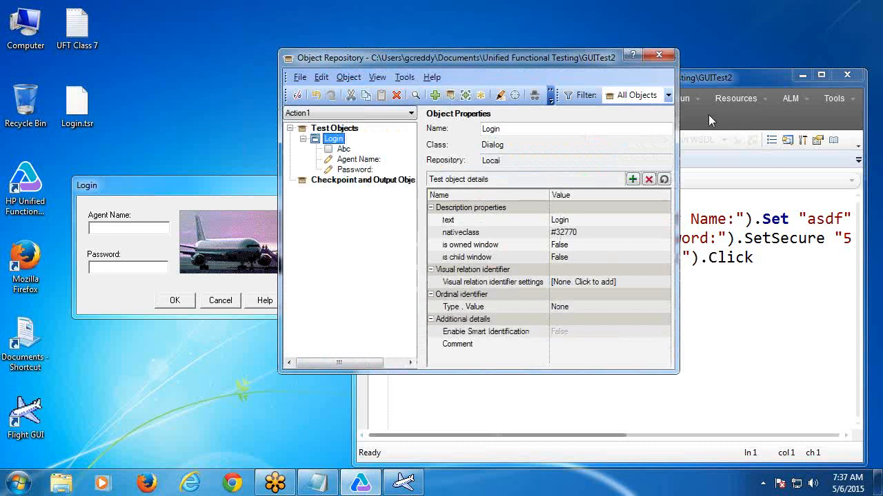
left_click(301, 78)
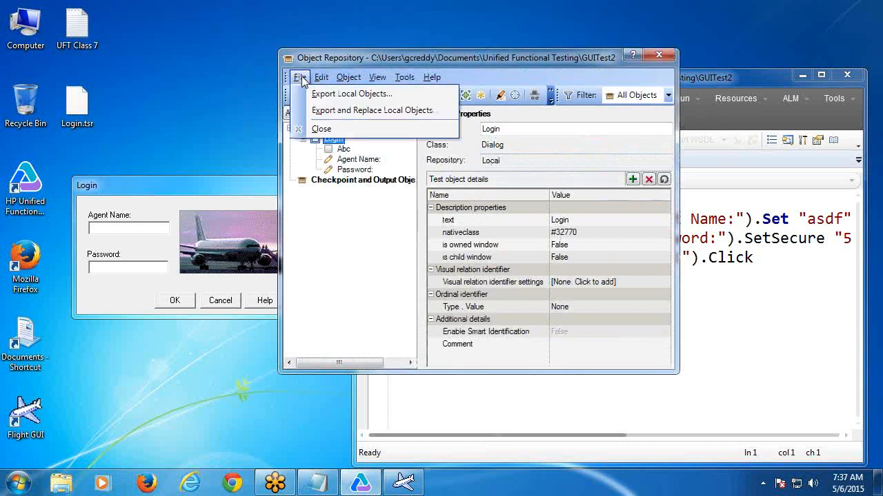
left_click(315, 96)
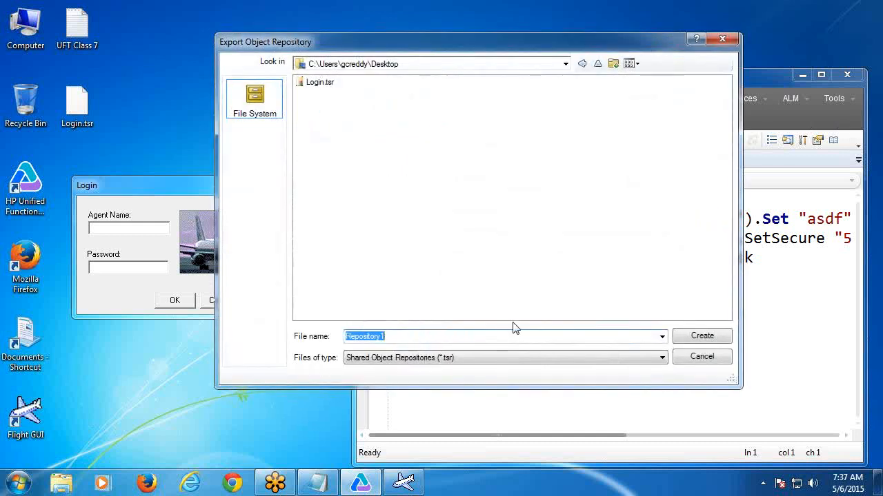
type("ao")
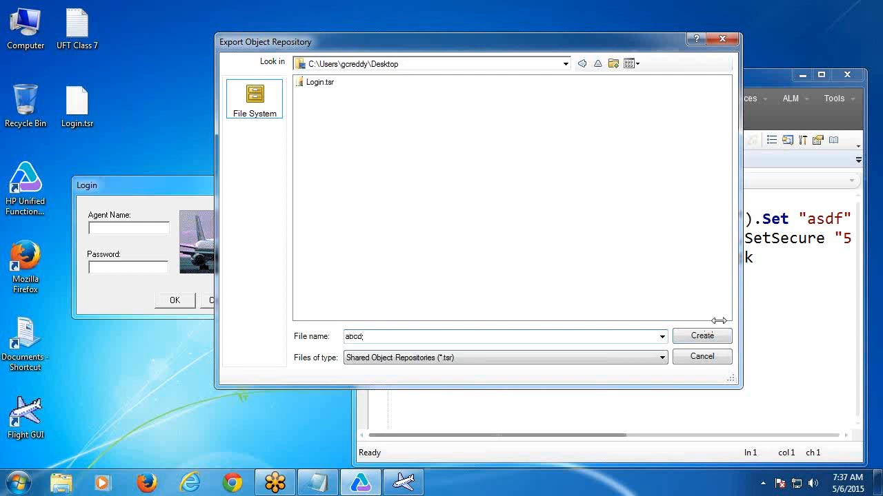
left_click(703, 336)
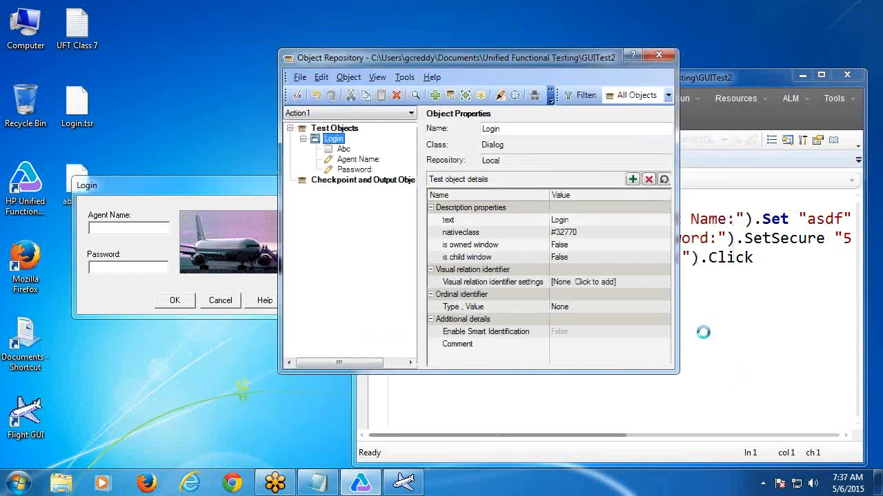
left_click(658, 57)
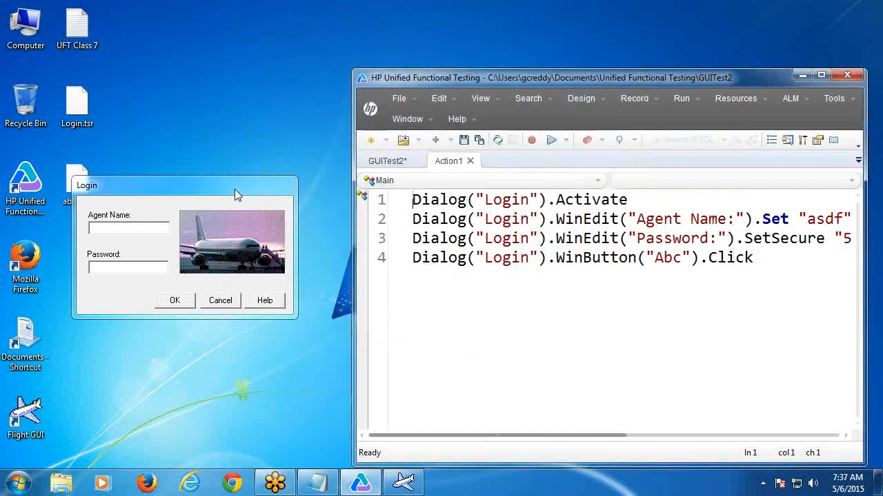
left_click_drag(235, 189, 297, 185)
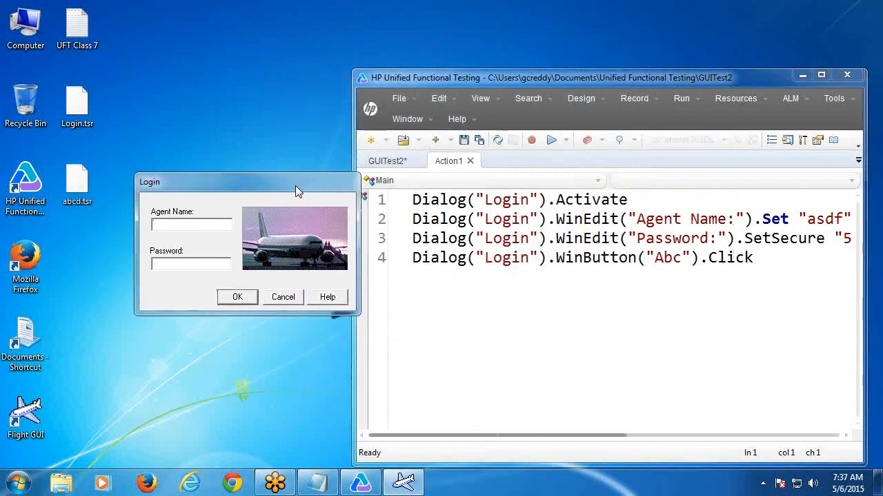
left_click(98, 192)
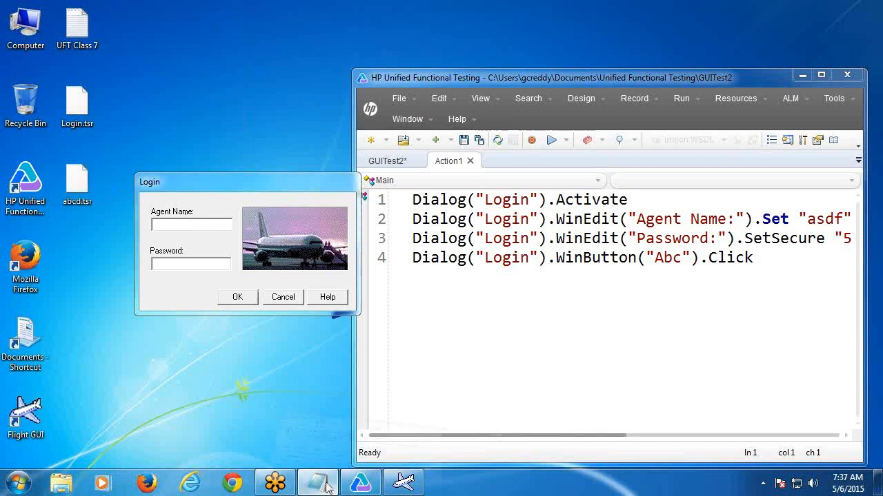
Return to the Notepad notes and insert a block of blank lines below "iv) Export Local objects" for the export procedure.
left_click(330, 488)
left_click(265, 224)
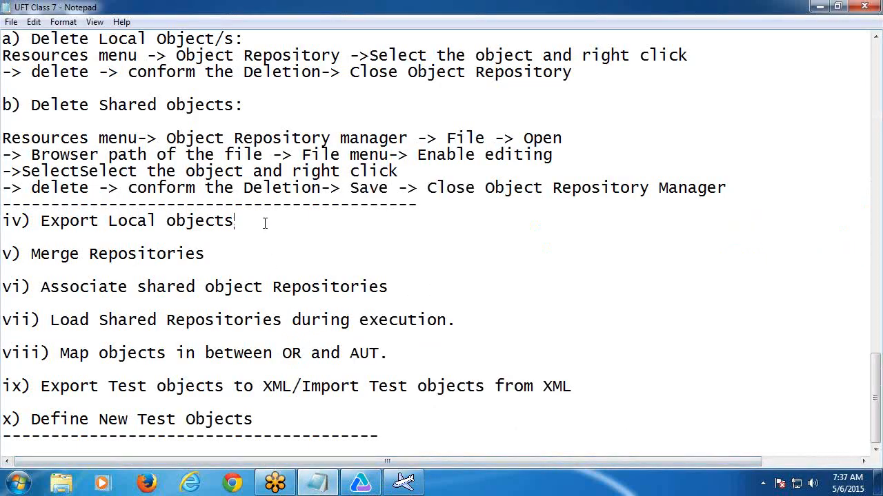
key("Return")
key("Return")
key("Return")
key("Return")
key("Return")
key("Return")
key("Return")
key("Return")
key("Return")
key("Return")
key("Return")
key("Return")
key("Return")
key("Return")
key("Return")
key("Return")
key("Return")
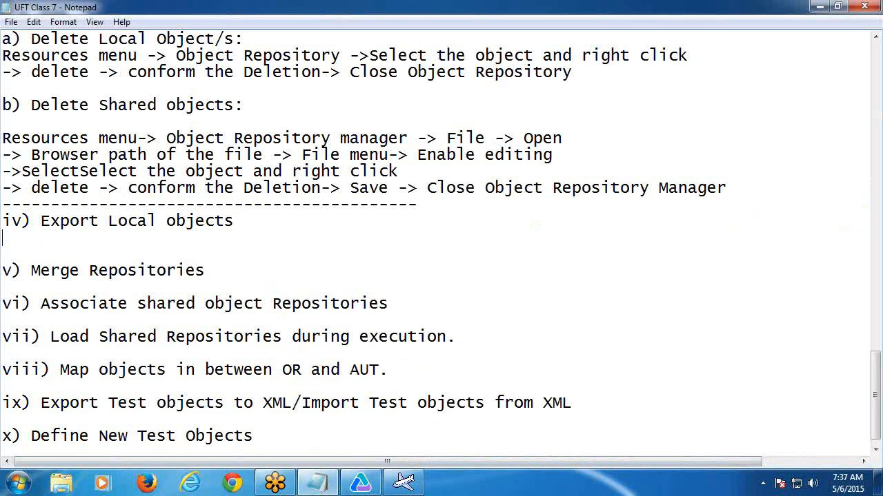
left_click(18, 185)
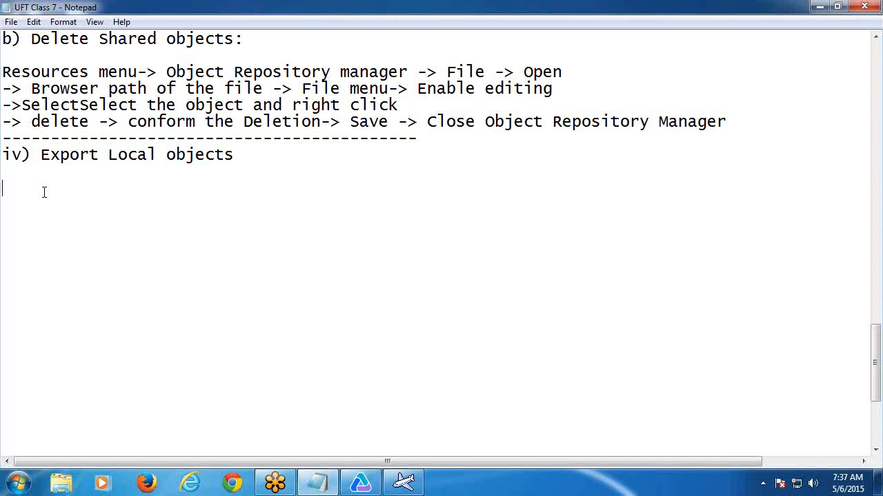
scroll(43, 193, "up", 3)
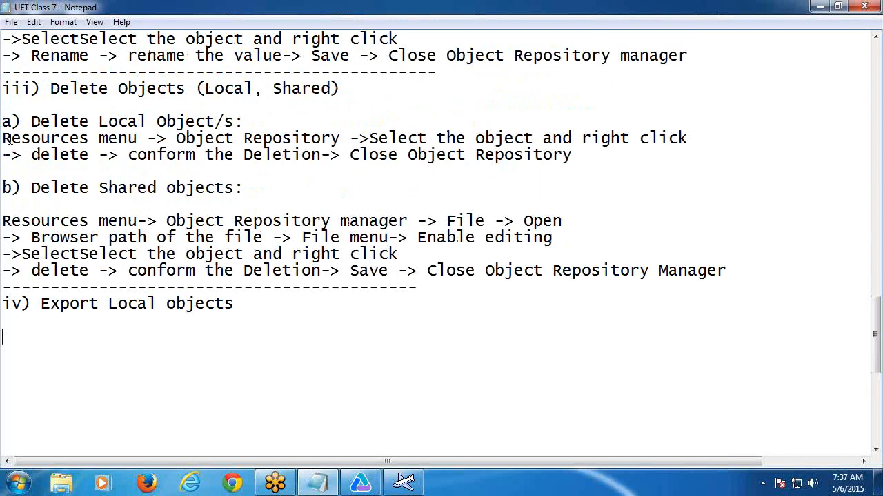
Copy "Resources menu -> Object Repository ->" from the Delete Local Object/s procedure to the blank line under "iv) Export Local objects".
key("shift+Right")
key("shift+Right")
key("shift+Right")
key("shift+Right")
key("shift+Right")
key("shift+Right")
key("shift+Right")
key("shift+Right")
key("shift+Right")
key("shift+Right")
key("shift+Right")
key("shift+Right")
key("shift+Right")
key("shift+Right")
key("shift+Right")
key("shift+Right")
key("shift+Right")
key("shift+Right")
key("shift+Right")
key("shift+Right")
key("shift+Right")
key("shift+Right")
key("shift+Right")
key("shift+Right")
key("shift+Right")
key("shift+Right")
key("shift+Right")
key("shift+Right")
key("shift+Right")
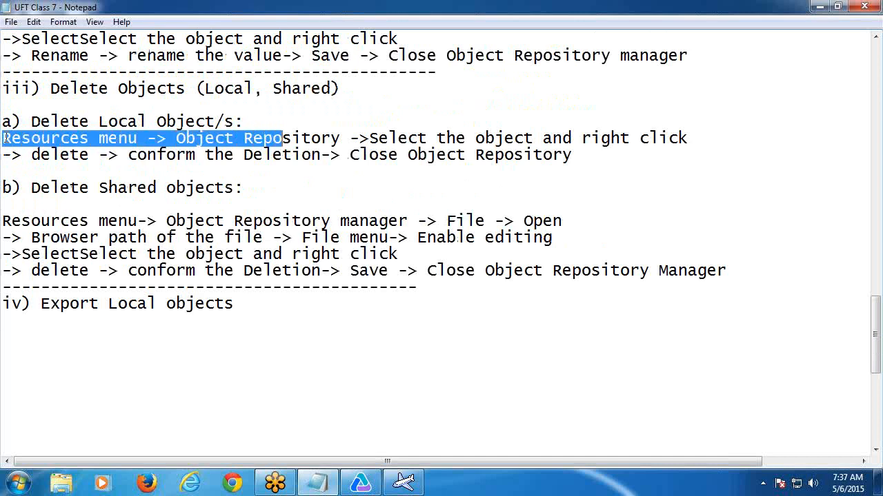
key("shift+Right")
key("shift+Right")
key("shift+Right")
key("ctrl+c")
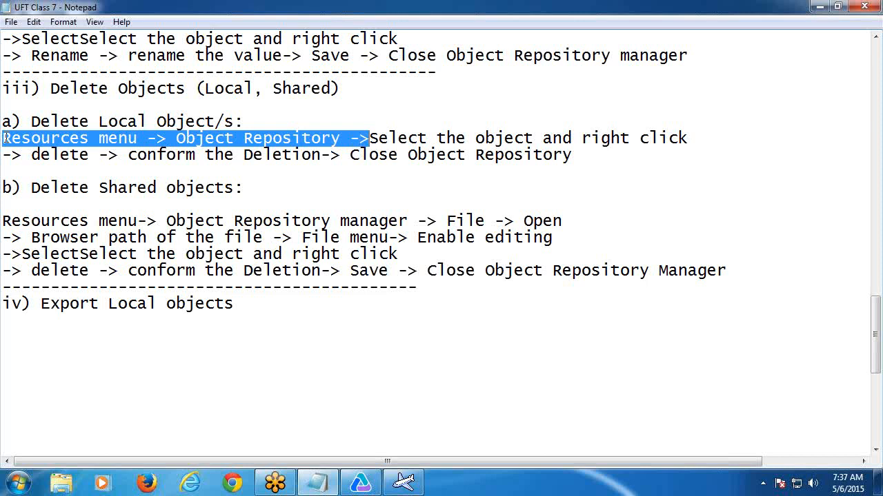
left_click(37, 332)
key("ctrl+v")
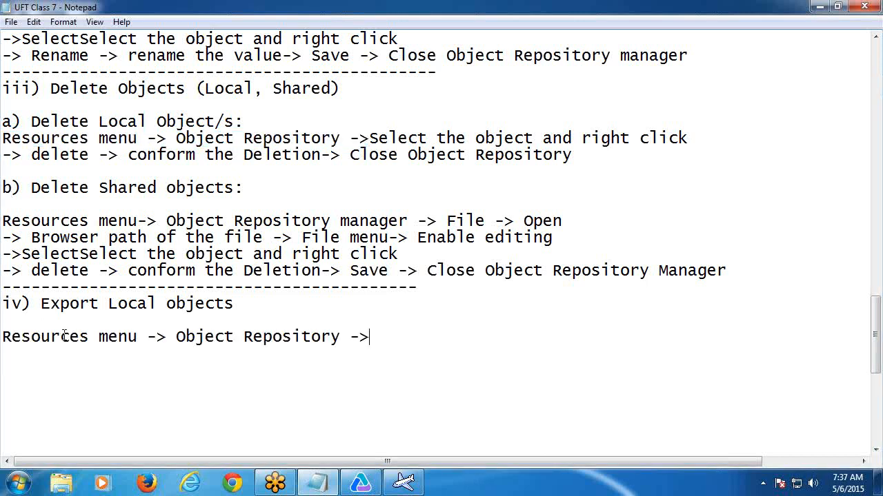
Continue the export procedure with "File menu" and a second line "-> Export Local objects -> Browser path to store-> Enter file name and create".
scroll(76, 341, "down", 3)
type("Fi")
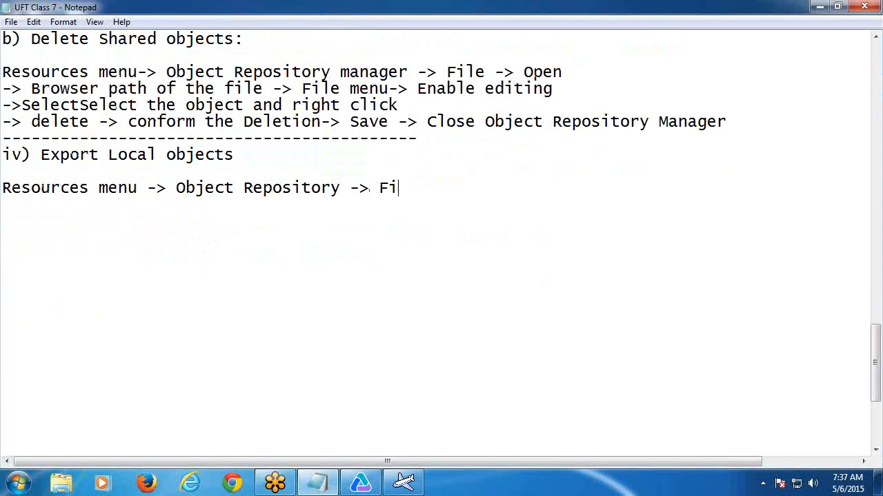
type("le menu")
key("Return")
type("-")
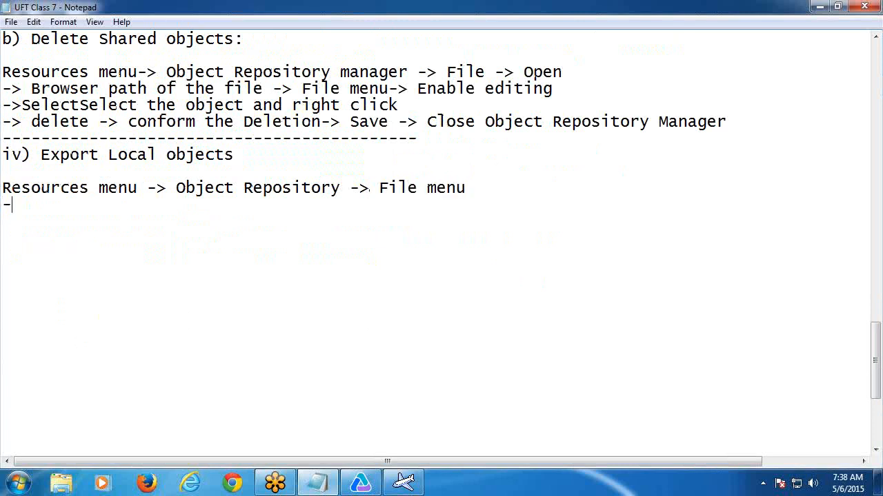
type("> Export L")
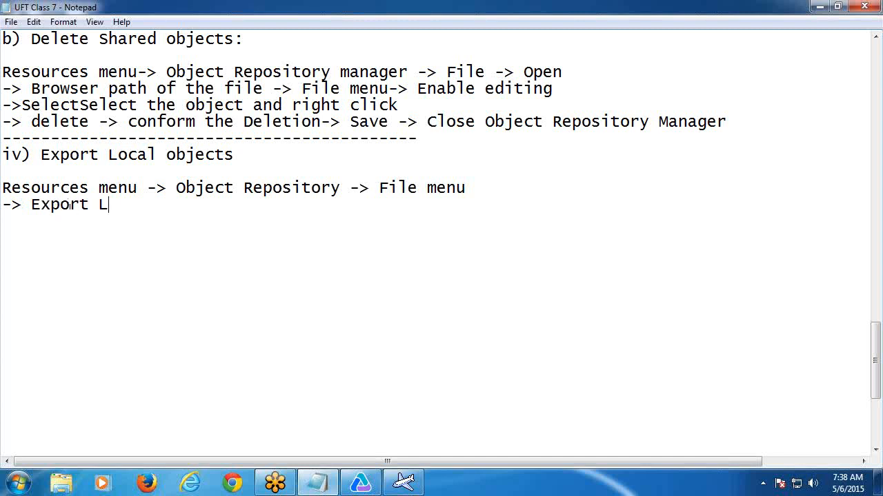
type("ocal ob")
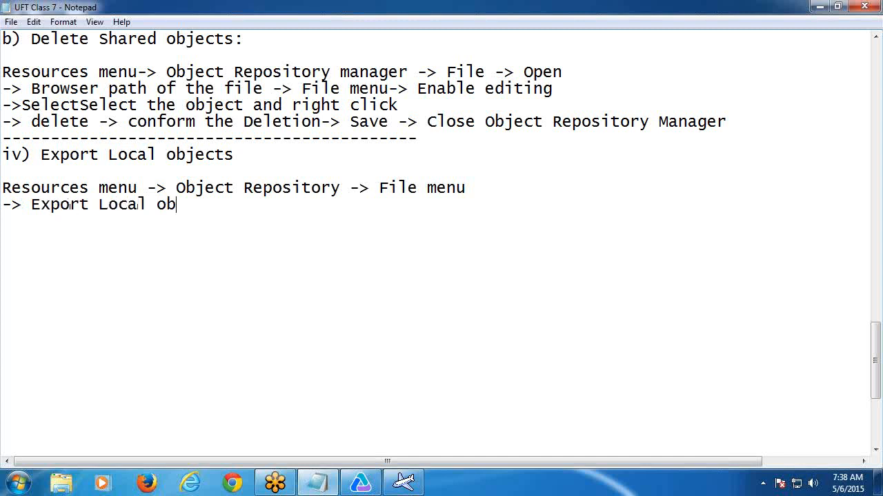
type("jects -> Browser ")
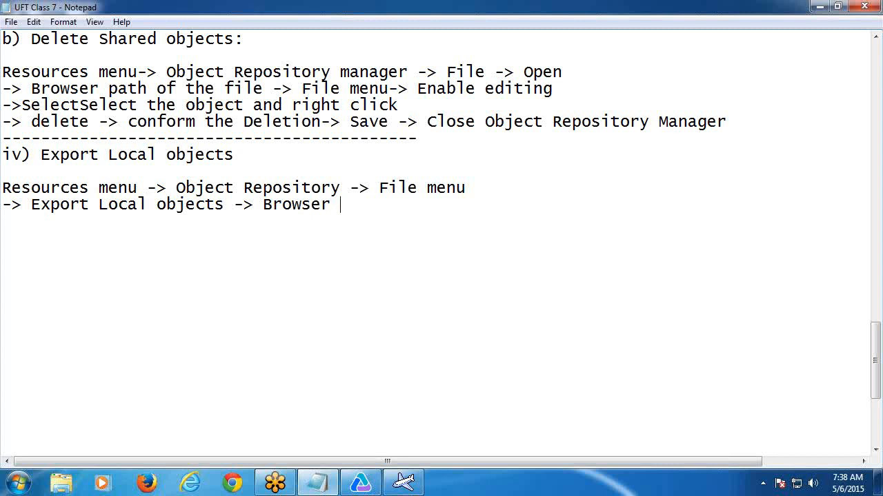
type("path to s")
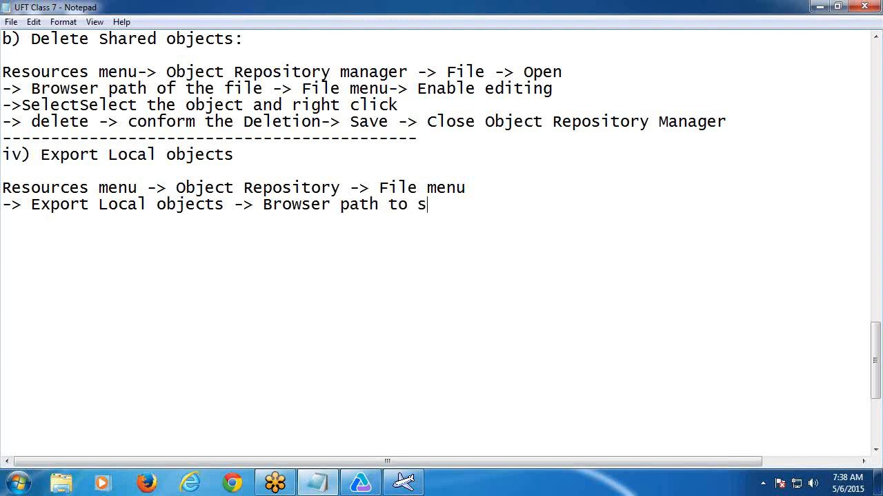
type("tore-> Ente")
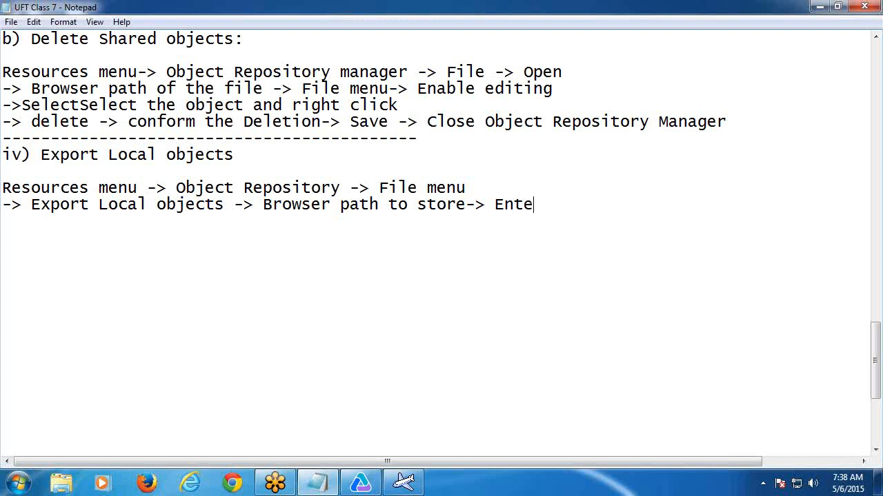
type("r file name")
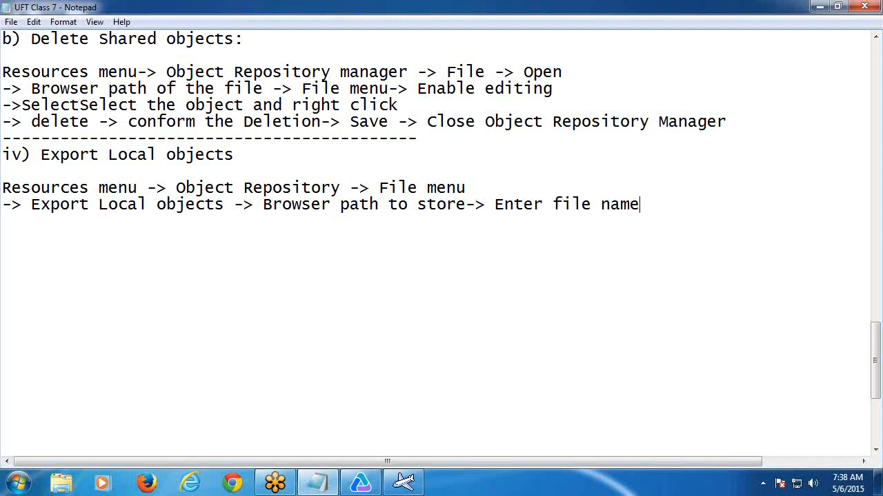
type(" and create")
Finish the export procedure with the line "-> Close Object Repository" and add a dashed separator line below it.
key("Return")
type("-> Close")
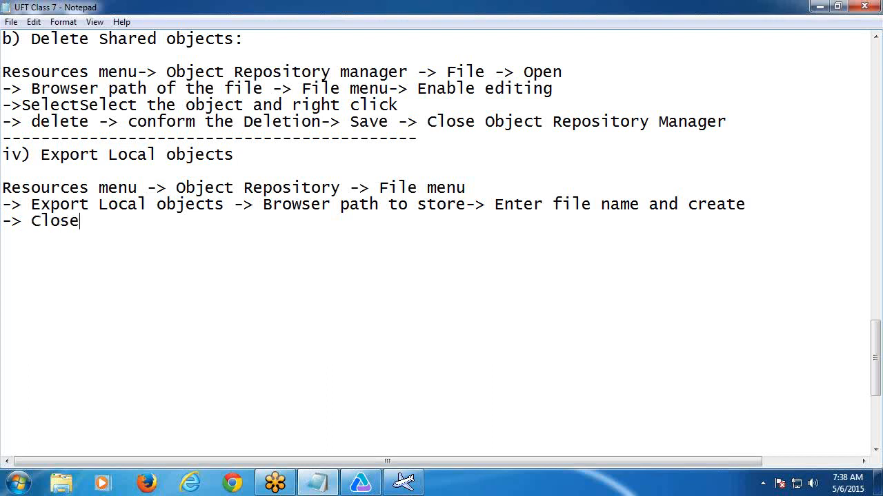
type(" Object Re")
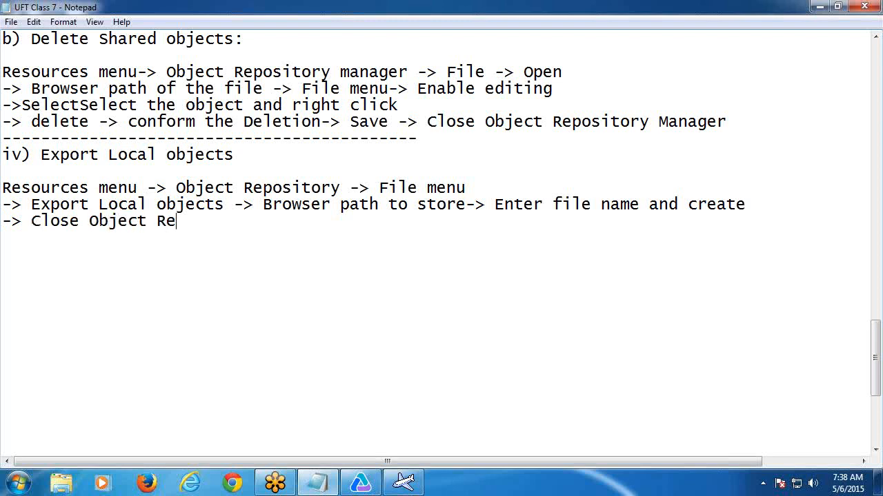
type("pository")
key("Return")
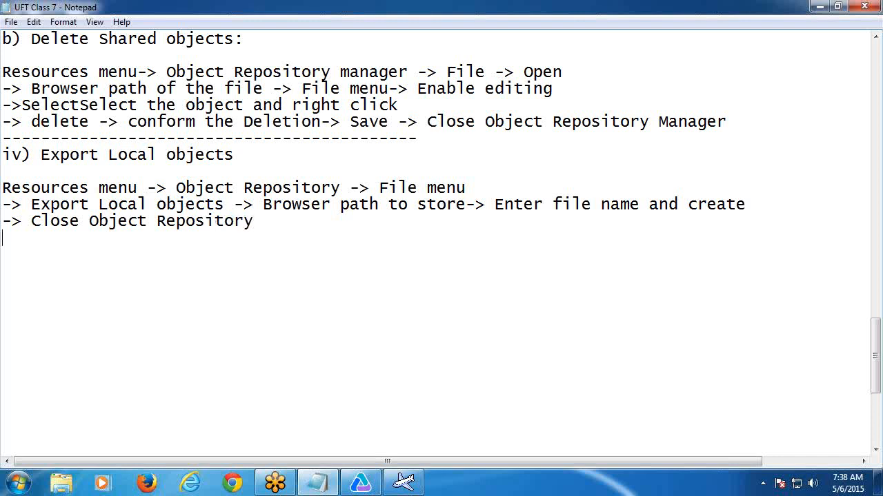
type("------------------------------------------")
scroll(116, 292, "down", 3)
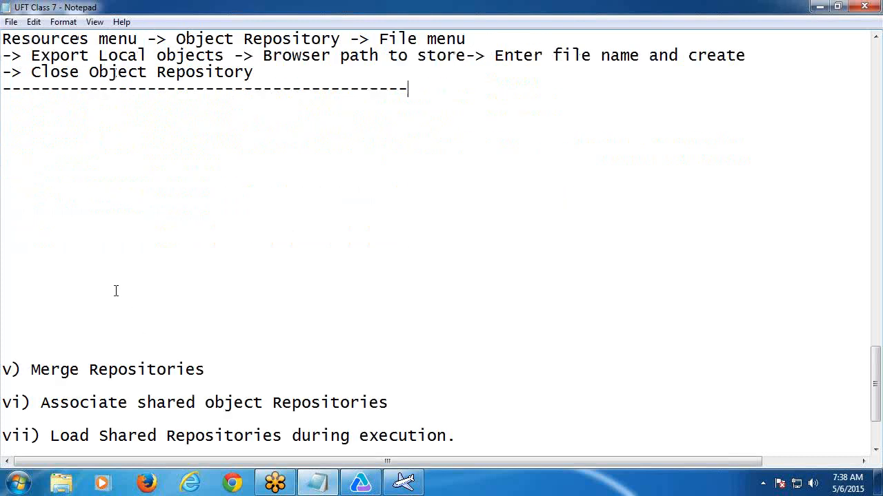
Remove surplus blank lines between the new dashed separator and "v) Merge Repositories".
left_click(28, 107)
key("Delete")
key("Delete")
key("Delete")
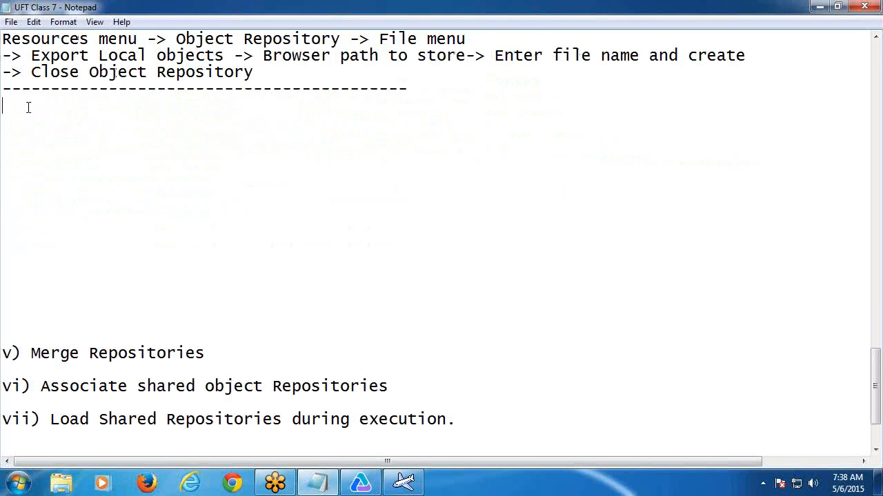
scroll(28, 107, "up", 2)
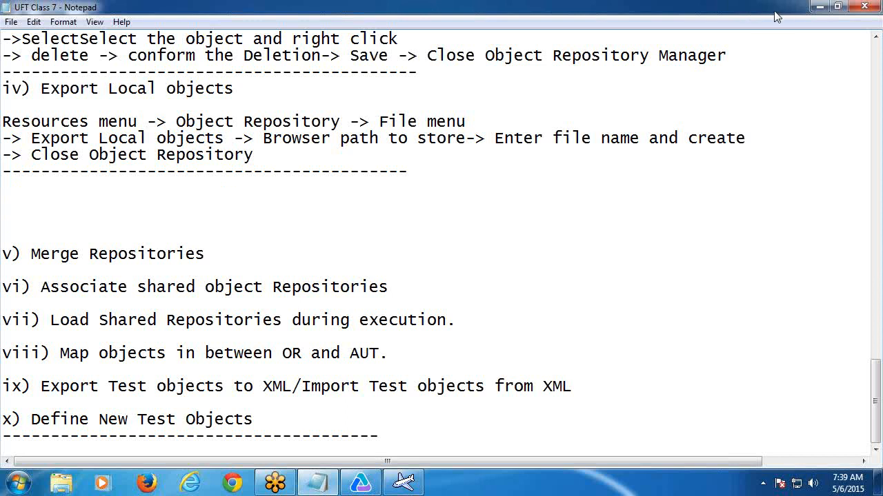
Minimize the notes and move the Login dialog beside the UFT window, clear of the desktop icons.
left_click(817, 9)
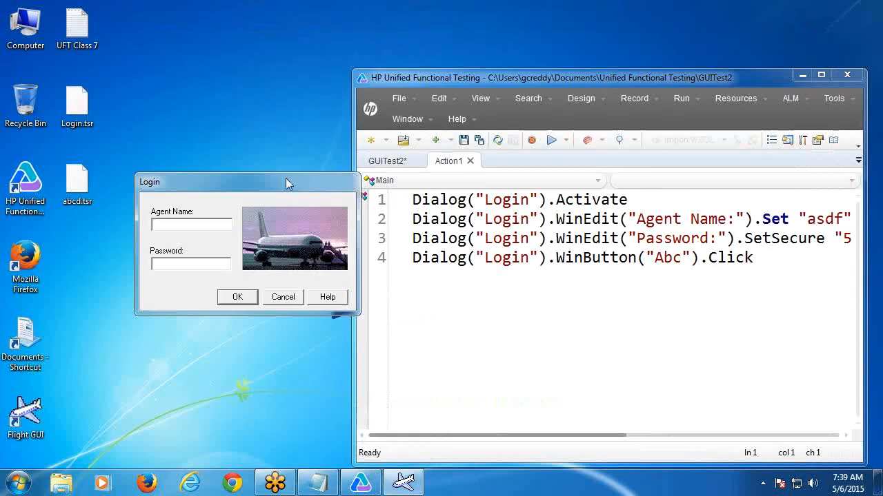
left_click_drag(277, 182, 209, 117)
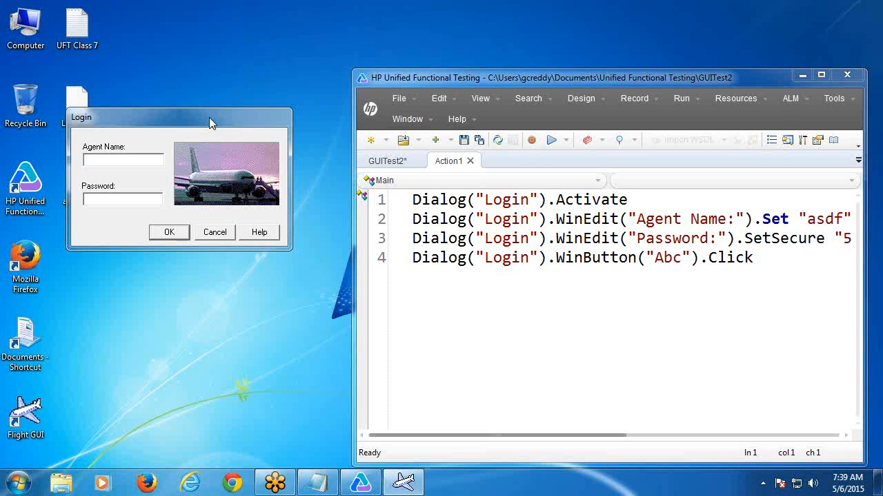
left_click_drag(212, 115, 270, 86)
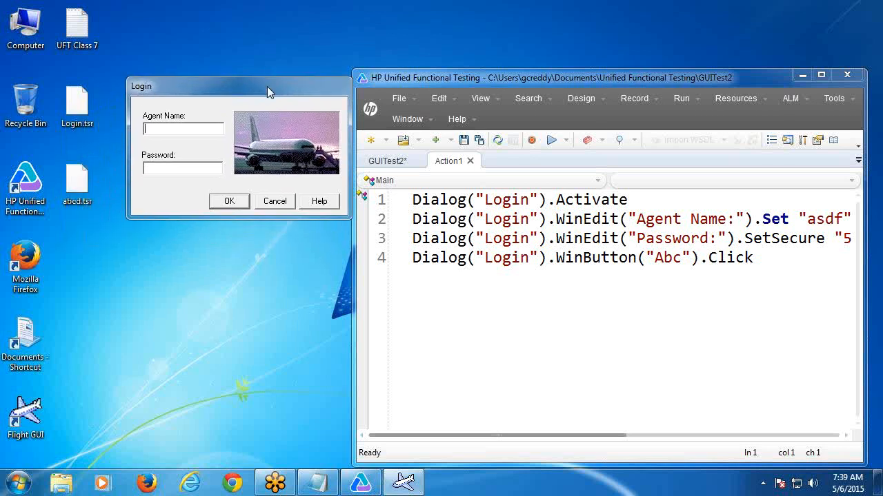
left_click_drag(205, 98, 240, 93)
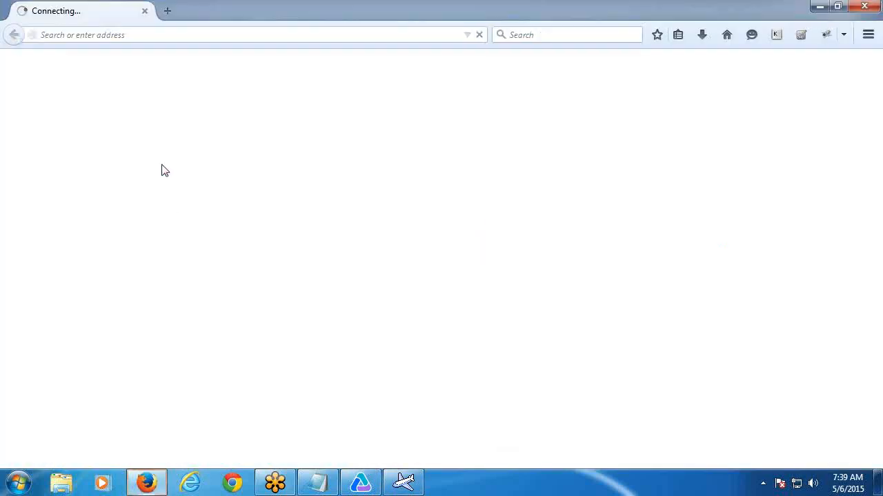
left_click(156, 35)
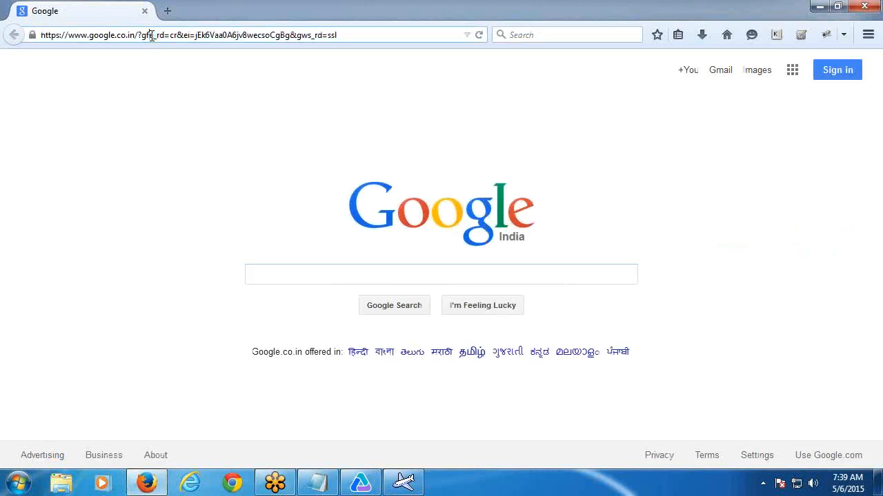
left_click_drag(341, 35, 36, 52)
type("www")
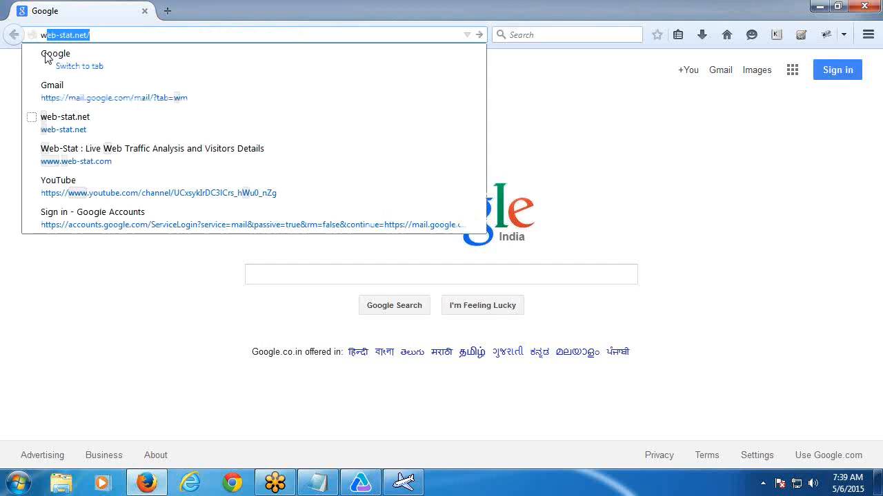
type(".")
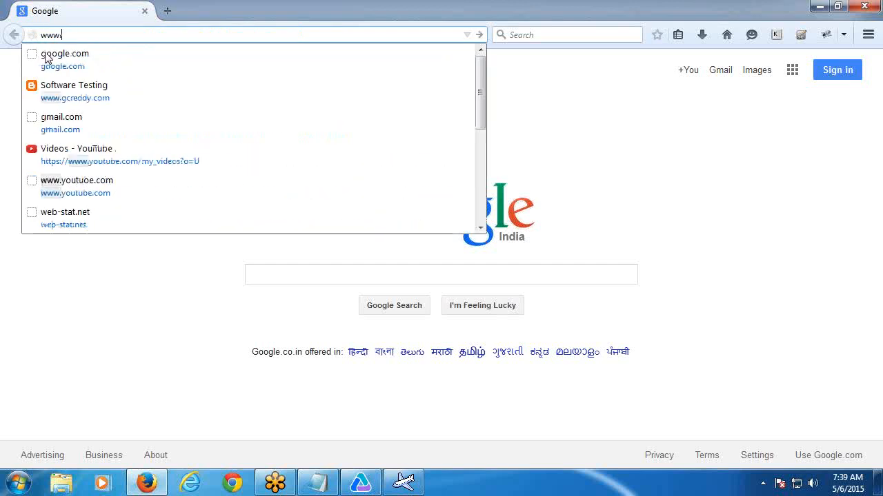
type("dealsdire")
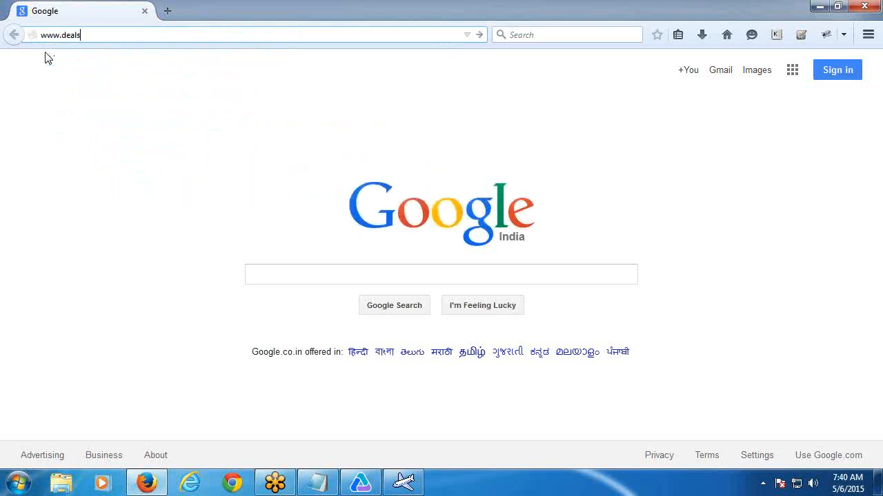
type("ct.c")
type("om.au")
key("Return")
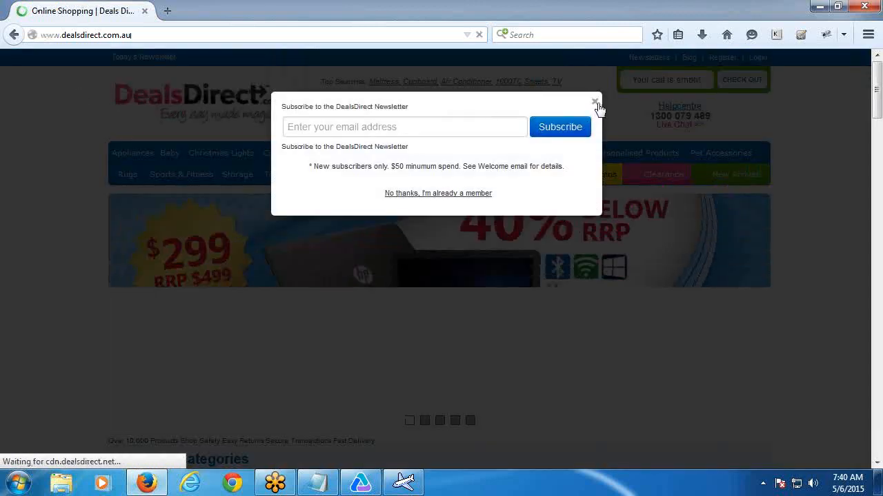
left_click(594, 102)
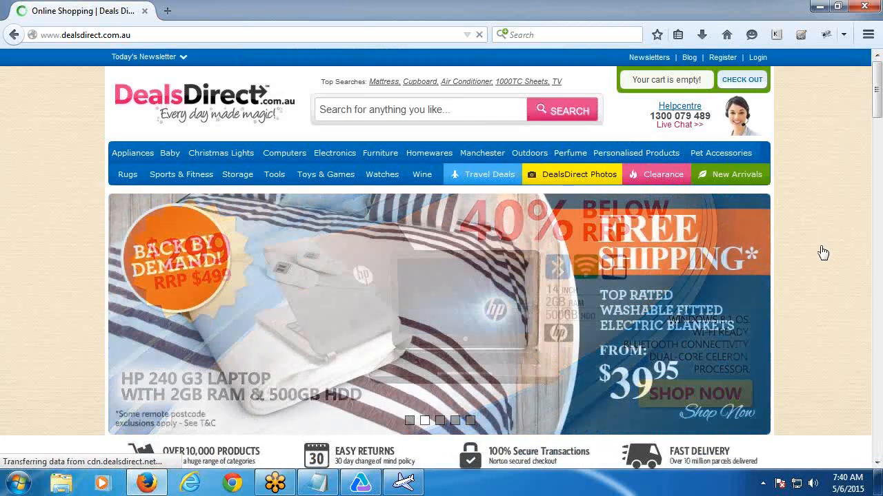
Look through the DealsDirect home page, from the product sections to the footer, and return to the category bar.
scroll(819, 244, "down", 7)
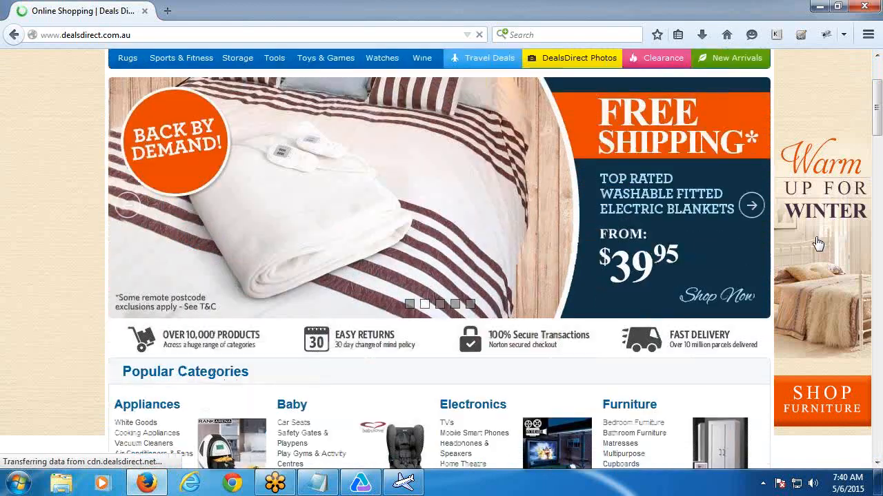
scroll(815, 244, "down", 8)
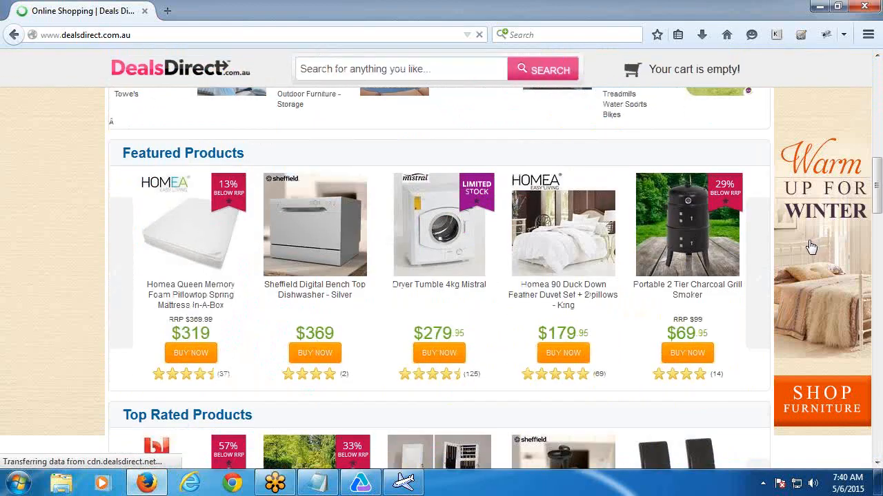
scroll(800, 247, "down", 10)
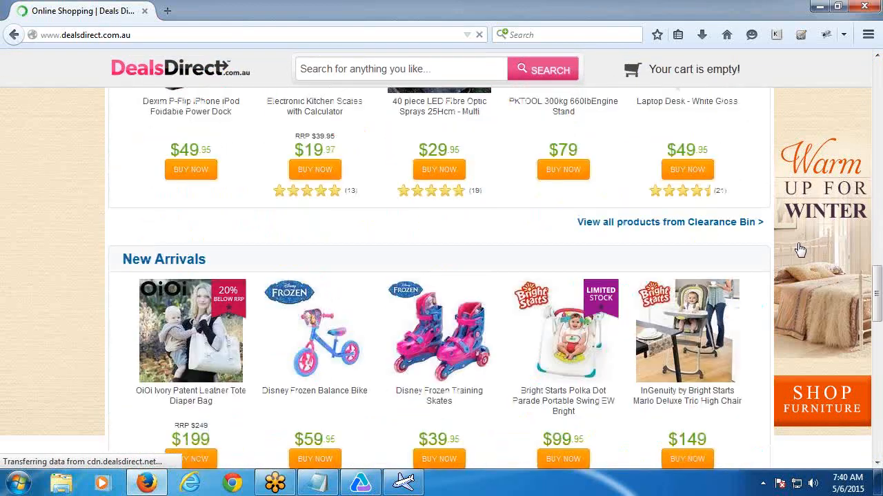
scroll(790, 247, "down", 5)
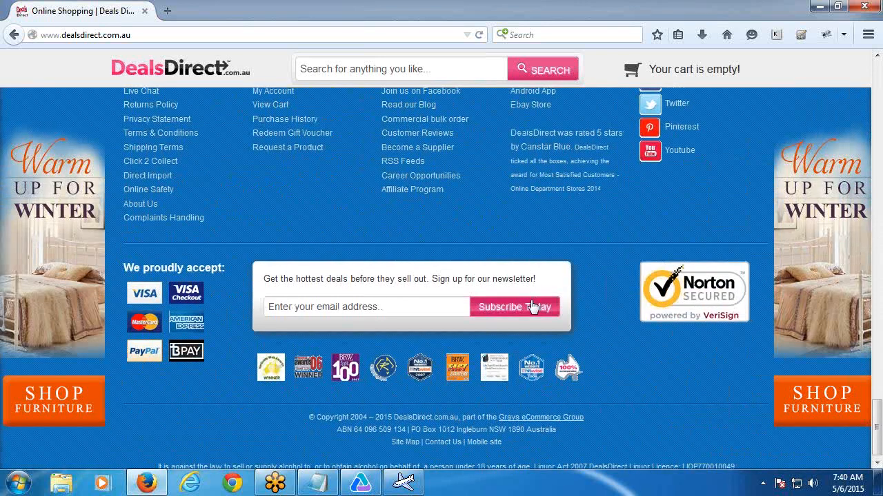
scroll(575, 355, "up", 5)
scroll(578, 361, "up", 15)
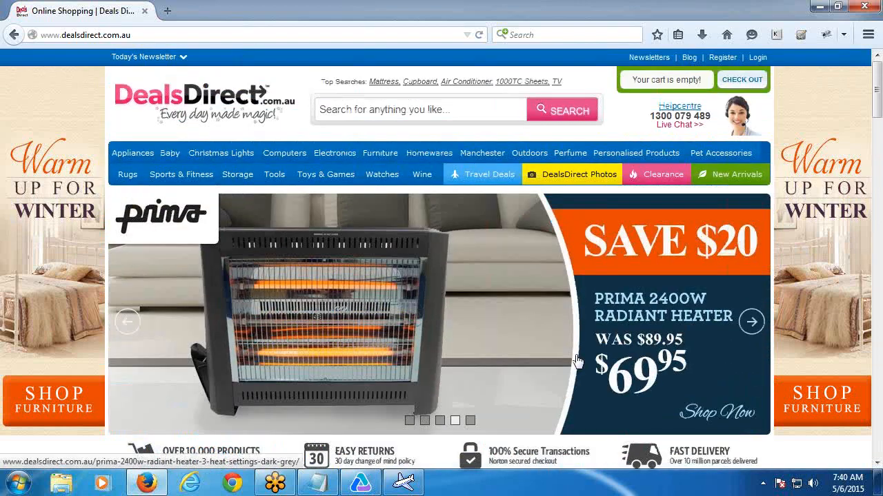
mouse_move(373, 180)
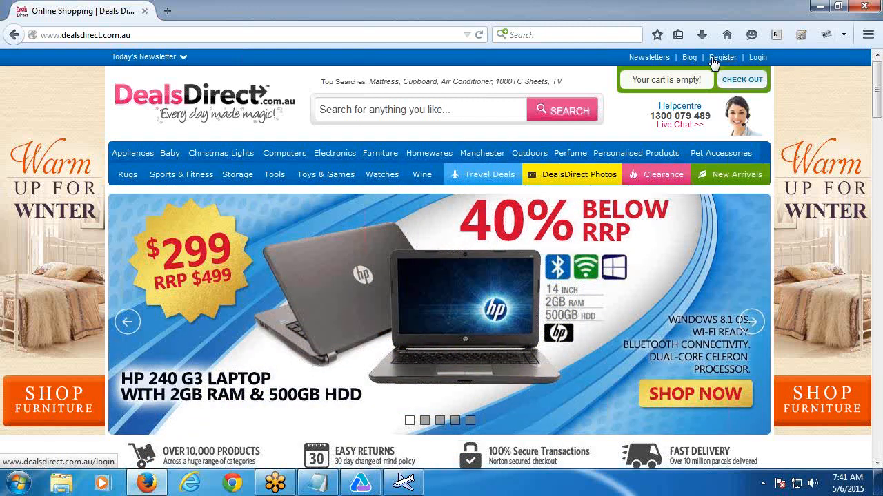
Open the DealsDirect Register page and look through its account creation and login forms.
left_click(713, 61)
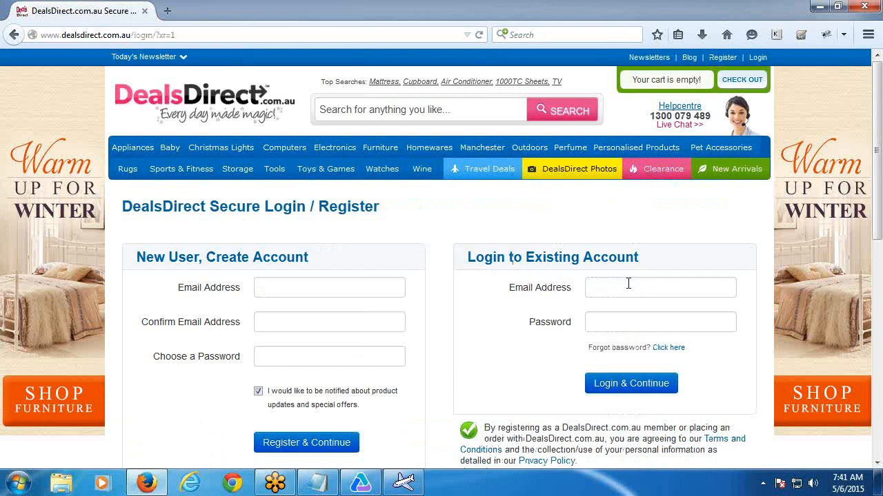
scroll(623, 293, "down", 5)
scroll(621, 298, "down", 4)
scroll(619, 338, "up", 10)
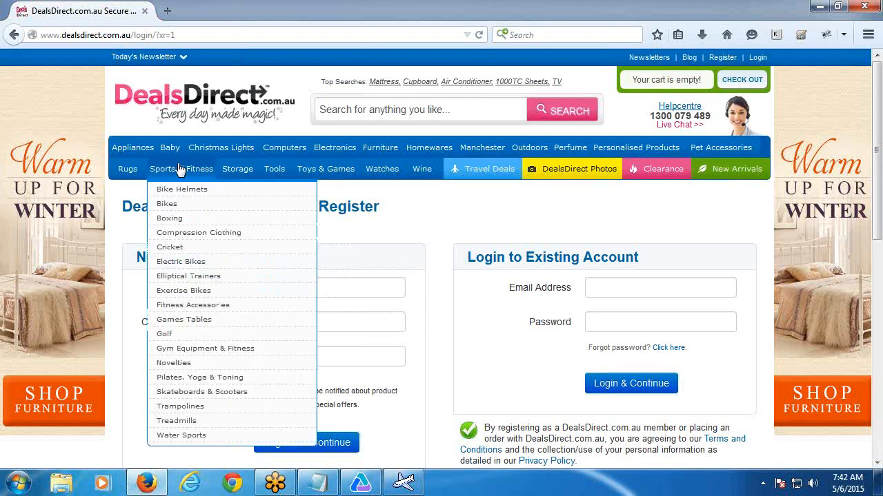
Return to the DealsDirect home page and close the Firefox window.
left_click(153, 103)
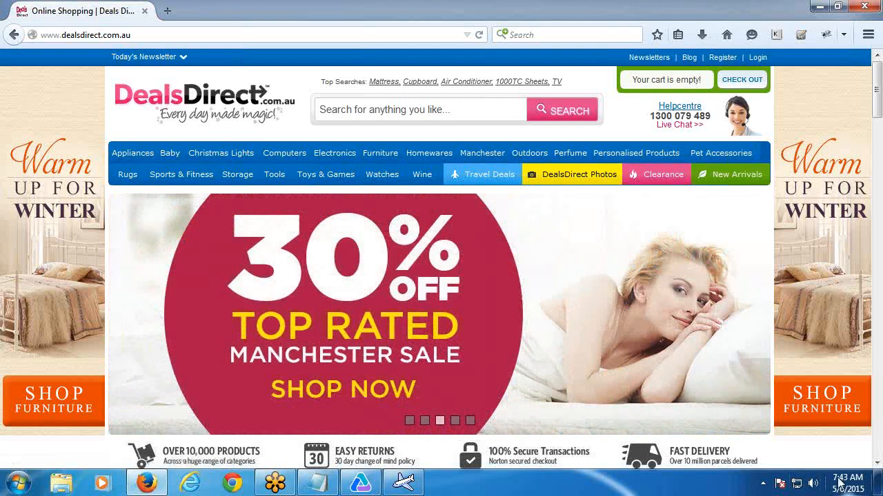
mouse_move(838, 482)
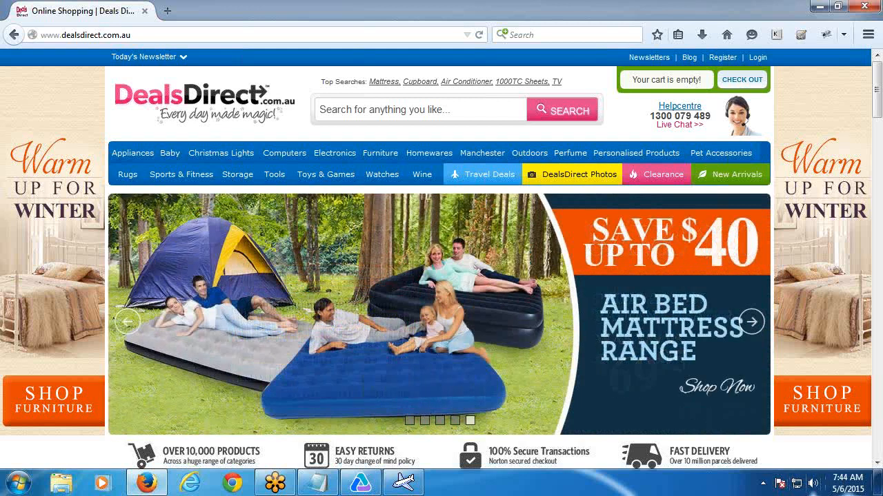
left_click(865, 11)
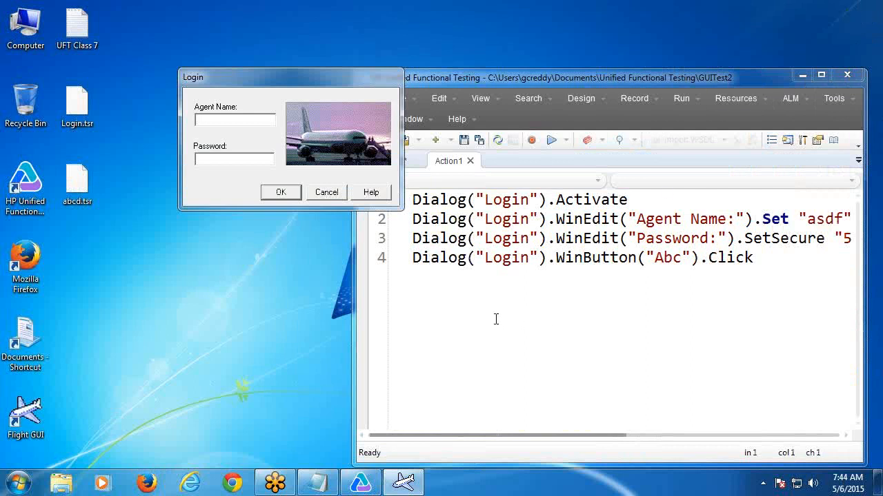
Switch to the UFT Class 7 notes and, below the "Close Object Repository" line, add the heading "When to choose Add objects feature:".
left_click(318, 483)
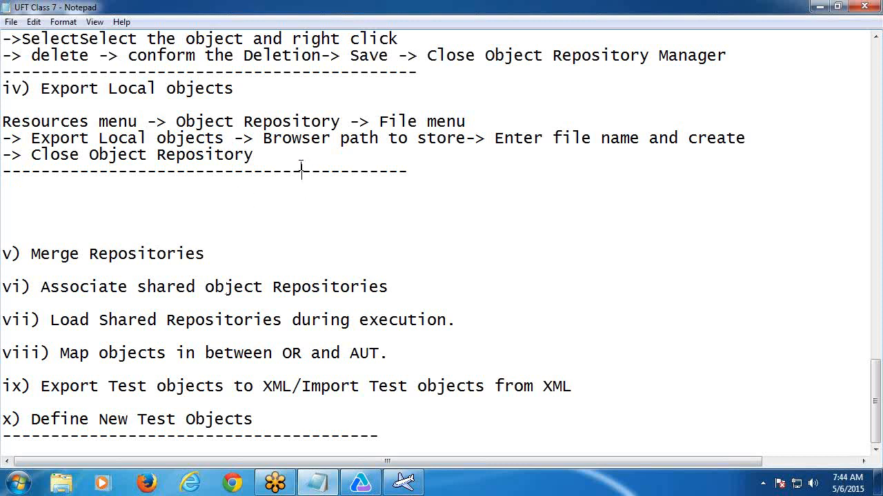
double_click(277, 155)
left_click(256, 155)
key("Return")
key("Return")
key("Return")
key("Return")
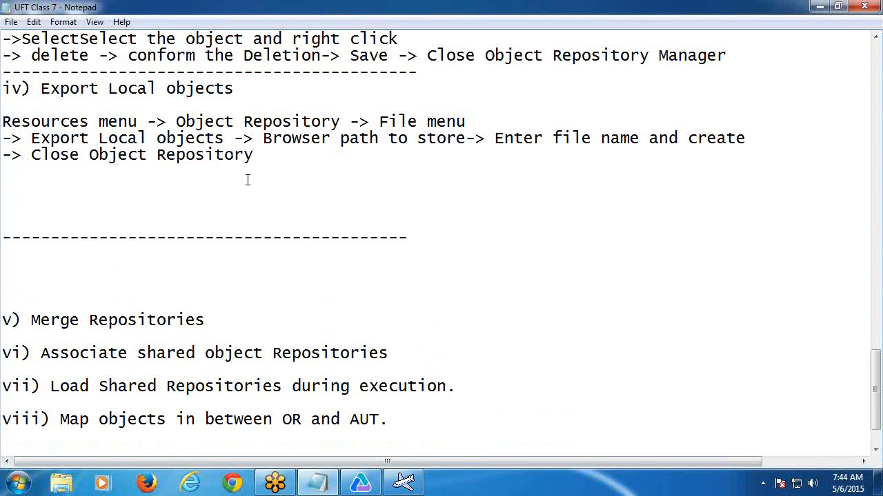
left_click(37, 189)
type("When to ch")
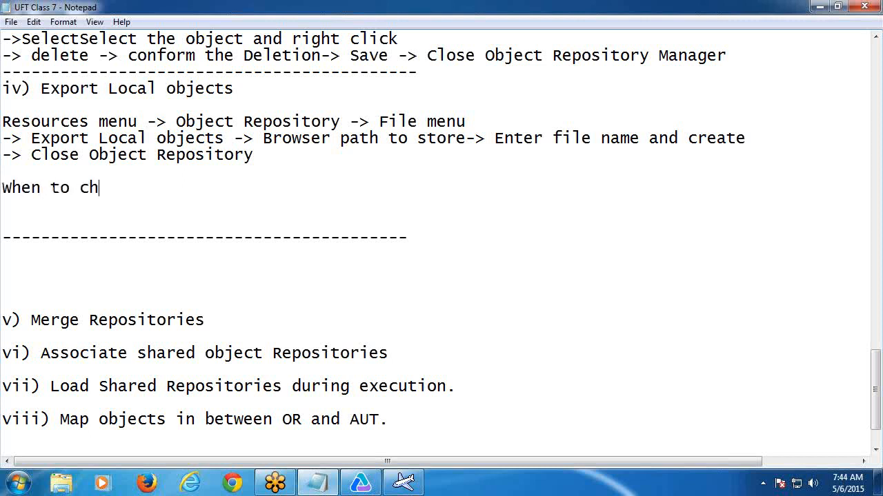
type("oose Add objects feature:")
key("Return")
key("Return")
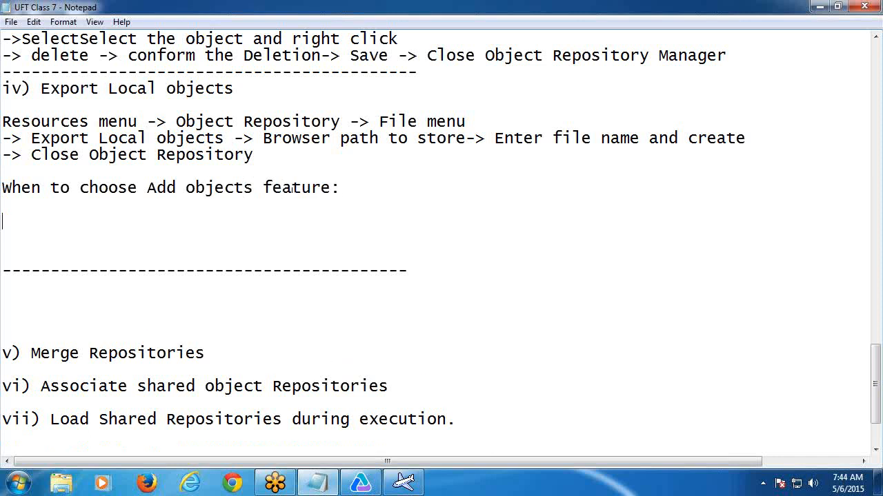
Add the heading "When to choose Export Local objects feature:" below the Add objects heading.
type("When to cj")
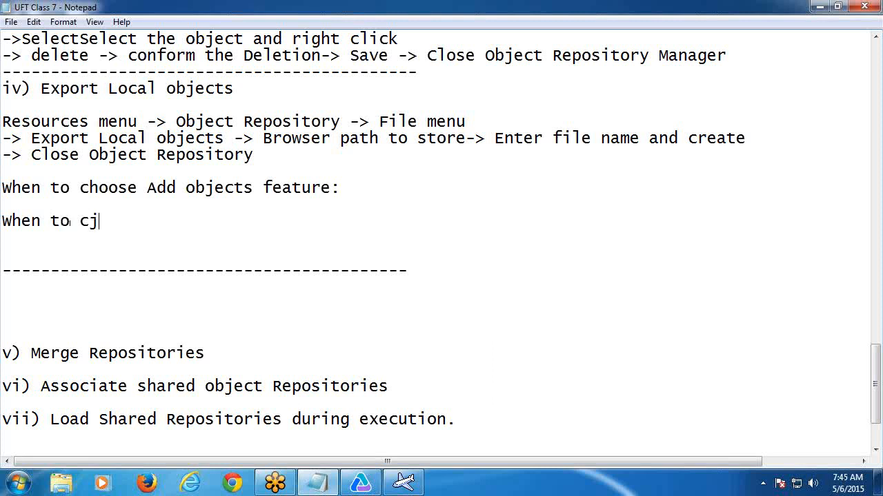
key("BackSpace")
type("hoose Exp")
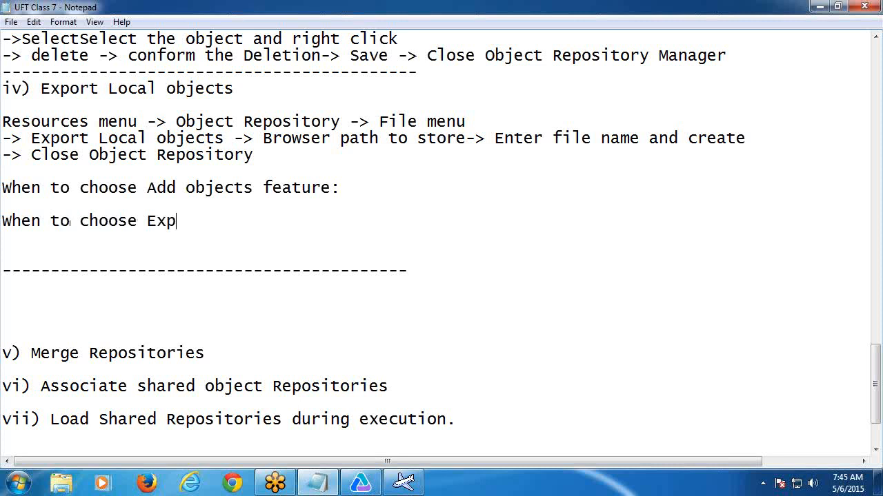
type("ort Local o")
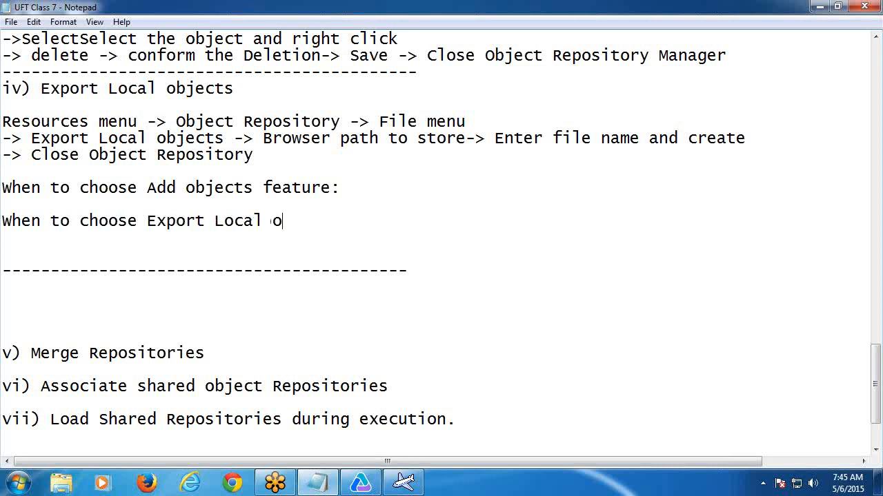
type("bjects feature")
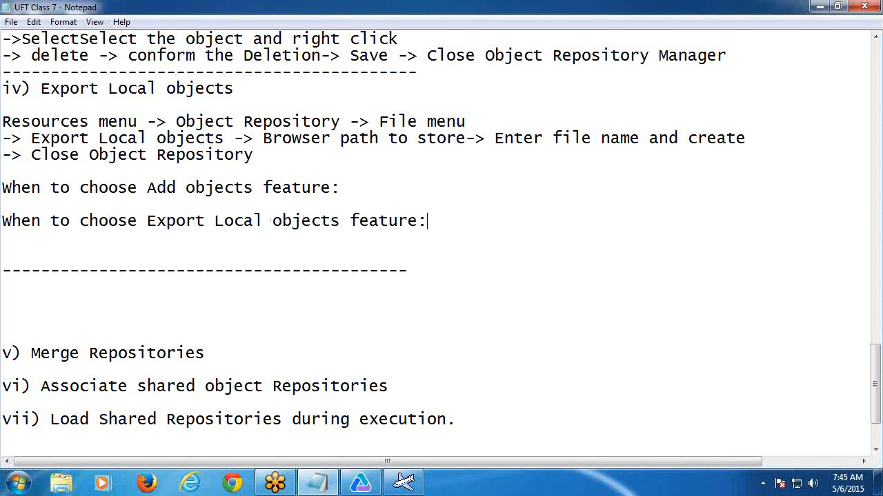
type(":")
key("Return")
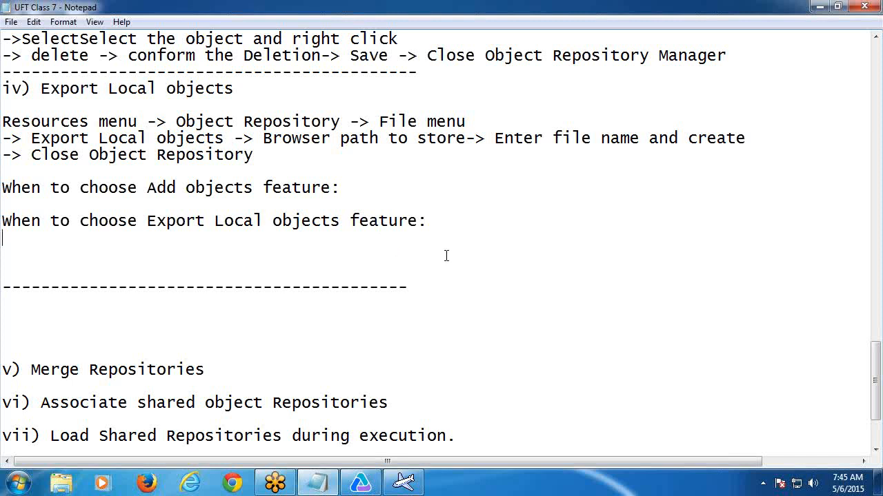
Make room under the Add objects heading and write "If we have small amount objects and want to store maximum objects".
left_click(366, 190)
key("Return")
key("Return")
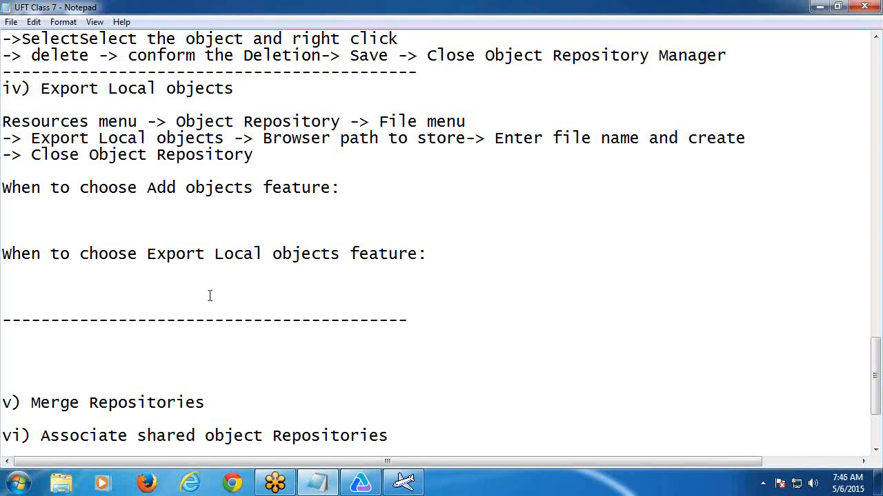
left_click(10, 216)
type("If we have ")
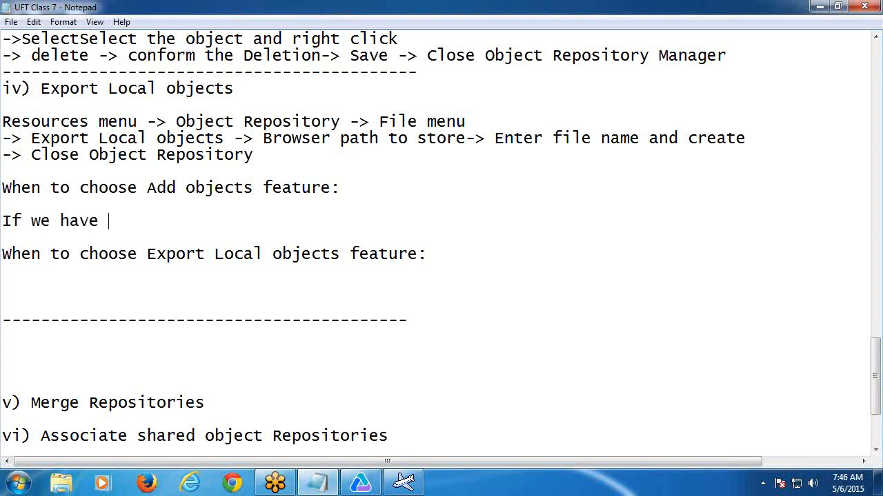
type("small ")
type("amoun")
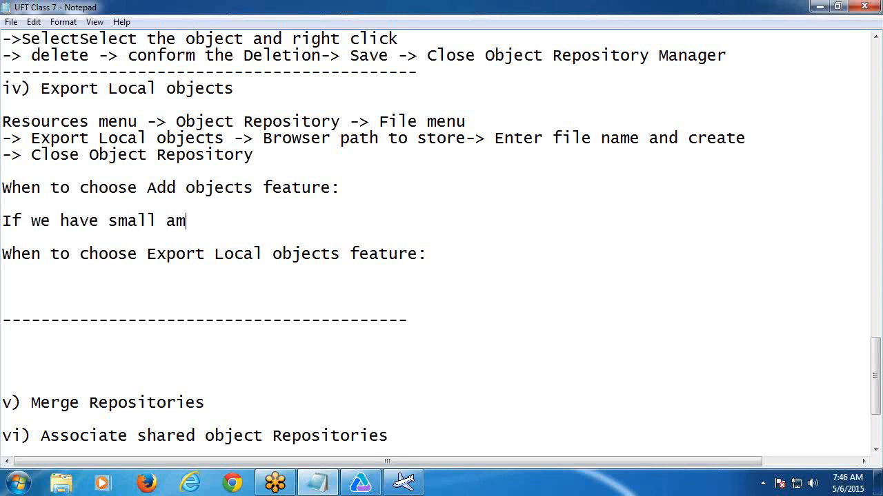
type("t ")
type("object")
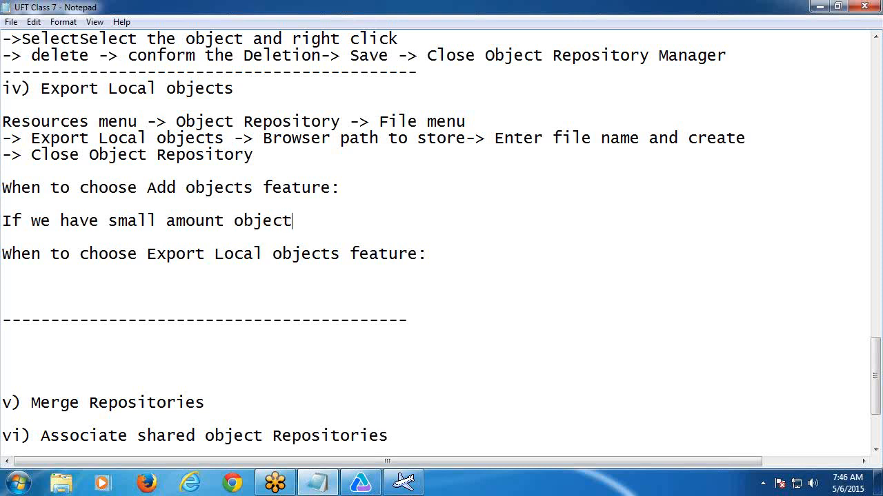
type("s and want to ")
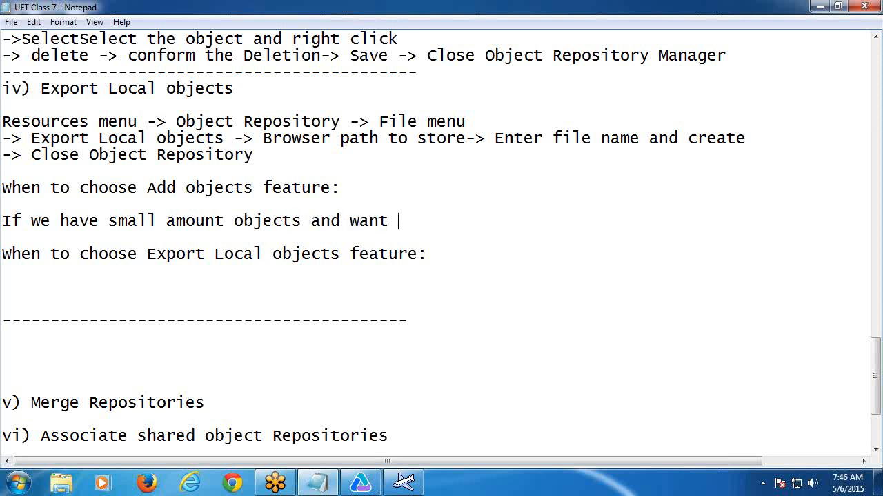
type("store ma")
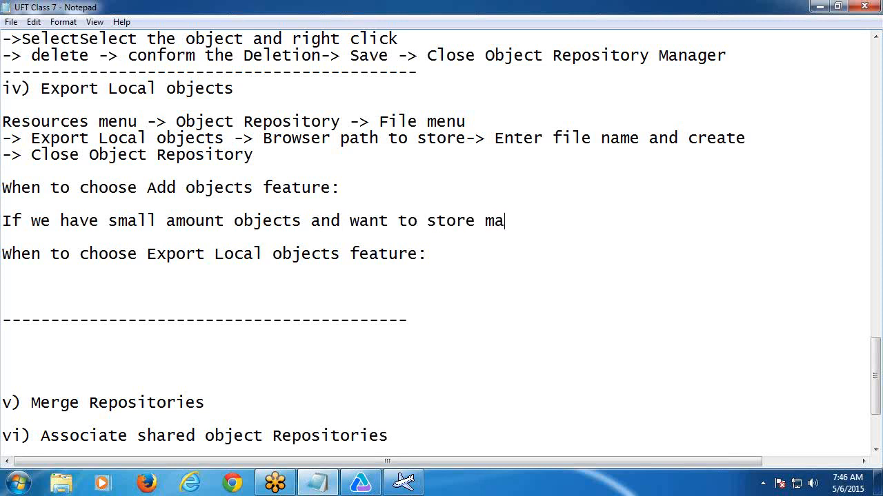
type("ximun")
key("BackSpace")
key("BackSpace")
type("m p")
key("BackSpace")
type("ob")
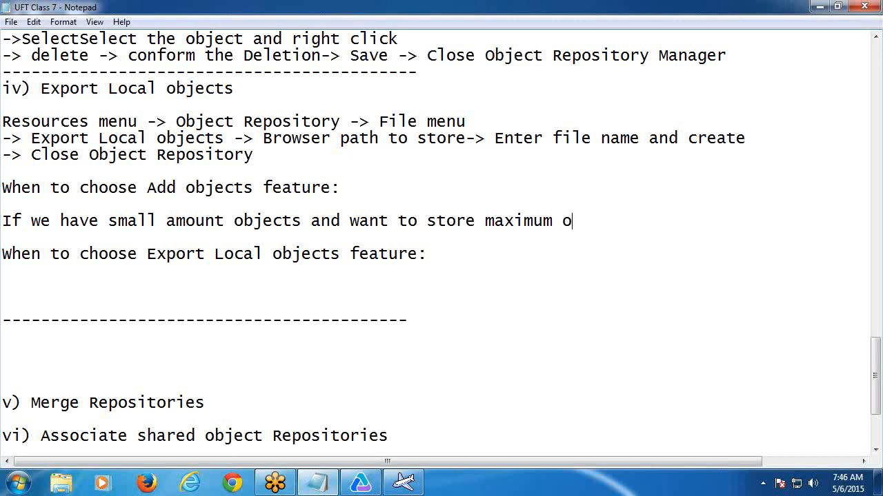
type("jects")
Prefix the Add objects explanation with a ">" marker and start a matching ">" line under the Export Local objects heading.
left_click(38, 290)
left_click(4, 219)
type(">")
left_click(18, 281)
type(">")
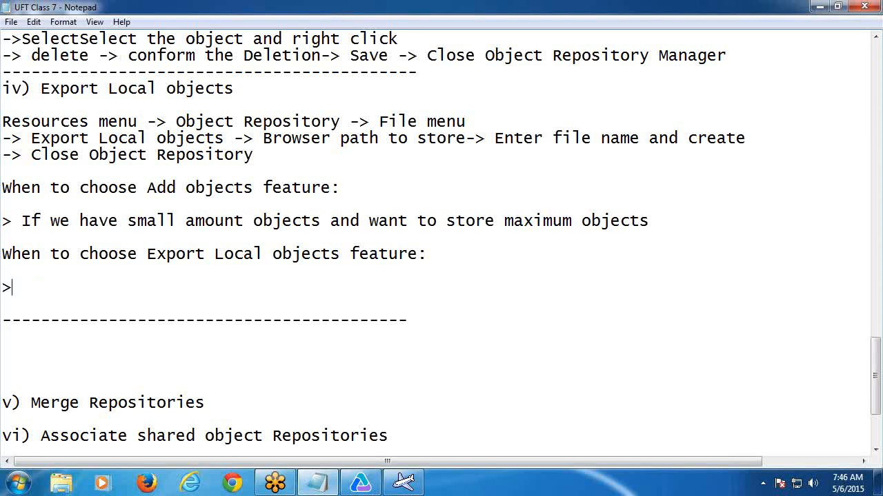
Under the Export Local objects heading, write "If we have hundres of objects but want to store a few object".
scroll(10, 331, "down", 1)
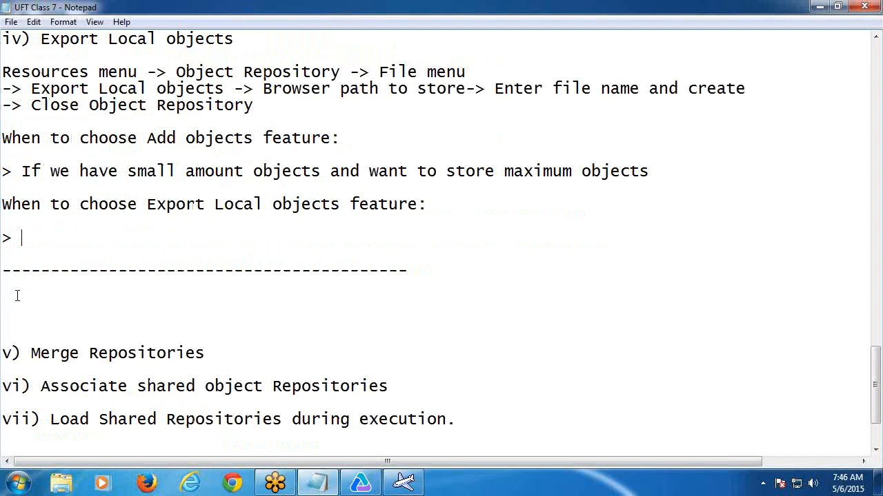
left_click(14, 256)
left_click(42, 233)
type("If we hae")
key("BackSpace")
key("BackSpace")
type("ve ")
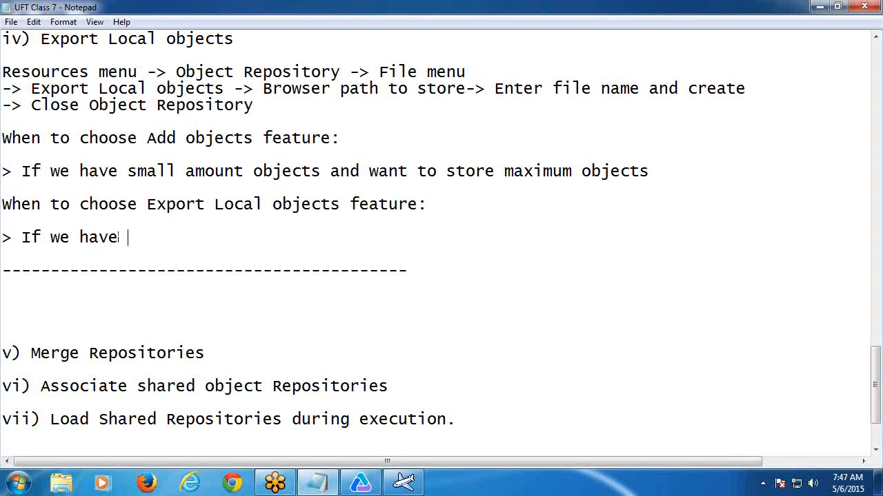
type("hundres ")
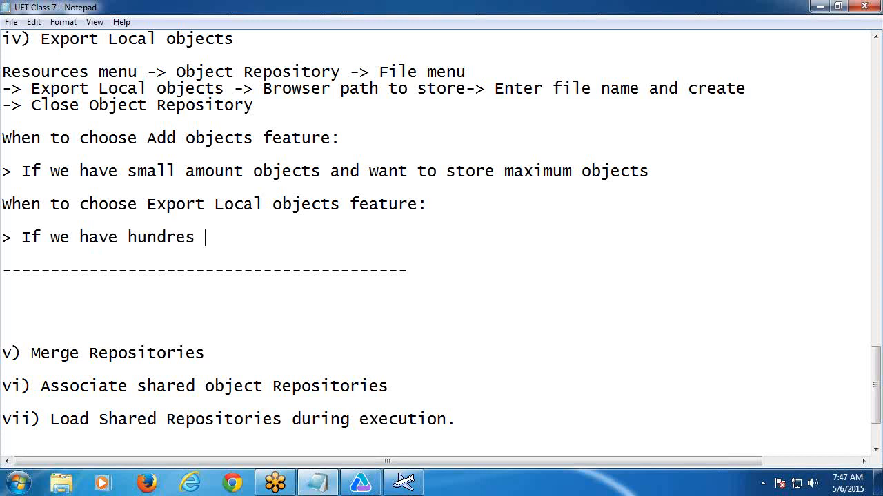
type("of objects")
type(" but wa")
type("nt")
type("o")
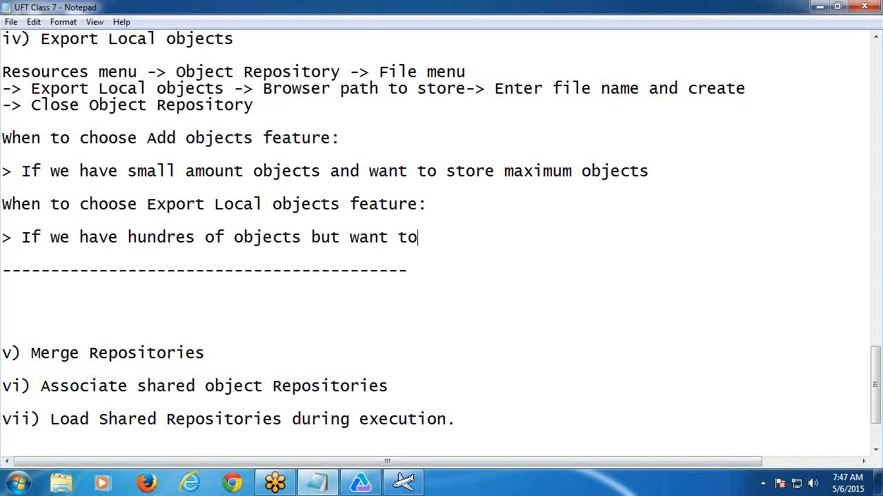
type(" store a feaw")
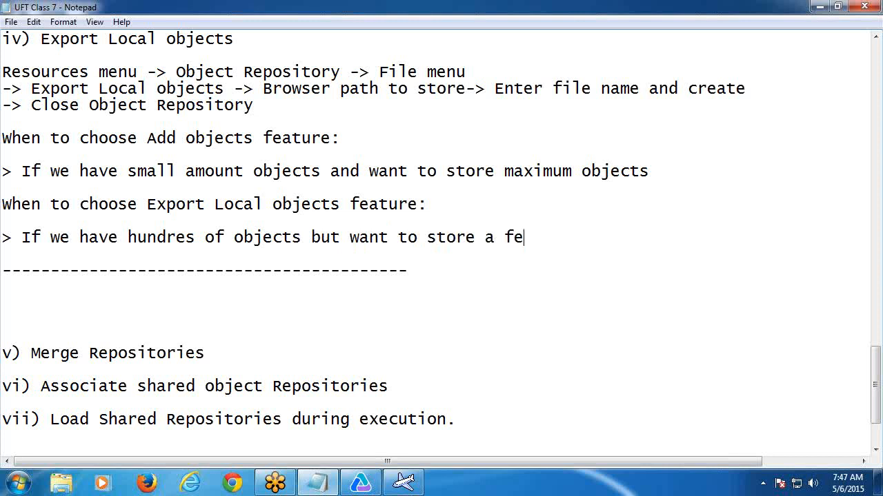
key("BackSpace")
key("BackSpace")
key("BackSpace")
key("BackSpace")
type("ew object")
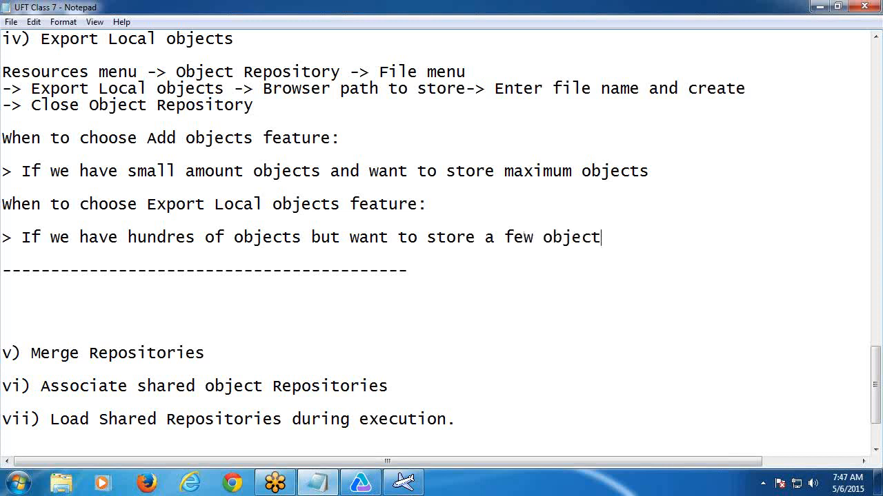
Complete the Export Local objects explanation with "s then record the navigation and export local objects.", breaking the line before "navigation".
type("s, then reco")
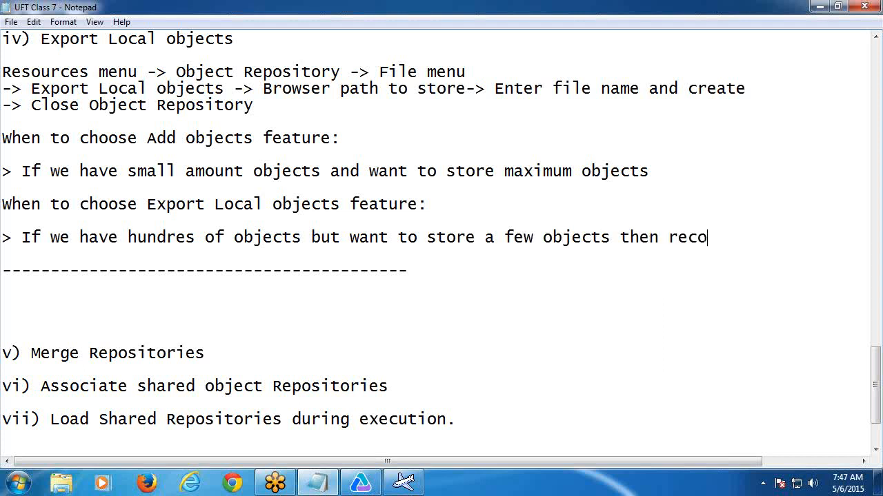
type("rd tha")
key("BackSpace")
type("e")
key("Return")
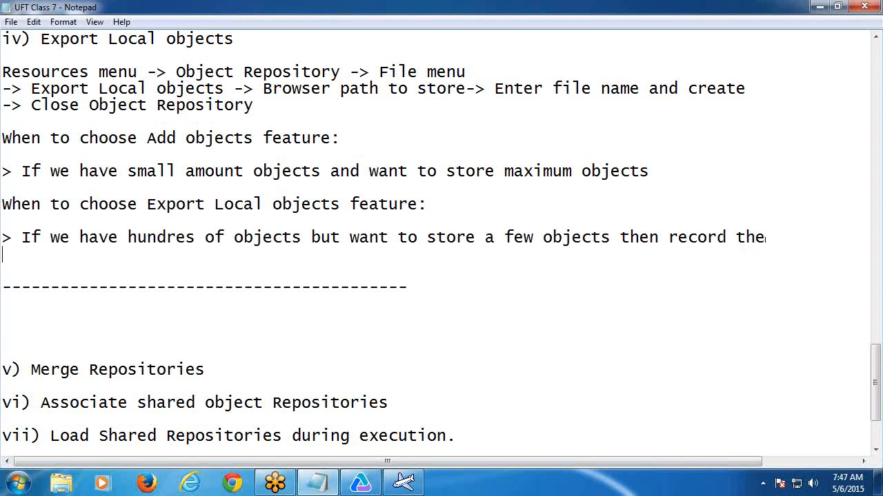
type("navigatio")
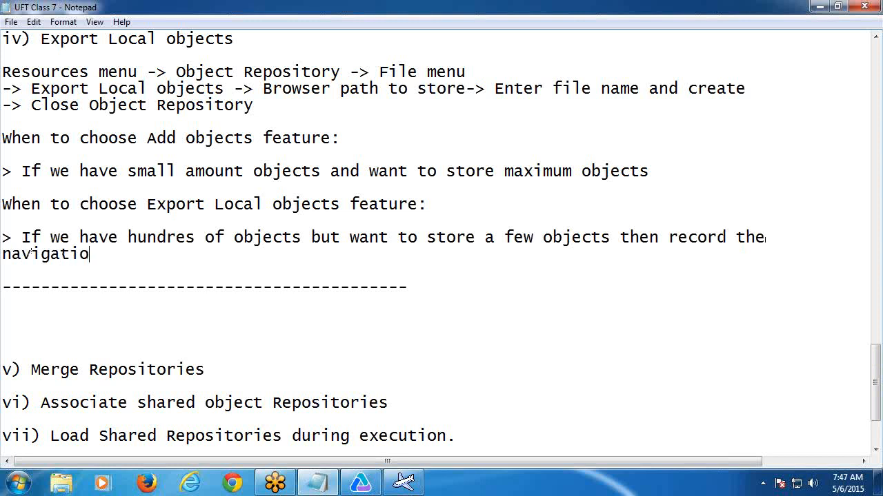
type("n and expo")
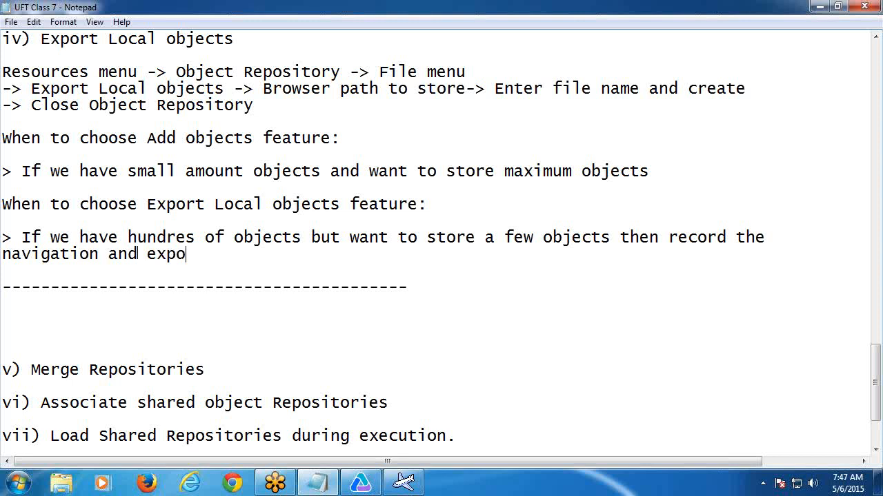
type("rt local o")
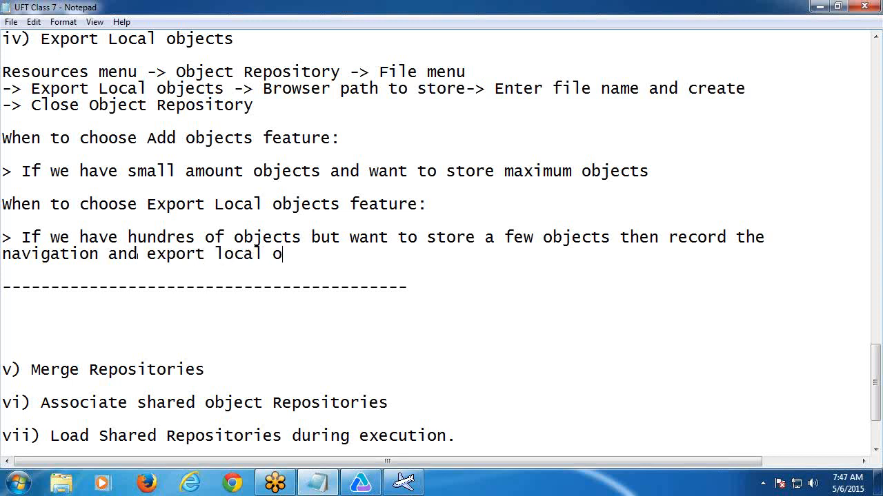
type("bjects.")
Remove the blank lines above and below the dashed separator preceding "v) Merge Repositories".
scroll(16, 253, "down", 2)
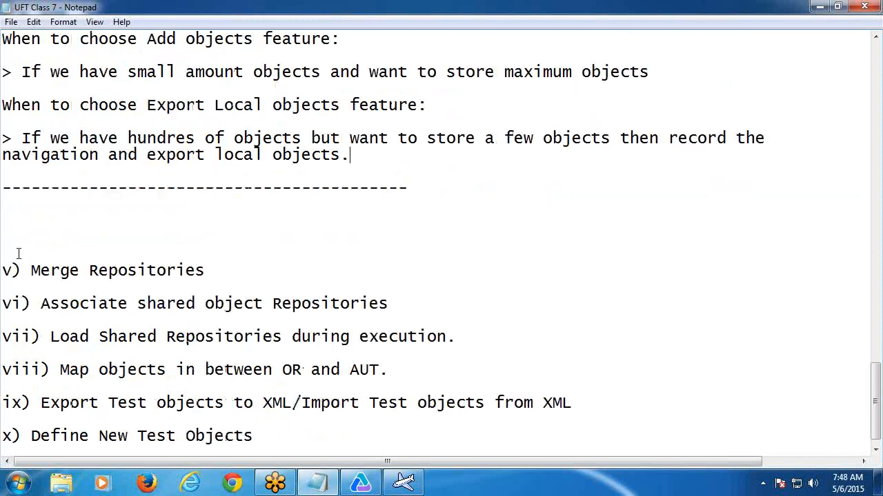
left_click(25, 173)
key("Delete")
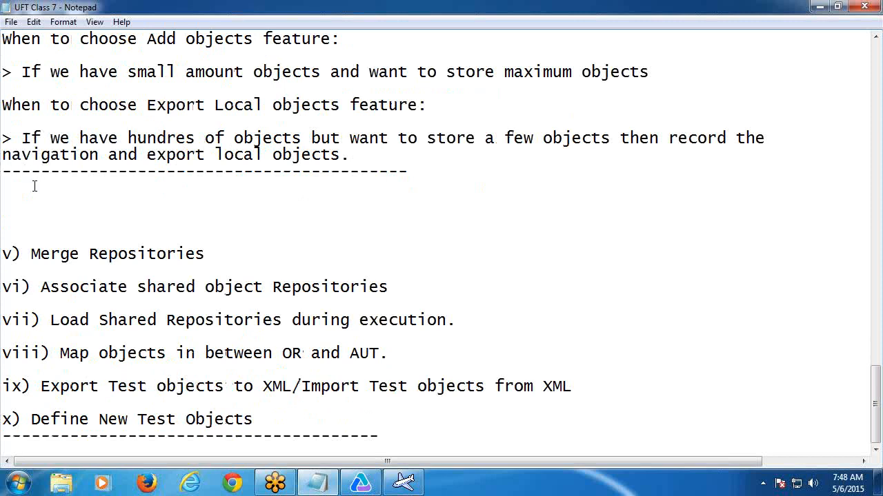
key("Delete")
key("Delete")
key("Delete")
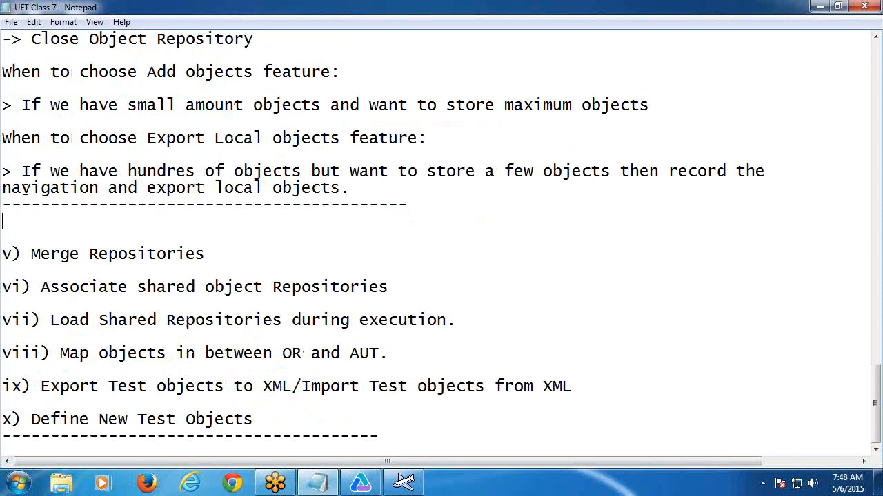
key("Delete")
double_click(225, 254)
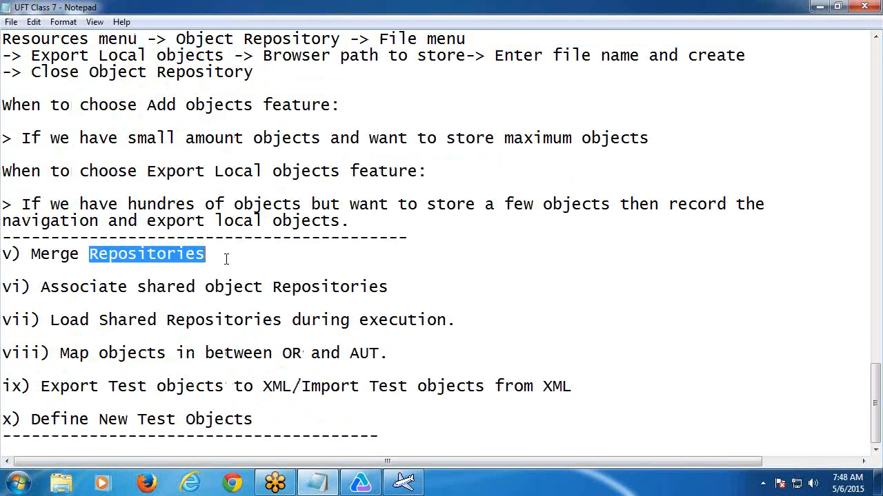
Insert a long block of blank lines below the "v) Merge Repositories" heading and place the cursor two lines under that heading.
left_click(225, 254)
key("Return")
key("Return")
key("Return")
key("Return")
key("Return")
key("Return")
key("Return")
key("Return")
key("Return")
key("Return")
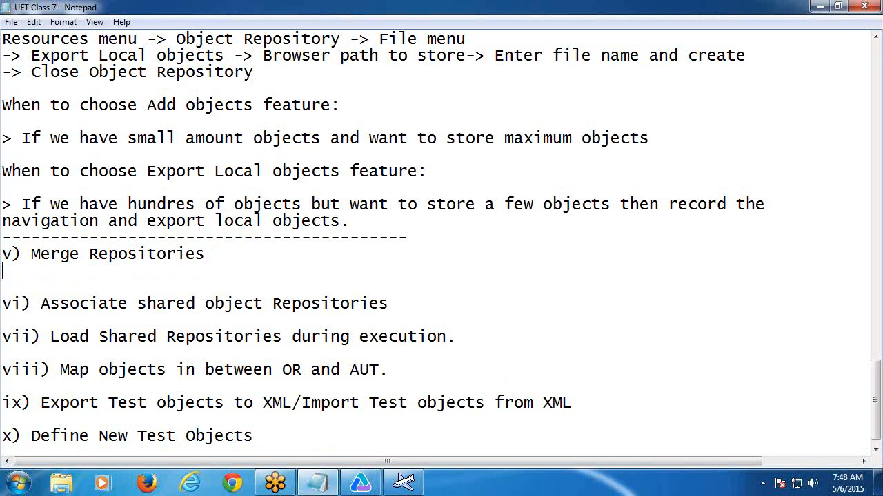
key("Return")
key("Return")
key("Return")
key("Return")
key("Return")
key("Return")
key("Return")
key("Return")
key("Return")
key("Return")
key("Return")
scroll(205, 229, "down", 1)
left_click(29, 60)
left_click(29, 64)
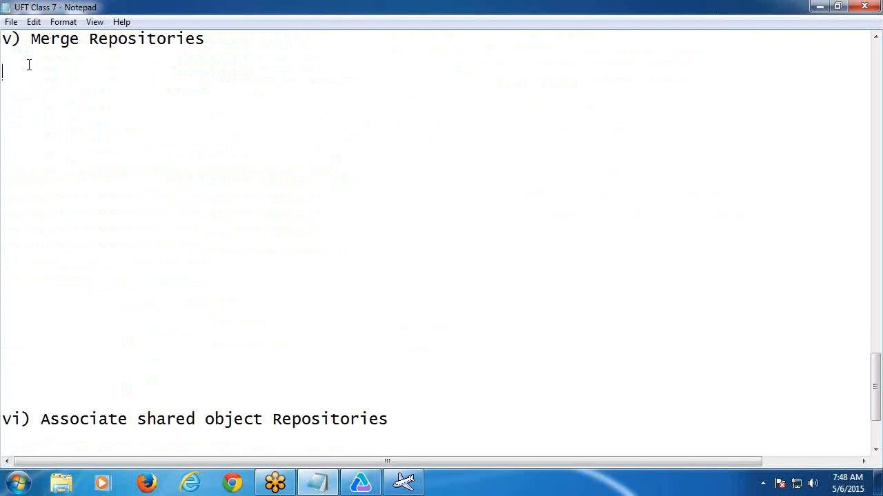
Minimize the class notes and close the flight application's Login dialog.
left_click(819, 6)
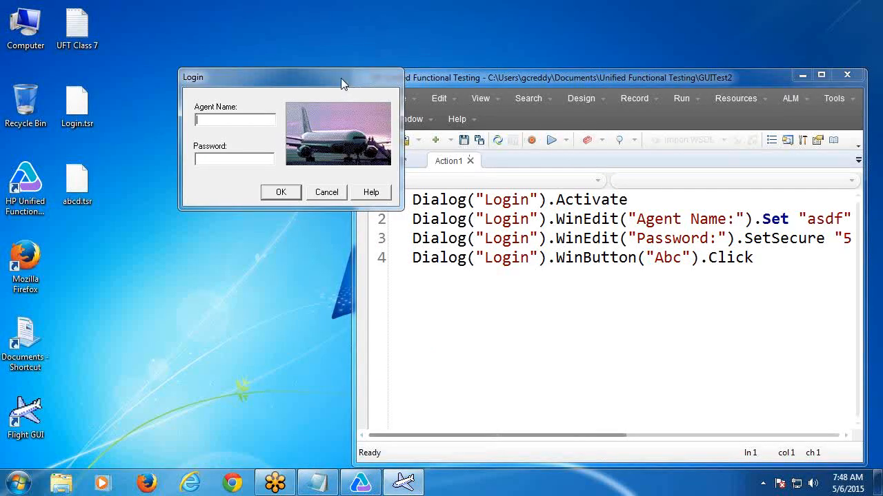
left_click_drag(341, 83, 233, 300)
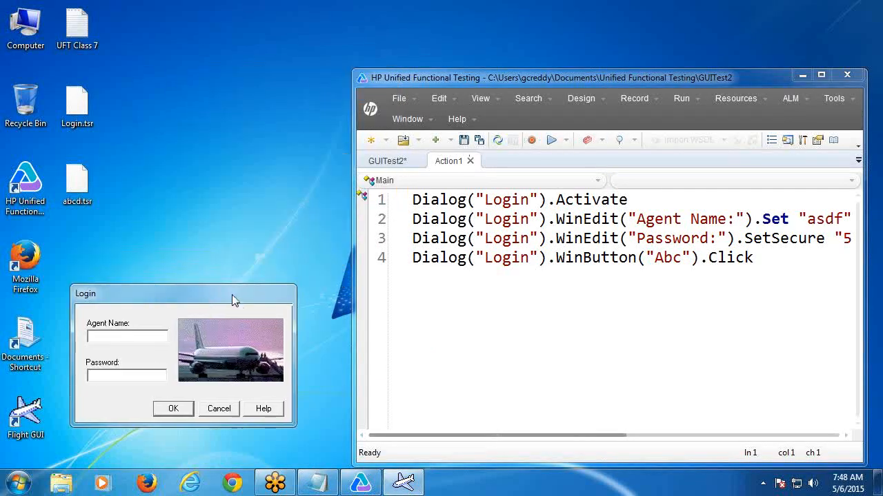
left_click(219, 409)
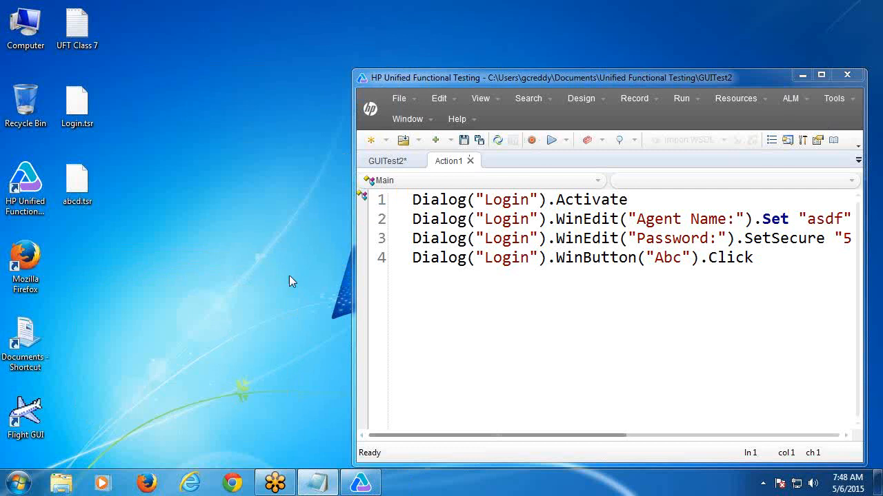
left_click(724, 102)
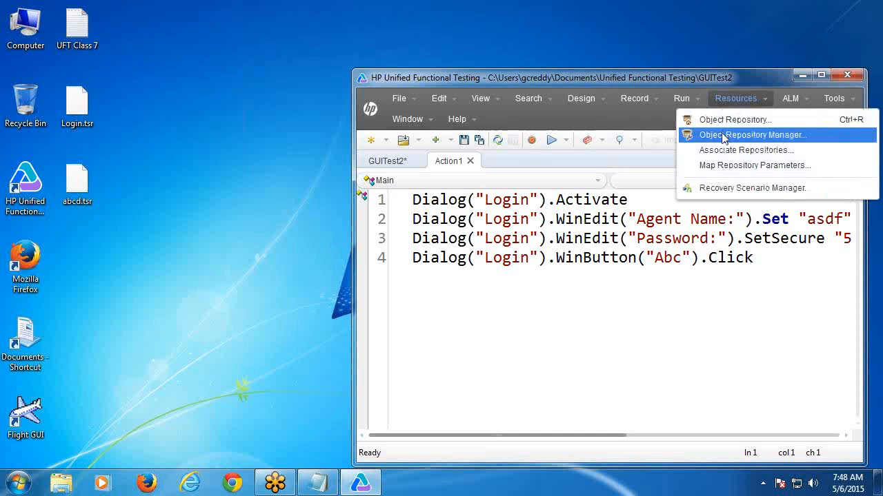
left_click(723, 135)
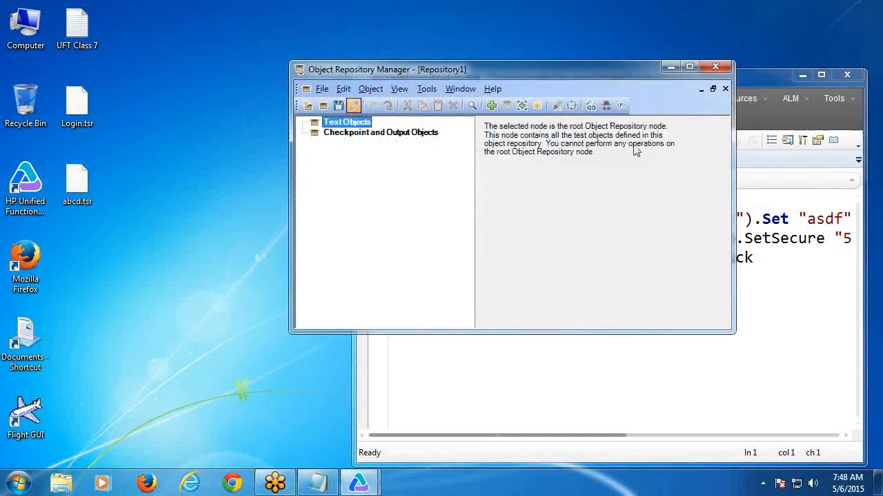
left_click(352, 105)
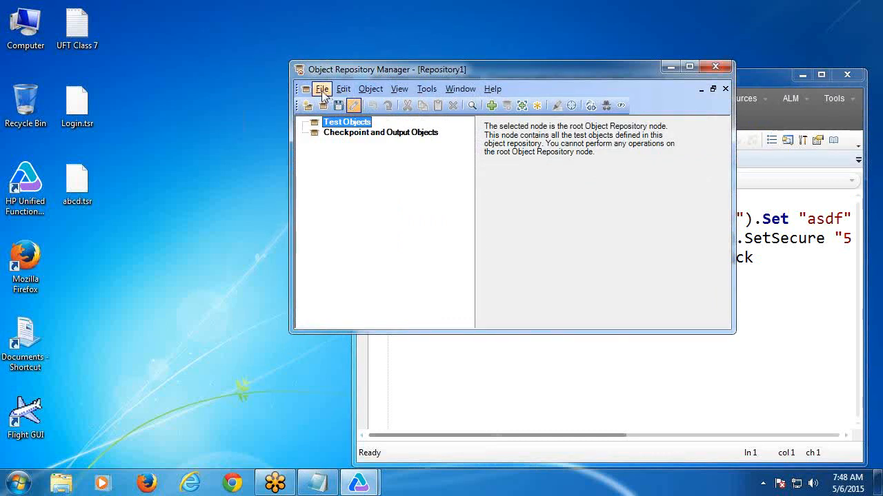
left_click(427, 91)
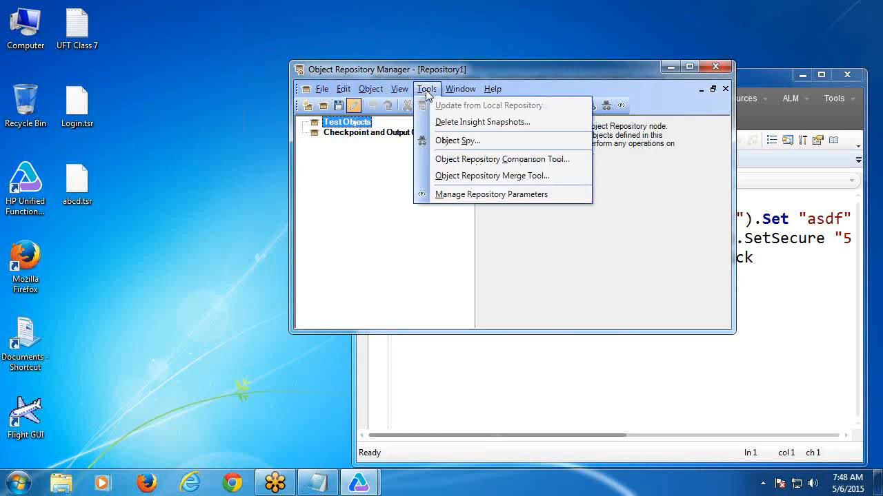
left_click(454, 177)
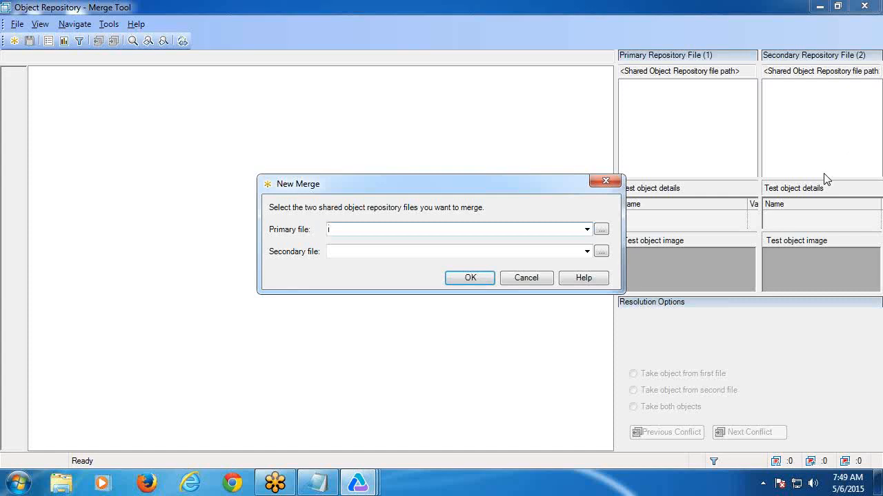
left_click(526, 280)
left_click(864, 6)
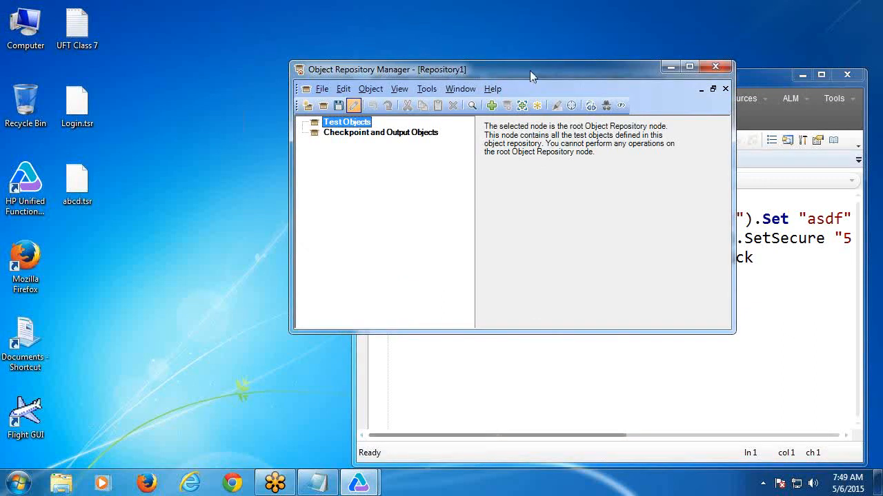
left_click(716, 66)
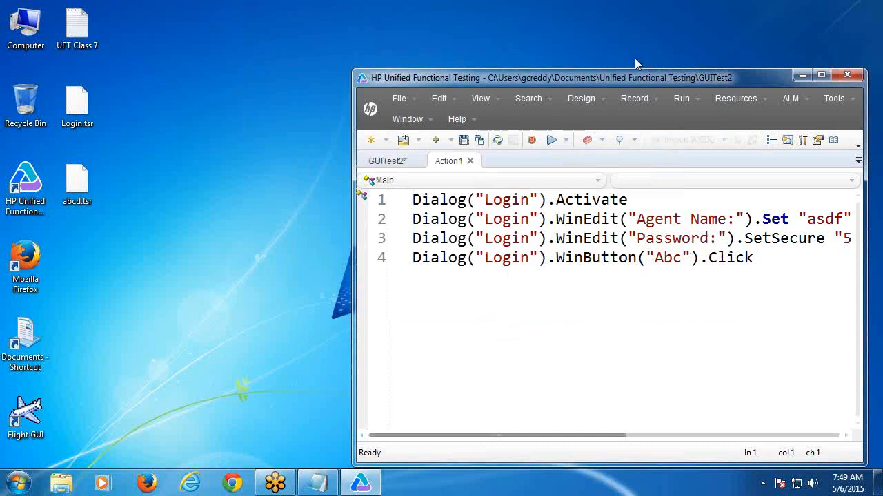
Start a new merge in the Object Repository Merge Tool with Login.tsr from the Desktop as the primary file.
left_click(718, 100)
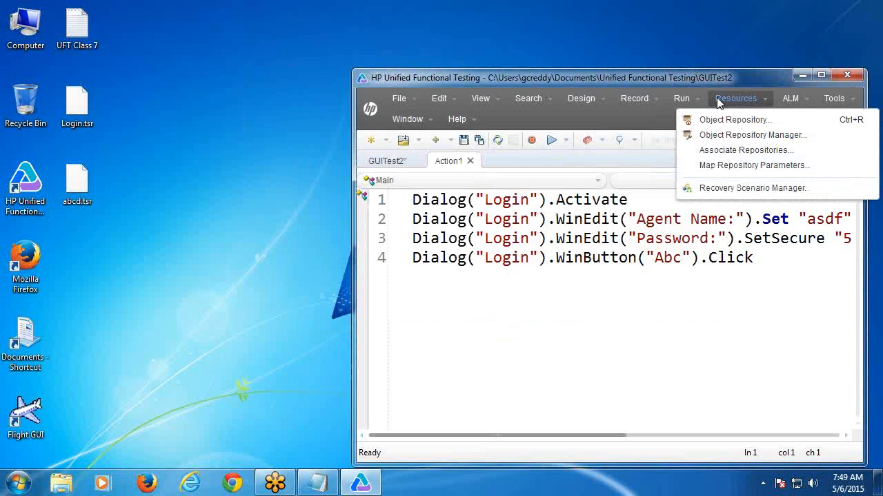
left_click(713, 135)
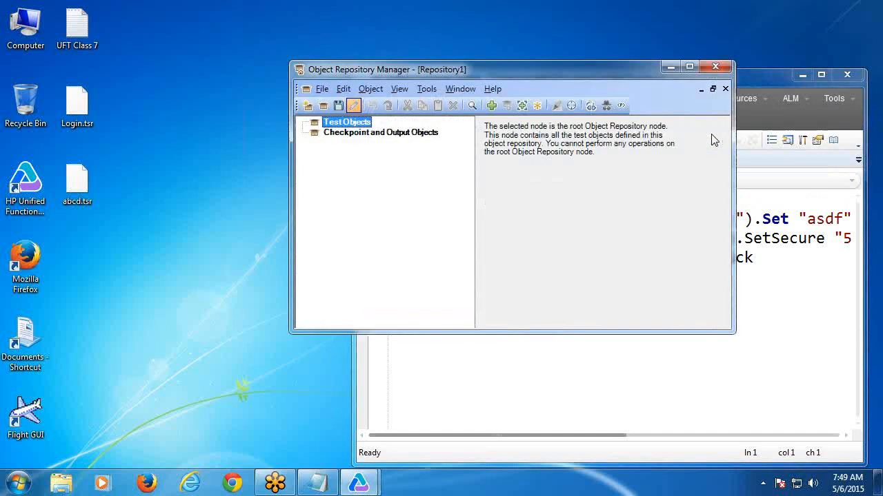
left_click(426, 92)
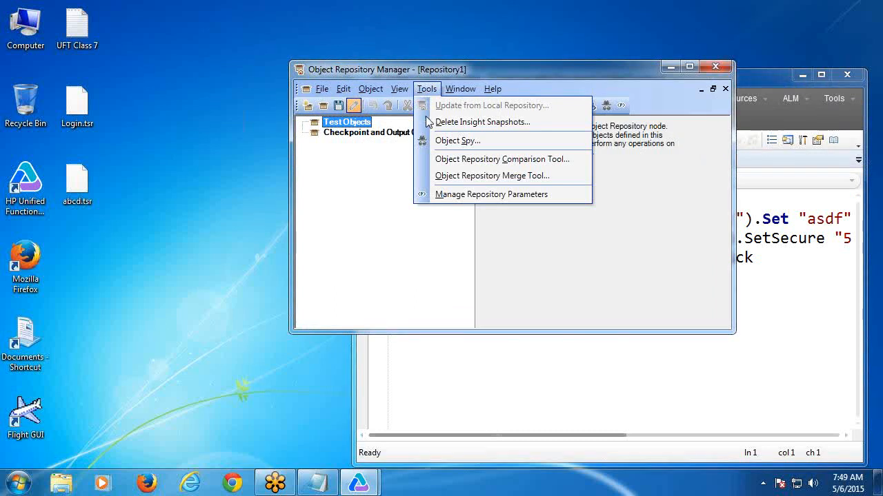
left_click(439, 177)
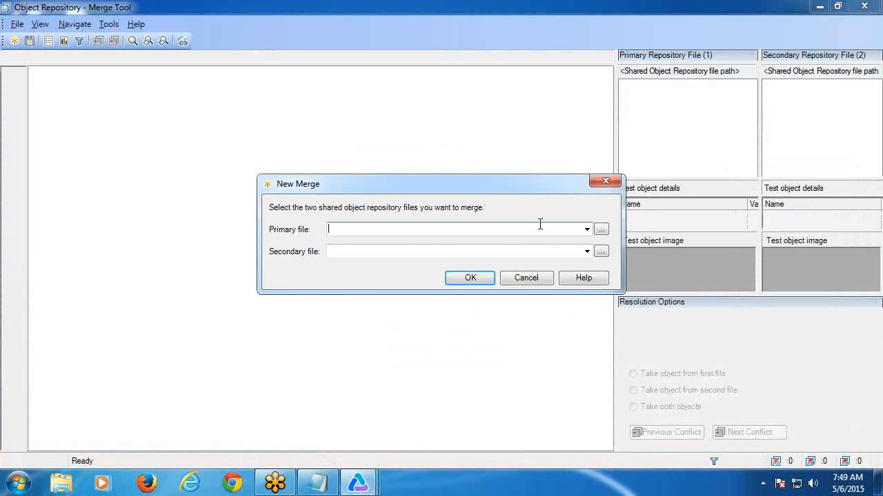
left_click(601, 230)
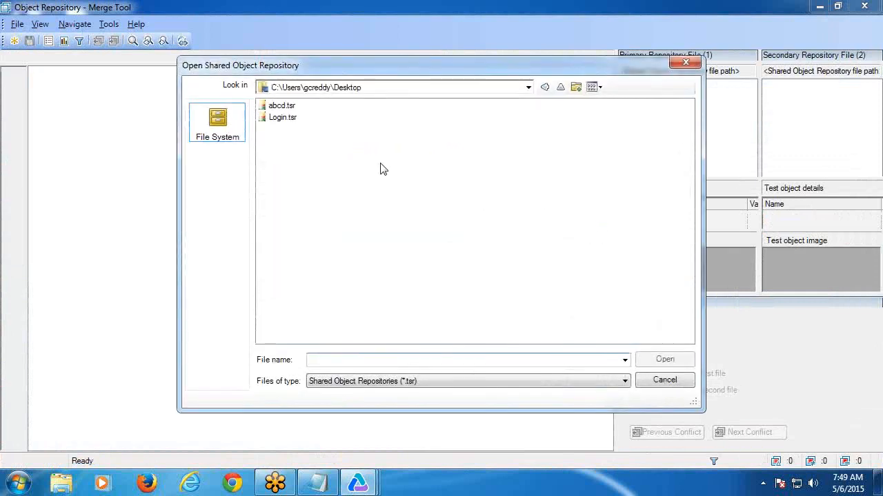
left_click(297, 118)
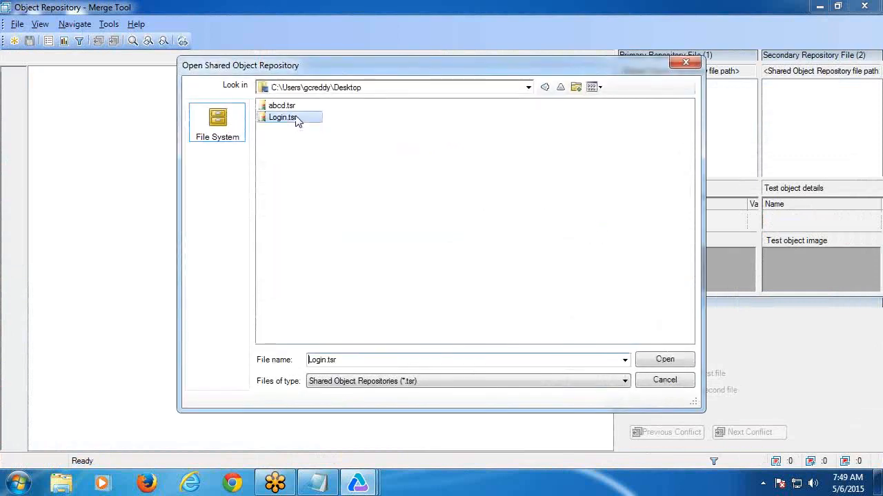
left_click(651, 359)
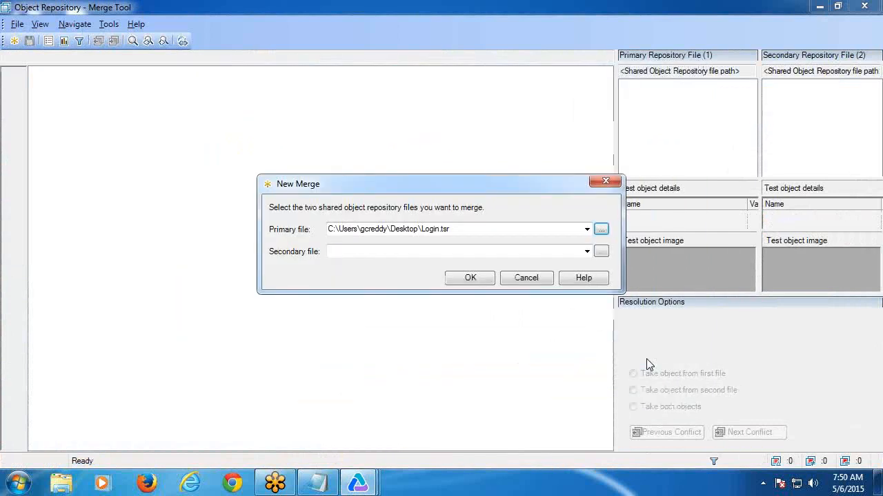
Choose abcd.tsr from the Desktop as the secondary file, run the merge, and dismiss the merge statistics.
left_click(602, 252)
left_click(286, 107)
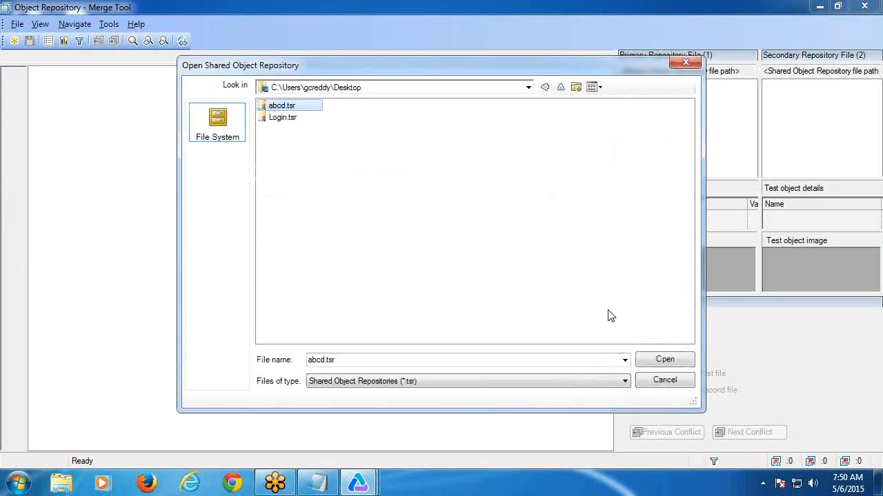
left_click(664, 360)
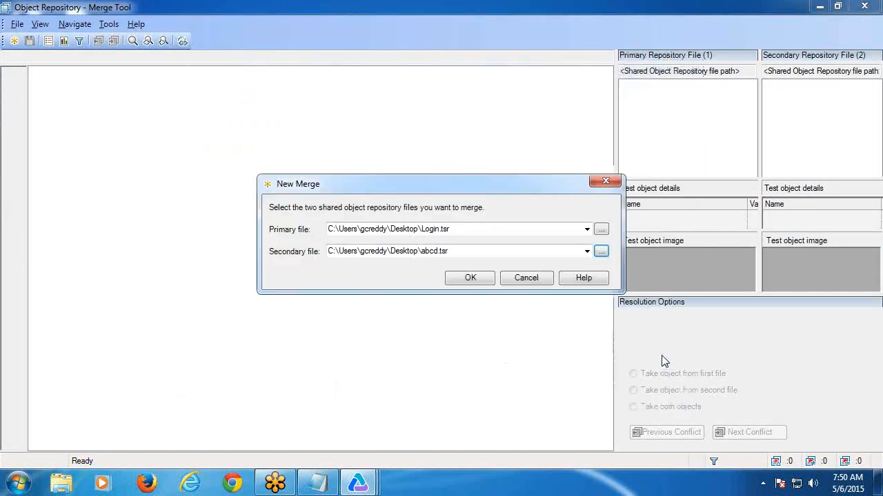
left_click(470, 280)
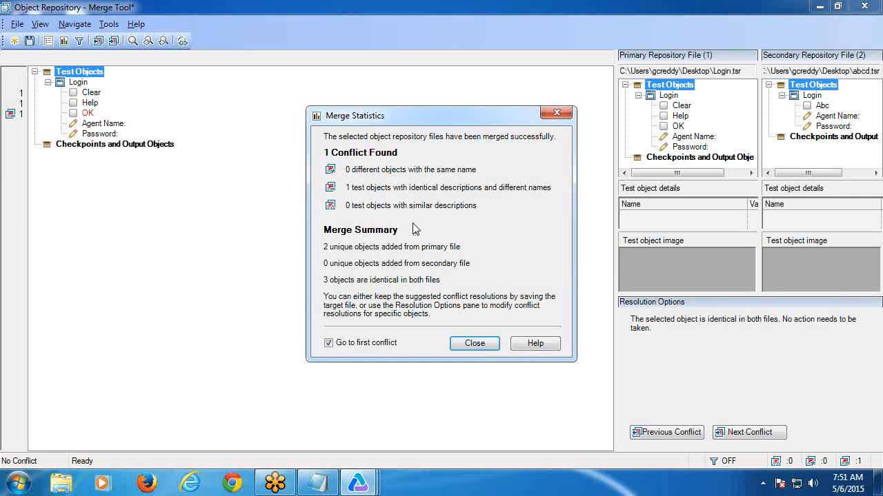
left_click(467, 347)
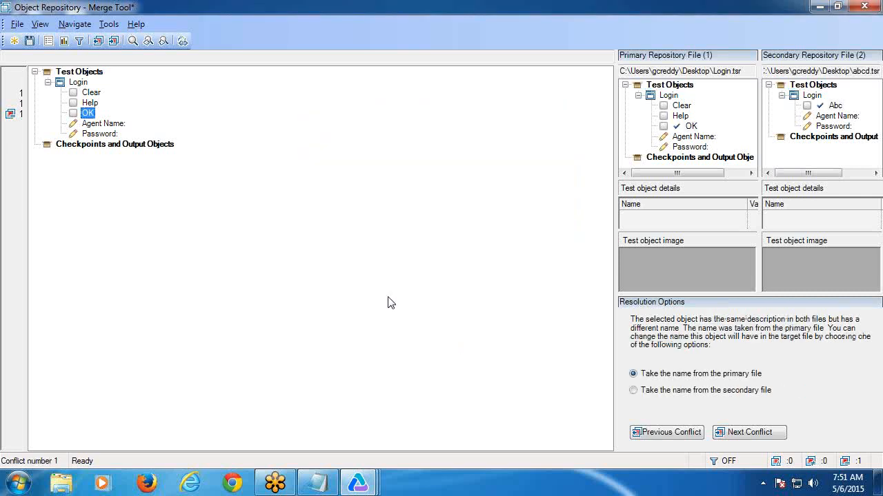
Save the merged repository to the Desktop as xyz, closing the Merge Tool and the Object Repository Manager.
left_click(30, 41)
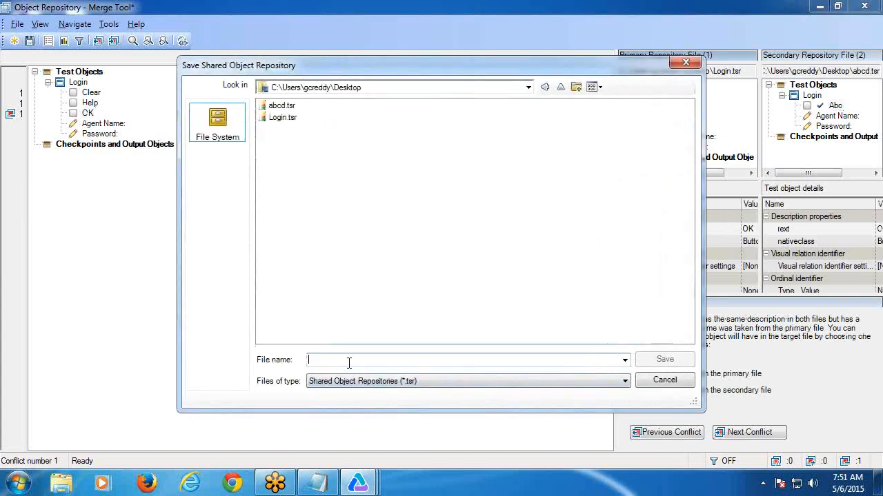
type("xyz")
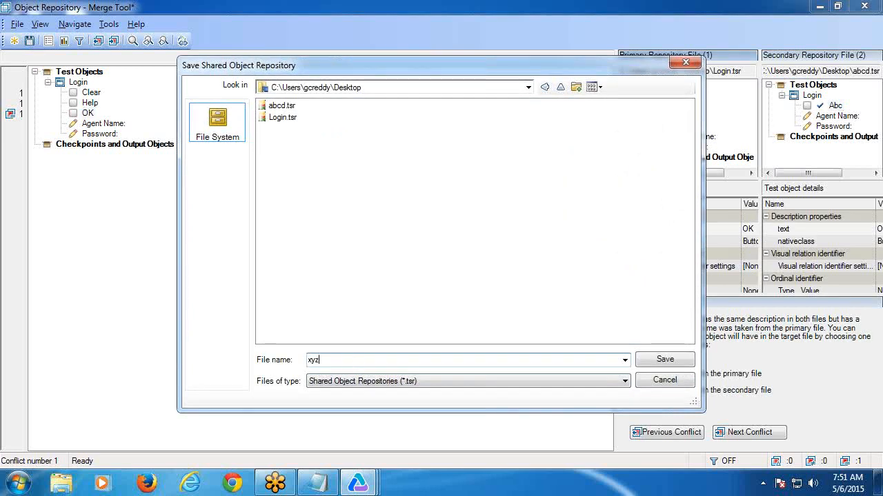
left_click(672, 361)
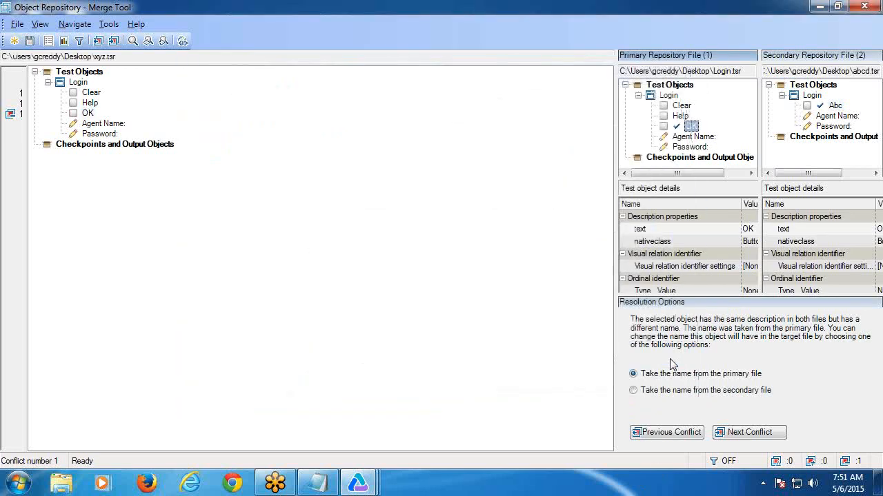
left_click(864, 8)
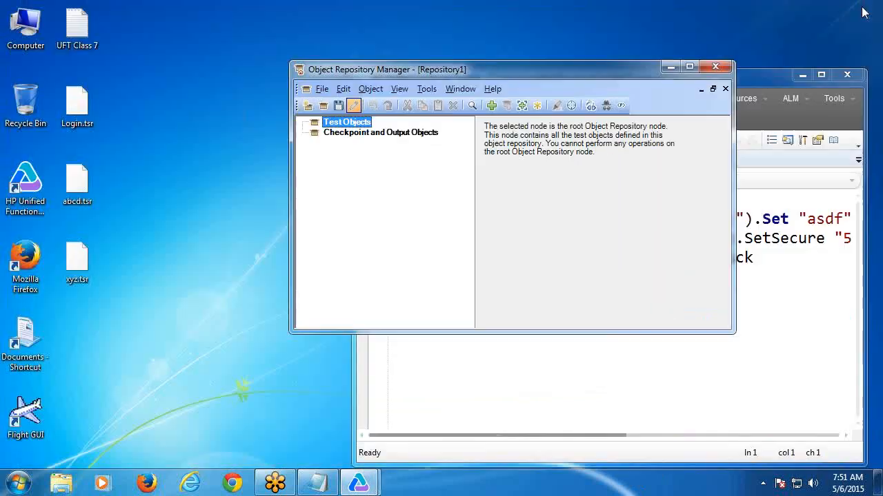
left_click(718, 68)
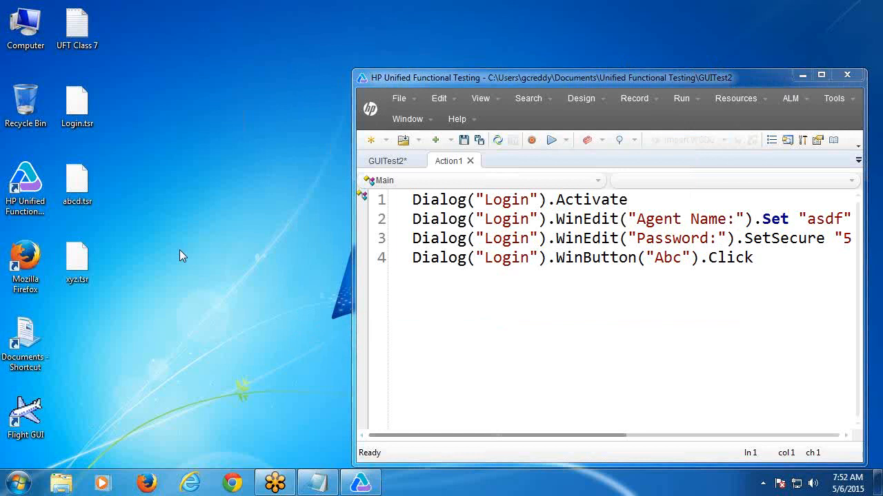
left_click(86, 194)
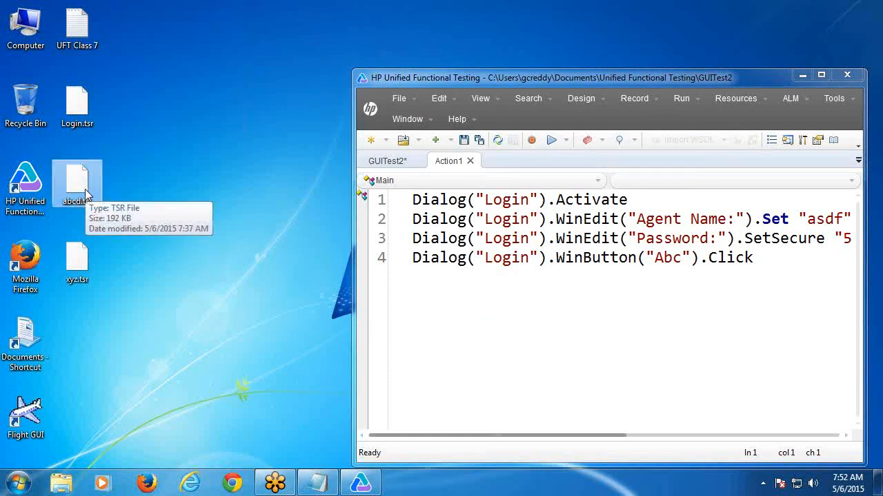
right_click(85, 189)
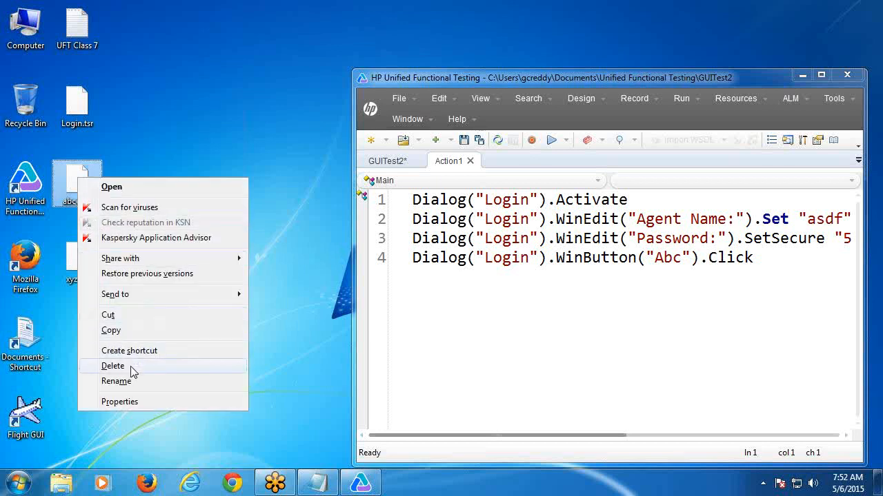
left_click(270, 306)
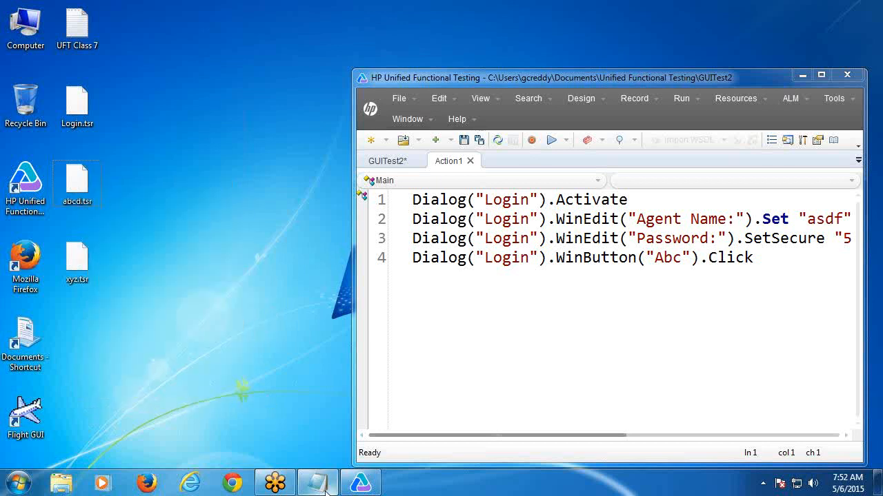
In the UFT Class 7 notes, copy "Resources menu-> Object Repository manager ->" from Delete Shared objects and paste it under the Merge Repositories heading.
left_click(318, 483)
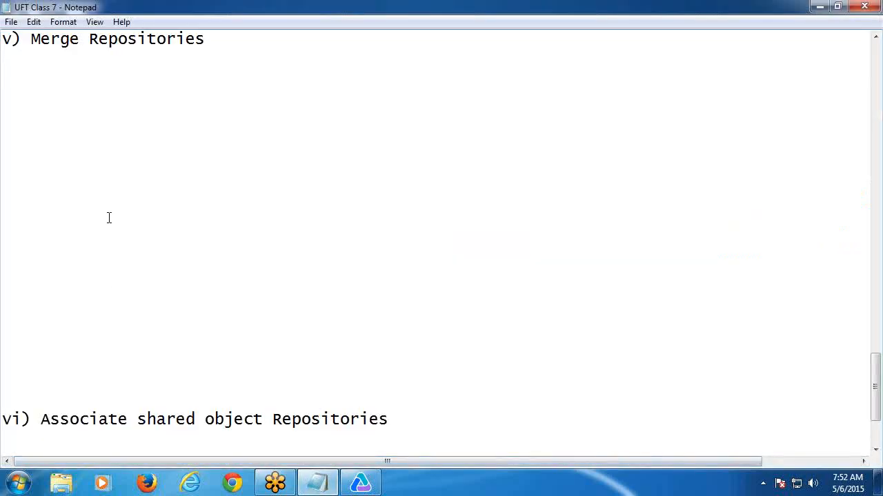
scroll(108, 218, "up", 4)
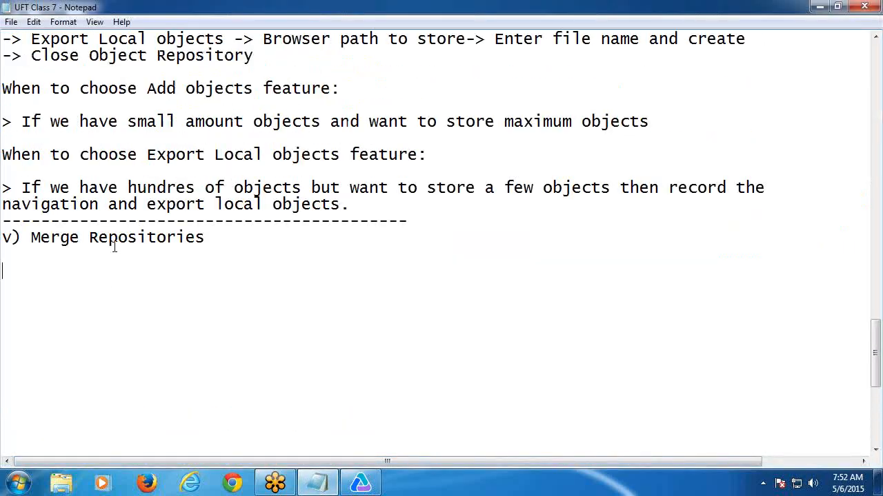
scroll(114, 247, "up", 3)
scroll(114, 249, "up", 1)
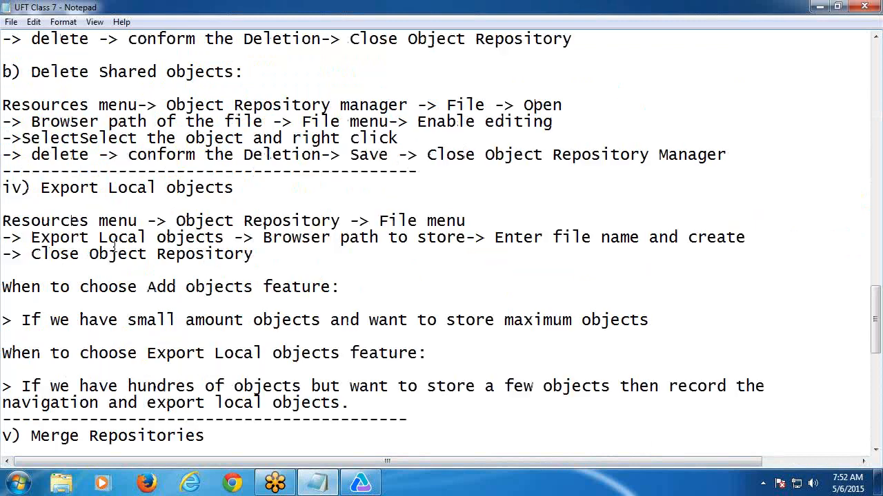
scroll(115, 247, "up", 2)
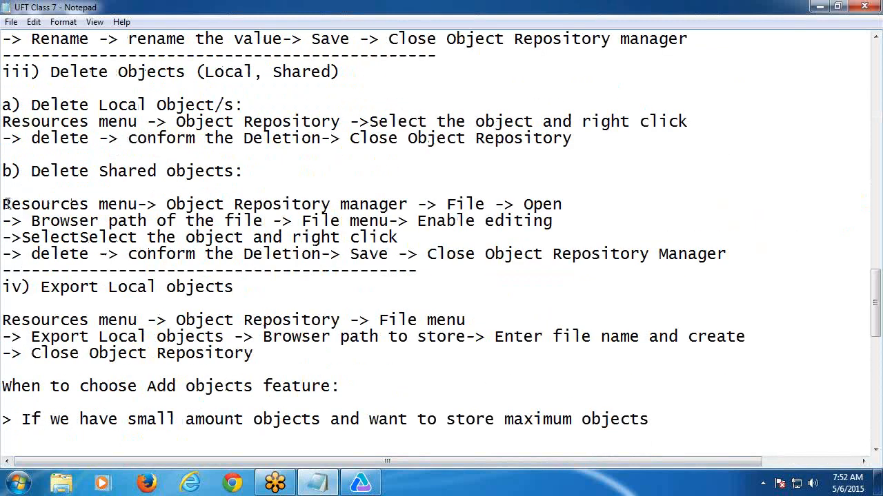
key("shift+Right")
key("shift+Right")
key("shift+Right")
key("shift+Right")
key("shift+Right")
key("shift+Right")
key("shift+Right")
key("shift+Right")
key("shift+Right")
key("shift+Right")
key("shift+Right")
key("shift+Right")
key("shift+Right")
key("shift+Right")
key("shift+Right")
key("shift+Right")
key("shift+Right")
key("shift+Right")
key("shift+Right")
key("shift+Right")
key("shift+Right")
key("shift+Right")
key("shift+Right")
key("shift+Right")
key("shift+Right")
key("shift+Right")
key("shift+Right")
key("shift+Right")
key("shift+Right")
key("shift+Right")
key("shift+Right")
key("shift+Right")
key("shift+Right")
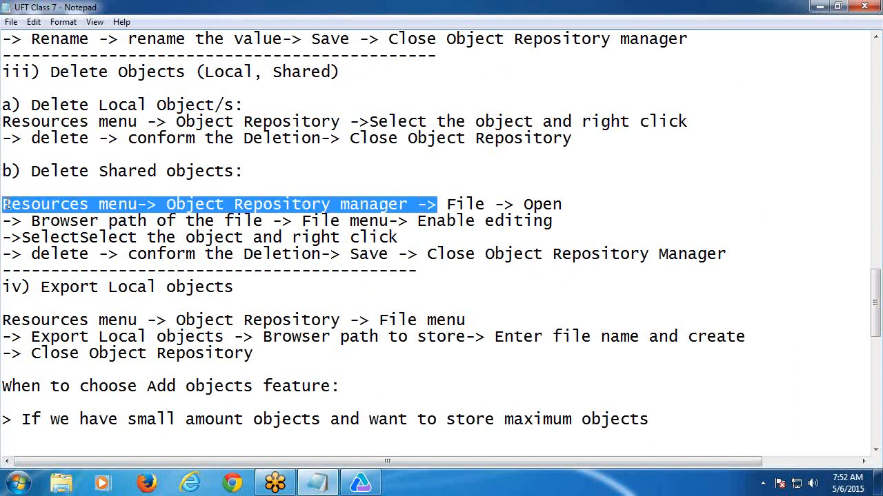
key("ctrl+c")
key("ctrl+End")
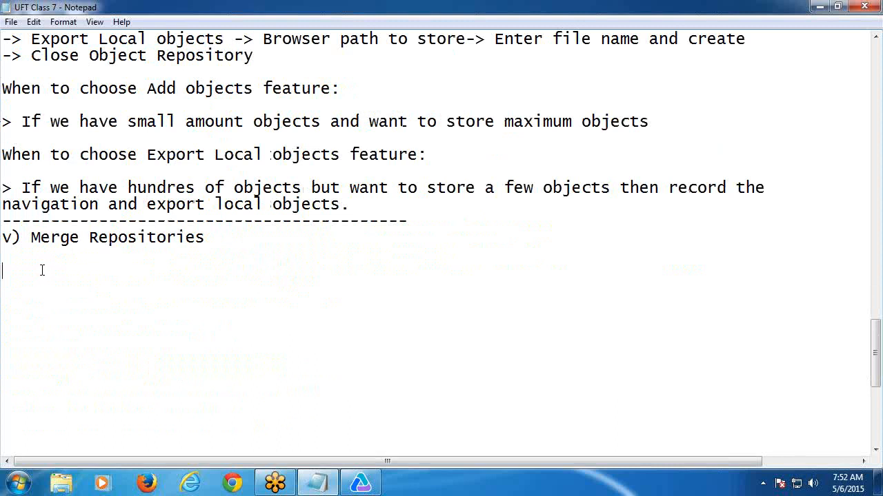
key("ctrl+v")
Continue the merge navigation with "Tools menu" and a new line reading "-> Object Repository merge Tool".
type("To")
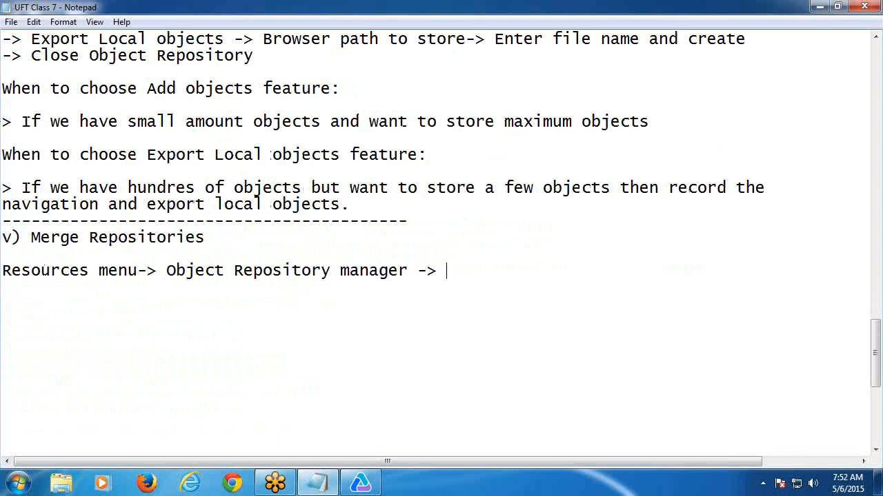
type("ols menu")
key("Return")
type("-> ")
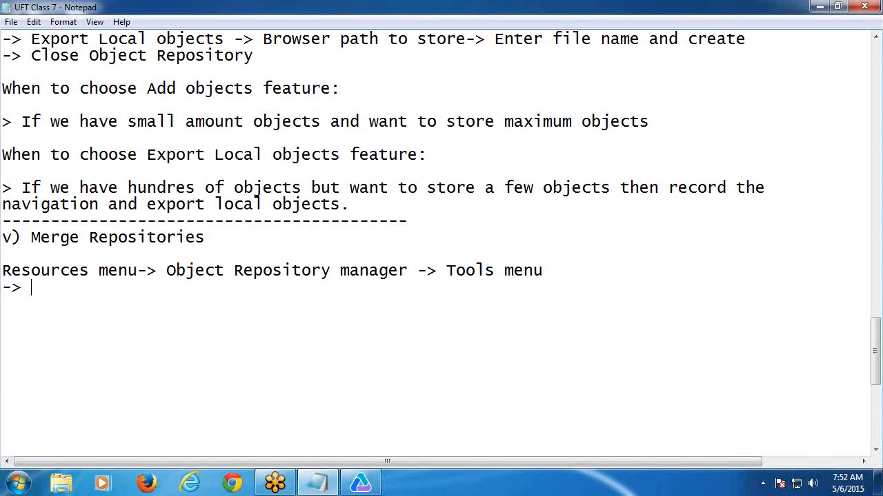
type("Object Rep")
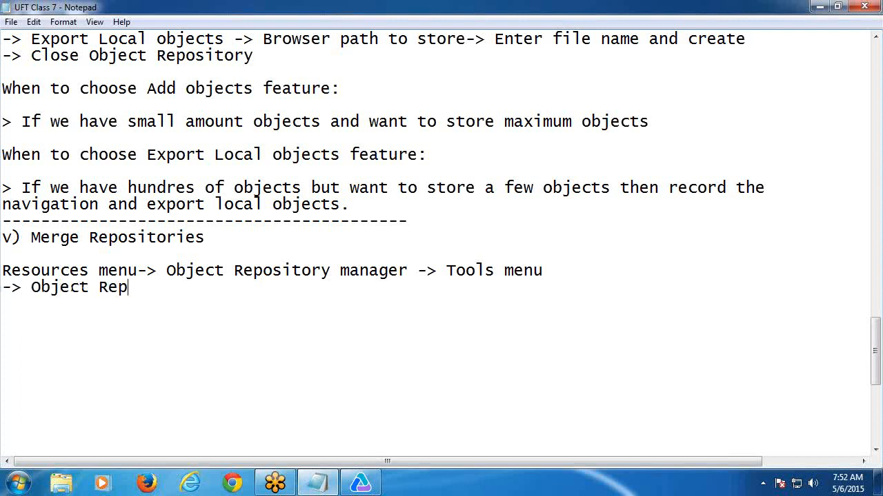
type("ository mer")
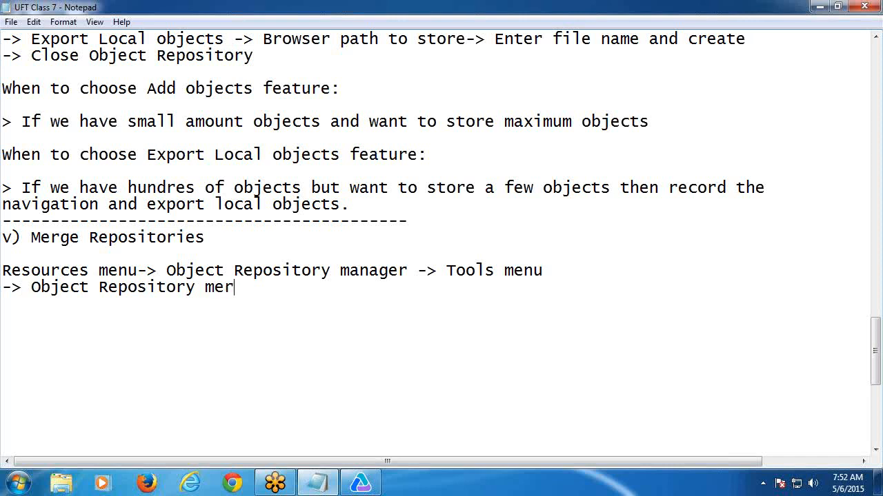
type("ge Tool")
key("Return")
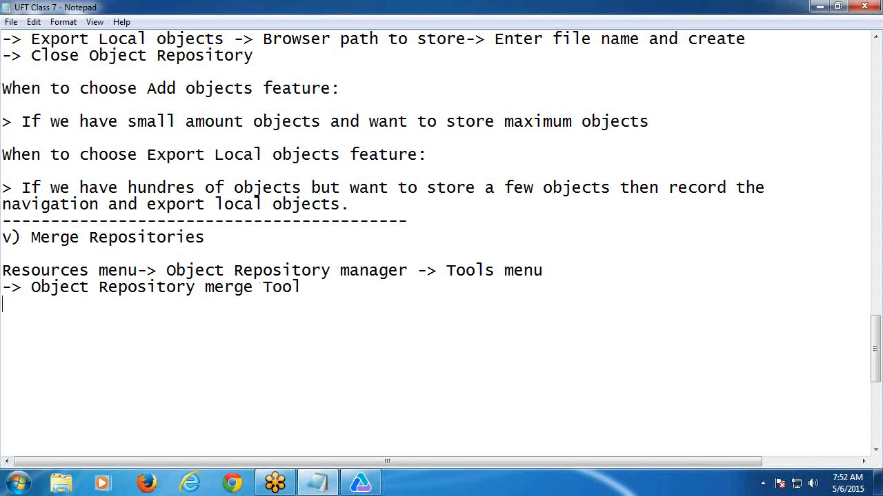
Add the line "-> Browser path of the primary file" to the Merge Repositories steps.
type(".")
key("BackSpace")
type("_>")
key("BackSpace")
key("BackSpace")
key("BackSpace")
type("-> Browser path")
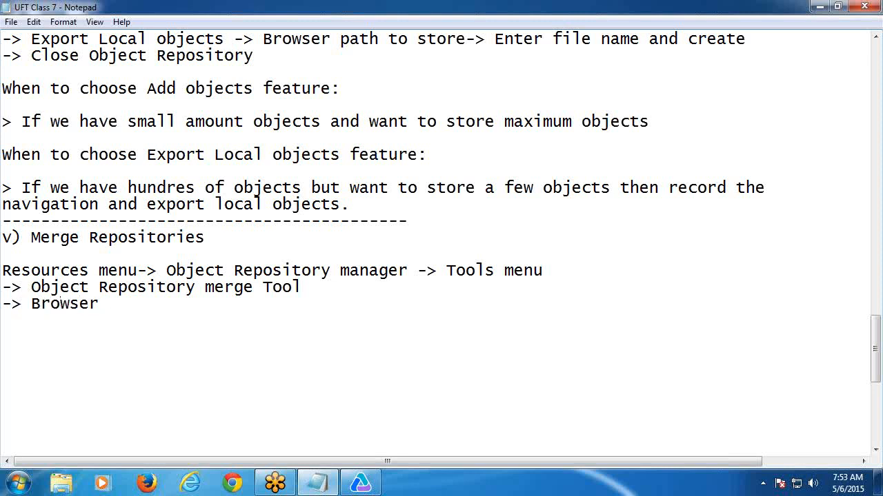
type(" of the pro")
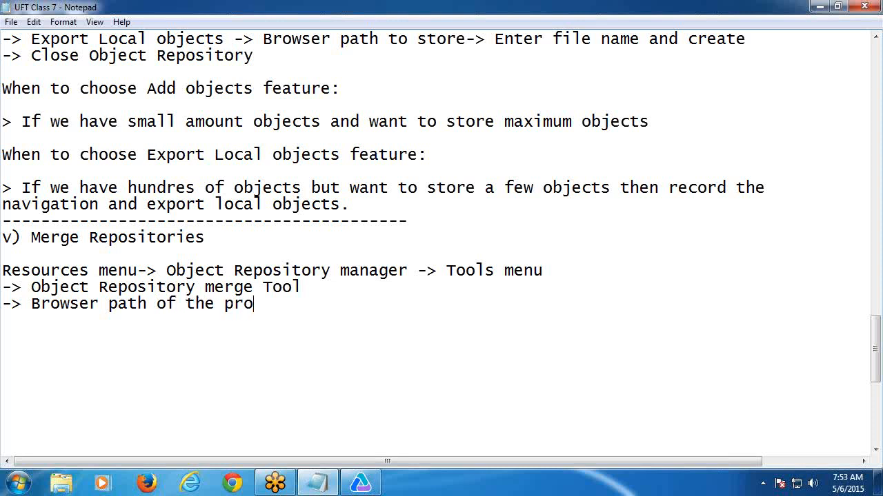
key("BackSpace")
type("imary file")
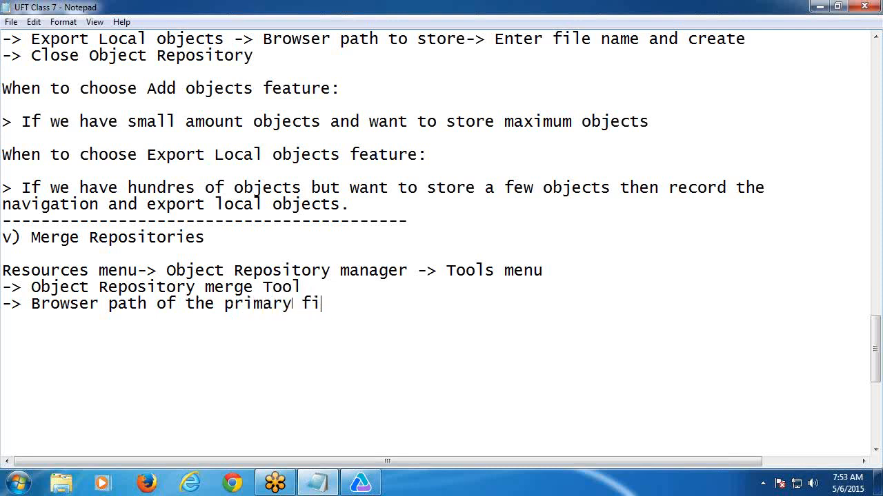
Add another arrow line with a copy of the primary file text, changing "primary" to "secondary".
key("Return")
type("_")
type(">")
key("BackSpace")
key("BackSpace")
type("->")
left_click_drag(31, 303, 342, 305)
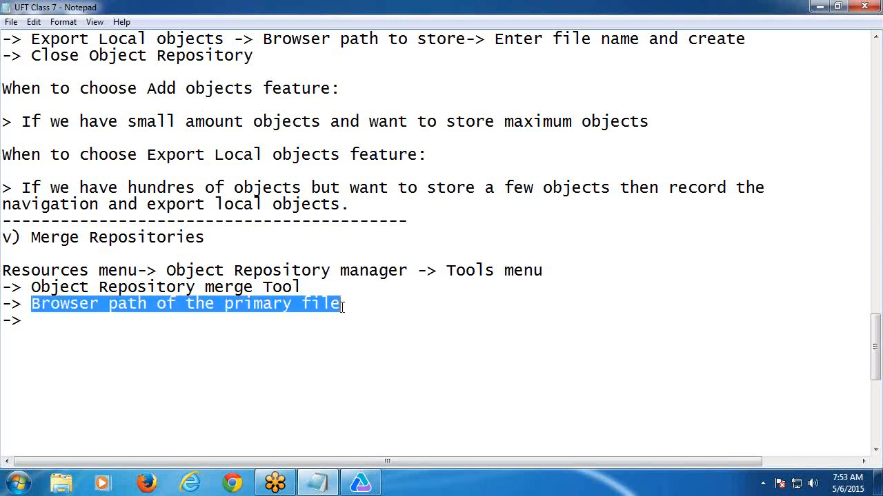
double_click(89, 327)
left_click(82, 323)
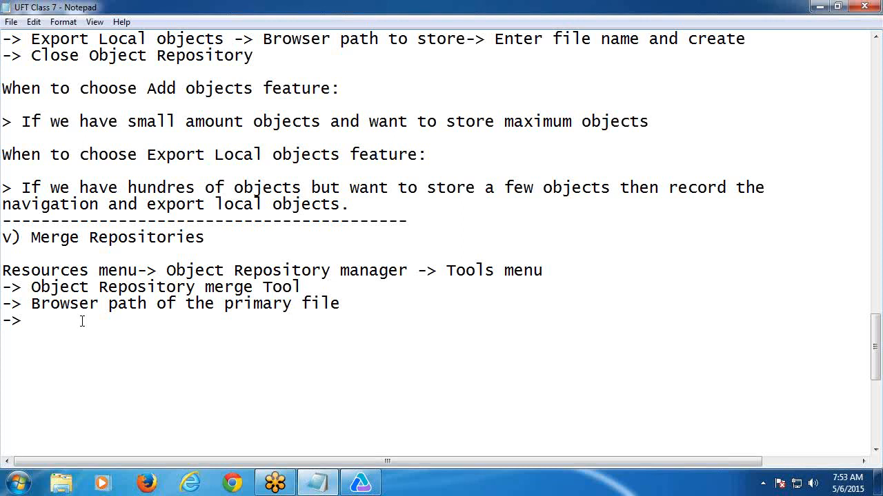
key("ctrl+v")
double_click(227, 318)
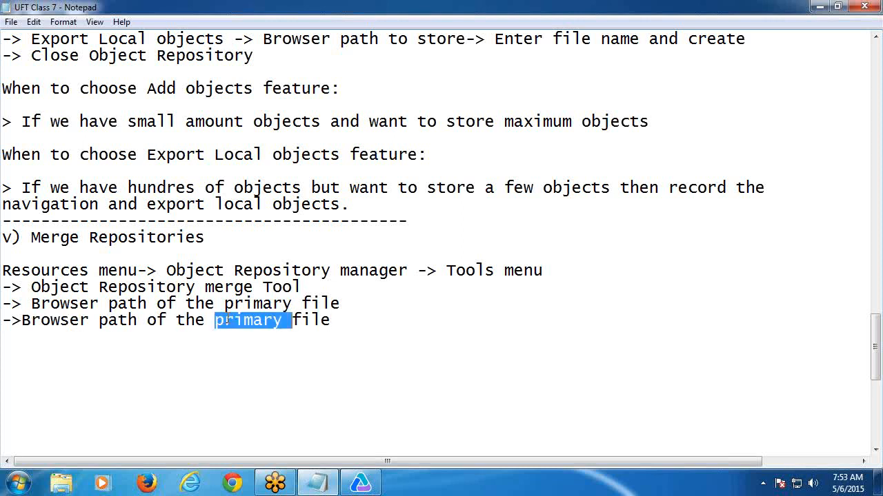
type("second")
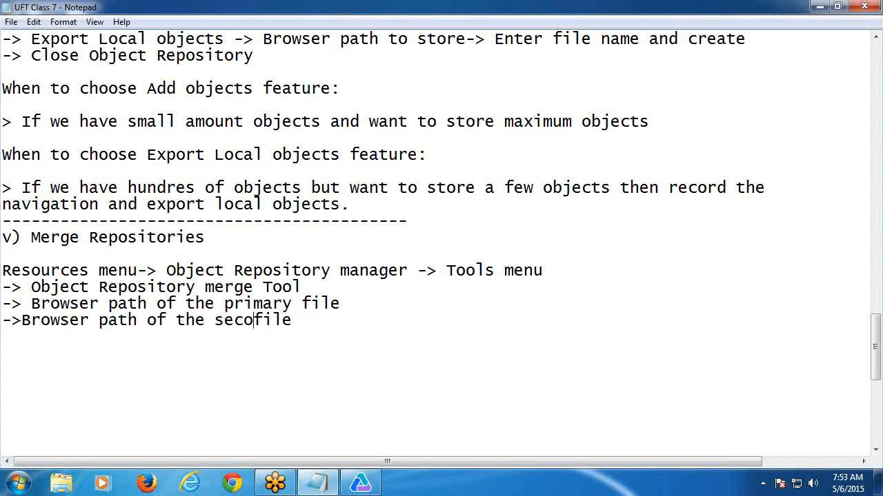
type("ar")
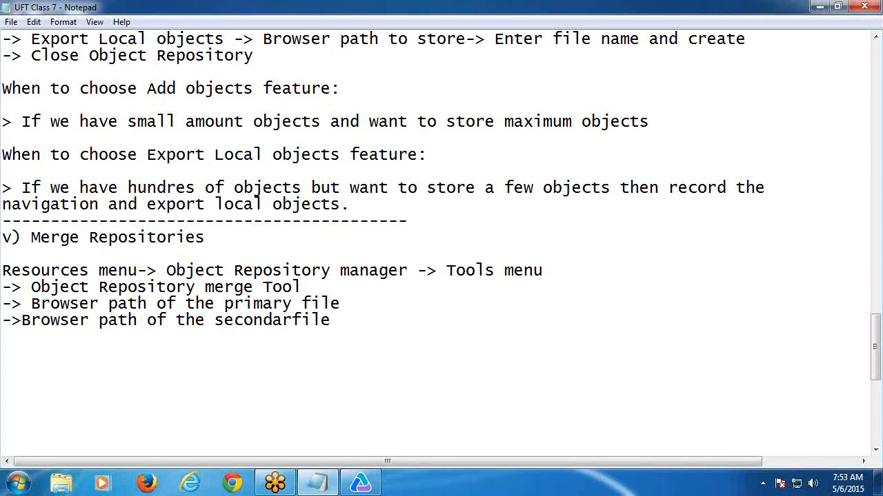
type("y")
Append "-> Click OK - Close Statastics dialig" to the secondary file line.
left_click(380, 325)
type("-")
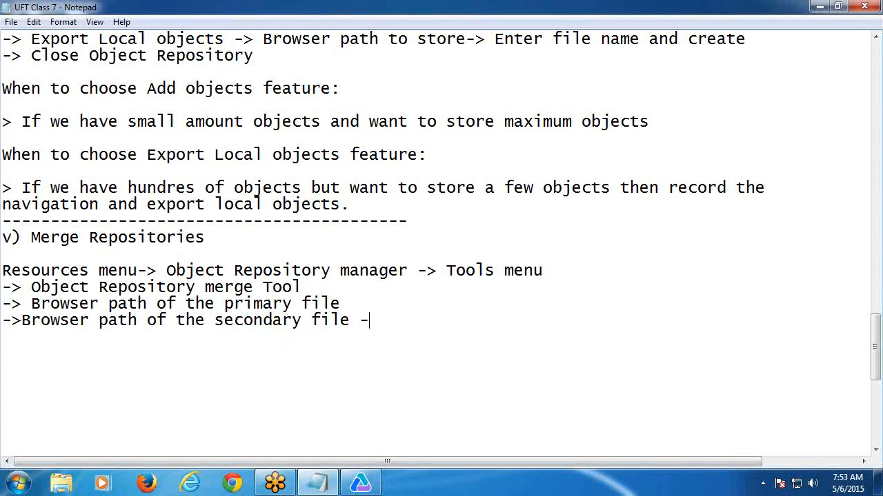
type("> Click OK -")
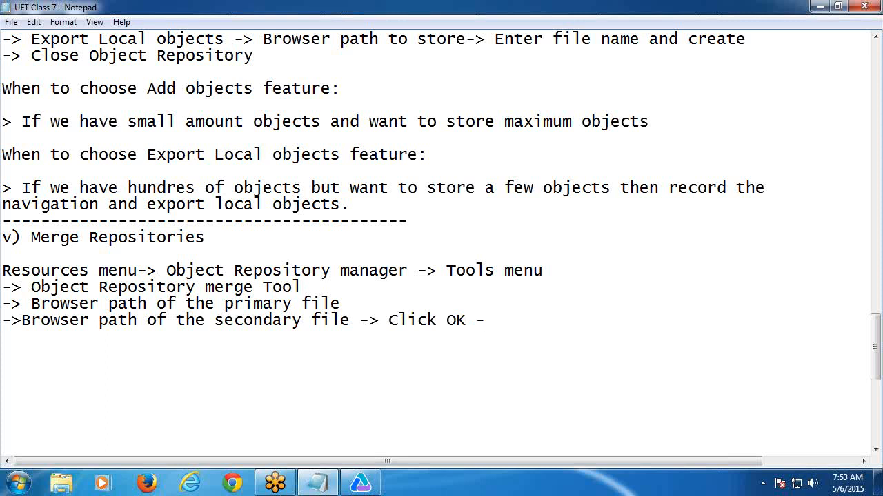
type("Close Stat")
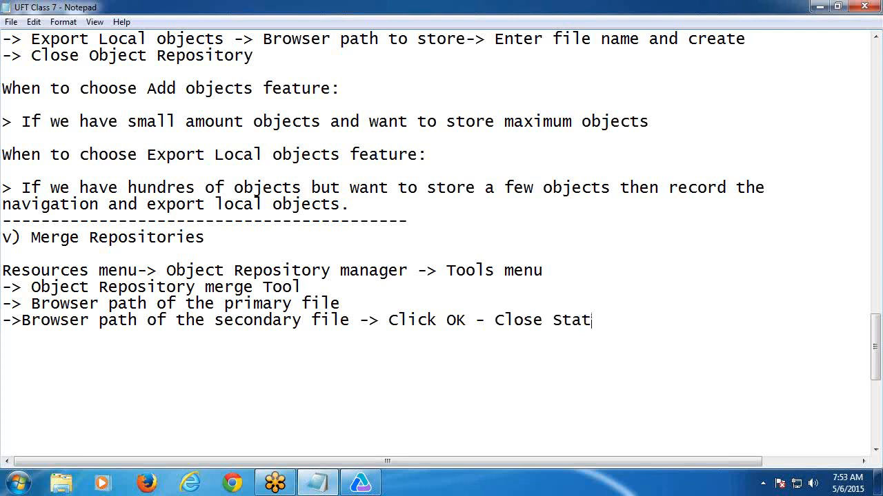
type("astics di")
type("alig")
Add a new line reading "-> Save the File -> Close" to the merge steps.
key("Return")
type("-> ")
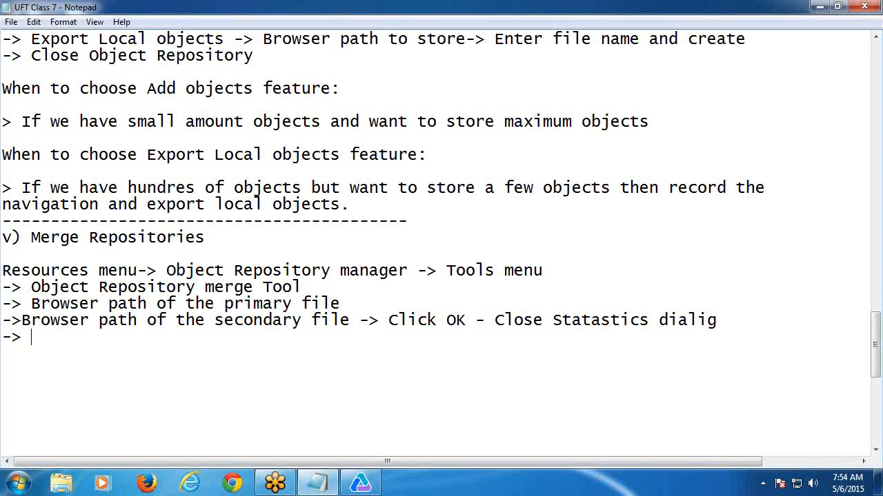
type("Save the File")
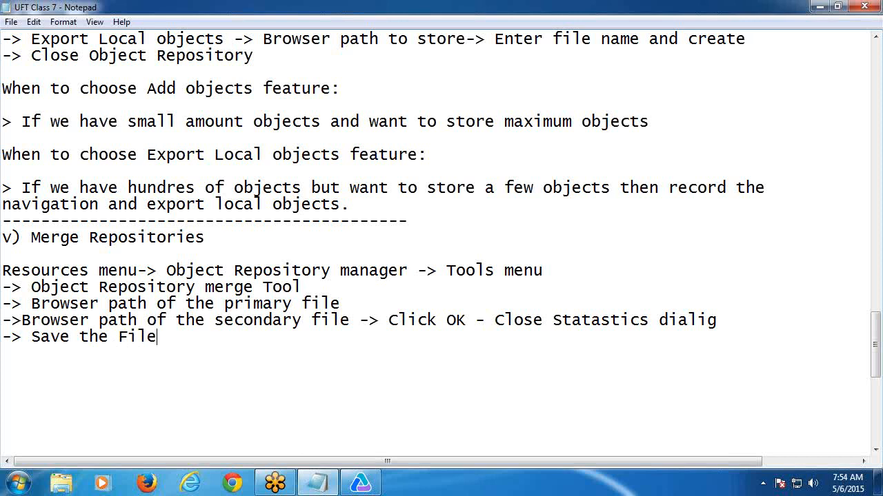
type(" -> Cloase")
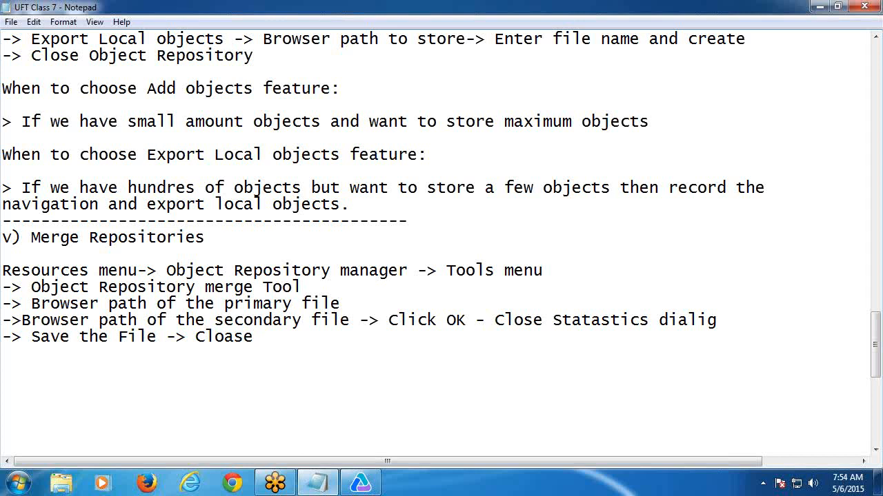
key("BackSpace")
key("BackSpace")
key("BackSpace")
key("BackSpace")
type("se")
left_click_drag(30, 287, 320, 285)
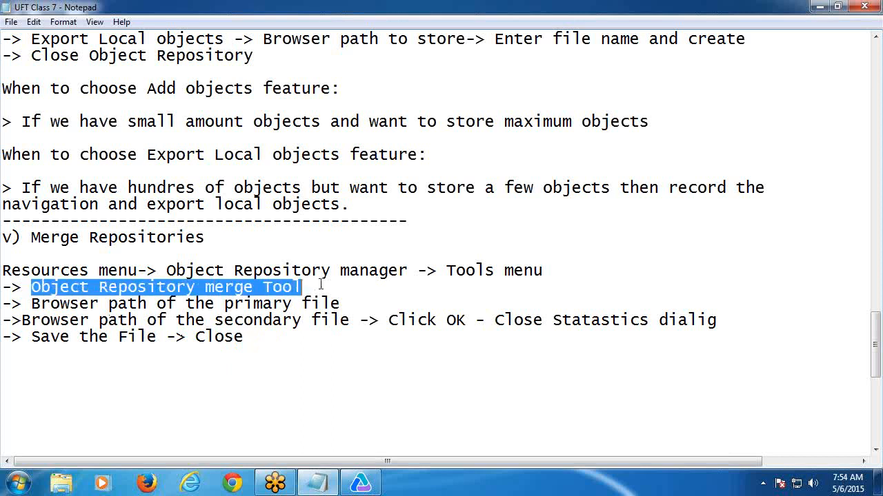
left_click(320, 284)
left_click(287, 344)
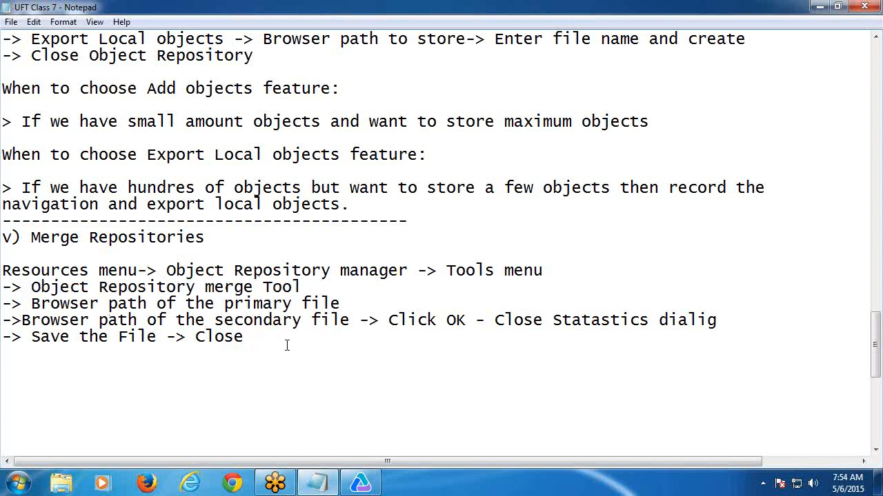
key("ctrl+v")
double_click(256, 340)
left_click(234, 352)
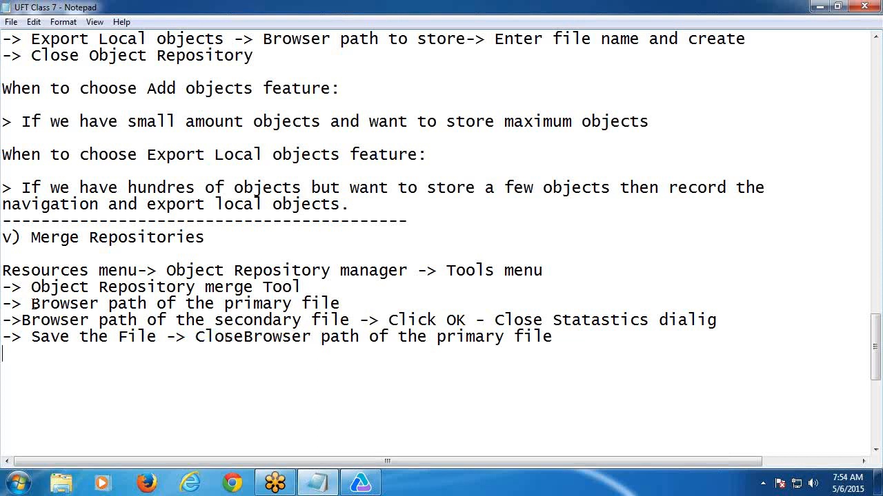
left_click_drag(31, 287, 316, 288)
left_click(333, 287)
left_click_drag(243, 336, 556, 335)
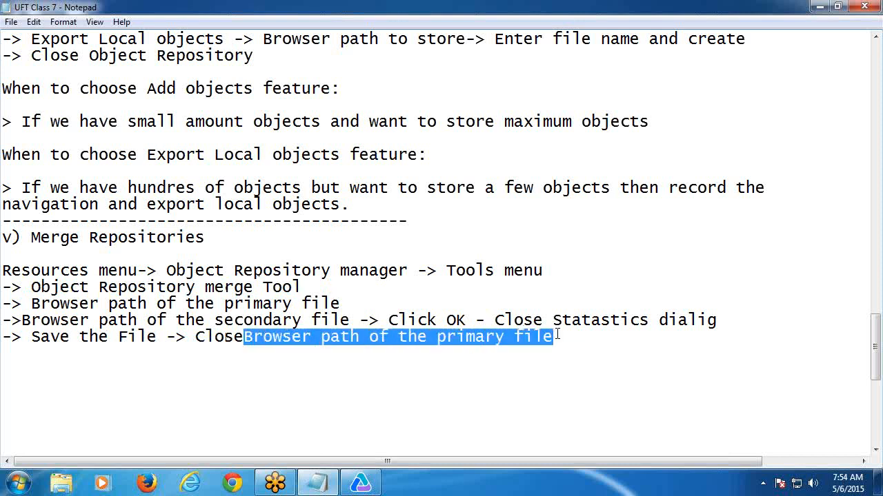
left_click(560, 335)
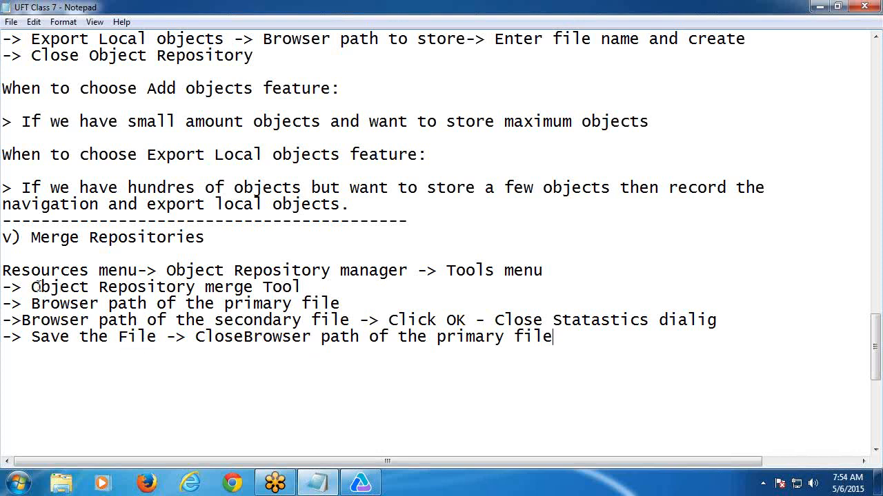
Copy "Object Repository merge Tool" and place it after "Close" in the last line, replacing the wrongly pasted text and separating it with a space.
left_click_drag(31, 287, 329, 289)
key("ctrl+c")
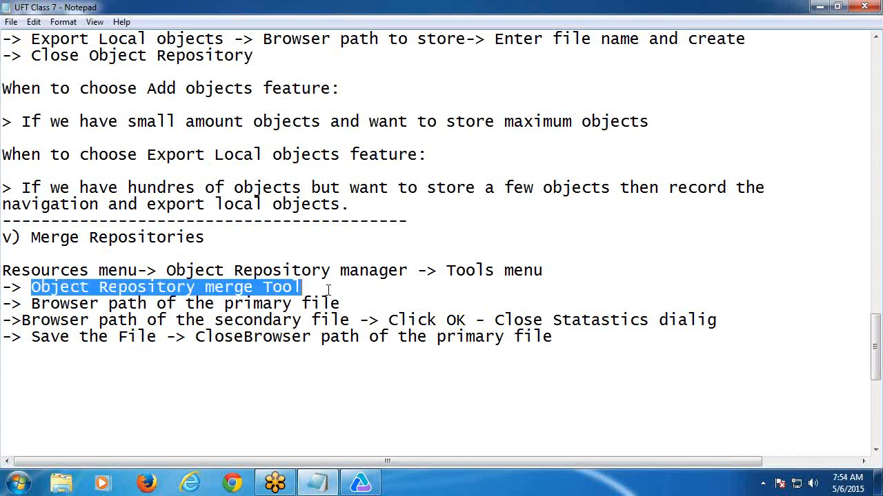
left_click_drag(252, 337, 564, 339)
left_click(250, 338)
key("ctrl+v")
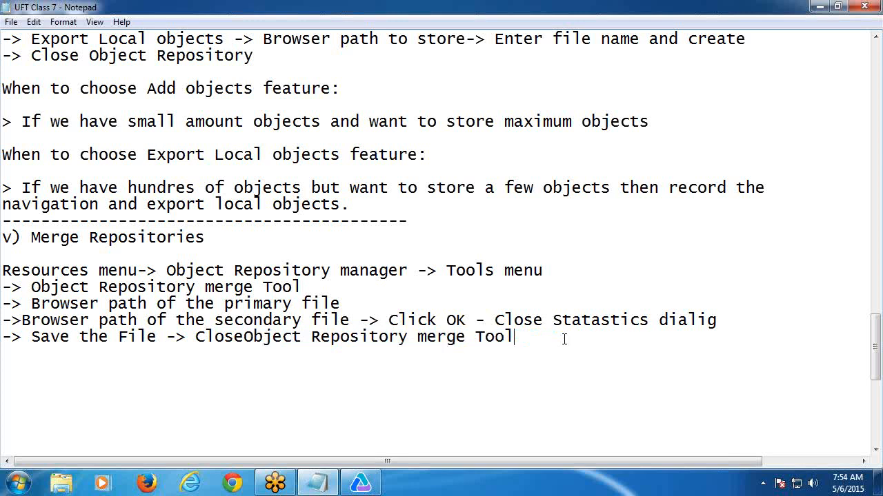
left_click(246, 338)
left_click(543, 338)
Add a new line reading "-> Close Object Repository manager" to the merge steps, reusing a copy of "Object Repository manager" from the first line.
key("Return")
type("->")
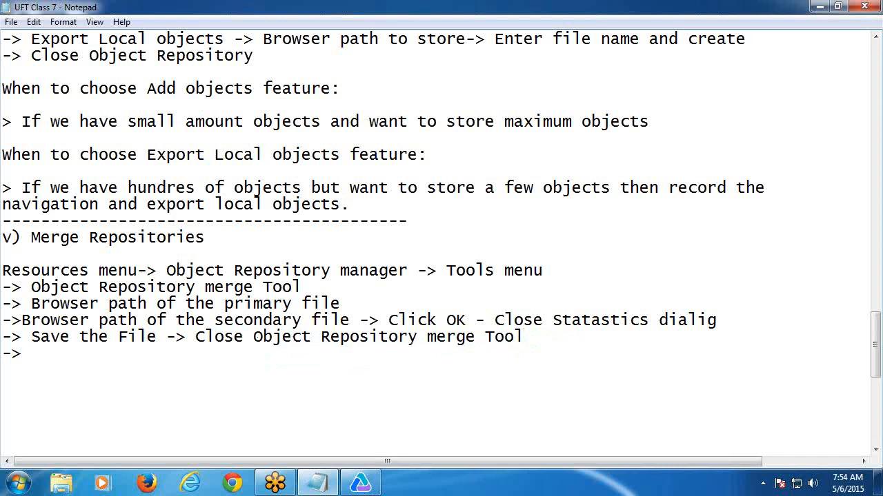
left_click_drag(166, 270, 409, 277)
key("ctrl+c")
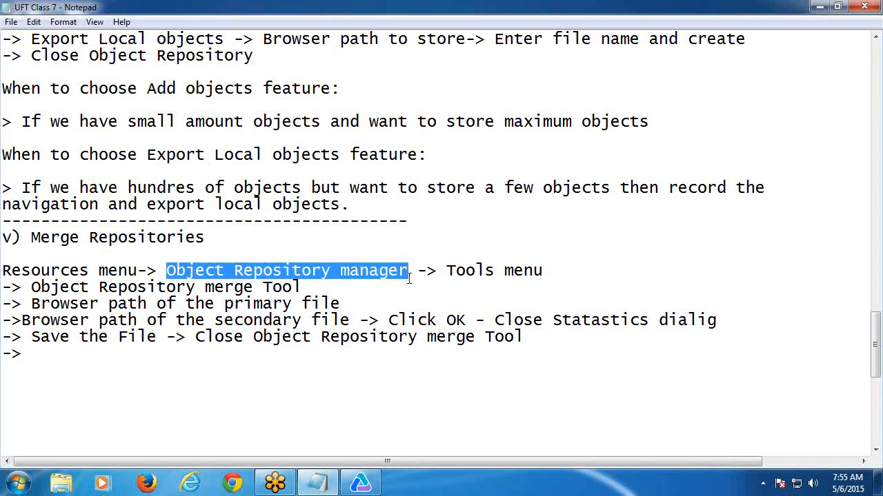
left_click(67, 362)
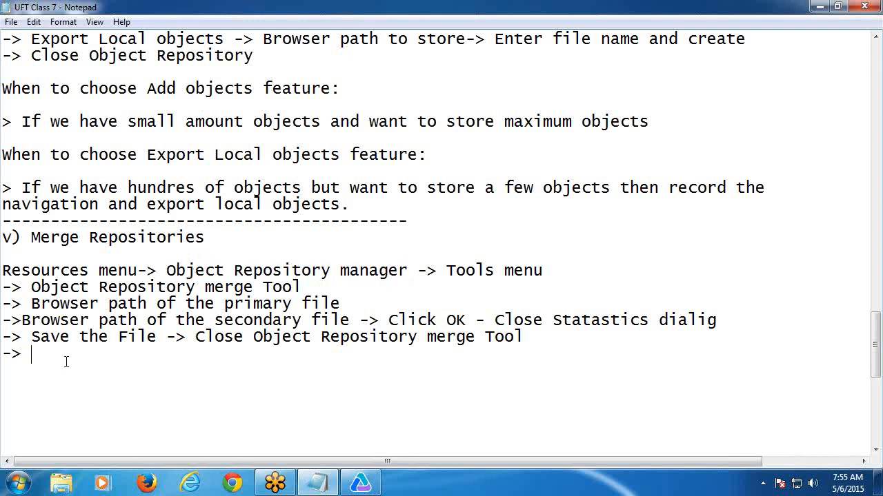
type("Close")
key("ctrl+v")
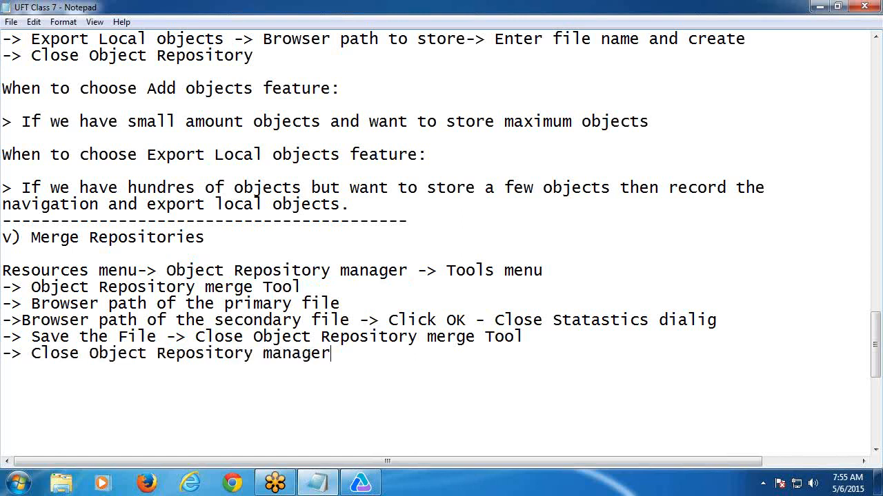
Add a dashed separator line directly below the "-> Close Object Repository manager" line.
scroll(91, 369, "down", 1)
left_click(19, 324)
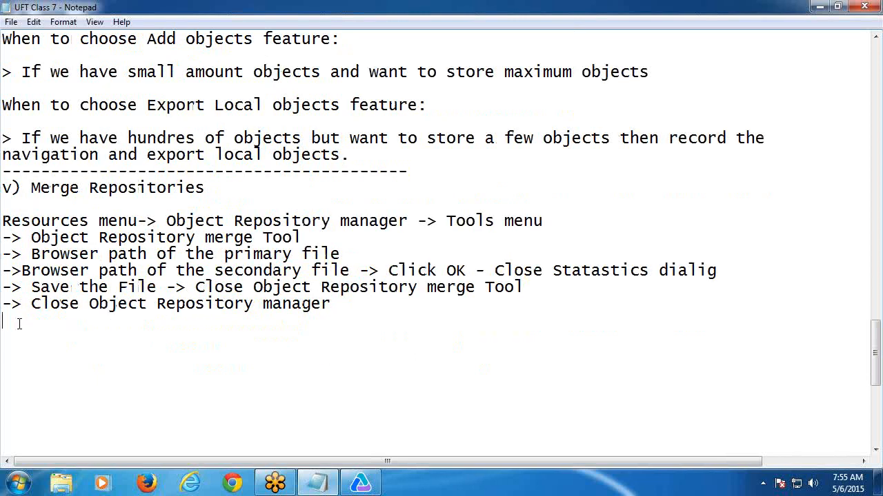
type("------------------------------------------------")
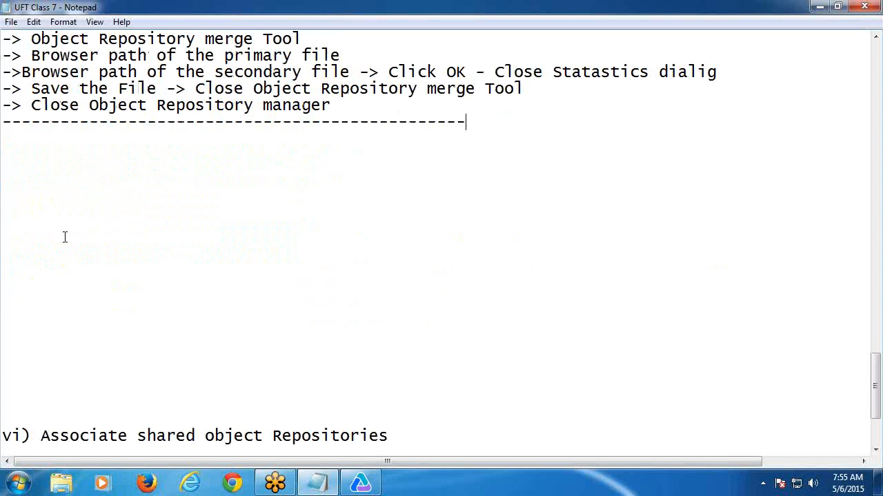
Remove the blank lines between the dashed separator and the "vi) Associate shared object Repositories" heading.
left_click(26, 139)
key("Delete")
key("Delete")
key("Delete")
key("Delete")
key("Delete")
key("Delete")
key("Delete")
key("Delete")
key("Delete")
key("Delete")
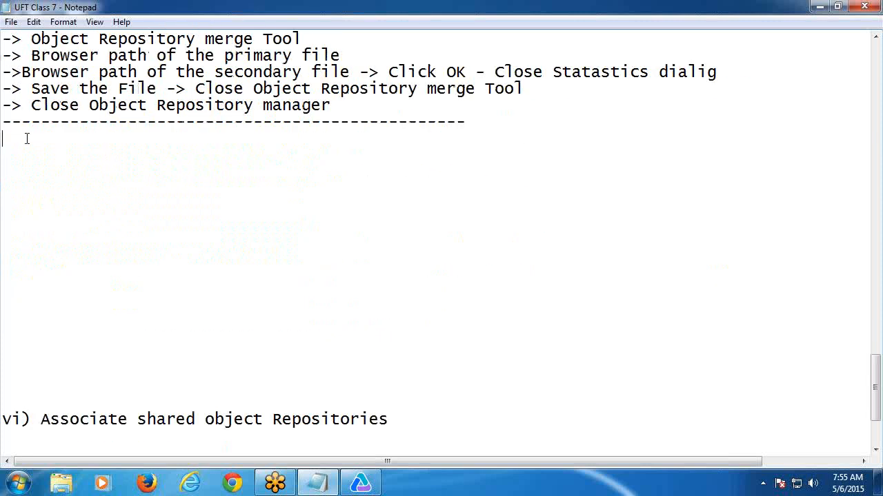
scroll(27, 139, "up", 3)
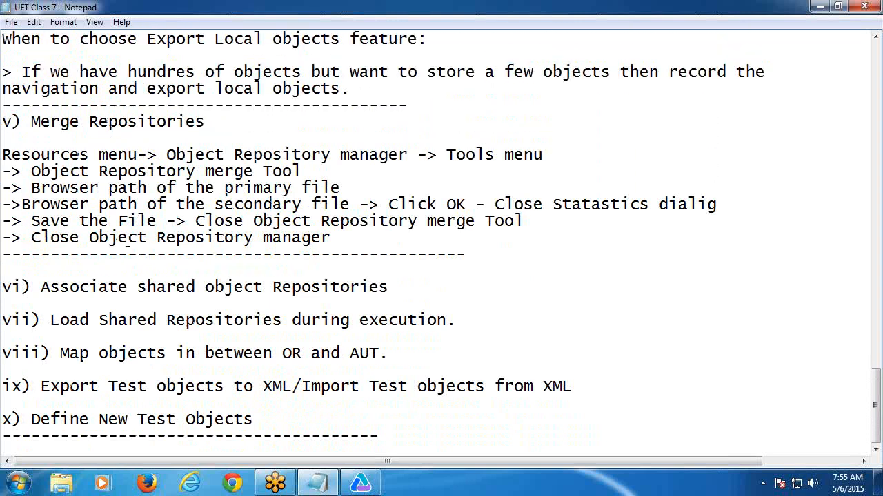
key("Delete")
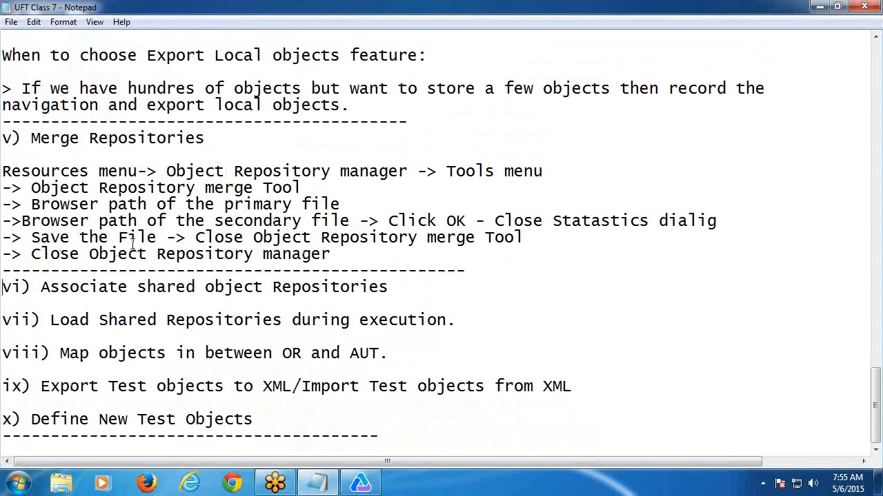
Insert about twenty blank lines after the "vi) Associate shared object Repositories" heading to make room for notes.
left_click(419, 285)
key("Return")
key("Return")
key("Return")
key("Return")
key("Return")
key("Return")
key("Return")
key("Return")
key("Return")
key("Return")
key("Return")
key("Return")
key("Return")
key("Return")
key("Return")
key("Return")
key("Return")
key("Return")
key("Return")
key("Return")
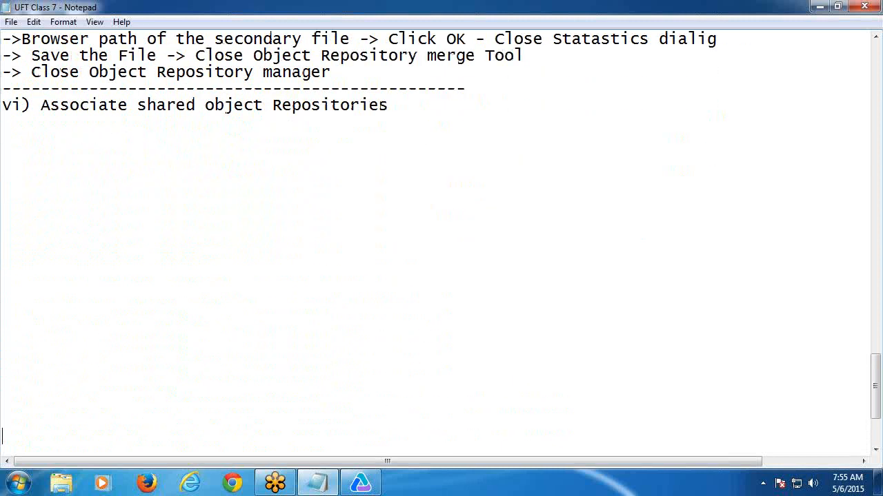
Write the question "Why we need to associate shared repository files with Actions?" under the section vi heading.
left_click(38, 83)
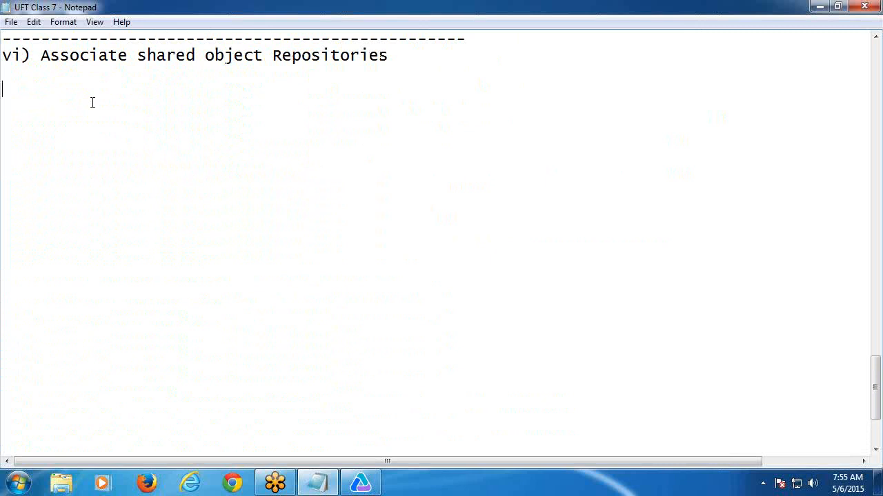
type("Why we need to associate ")
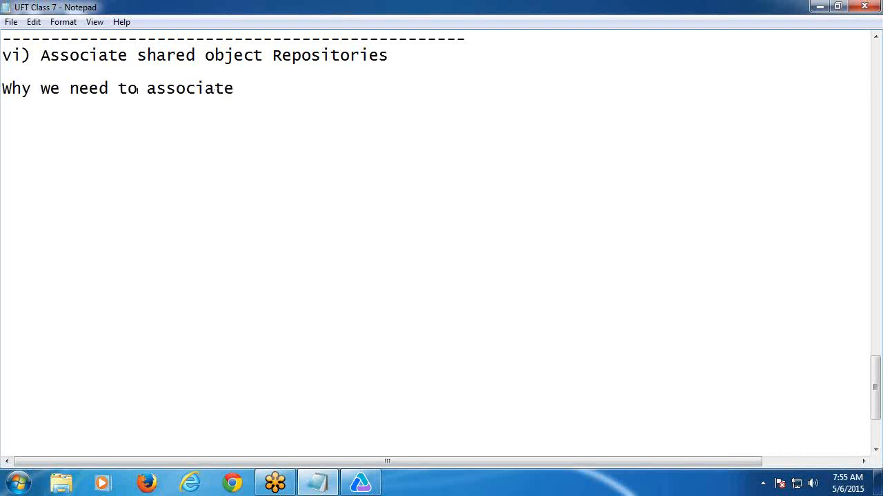
type("shared re")
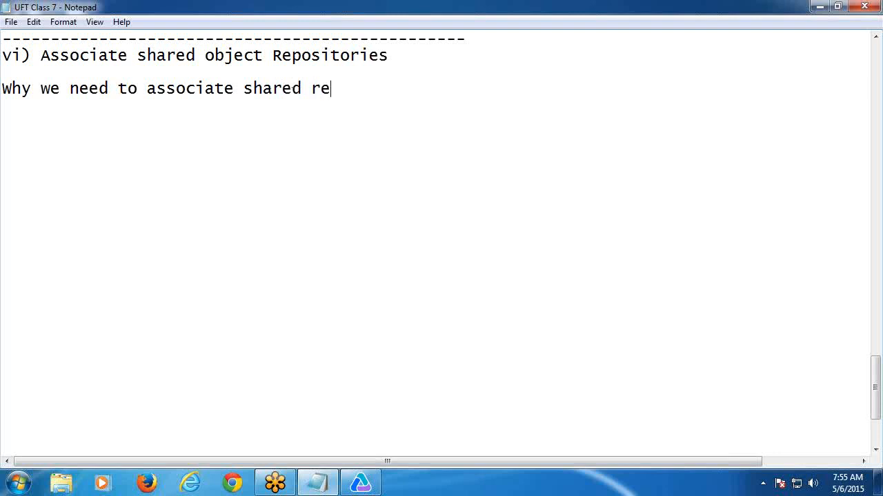
type("positor")
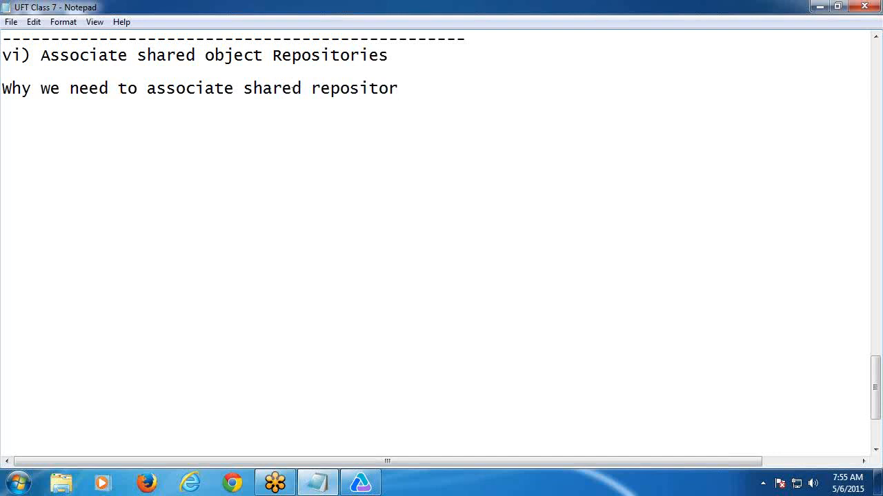
type("y files wit")
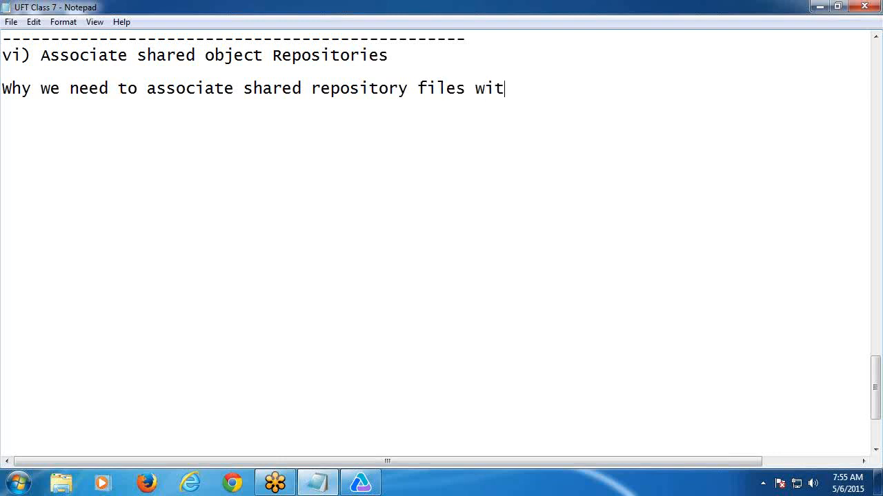
type("h Actions?")
key("Return")
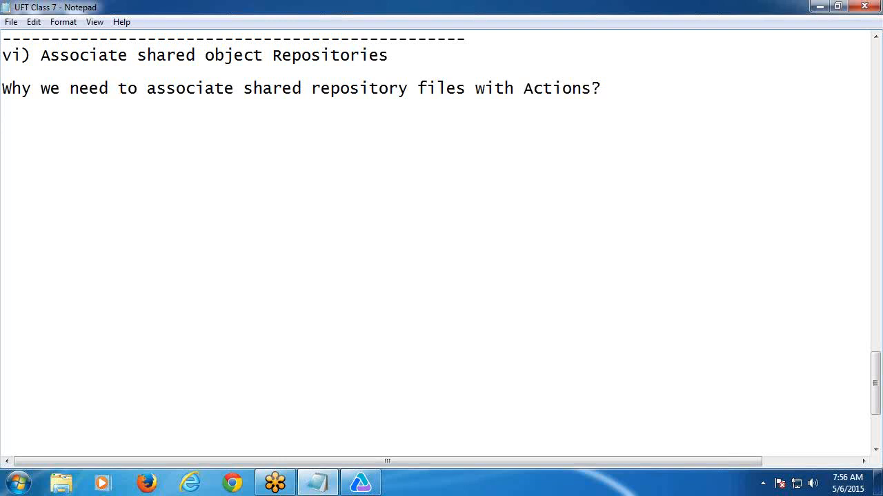
Write the answer "In order to create and execute Tests manually we associate Object Repository manager." below the question.
type("In order ")
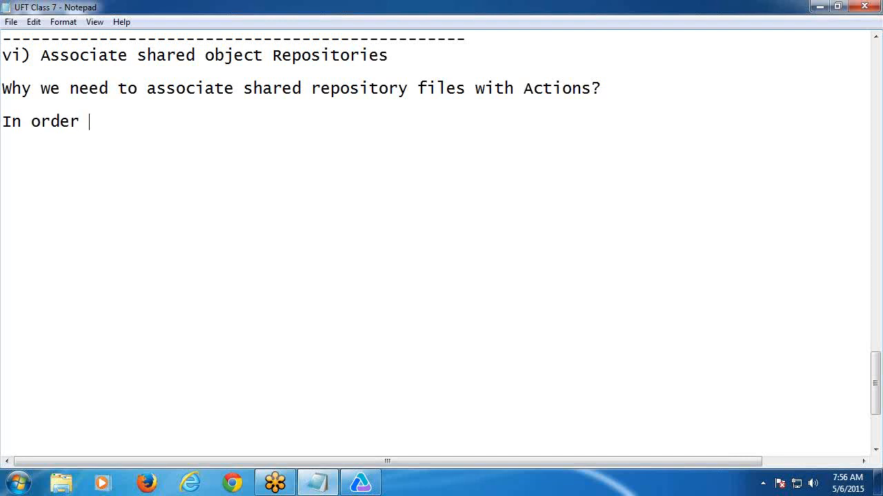
type("to create a")
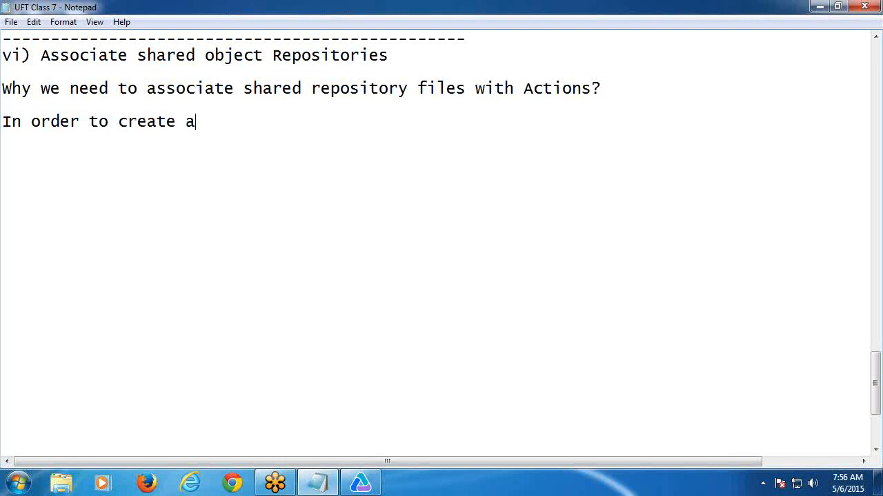
type("nd execute Tests manually we associate")
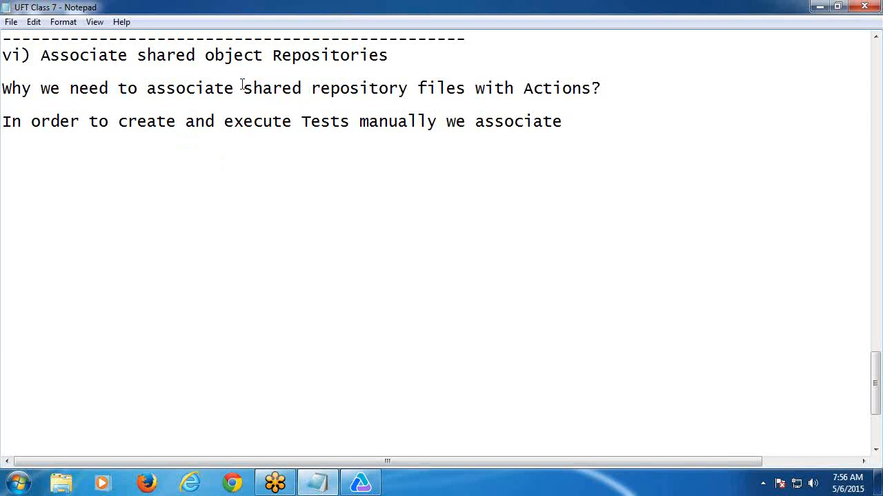
left_click_drag(243, 88, 468, 85)
left_click(467, 86)
left_click(600, 122)
type("Object Repository manager")
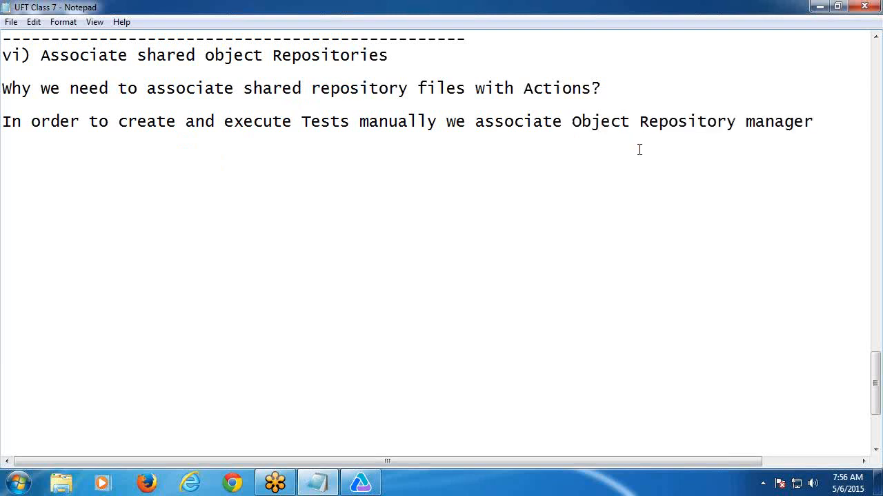
type(".")
Add the line "UFT supports Many to many association" below the answer.
key("Return")
key("Return")
type("Many")
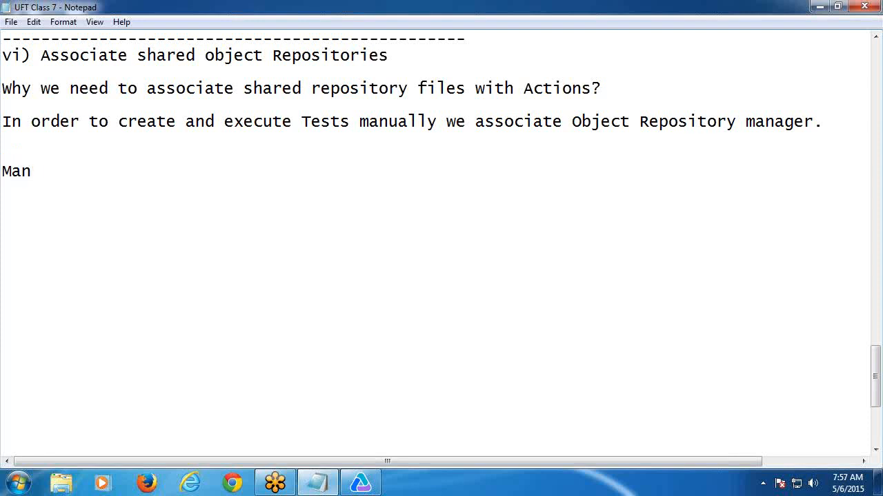
left_click(2, 171)
type("UFT supports")
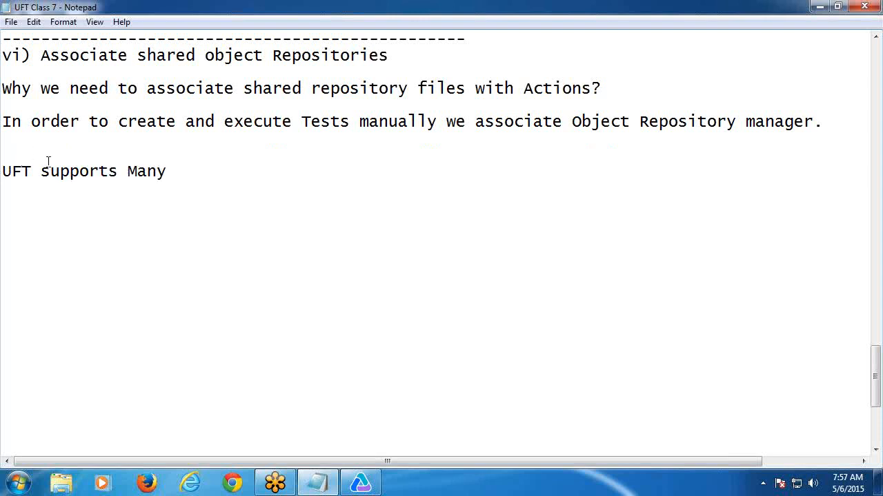
left_click(177, 184)
type("to many a")
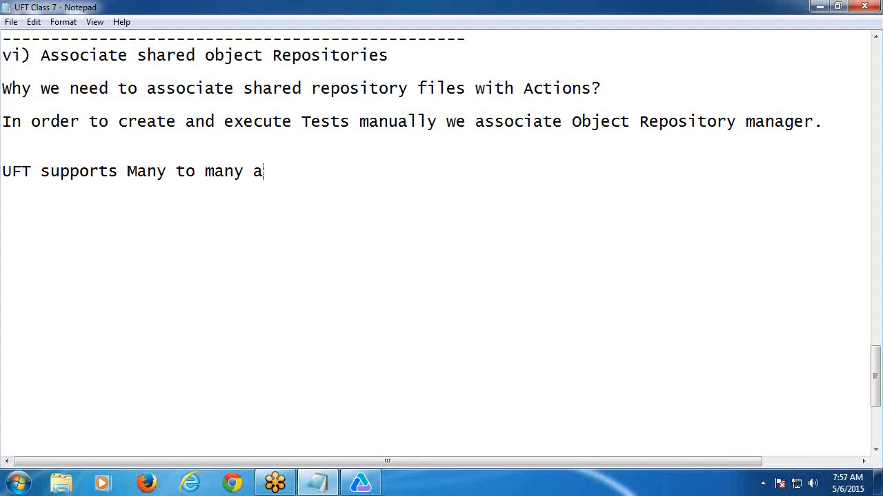
type("ssociation")
List "Action 1" and "Action 2" below the association statement, separated by a blank line.
key("Return")
key("Return")
scroll(166, 179, "down", 3)
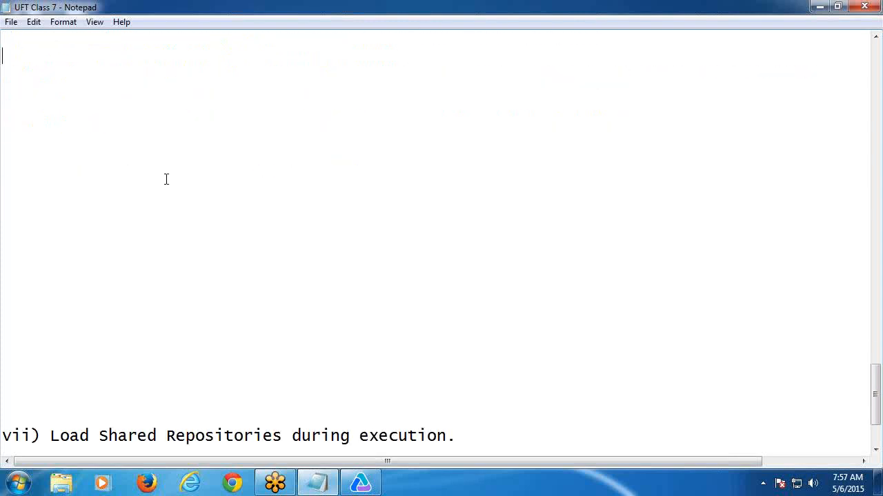
scroll(124, 168, "up", 1)
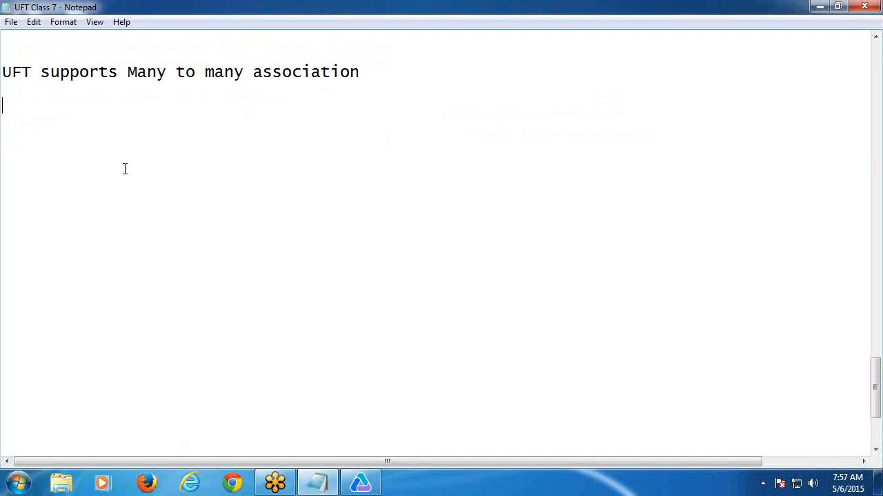
type("Action 1")
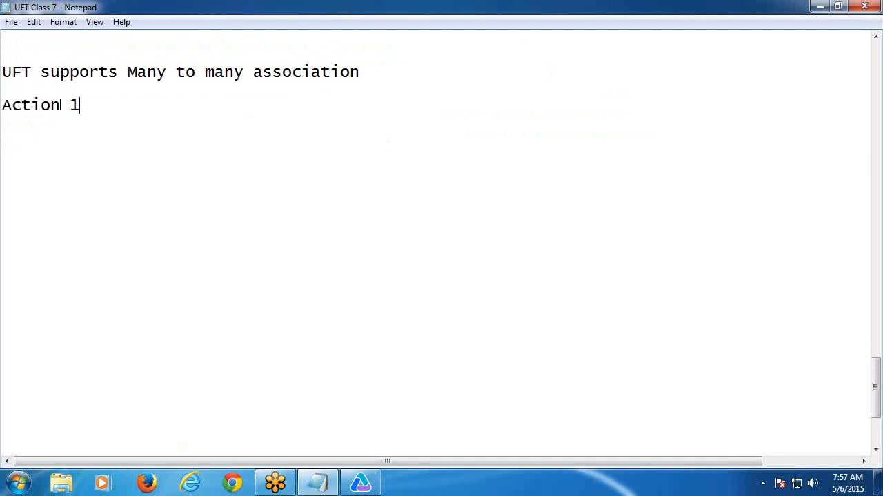
key("Return")
key("Return")
type("Action 2")
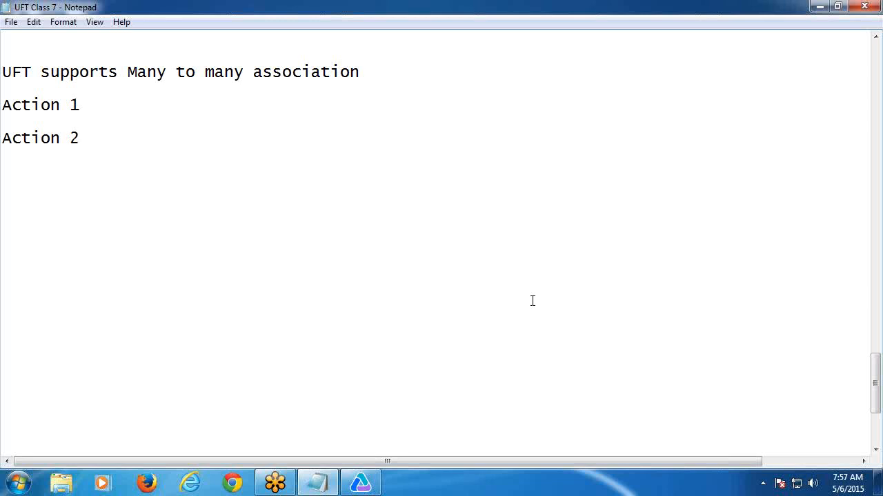
Append "Repository 1, 2" to the Action 1 line.
left_click(126, 104)
key("BackSpace")
key("Tab")
type("Reposit")
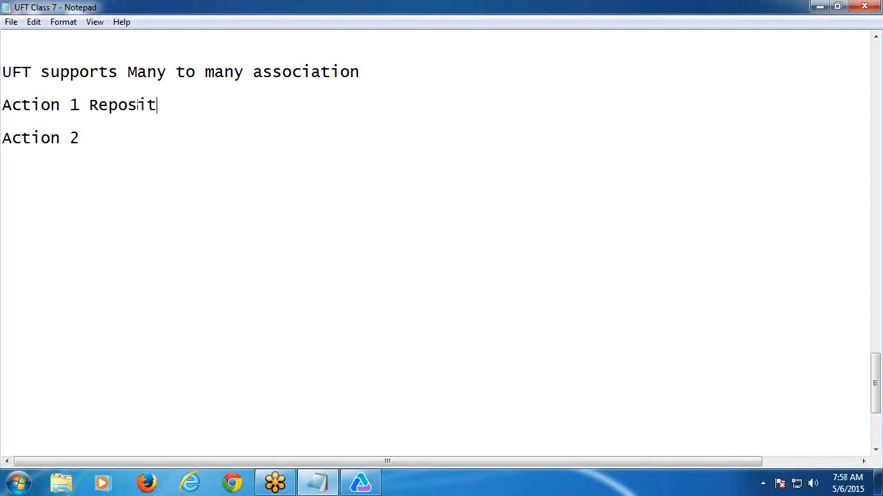
type("ory 1, 2")
Append "Repository 2, 3" to the Action 2 line and add a dashed separator line below it.
left_click(113, 135)
type("Reposito")
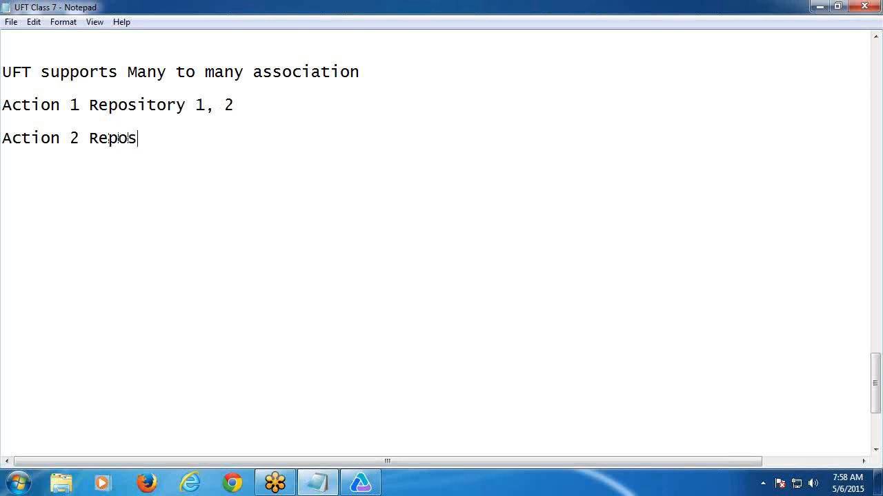
type("ry 2, ")
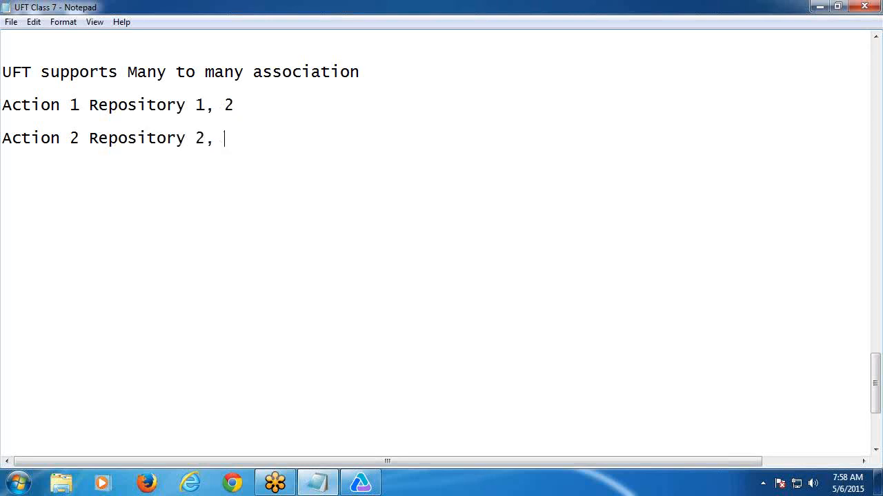
type("3")
key("Return")
type("-------------------------------------")
Remove the extra blank line above "UFT supports Many to many association" and save the notes file.
scroll(40, 122, "up", 1)
left_click(31, 142)
key("Delete")
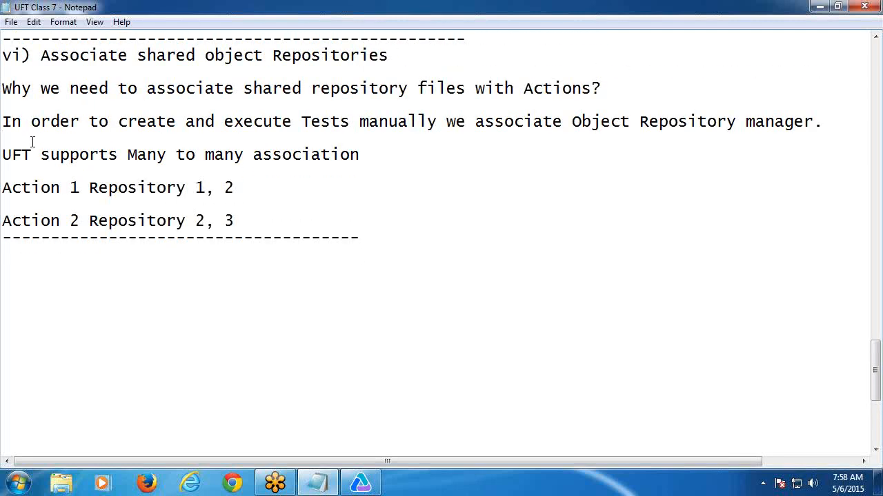
left_click(5, 22)
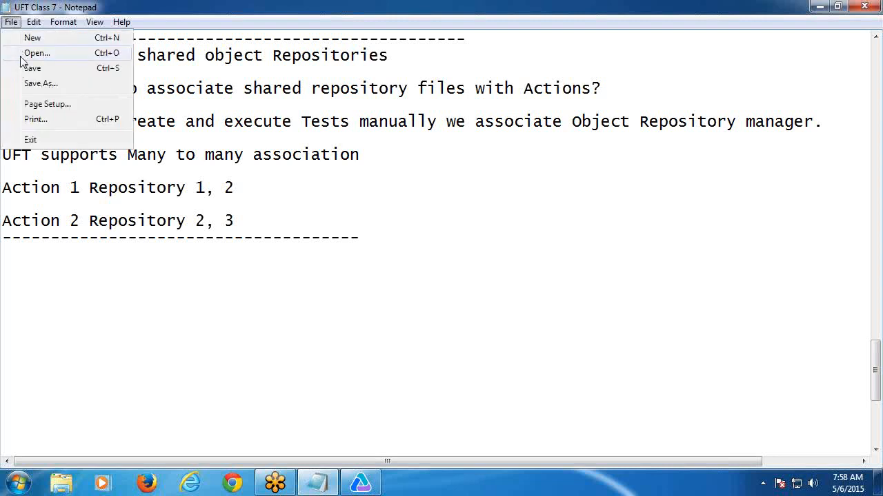
left_click(32, 68)
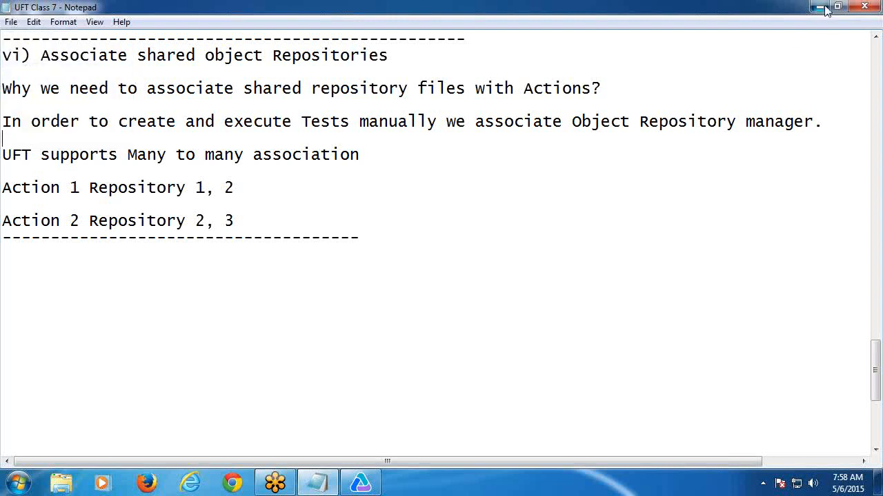
Switch to HP Unified Functional Testing and create a new GUI test named GUITest3, discarding the changes to GUITest2.
left_click(819, 6)
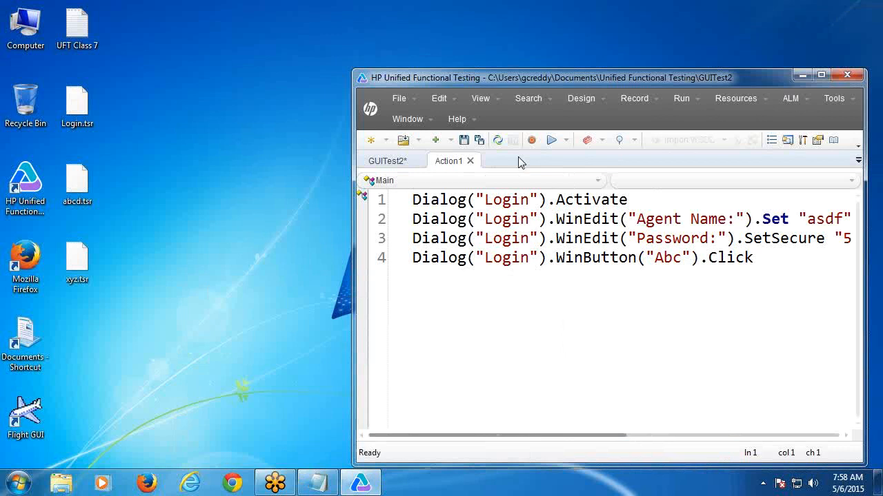
left_click(371, 141)
left_click(551, 356)
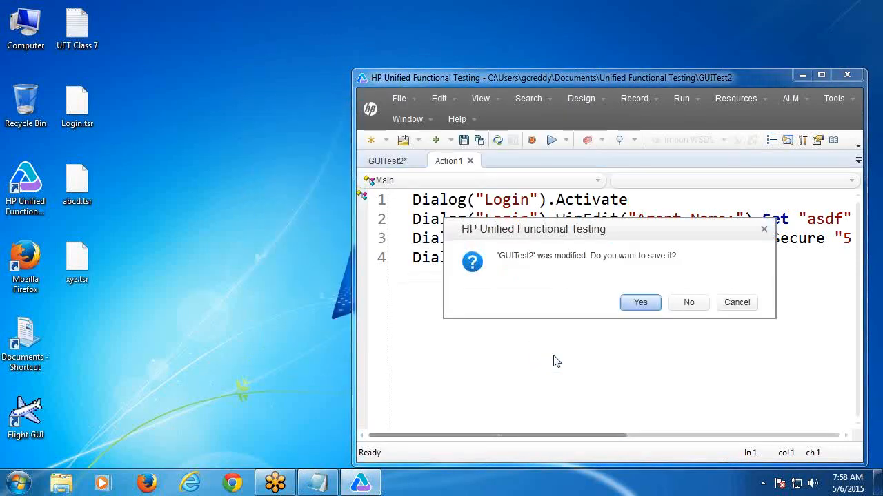
left_click(691, 305)
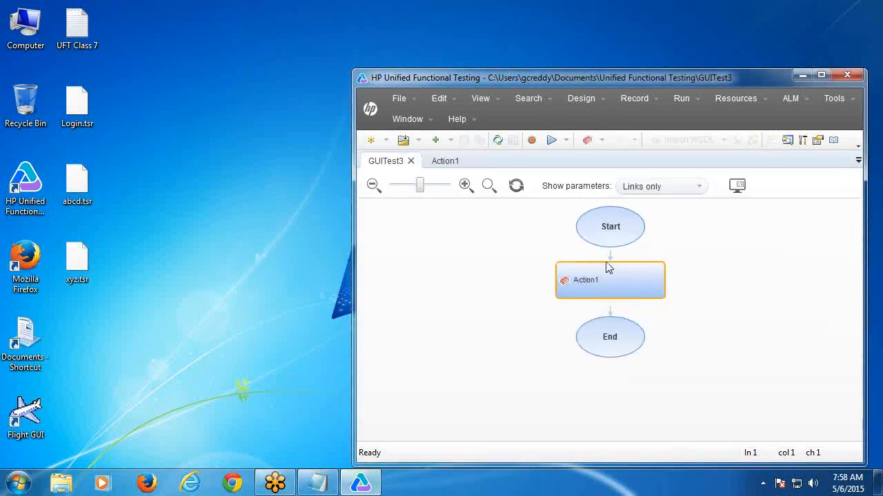
Open Action1 of GUITest3, switch to the UFT Class 7 notes in Notepad, and save the file.
left_click(444, 161)
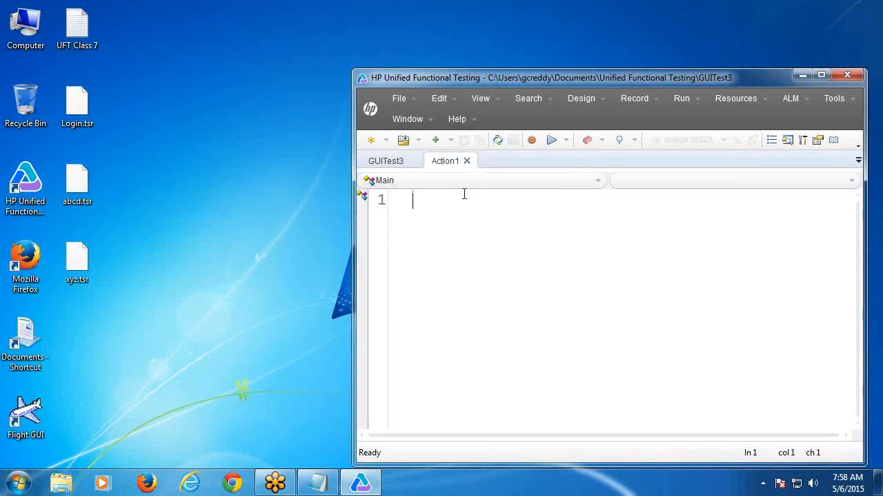
left_click(317, 483)
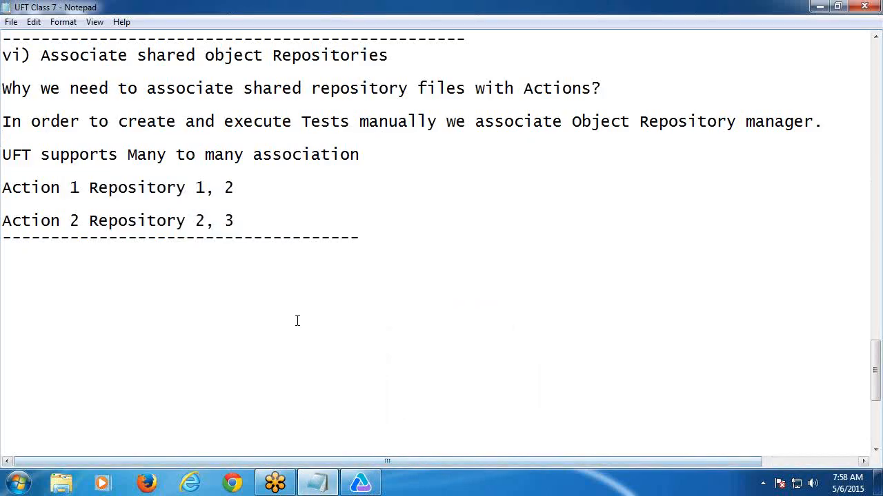
scroll(299, 319, "up", 3)
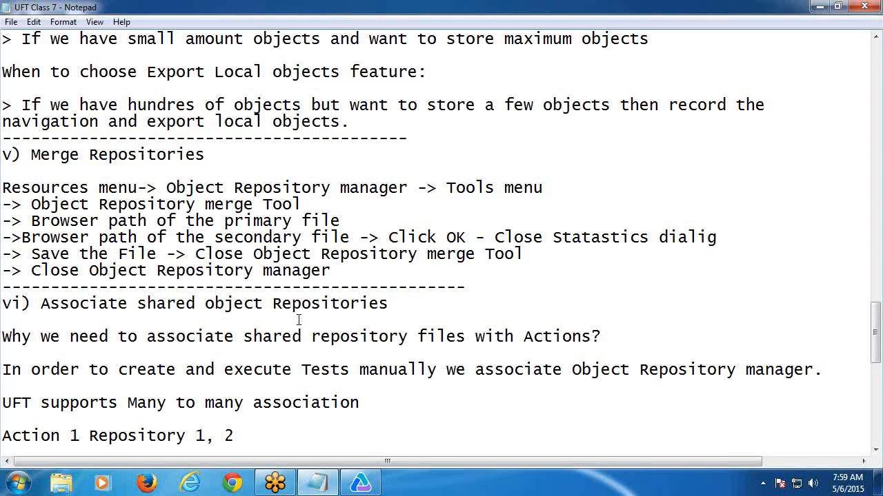
scroll(310, 313, "down", 3)
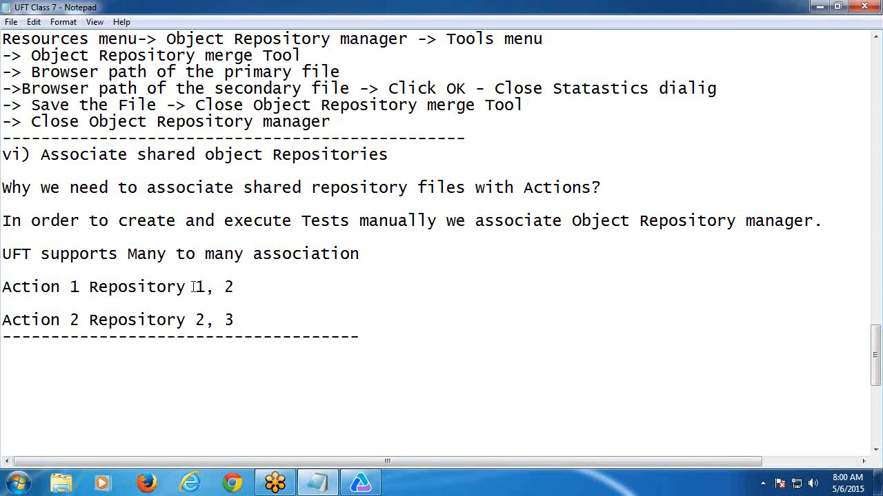
left_click(12, 21)
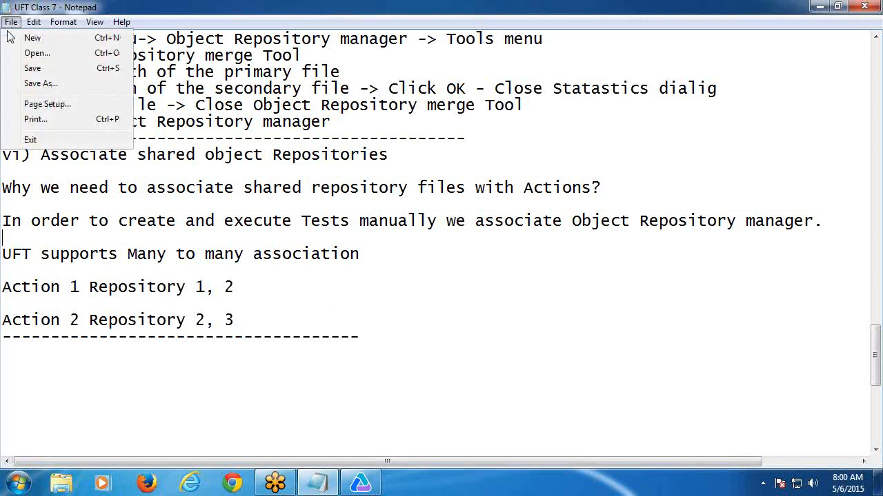
left_click(38, 63)
Delete the blank lines between the separator ending section vi and the heading "vii) Load Shared Repositories during execution.".
scroll(175, 211, "down", 5)
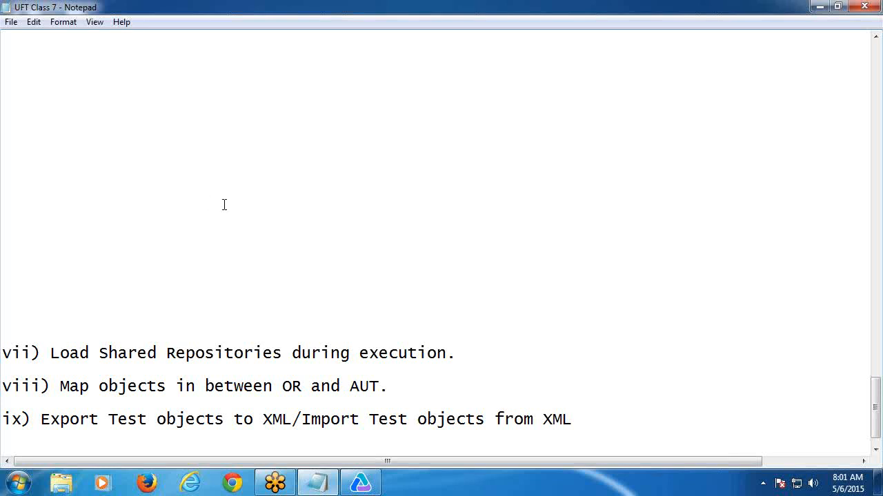
scroll(224, 204, "up", 10)
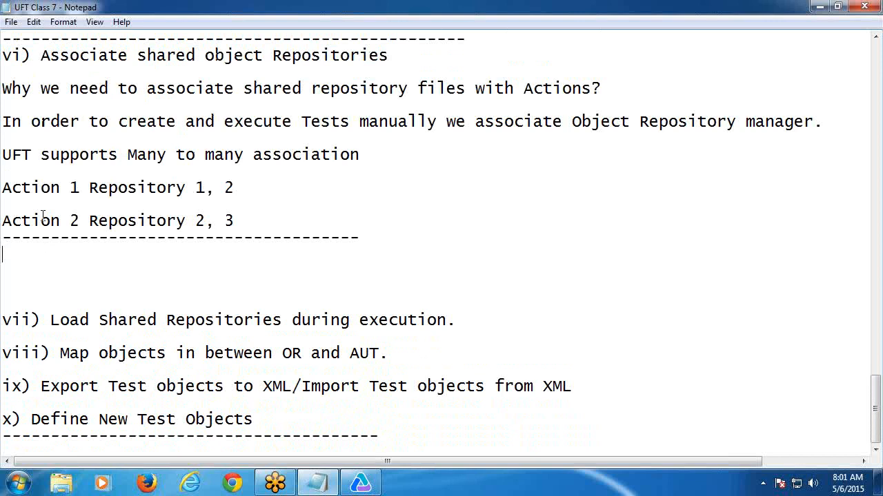
key("Delete")
key("Delete")
key("Delete")
key("Delete")
left_click(475, 321)
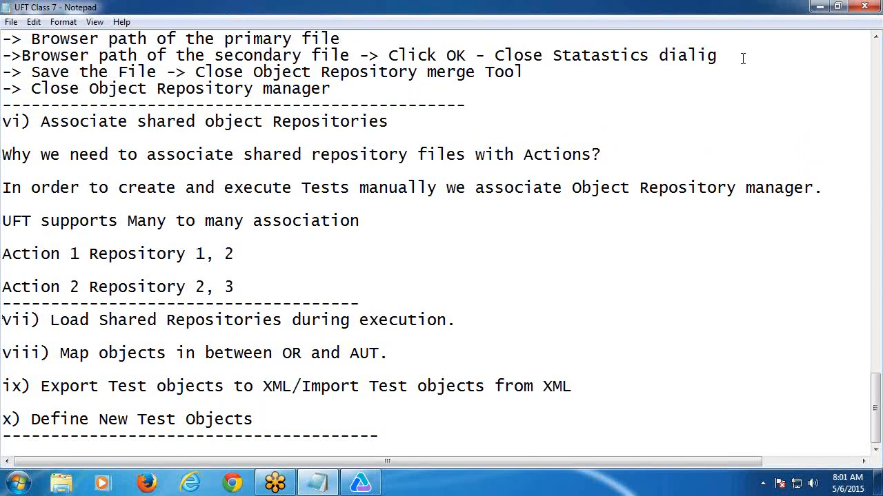
Add a "Navigation:" heading with a dashed underline and several blank lines below "Action 2 Repository 2, 3".
left_click(817, 9)
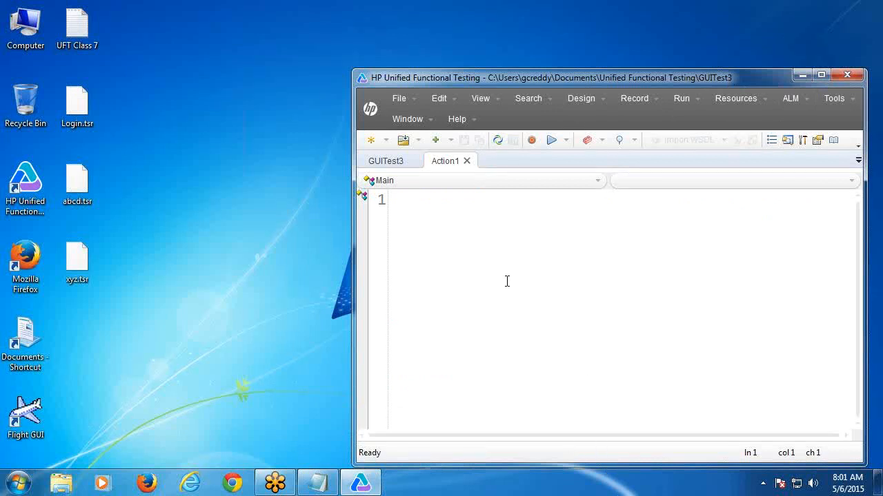
left_click(317, 486)
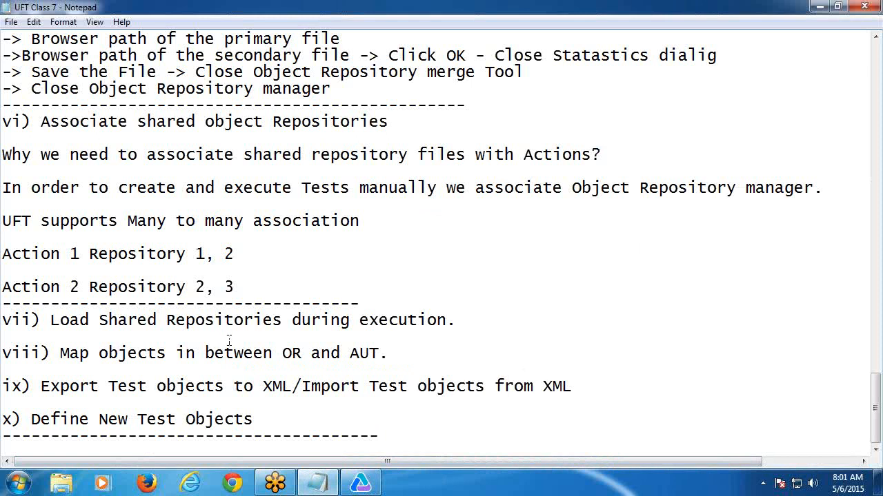
key("Return")
key("Return")
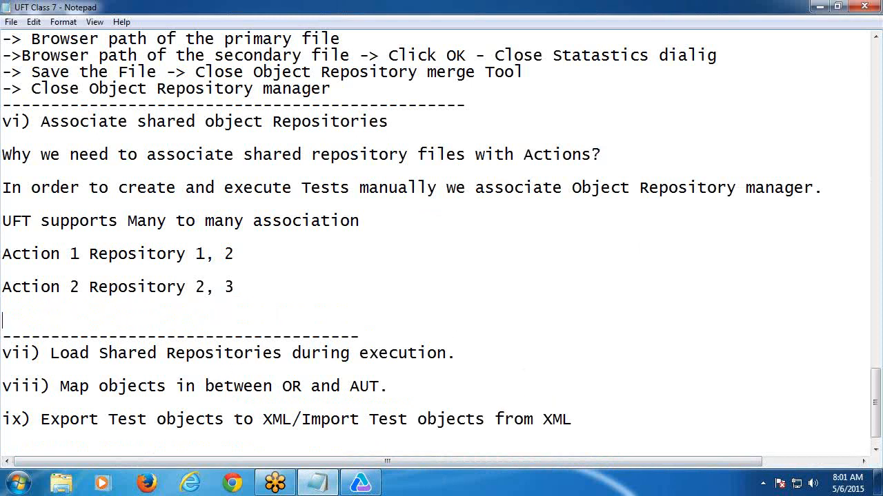
type("Navigation")
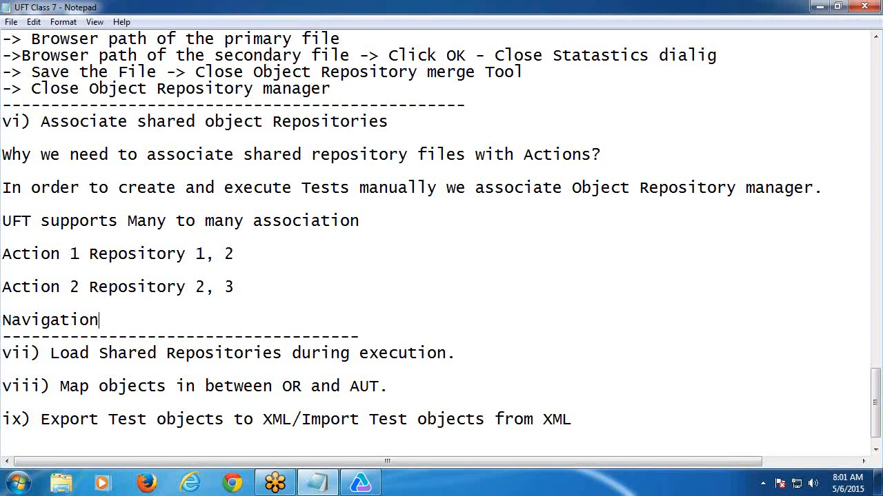
type(":")
key("Return")
type("--------------")
key("Return")
key("Return")
key("Return")
key("Return")
key("Return")
key("Return")
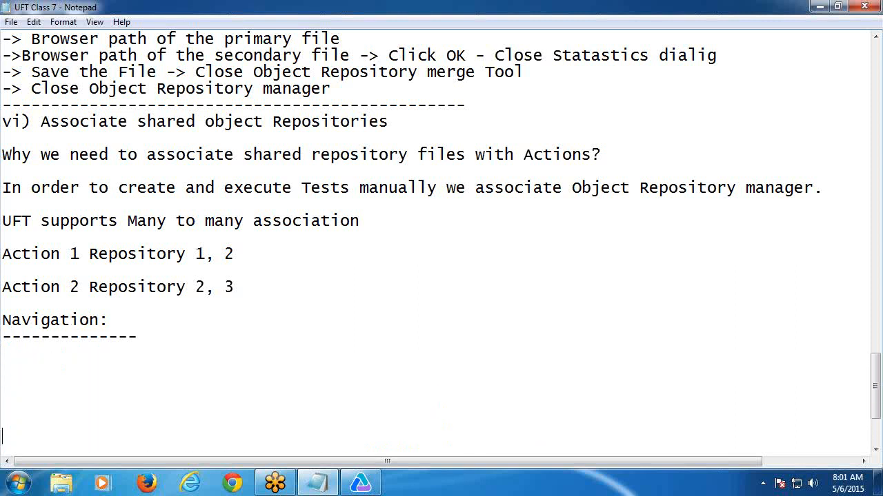
key("Return")
key("Return")
Switch to HP Unified Functional Testing and add Login.tsr from the Desktop to GUITest3's associated repositories.
left_click(818, 7)
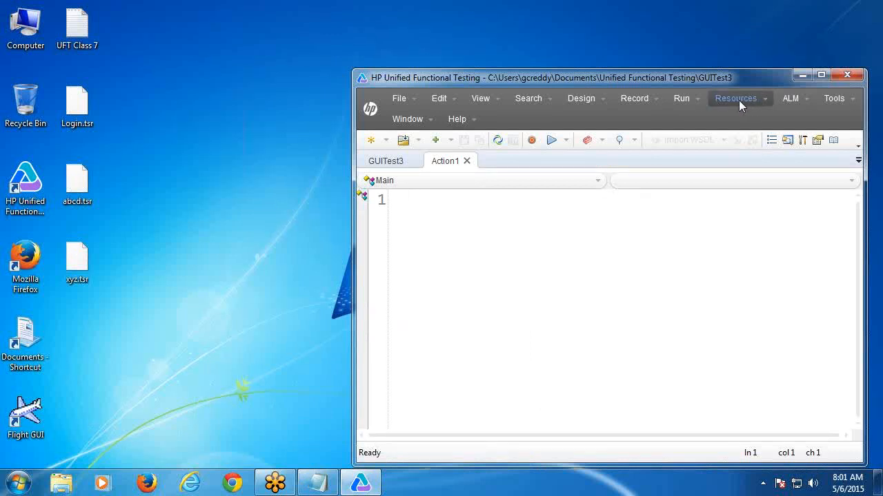
left_click(739, 103)
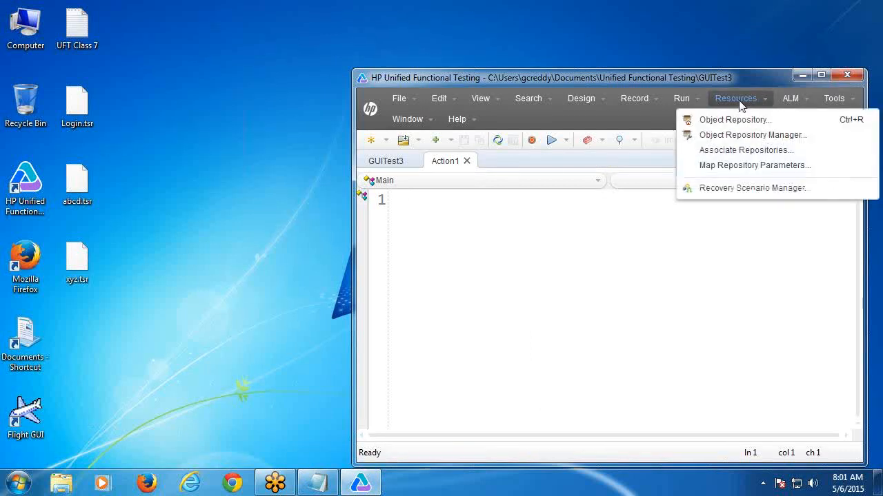
left_click(737, 152)
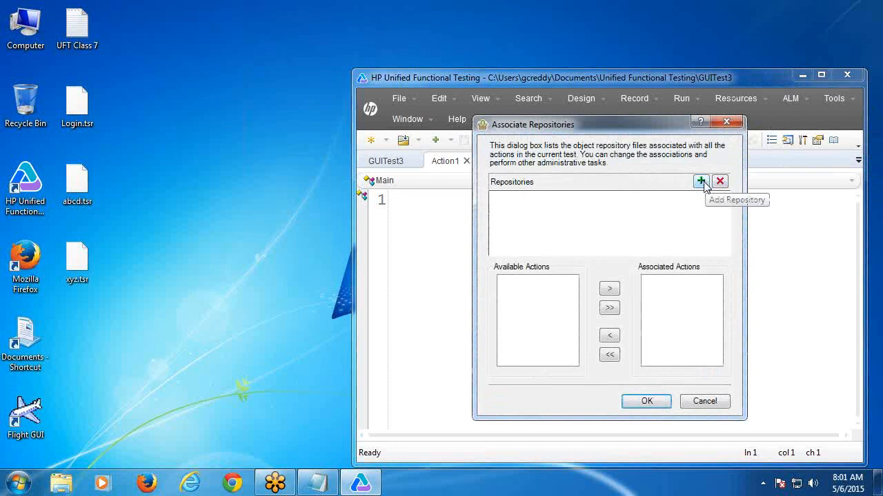
left_click(701, 182)
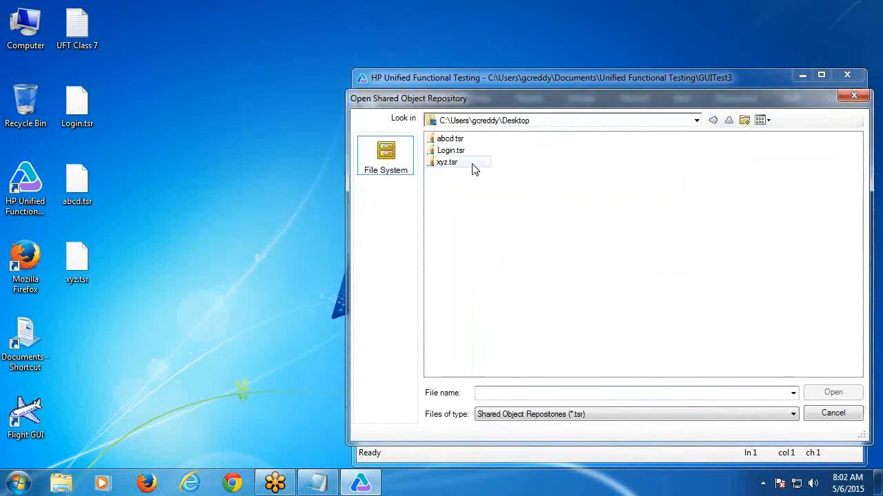
left_click(463, 152)
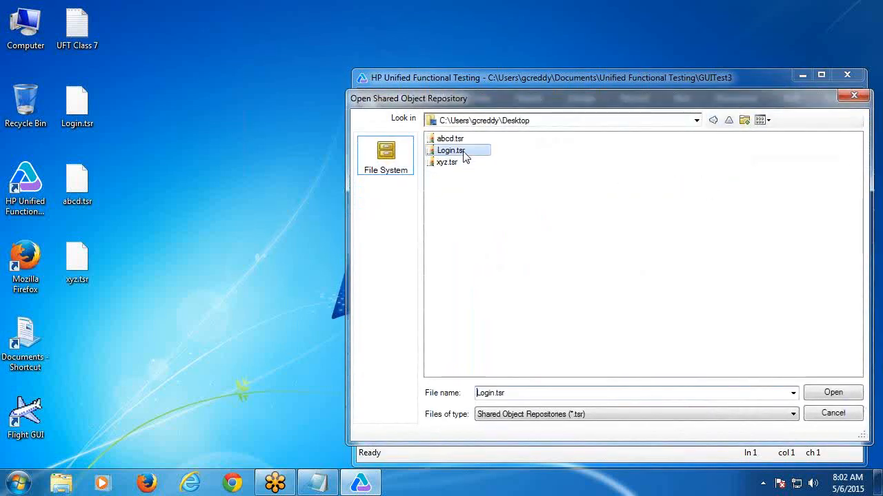
left_click(831, 394)
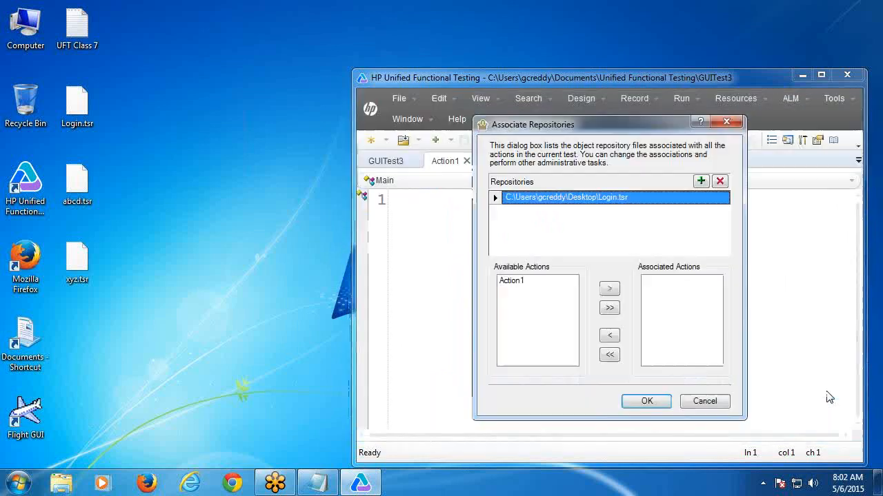
Associate the Login.tsr repository with Action1 and confirm the association.
left_click(509, 287)
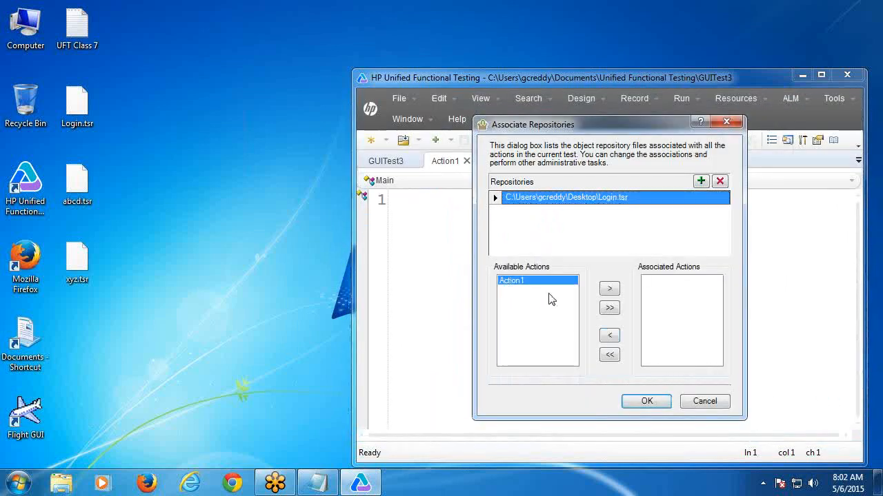
left_click(609, 293)
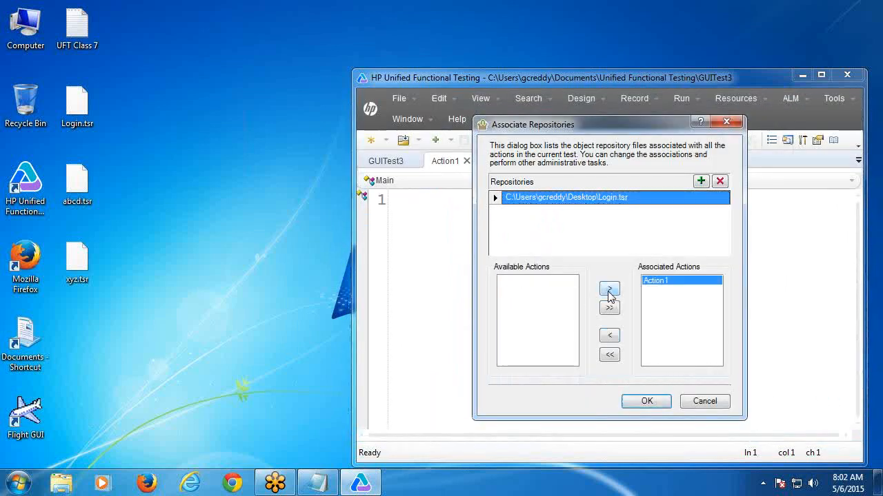
left_click(646, 403)
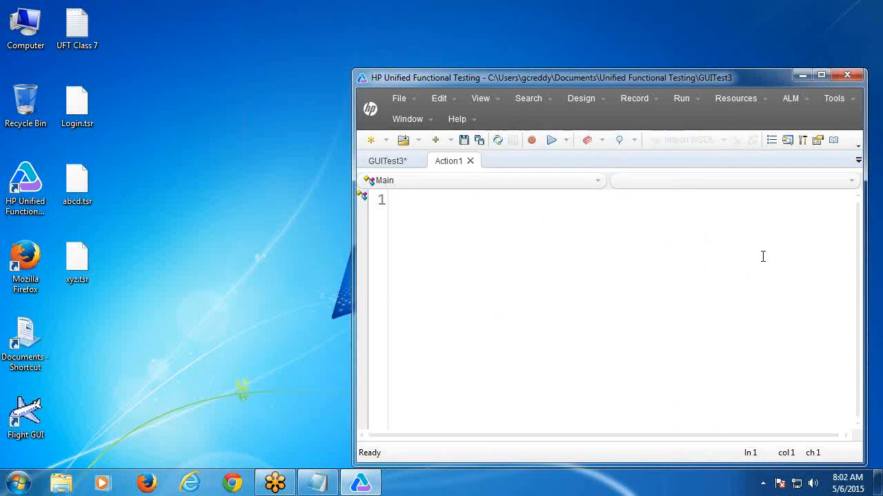
Examine Action1's object repository for the shared Login objects and the export options for local objects, and close it.
left_click(725, 98)
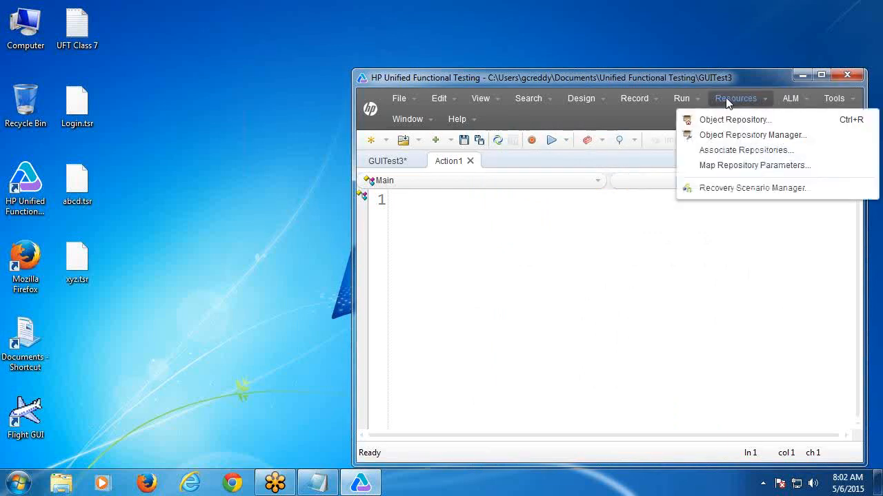
left_click(725, 121)
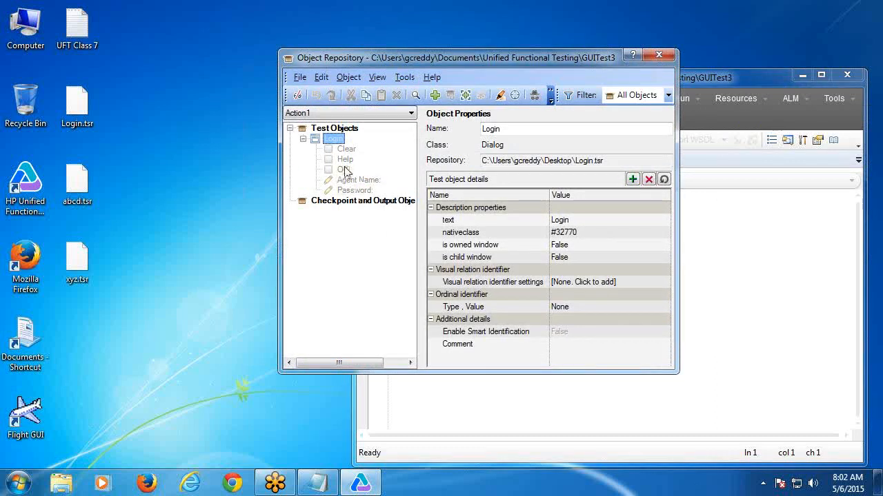
left_click(299, 77)
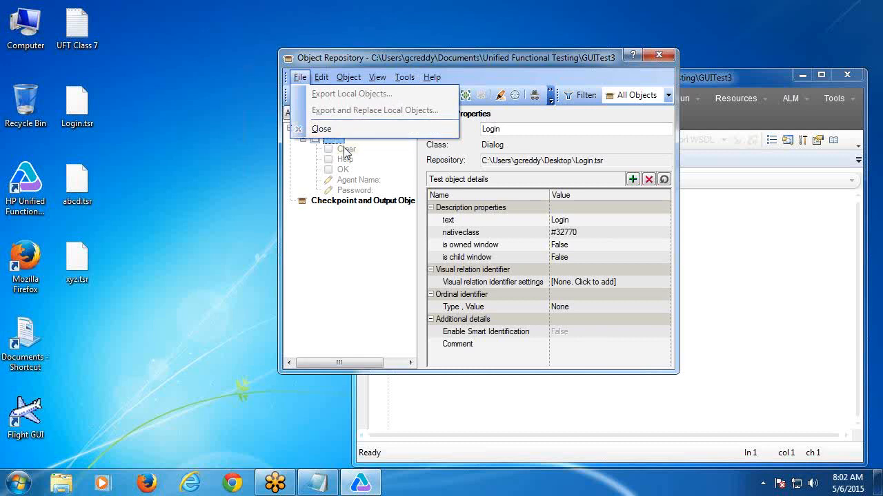
left_click(358, 231)
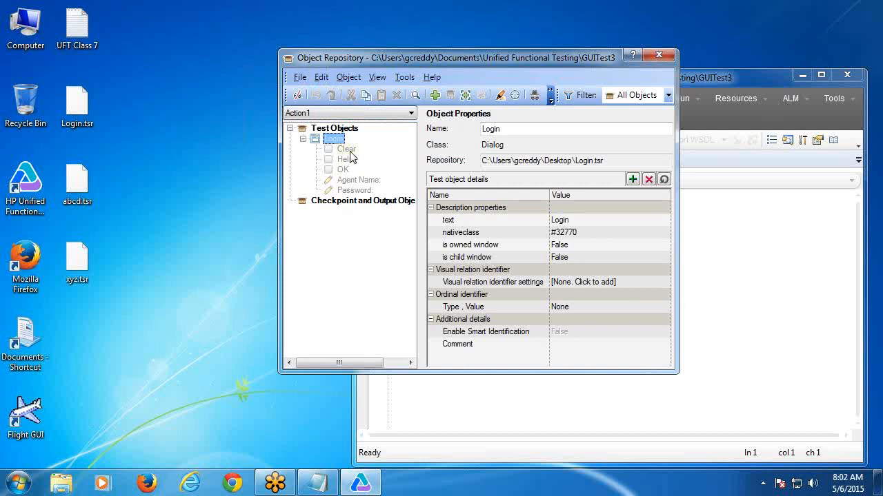
left_click(660, 56)
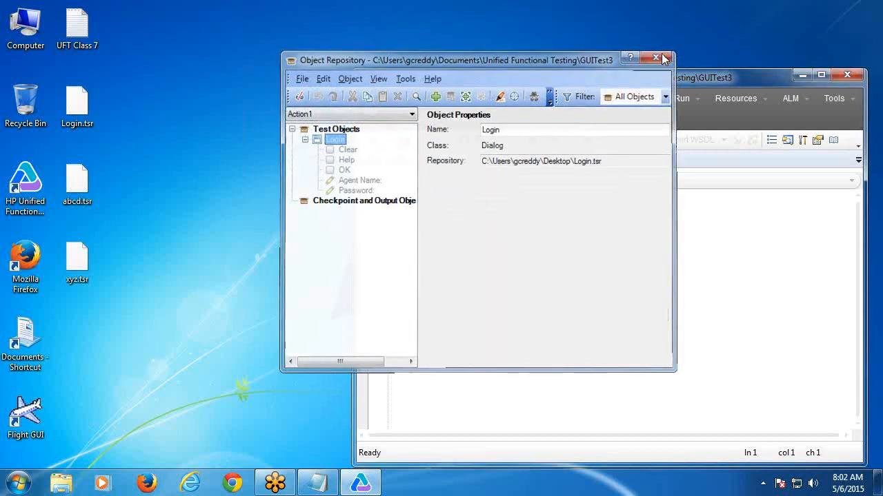
Create a new GUI Test named GUITest4 without saving GUITest3, and open its Action1 script.
left_click(372, 142)
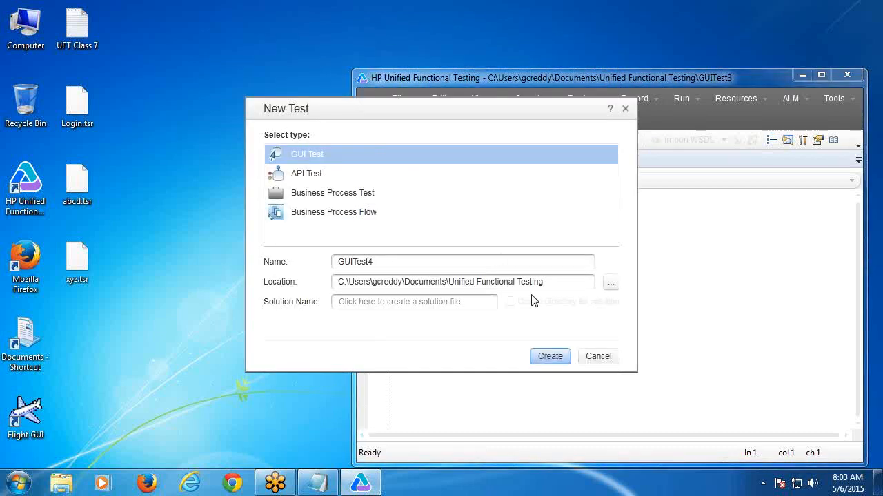
left_click(549, 356)
left_click(687, 303)
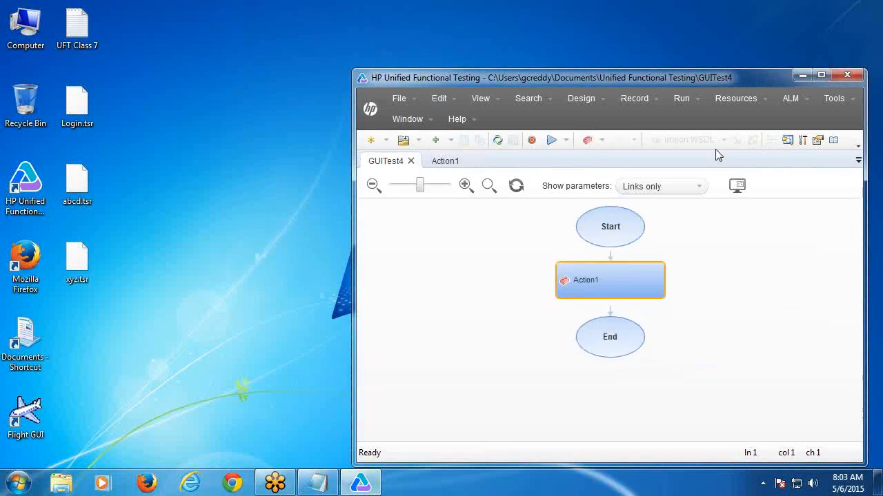
left_click(452, 161)
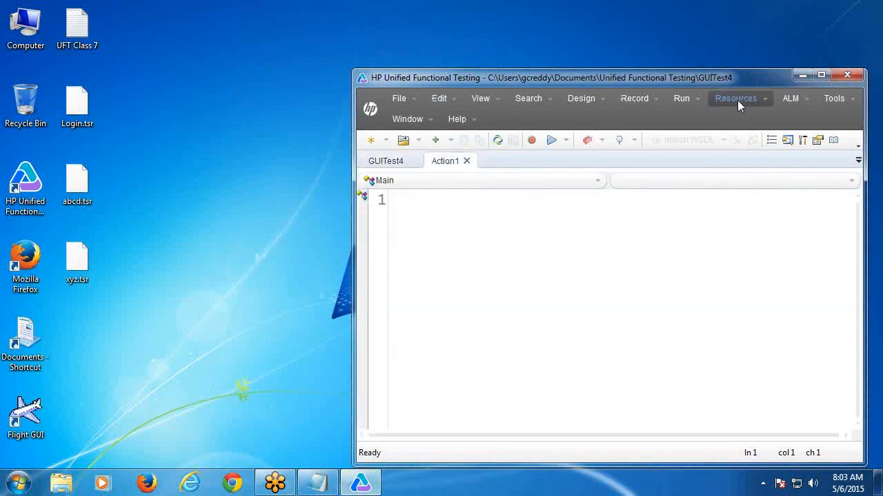
Check the test objects in the object repository of GUITest4's Action1 and close it.
left_click(737, 100)
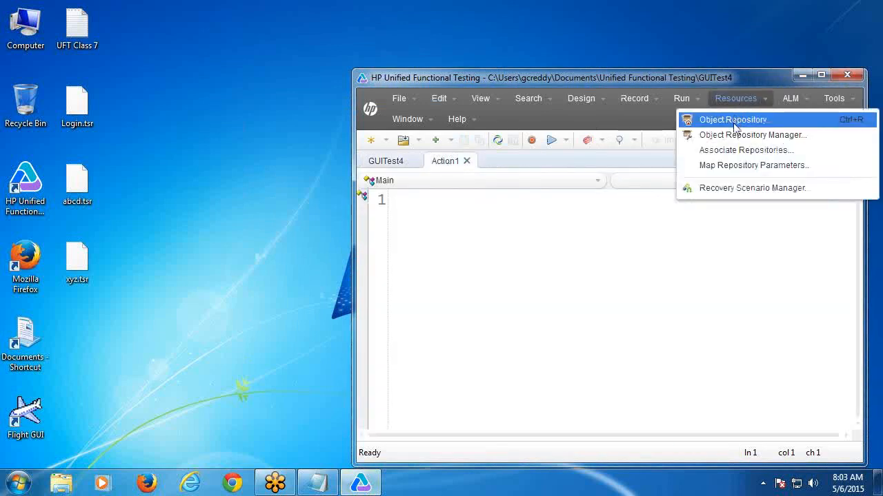
left_click(735, 125)
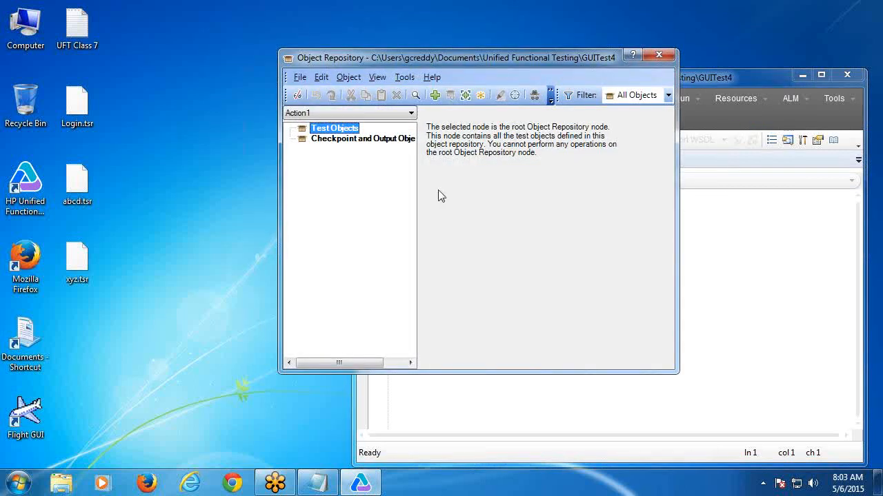
left_click(659, 55)
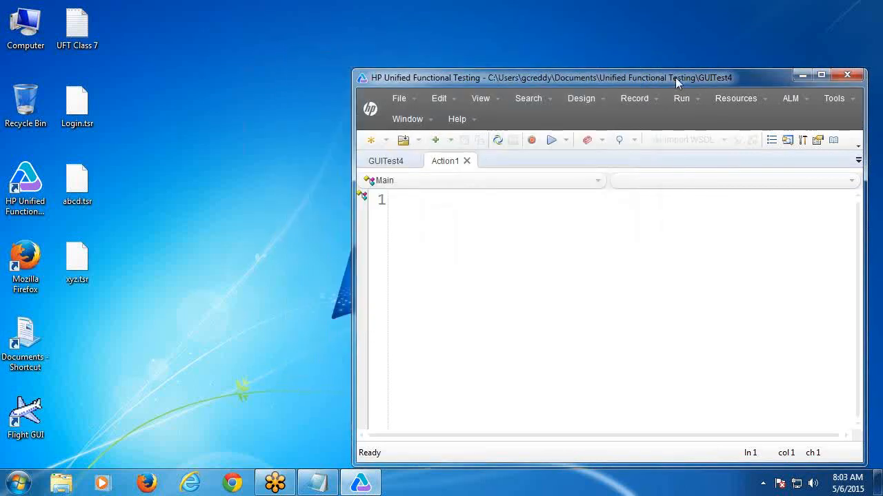
Associate the Login.tsr shared repository from the Desktop with GUITest4's Action1 and confirm the association.
left_click(727, 100)
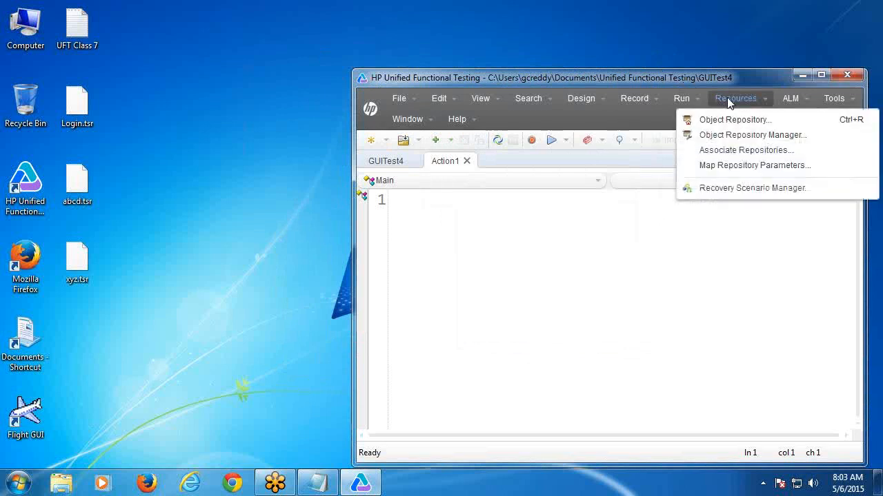
left_click(729, 151)
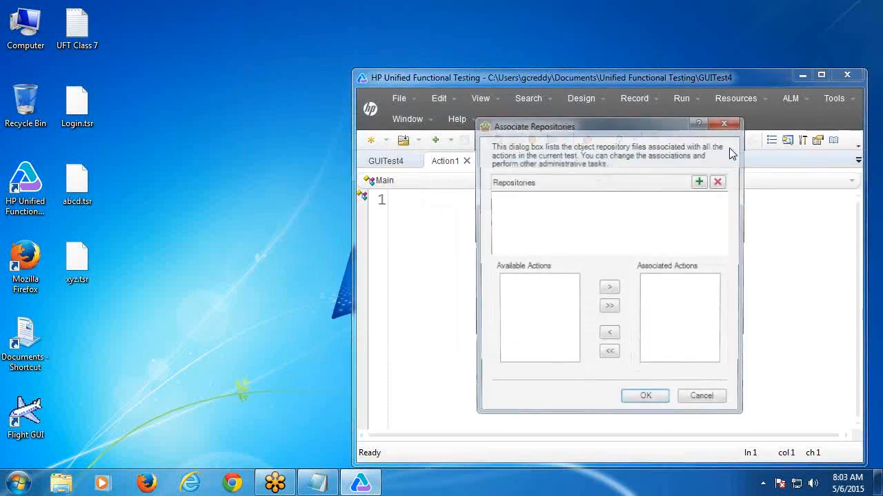
left_click(700, 182)
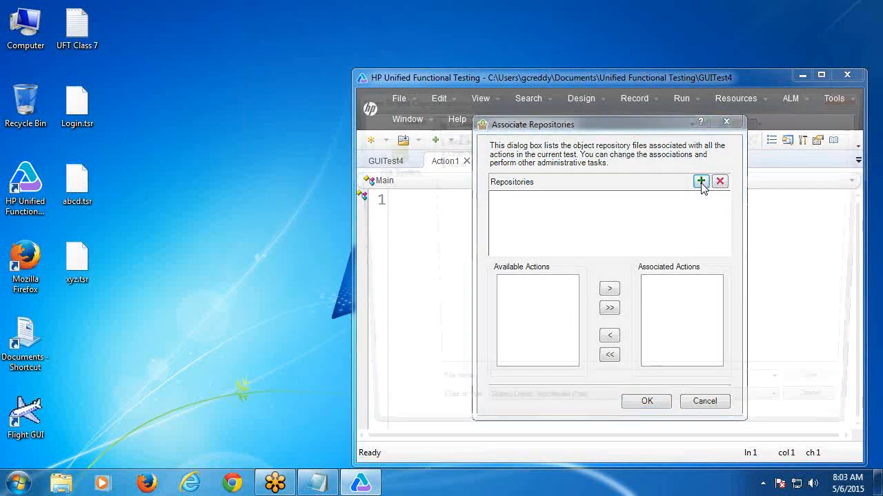
left_click(463, 151)
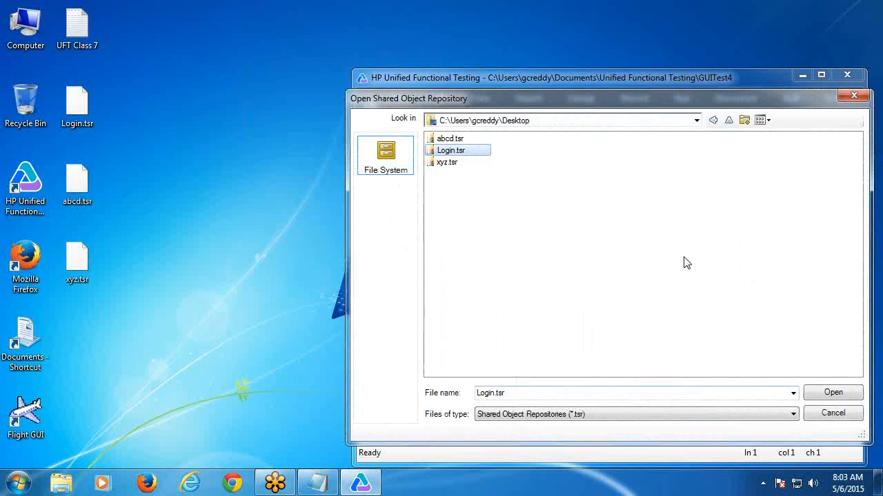
left_click(832, 393)
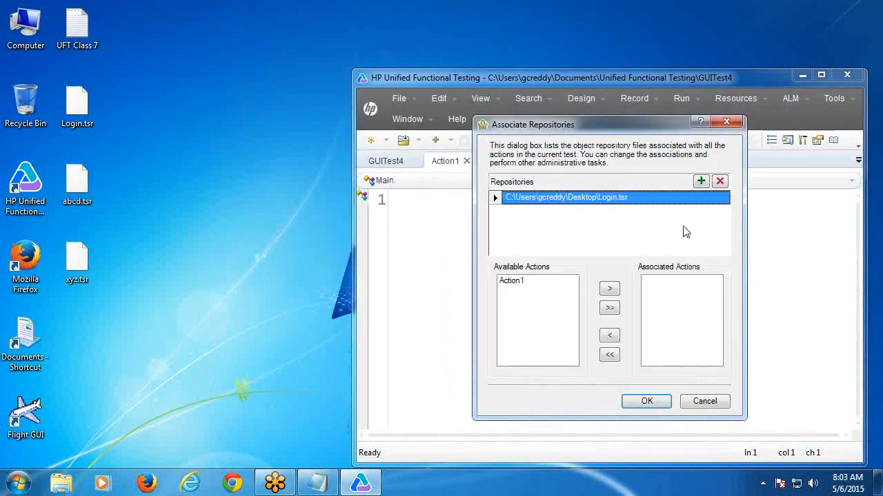
left_click_drag(524, 284, 523, 288)
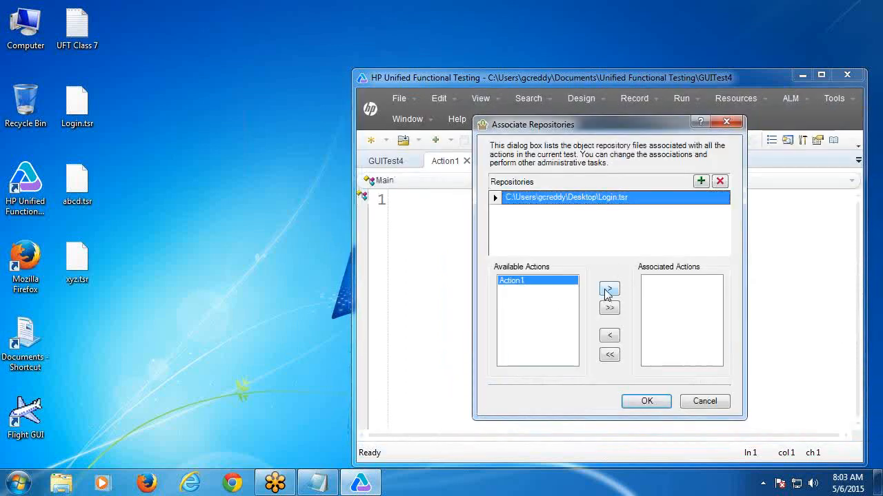
left_click(607, 289)
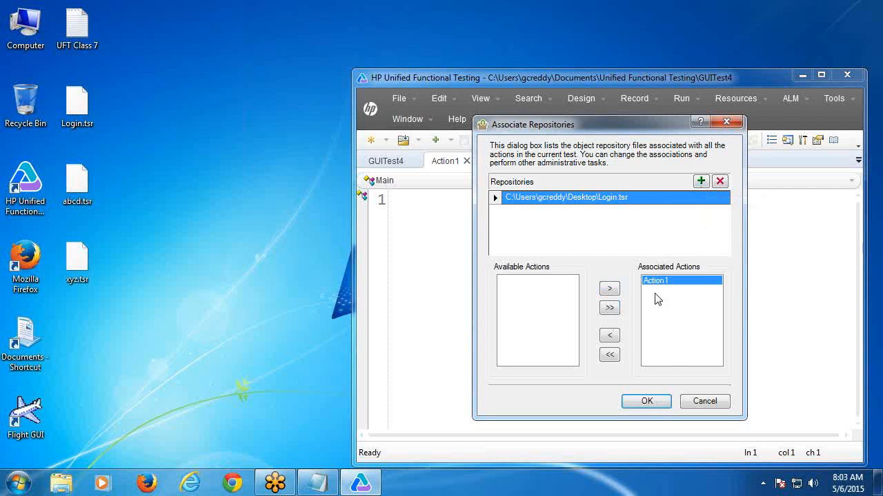
left_click(646, 400)
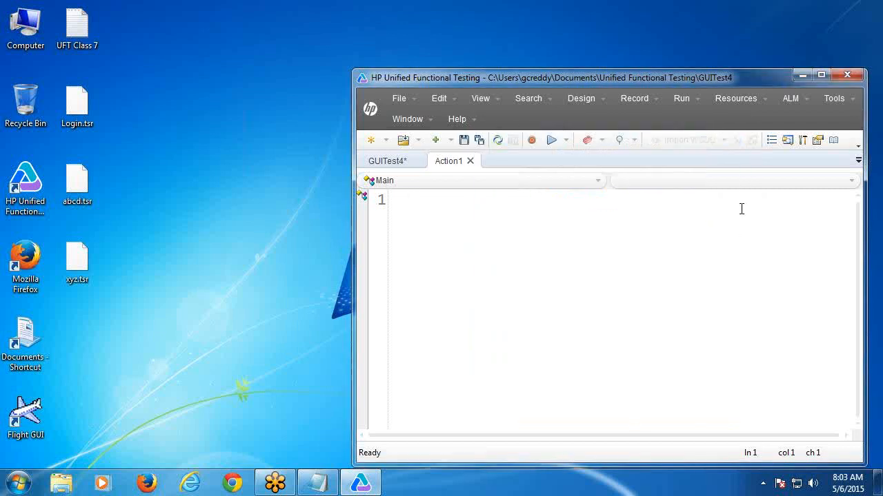
Examine the shared Login objects and local object export options in GUITest4's Action1 object repository, and close it.
left_click(734, 100)
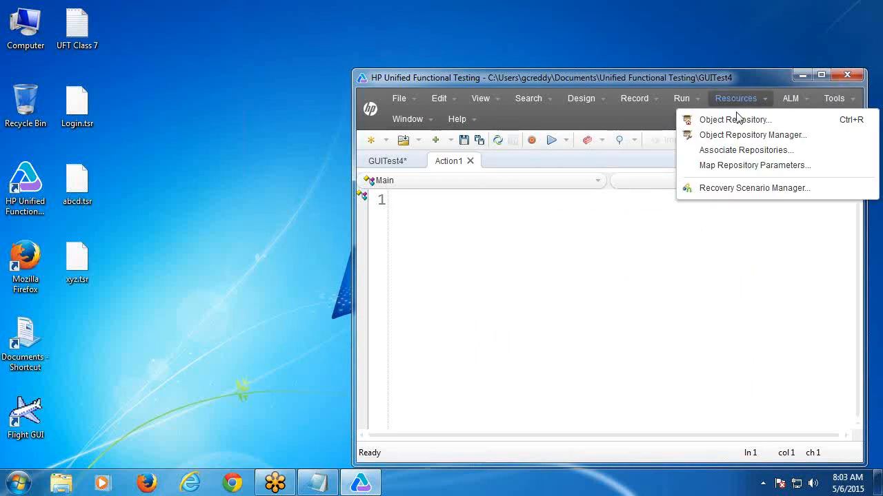
left_click(736, 123)
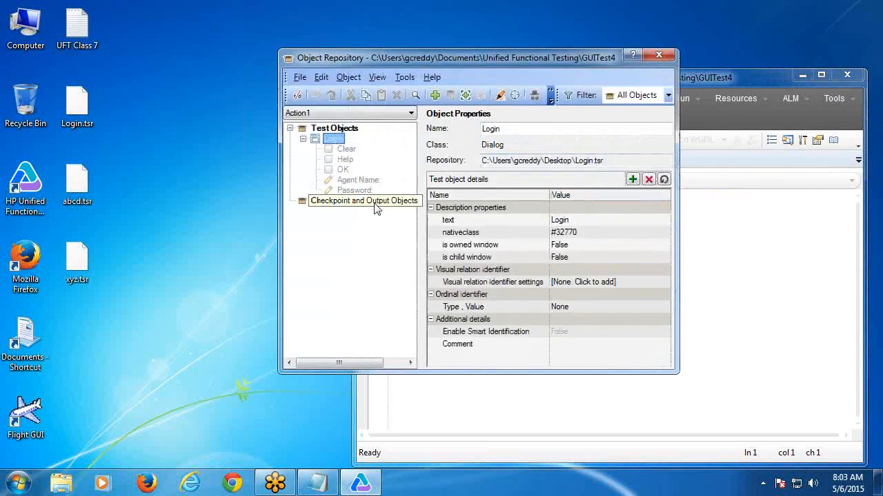
left_click(317, 137)
left_click(300, 77)
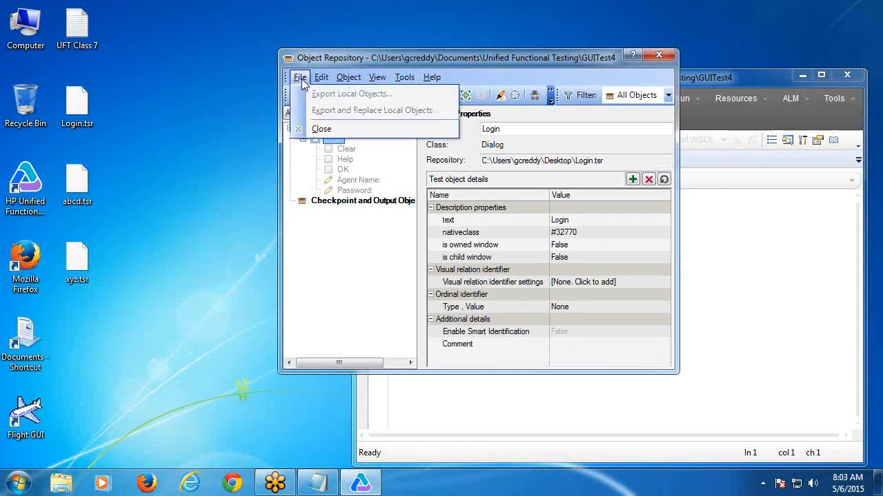
left_click(394, 161)
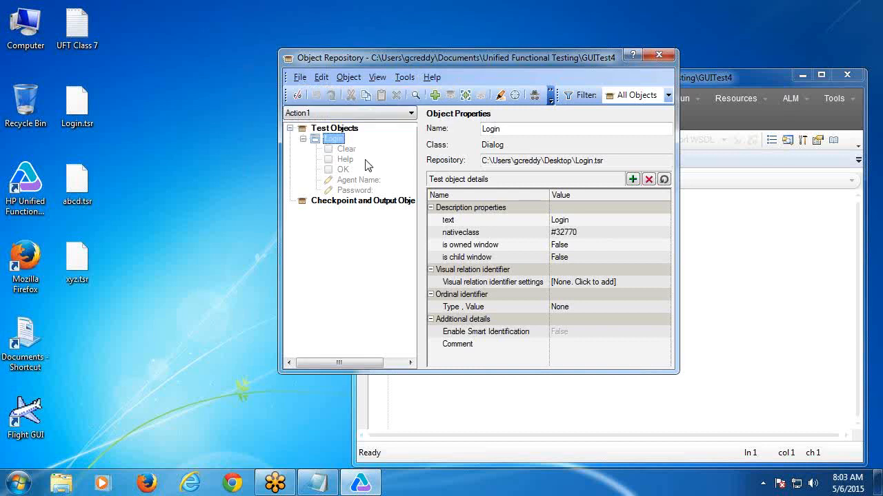
left_click(660, 55)
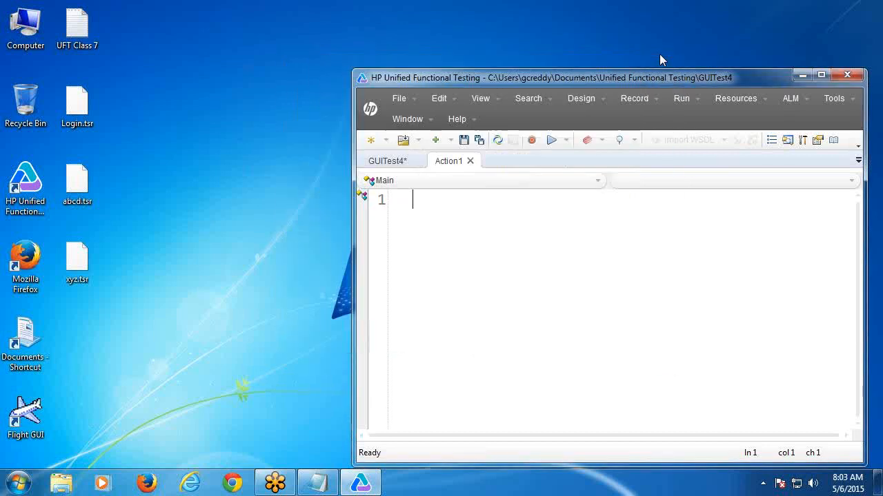
Create a new GUI Test without saving GUITest4, and open the new test's Action1 script.
left_click(729, 101)
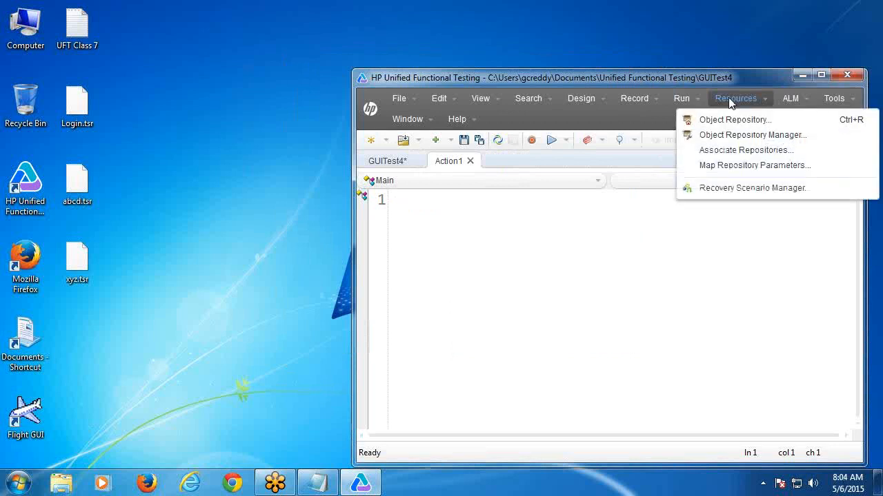
left_click(477, 233)
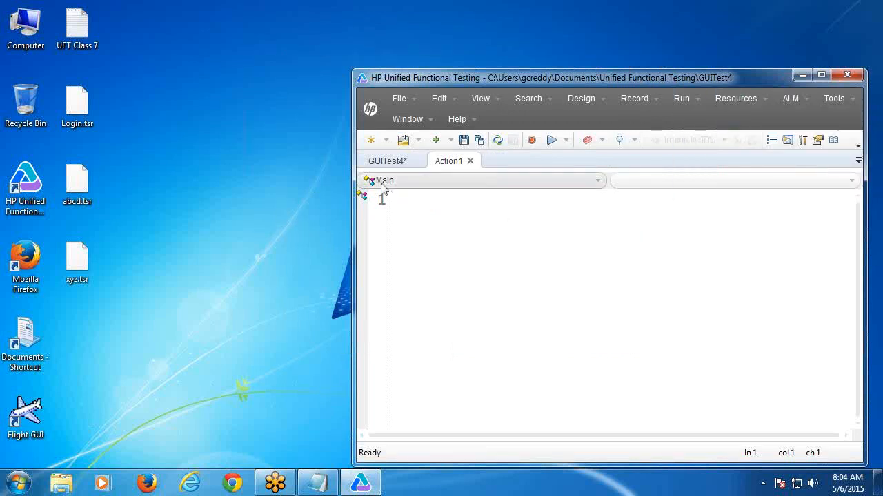
left_click(371, 140)
left_click(542, 358)
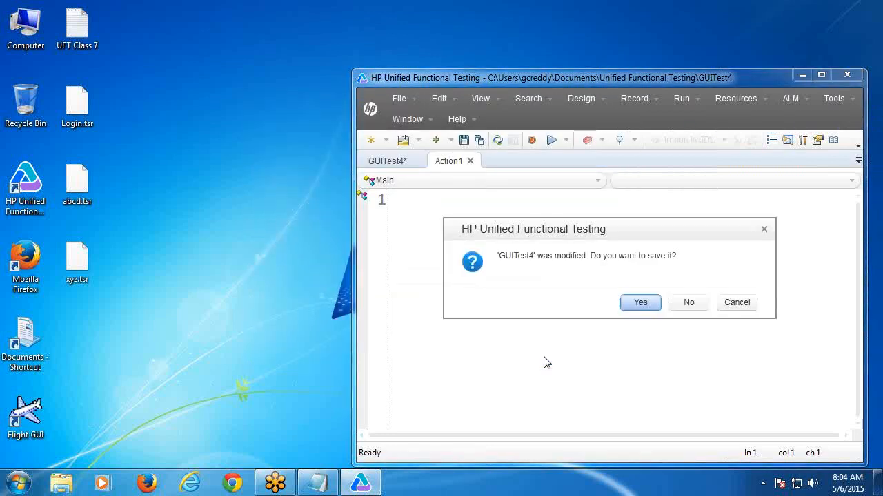
left_click(689, 305)
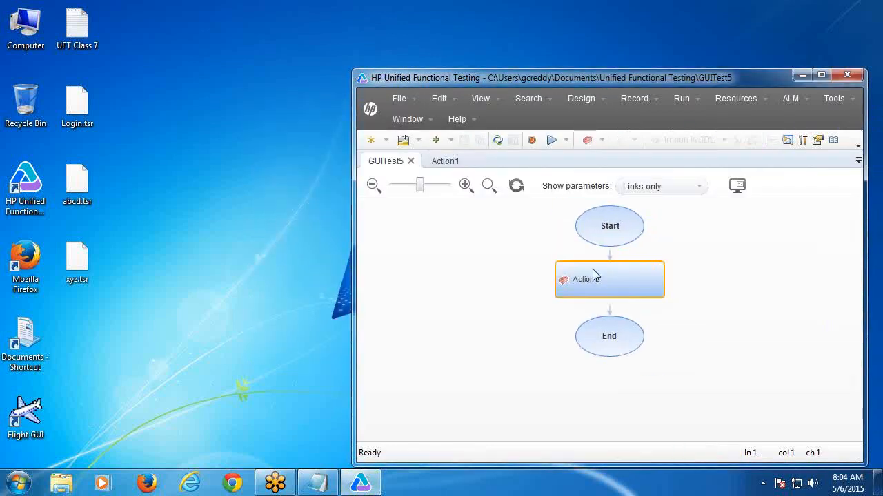
left_click(445, 163)
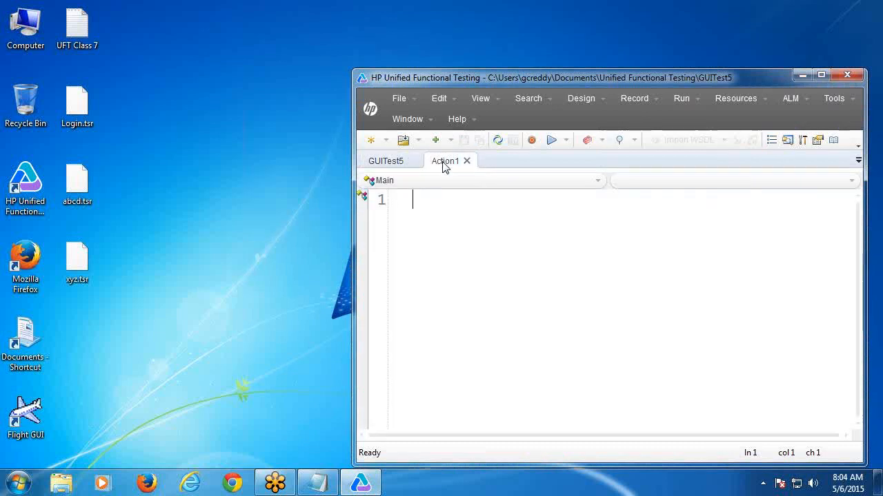
Insert a call to a new reusable action, Action2, at the end of the test and display the test flow.
left_click(585, 99)
left_click(605, 119)
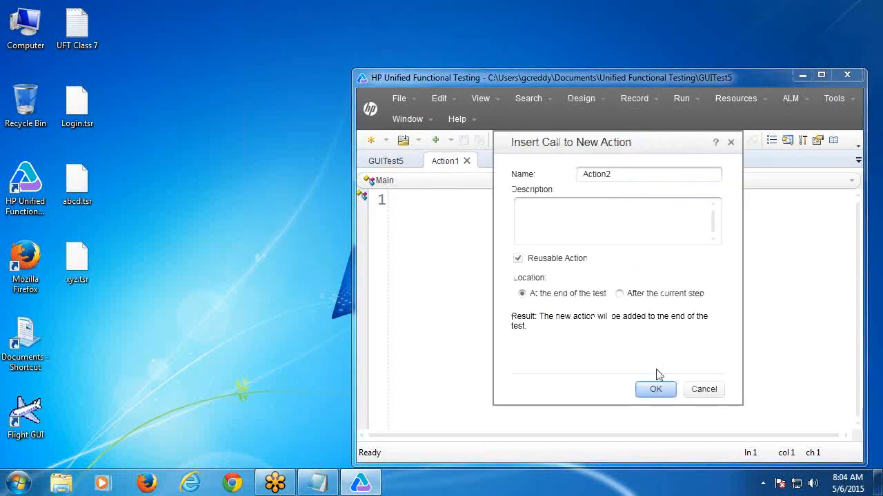
left_click(656, 389)
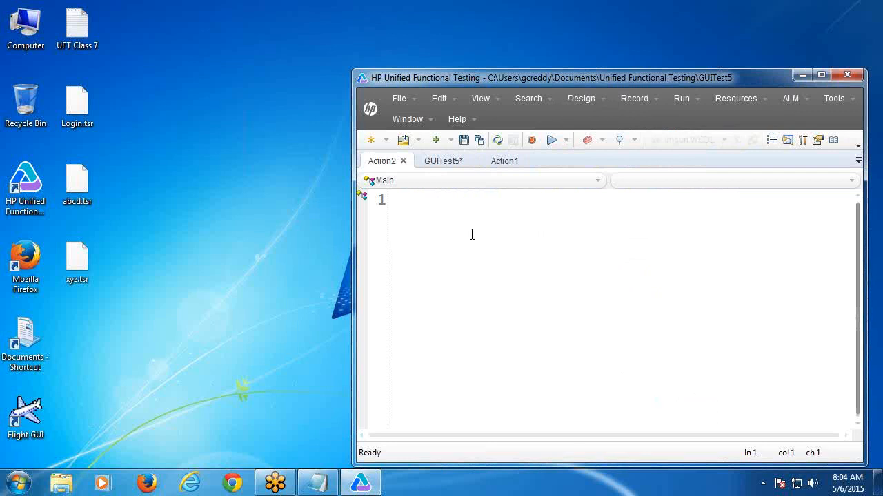
left_click(452, 165)
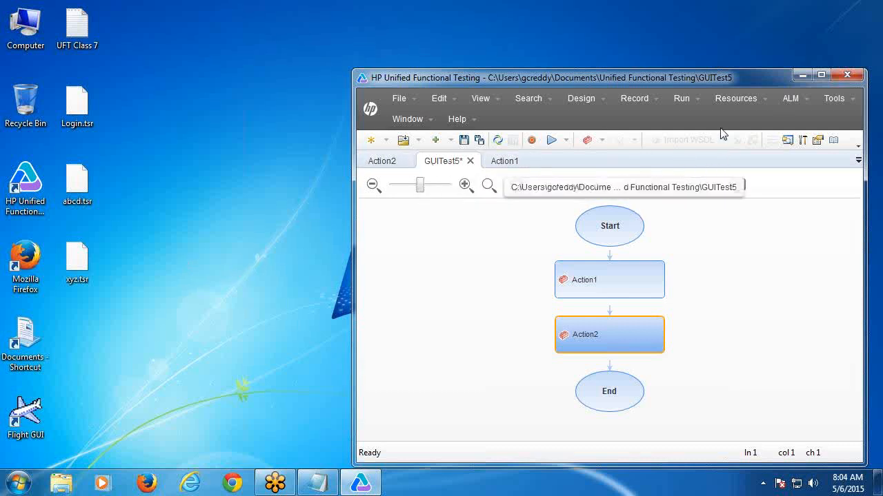
Add the abcd.tsr shared repository from the Desktop to GUITest5 and associate it with Action1.
left_click(745, 101)
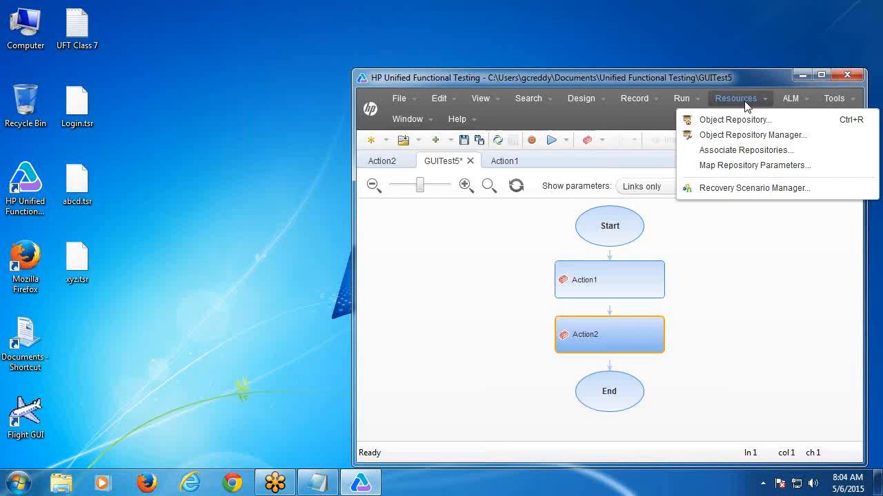
left_click(745, 152)
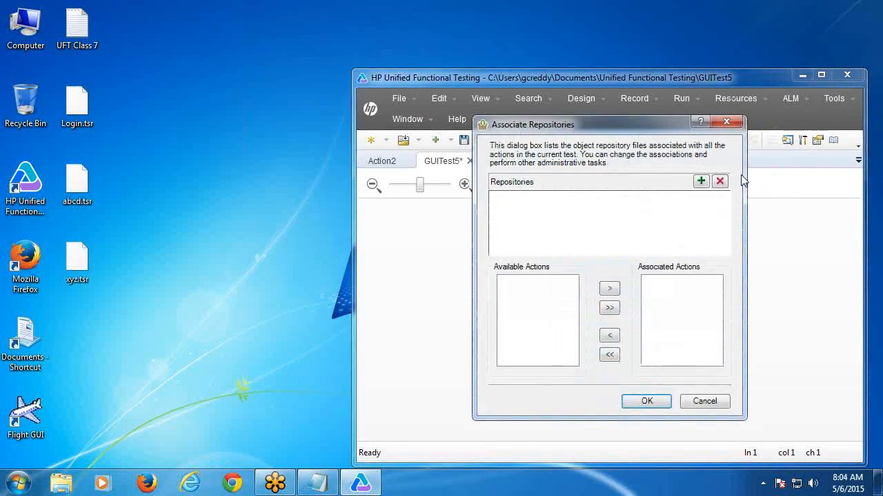
left_click(701, 183)
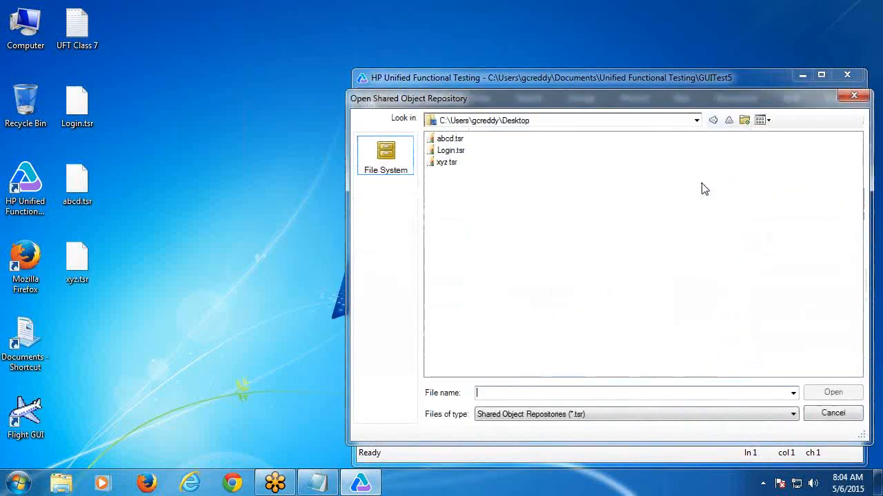
left_click(449, 141)
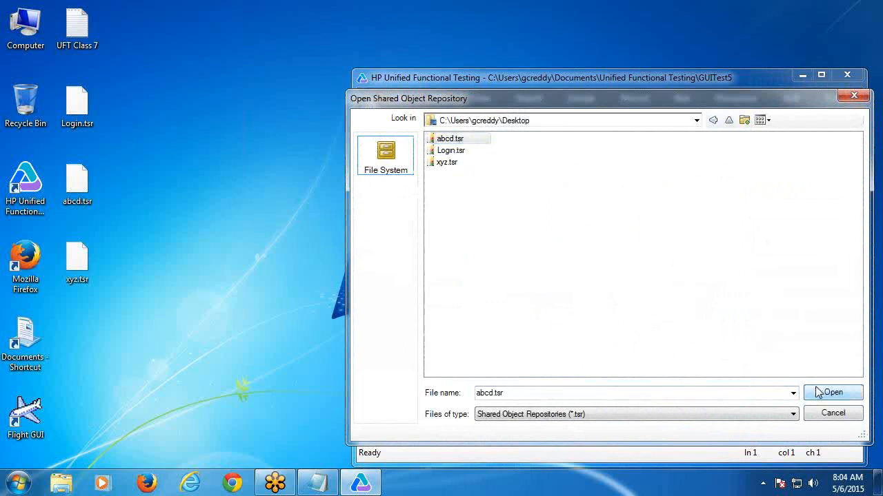
left_click(817, 392)
left_click(516, 282)
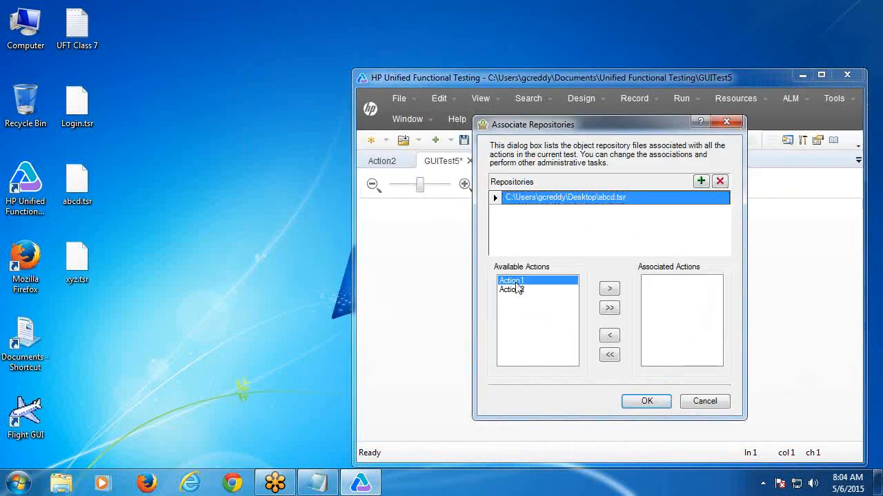
left_click(608, 290)
Add the Login.tsr repository, associate it with Action1 too, and check the associated actions of both repositories.
left_click(701, 181)
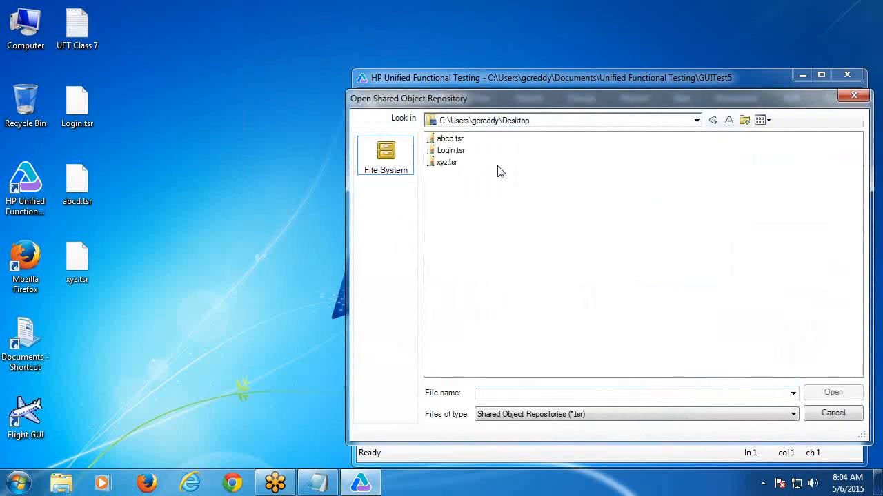
left_click(453, 150)
left_click(828, 393)
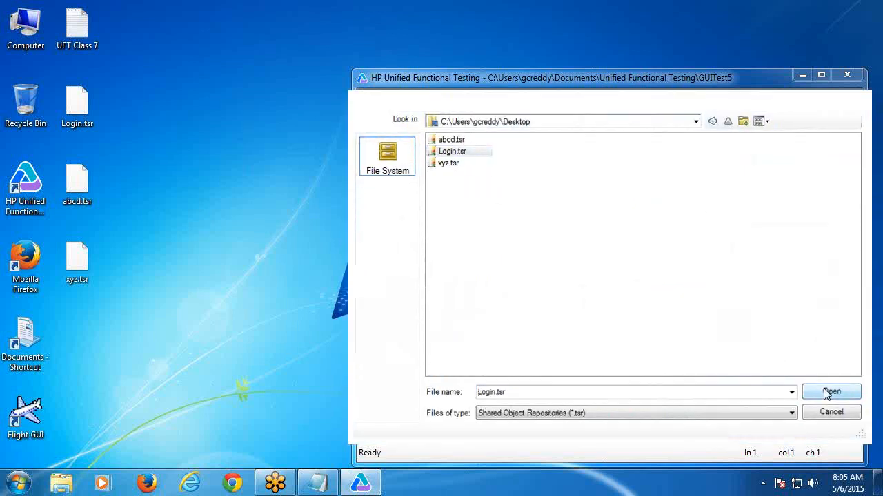
left_click(521, 281)
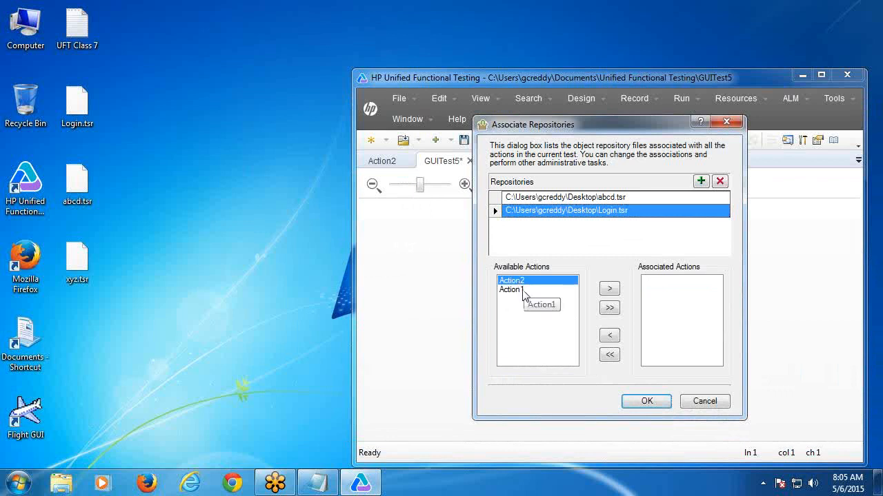
left_click(558, 290)
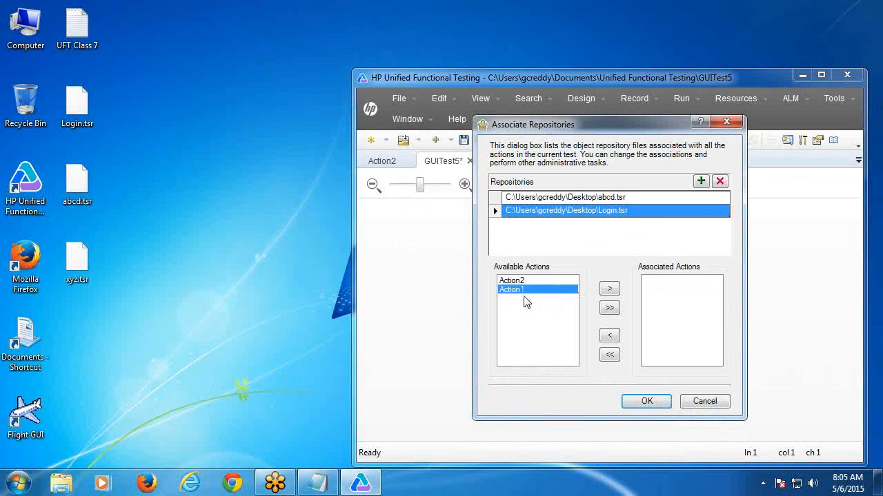
left_click(608, 289)
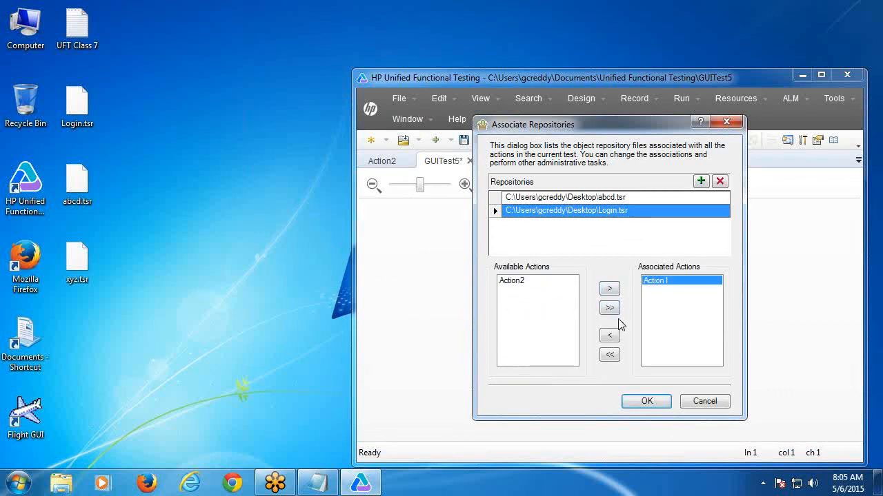
left_click(607, 198)
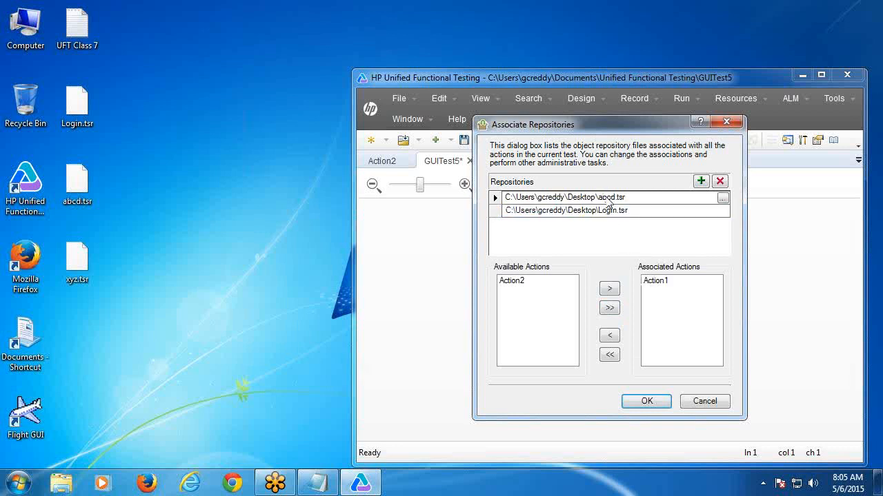
left_click(604, 211)
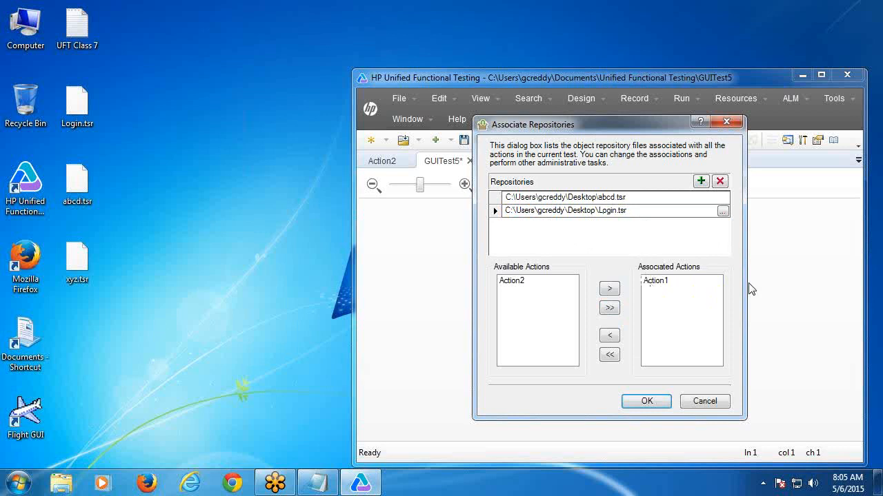
Add the xyz.tsr shared repository from the Desktop, associate it with Action2, and apply the repository associations.
left_click(700, 182)
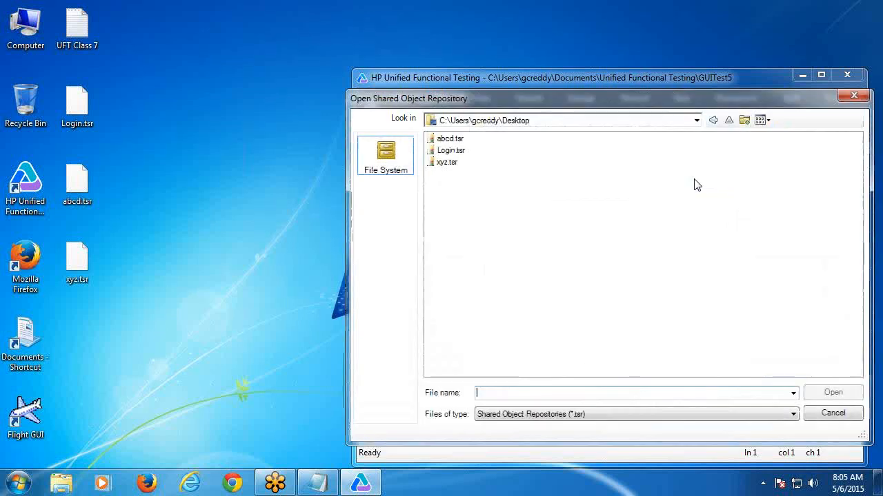
left_click(461, 164)
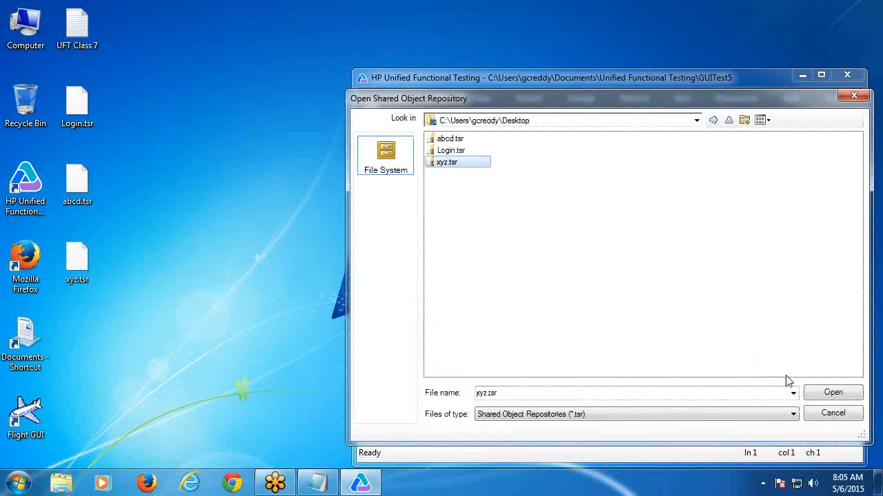
left_click(831, 395)
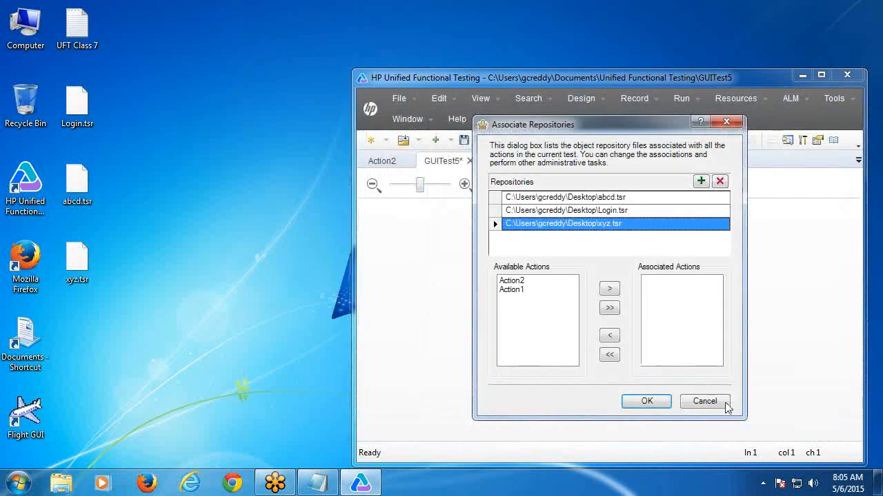
left_click(523, 282)
left_click(609, 289)
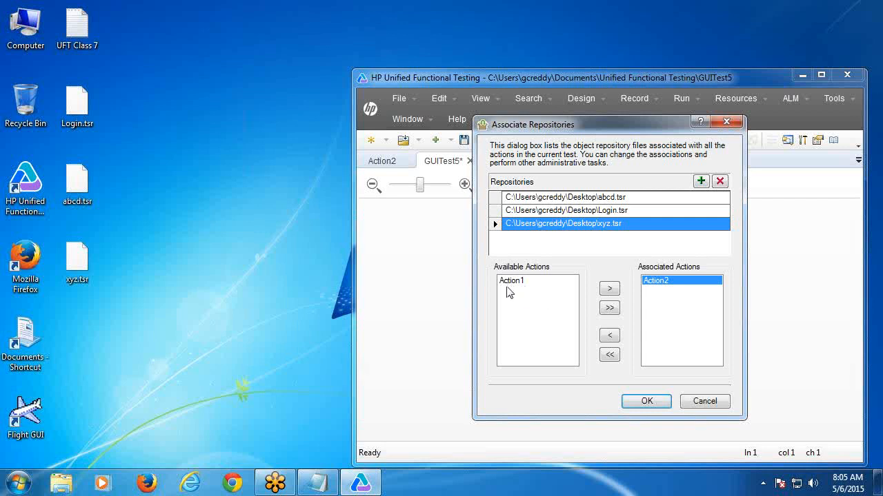
left_click(646, 407)
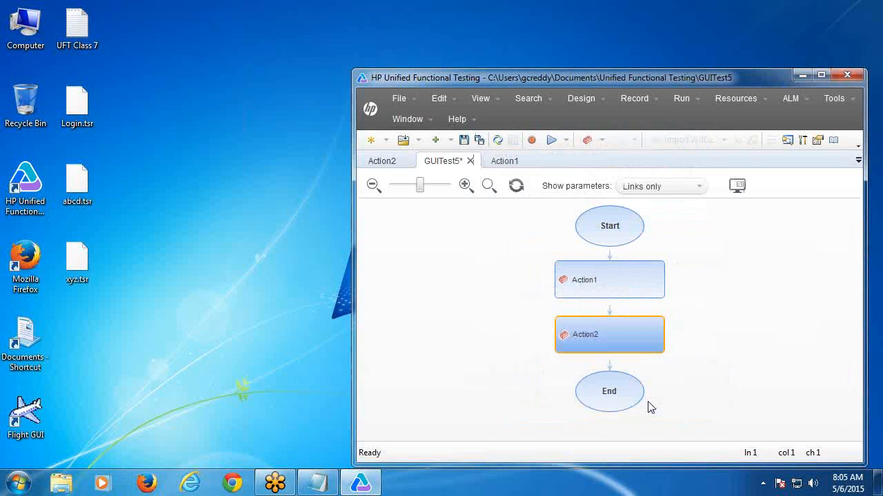
Examine the test objects available to Action1 and Action2 in the object repository and close it.
left_click(724, 98)
left_click(729, 124)
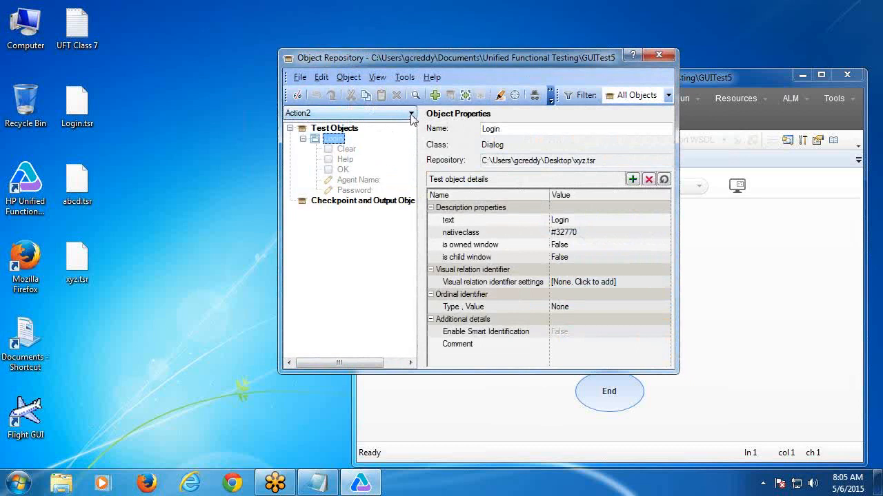
left_click(409, 113)
left_click(393, 126)
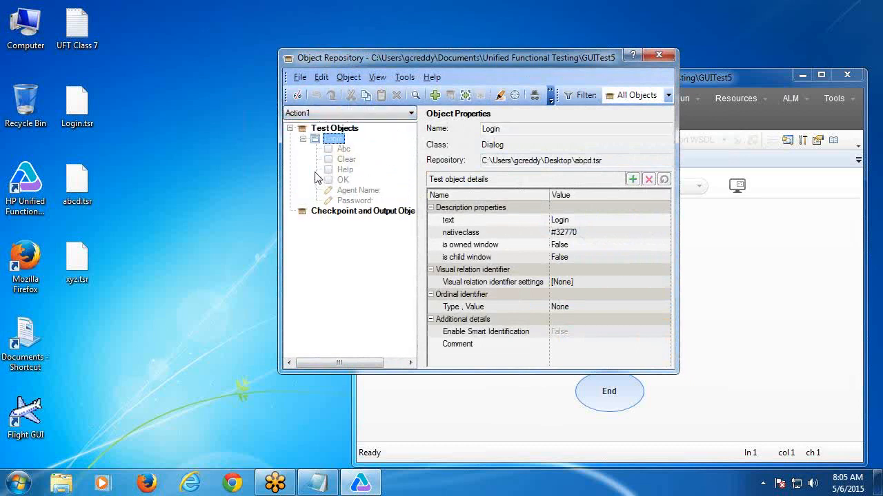
left_click(411, 113)
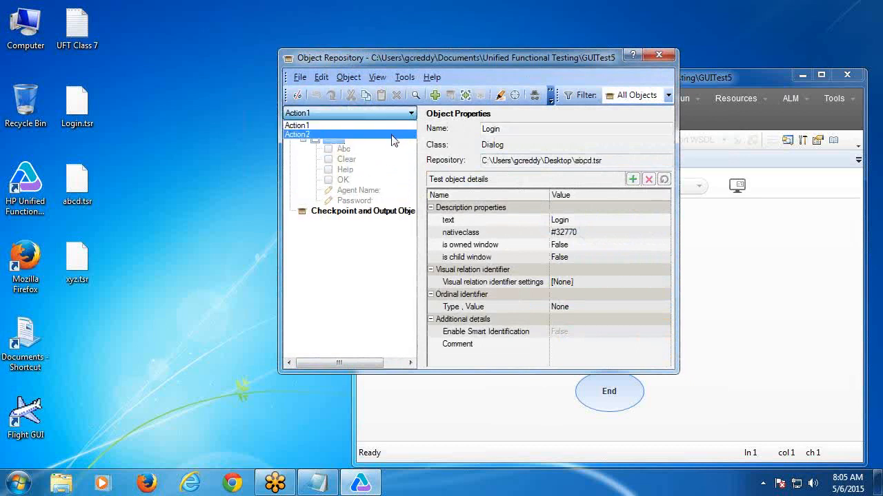
left_click(394, 136)
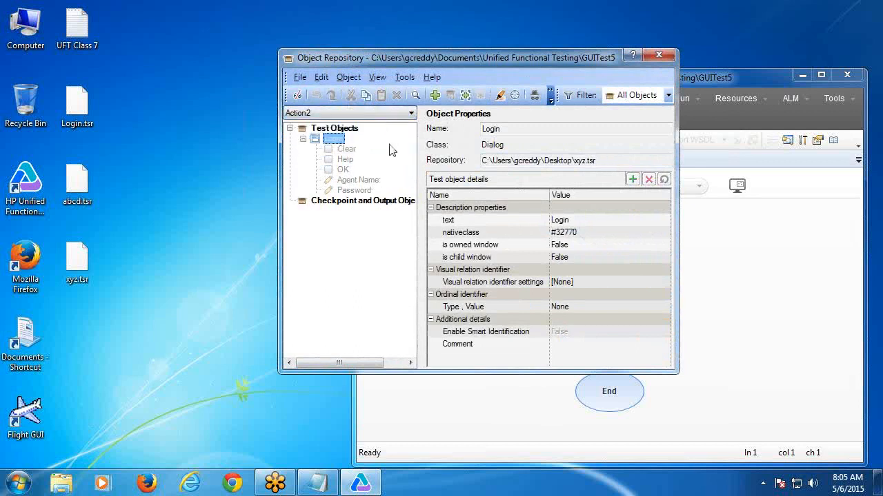
left_click(659, 55)
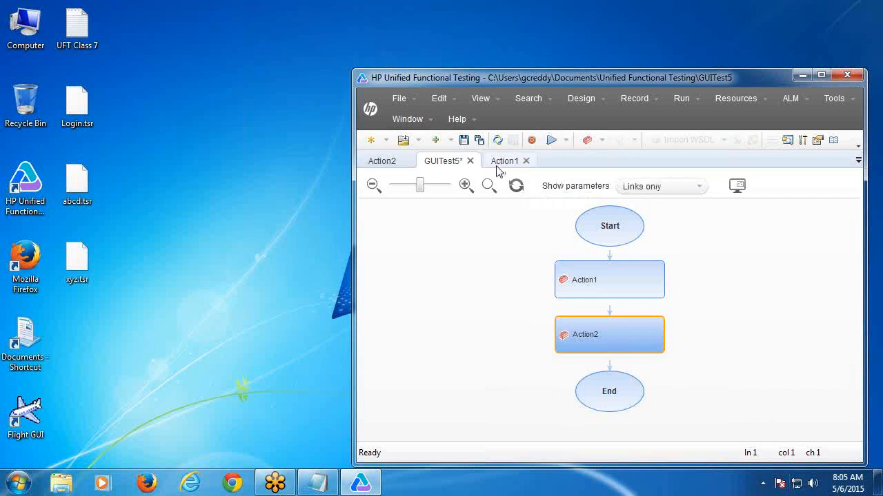
Create the new GUI Test GUITest6 without saving GUITest5, and open its Action1 script.
left_click(370, 140)
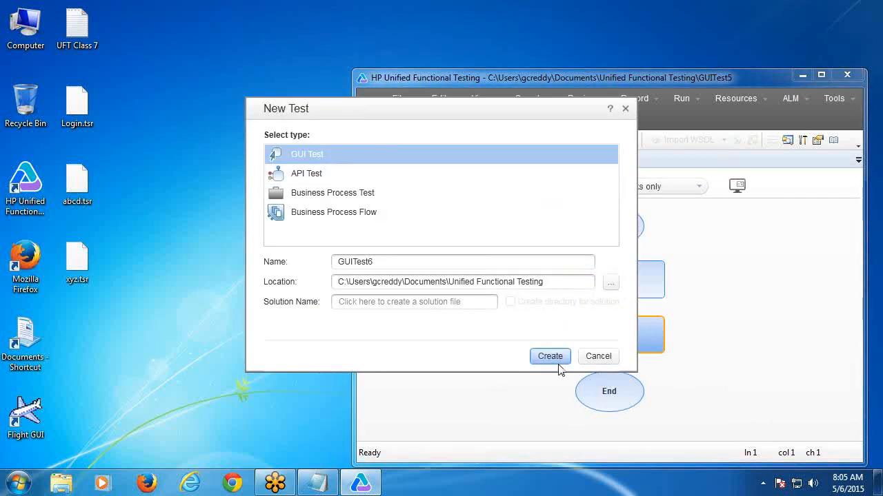
left_click(559, 364)
left_click(678, 305)
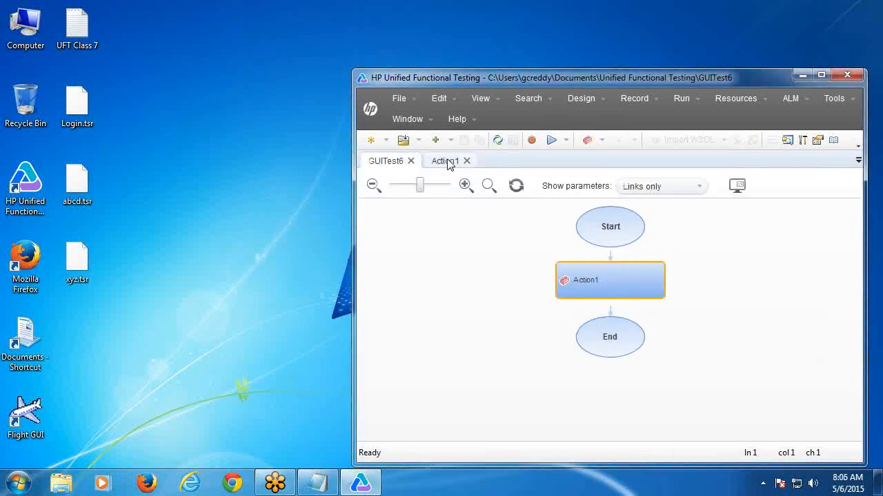
left_click(447, 162)
Switch to the Notepad class notes and write "Resources menu-> associate Repositories -> Click + sign (Add Repository)" under the Navigation heading.
left_click(317, 482)
scroll(164, 307, "down", 1)
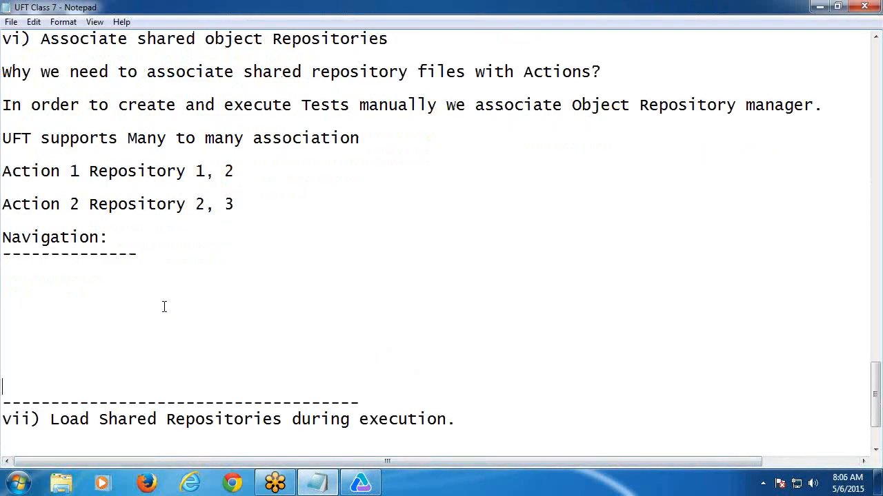
scroll(164, 307, "down", 1)
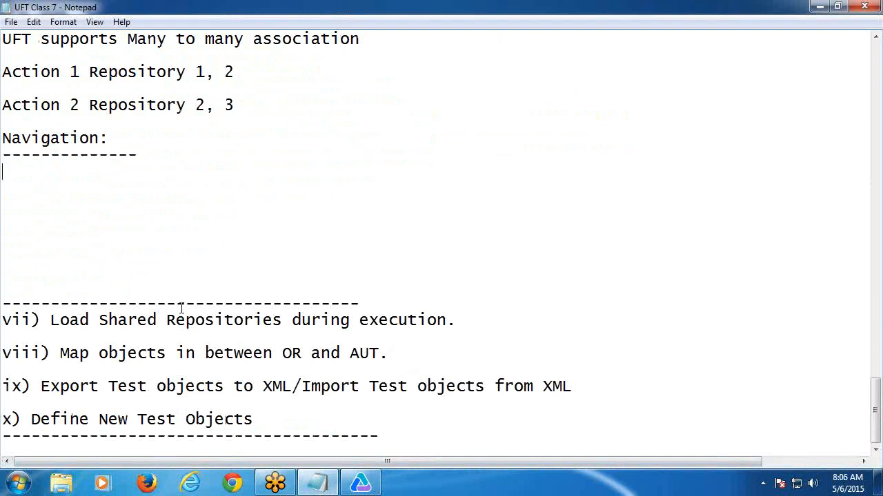
type("Resourc")
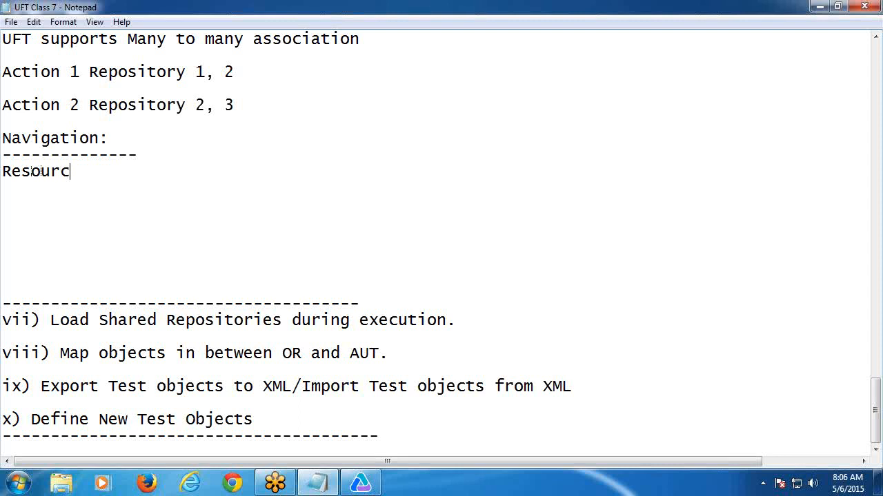
type("es menu-")
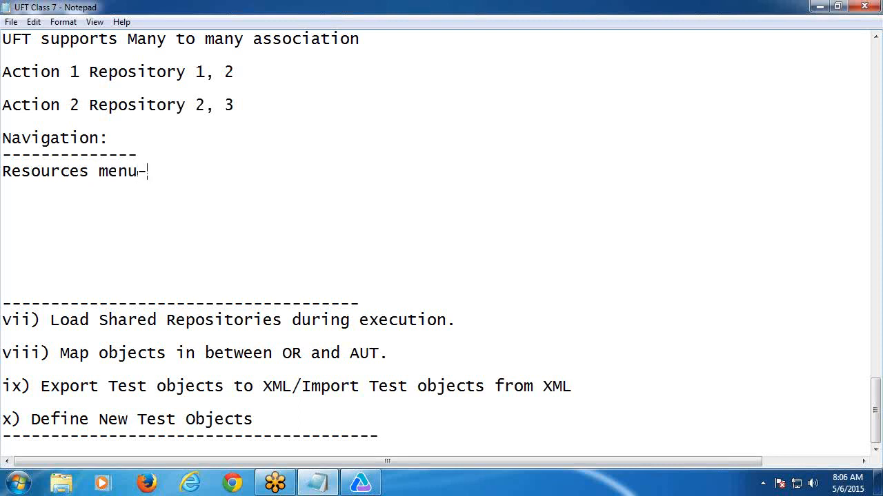
type("> associate Repositories")
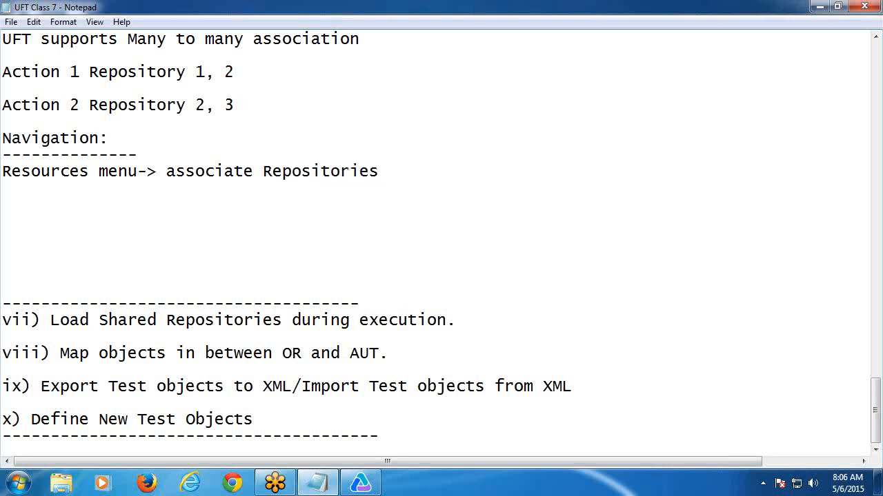
type(" -> Click + sign")
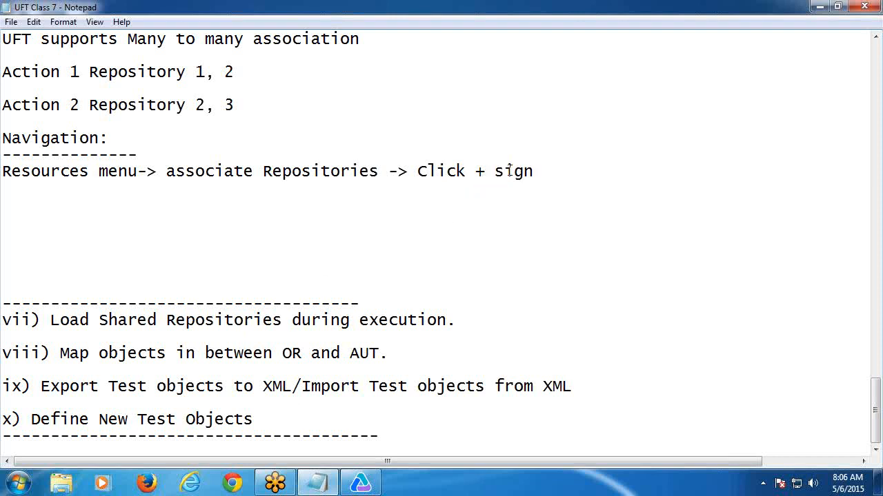
type(" (Add R")
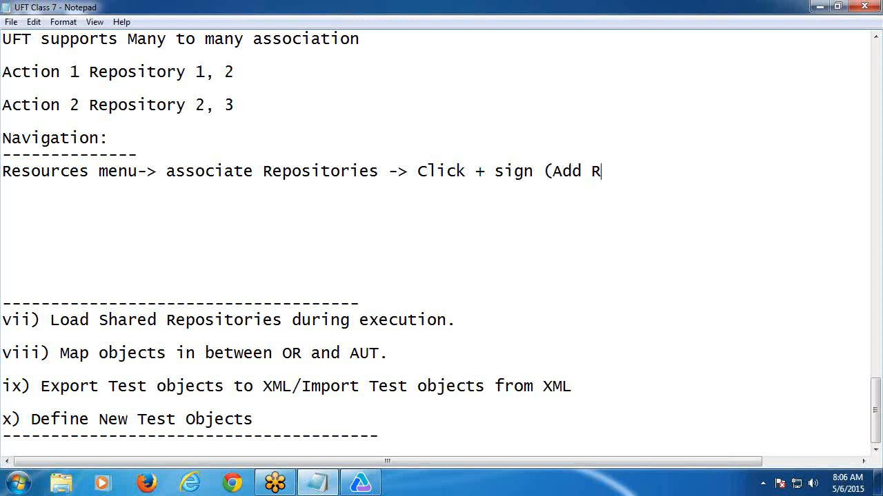
type("epository")
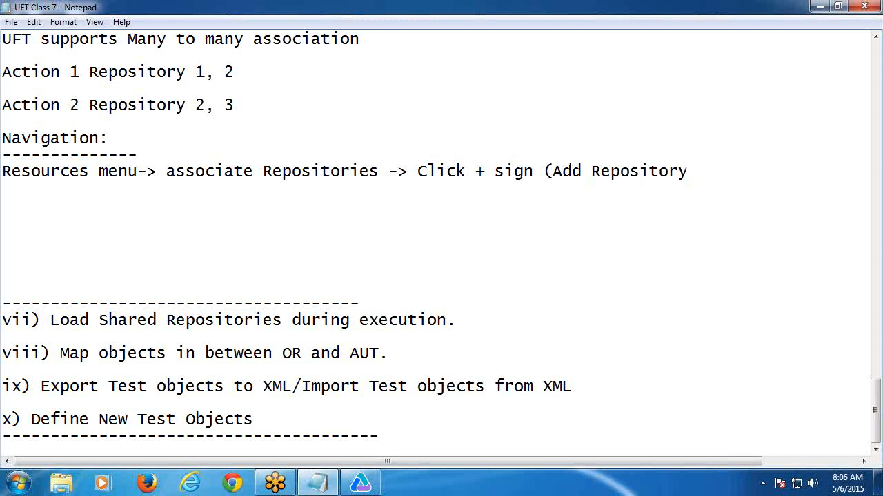
type(")")
key("Return")
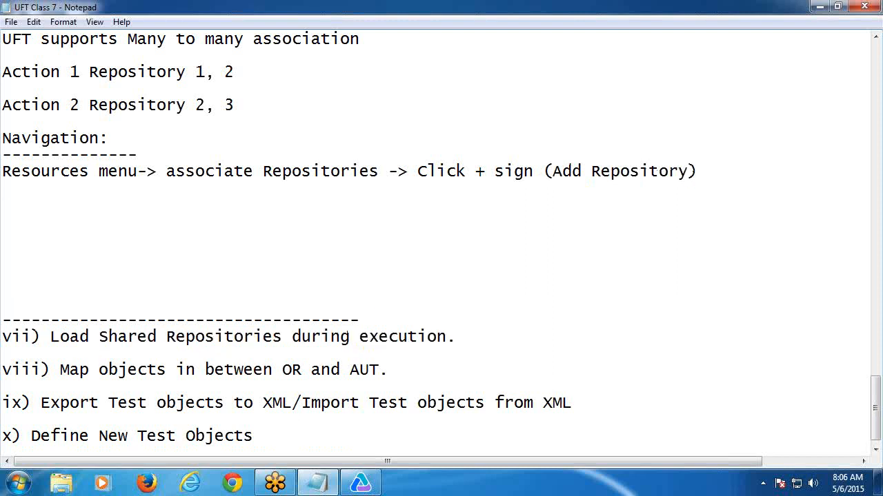
Add the navigation lines "-> Browse path of the Repository" and "-> Select Action and Associate", followed by a dashed separator line.
type("-> Browse pa")
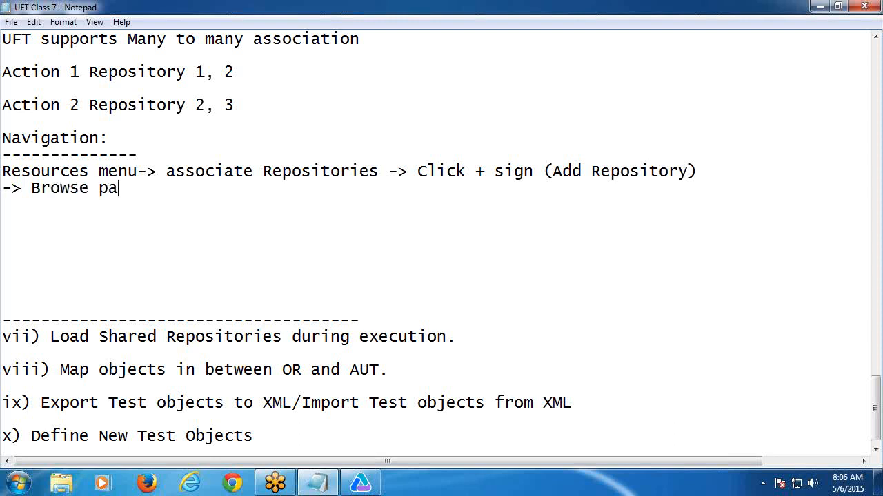
type("th of the Repository")
key("Return")
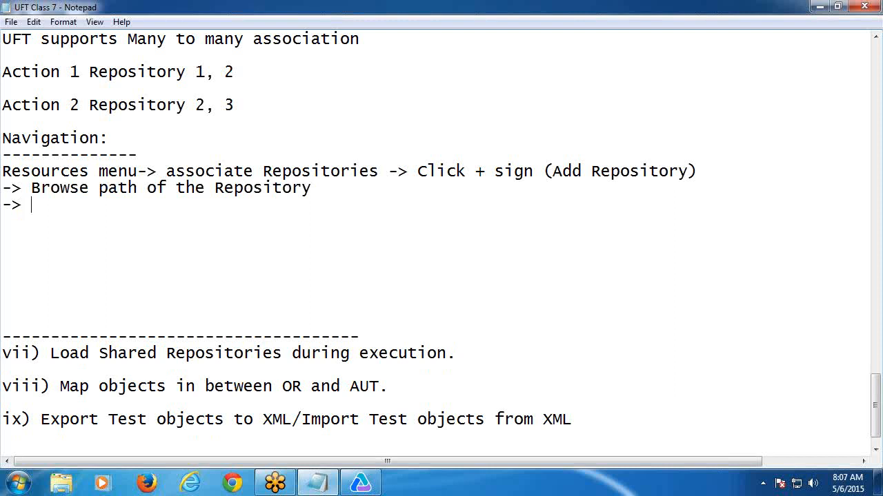
type("Select Actio")
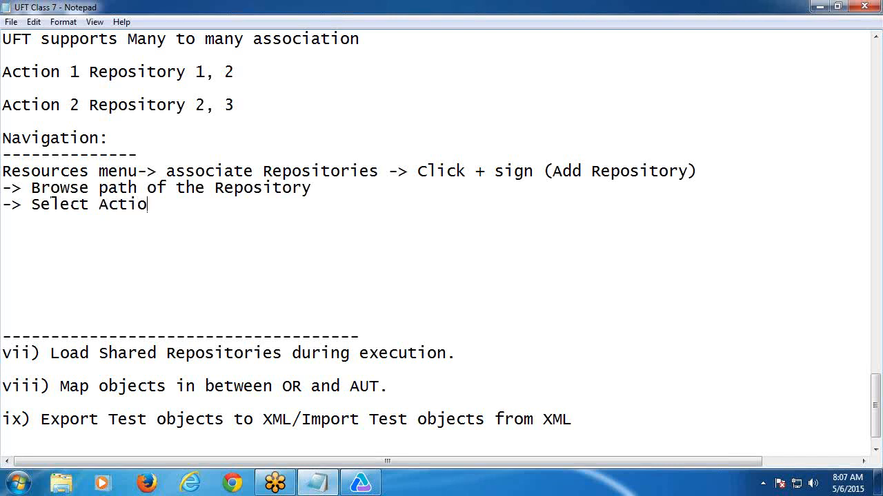
type("n and Asso")
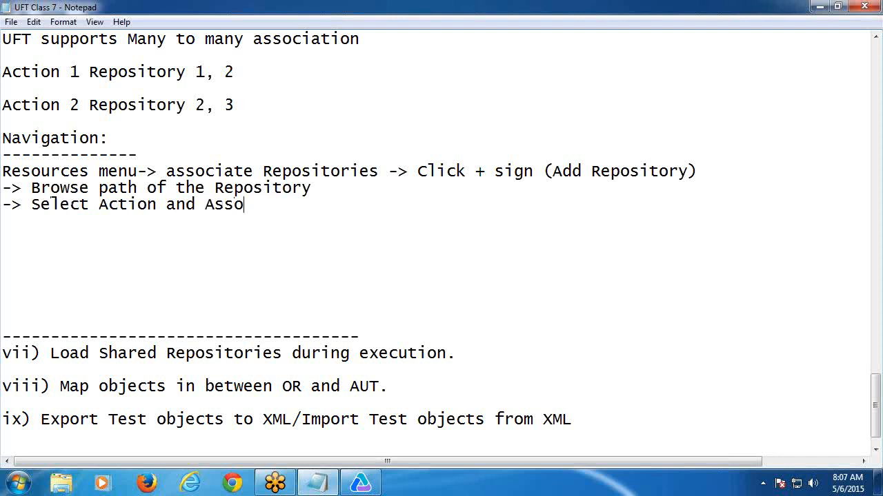
type("ciate")
key("Return")
type("--------------------------------------")
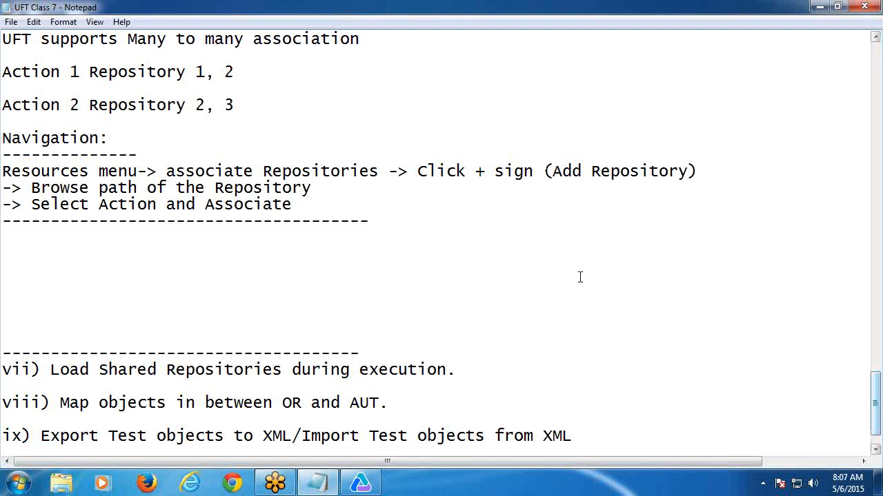
Remove the blank lines between the new separator and heading vii), and shorten the merged dashed line.
scroll(580, 277, "down", 1)
key("Delete")
key("Delete")
key("Delete")
key("Delete")
key("Delete")
key("Delete")
key("Delete")
key("Delete")
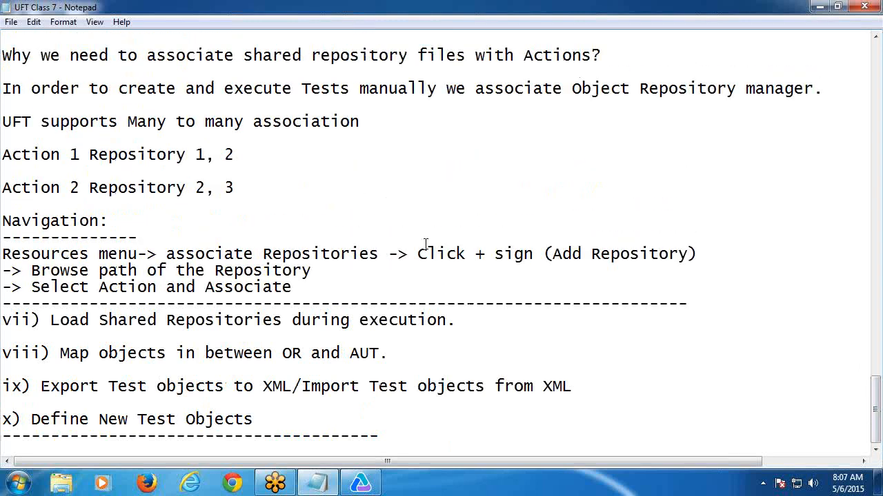
key("Delete")
key("Delete")
key("Delete")
key("Delete")
key("Delete")
Insert about twenty blank lines between headings vii) and viii) to make room for notes on loading shared repositories.
key("Return")
key("Return")
key("Return")
key("Return")
key("Return")
key("Return")
key("Return")
key("Return")
key("Return")
key("Return")
key("Return")
key("Return")
key("Return")
key("Return")
key("Return")
key("Return")
key("Return")
key("Return")
key("Return")
key("Return")
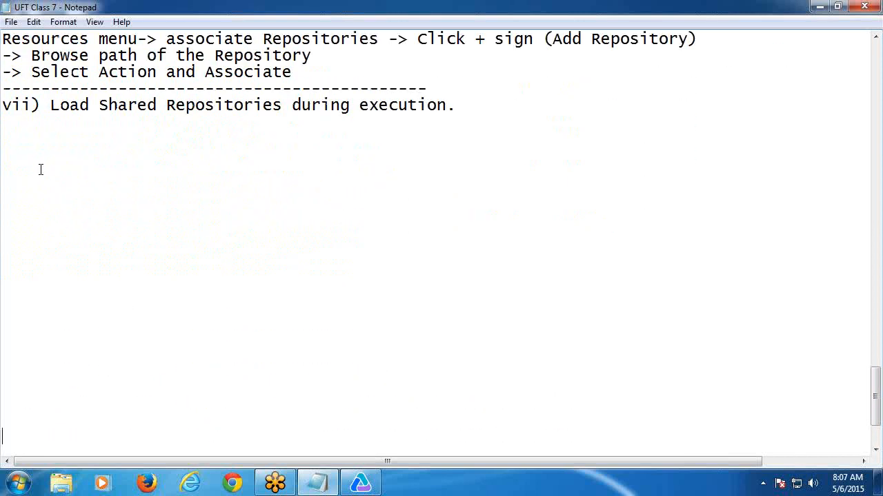
scroll(84, 177, "down", 1)
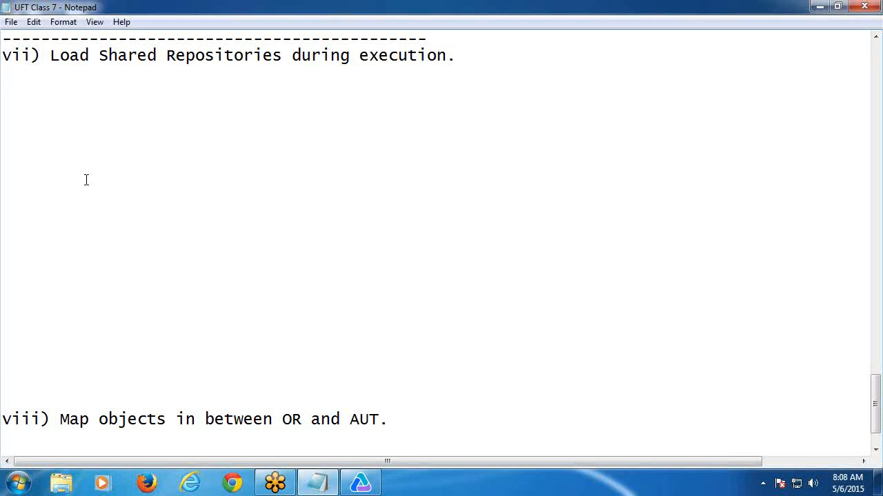
Add a "Syntax:" label under heading vii), leaving a blank line above and below it.
key("Return")
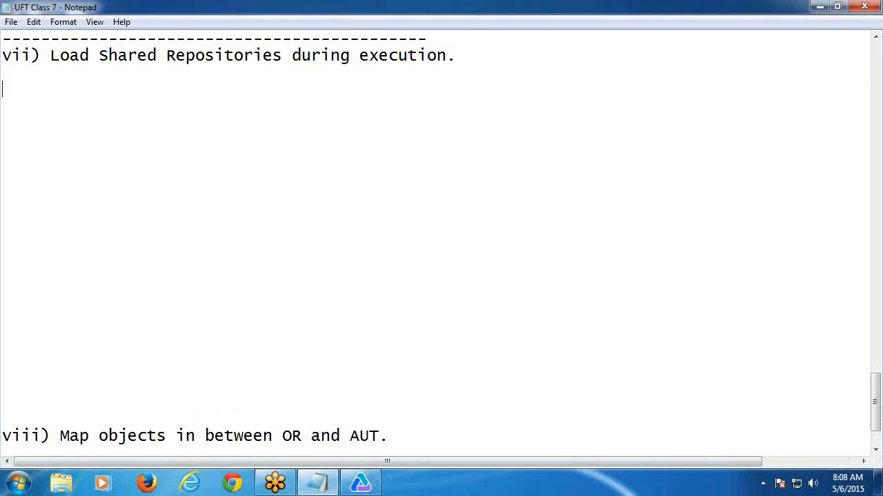
type("Syntax:")
key("Return")
key("Return")
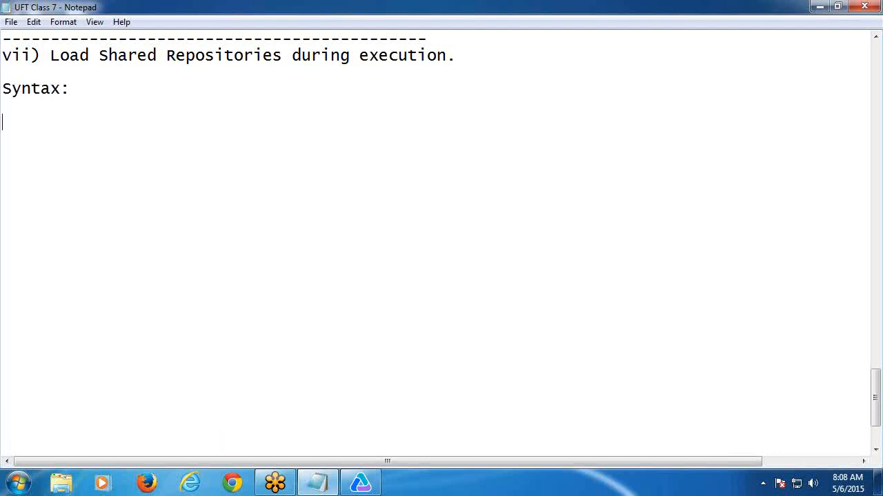
Write the syntax line RepositoriesCollection.Add "Path of the shared object Repository" under the Syntax label.
type("Reposito")
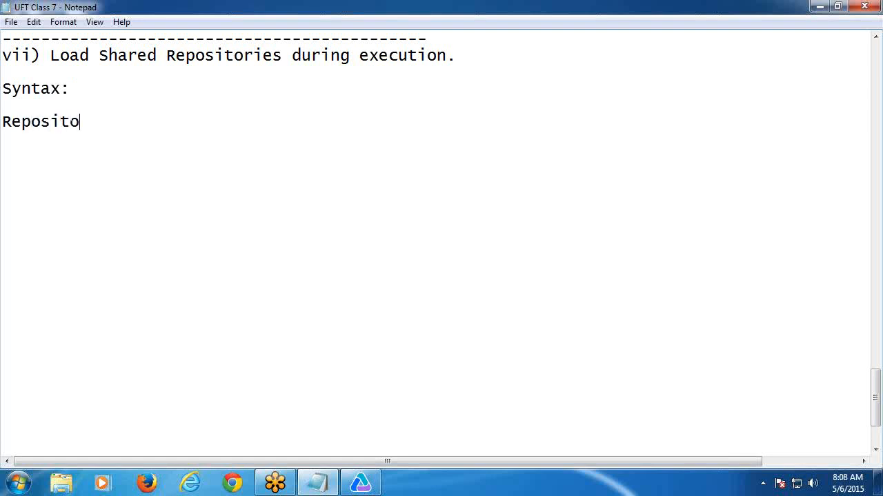
type("riesCol")
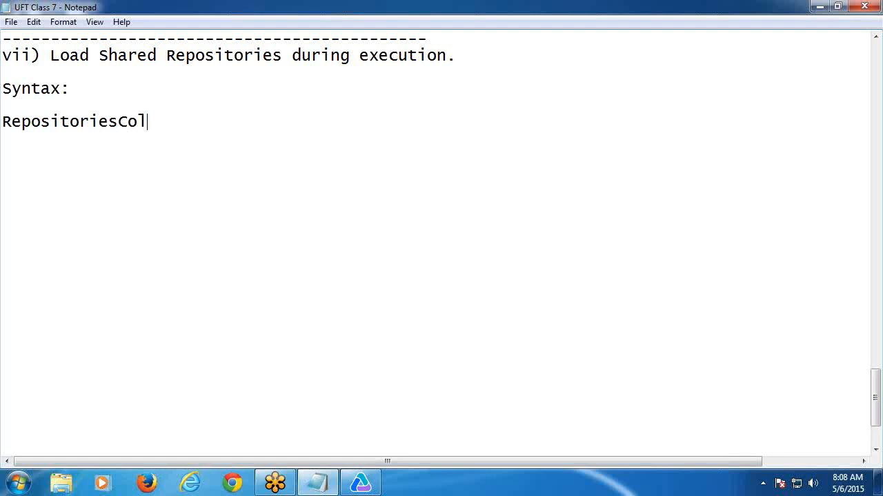
type("lection")
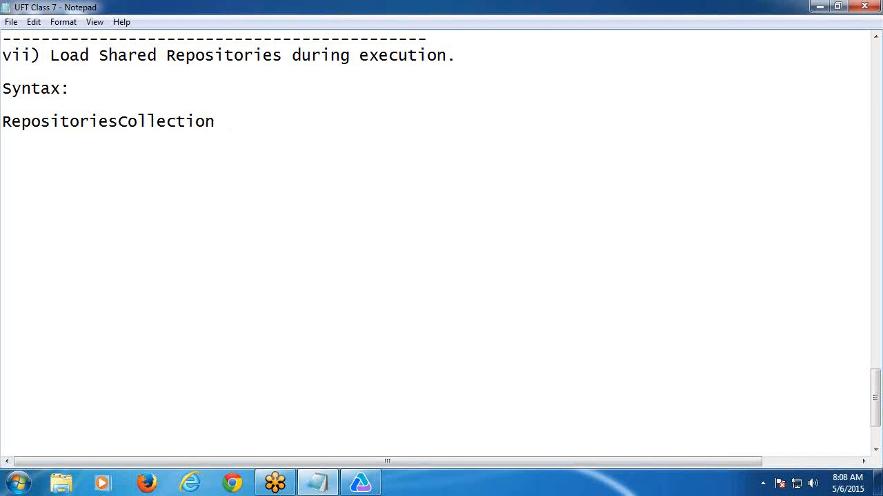
type(".Add \"\"")
left_click(276, 122)
type("Path")
type(" of th")
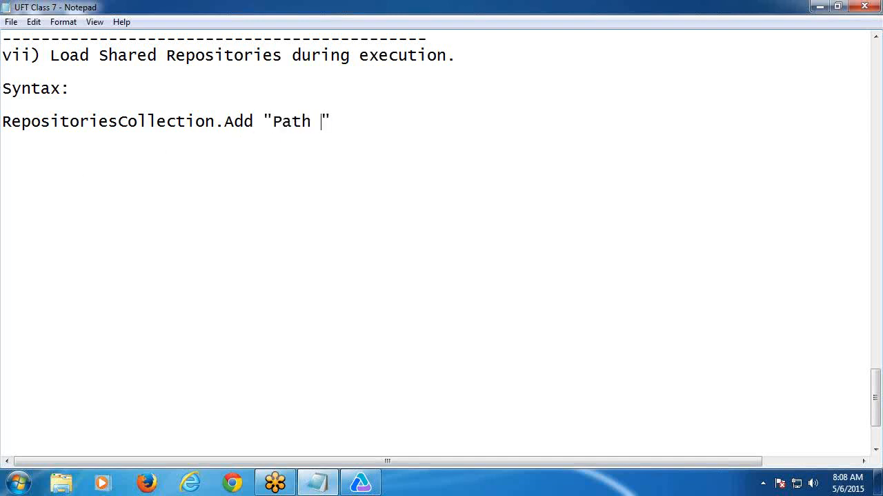
type("e sh")
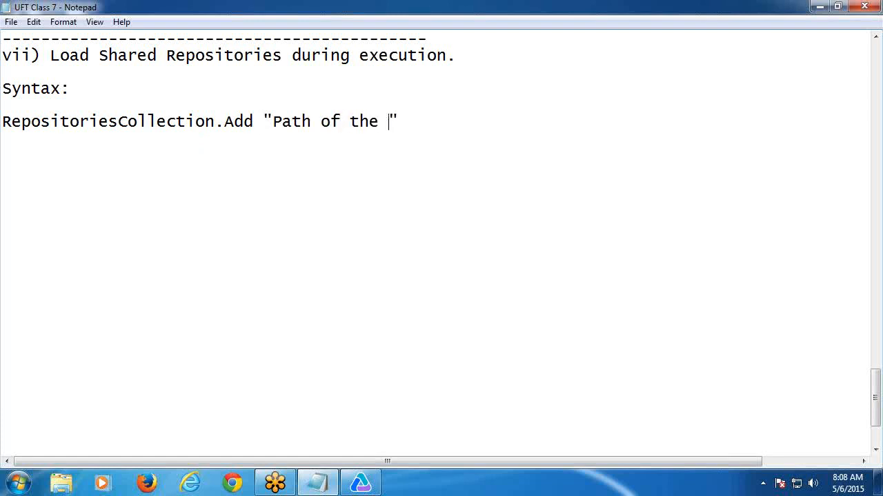
type("ared ")
type("objec")
type("t ")
type("Repos")
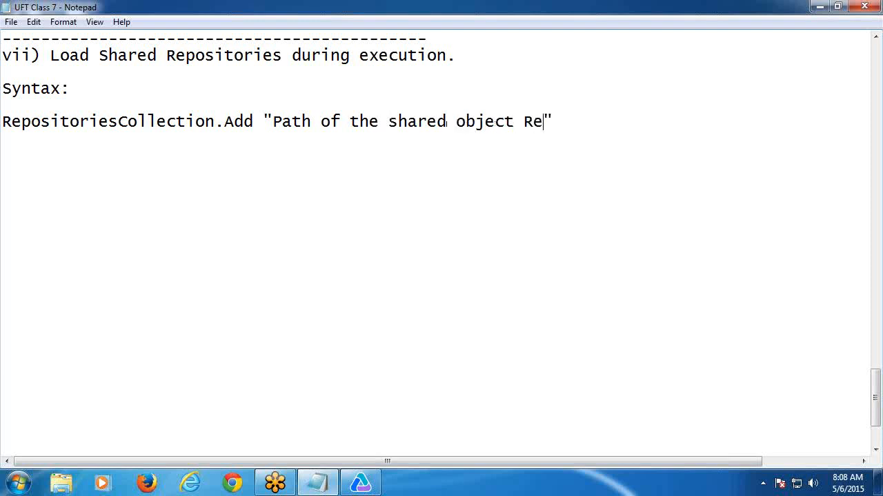
type("itory")
Add an "Ex:" label below the syntax line, followed by a blank line.
left_click(47, 155)
type("Ex")
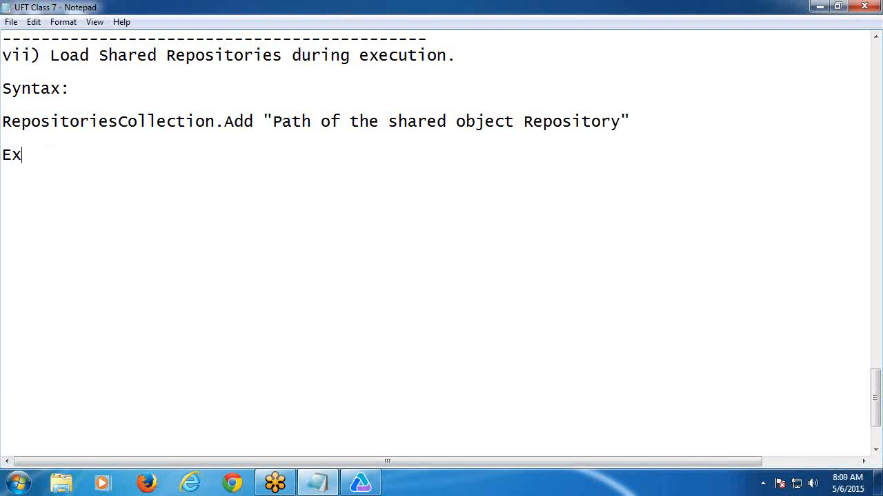
type(":")
key("Return")
key("Return")
Switch to HP Unified Functional Testing and write RepositoriesCollection.Add "" on line 1 of Action1, using the Add method.
left_click(819, 6)
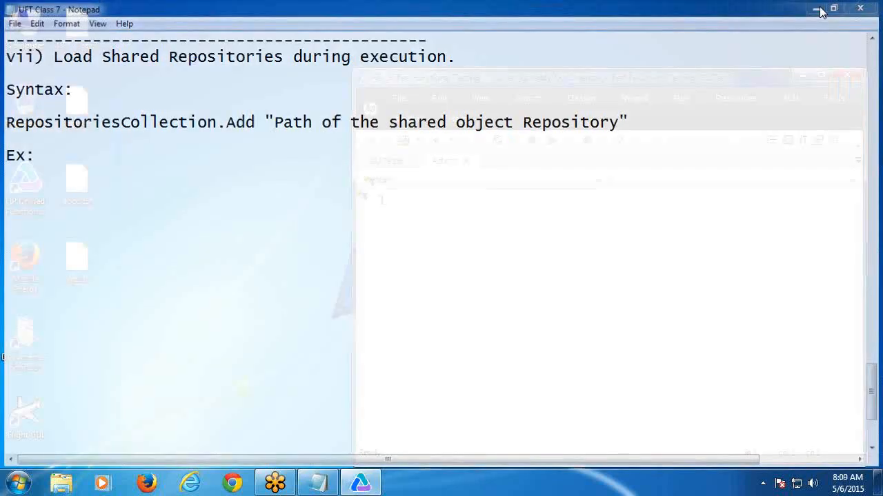
type("S")
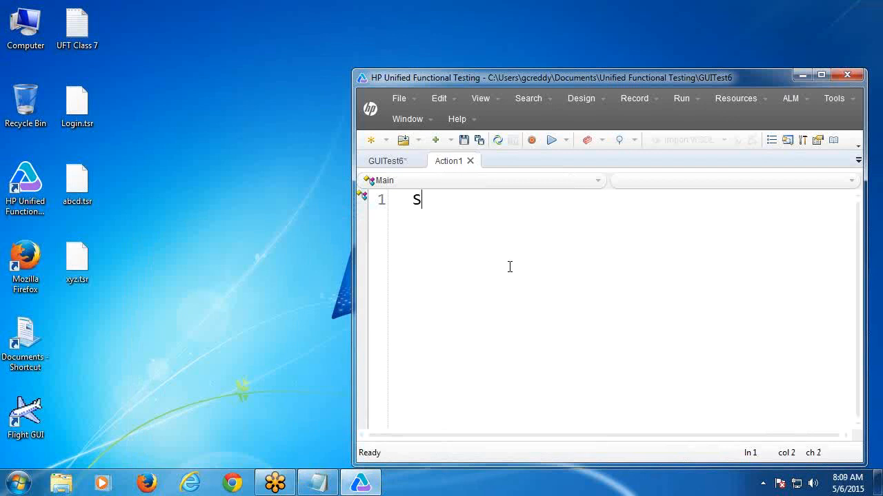
key("BackSpace")
type("Reposi")
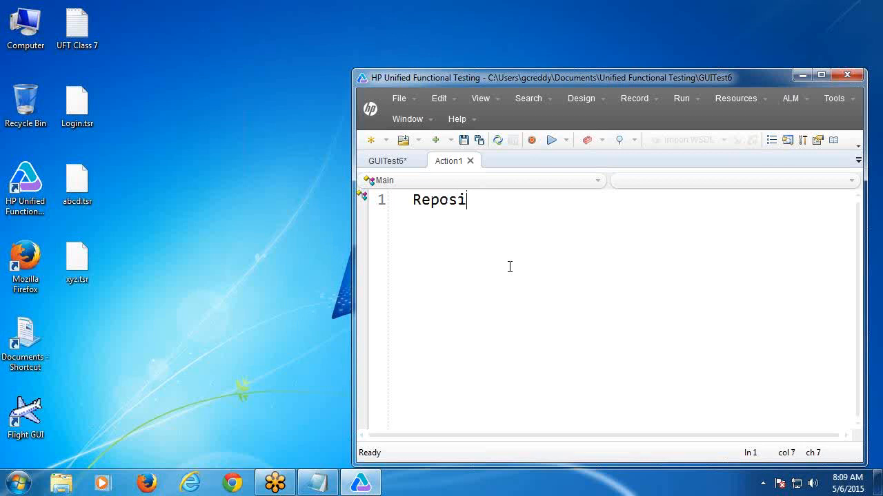
type("tories")
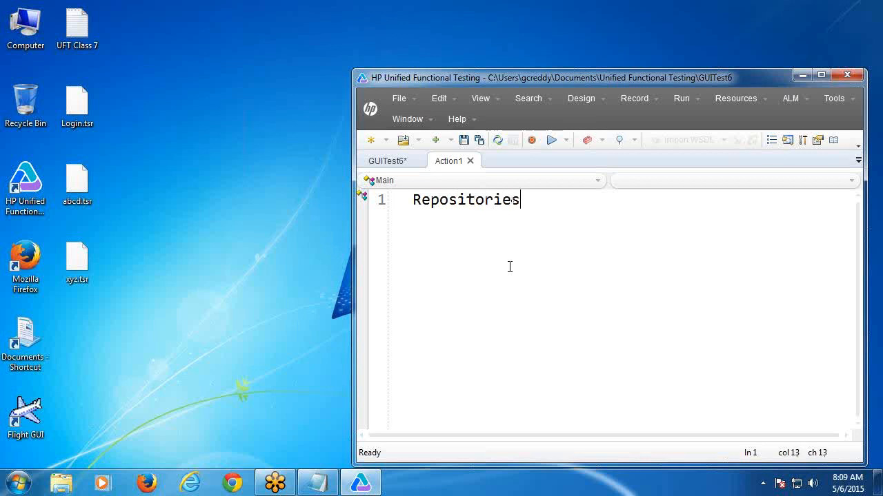
type("Collection")
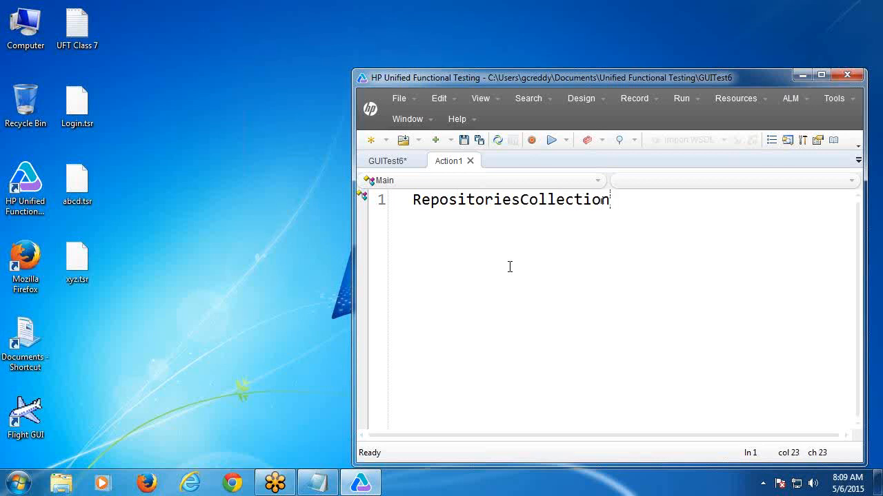
type(".")
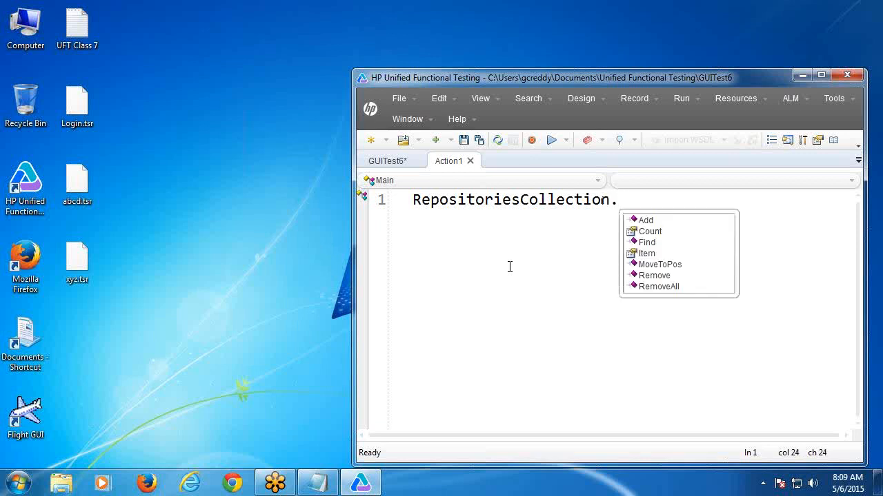
double_click(645, 221)
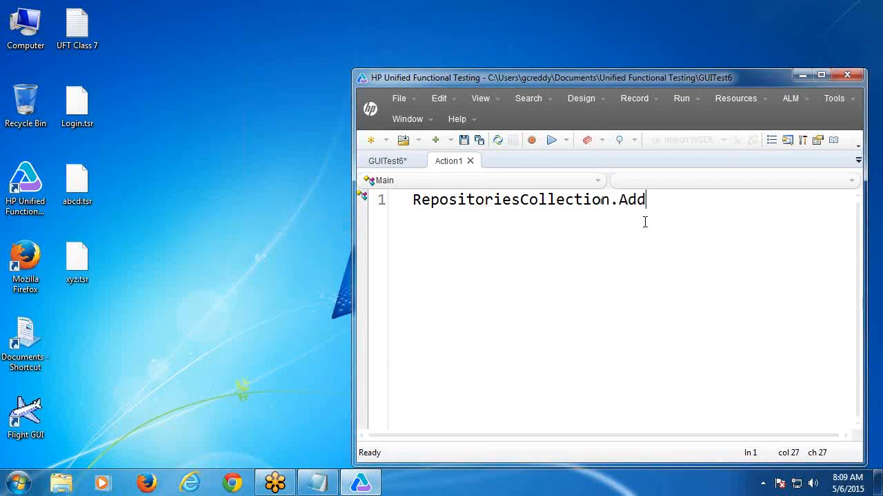
type("\"\"")
key("BackSpace")
type("\"")
Copy the full path of the desktop file Login.tsr from its security properties and close the properties.
left_click(82, 122)
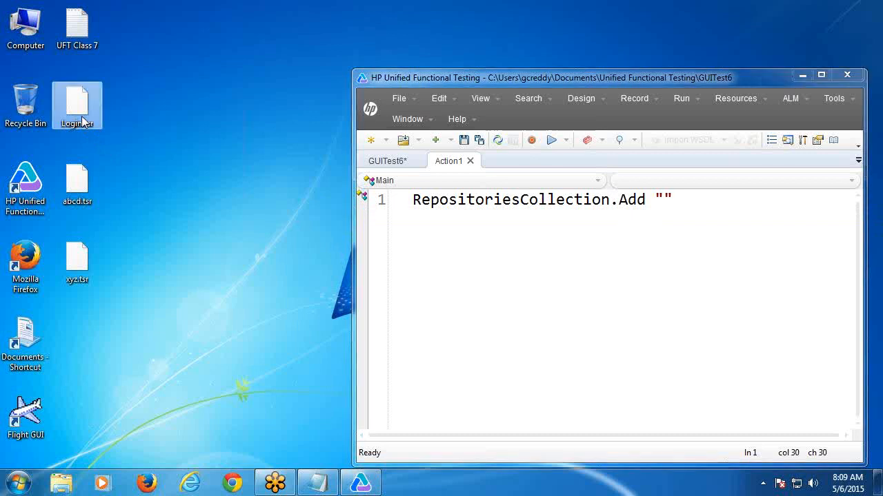
right_click(82, 122)
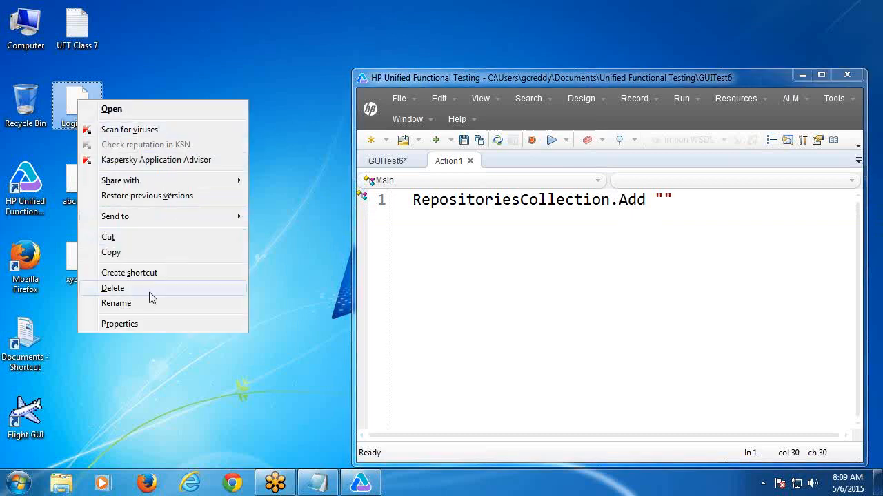
left_click(124, 324)
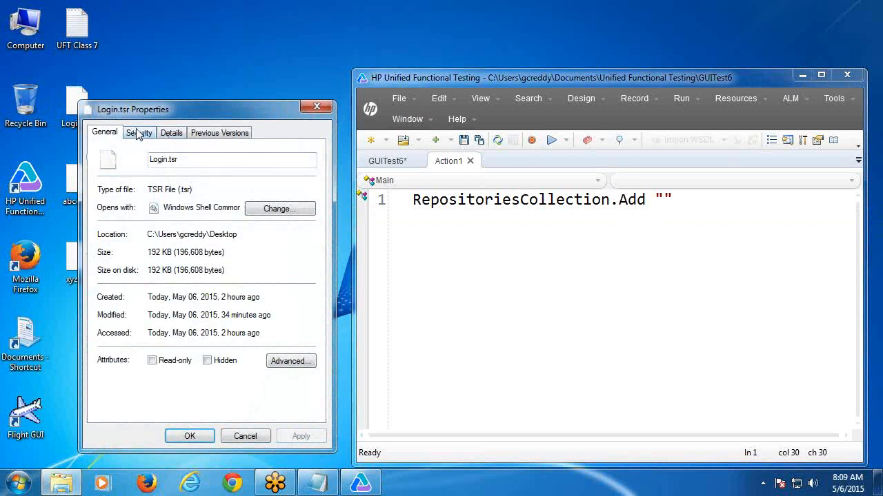
left_click(137, 134)
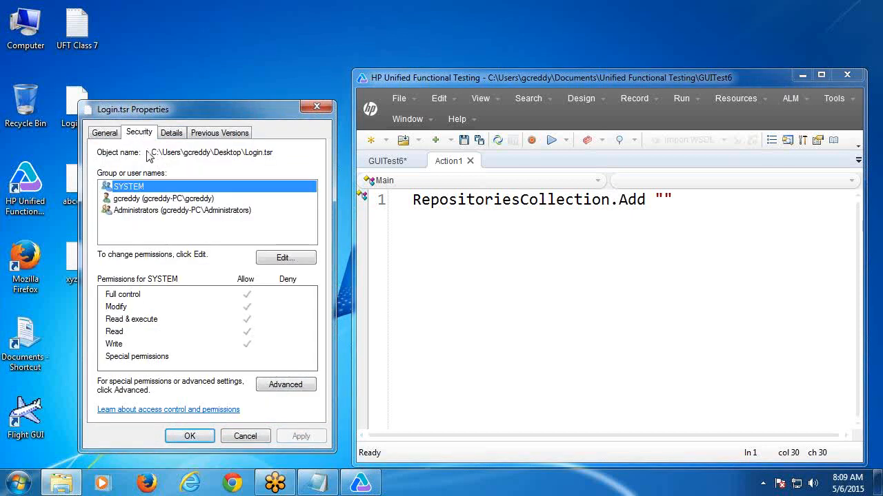
left_click_drag(153, 153, 291, 155)
key("ctrl+c")
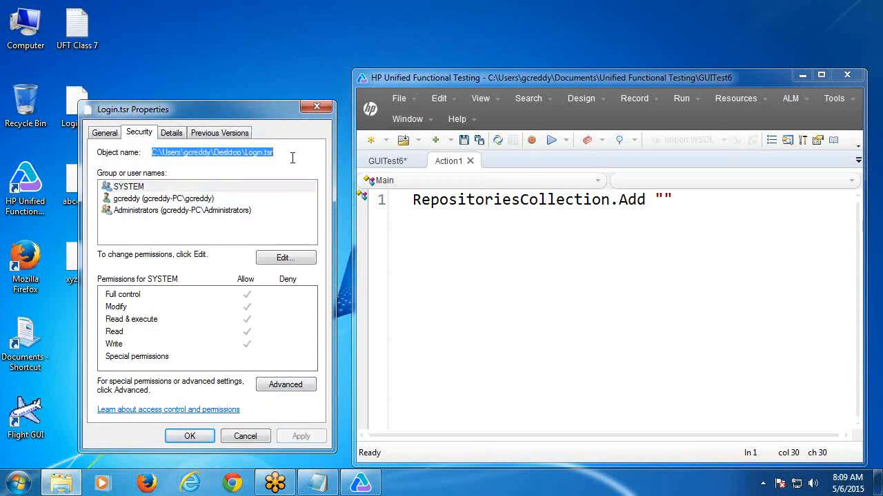
left_click(312, 110)
Maximize the UFT window and paste the Login.tsr path between the quotes of the RepositoriesCollection.Add statement.
left_click(820, 76)
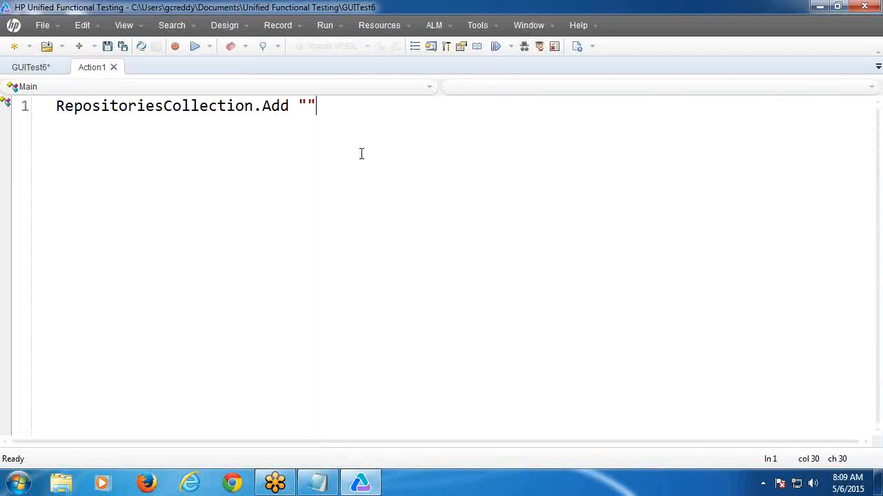
key("Left")
key("ctrl+v")
left_click(636, 110)
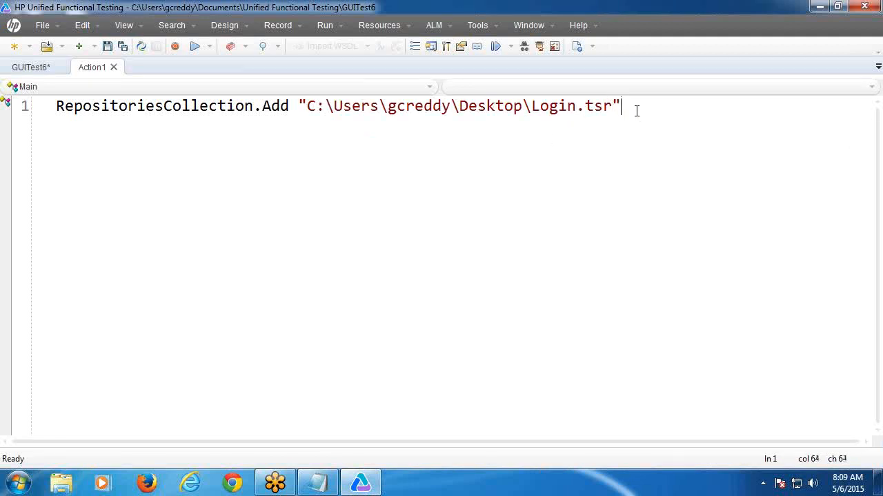
Copy the whole RepositoriesCollection.Add statement from line 1 of Action1, then delete it from the script.
left_click(60, 103)
key("shift+Right")
key("shift+Right")
key("shift+Right")
key("shift+Right")
key("shift+Right")
key("shift+Right")
key("shift+Right")
key("shift+Right")
key("shift+Right")
key("shift+Right")
key("shift+Right")
key("shift+Right")
key("shift+Right")
key("shift+Right")
key("shift+Right")
key("shift+Right")
key("shift+Right")
key("shift+Right")
key("shift+Right")
key("shift+Right")
key("shift+Right")
key("shift+Right")
key("shift+Right")
key("shift+Right")
key("shift+Right")
key("shift+Right")
key("shift+Right")
key("shift+Right")
key("shift+Right")
key("shift+Right")
key("shift+Right")
key("shift+Right")
key("shift+Right")
key("shift+Right")
key("shift+Right")
key("shift+Right")
key("shift+Right")
key("shift+Right")
key("shift+Right")
key("shift+Right")
key("ctrl+c")
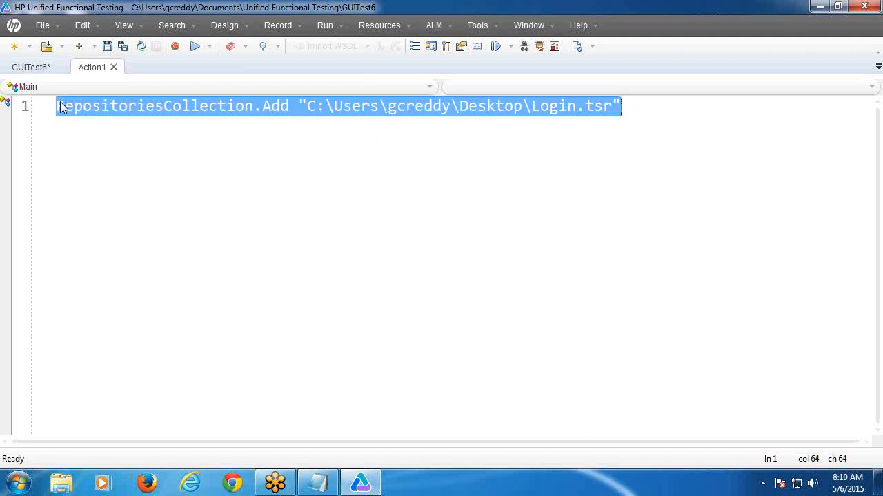
key("Delete")
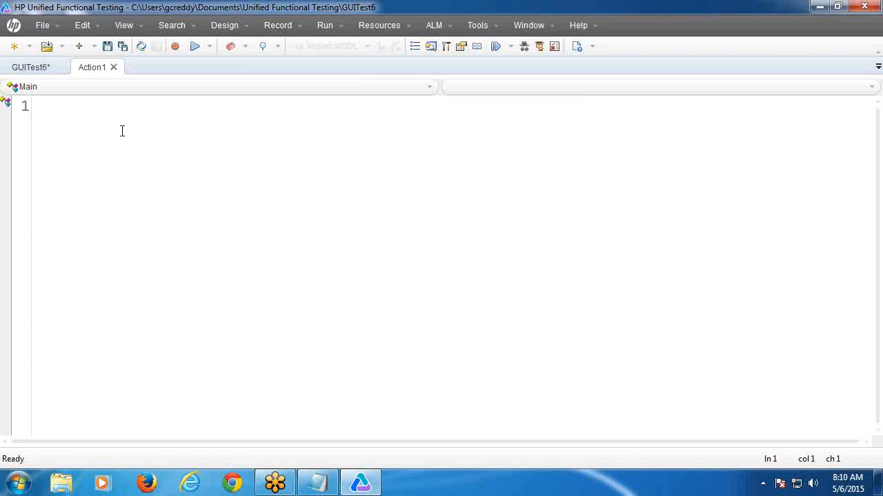
Switch to the Notepad class notes, paste the copied statement under the Ex: label, and add a dashed separator line below it.
left_click(817, 7)
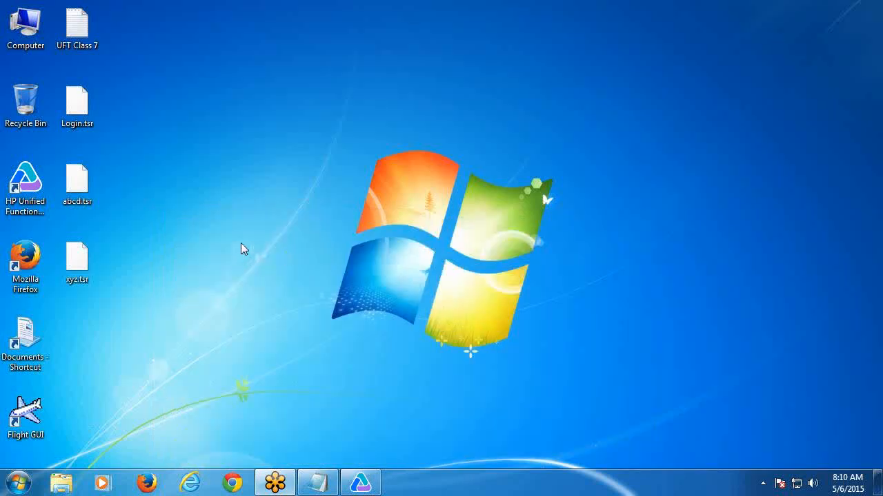
left_click(317, 483)
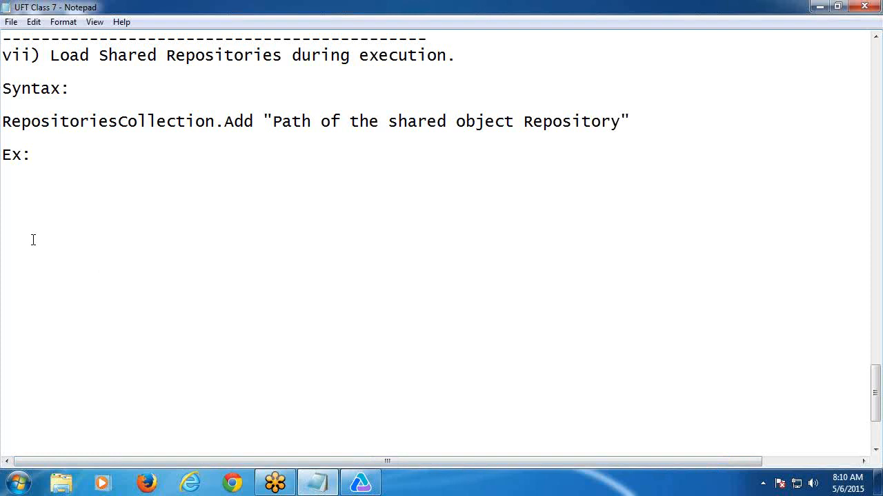
key("ctrl+v")
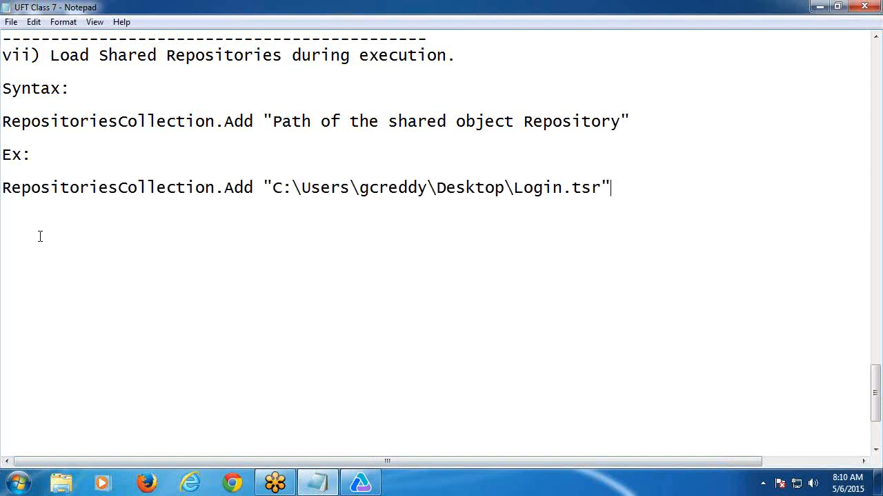
key("Return")
type("------------------------------------------------")
Remove the blank lines between the new dashed separator and heading viii).
scroll(100, 302, "up", 5)
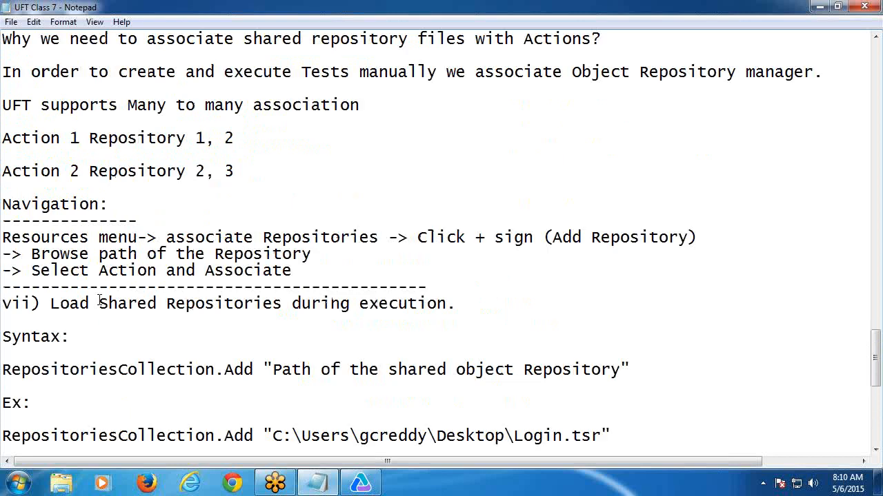
scroll(240, 306, "up", 1)
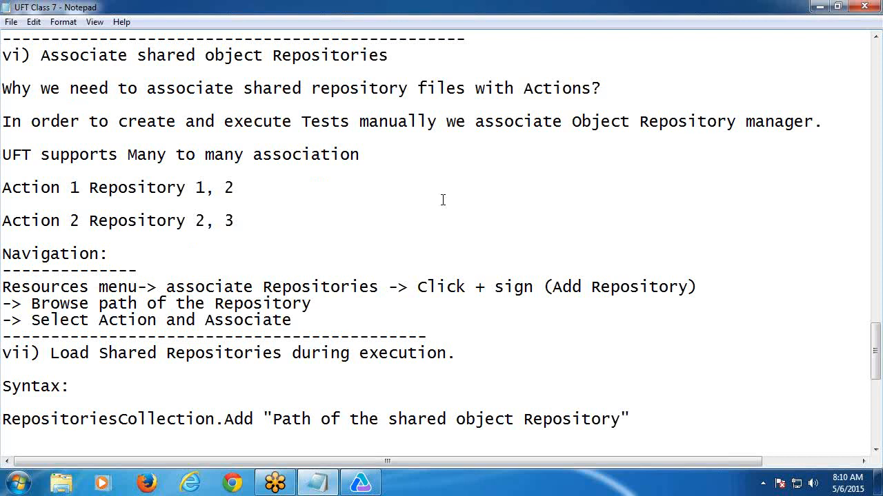
scroll(442, 200, "down", 8)
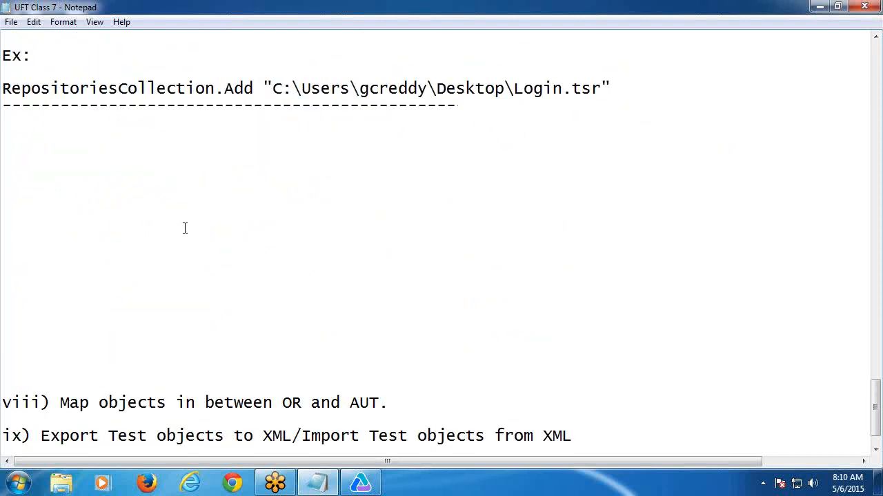
left_click(29, 124)
key("Delete")
key("Delete")
key("Delete")
key("Delete")
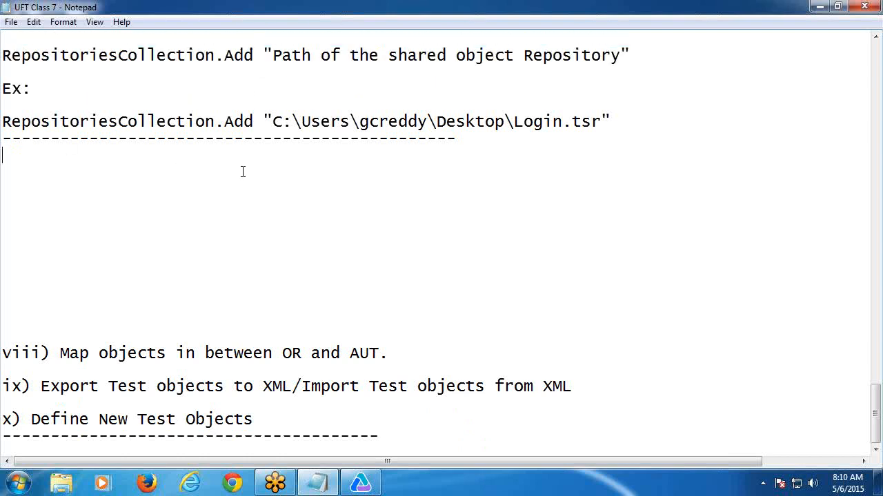
scroll(242, 172, "up", 2)
key("Delete")
key("Delete")
key("Delete")
key("Delete")
key("Delete")
key("Delete")
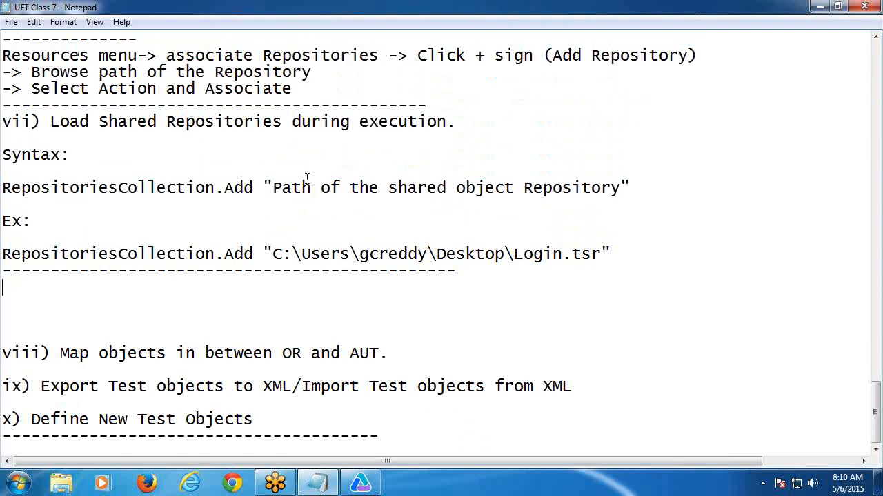
Insert about twenty blank lines between headings viii) and ix), and place the cursor two lines below heading viii).
left_click(420, 350)
key("Return")
key("Return")
key("Return")
key("Return")
key("Return")
key("Return")
key("Return")
key("Return")
key("Return")
key("Return")
key("Return")
key("Return")
key("Return")
key("Return")
key("Return")
key("Return")
key("Return")
key("Return")
key("Return")
key("Return")
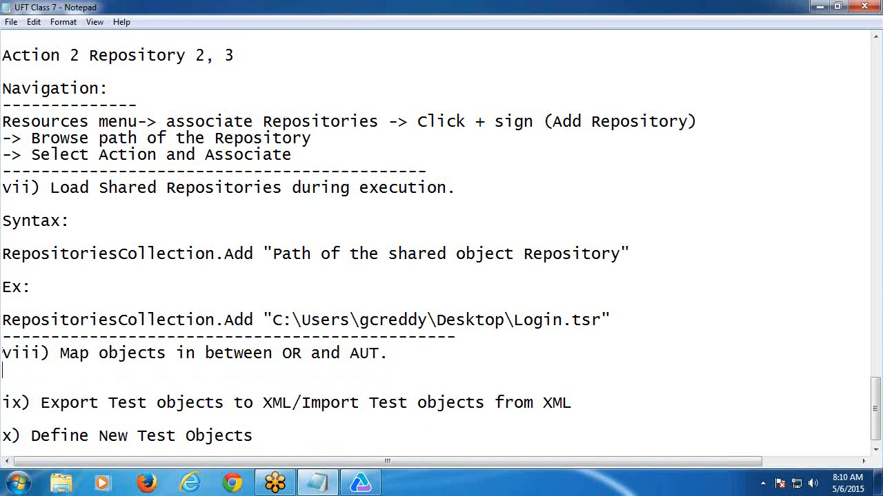
left_click(36, 109)
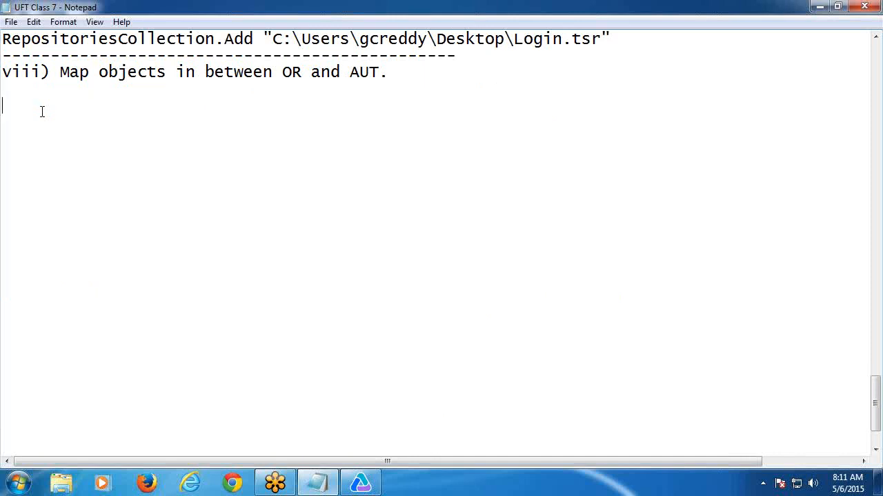
Write under heading viii) "Using view options in Object Repository we can map objects in between OR and AUT.", copying the ending from the heading.
type("Using view op")
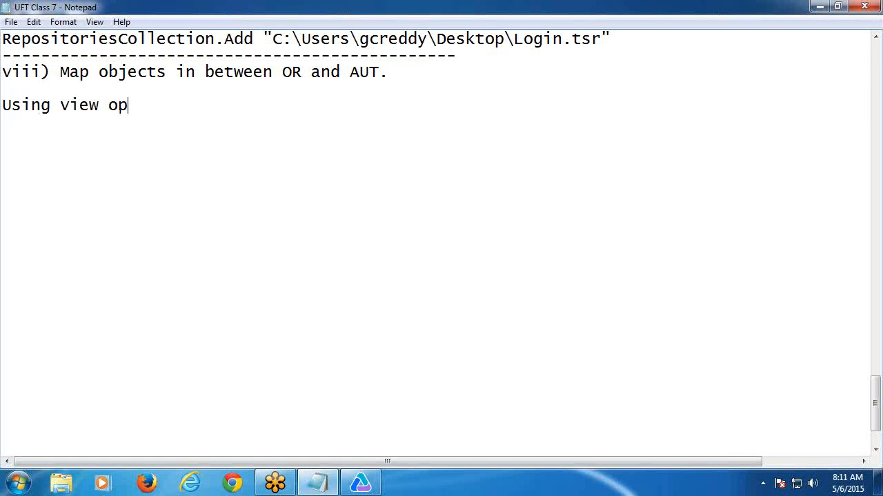
type("tions in O")
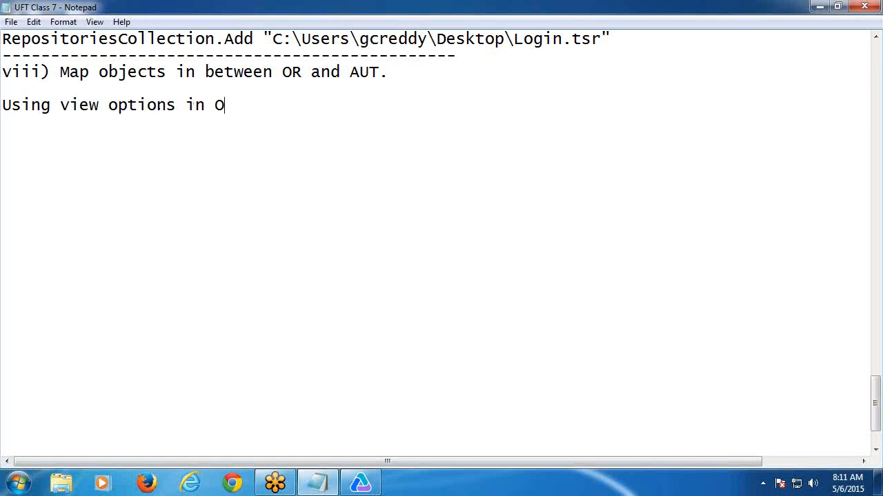
type("bject Repos")
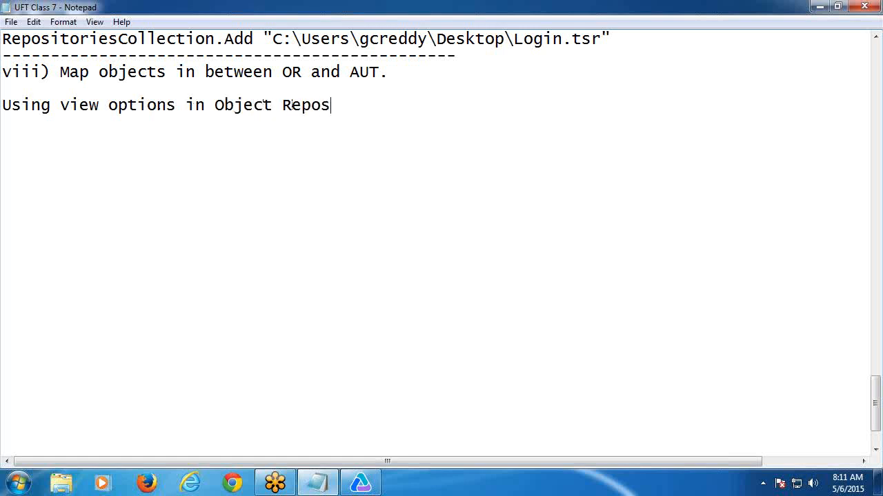
type("itory we c")
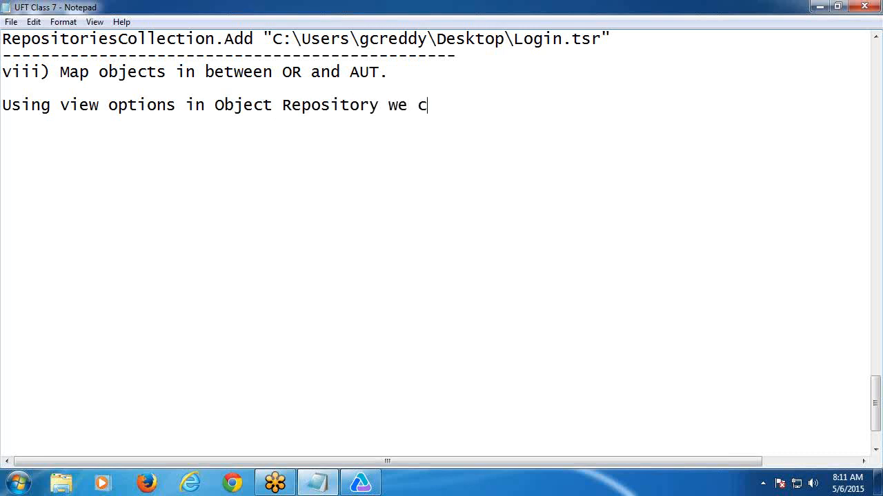
type("an map ")
type("obj")
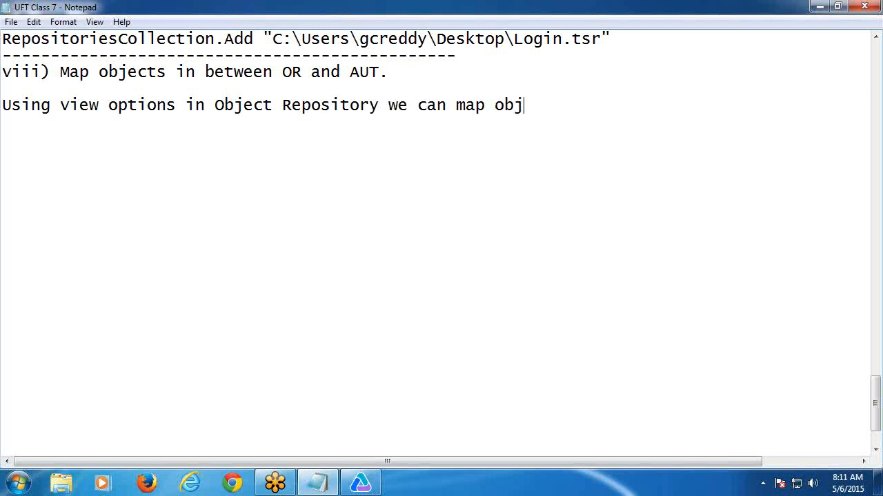
type("ects")
left_click_drag(176, 72, 391, 75)
key("ctrl+c")
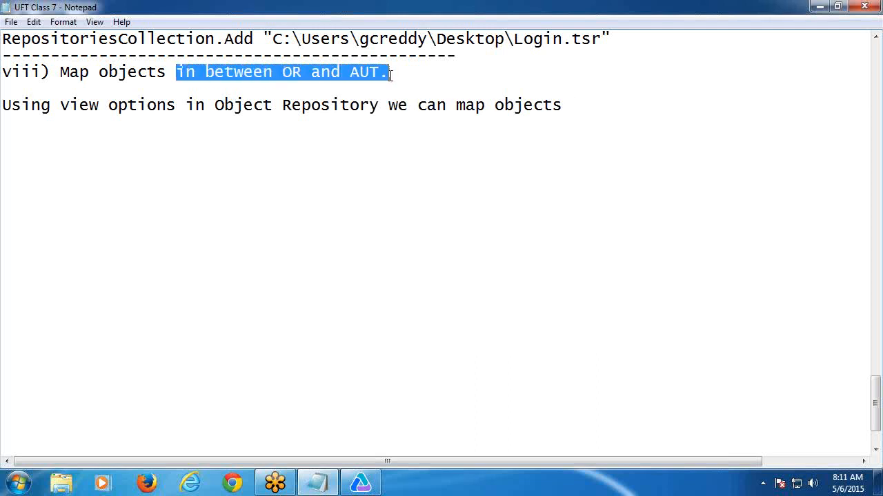
left_click(597, 106)
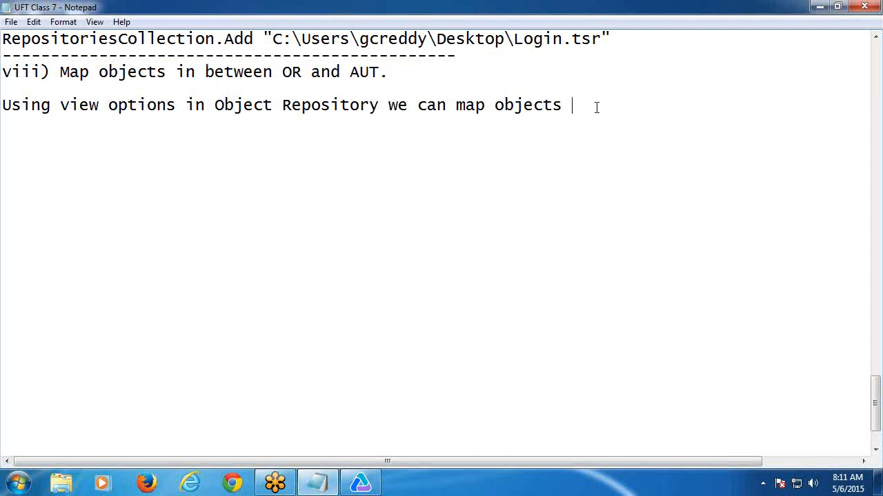
key("ctrl+v")
key("Return")
Add the sub-point "i) Highlight in Application (Works from OR to AUT)" below the introductory sentence.
type("i) ")
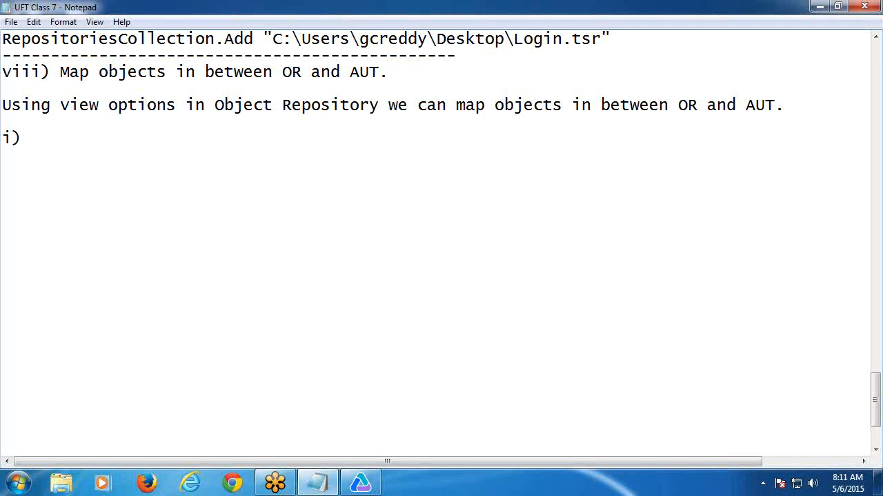
type("Highlig")
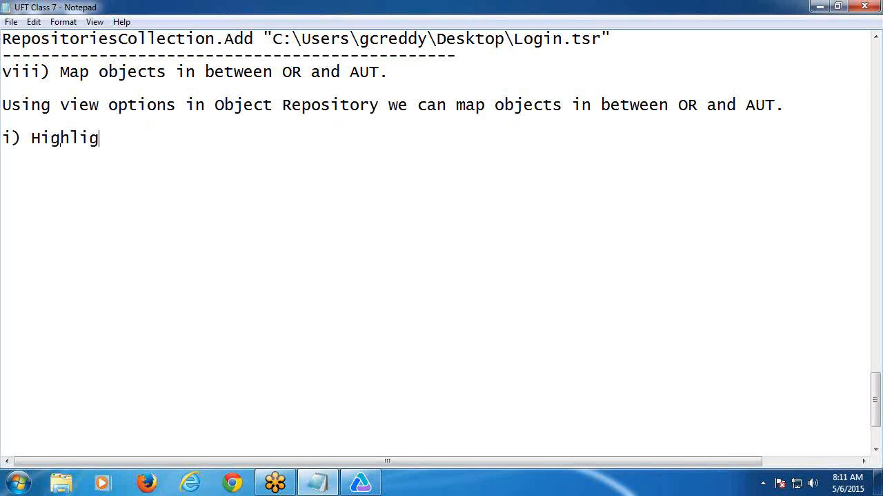
type("ht in Applic")
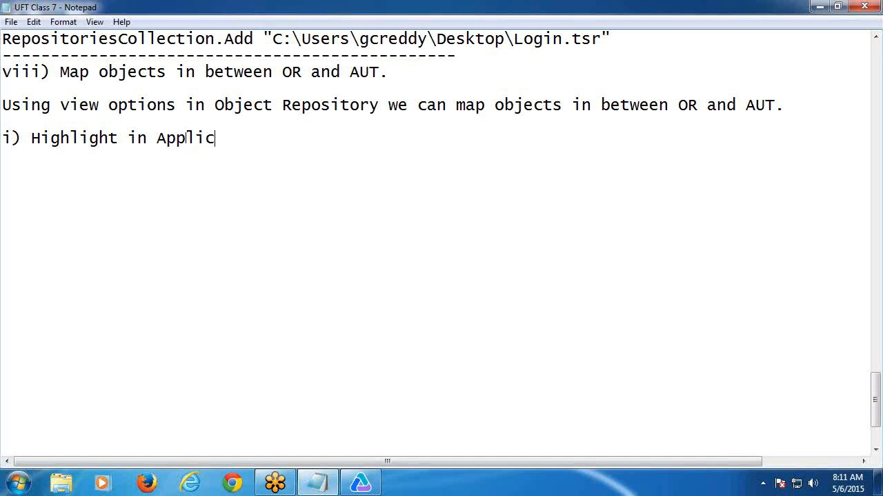
type("ation")
type("(W")
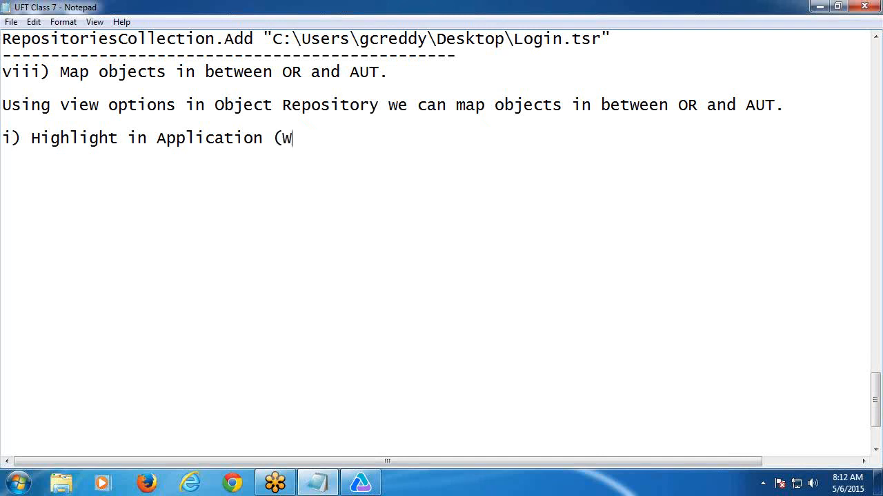
type("orks from ")
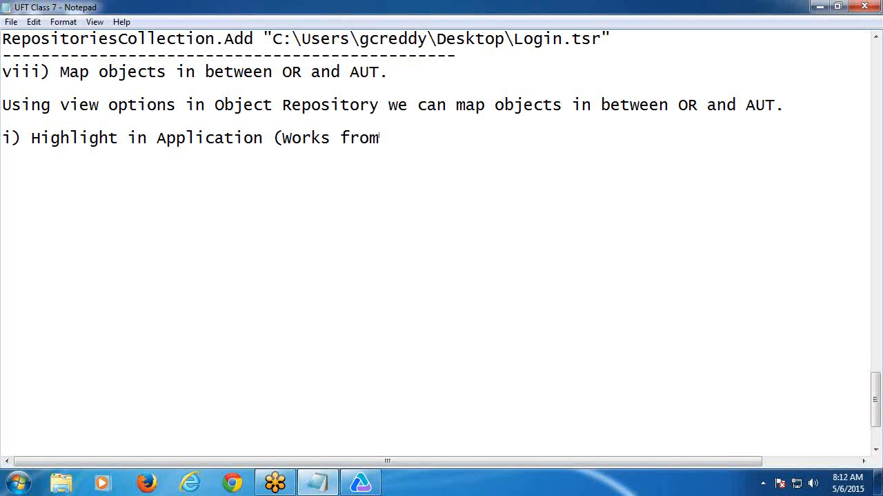
type("OR to AUT)")
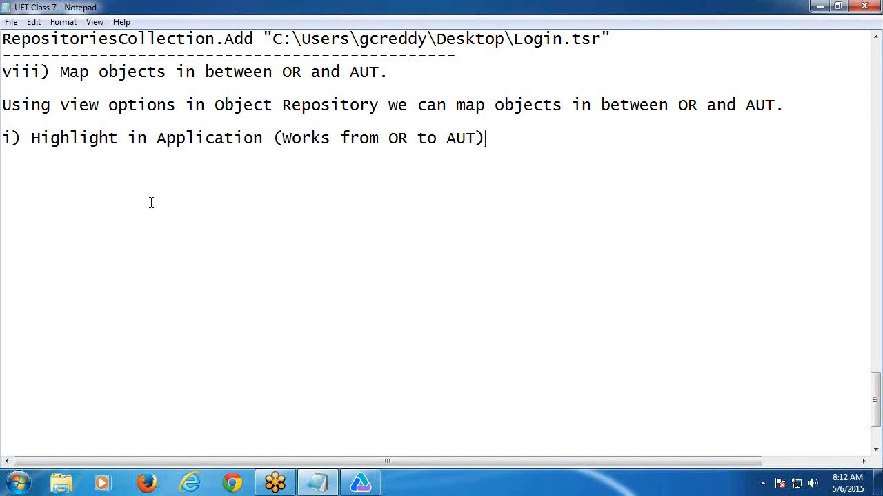
Add the sub-point "ii) Locate in Repository (Works from AUT to OR)" two lines below sub-point i), and start a new line.
left_click(26, 173)
type("ii) Locat")
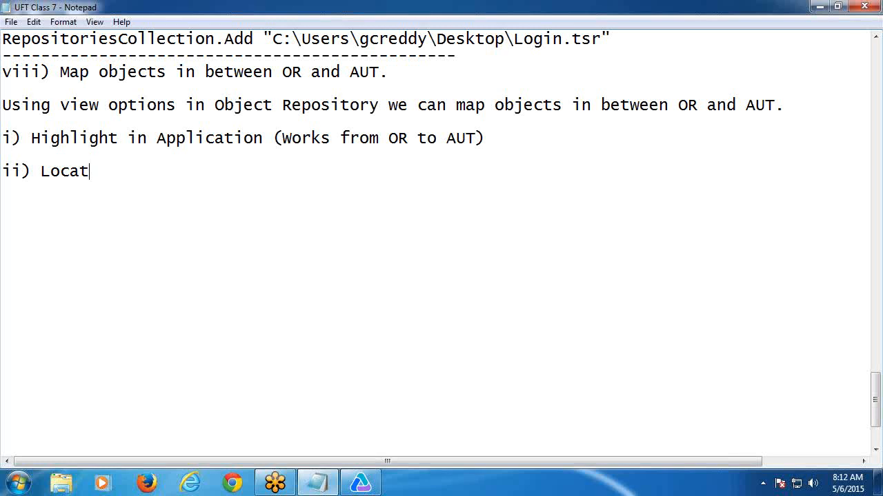
type("e in Repositor")
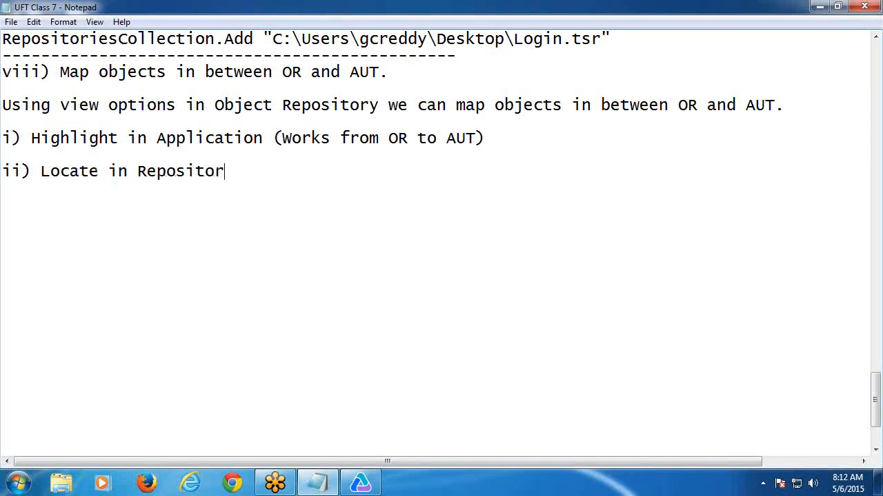
type("y (Works from ")
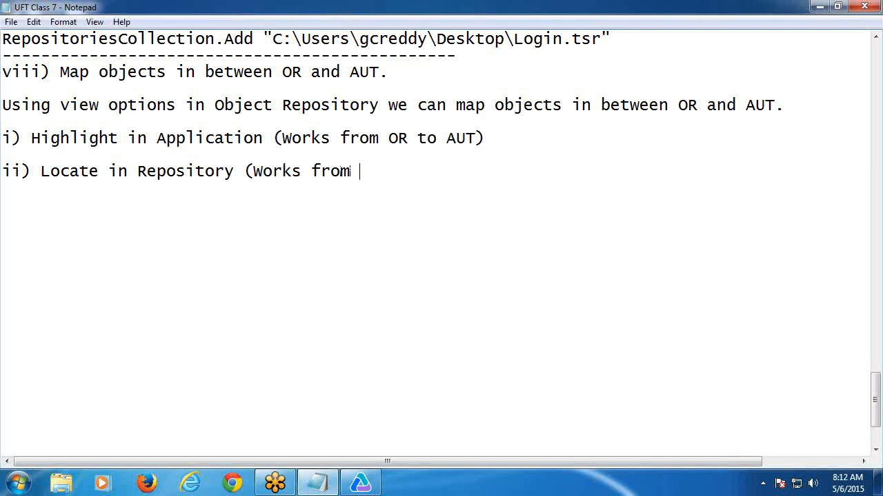
type("AUT to OR)")
key("Return")
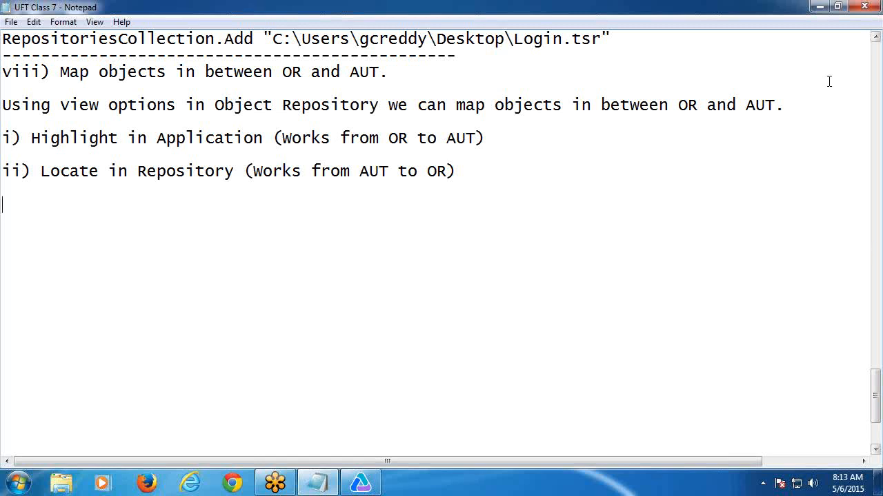
Minimize the Notepad class notes and switch to HP Unified Functional Testing, restored from full screen to a smaller window.
left_click(819, 7)
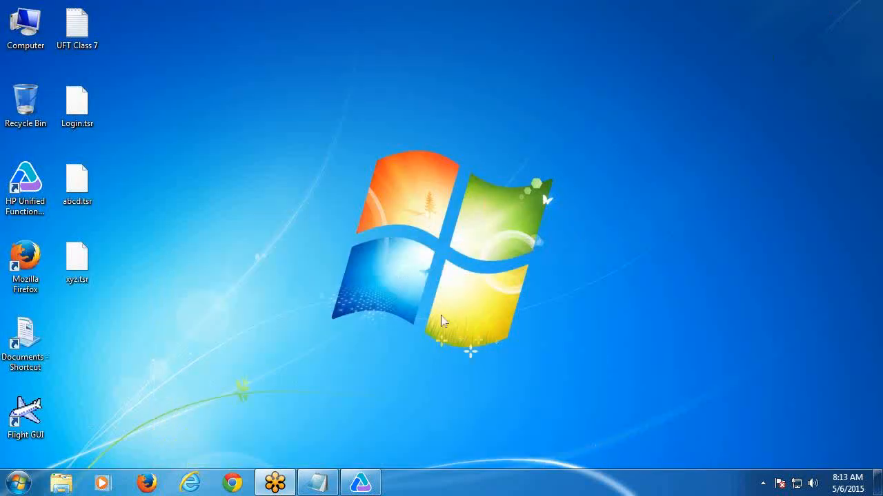
left_click(360, 483)
left_click(834, 6)
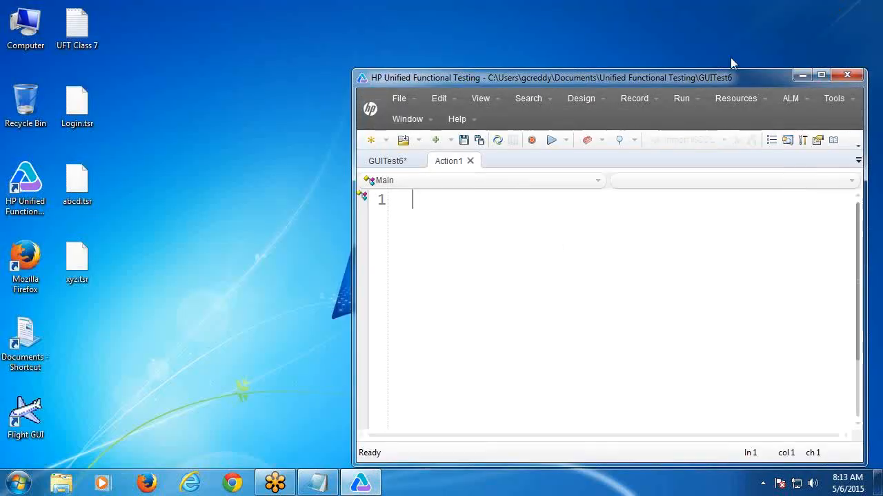
Launch Flight GUI from the desktop, log in with the agent name and password, and place its window beside the UFT window.
double_click(28, 414)
type("twert")
left_click(371, 271)
type("mercury")
key("Return")
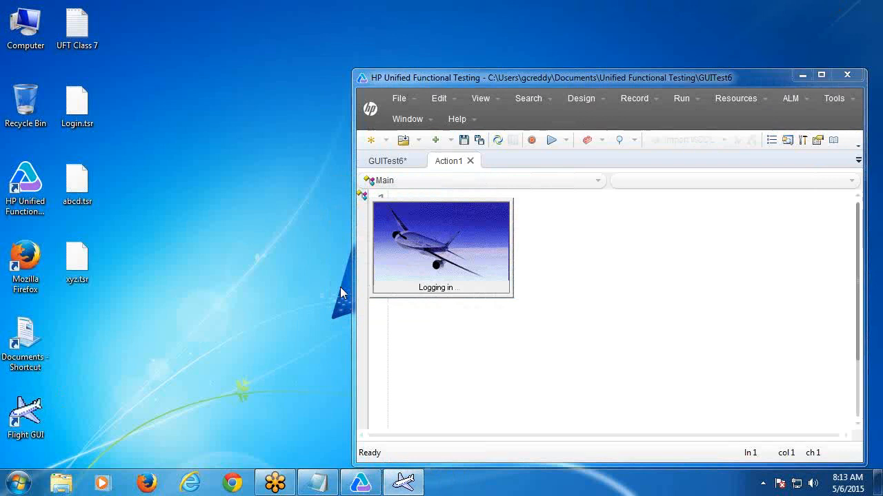
left_click_drag(406, 100, 204, 92)
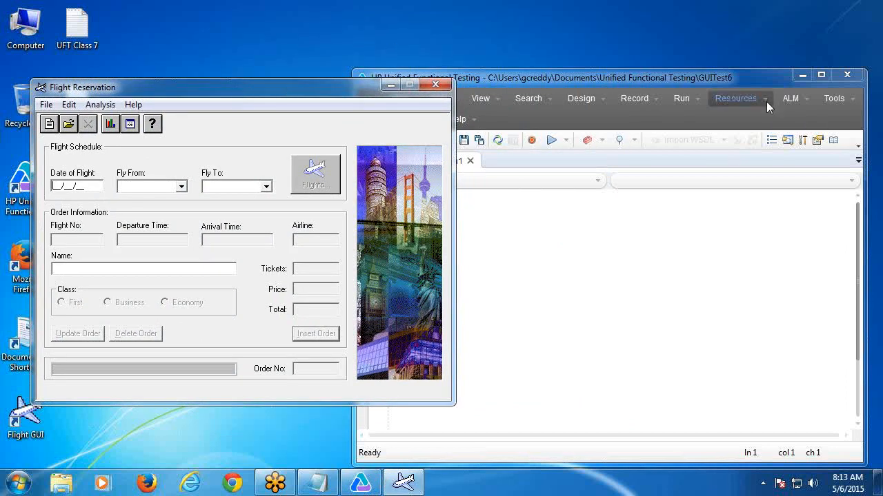
Open the Object Repository Manager and add the Flight Reservation window with its default object types to the new shared repository.
left_click(733, 100)
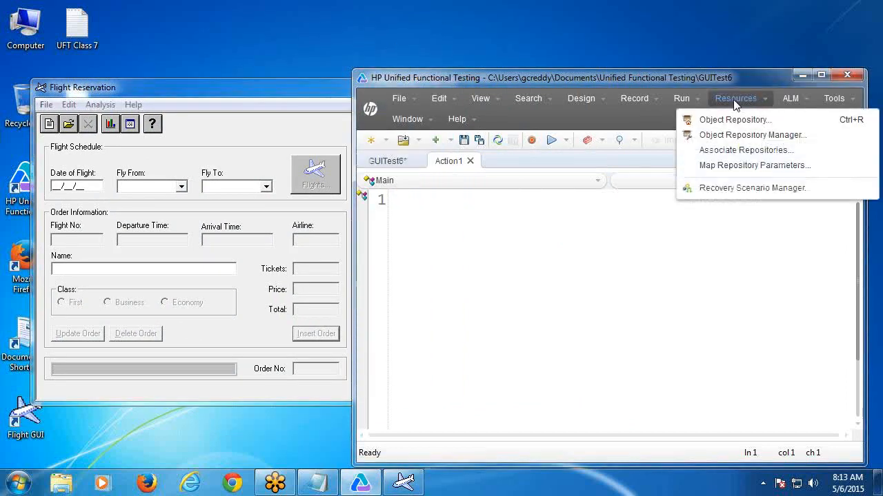
left_click(745, 135)
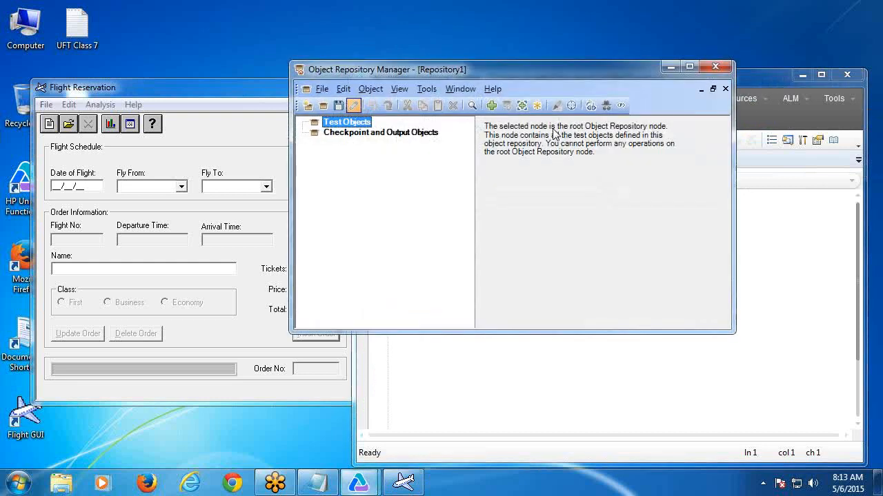
left_click(370, 89)
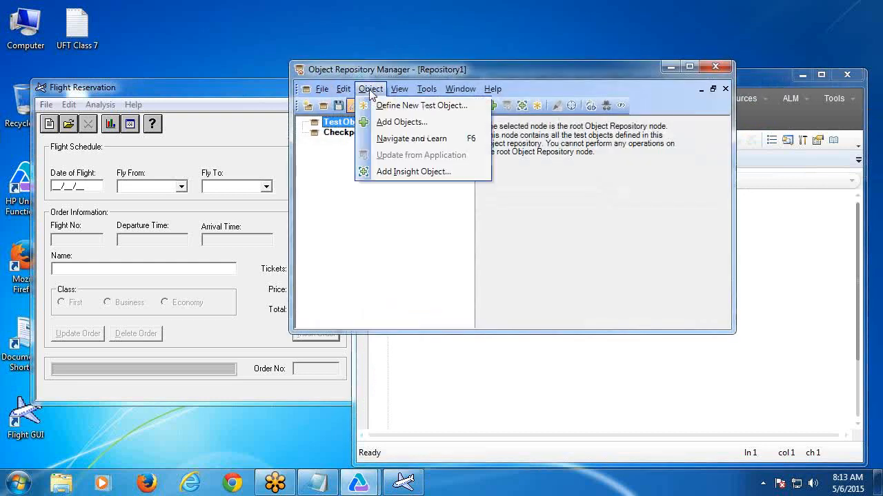
left_click(390, 123)
left_click(306, 96)
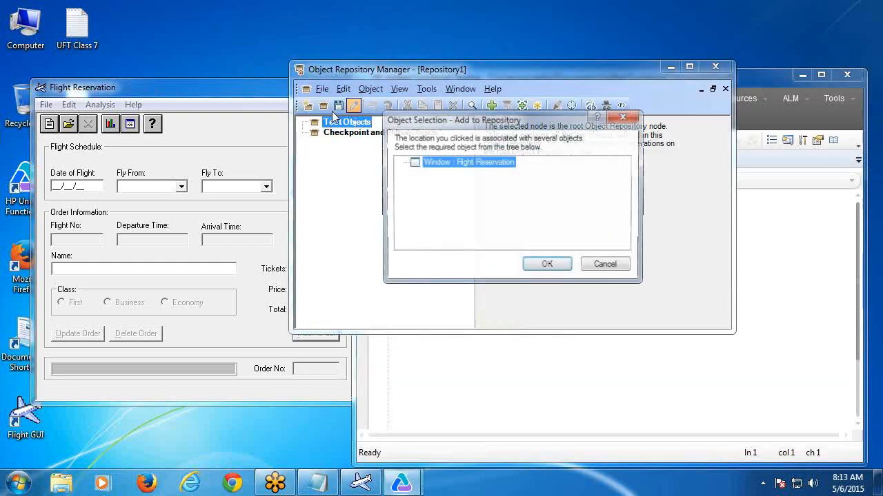
left_click(545, 264)
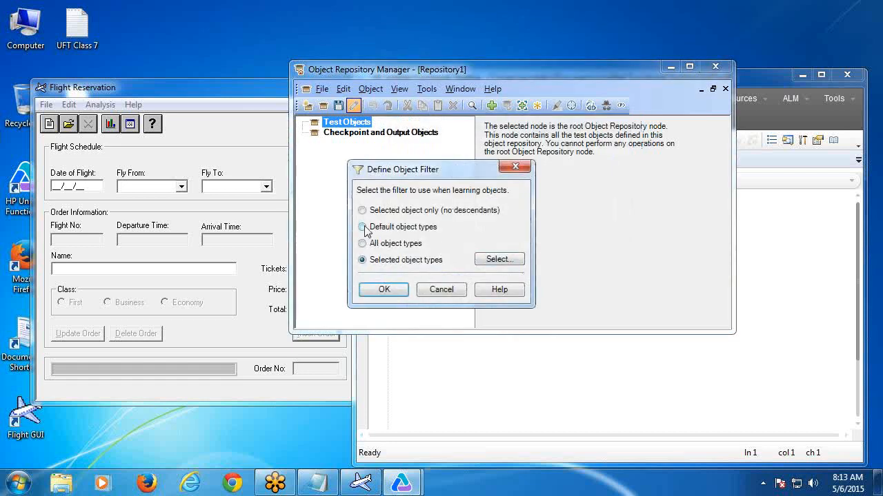
left_click(363, 227)
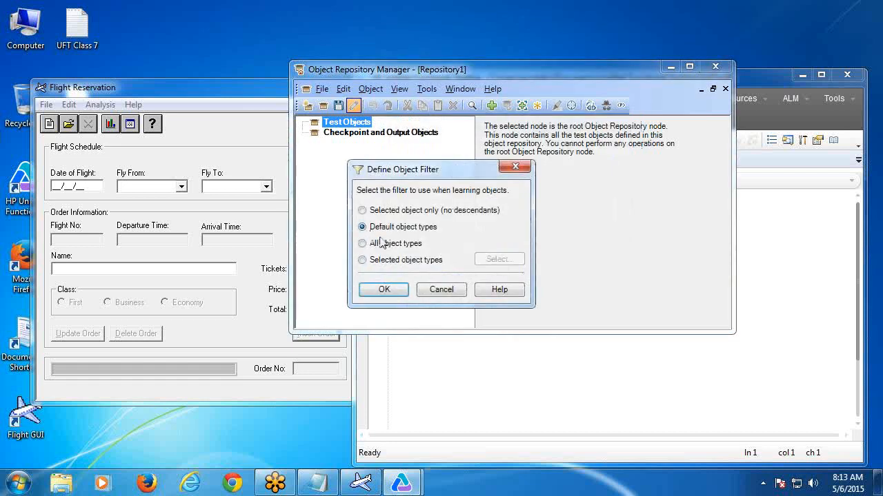
left_click(384, 290)
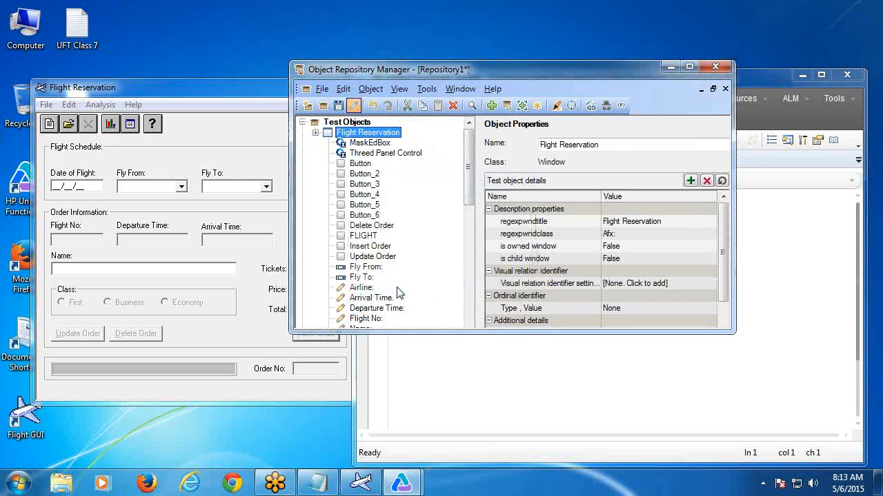
Enlarge the Object Repository Manager to show the whole object tree, and move it clear of the Flight Reservation window.
left_click_drag(447, 333, 471, 445)
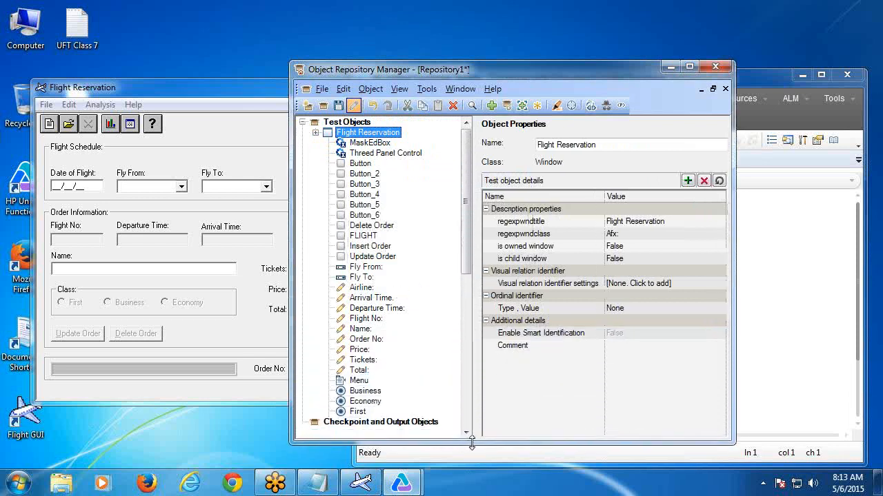
left_click_drag(594, 69, 681, 50)
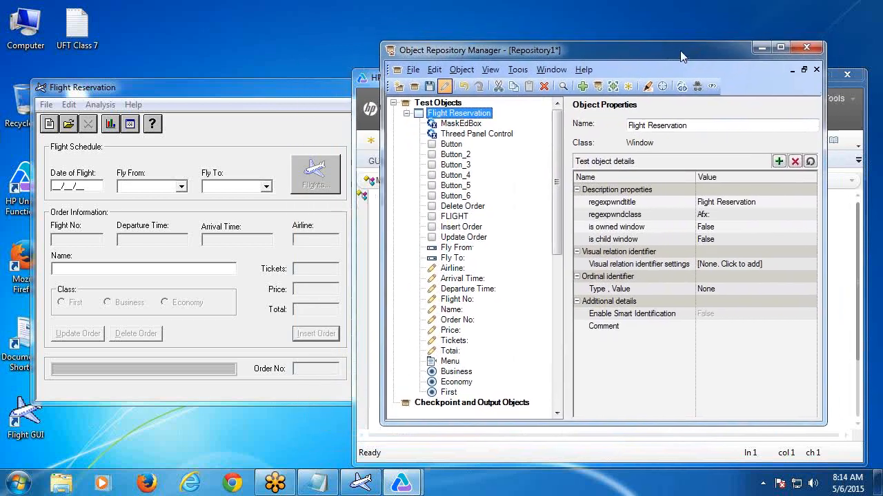
left_click(518, 70)
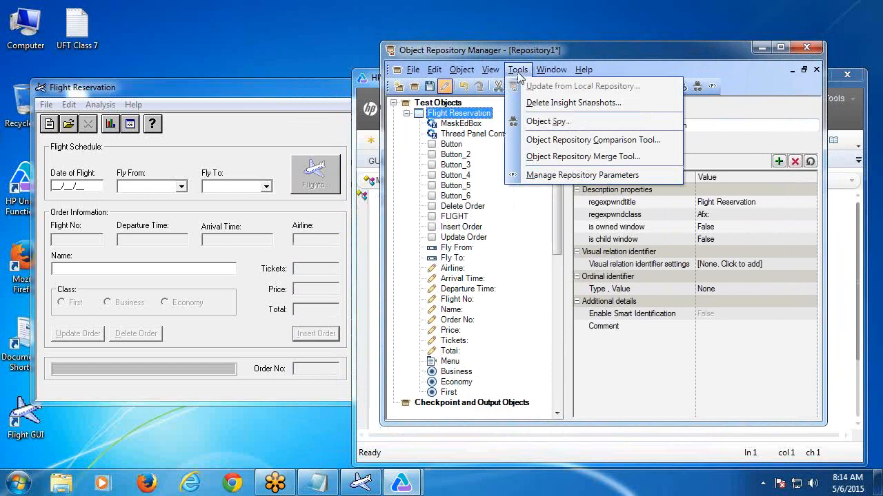
mouse_move(494, 75)
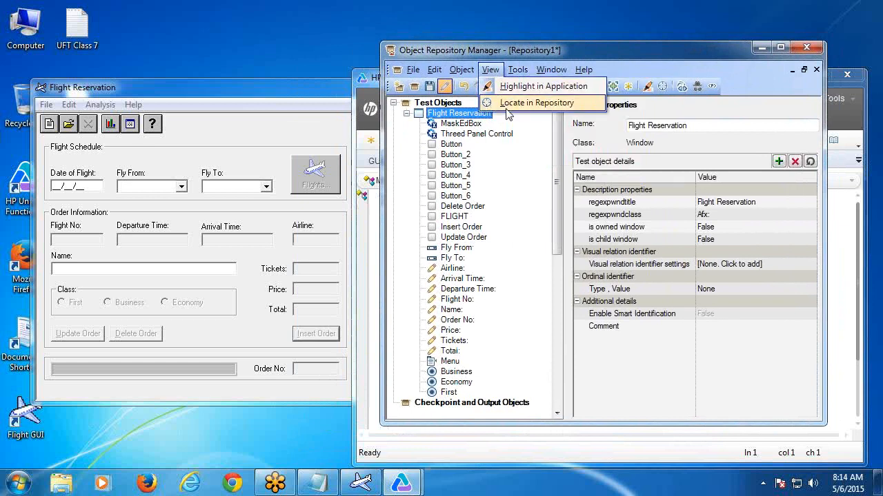
left_click(603, 51)
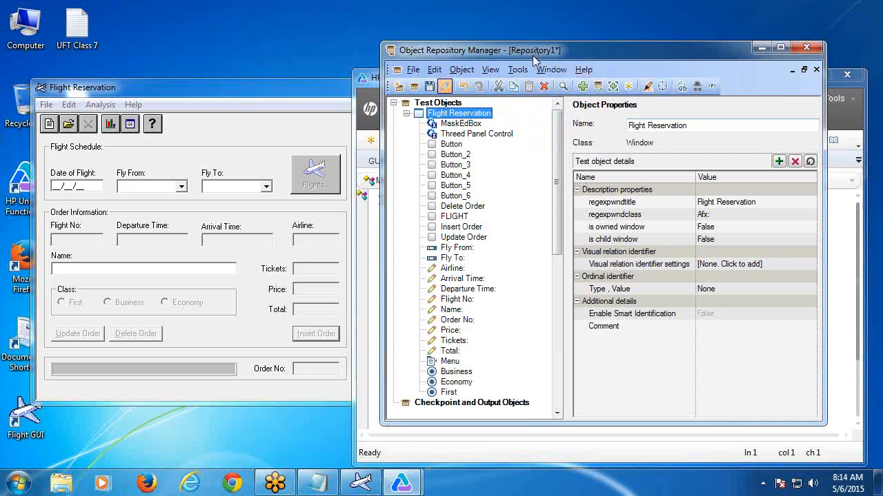
Highlight the repository's Tickets edit field in the Flight Reservation application, repeating the highlight to show where it maps.
left_click(466, 343)
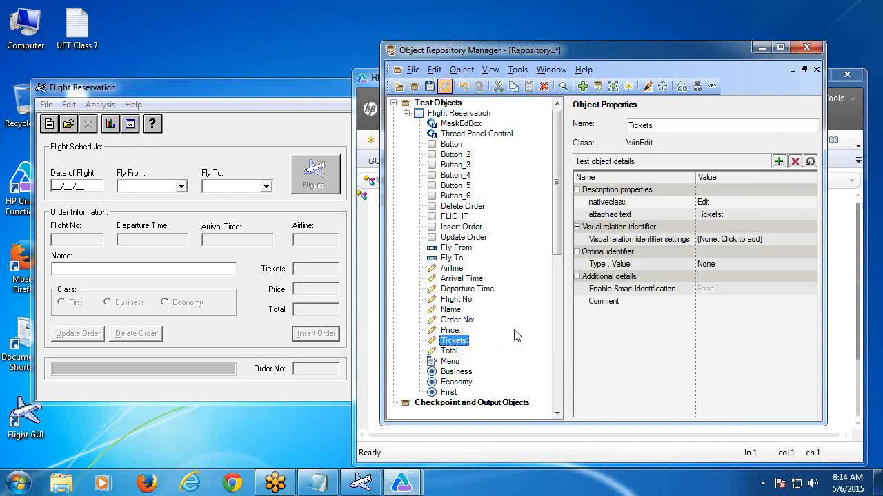
left_click(491, 71)
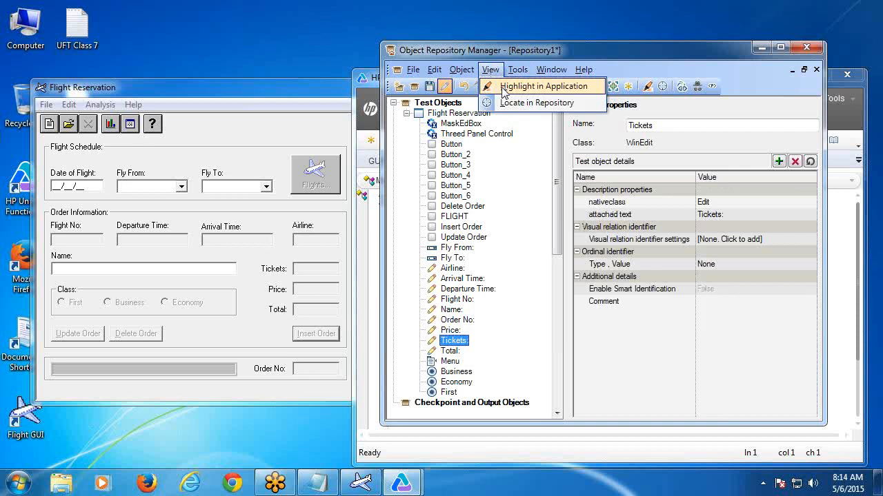
left_click(502, 88)
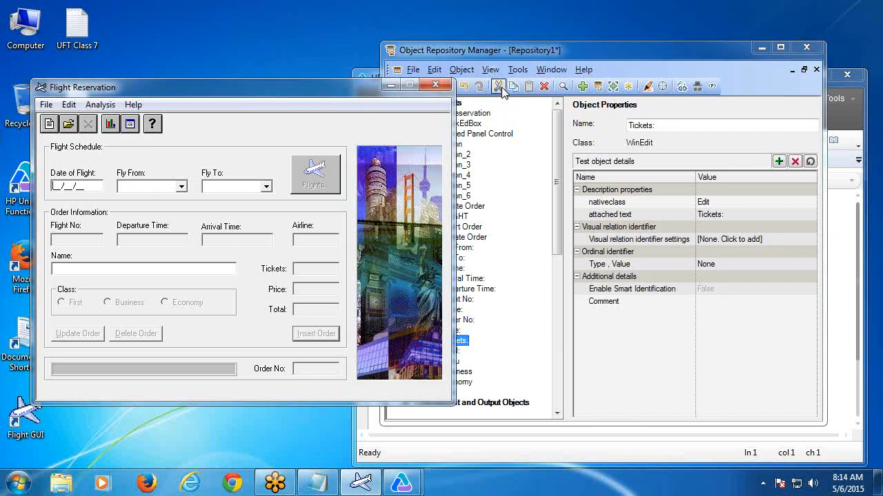
left_click(490, 70)
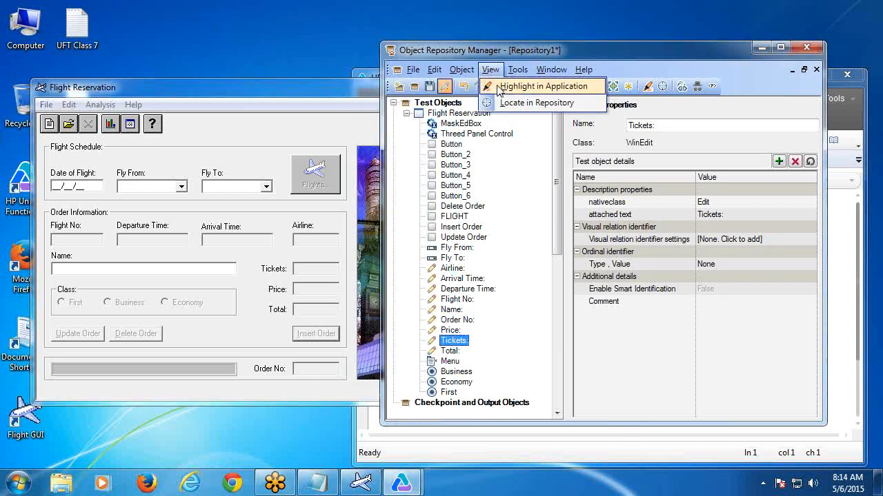
left_click(498, 88)
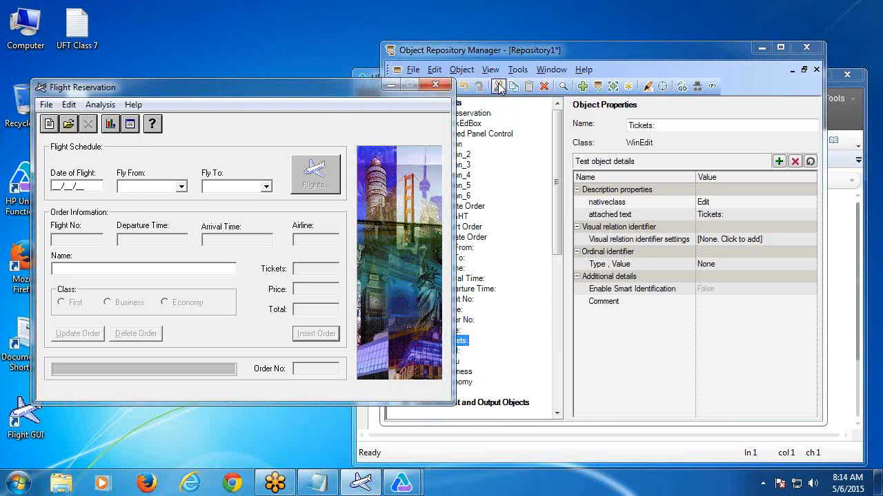
left_click(491, 71)
left_click(496, 86)
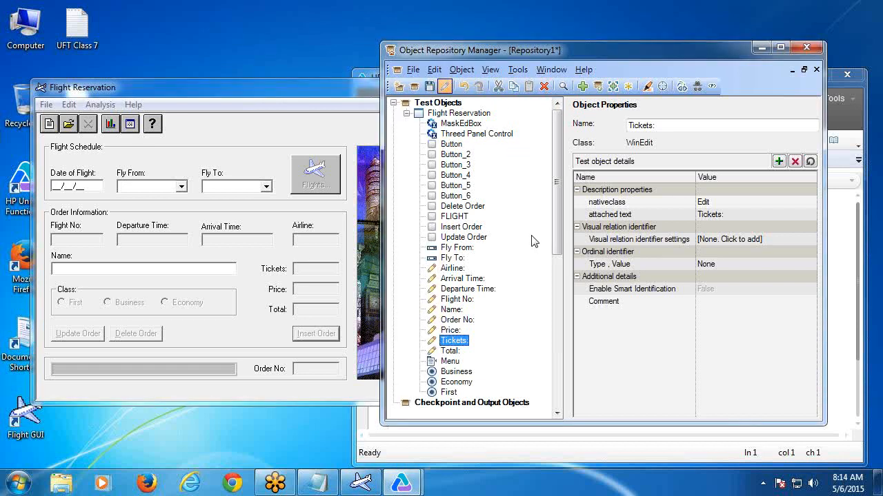
Highlight the repository's Name edit field in the Flight Reservation application twice, and return to the Object Repository Manager.
left_click(452, 310)
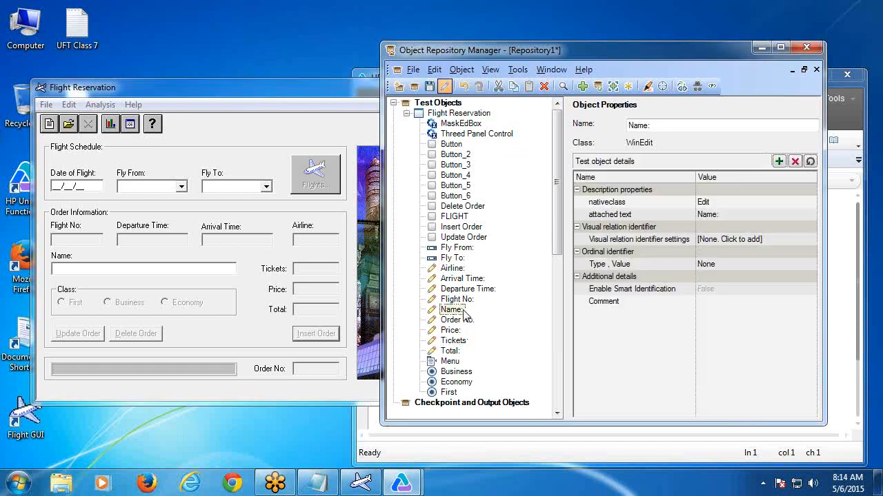
left_click(491, 70)
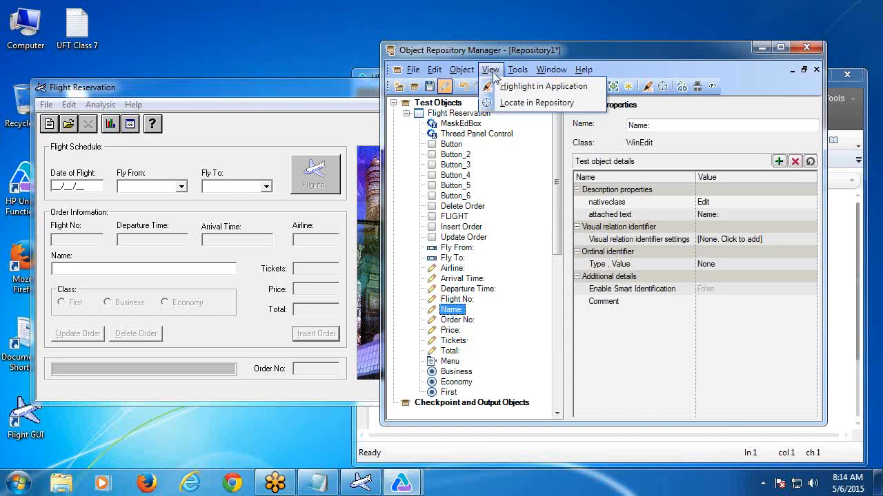
left_click(503, 88)
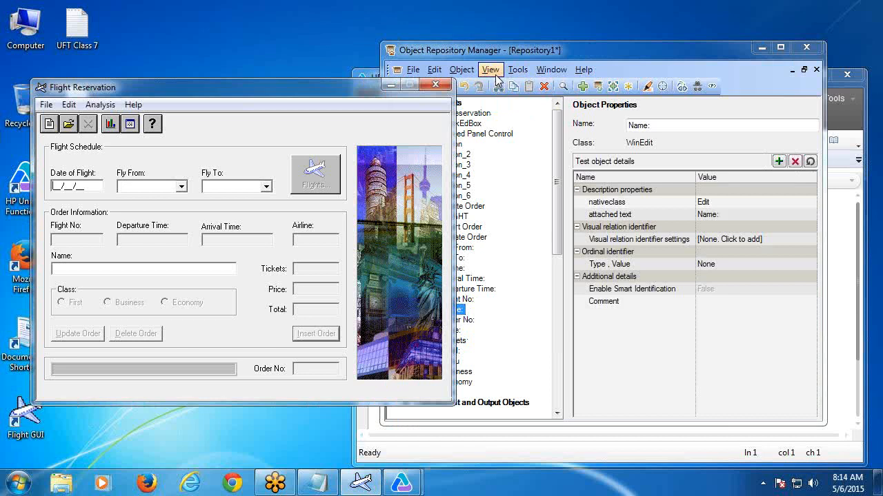
left_click(492, 70)
left_click(499, 88)
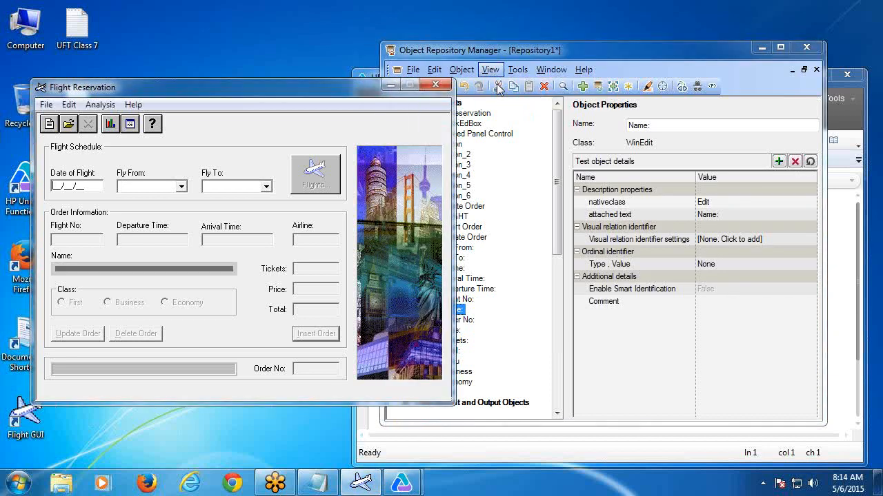
left_click(605, 49)
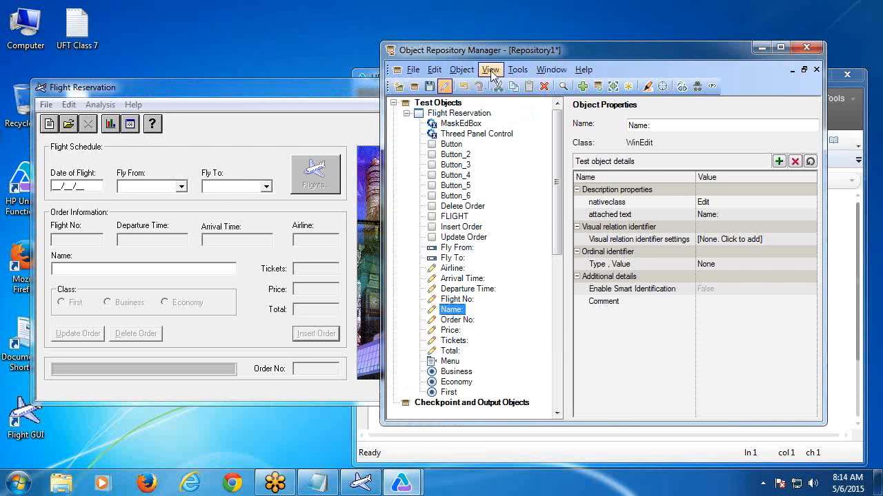
Locate the Flight Reservation window's Update Order button in the repository, accepting the WinButton object for it.
left_click(491, 70)
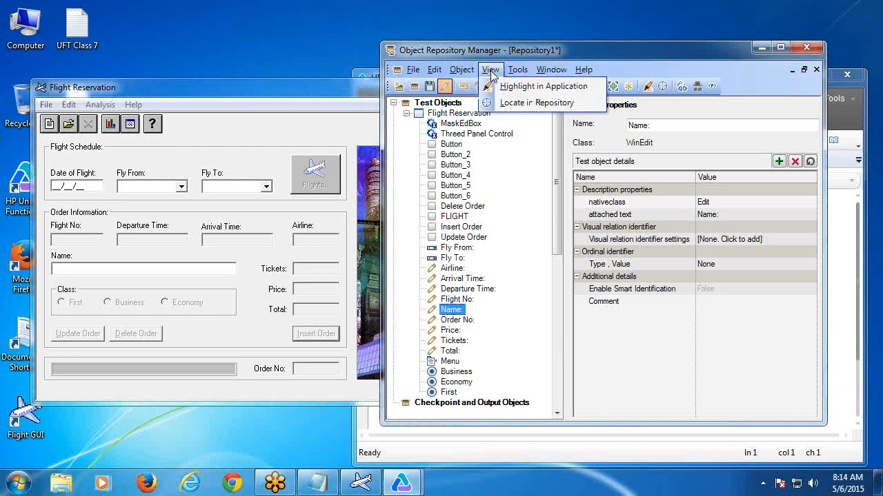
left_click(503, 103)
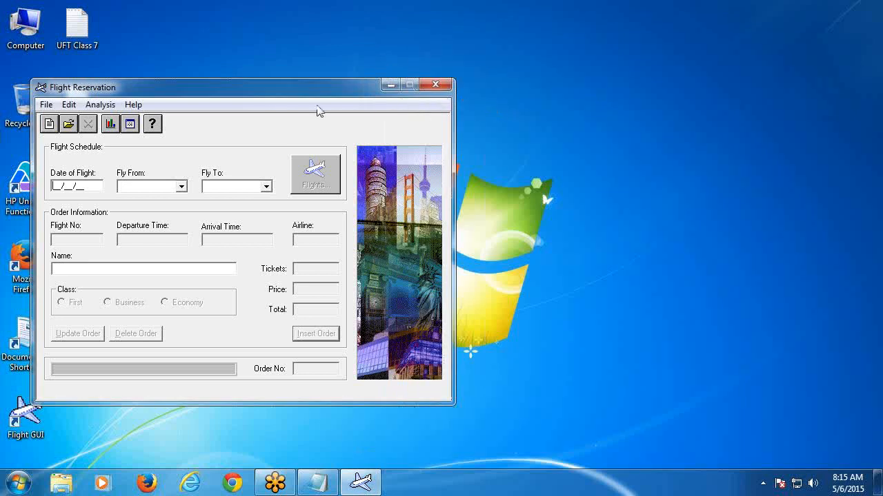
left_click(78, 335)
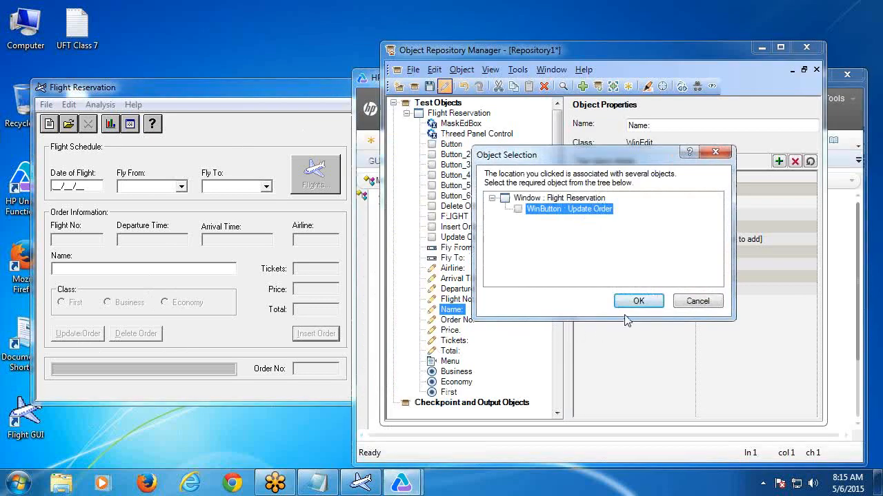
left_click(635, 301)
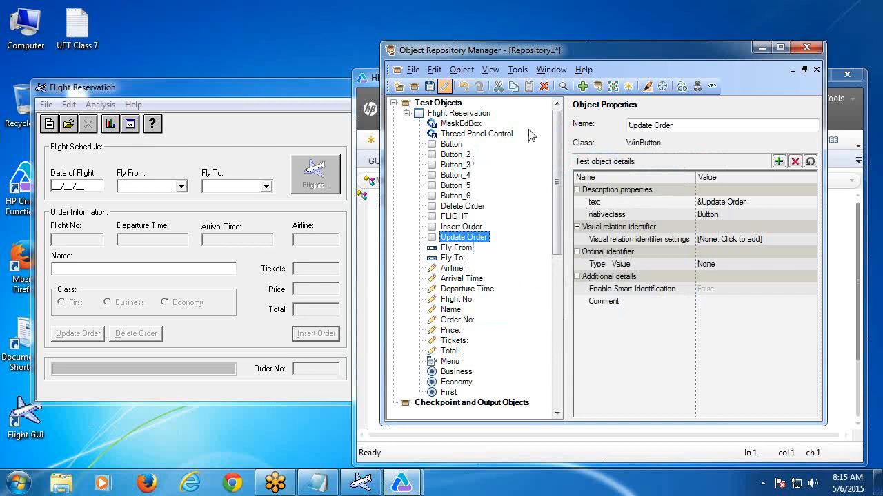
Locate the Fly From combo box in the repository as a WinComboBox, and highlight it back in the application.
left_click(489, 70)
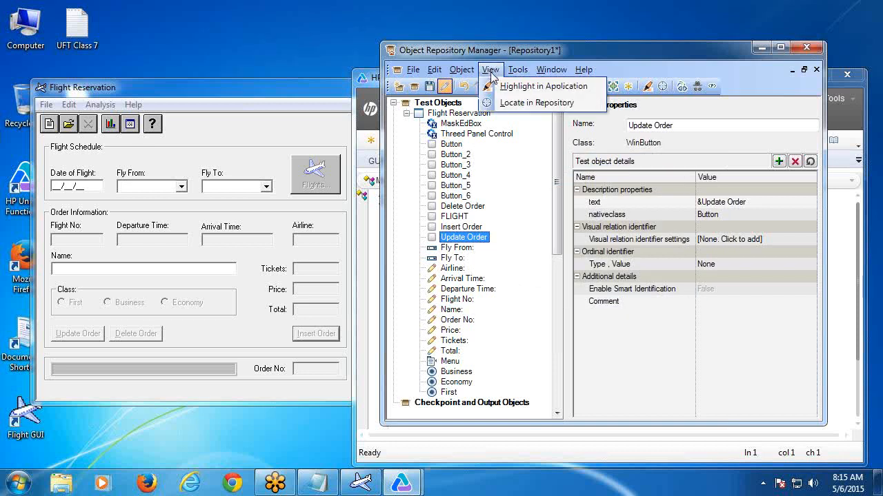
left_click(518, 105)
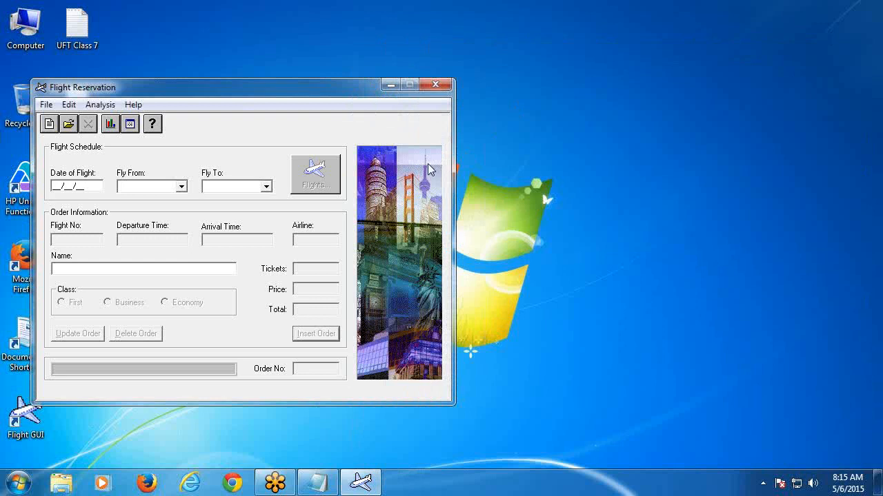
left_click(151, 184)
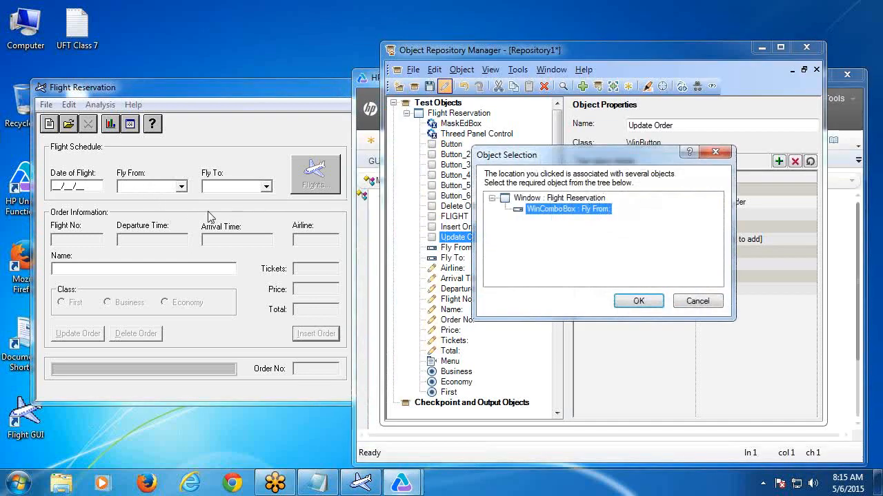
left_click(639, 301)
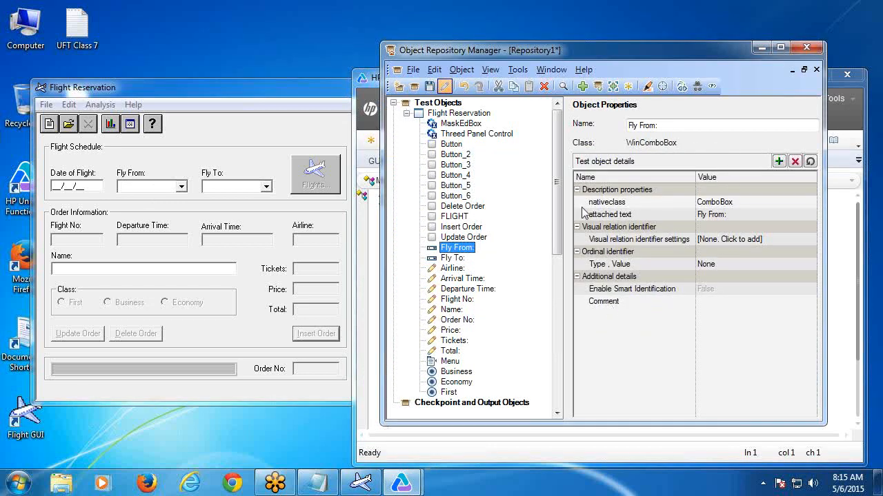
left_click(499, 74)
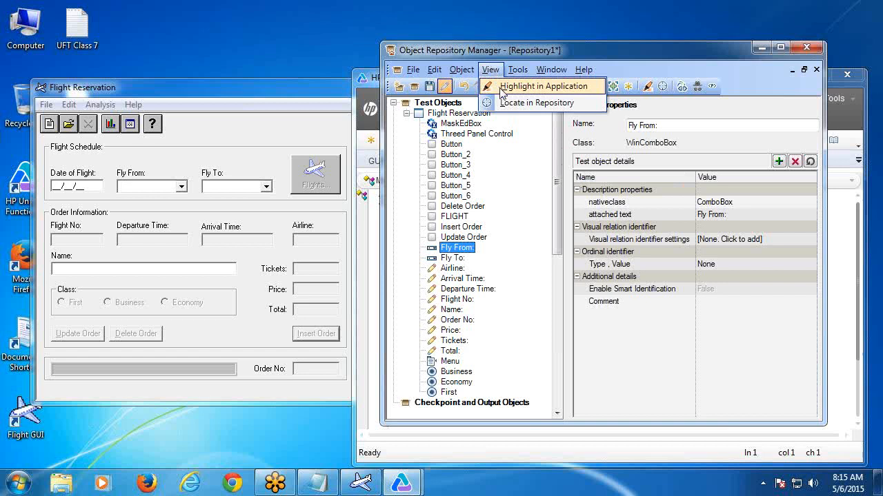
left_click(502, 90)
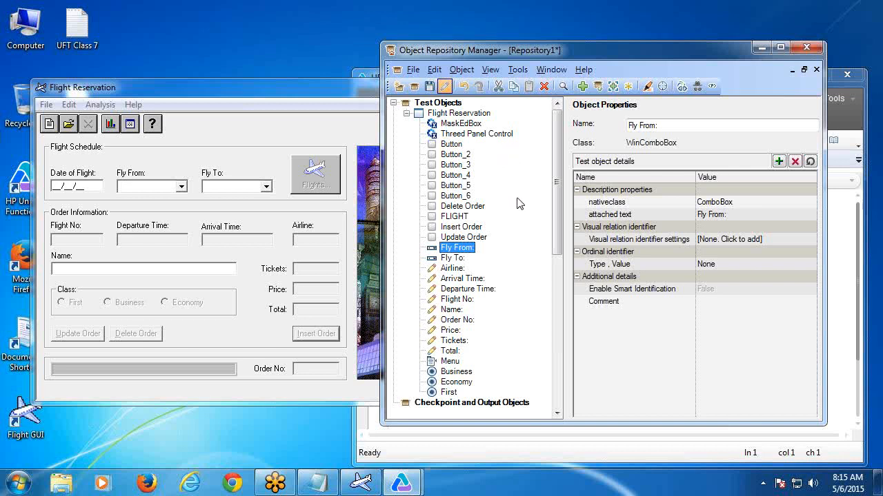
Compare the Flight Reservation window with the repository, examining the properties of the Delete Order, FLIGHT, Insert Order and Update Order buttons.
left_click(270, 92)
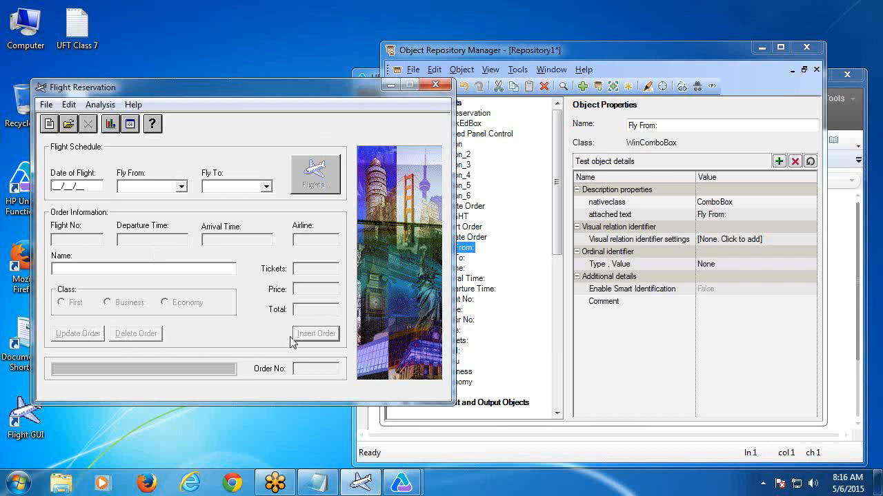
left_click(516, 277)
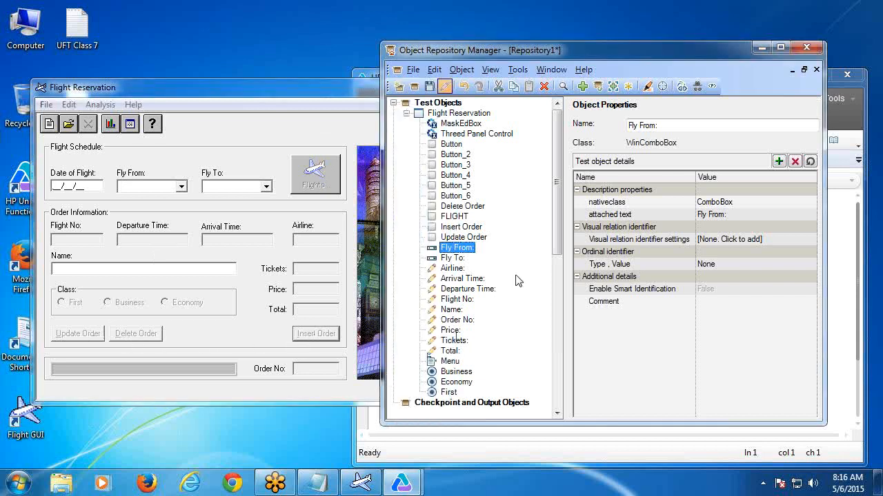
left_click(478, 209)
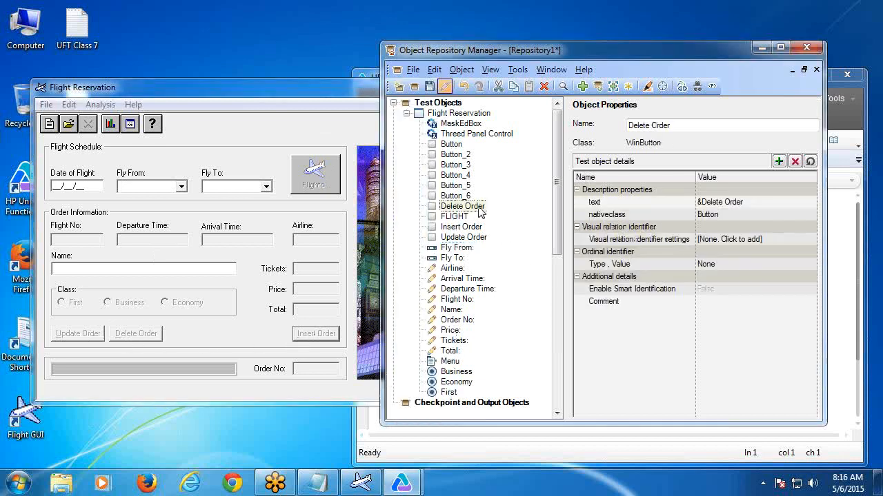
left_click(476, 217)
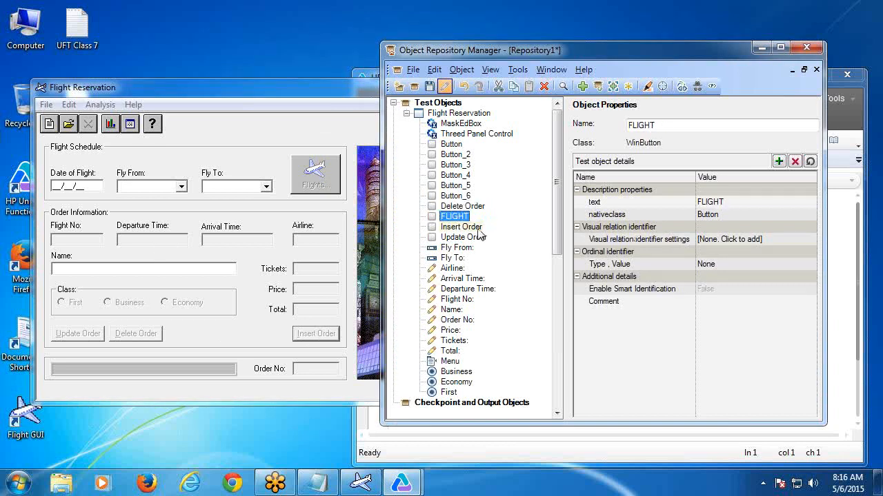
left_click(478, 228)
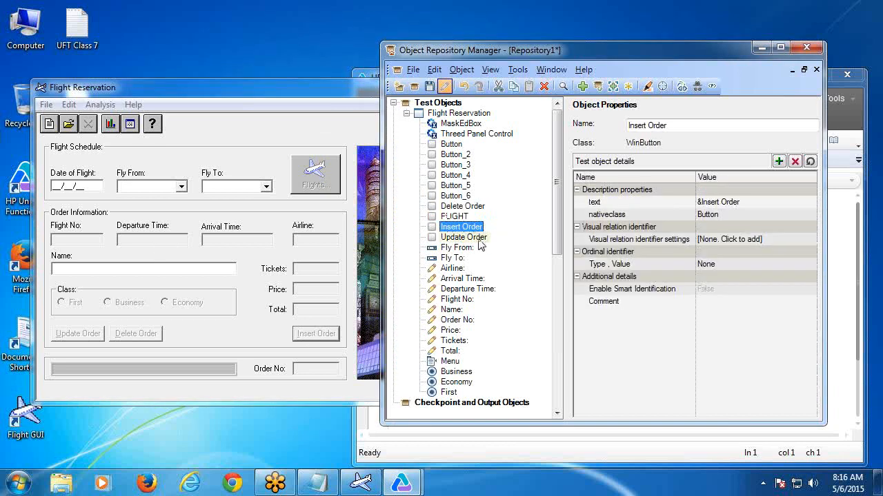
left_click(493, 240)
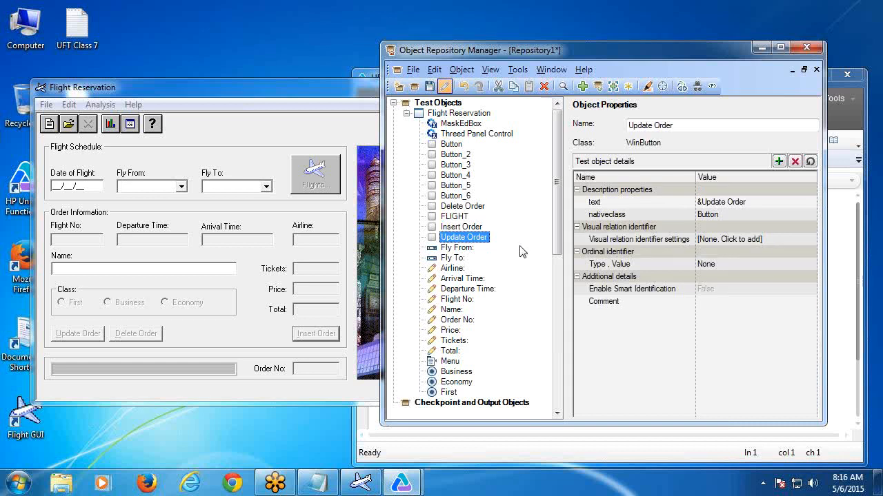
left_click(173, 90)
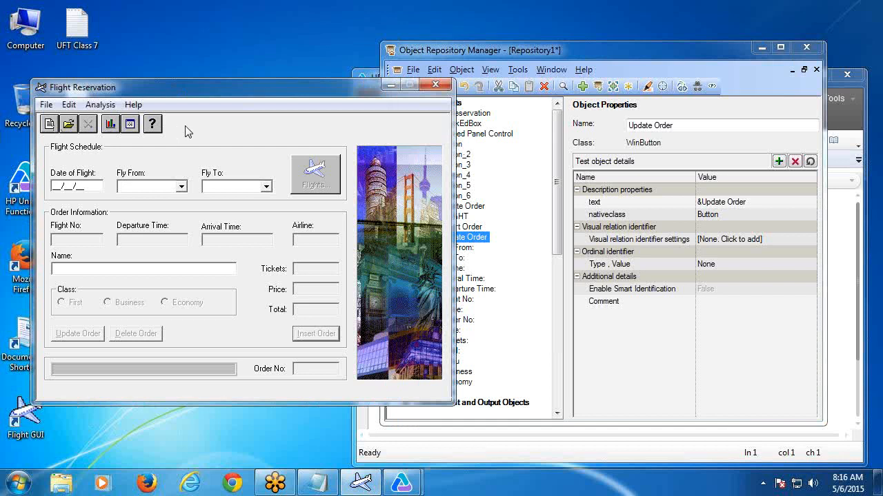
left_click(511, 170)
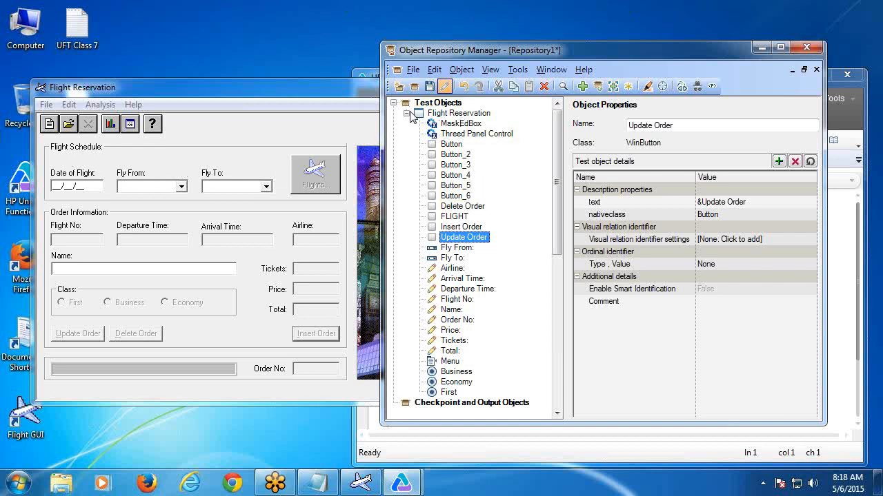
Shift the Object Repository Manager aside and examine Flight Reservation's unnamed toolbar buttons, opening and closing the Open Order dialog and the Graph window.
left_click_drag(530, 50, 551, 54)
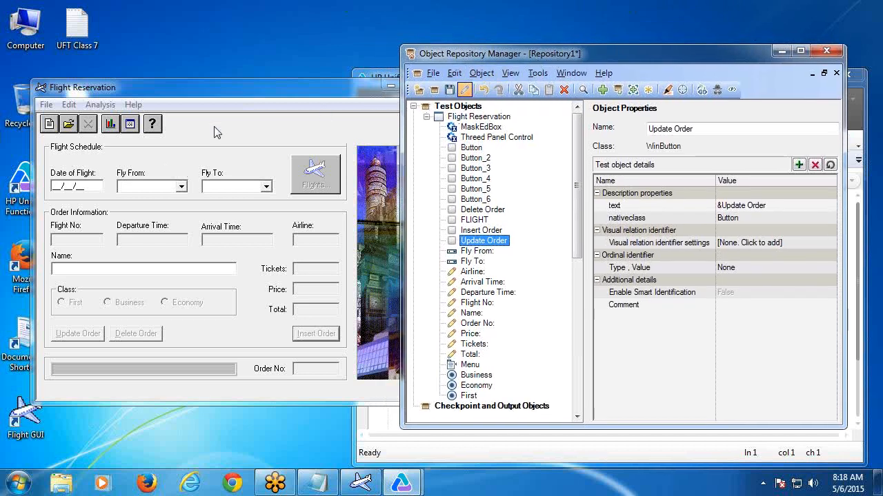
left_click(50, 125)
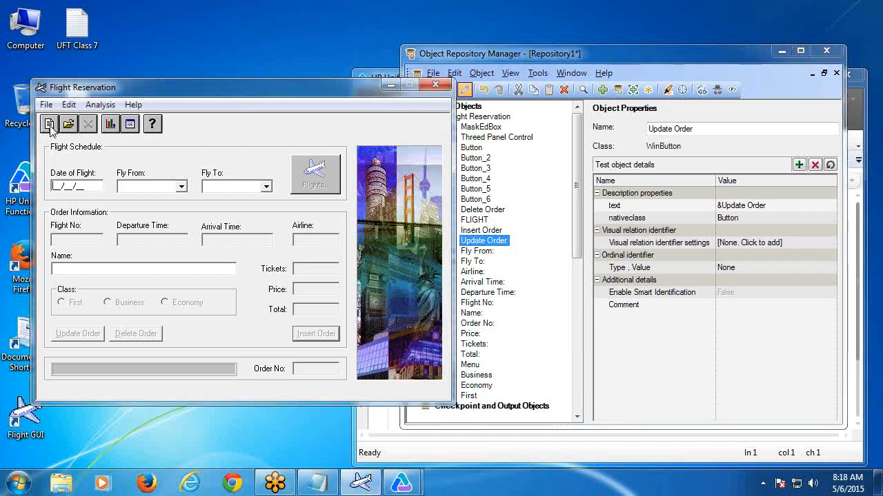
left_click(50, 124)
left_click(69, 125)
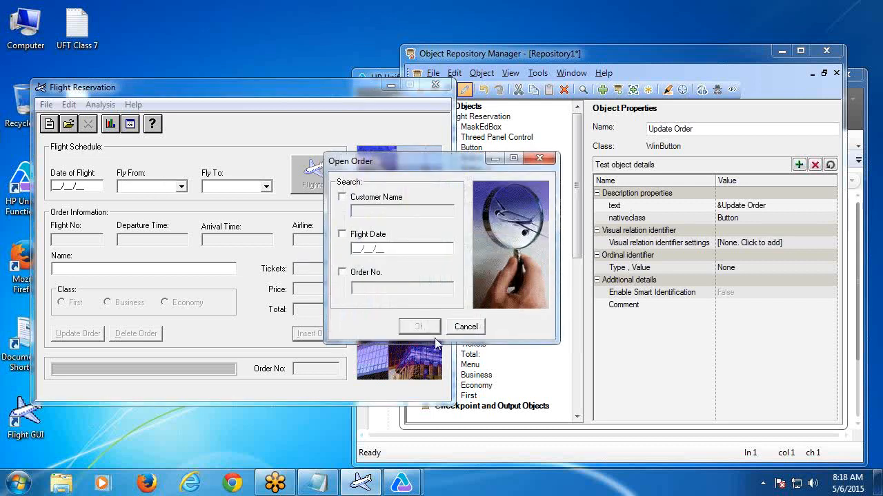
left_click(455, 329)
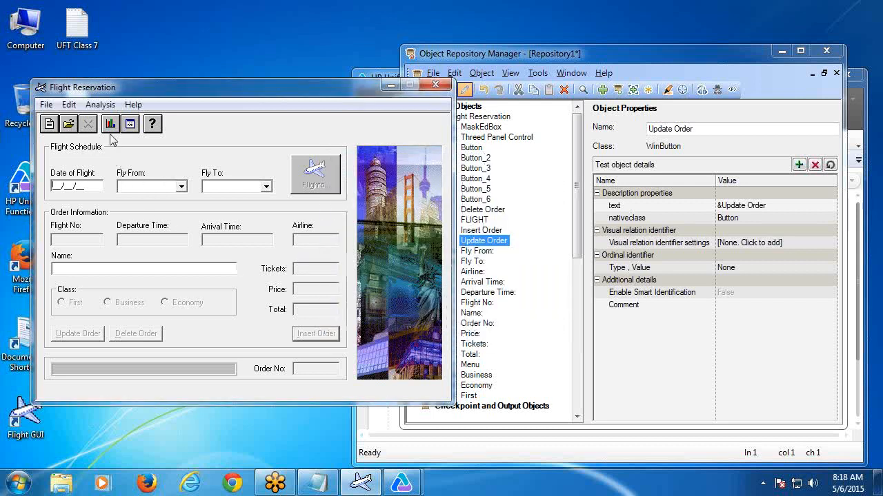
left_click(109, 127)
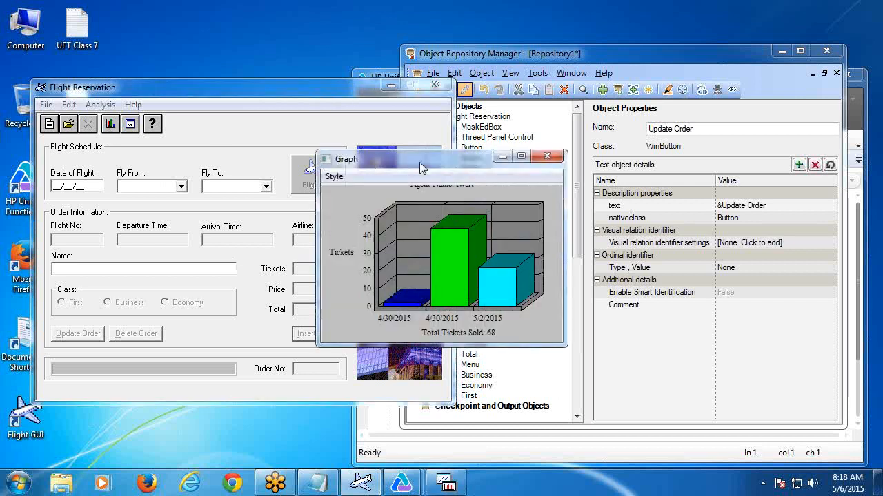
left_click(549, 158)
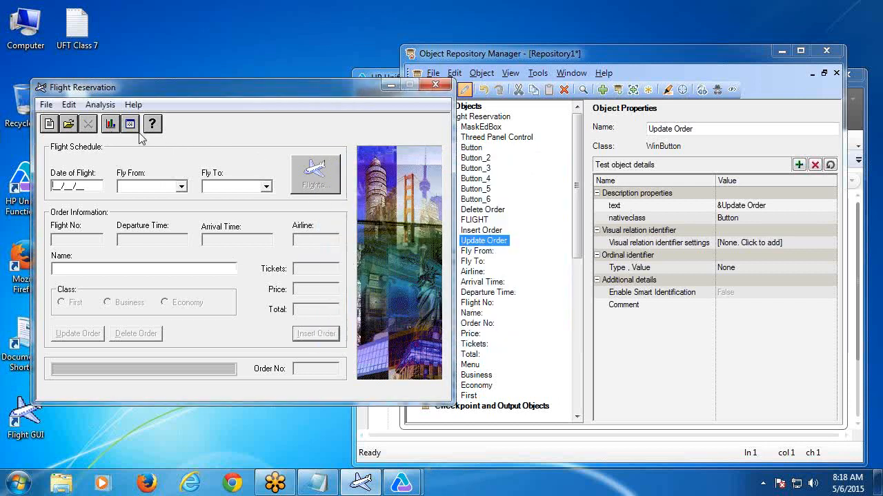
Try Flight Reservation's toolbar buttons for reports, help, opening an order and graphs, closing each window, and return to the Object Repository Manager.
left_click(129, 126)
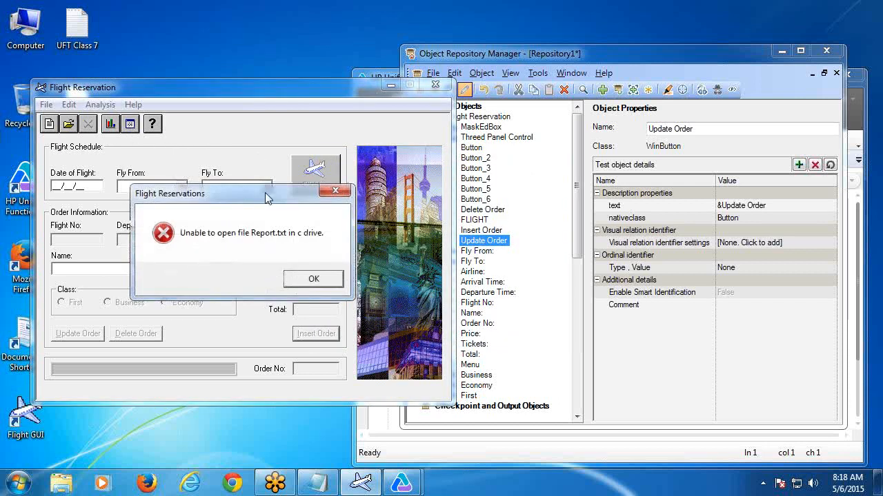
left_click(342, 194)
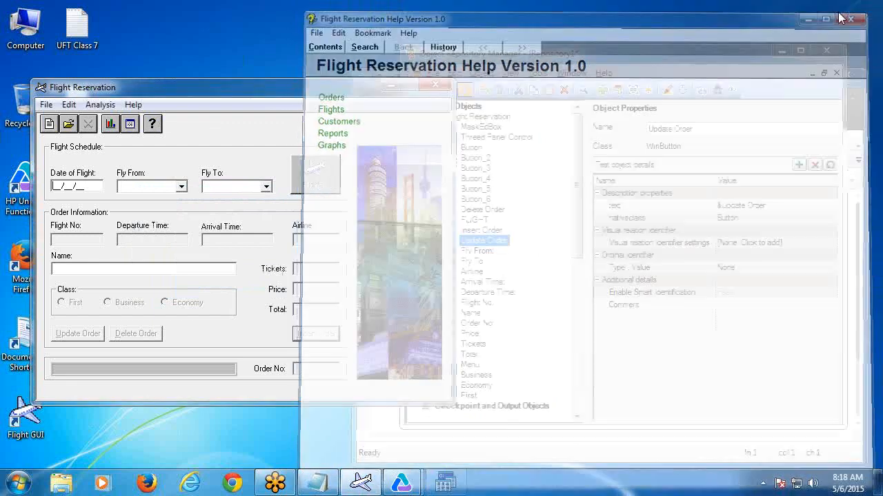
left_click(863, 10)
left_click(68, 124)
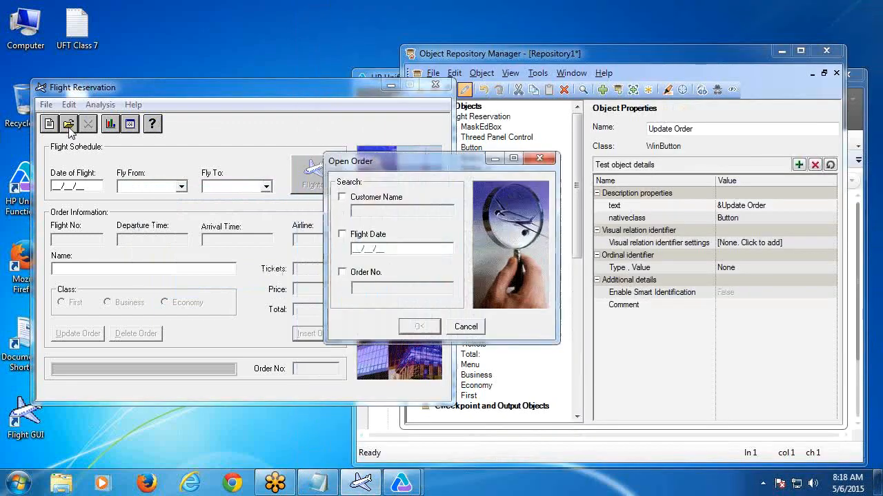
left_click(539, 159)
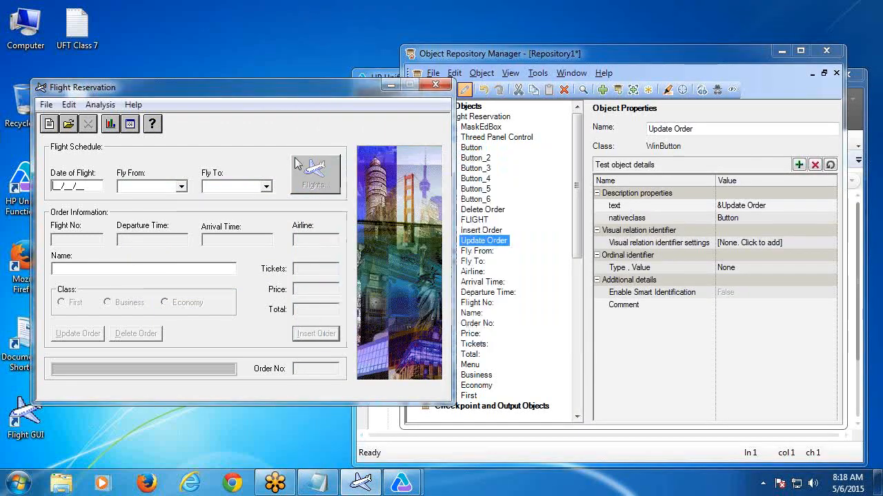
left_click(110, 124)
left_click(546, 155)
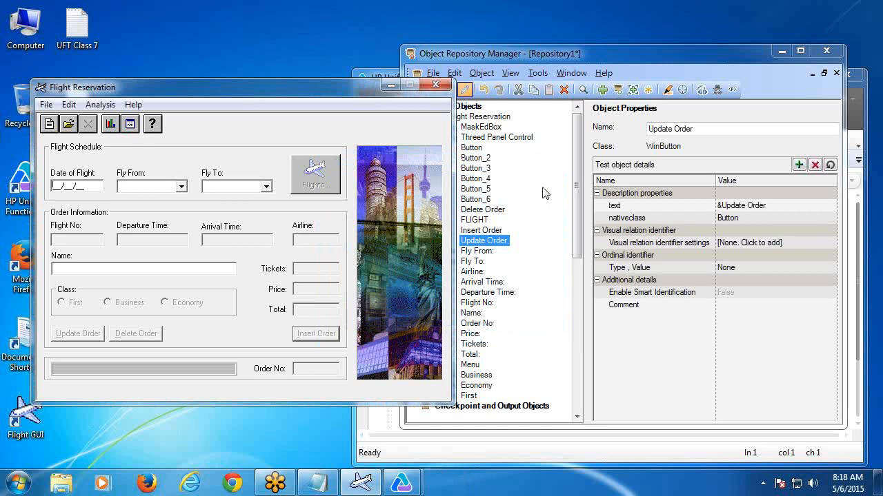
left_click(543, 193)
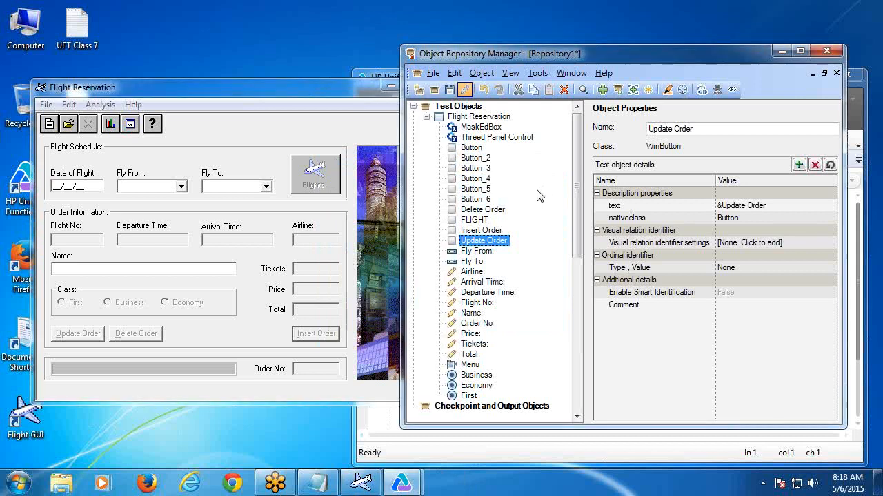
Locate Flight Reservation's open-order toolbar button in the repository, accepting the WinButton object, and highlight it back in the application.
left_click(511, 76)
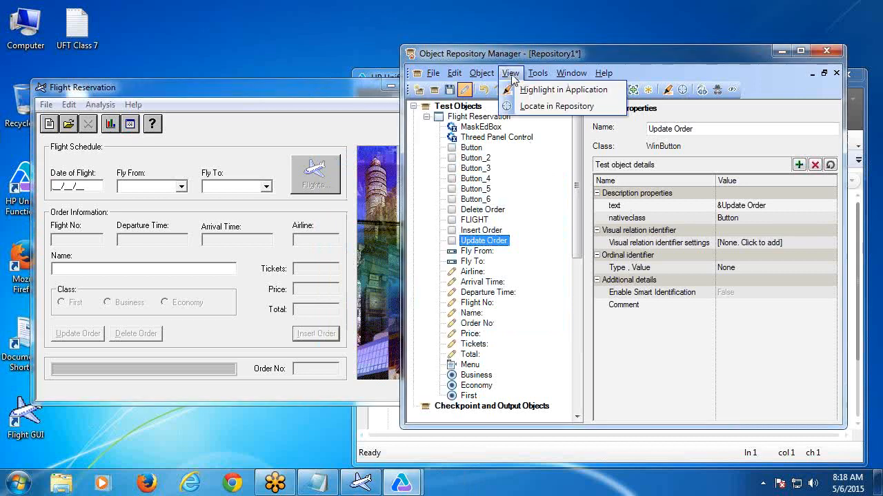
left_click(529, 108)
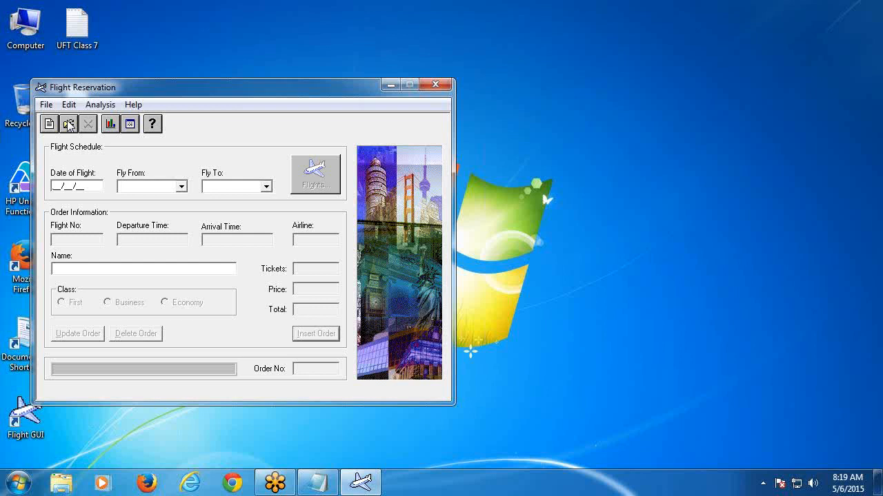
left_click(69, 125)
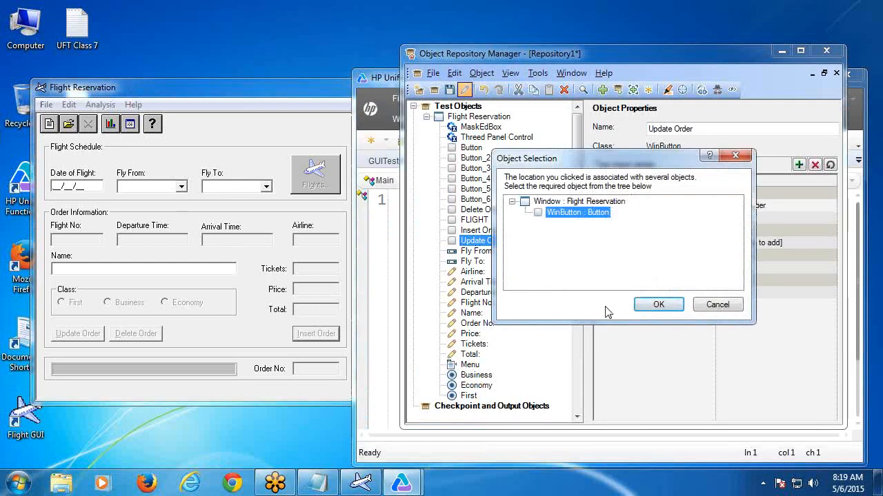
left_click(659, 306)
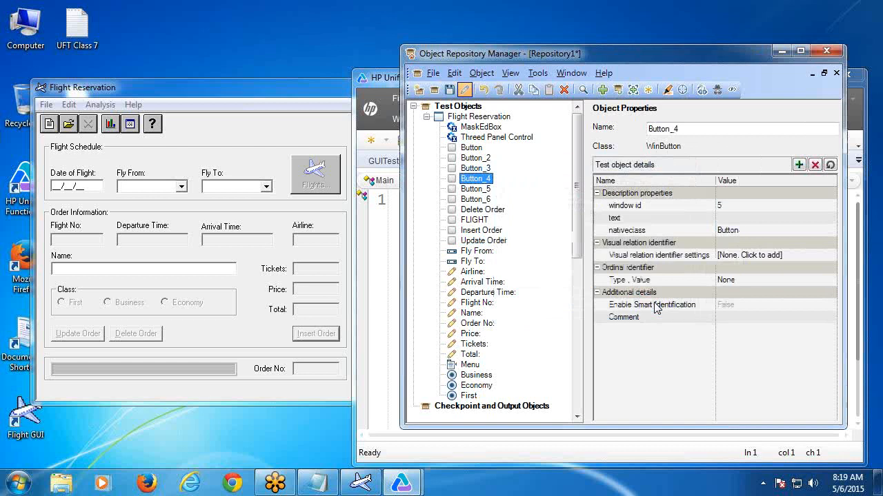
left_click(512, 75)
left_click(523, 92)
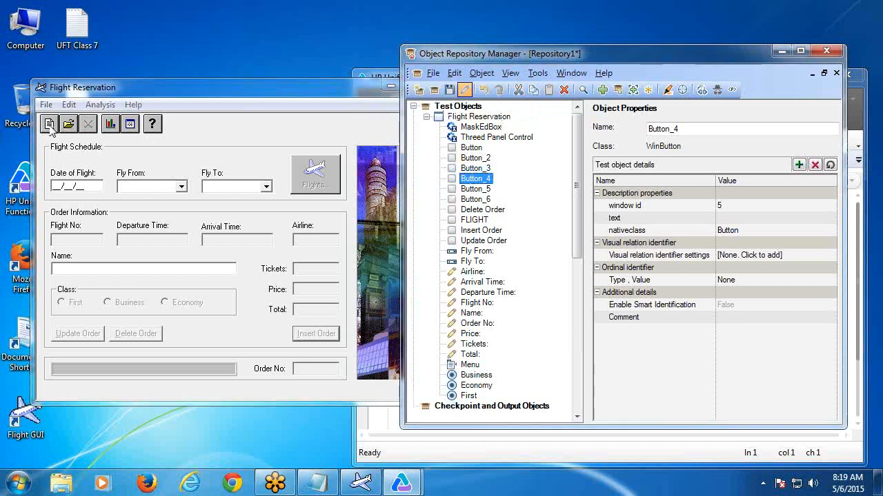
Locate Flight Reservation's new-order toolbar button in the repository as a WinButton, and highlight it back in the application.
left_click(509, 73)
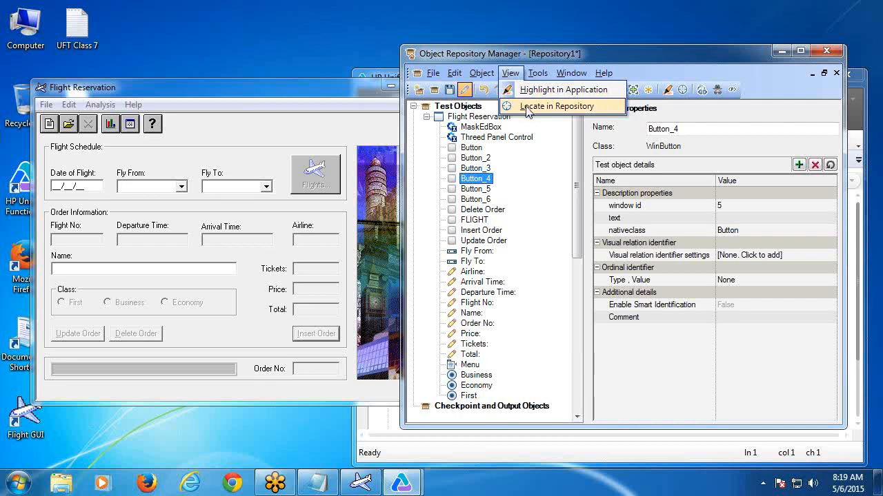
left_click(527, 109)
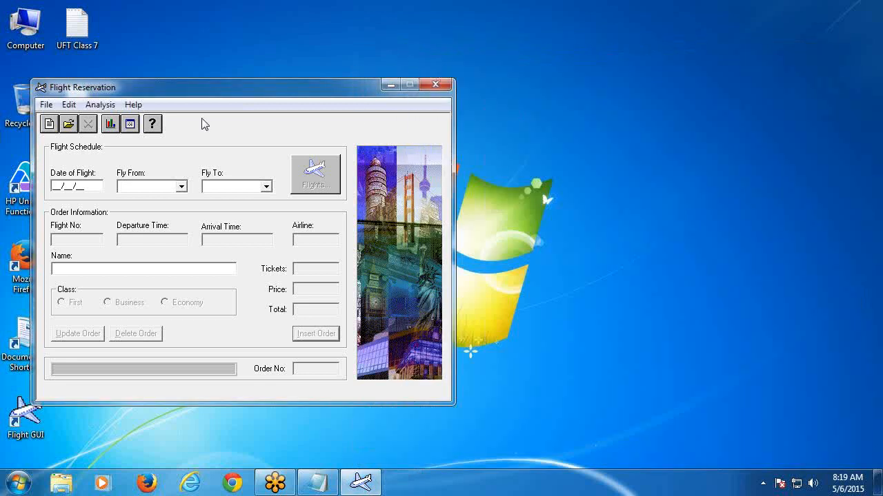
left_click(52, 137)
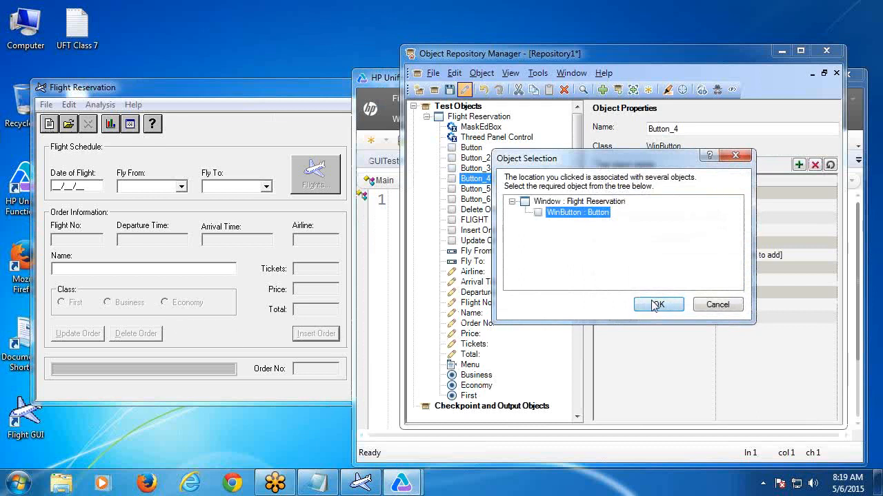
left_click(649, 304)
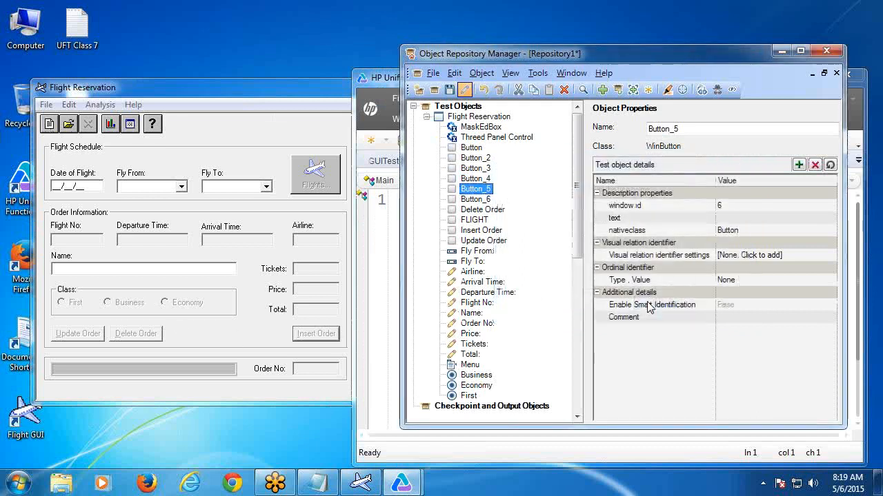
left_click(508, 75)
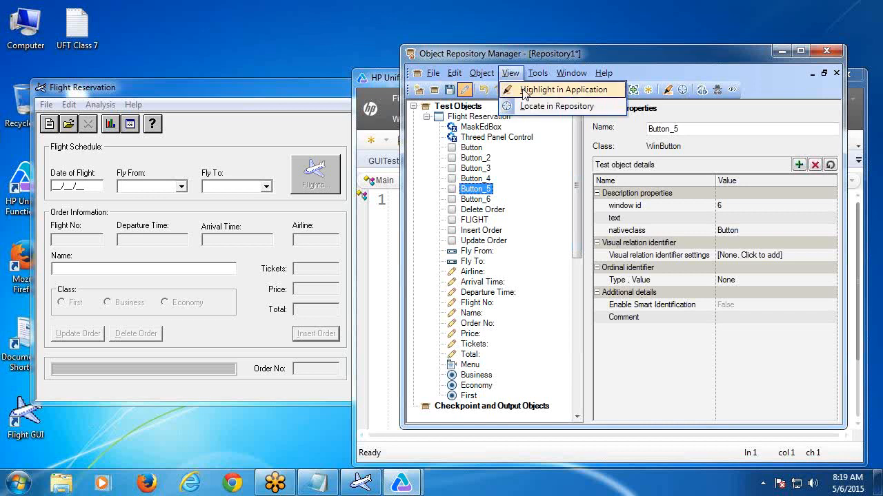
left_click(524, 93)
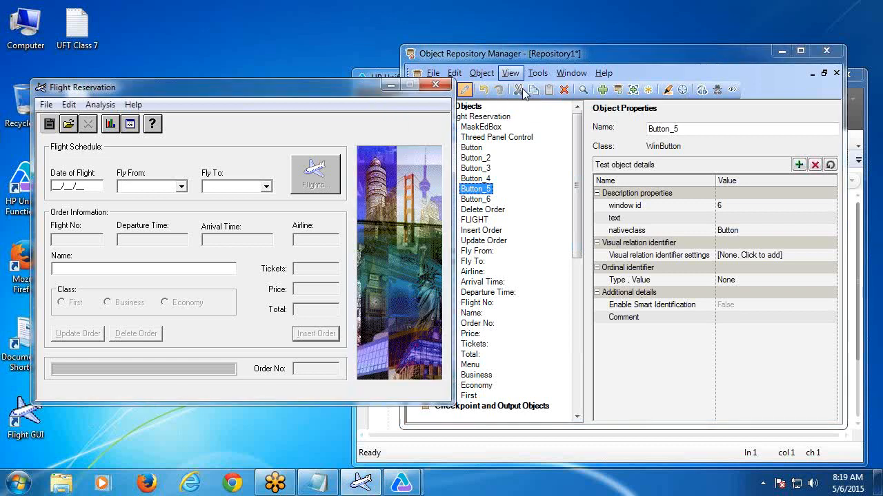
left_click(534, 201)
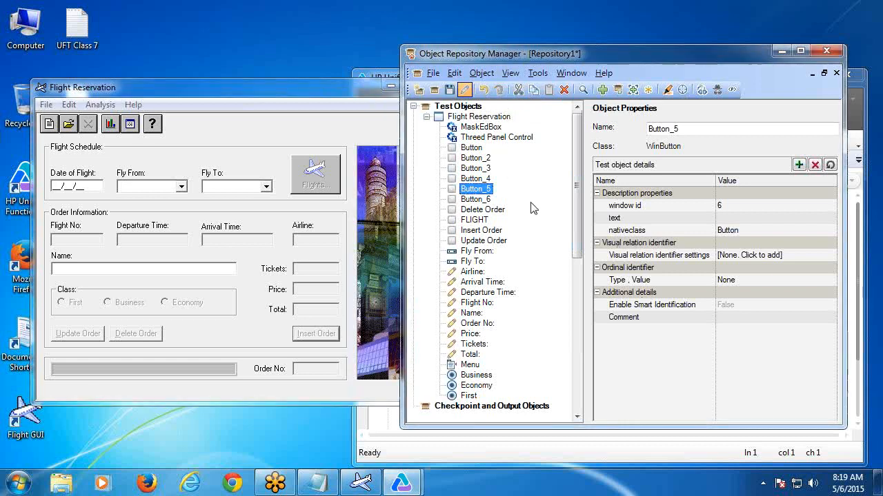
Check the open-order toolbar button by opening and cancelling its dialog, and locate that button in the repository again as a WinButton.
left_click(68, 125)
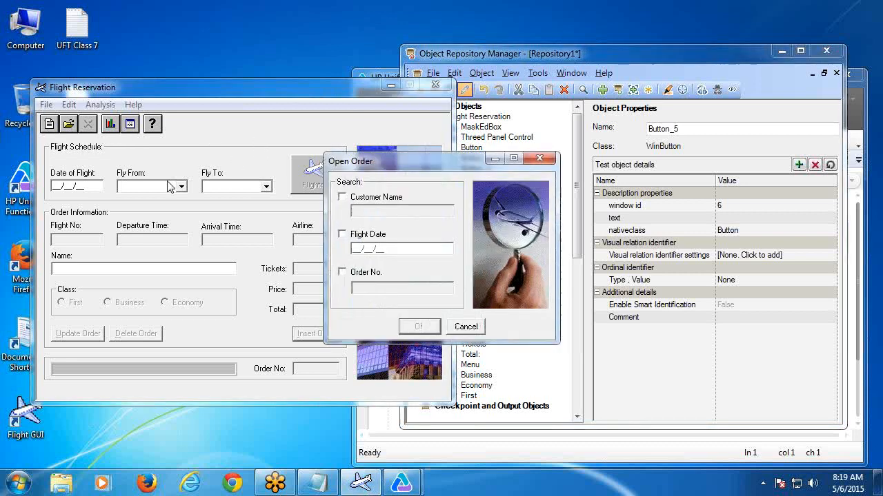
left_click(472, 329)
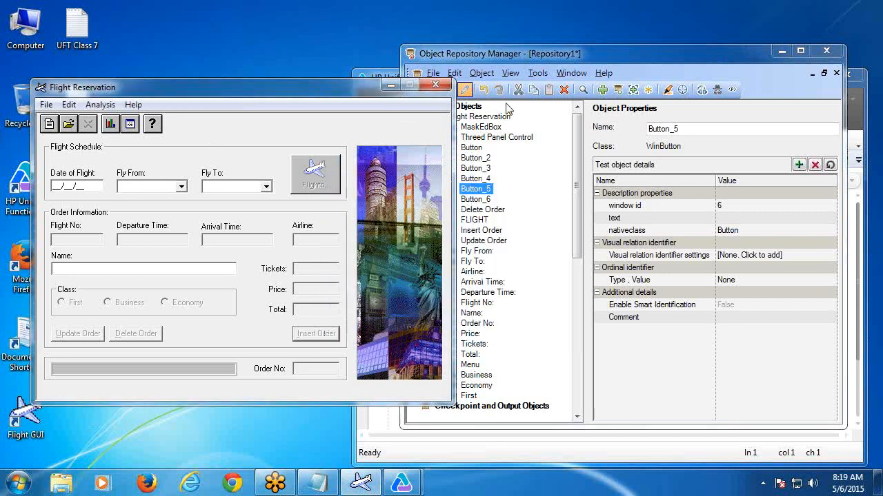
left_click(510, 74)
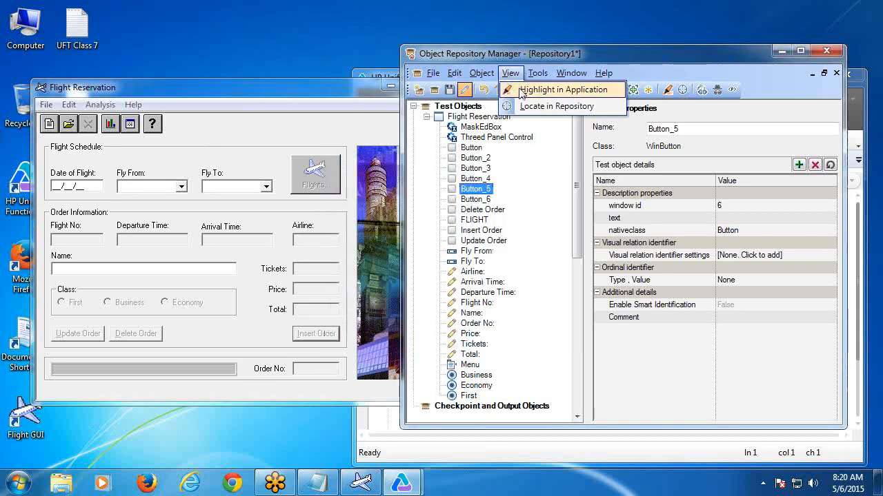
left_click(528, 107)
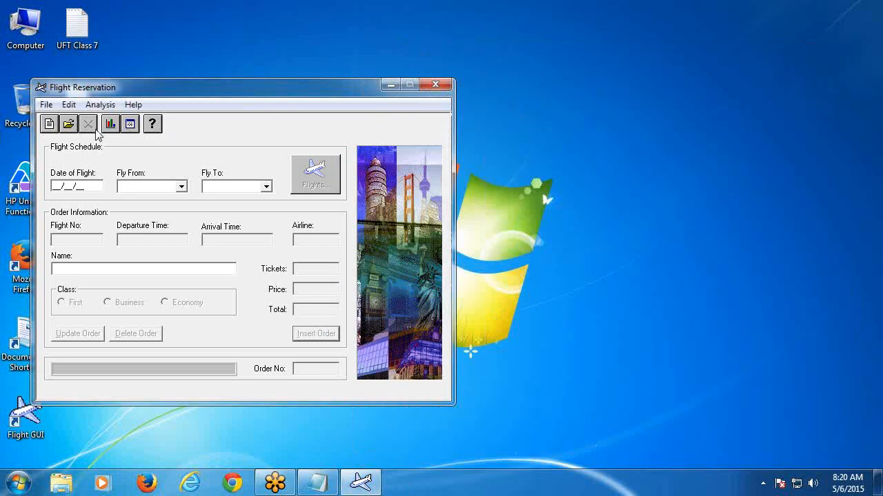
left_click(69, 128)
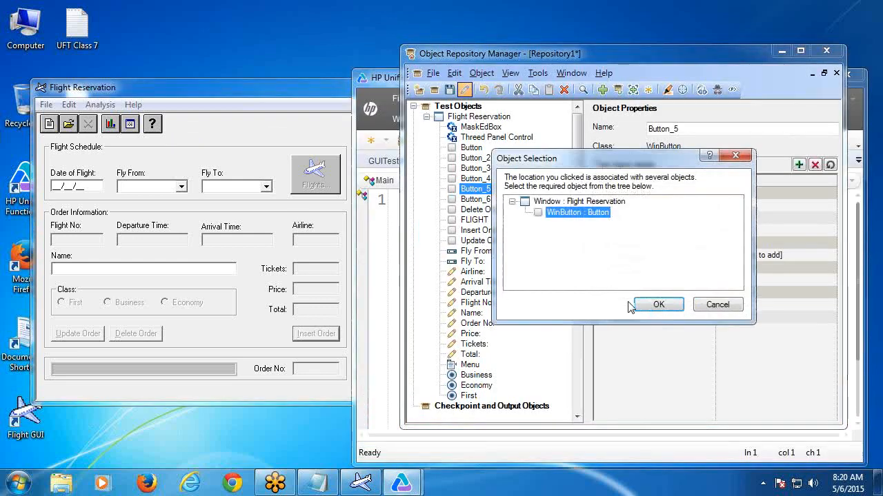
left_click(659, 306)
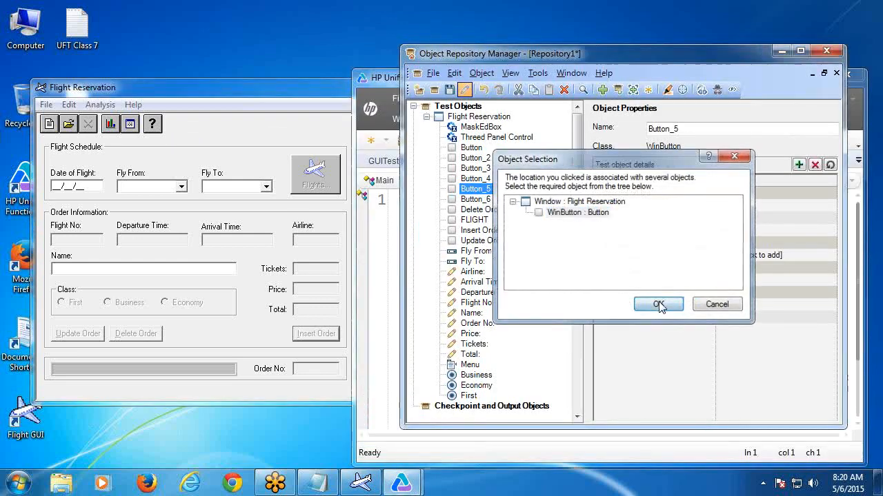
Rename the repository object Button_4 to Open Order.
right_click(474, 184)
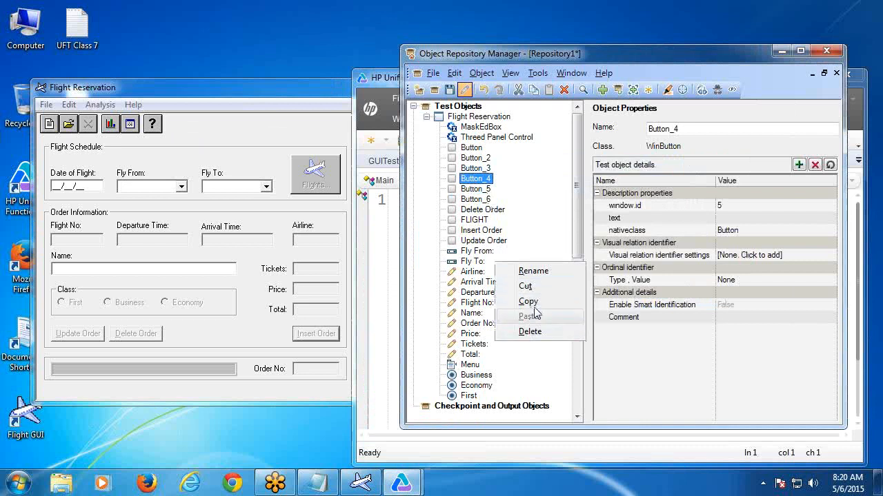
left_click(536, 275)
type("Op")
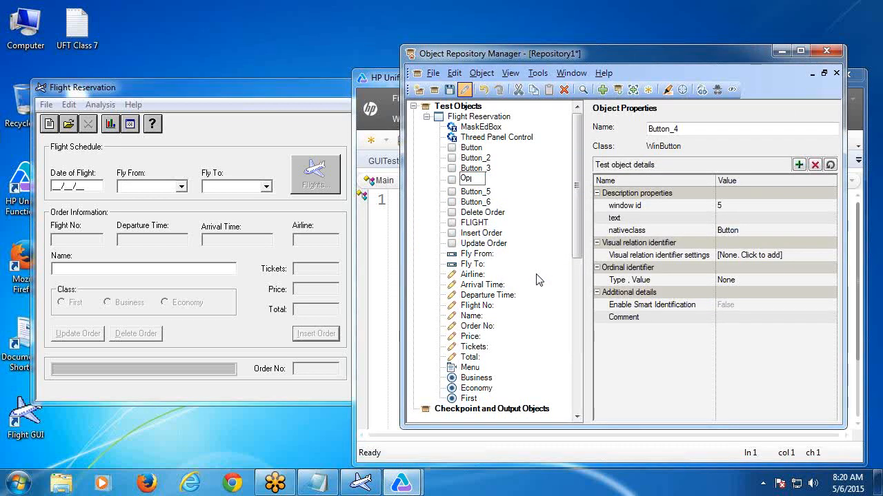
type("en;O")
type("rder")
left_click(427, 266)
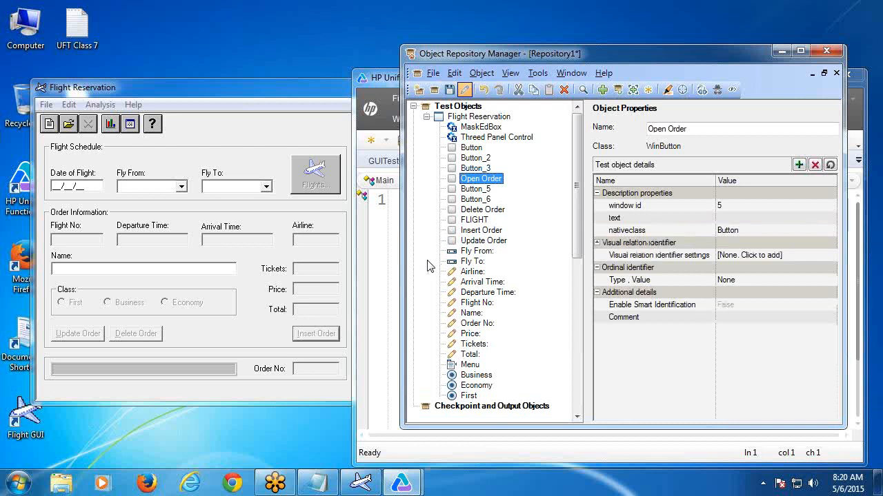
Verify the Open Order object by trying its toolbar button, highlighting it in the application, and locating it in the repository.
left_click(68, 125)
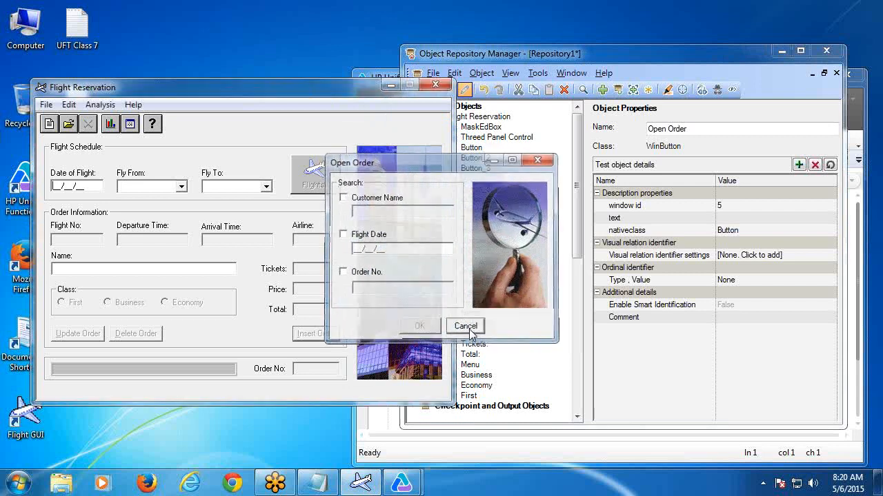
left_click(467, 327)
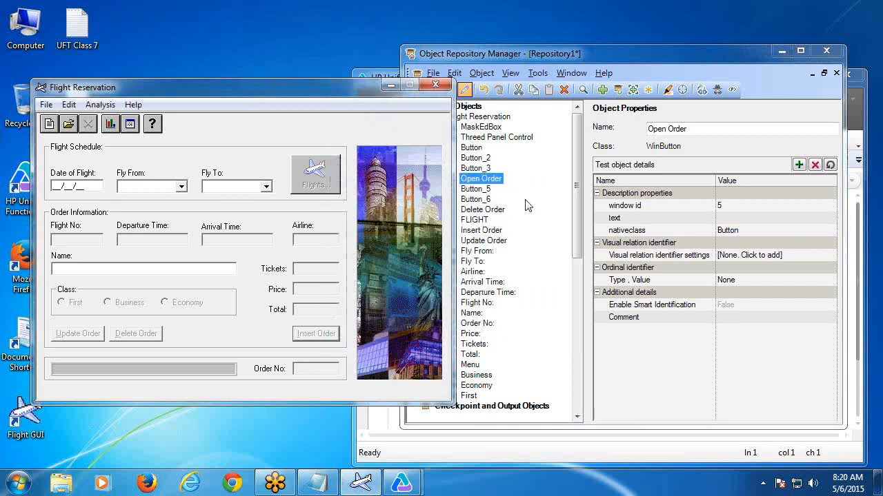
left_click(511, 73)
left_click(527, 91)
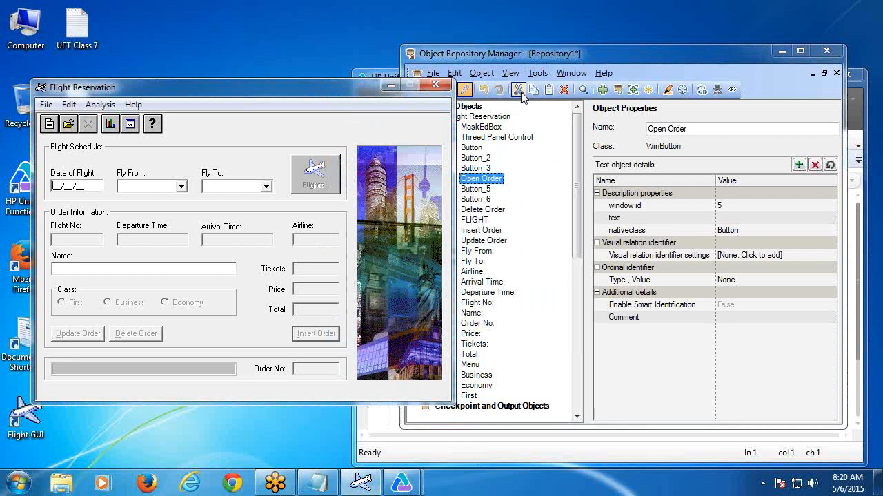
left_click(510, 74)
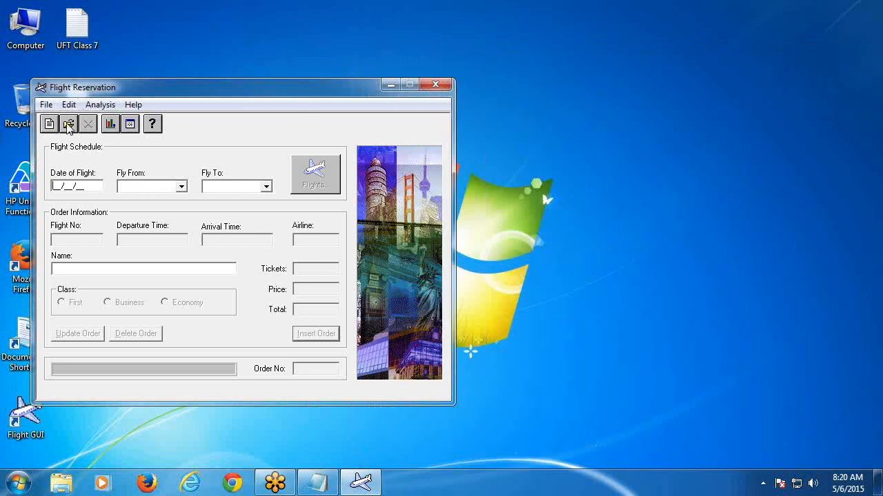
left_click(67, 128)
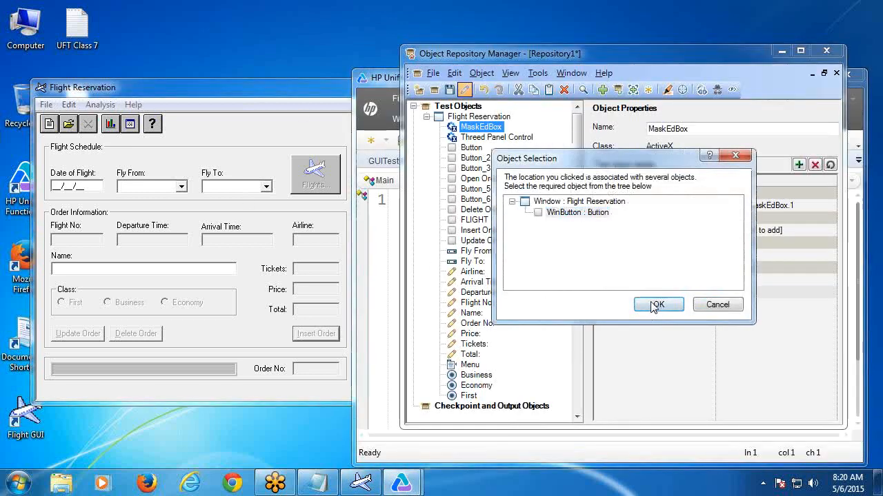
left_click(656, 306)
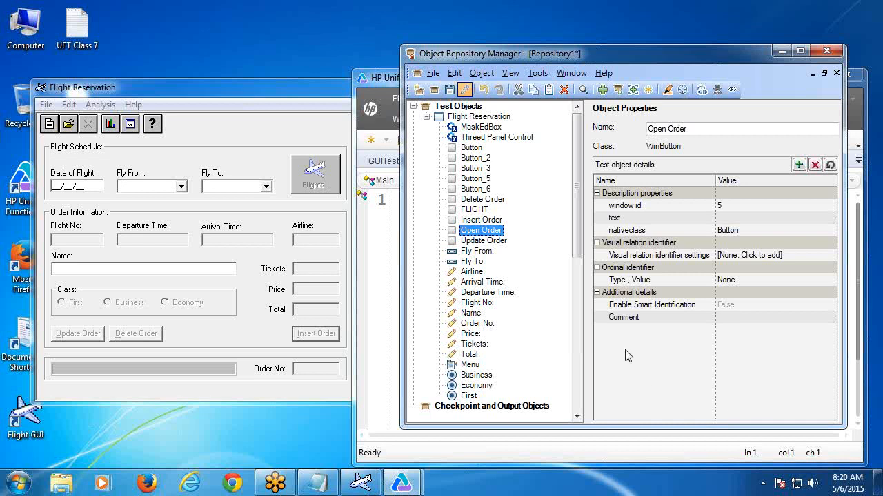
Close the Object Repository Manager without saving the changes to Repository1.
left_click(826, 54)
left_click(506, 287)
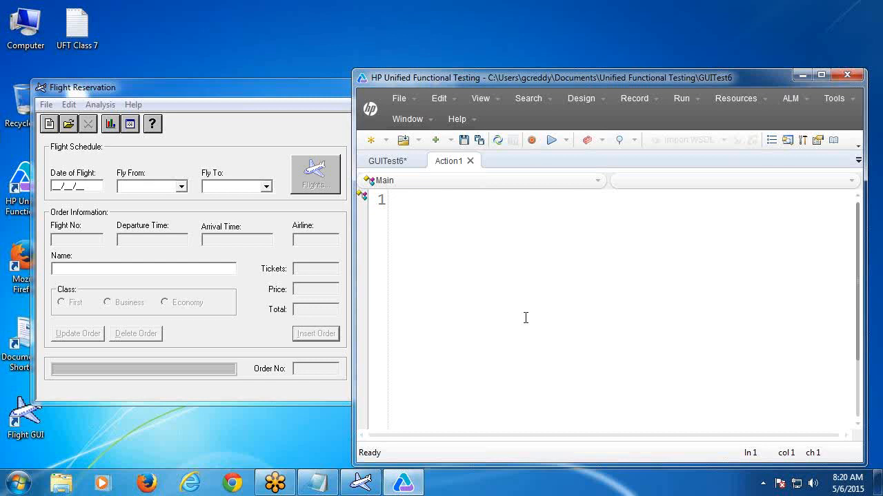
left_click(830, 100)
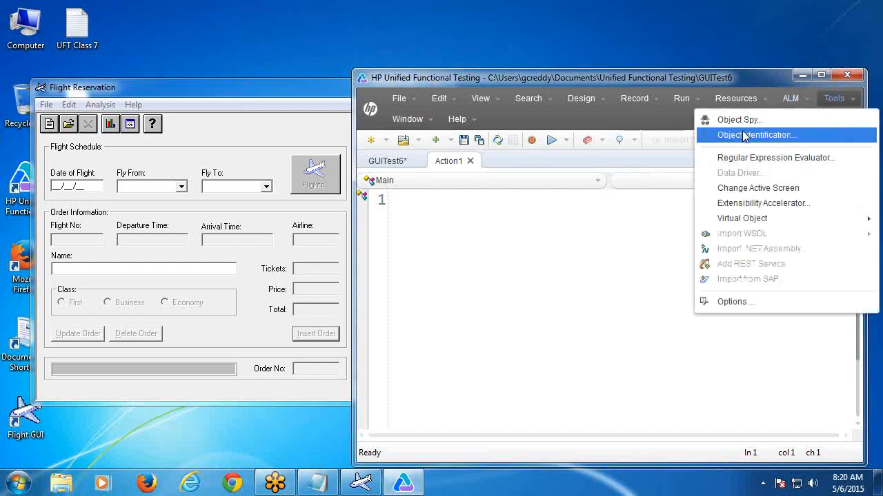
left_click(634, 100)
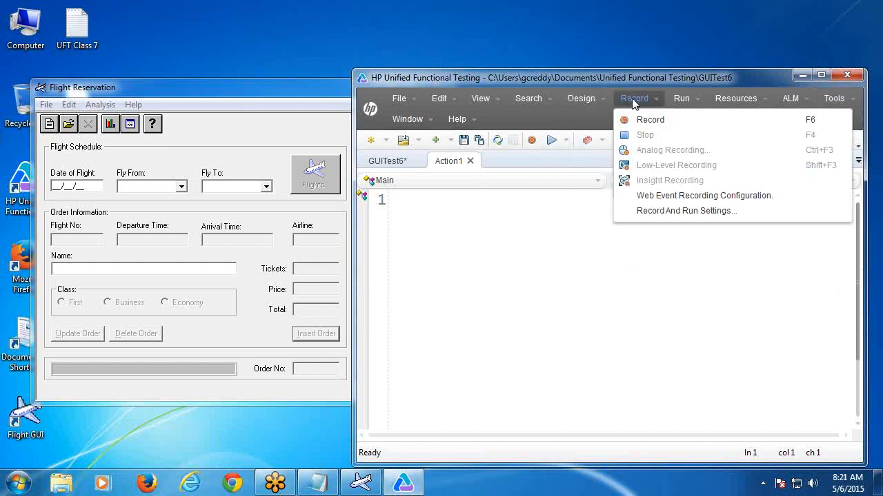
left_click(724, 103)
left_click(728, 118)
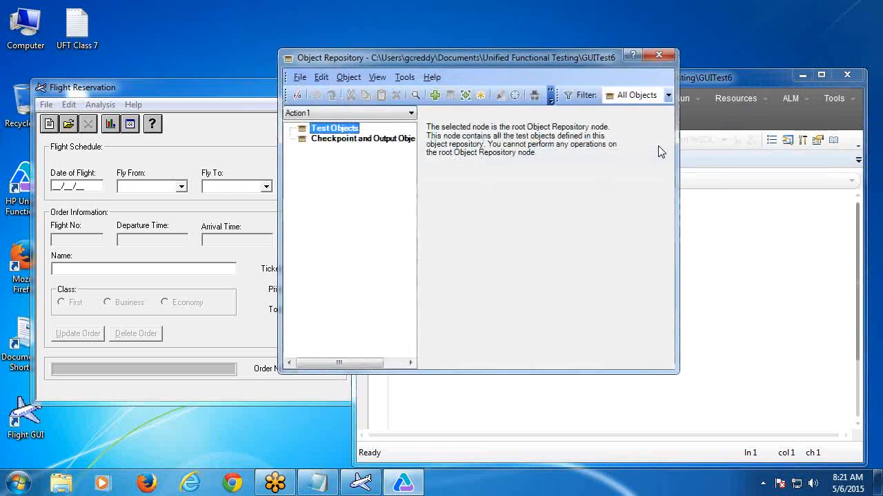
left_click_drag(481, 56, 553, 64)
left_click(372, 86)
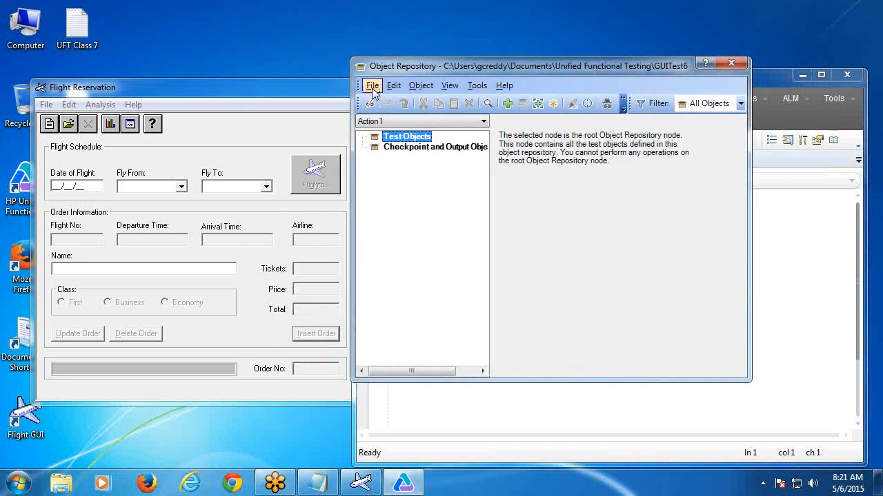
left_click(431, 266)
left_click(734, 64)
Open the Object Repository Manager and add the Flight Reservation window to the new shared repository with the default object types.
left_click(727, 102)
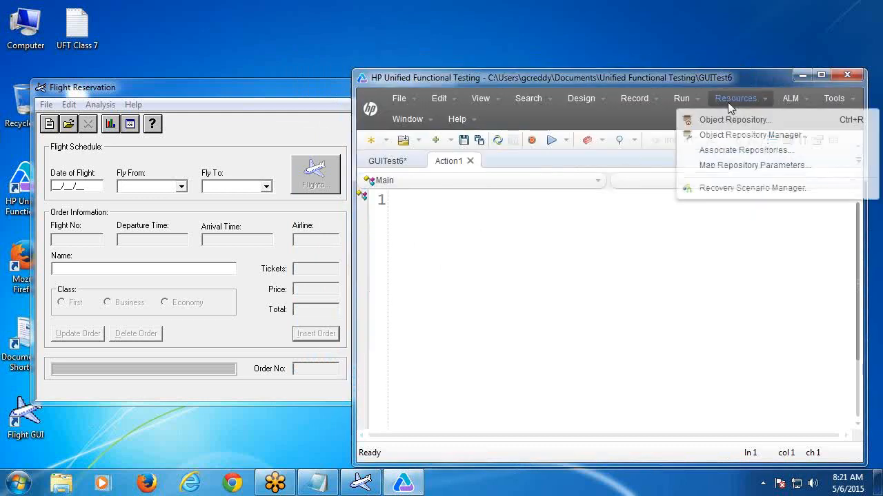
left_click(741, 135)
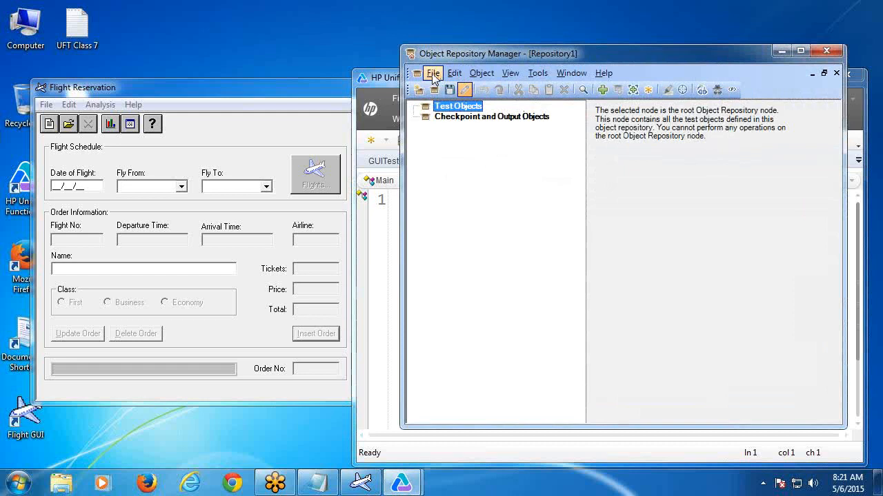
left_click(480, 76)
left_click(512, 106)
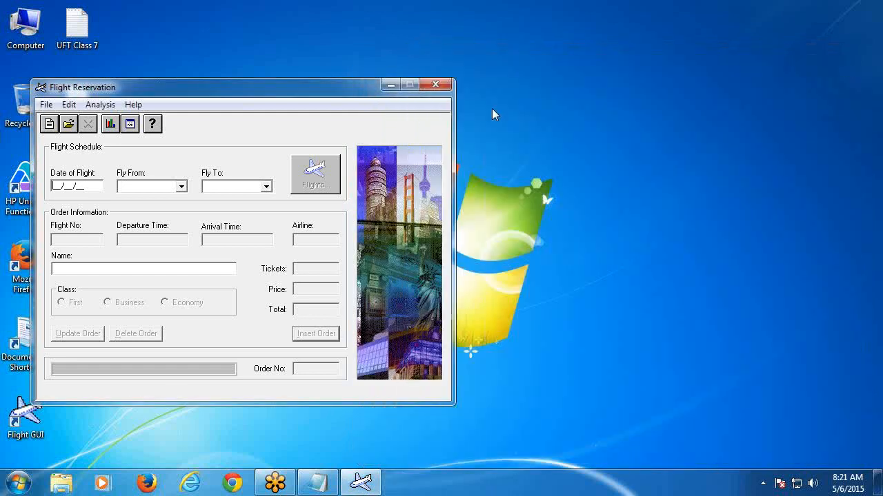
left_click(290, 108)
left_click(657, 301)
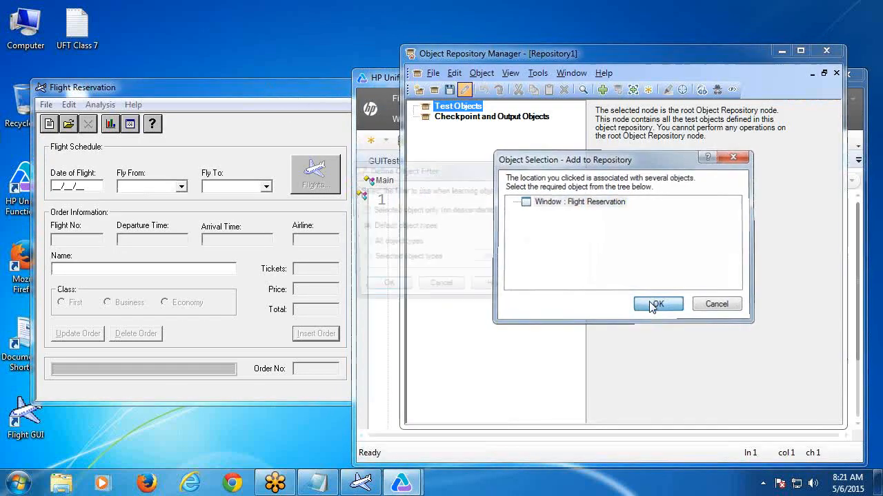
left_click(394, 290)
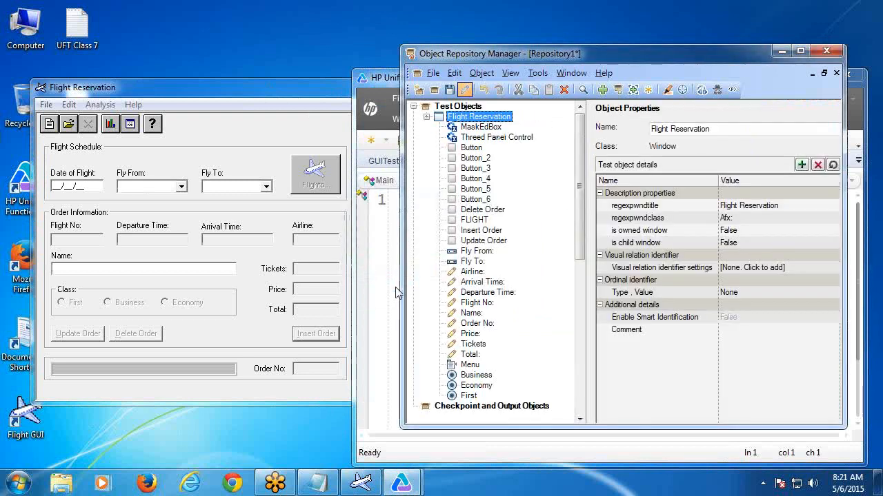
Check the first unnamed Button object in the repository, and inspect Flight Reservation's new-order toolbar button with Object Spy.
left_click_drag(557, 55, 497, 47)
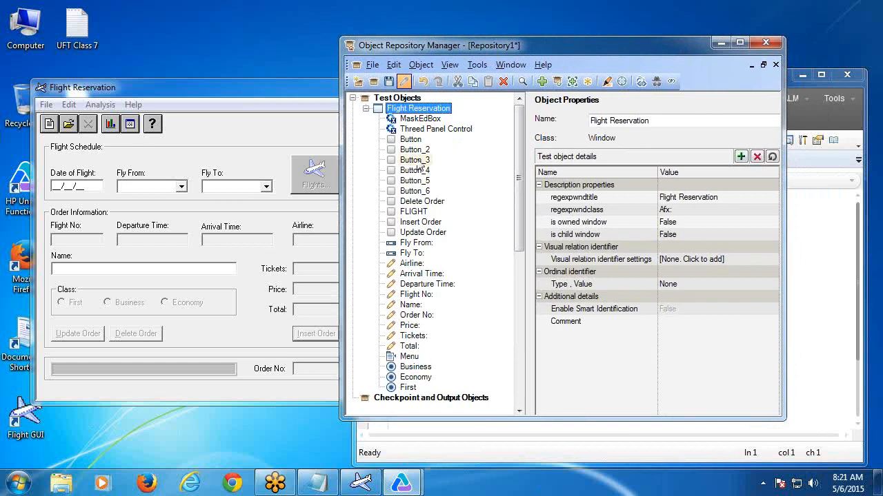
left_click(411, 141)
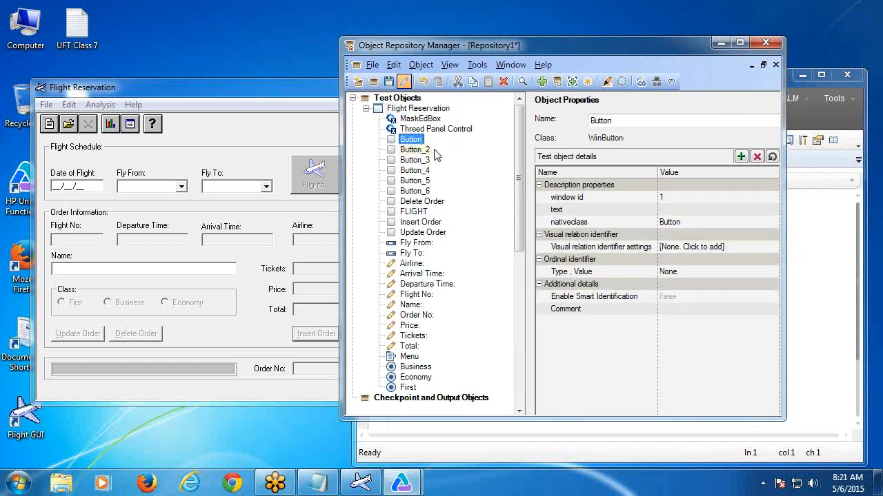
left_click(477, 65)
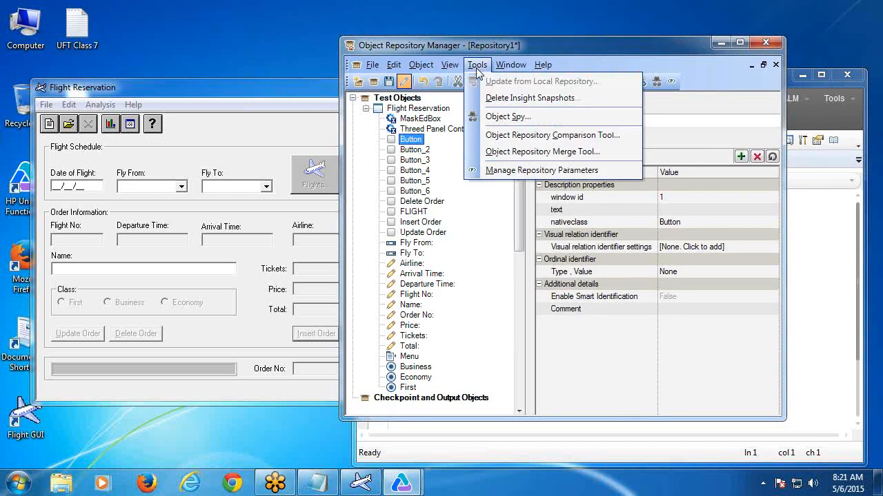
left_click(505, 117)
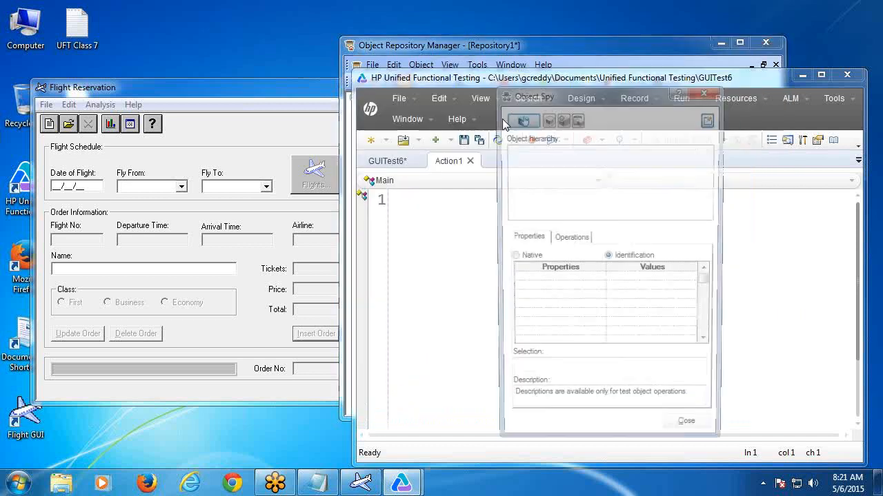
left_click(520, 117)
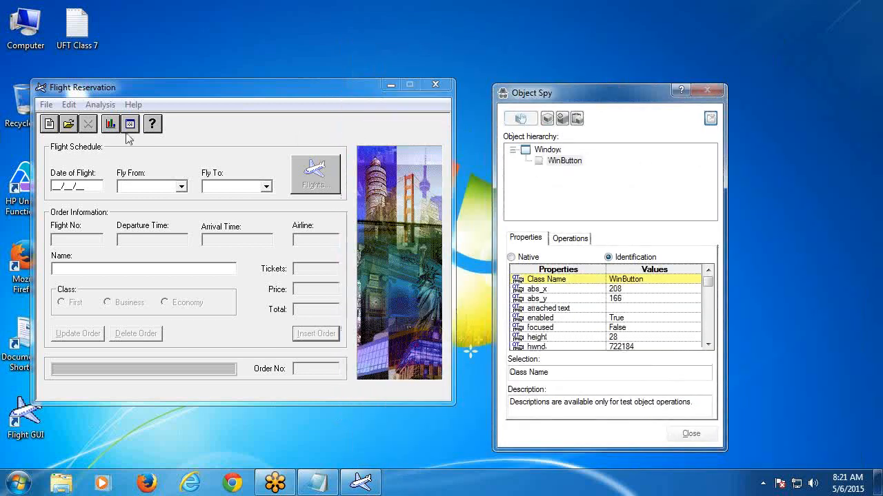
left_click(50, 124)
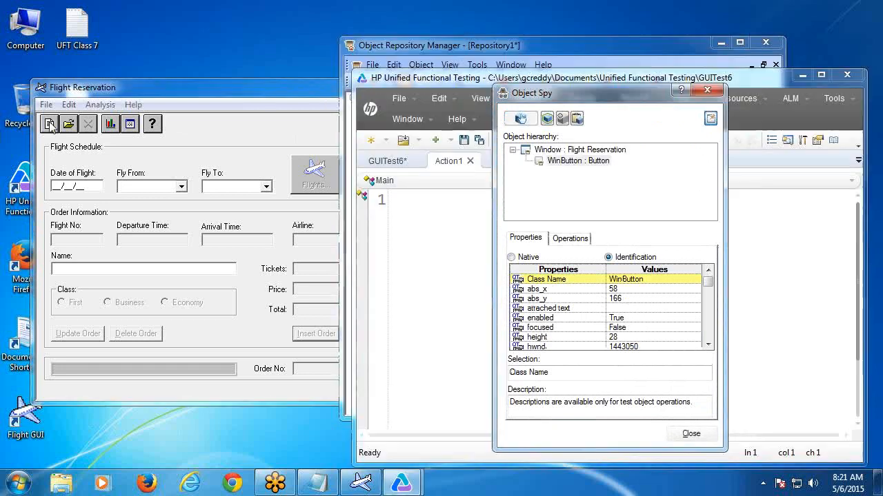
left_click(605, 162)
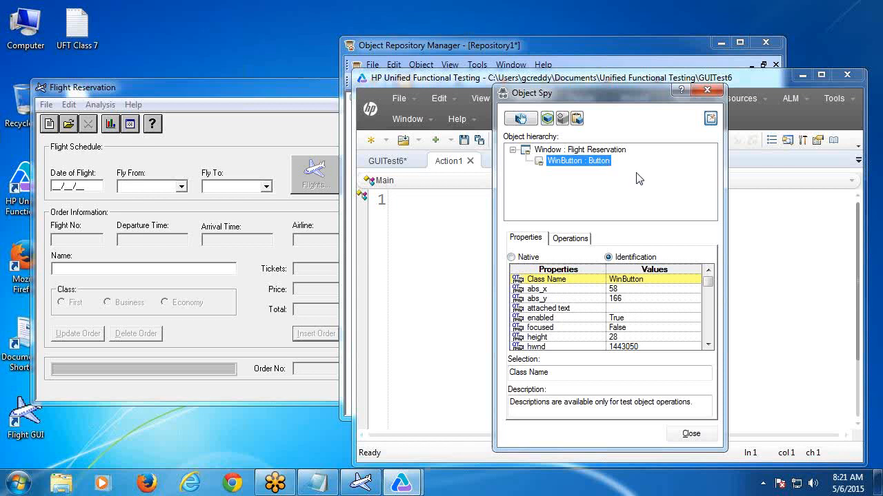
Inspect the Insert Order button and the open-order toolbar button with Object Spy to compare their logical names.
left_click(520, 118)
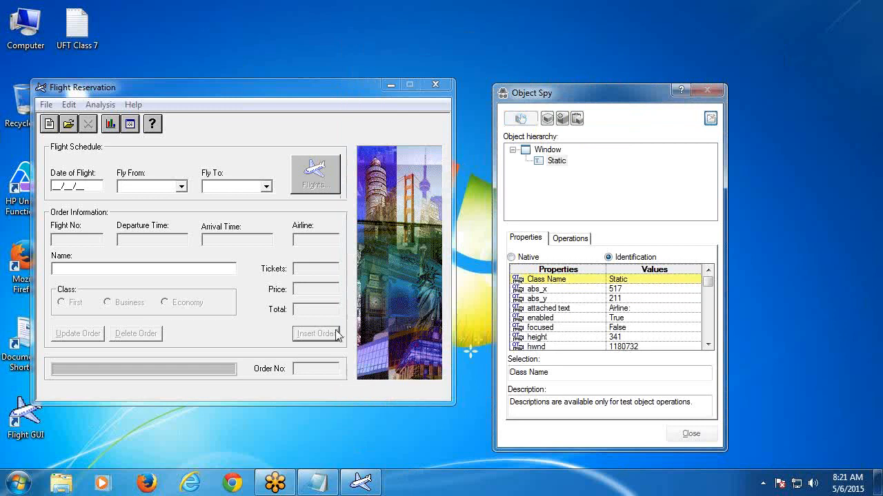
left_click(317, 338)
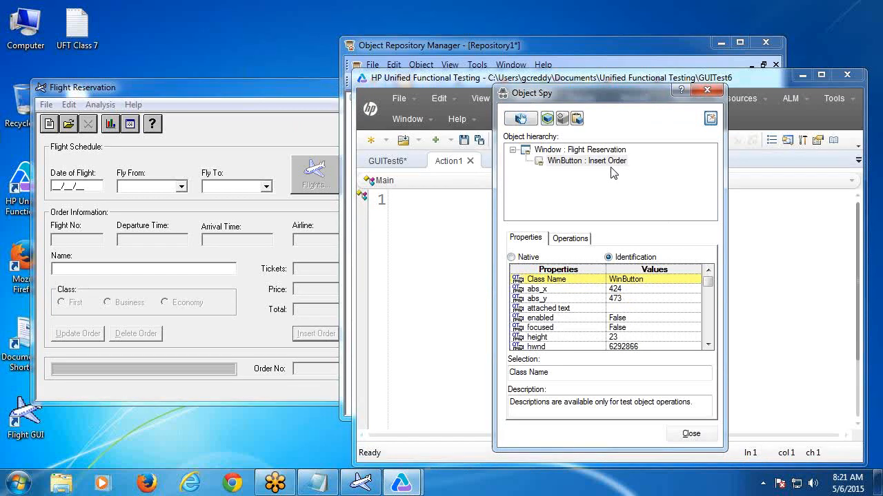
left_click(520, 120)
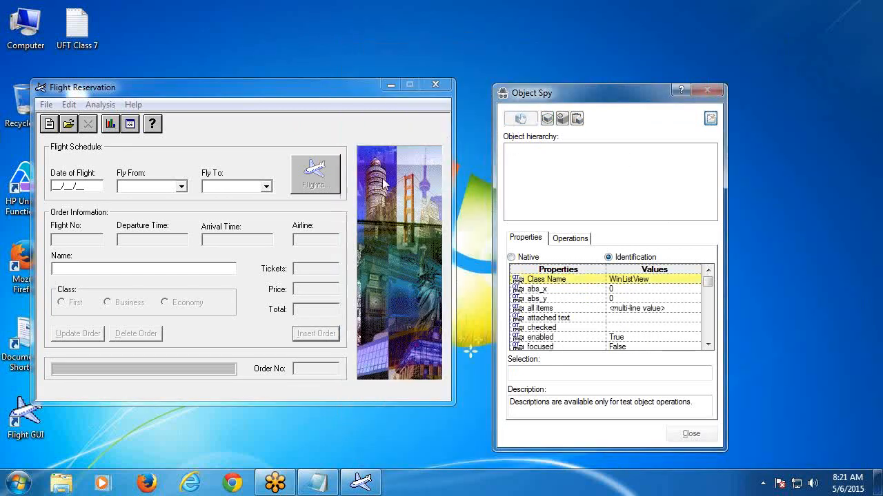
left_click(69, 124)
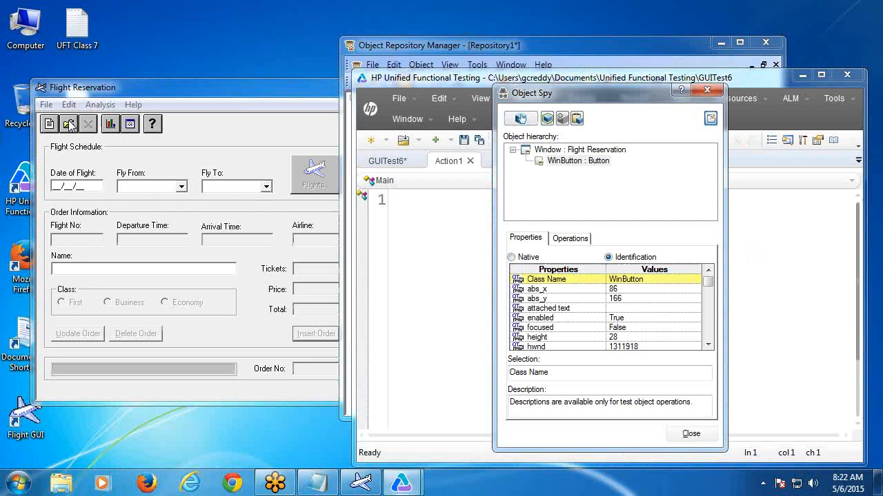
left_click(603, 166)
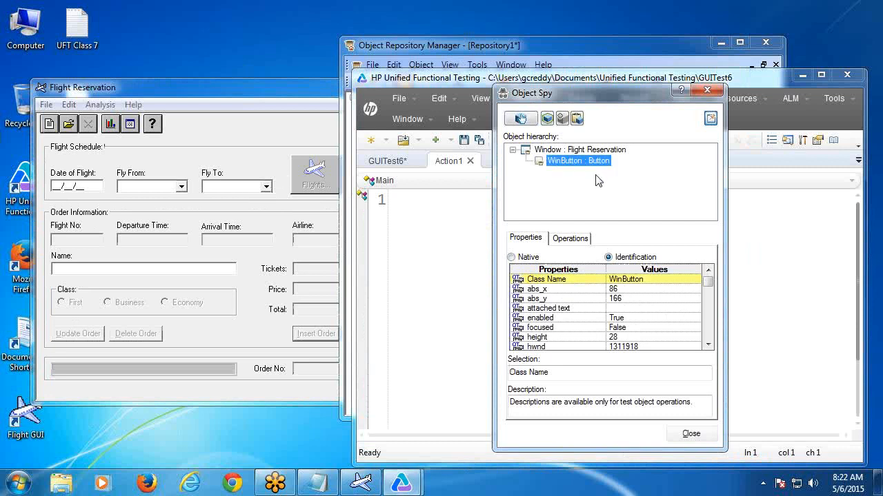
Inspect Flight Reservation's delete-order and graph toolbar buttons with Object Spy.
left_click(520, 119)
left_click(106, 127)
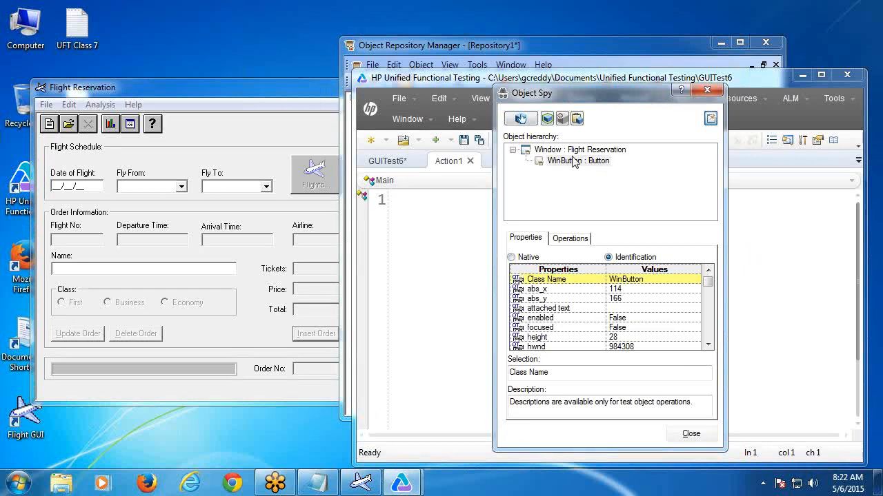
left_click(521, 119)
left_click(110, 126)
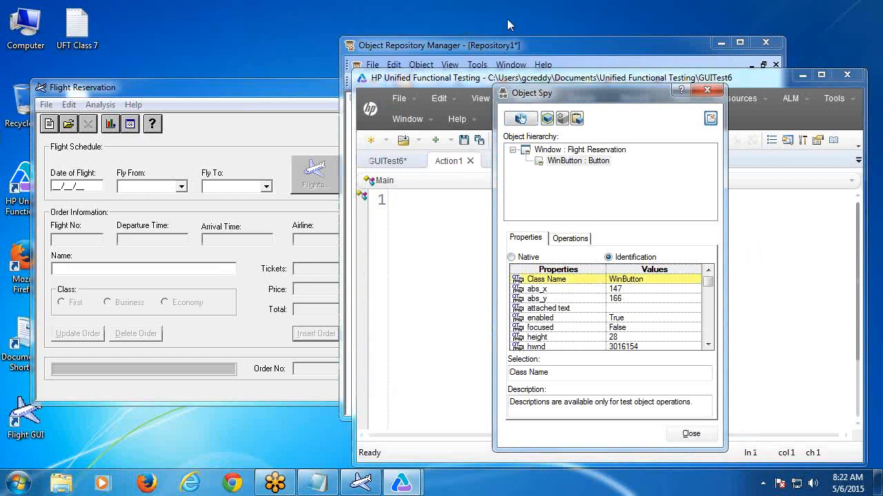
Close Object Spy and the Object Repository Manager, discarding the changes to Repository1.
left_click(703, 92)
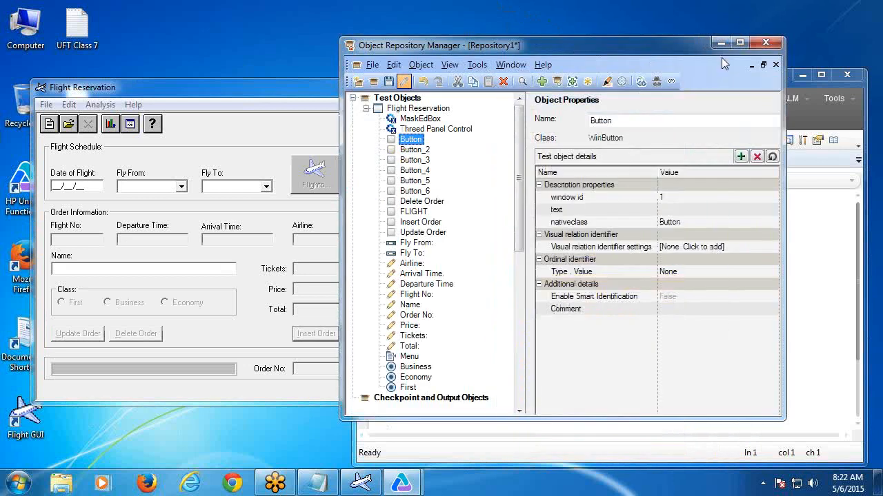
left_click(766, 43)
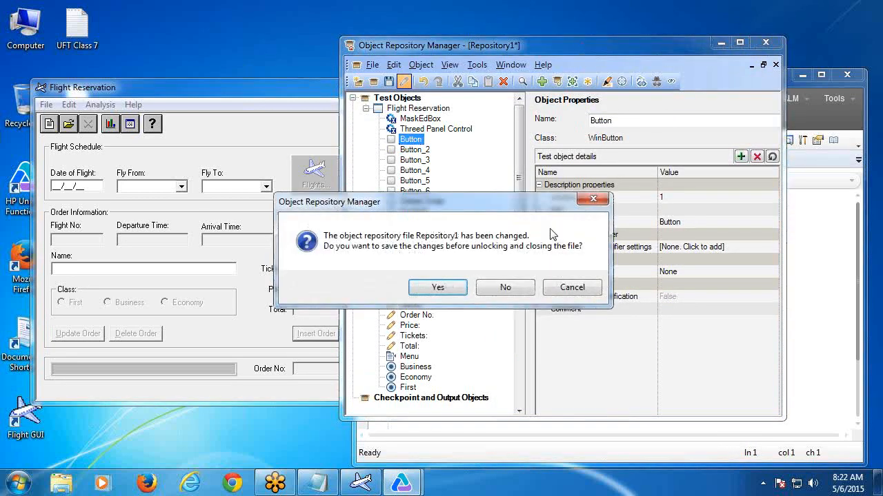
left_click(507, 287)
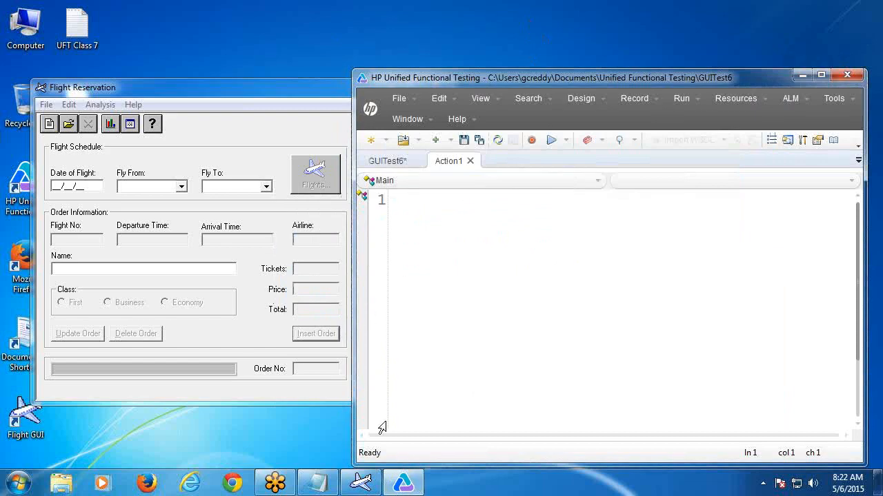
In the UFT Class 7 notes in Notepad, add a dashed separator below the Locate in Repository line and remove the blank lines before section ix.
left_click(317, 483)
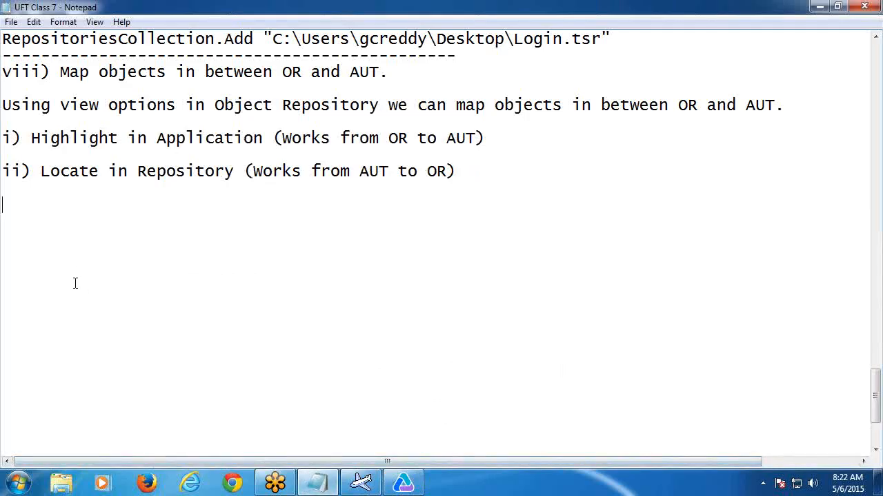
left_click(52, 194)
type("-------------------------------------------------")
key("Delete")
key("Delete")
key("Delete")
key("Delete")
key("Delete")
key("Delete")
key("Delete")
key("Delete")
key("Delete")
key("Delete")
key("Delete")
key("Delete")
key("Delete")
key("Delete")
key("Delete")
key("Delete")
key("Delete")
key("Delete")
key("Delete")
key("Delete")
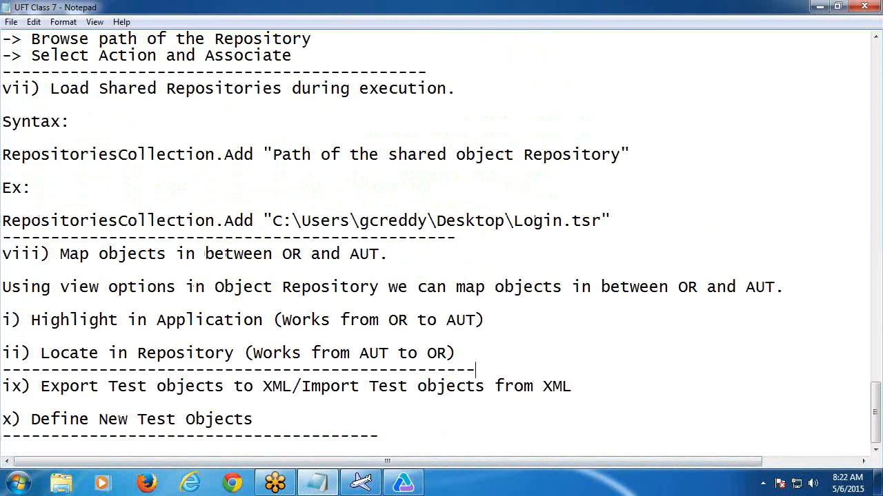
Insert about twenty blank lines below the section ix heading on exporting and importing test objects as XML.
left_click(593, 386)
key("Return")
key("Return")
key("Return")
key("Return")
key("Return")
key("Return")
key("Return")
key("Return")
key("Return")
key("Return")
key("Return")
key("Return")
key("Return")
key("Return")
key("Return")
key("Return")
key("Return")
key("Return")
key("Return")
key("Return")
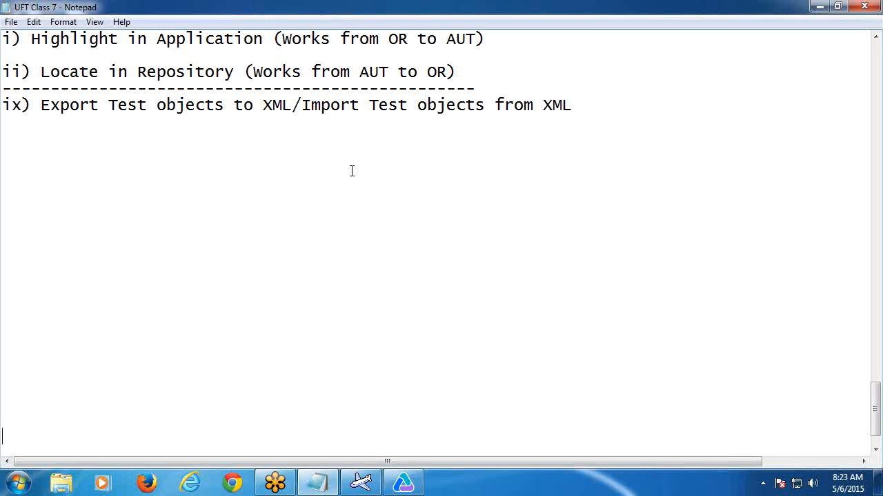
Under the section ix heading, write "Using XML format, we can edit Test objects without UFT Tool.".
left_click(25, 138)
type("Using XML format ")
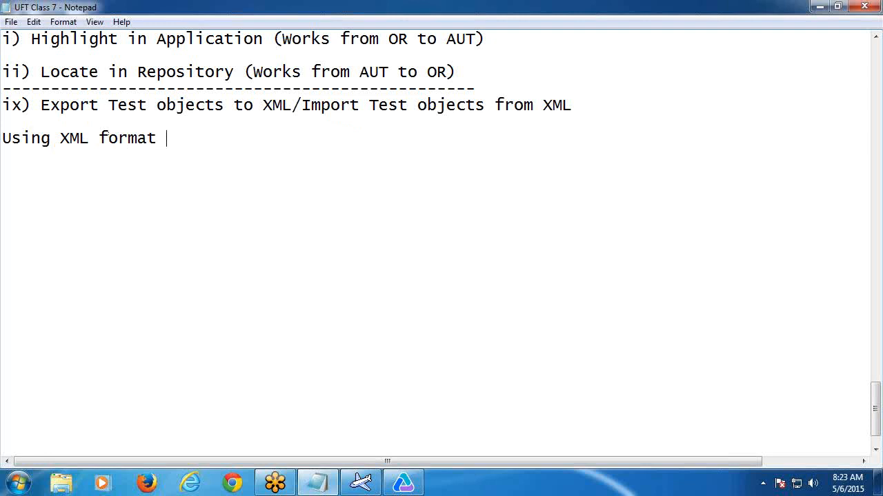
type(", we can e")
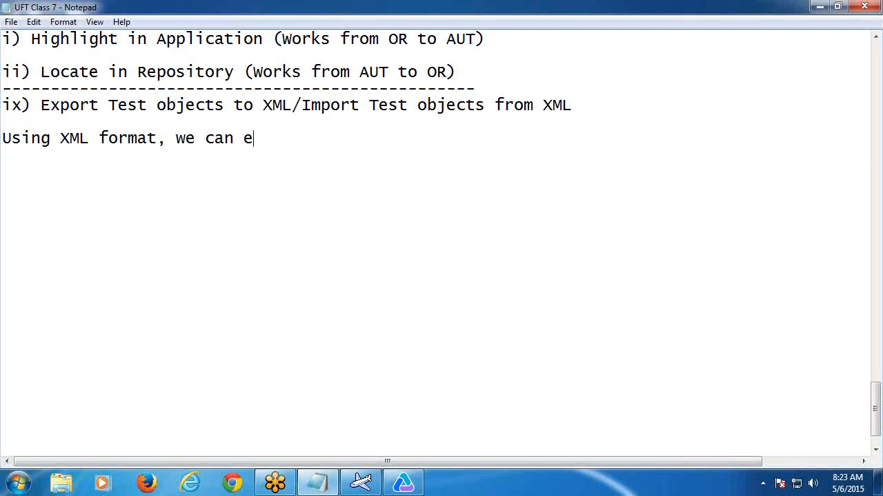
type("dit Test objects")
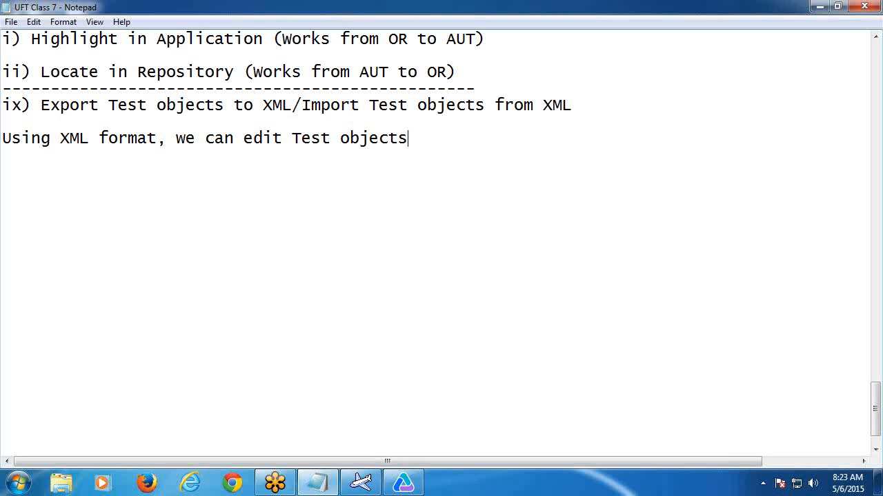
type(" without UF")
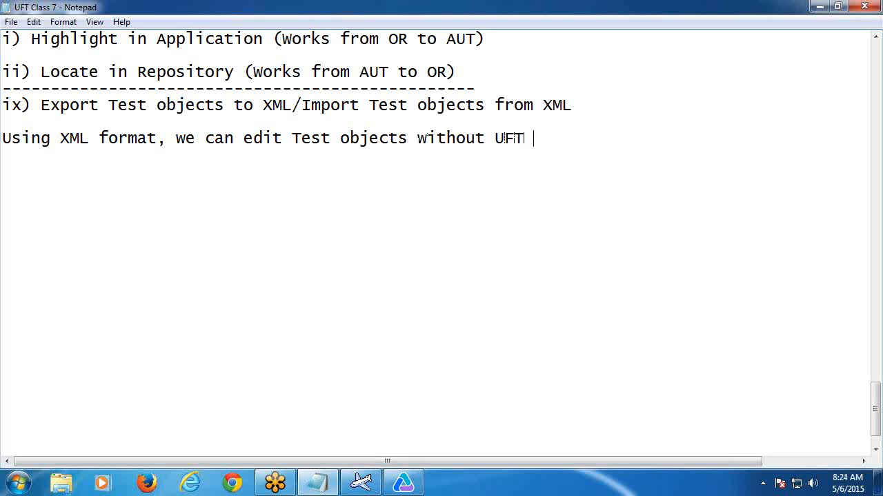
type("Tool.")
scroll(276, 244, "down", 1)
left_click(35, 123)
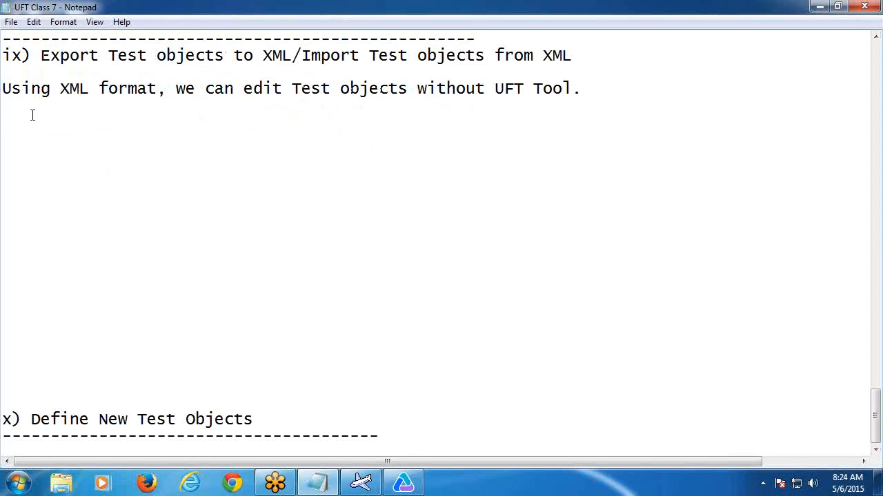
Add a dashed separator below the XML format sentence in section ix and remove the blank lines before section x.
type("----------------------------------")
key("Delete")
key("Delete")
key("Delete")
key("Delete")
key("Delete")
key("Delete")
key("Delete")
key("Delete")
key("Delete")
key("Delete")
key("Delete")
key("Delete")
key("Delete")
key("Delete")
key("Delete")
key("Delete")
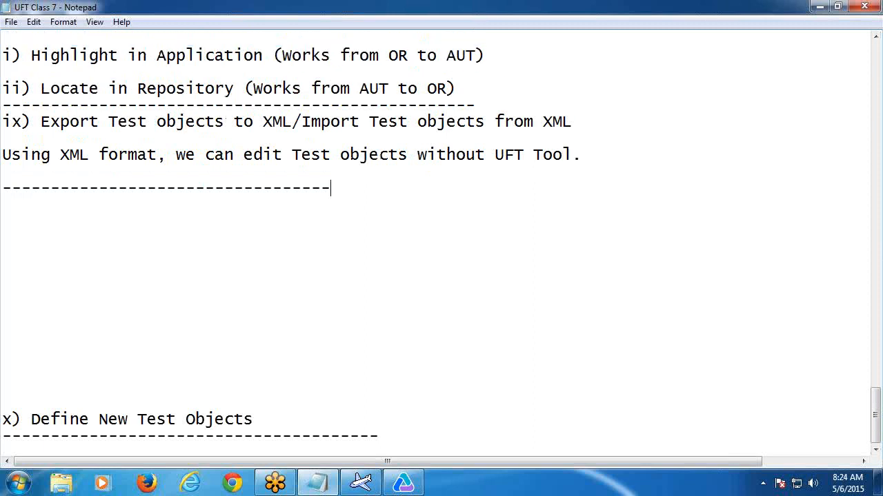
key("Delete")
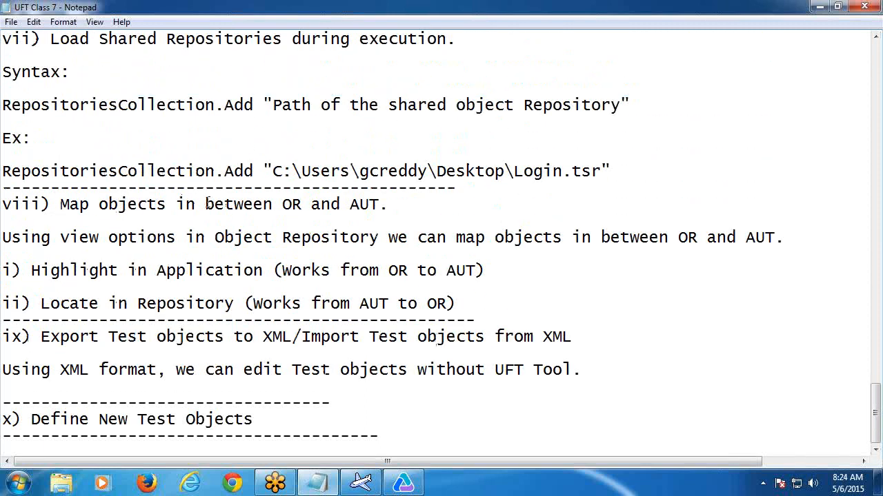
Insert about twenty blank lines below the section x heading, Define New Test Objects, and its dashed line.
key("Return")
key("Return")
key("Return")
key("Return")
key("Return")
key("Return")
key("Return")
key("Return")
key("Return")
key("Return")
key("Return")
key("Return")
key("Return")
key("Return")
key("Return")
key("Return")
key("Return")
key("Return")
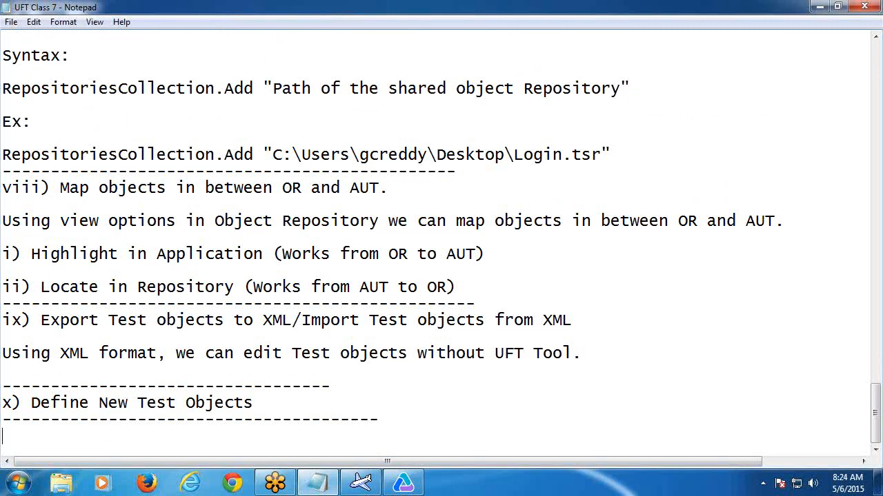
key("Return")
key("Return")
key("Return")
key("Return")
key("Return")
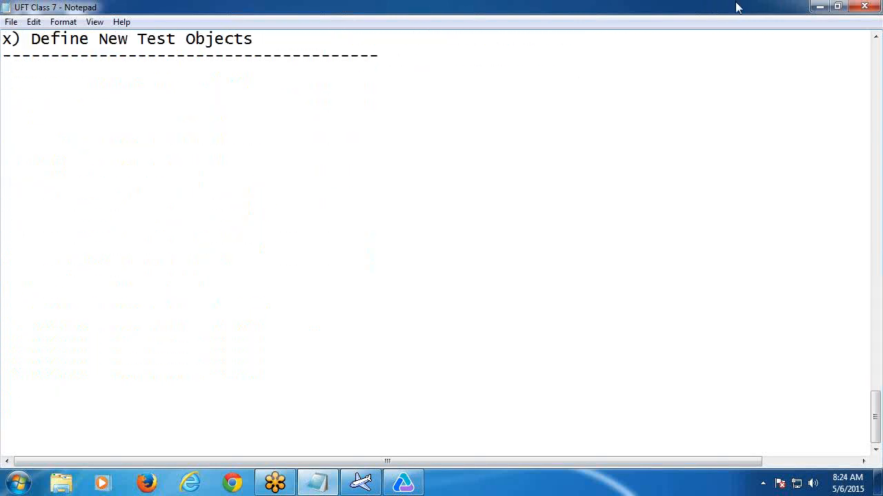
Switch to UFT and add the Flight Reservation window to a new shared repository in the Object Repository Manager, using the Default object types filter.
left_click(817, 8)
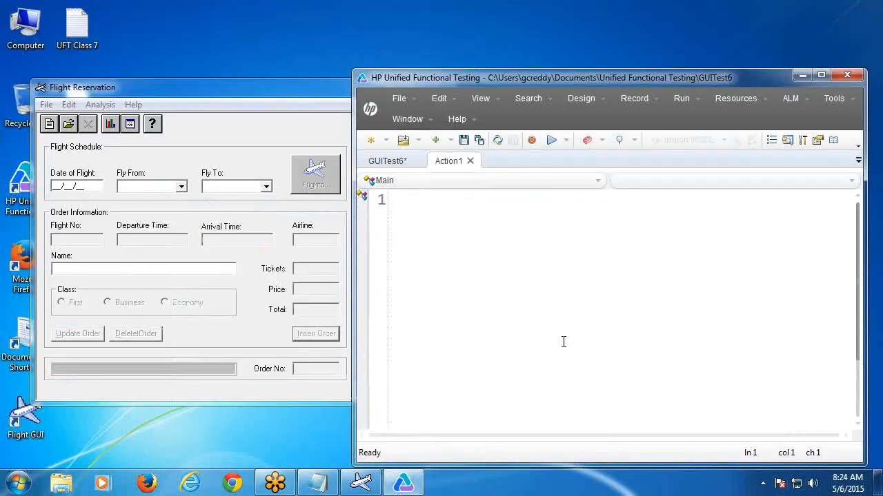
left_click(731, 98)
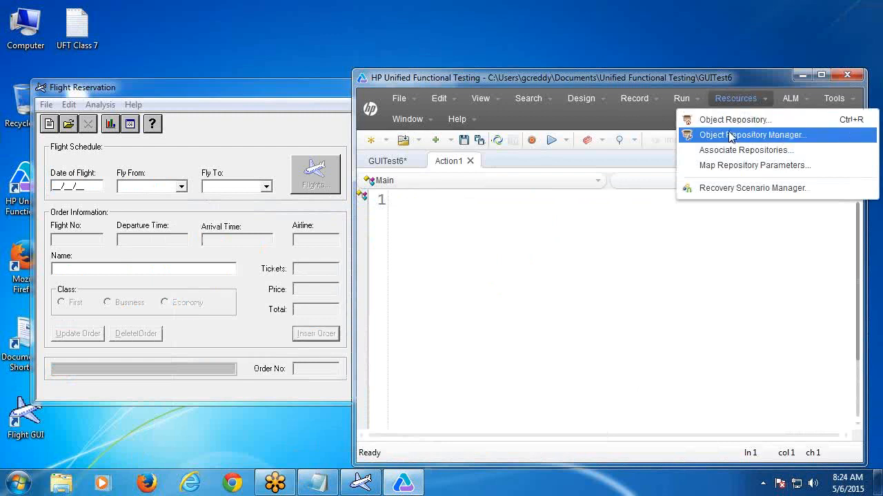
left_click(731, 135)
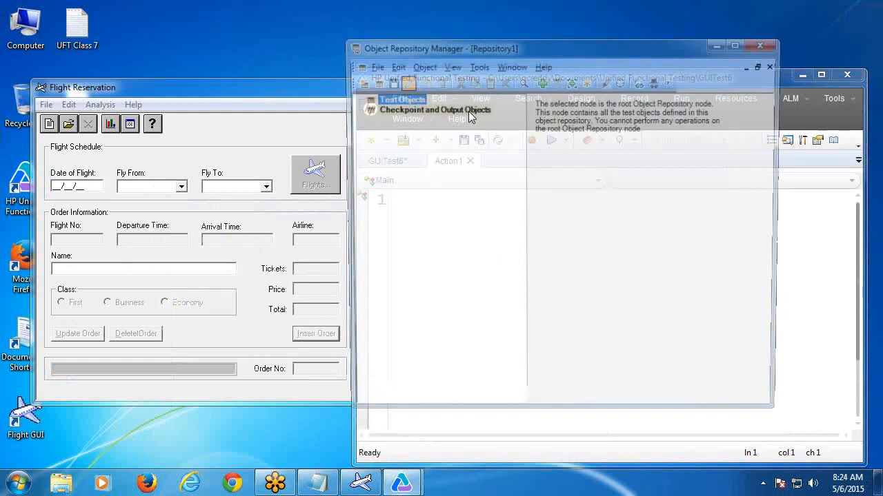
left_click(372, 64)
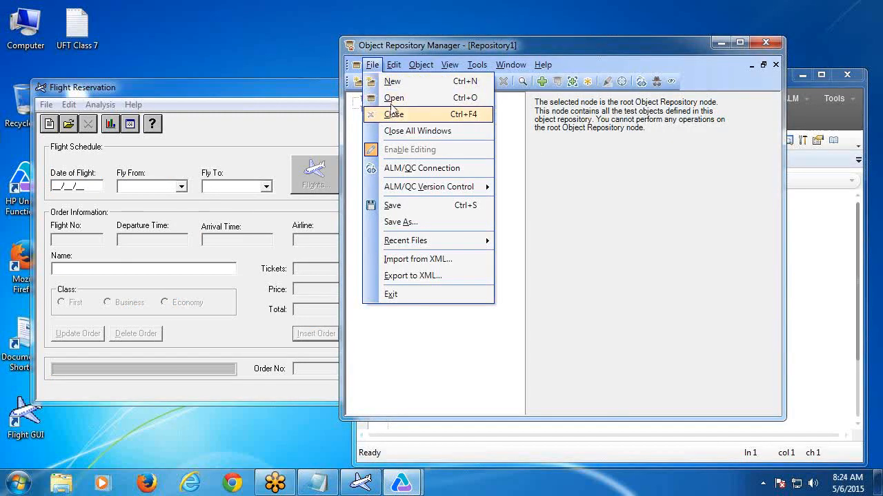
left_click(436, 65)
left_click(422, 64)
left_click(438, 96)
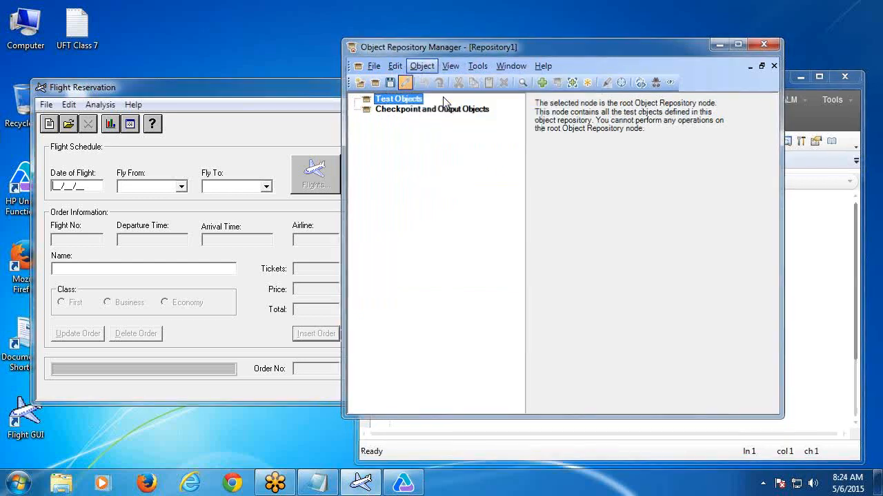
left_click(327, 96)
left_click(597, 295)
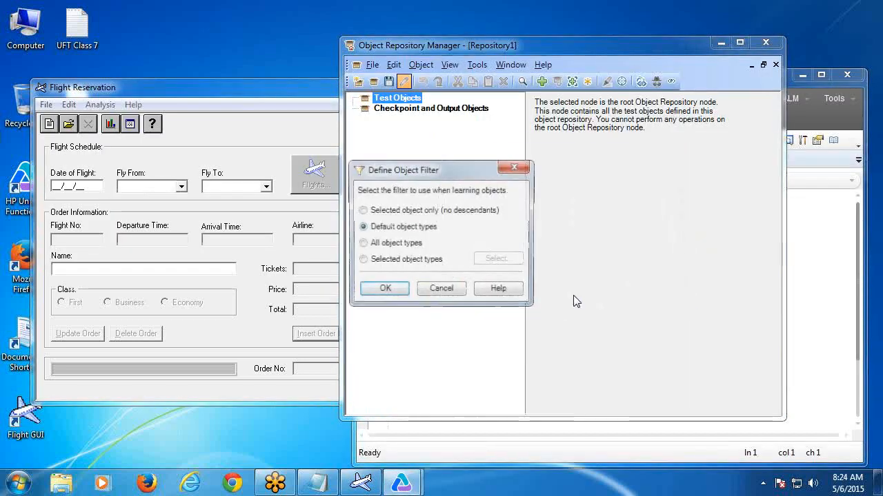
left_click(388, 292)
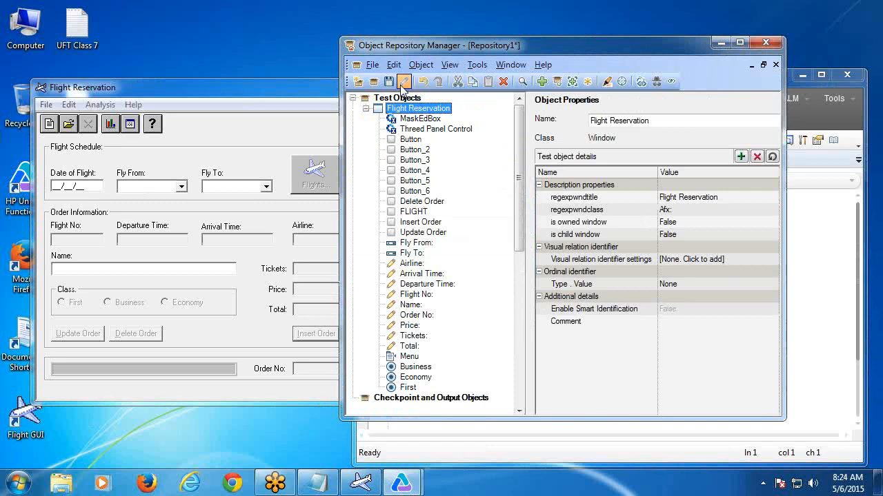
Save the shared repository as Repository1 on the Desktop and export its test objects to an XML file named abcd there.
left_click(389, 82)
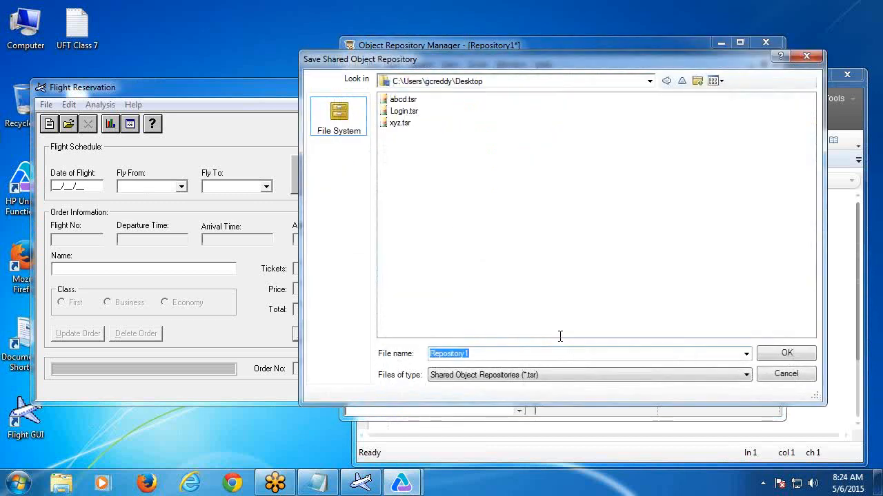
left_click(782, 357)
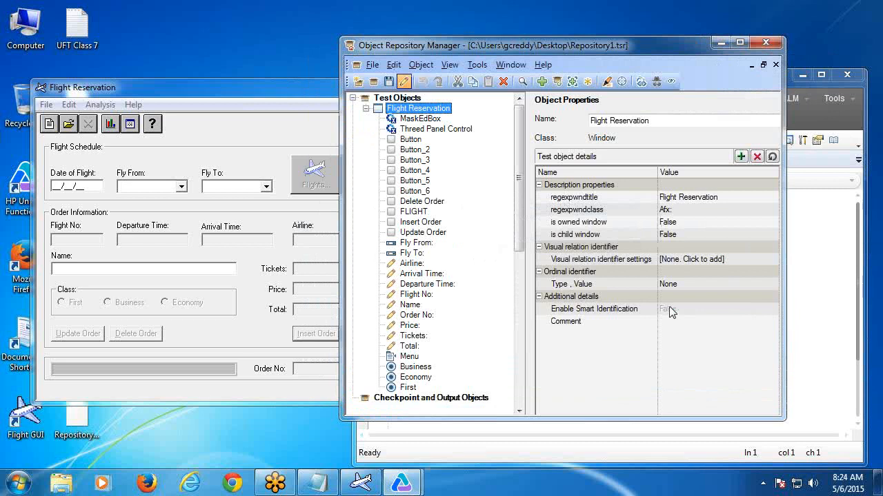
left_click(371, 65)
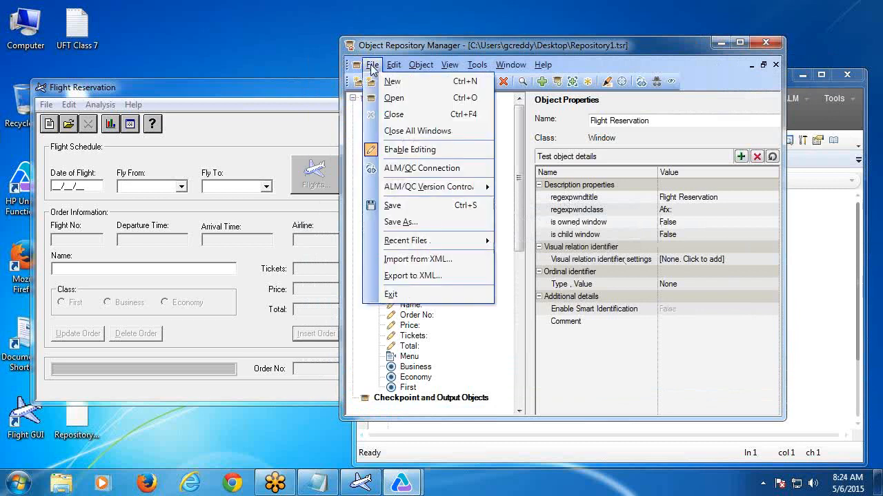
left_click(411, 276)
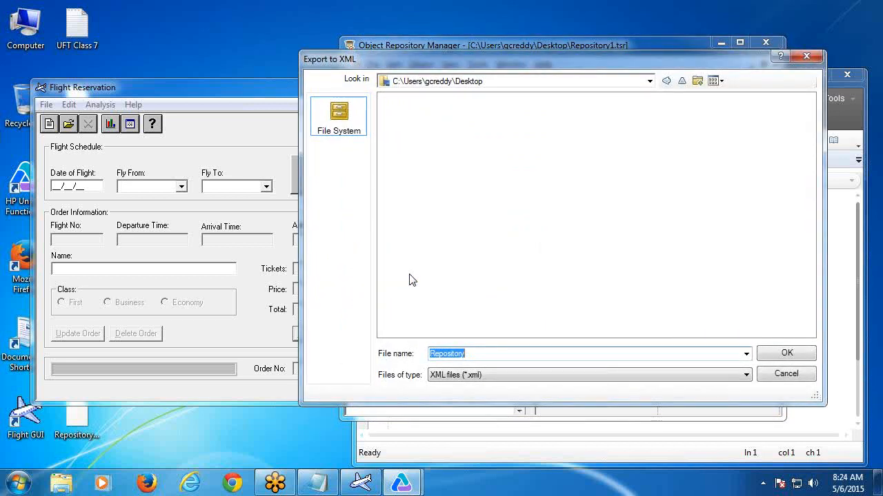
type("apcc")
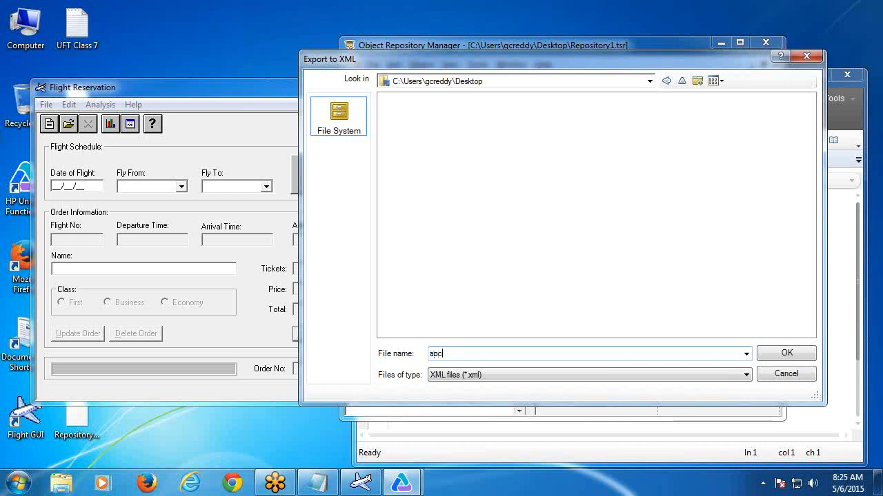
left_click(782, 355)
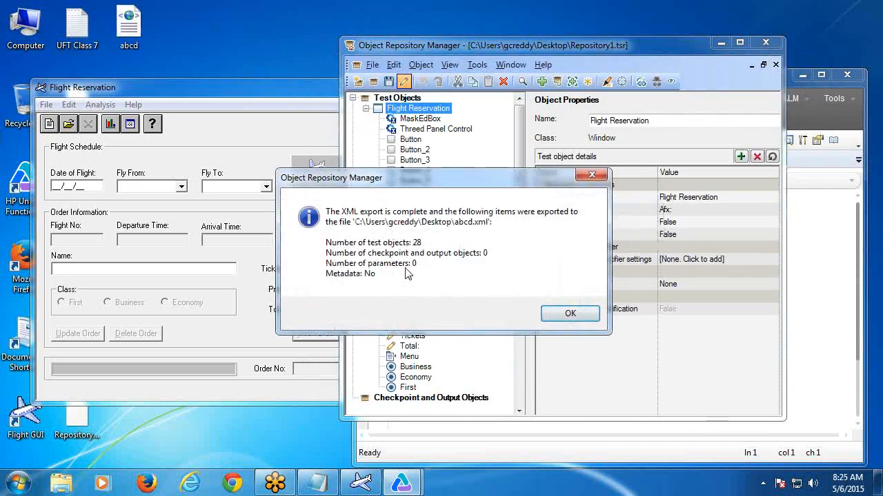
left_click(567, 316)
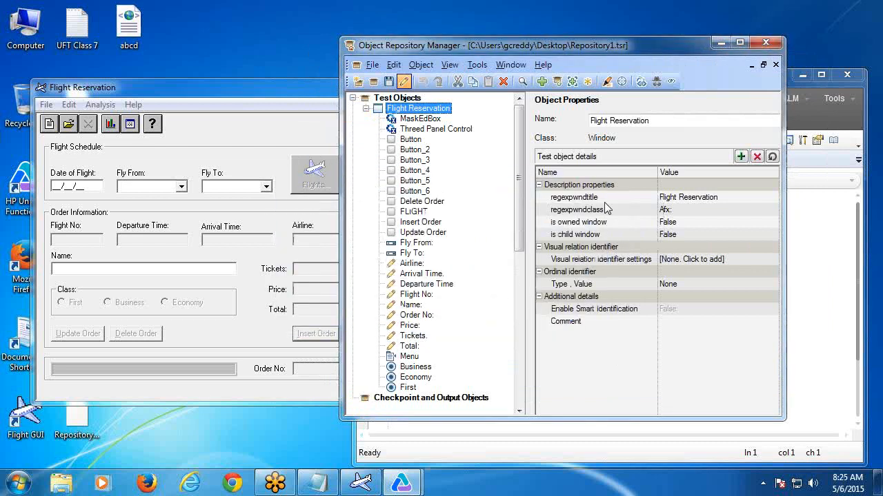
Close the Object Repository Manager and UFT, and minimize the Flight Reservation application.
left_click(766, 44)
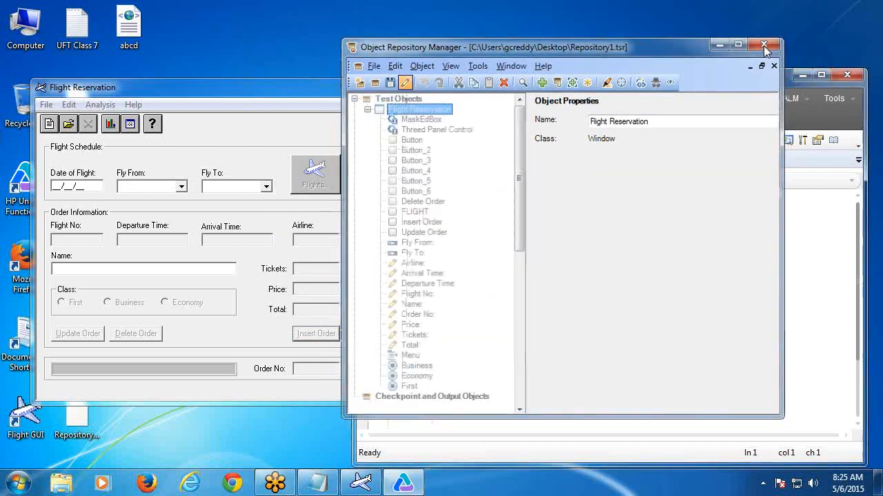
left_click(311, 122)
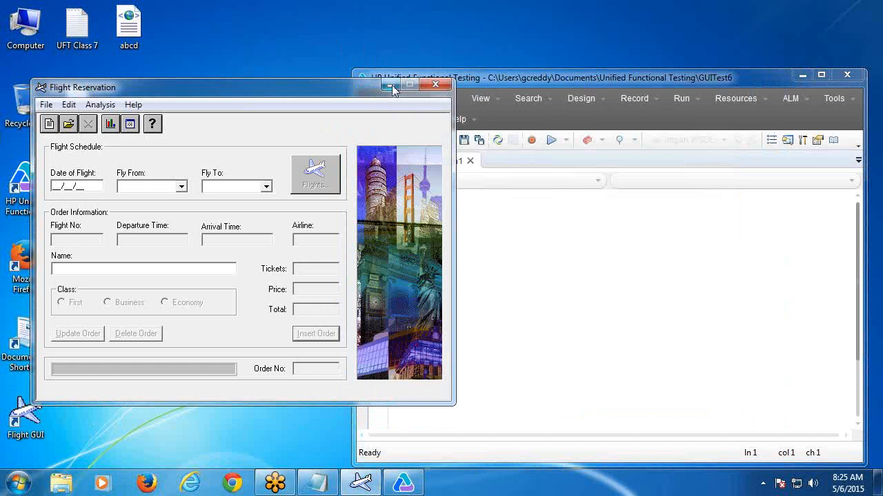
left_click(391, 88)
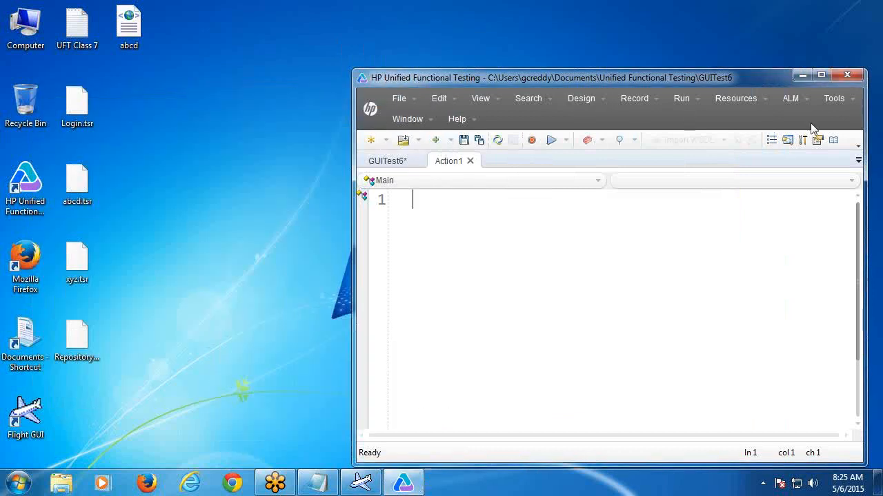
left_click(847, 76)
left_click(689, 302)
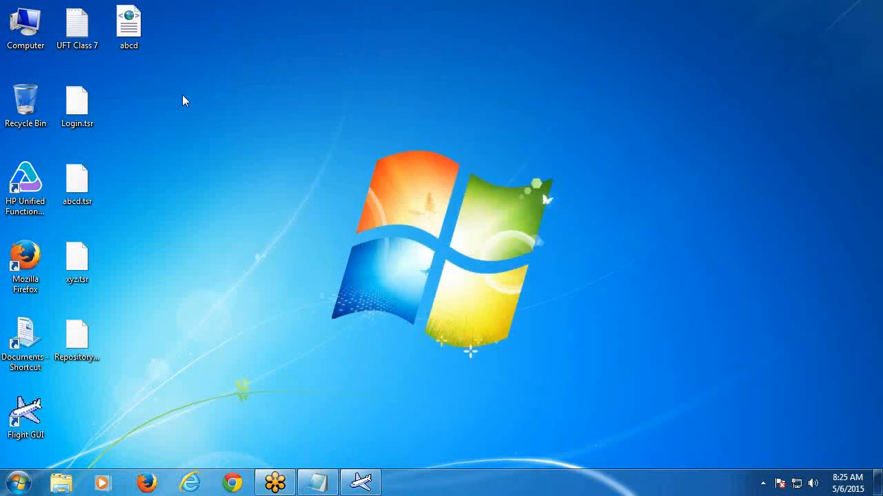
Edit the abcd XML file in Notepad, changing the Flight Reservation window object's Name to Hyderabad, and save and close it.
left_click(134, 37)
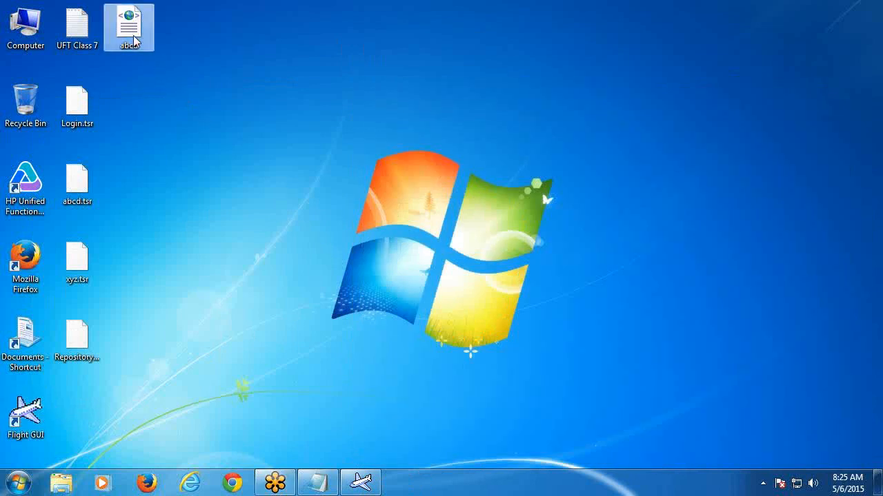
right_click(130, 23)
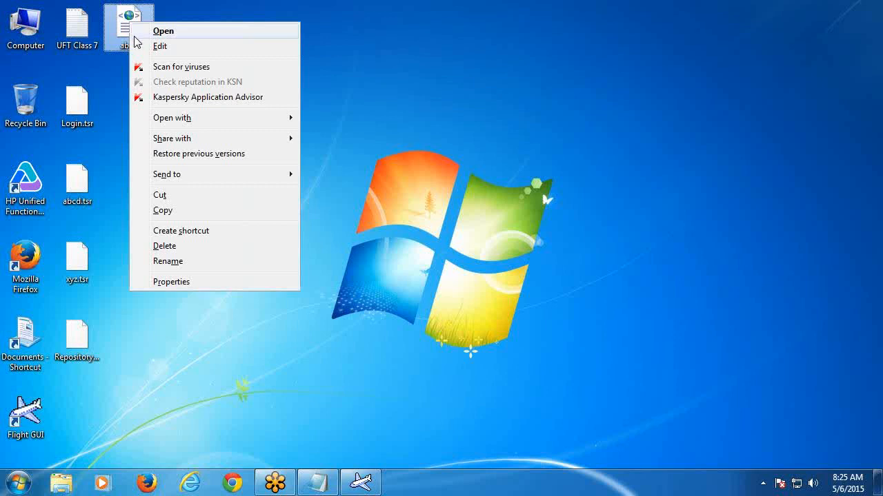
left_click(160, 47)
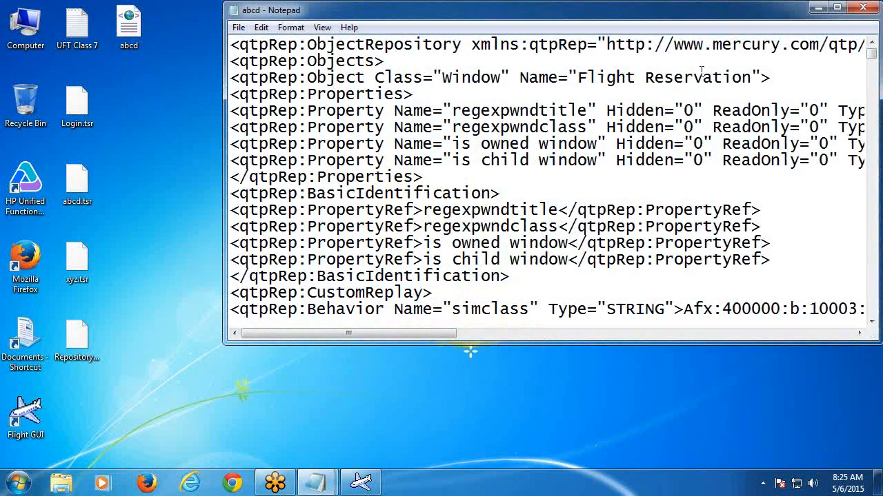
double_click(733, 13)
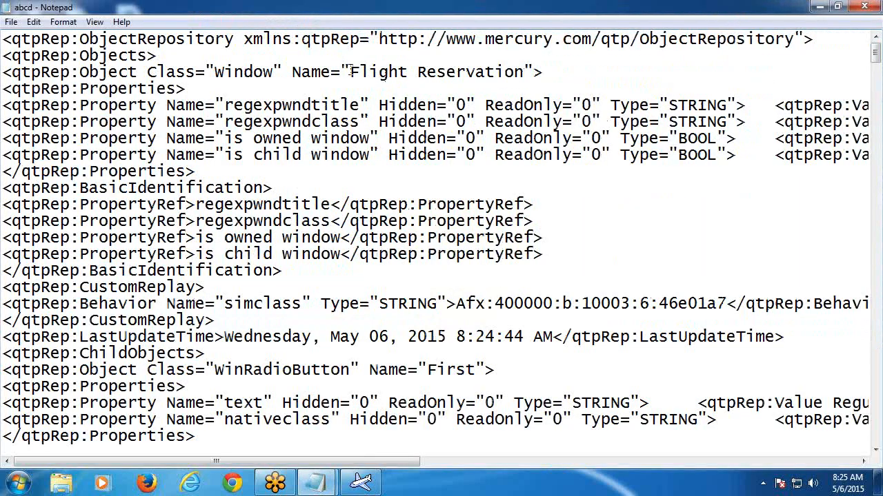
left_click_drag(350, 72, 524, 77)
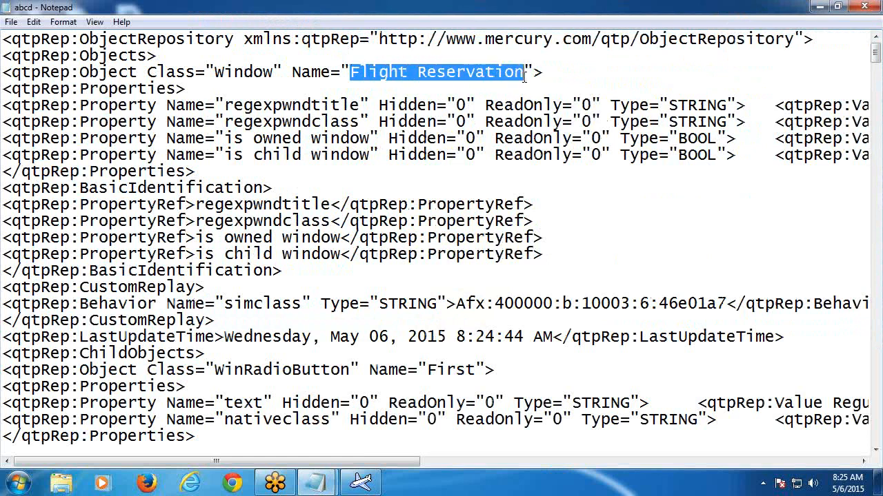
type("Hydera")
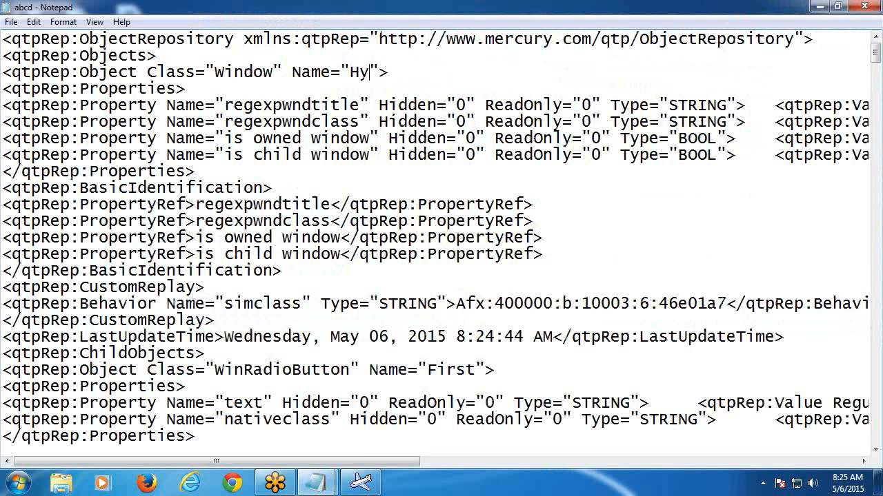
type("bad")
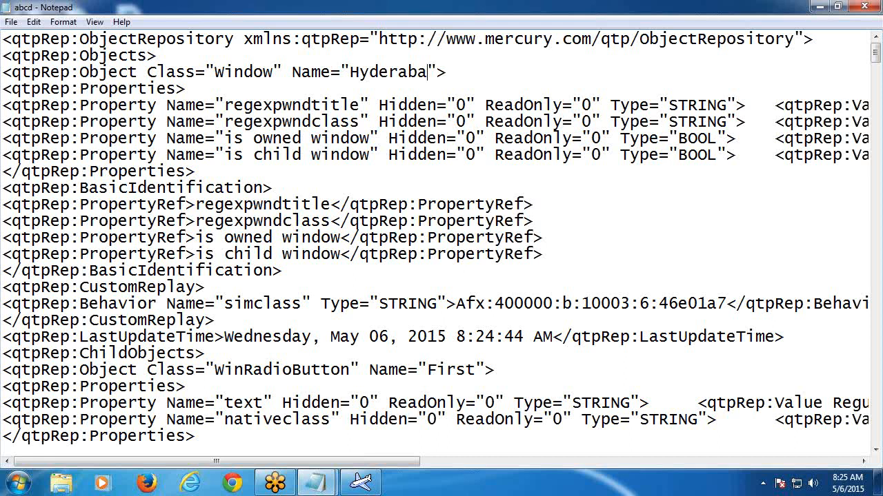
left_click(13, 23)
left_click(32, 68)
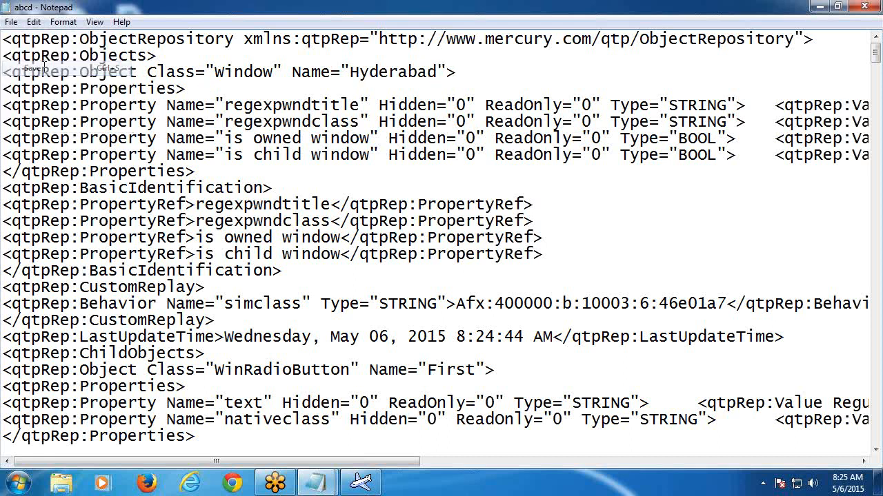
left_click(862, 7)
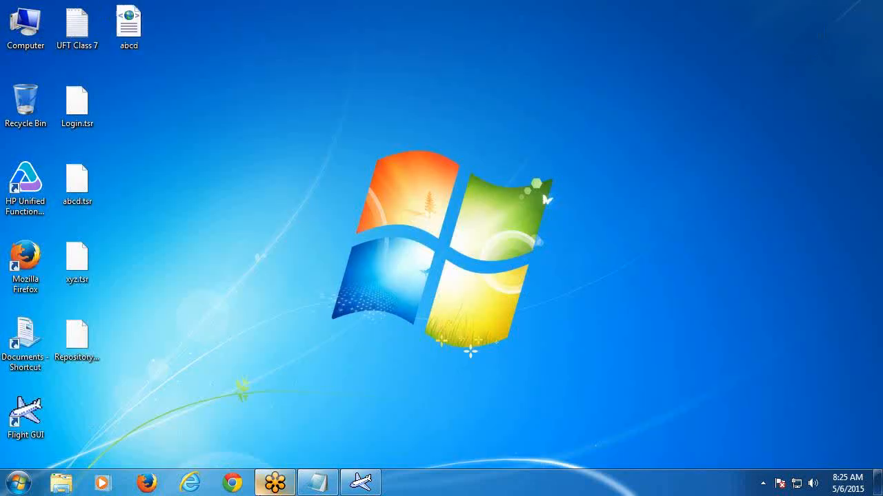
Relaunch UFT with the current license and load the ActiveX, Visual Basic and Web add-ins.
double_click(26, 181)
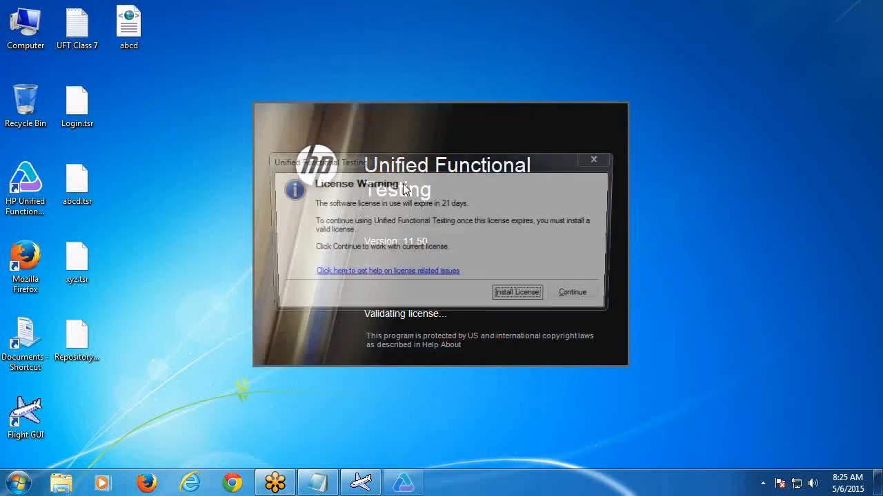
left_click(580, 298)
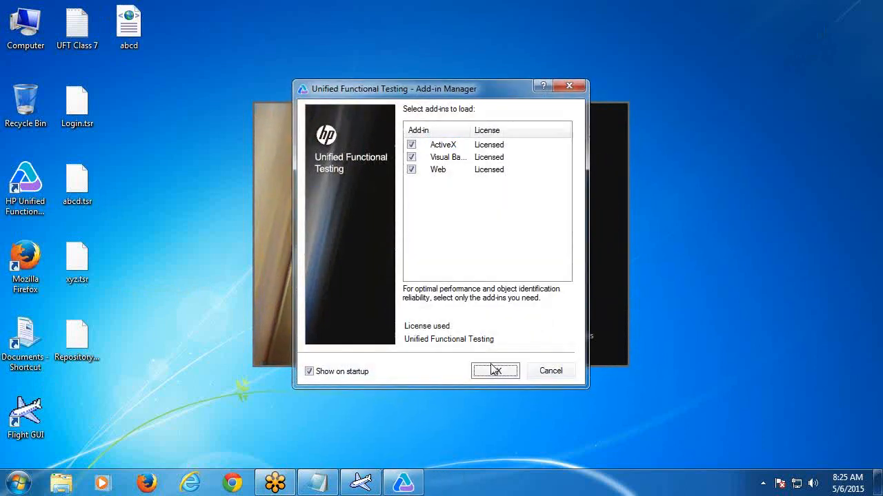
left_click(494, 370)
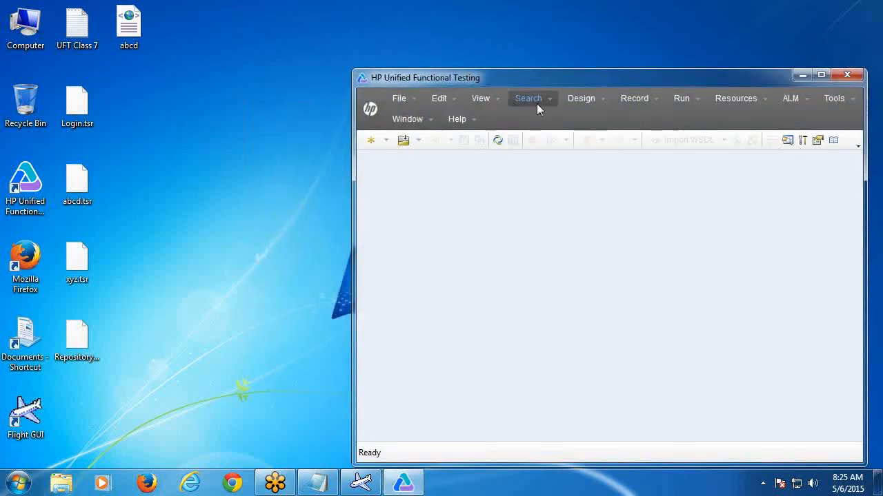
Create a new GUI test named GUITest7 in the default Unified Functional Testing documents folder.
left_click(718, 93)
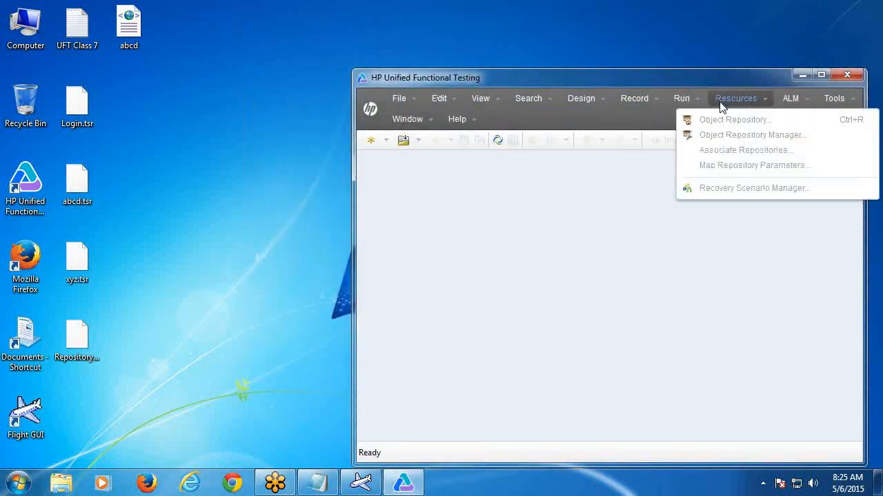
left_click(375, 167)
left_click(371, 141)
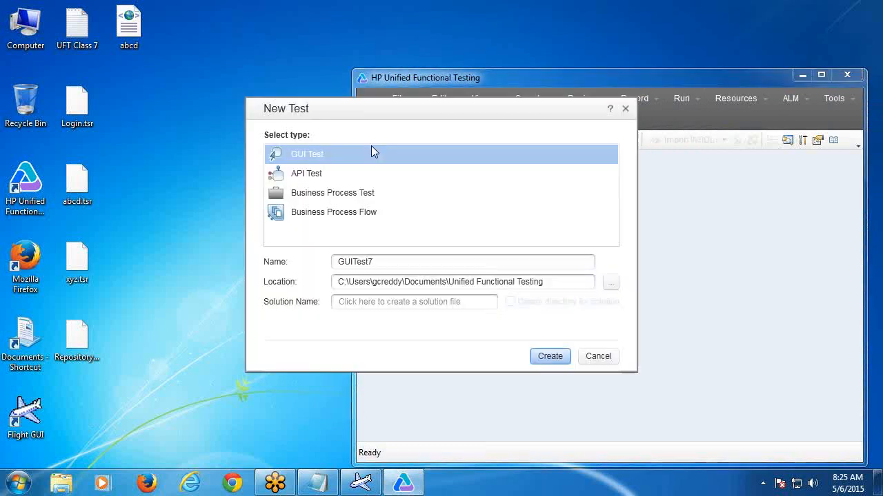
left_click(552, 355)
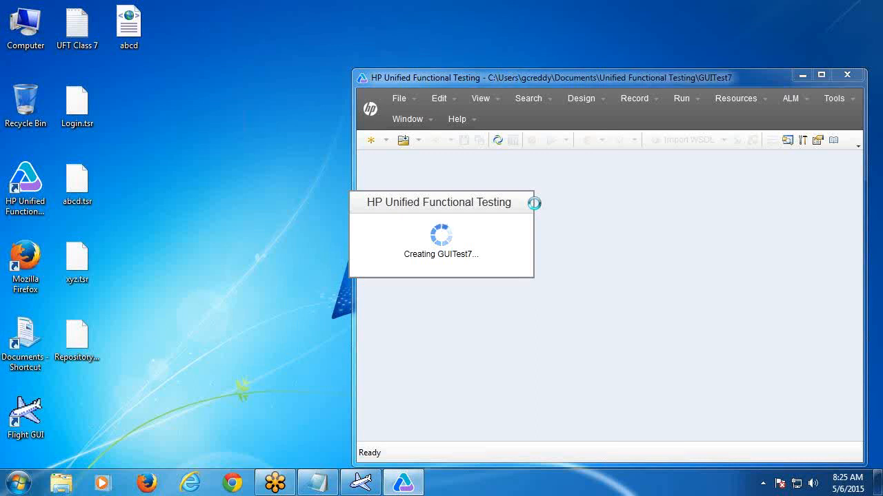
left_click(445, 162)
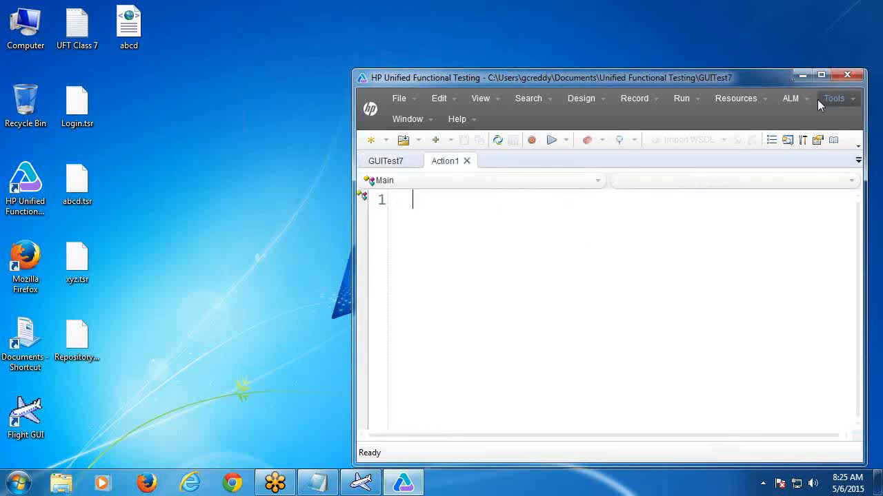
Import the test objects from the Desktop's abcd XML file in the Object Repository Manager, and close the manager without saving.
left_click(735, 98)
left_click(735, 136)
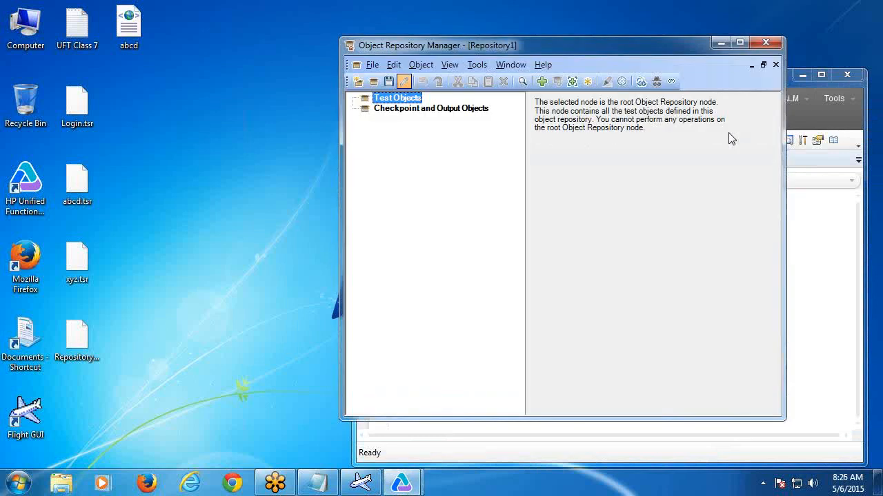
left_click(372, 65)
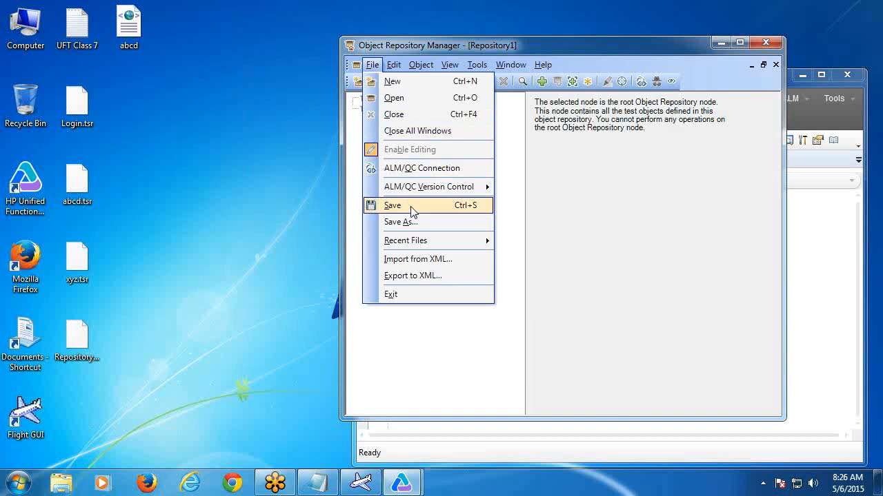
left_click(418, 259)
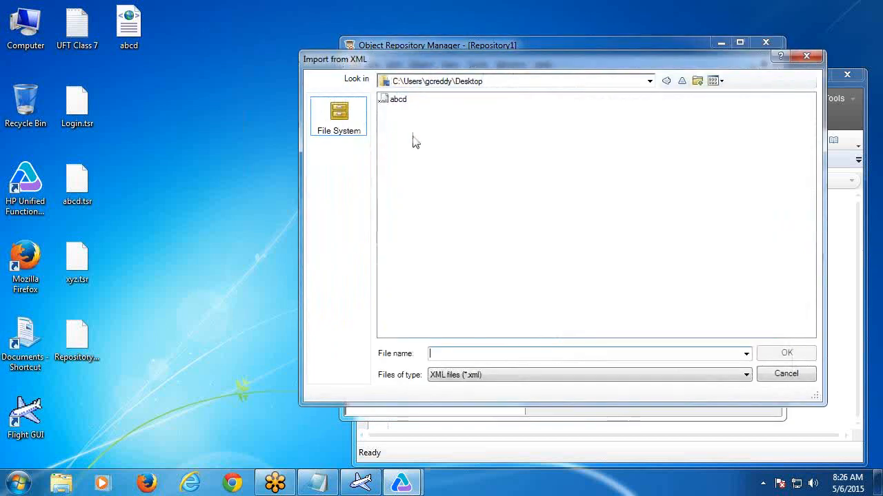
left_click(398, 102)
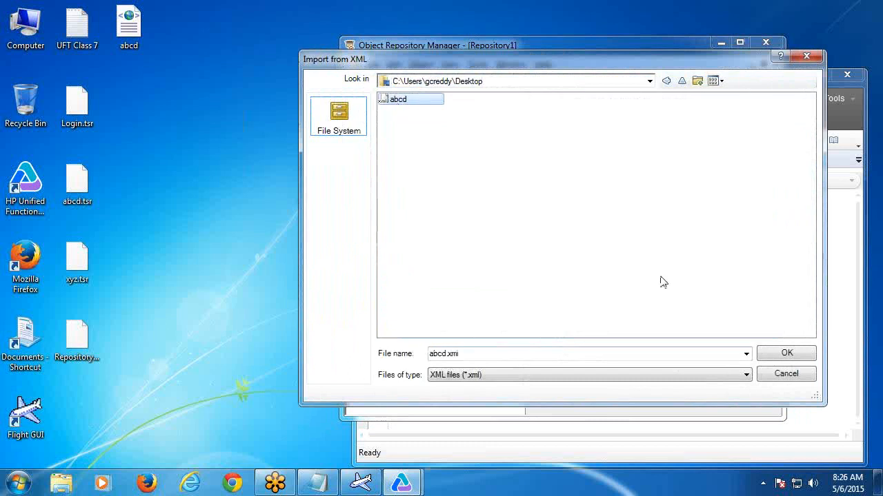
left_click(780, 356)
left_click(567, 311)
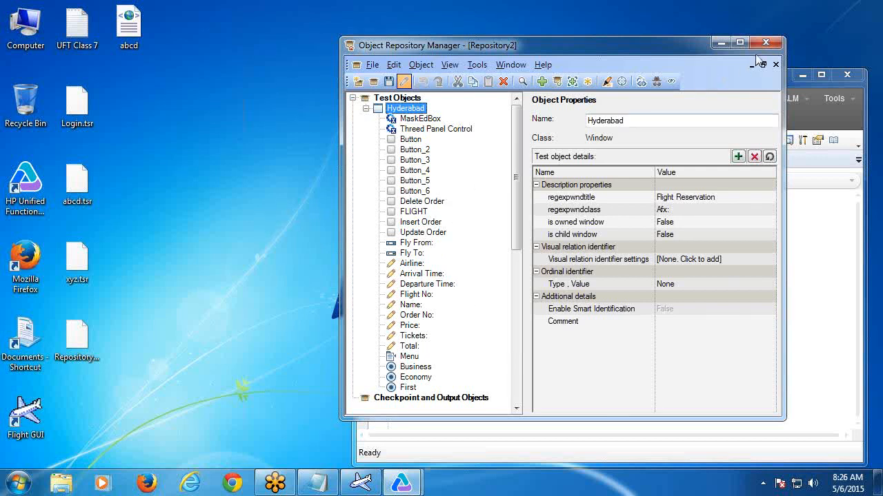
left_click(770, 42)
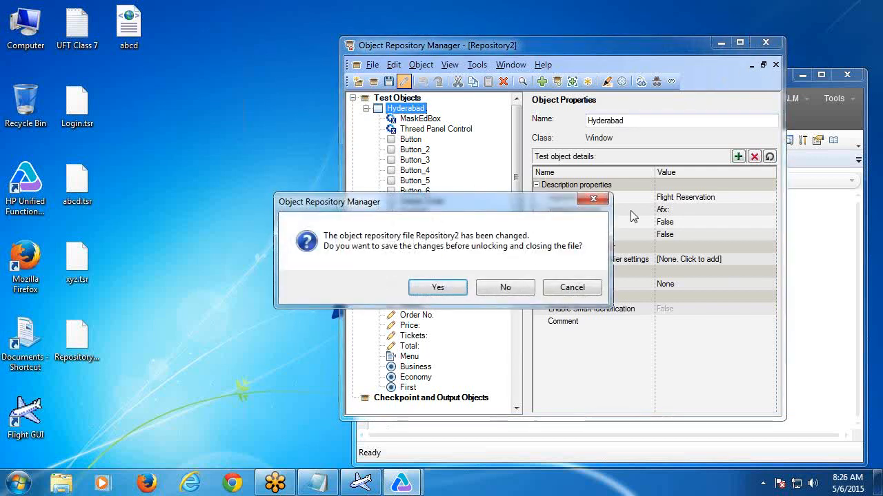
left_click(506, 287)
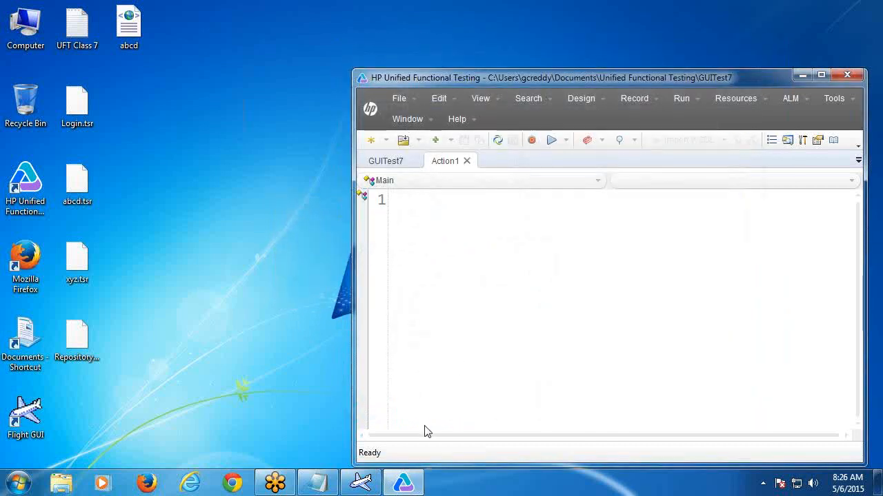
In the UFT Class 7 notes in Notepad, start a line under Define New Test Objects reading: Using this "Define New Test Objects".
left_click(317, 486)
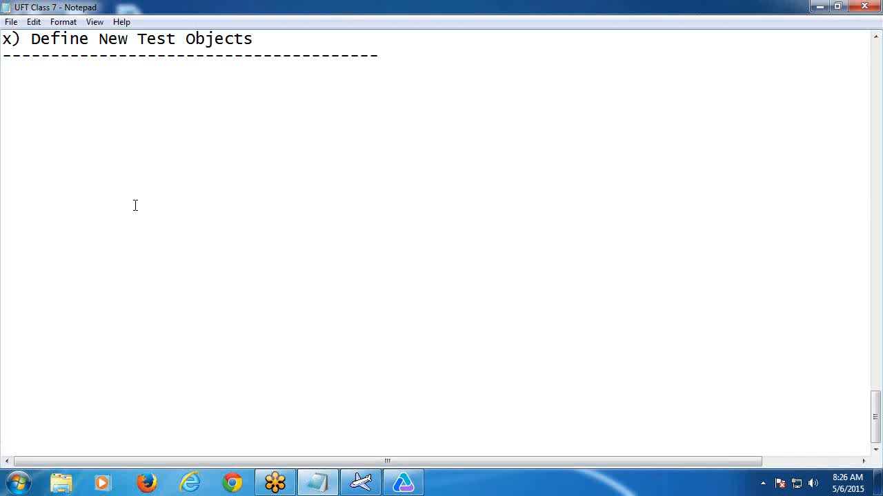
left_click(39, 79)
type("Using")
type("this")
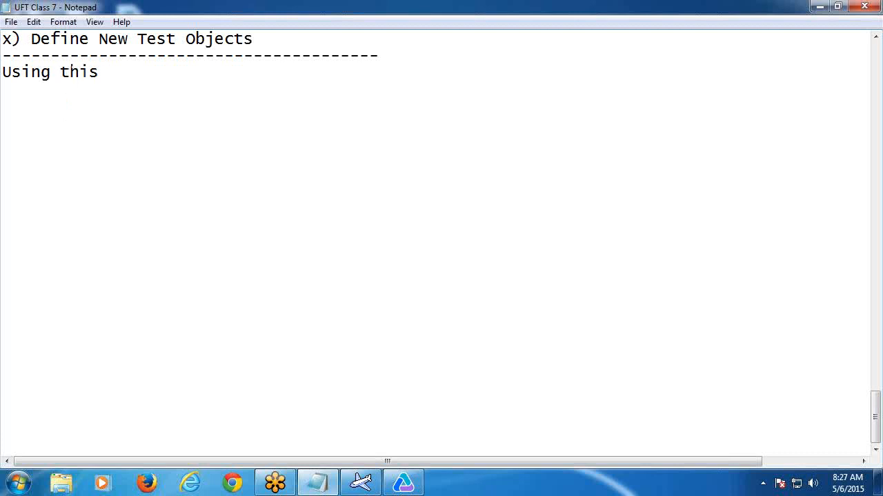
left_click_drag(31, 40, 283, 41)
key("ctrl+c")
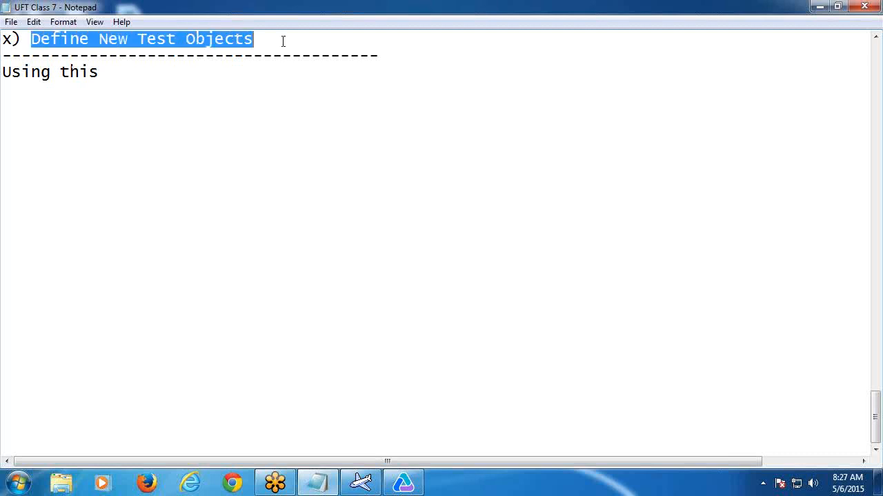
left_click(139, 77)
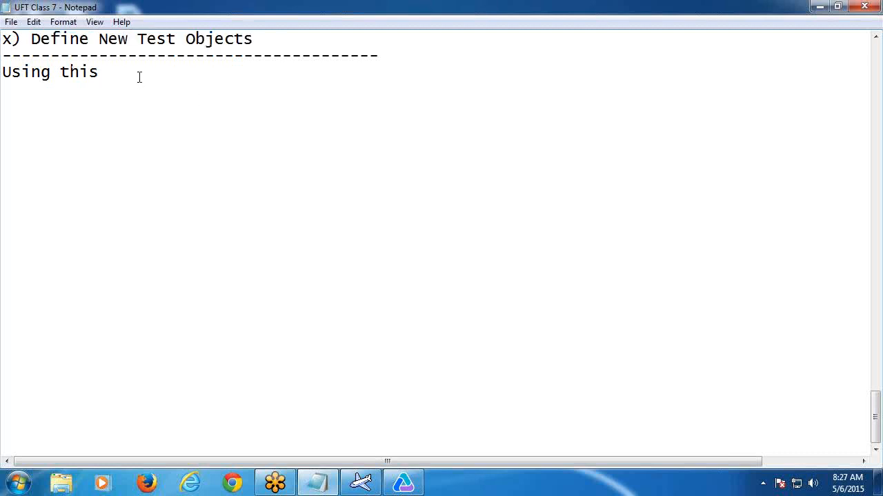
type("\"\"")
key("ctrl+v")
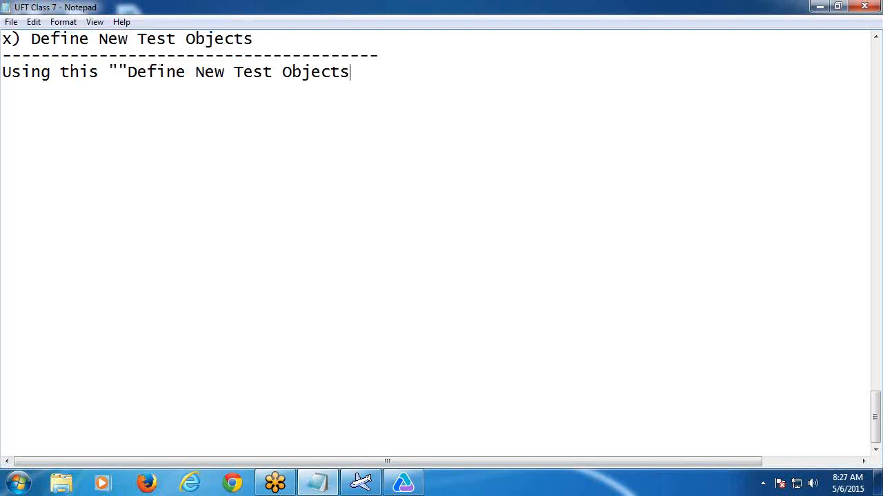
type("\"")
left_click(128, 74)
key("BackSpace")
left_click(367, 73)
type("Objects\"")
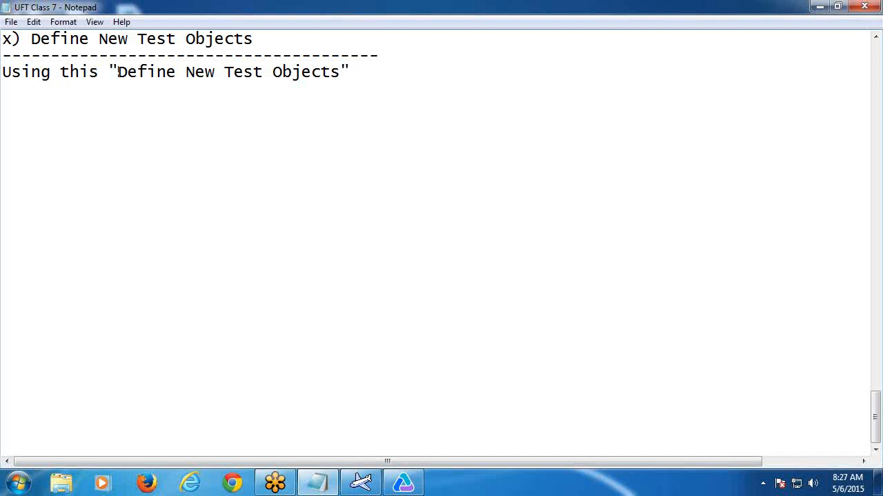
Continue the sentence with ", we can create test scripts eventhough Application is not ready." and leave a blank line below.
type(", we can des")
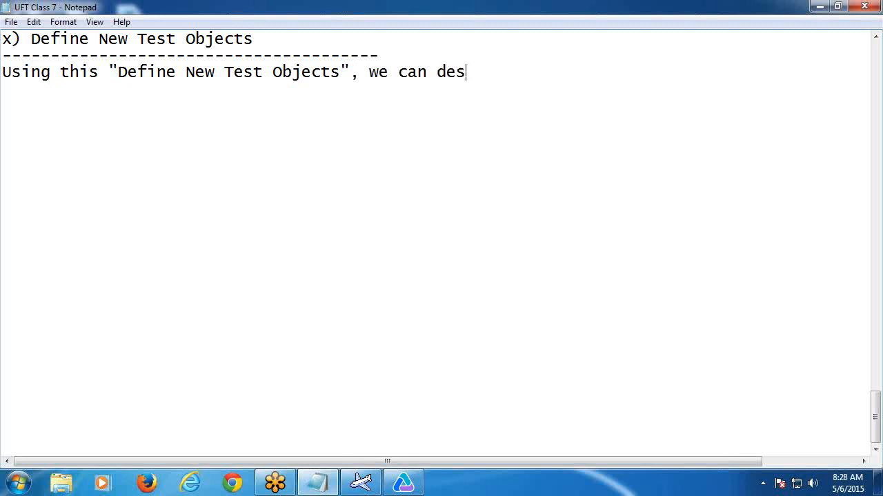
type("i")
key("BackSpace")
key("BackSpace")
key("BackSpace")
key("BackSpace")
type("create test script")
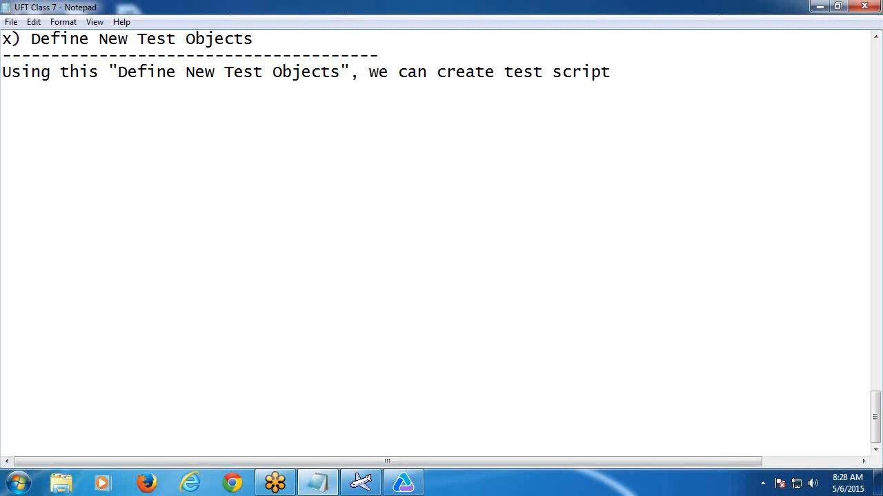
type("s ")
type("even")
type("thou")
type("gh A")
type("pplica")
type("tion i")
type("s")
key("Return")
type("not r")
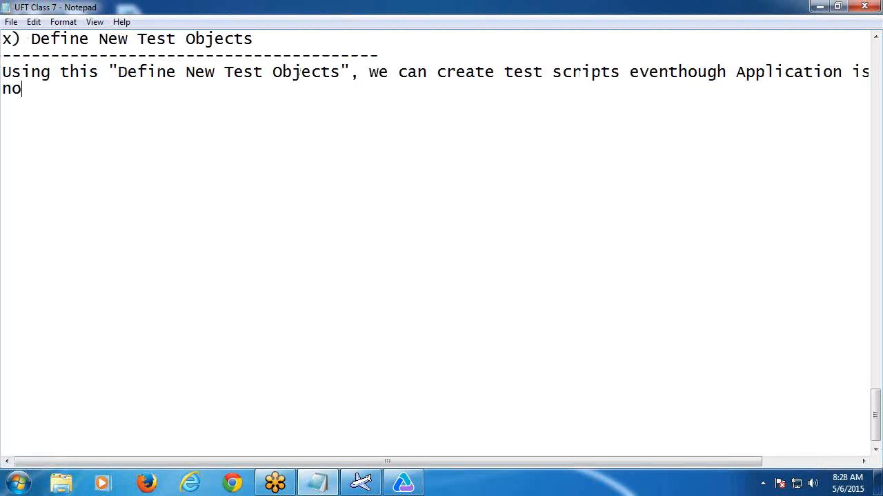
type("eady.")
key("Return")
key("Return")
Extend the end of the sentence after "not ready" with ", but it is not recommendable.".
type("I")
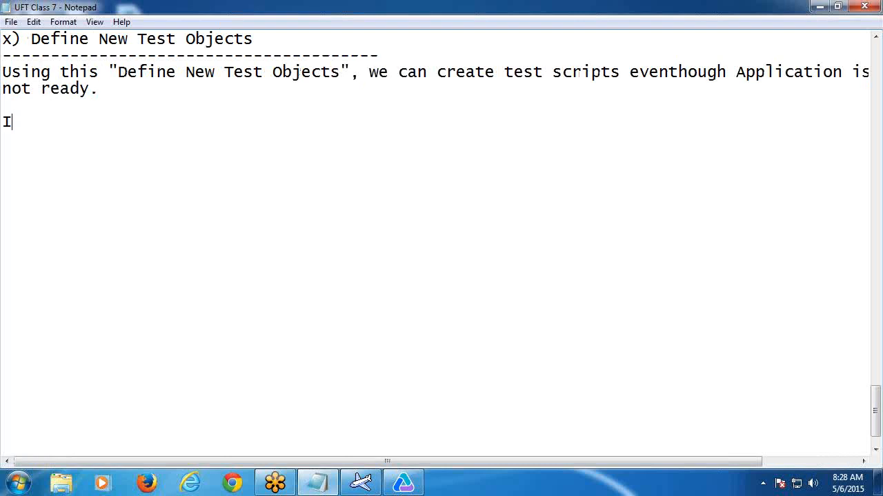
left_click(122, 95)
type(", but it is ")
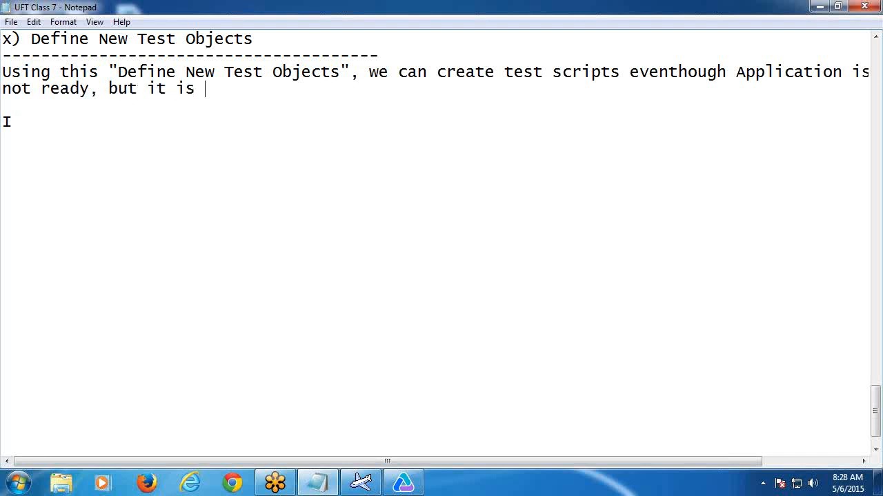
type("not recomme")
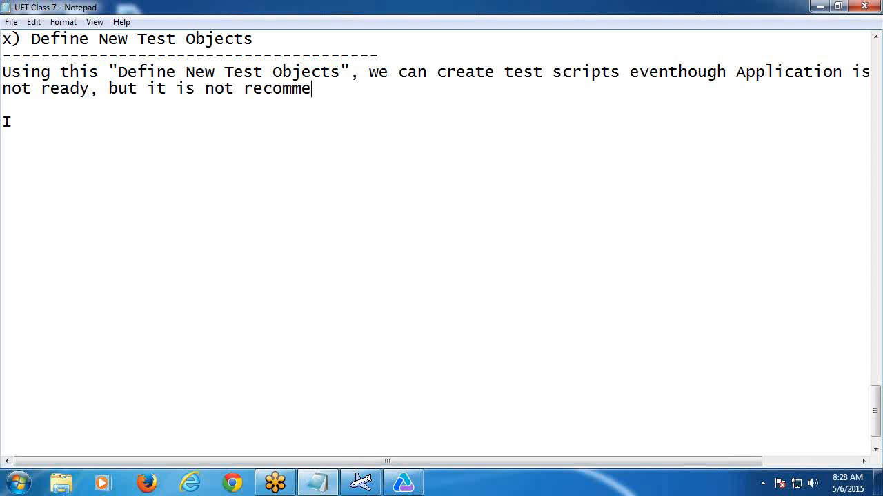
type("ndable.")
Replace the stray letter below the paragraph with the subheading "How to define new test objects:" followed by a blank line.
left_click_drag(24, 124, 5, 123)
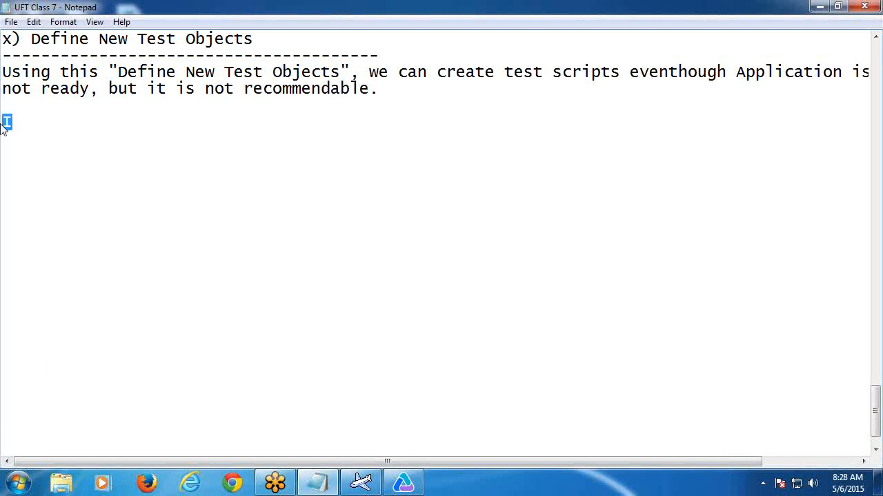
type("How to")
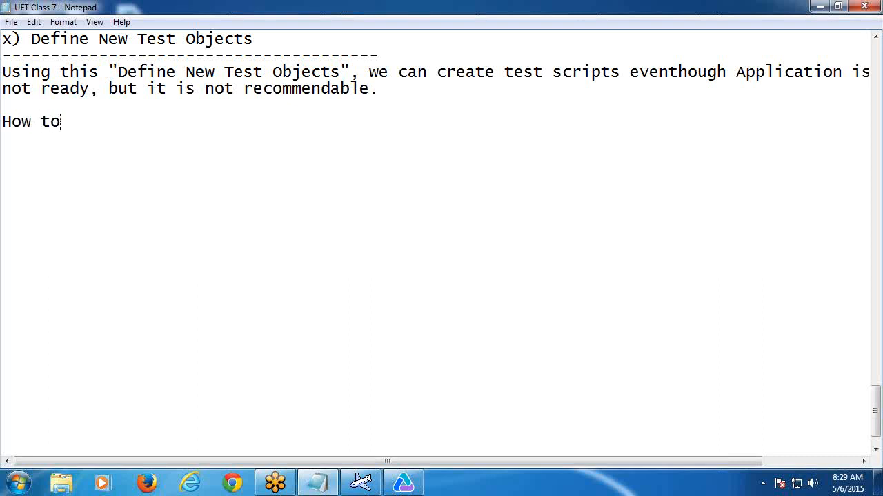
type(" define new ")
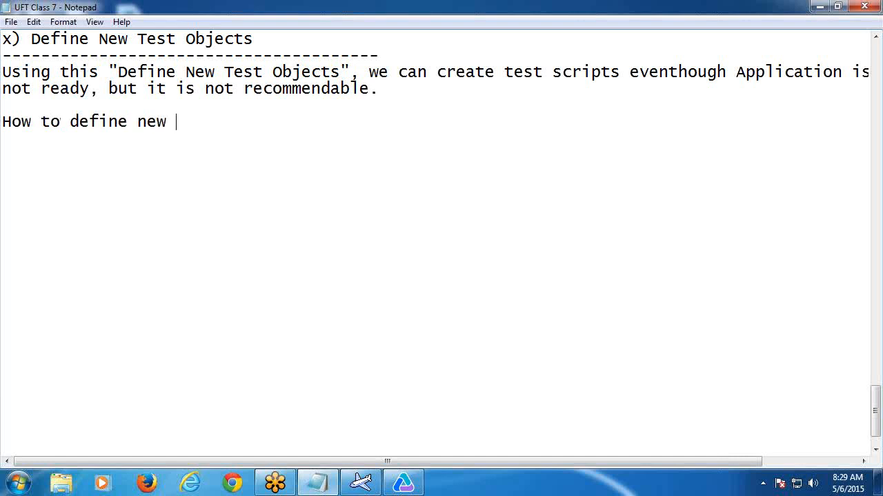
type("test object")
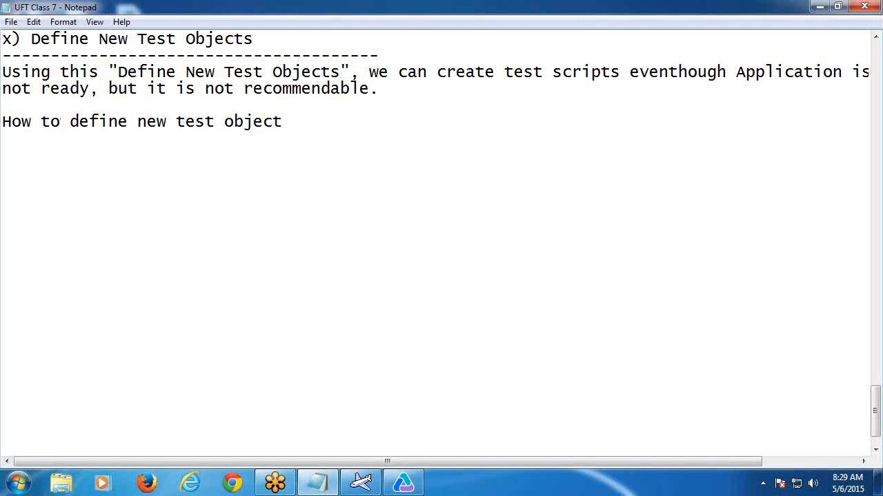
type("s:")
key("Return")
key("Return")
Add the line "By getting Objects information from developers." under the subheading, followed by a blank line.
type("By g")
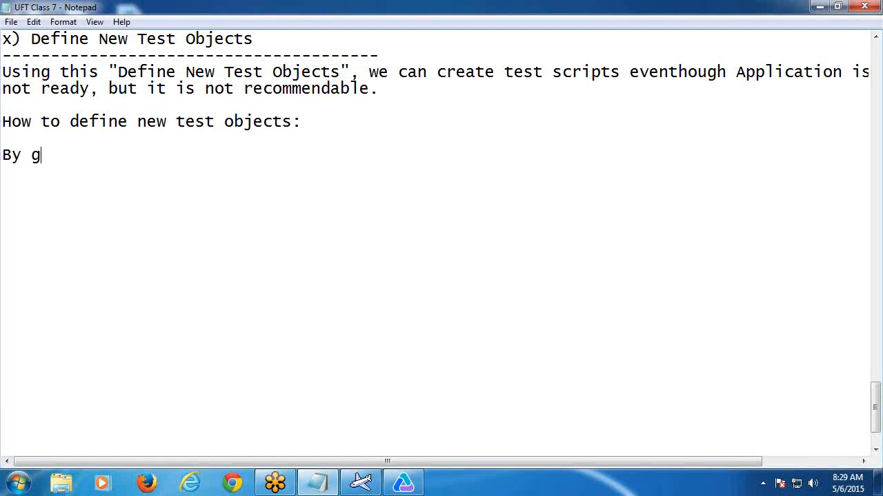
type("etting Ob")
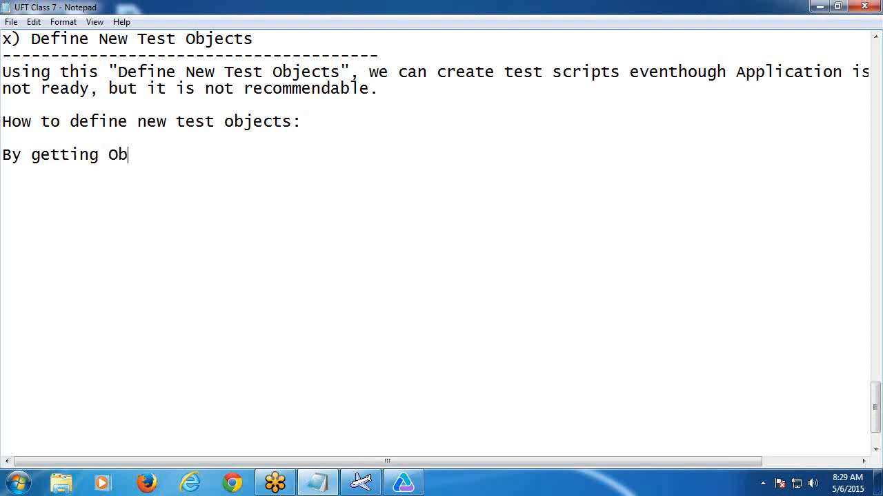
type("jects inform")
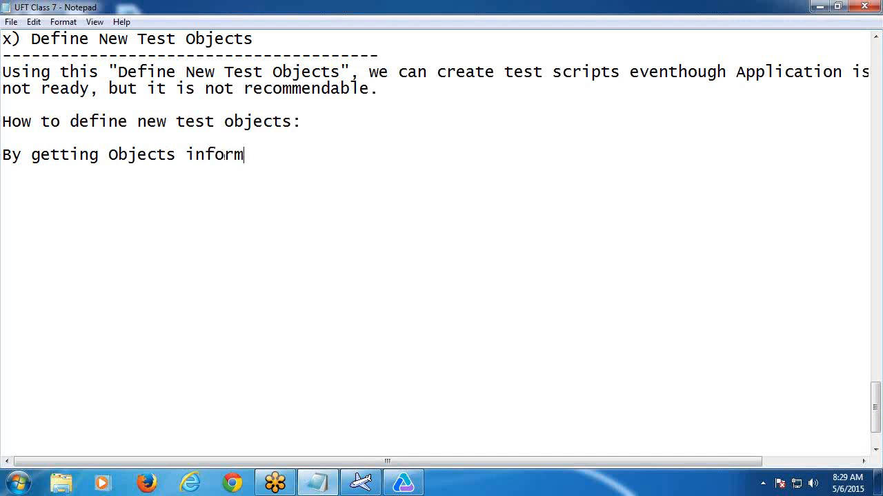
type("ation from d")
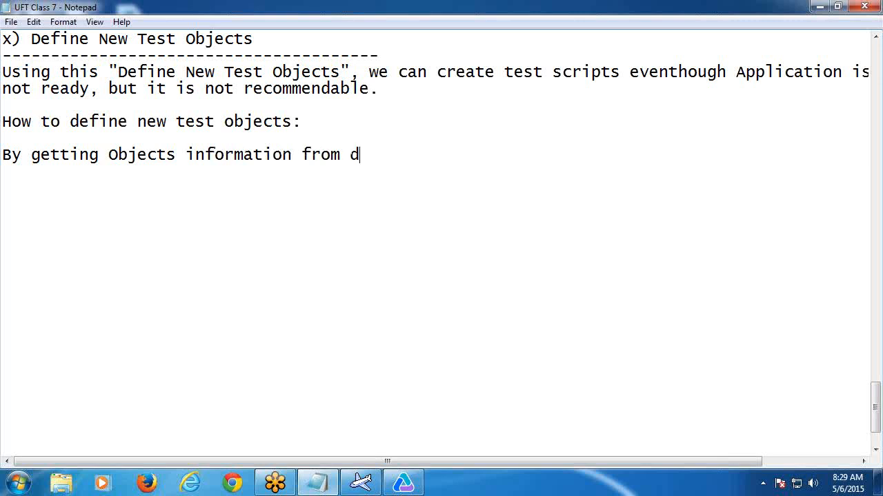
type("evelop")
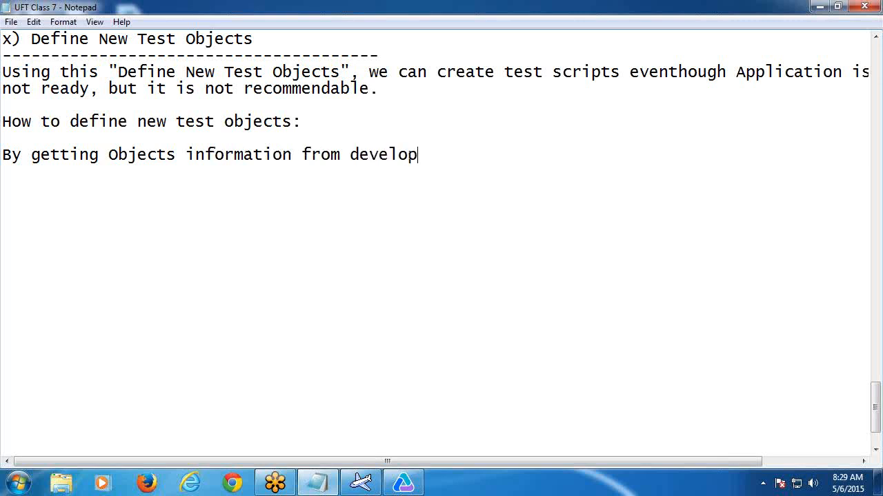
type("ers.")
key("Return")
key("Return")
Minimize the notes and open the Object Repository Manager from UFT.
left_click(819, 7)
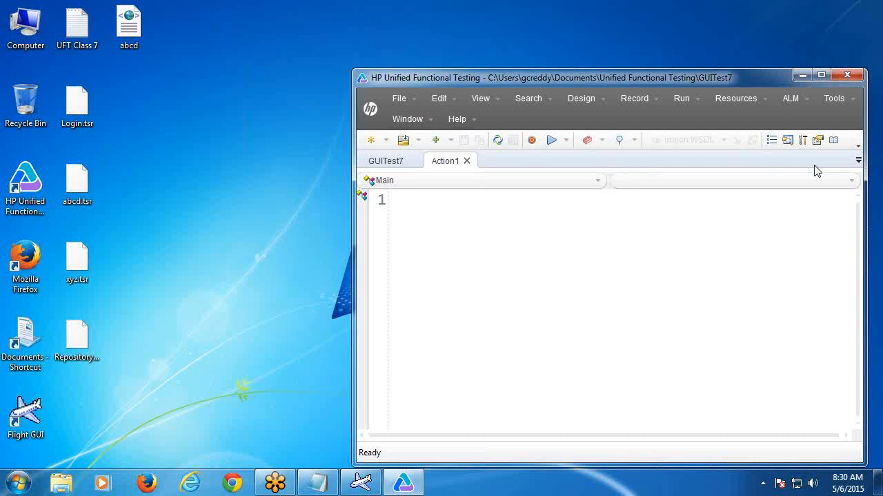
left_click(729, 102)
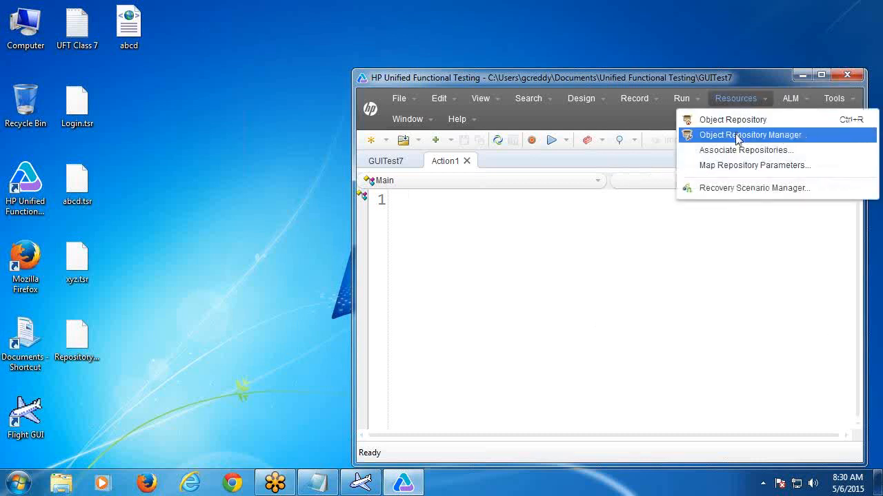
left_click(735, 134)
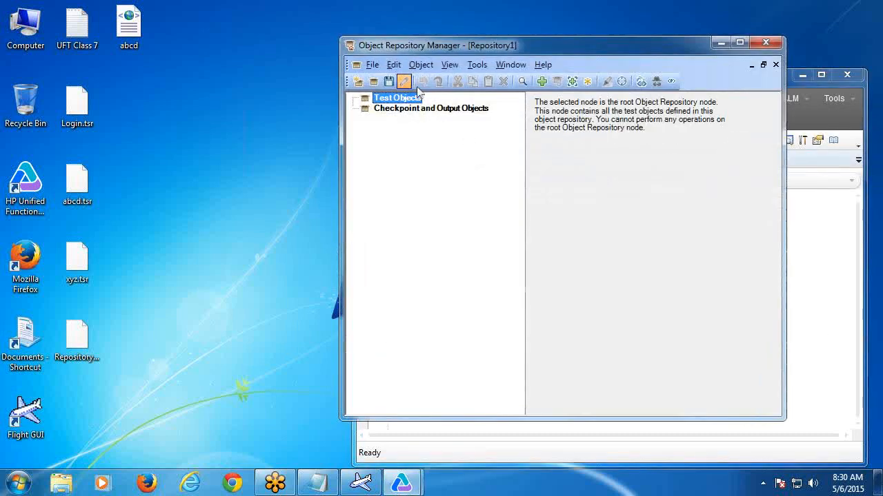
Define a new test object in the Web environment with class Browser and the name ICICIBank.
left_click(415, 64)
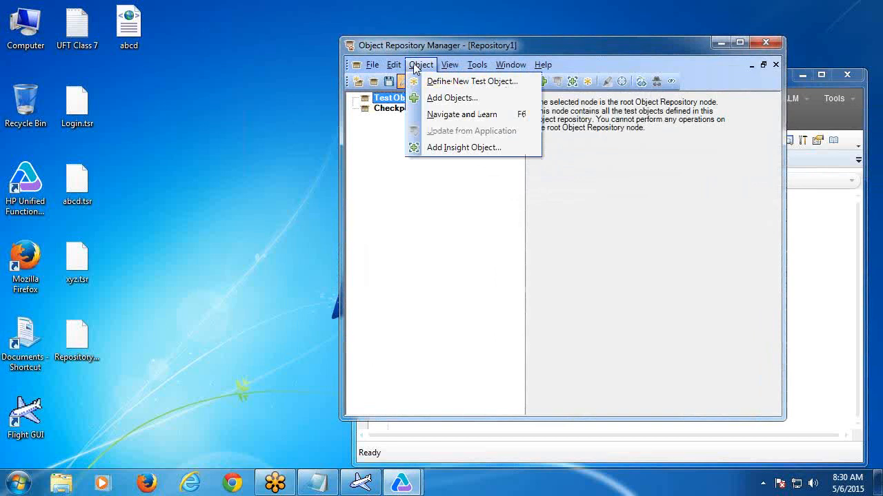
left_click(439, 89)
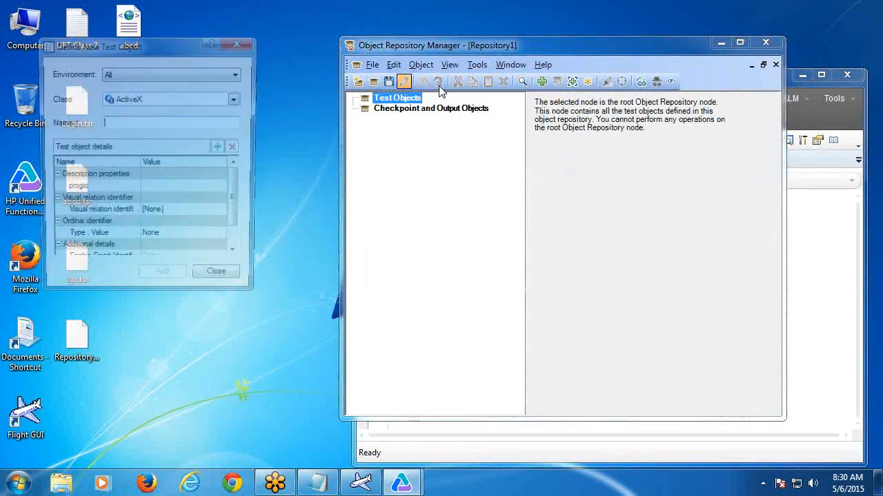
left_click_drag(153, 42, 317, 58)
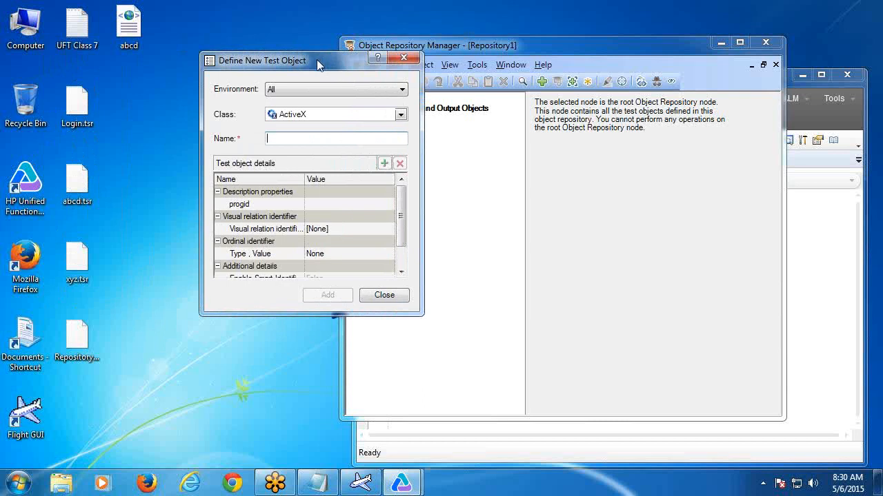
left_click(402, 90)
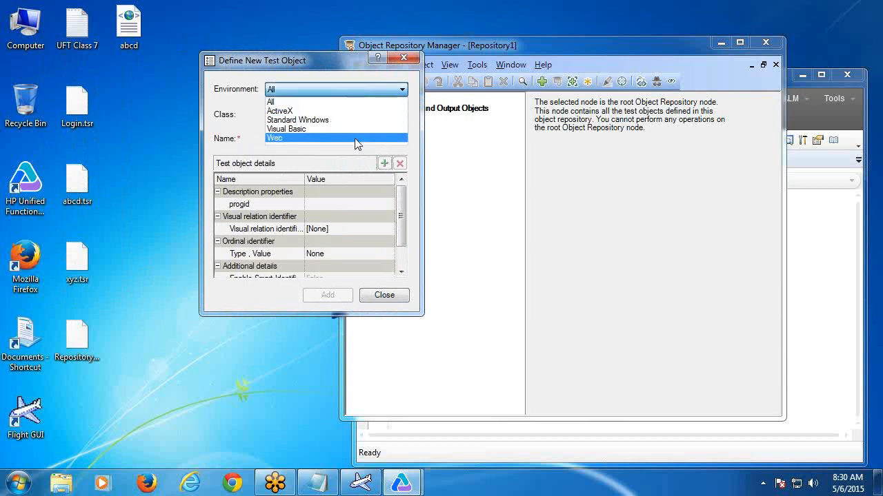
left_click(356, 139)
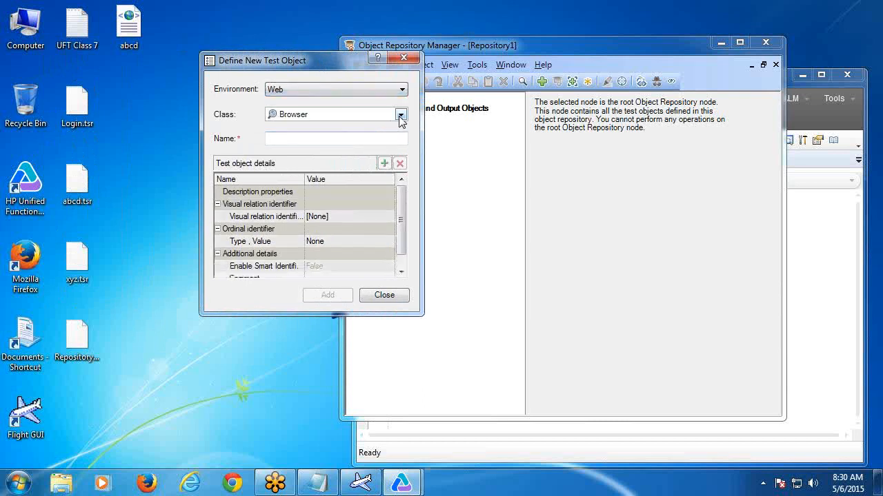
left_click(331, 140)
type("l")
type("C")
type("ICI")
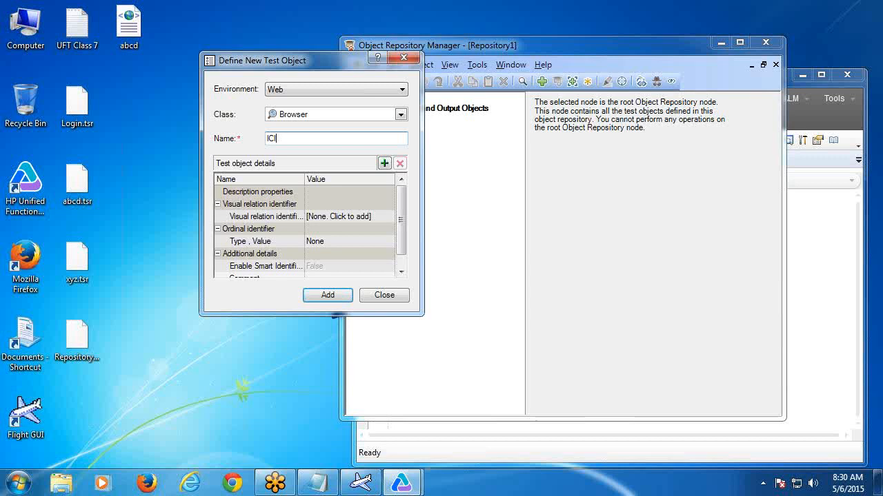
type("Bank")
left_click(329, 295)
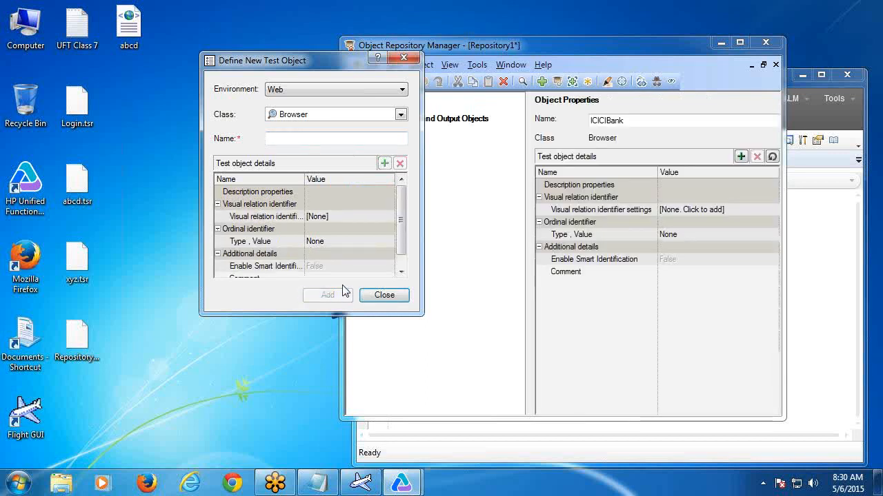
left_click(413, 59)
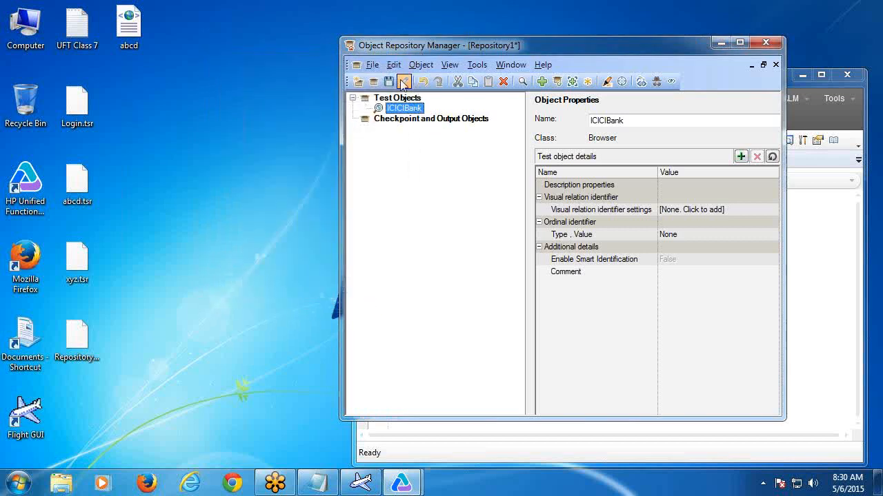
Define a new Web test object of class Page named "Personal Banking" under the ICICIBank browser.
left_click(420, 65)
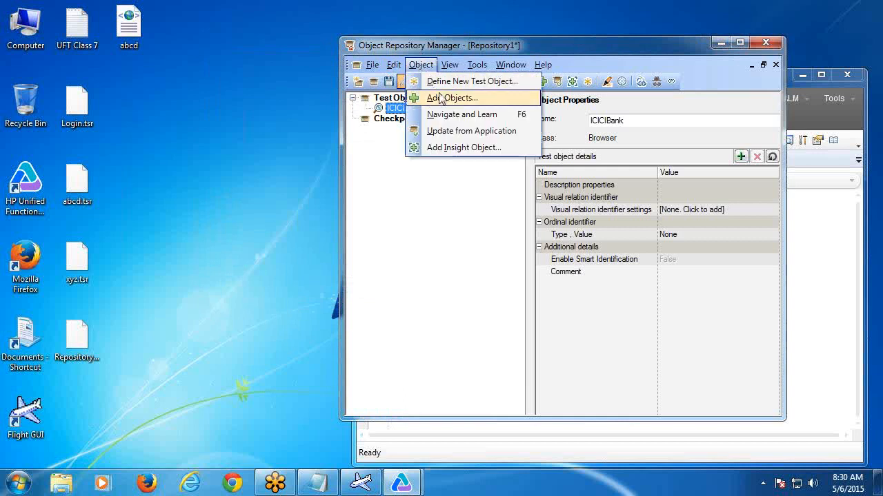
left_click(442, 83)
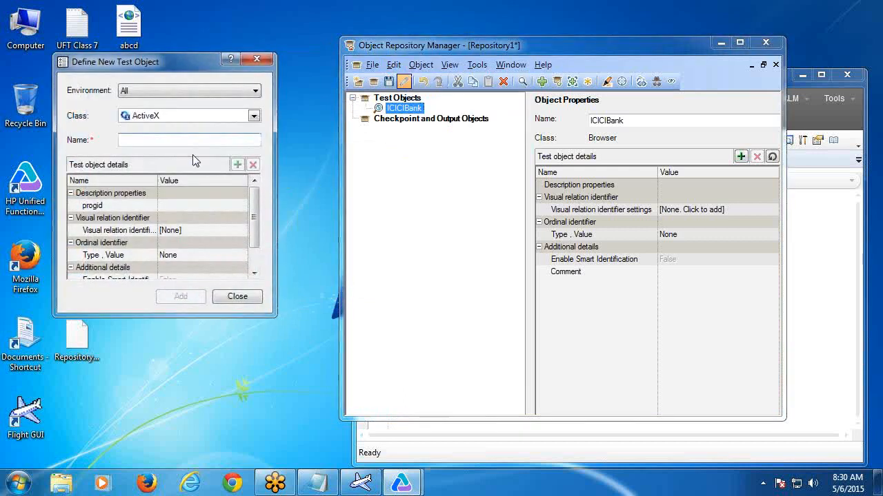
left_click(255, 90)
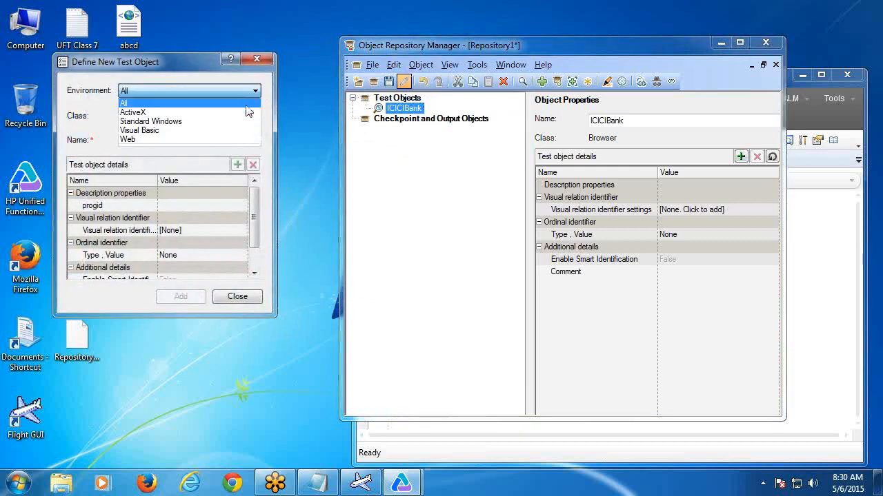
left_click(210, 138)
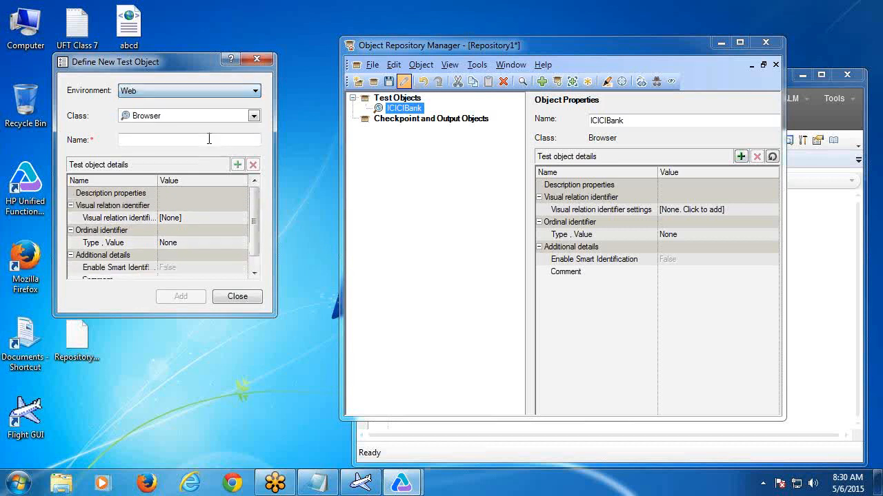
left_click(253, 116)
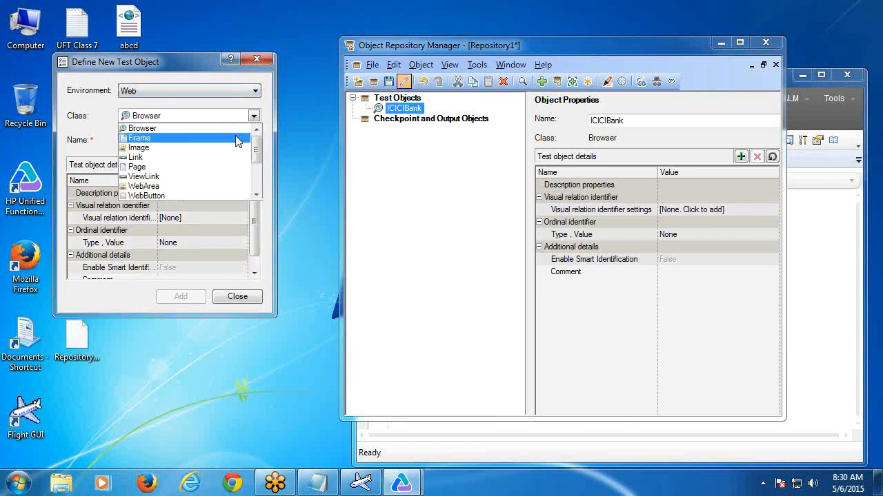
left_click(212, 168)
left_click(171, 141)
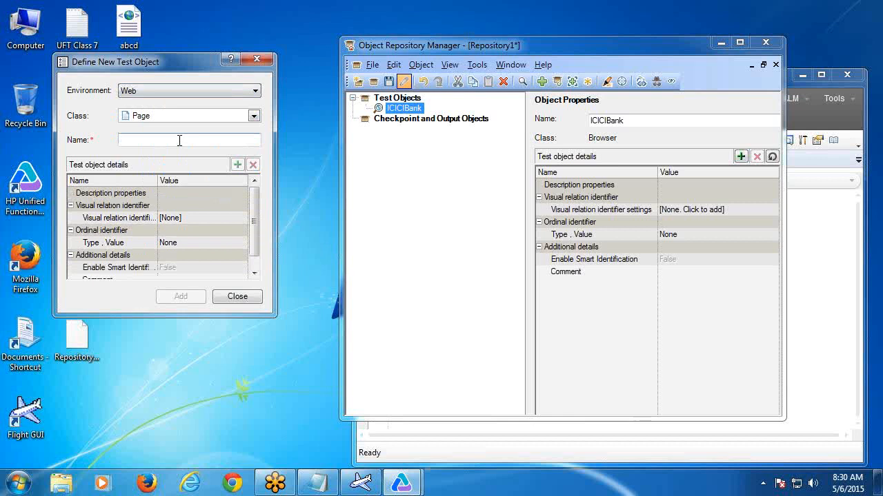
type("Perso")
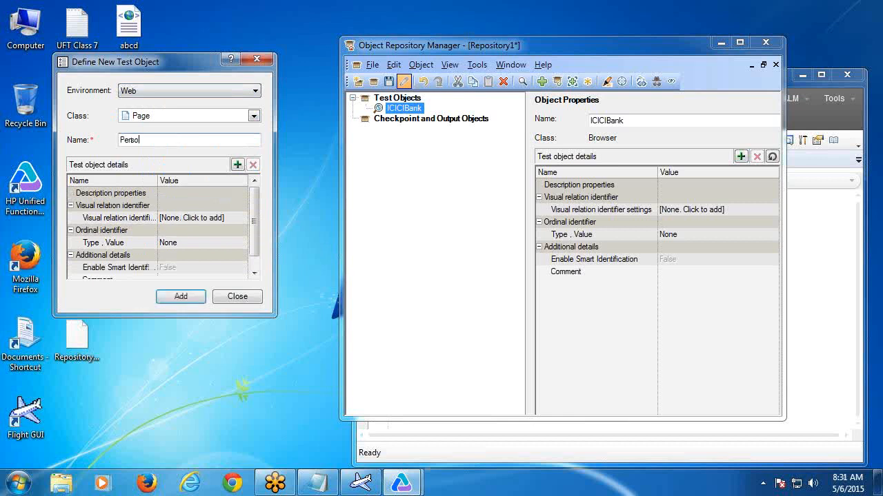
type("nal Banking")
left_click(181, 296)
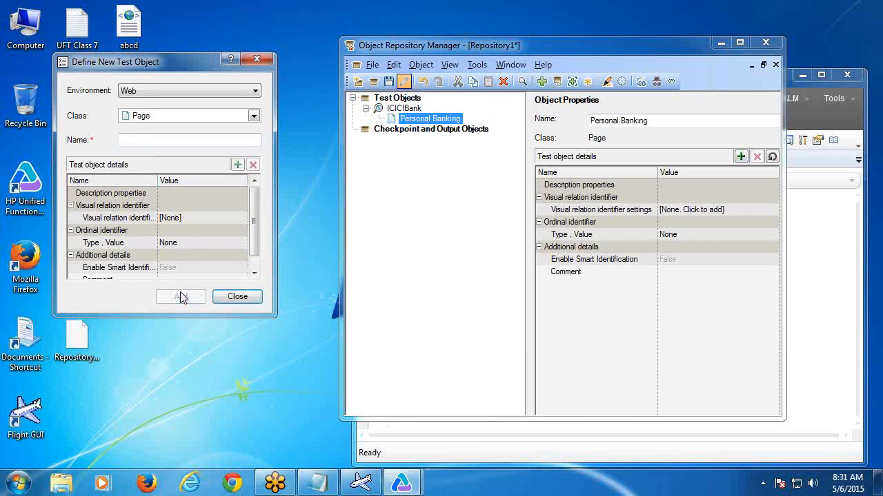
Add a second Page object named "Corporate Banking" under ICICIBank and finish defining objects.
left_click(180, 142)
type("Cor")
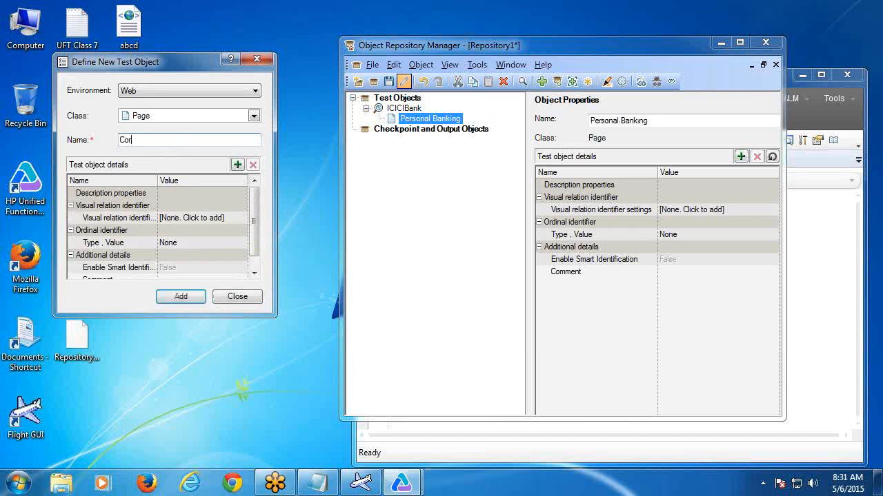
type("porate Banking")
left_click(184, 298)
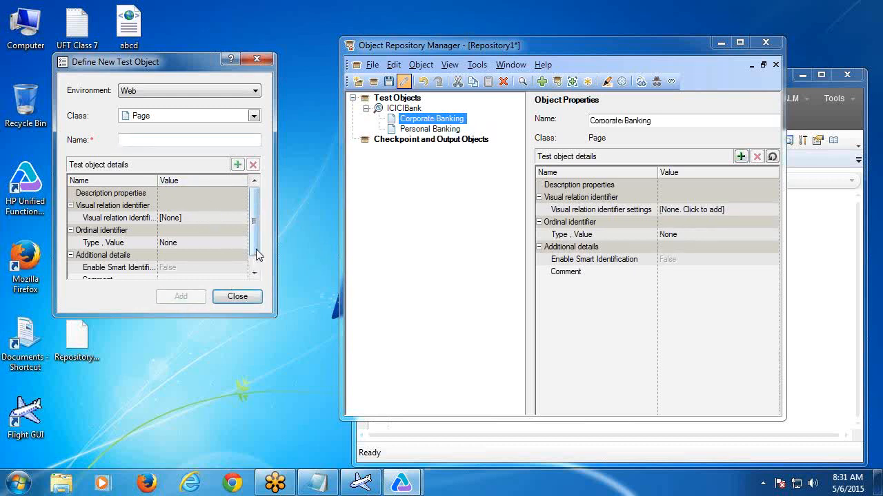
left_click(234, 298)
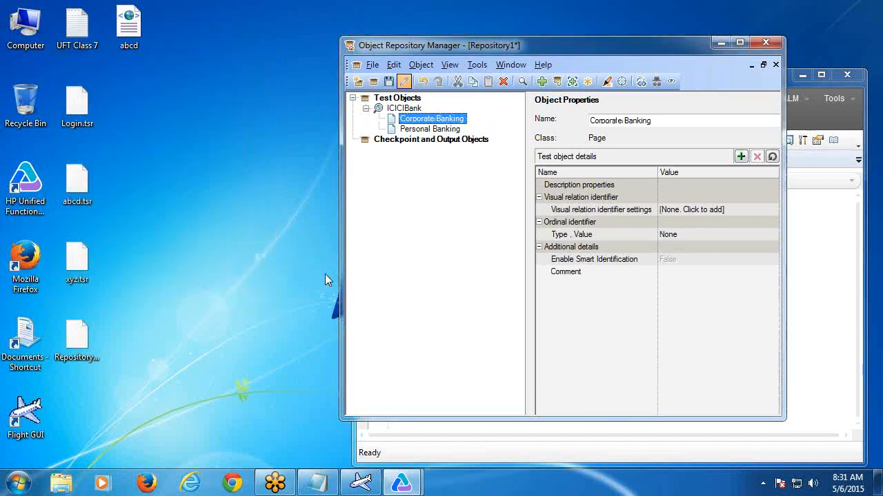
Define a new Web test object of class Link named "Login" under the Personal Banking page.
left_click(430, 130)
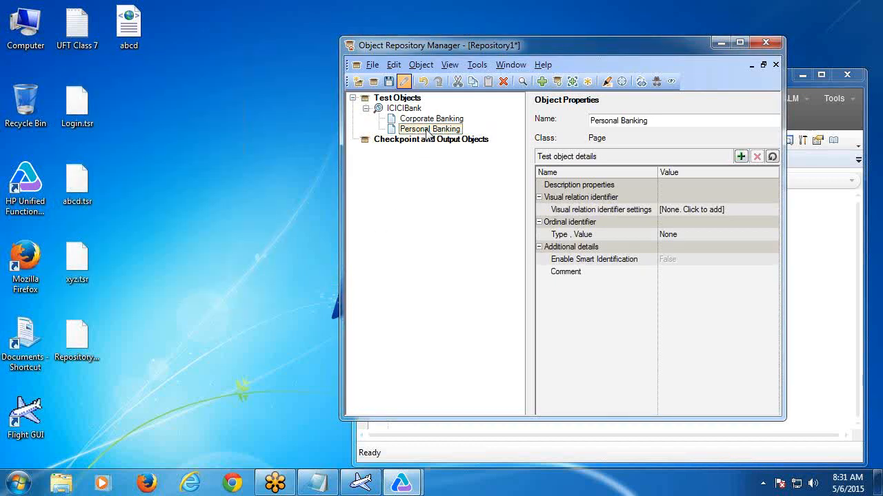
left_click(421, 67)
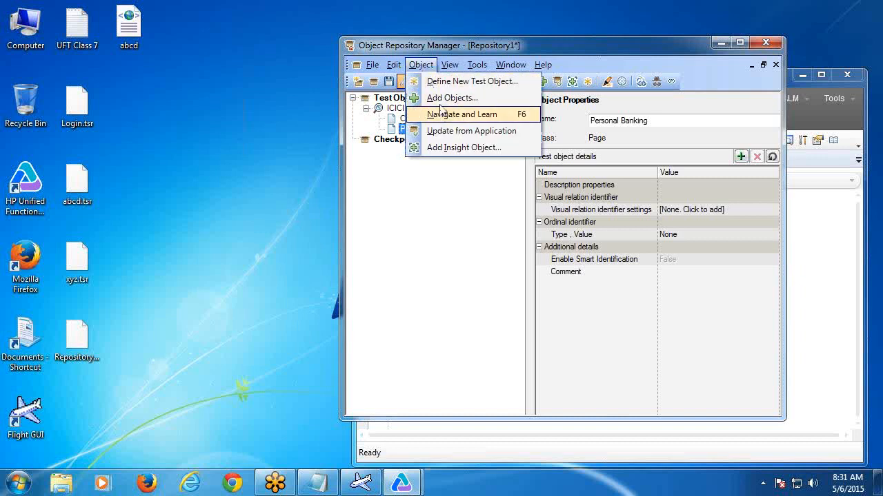
left_click(441, 81)
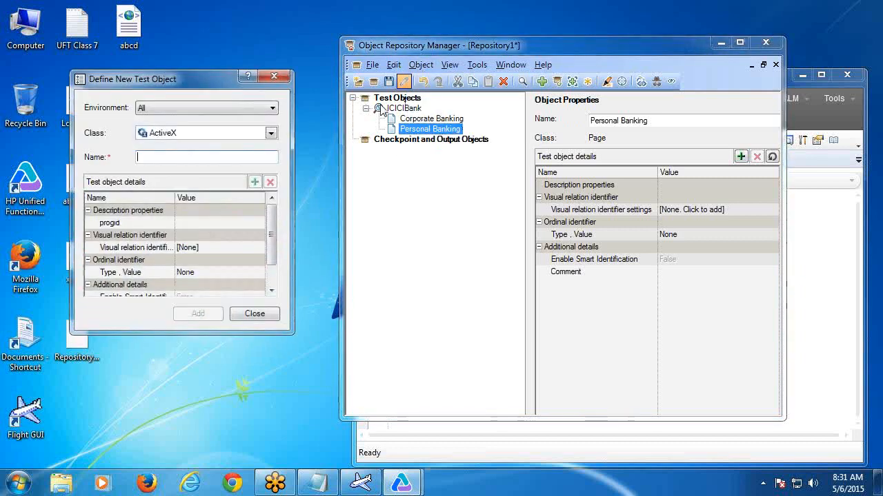
left_click(274, 110)
left_click(233, 157)
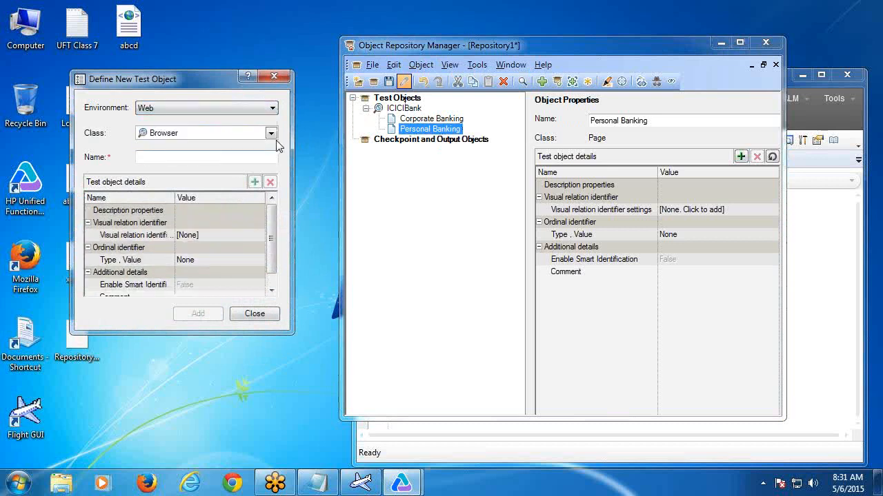
left_click(270, 133)
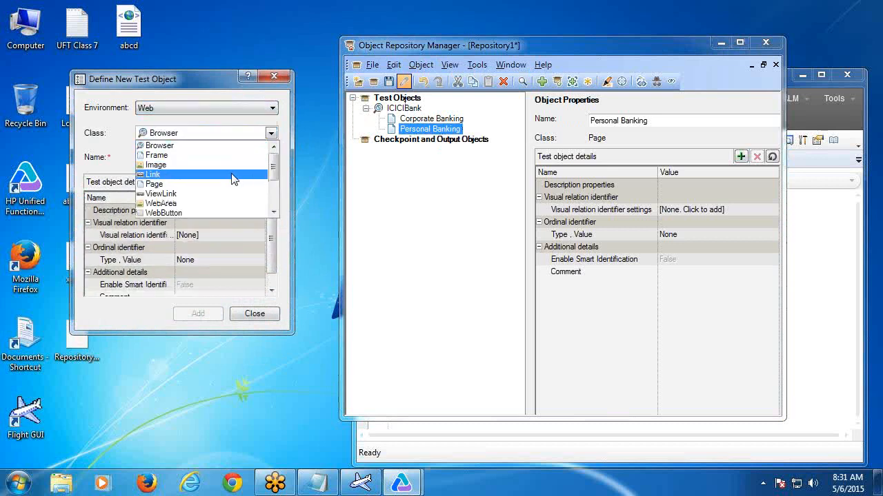
left_click(232, 175)
left_click(213, 157)
type("Lo")
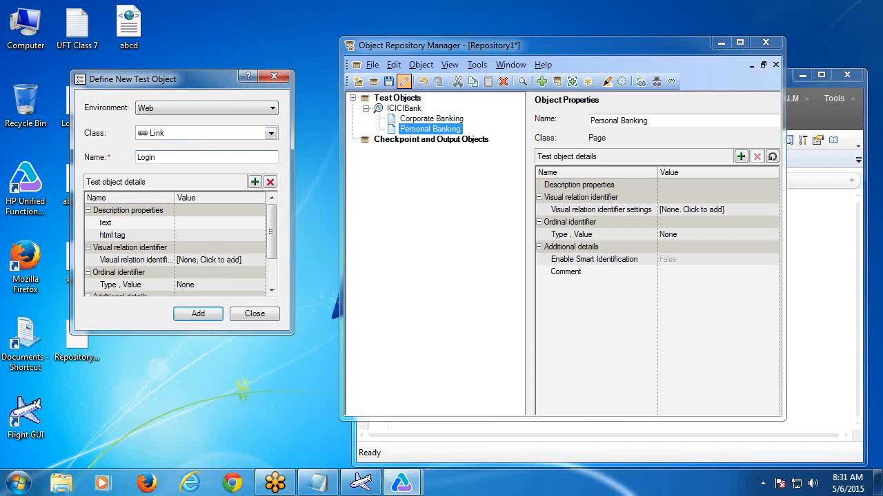
type("gin")
left_click(196, 312)
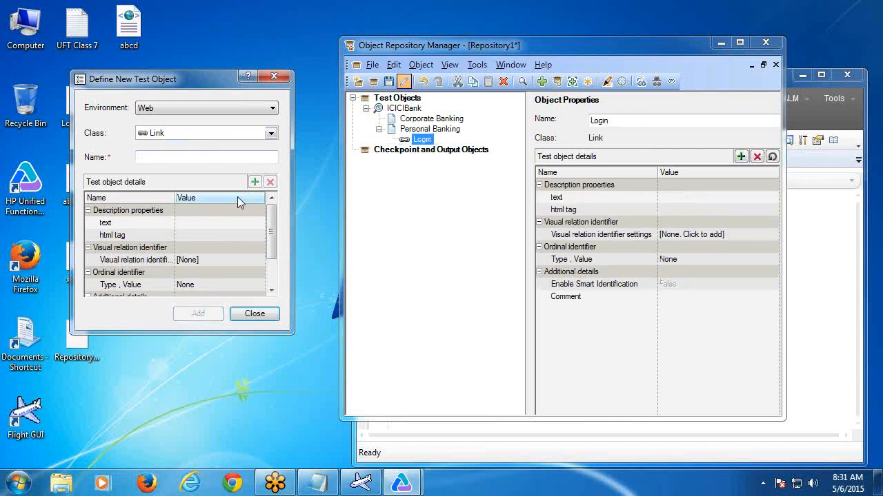
Add another Link object named "Register" under the Personal Banking page and finish defining objects.
left_click(229, 162)
type("Re")
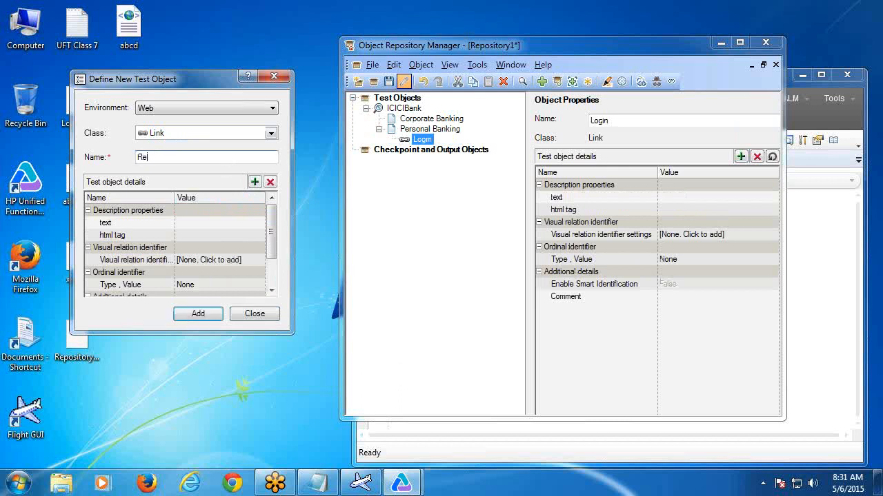
type("gister")
left_click(200, 314)
left_click(250, 314)
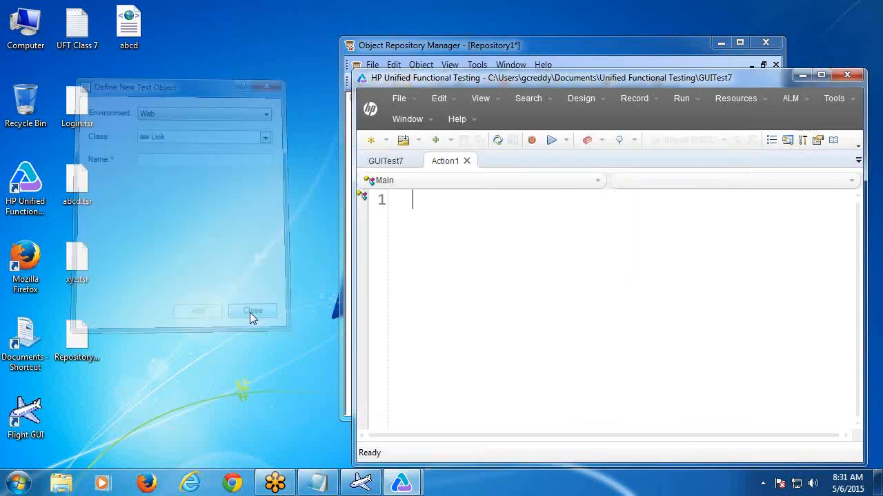
Save the shared object repository to the Desktop as icici.tsr and close the Object Repository Manager.
left_click(541, 48)
left_click_drag(541, 47, 435, 45)
left_click(282, 79)
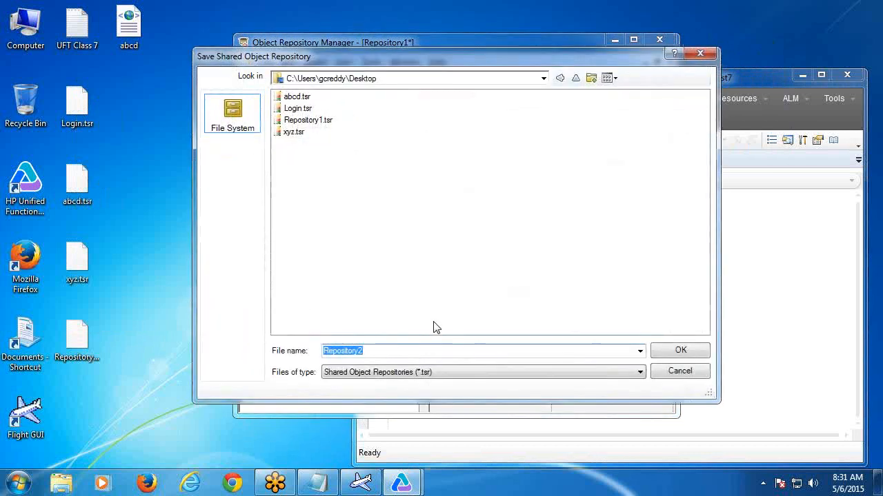
type("iclci")
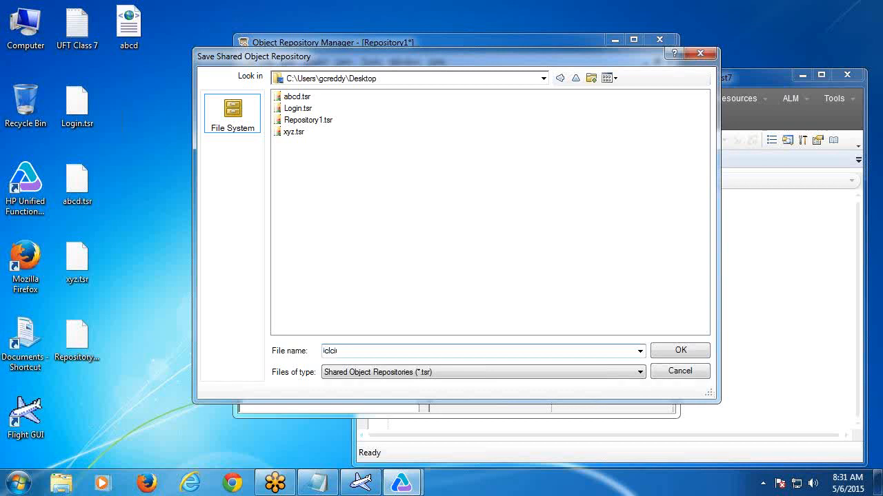
left_click(680, 352)
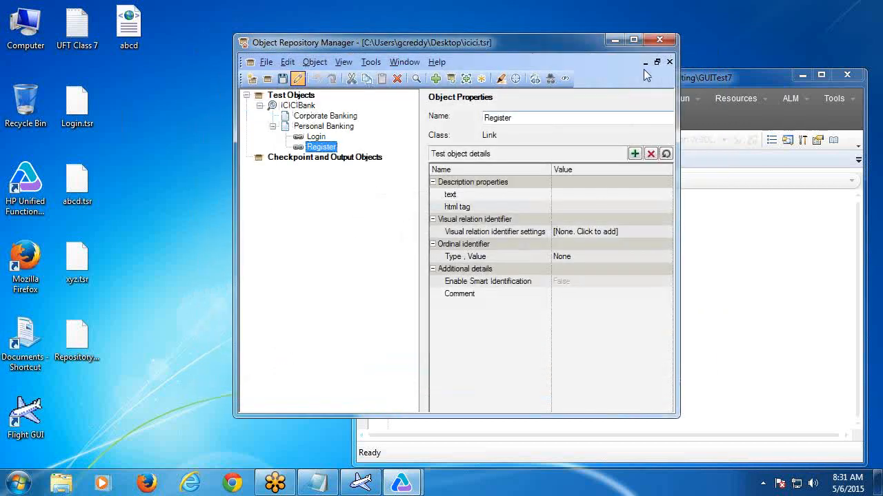
left_click(659, 40)
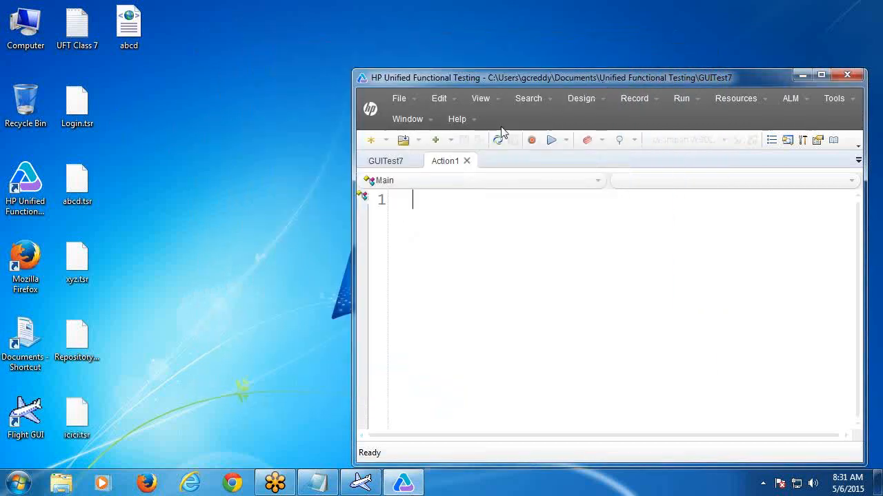
Create a new GUI test and show its empty Action1 script.
left_click(370, 141)
left_click(549, 356)
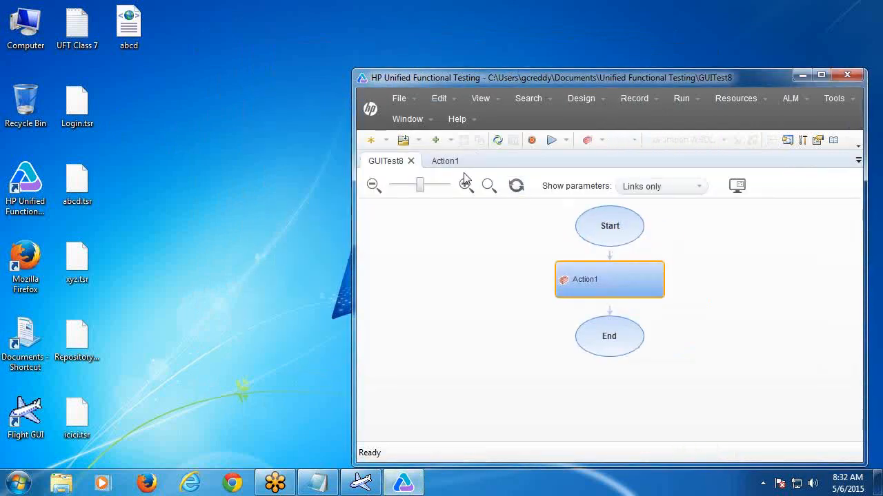
left_click(448, 165)
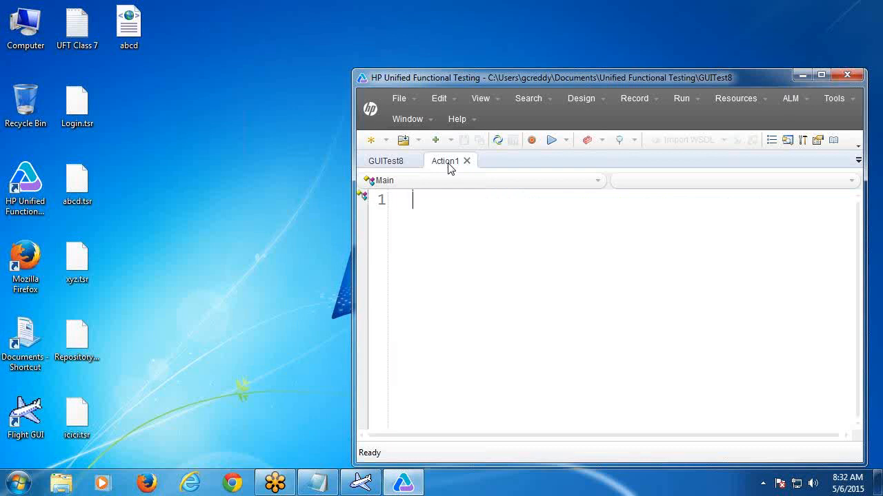
Add the shared repository icici.tsr from the Desktop to the test's associated repositories list.
left_click(725, 98)
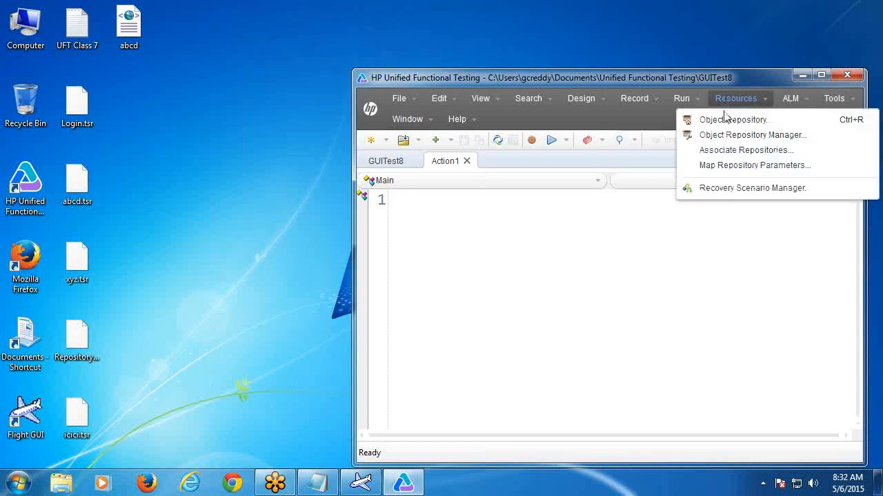
left_click(723, 149)
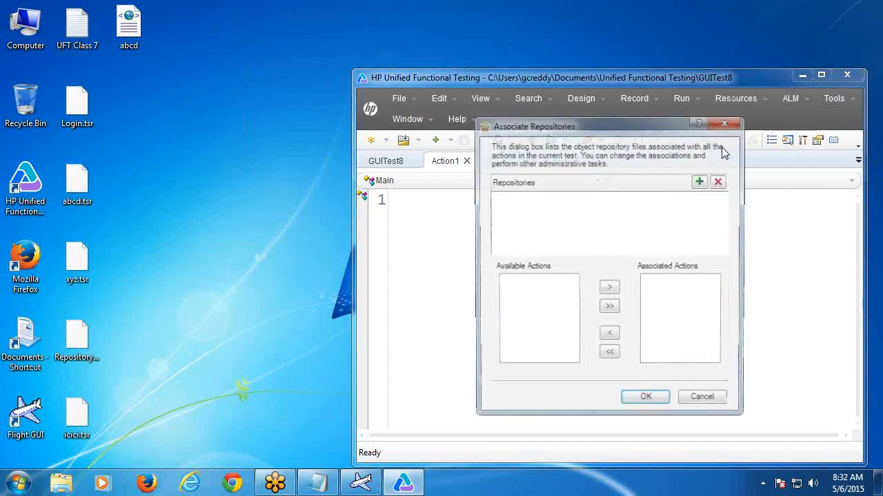
left_click(700, 181)
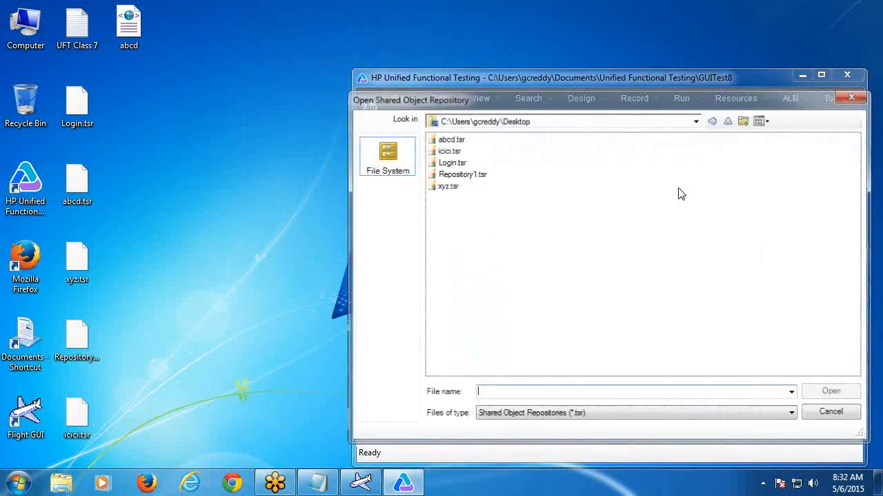
left_click(455, 150)
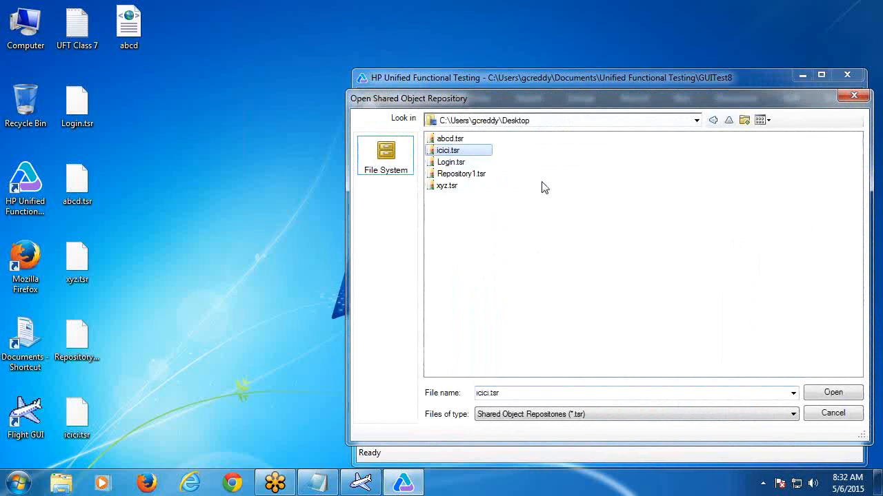
left_click(828, 393)
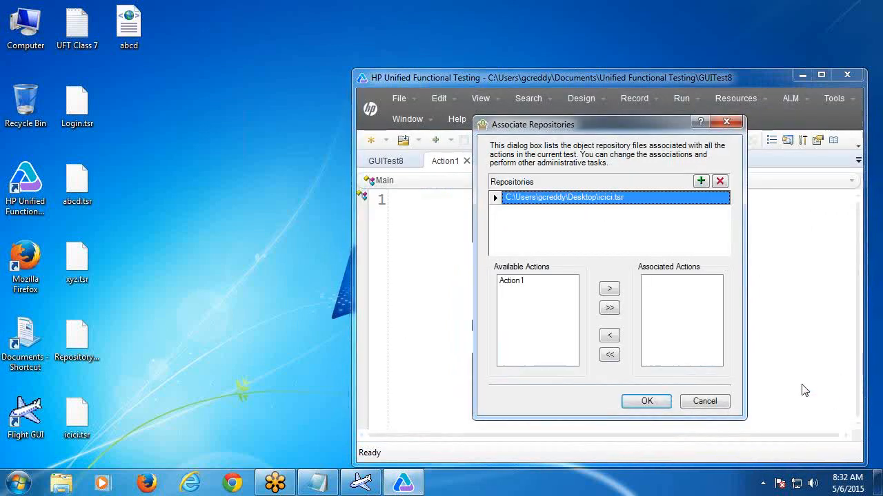
Associate the icici.tsr repository with Action1 and confirm the repository associations.
left_click(647, 401)
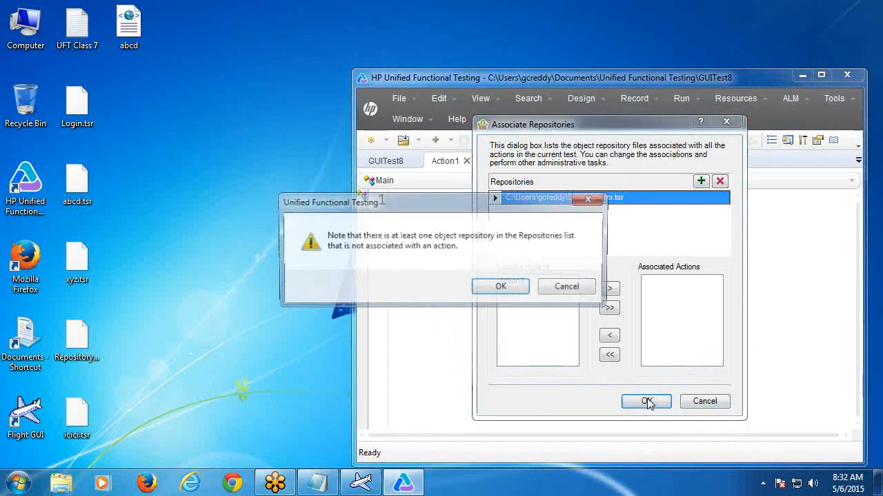
left_click(580, 295)
left_click(518, 288)
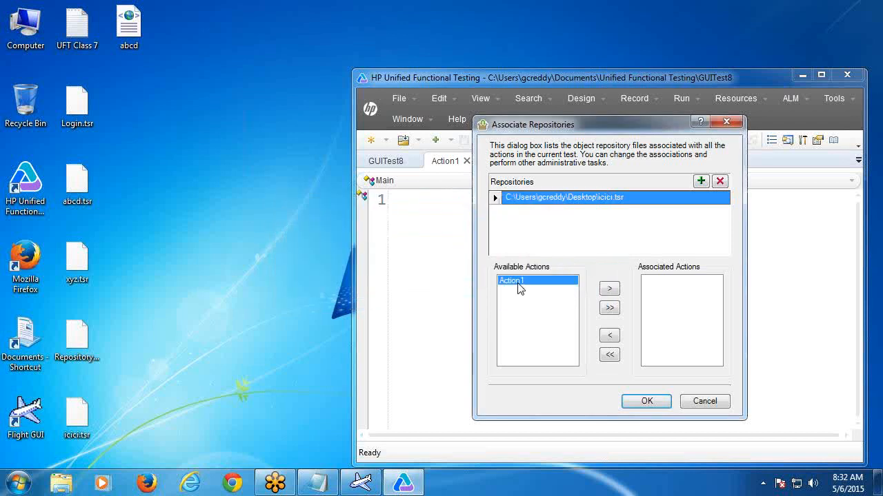
left_click(606, 291)
left_click(646, 401)
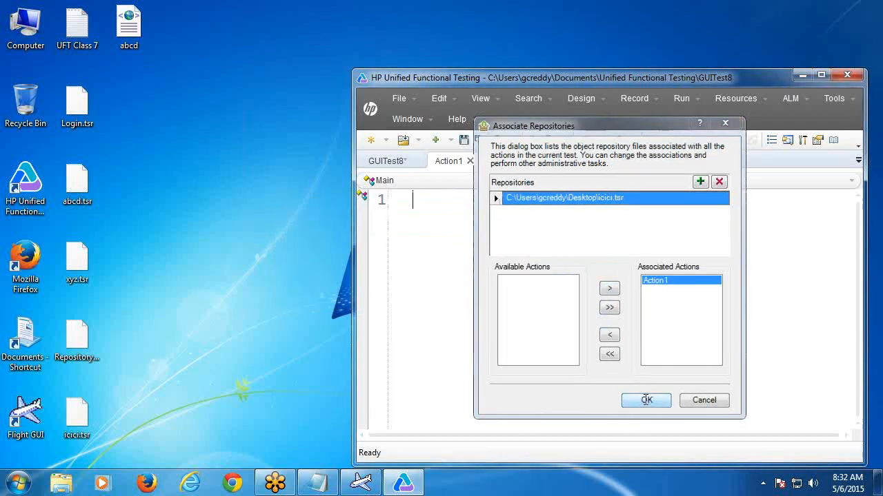
Maximize the test window and begin line 1 of Action1 with Browser("ICICIBank").Page("Personal Banking".
left_click(822, 76)
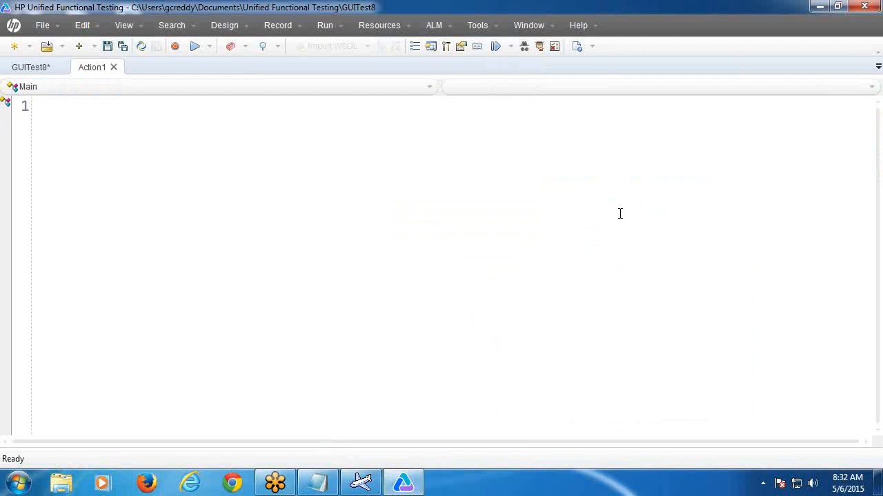
type("Browser(\"ICICIBank\"")
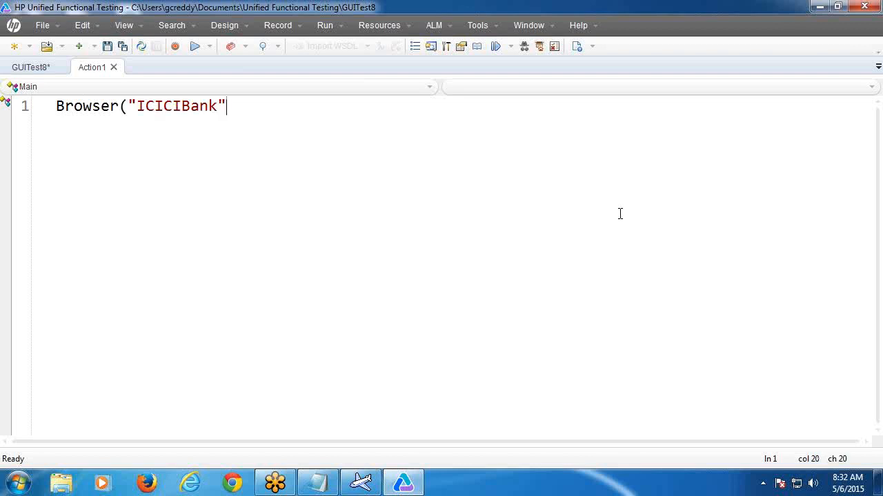
type(").")
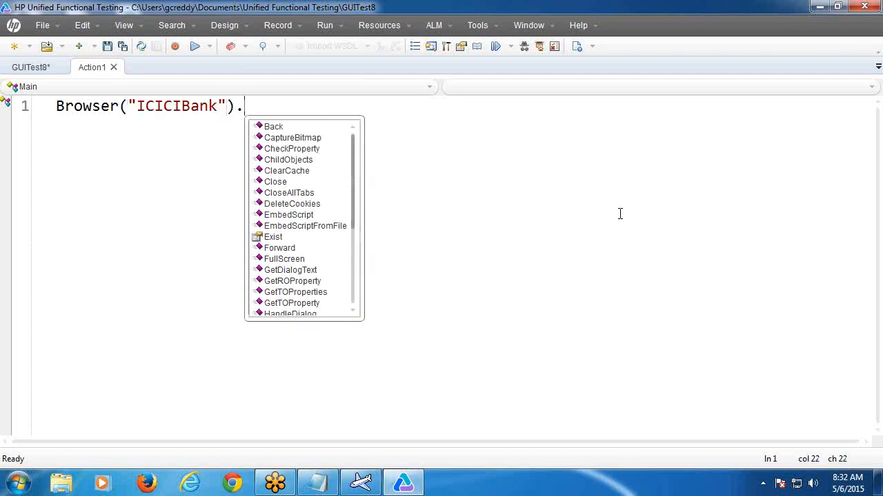
type("pa")
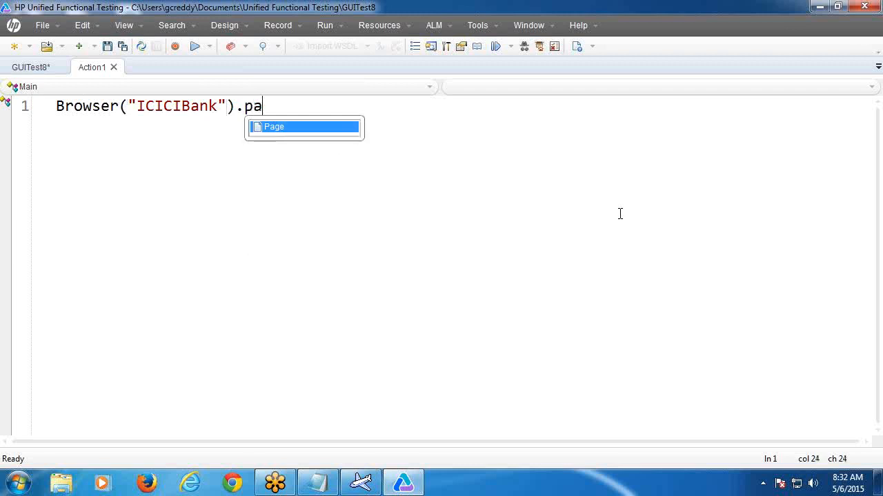
double_click(301, 130)
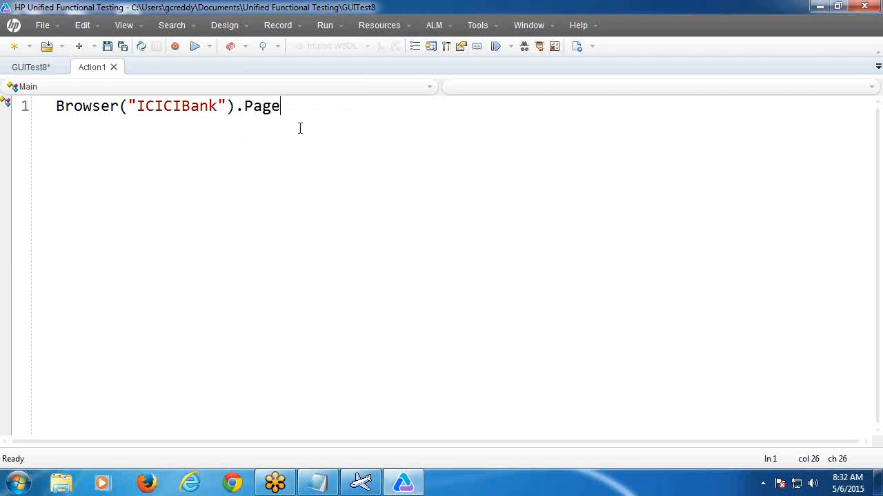
type("(")
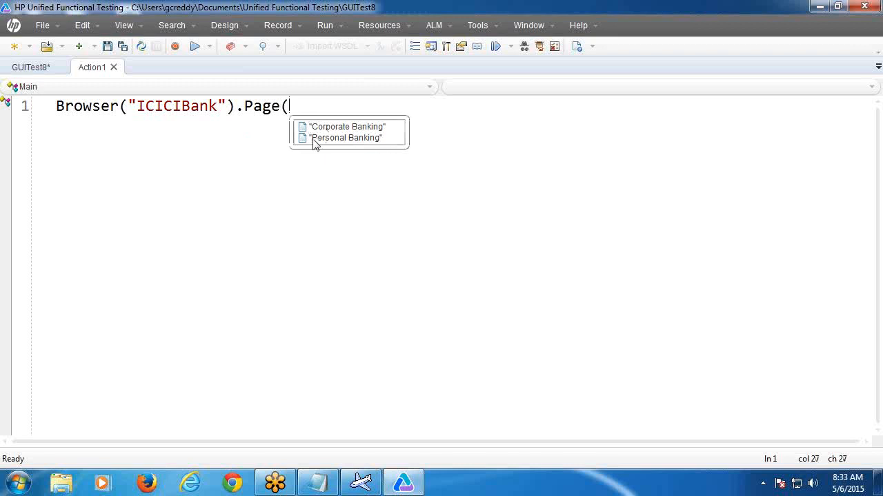
double_click(314, 138)
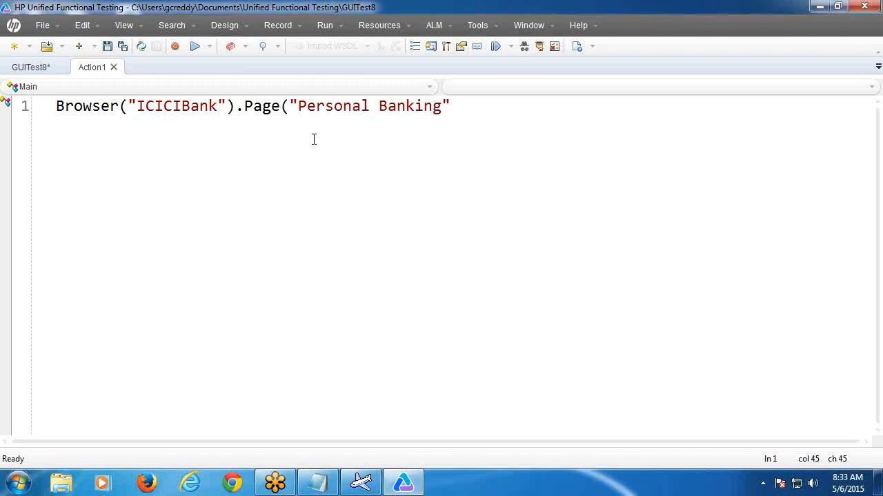
Complete the line 1 statement after the Personal Banking page reference with ).Link("Login").Click.
type(").l")
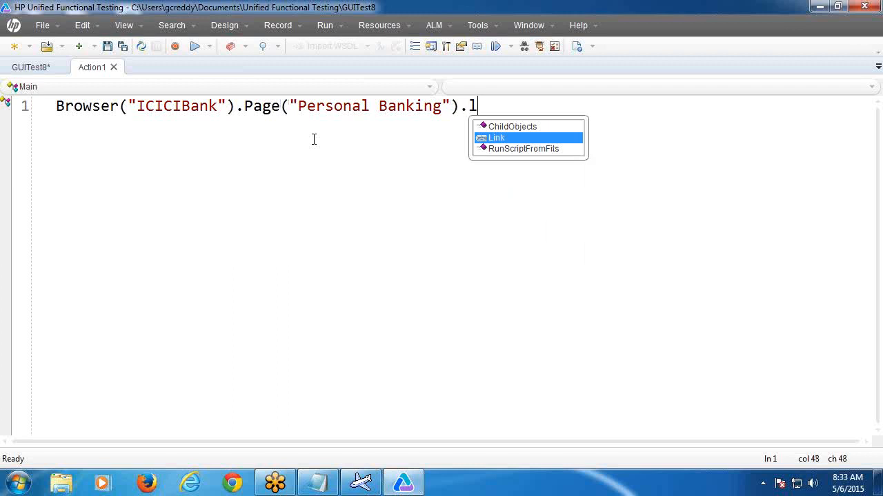
double_click(495, 138)
type("(")
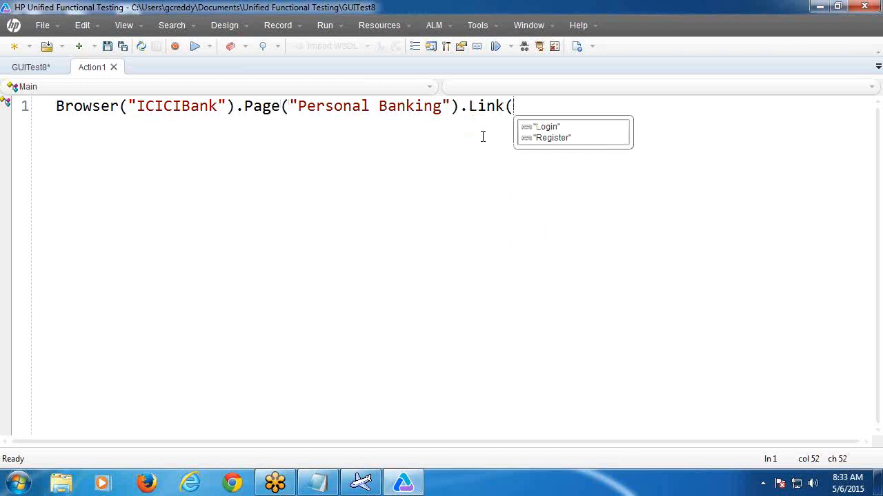
double_click(546, 127)
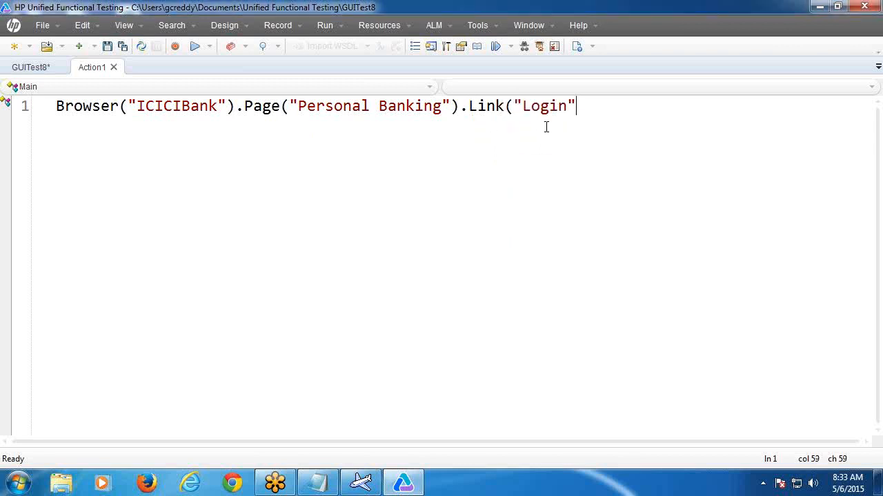
type(")")
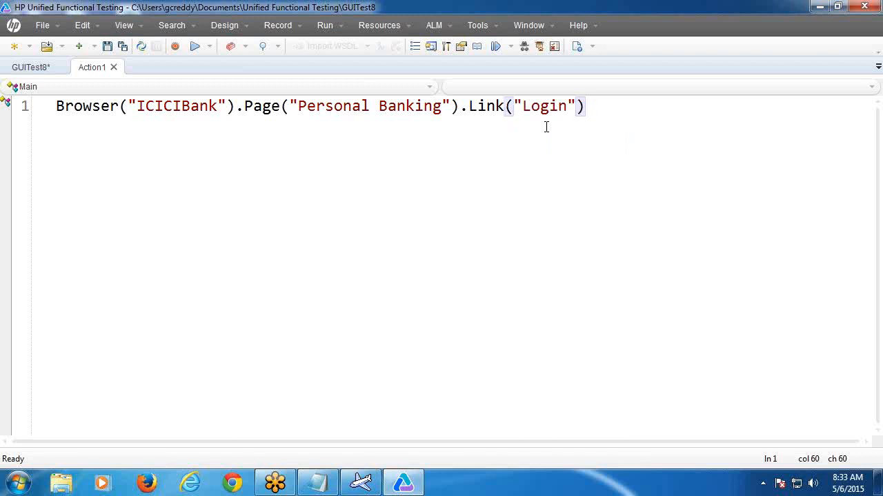
type(".")
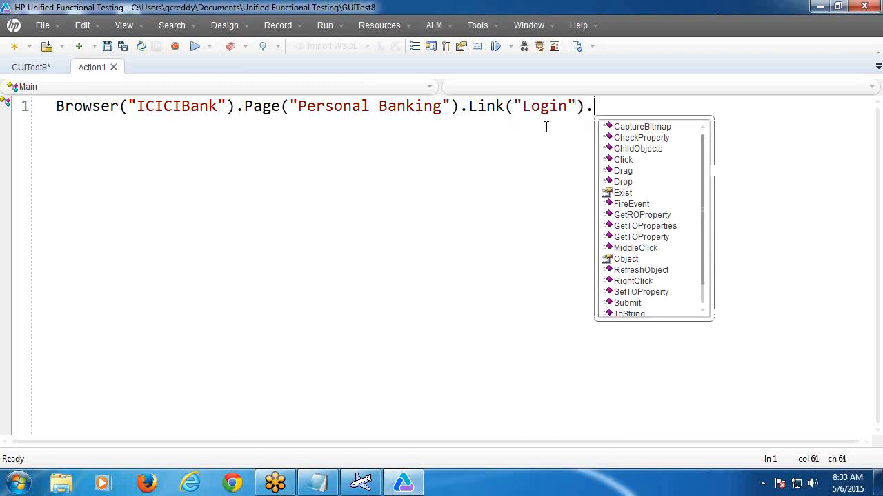
double_click(624, 160)
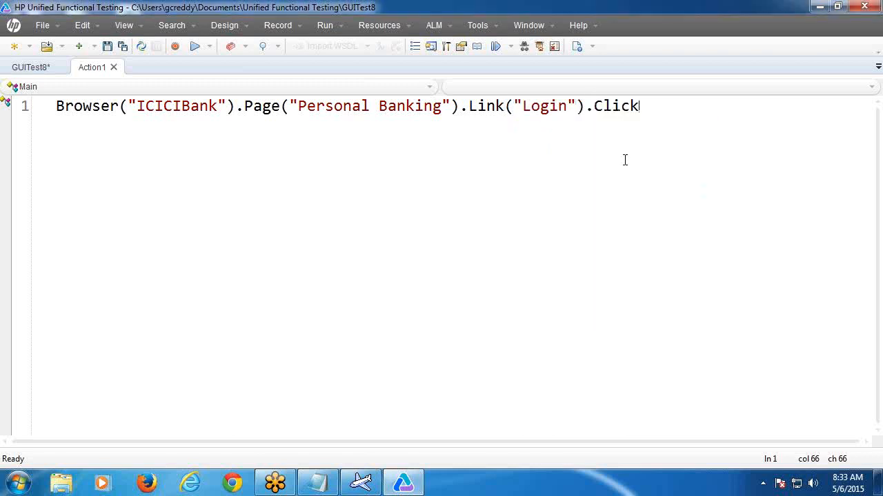